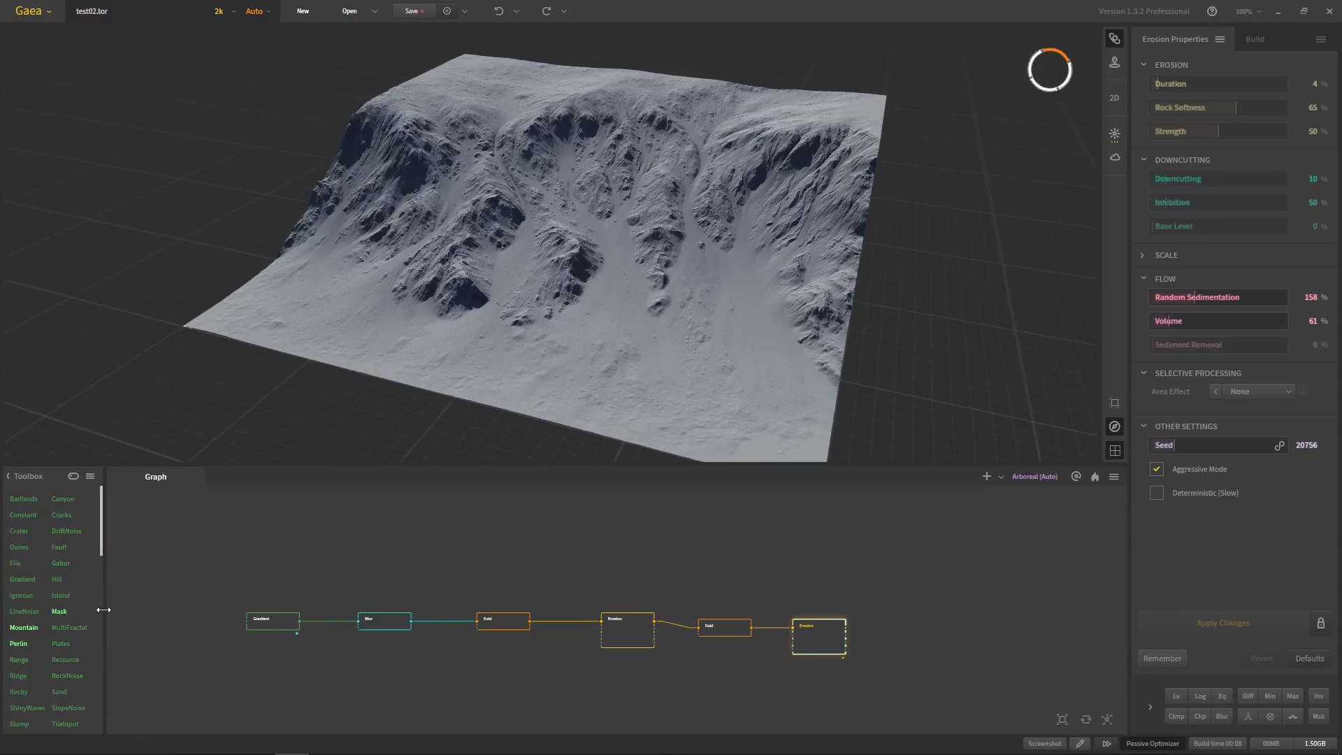
- Widen the toolbox and inspect each node in the chain in order, from Gradient through Blur and Fold to the final Erosion
left_click_drag(104, 610, 283, 610)
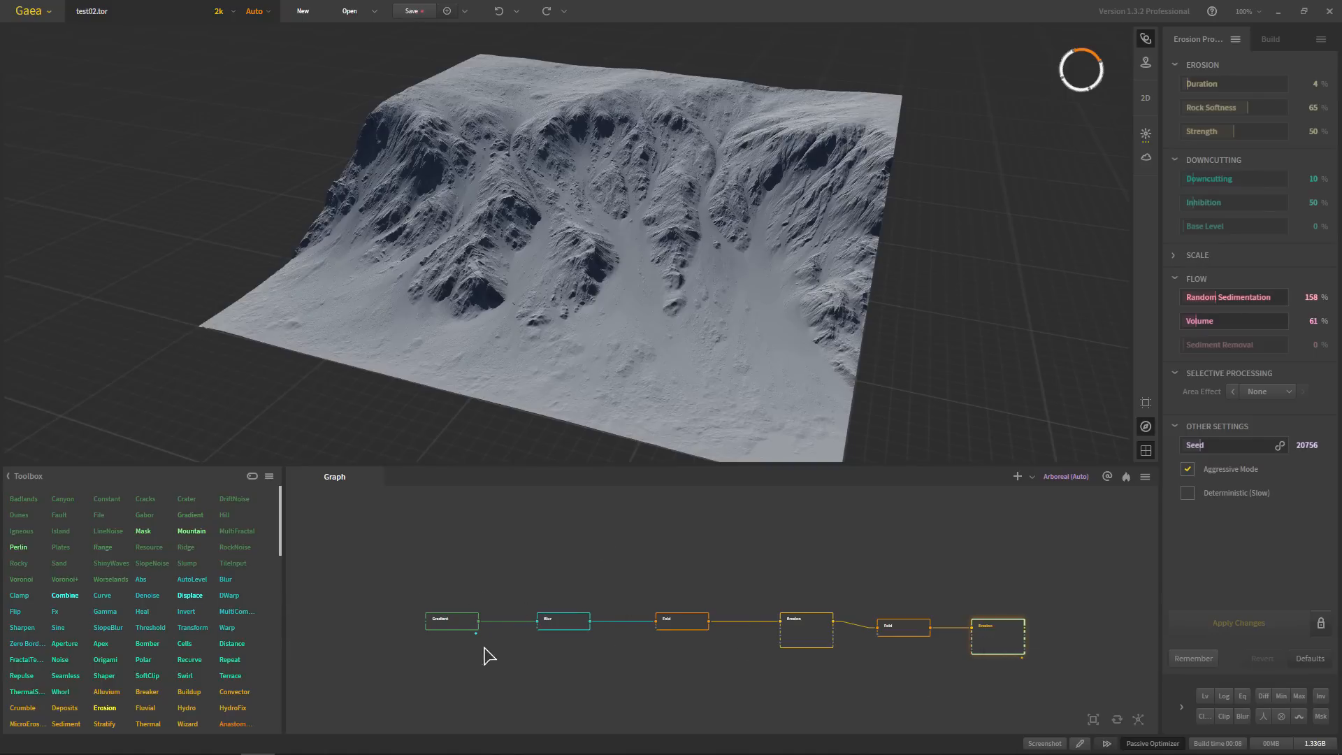
left_click(458, 624)
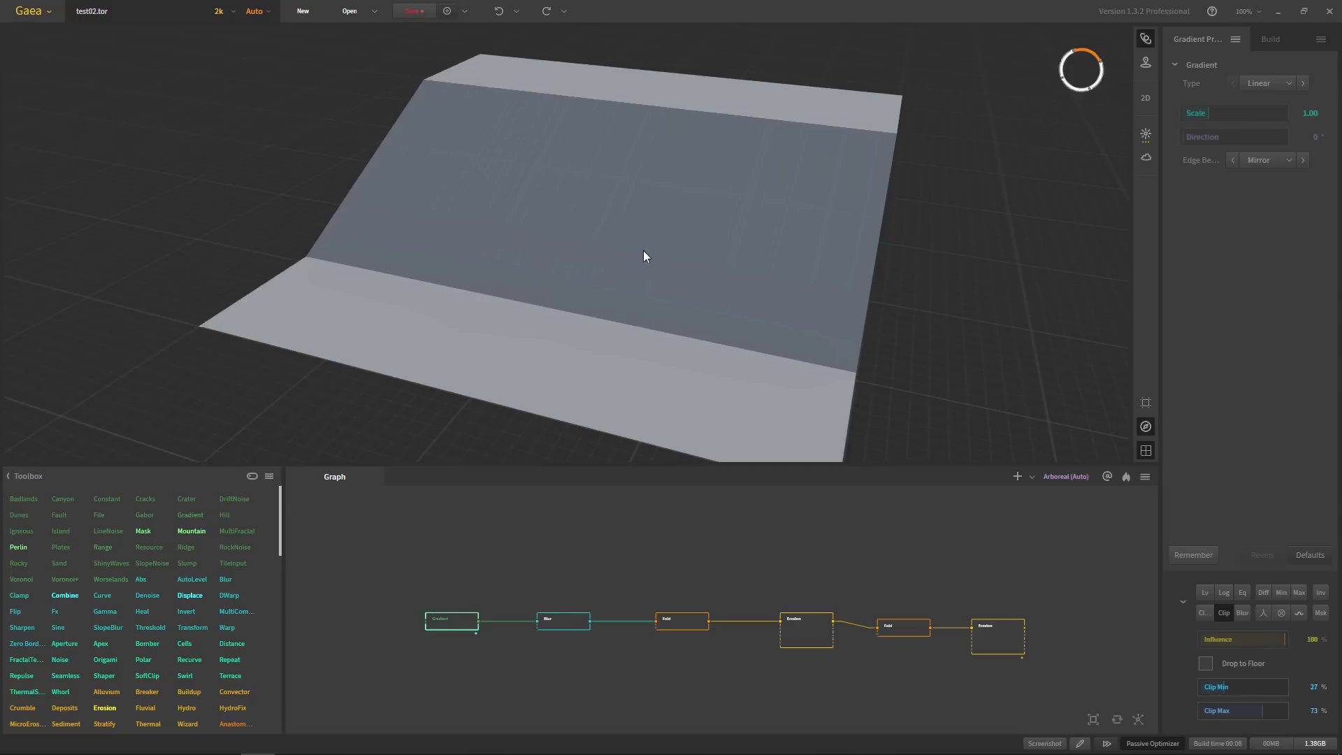
left_click(560, 622)
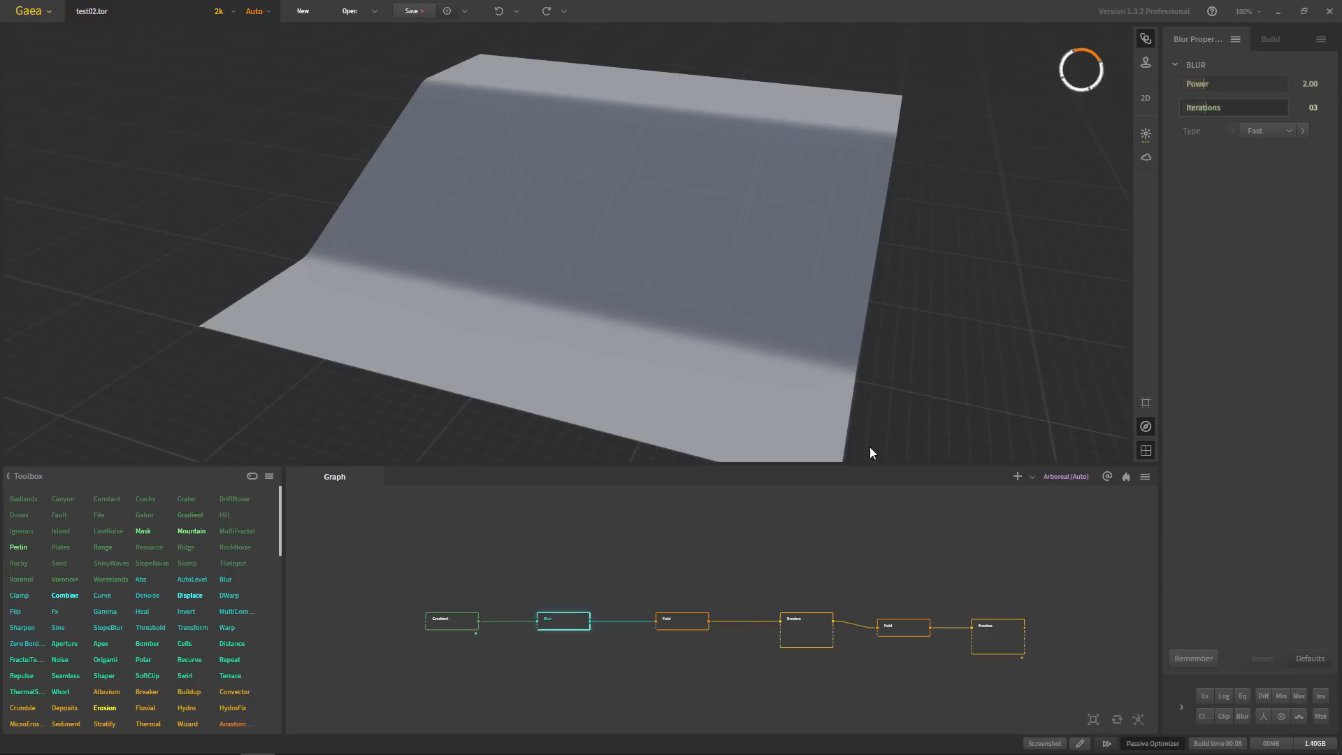
left_click(689, 622)
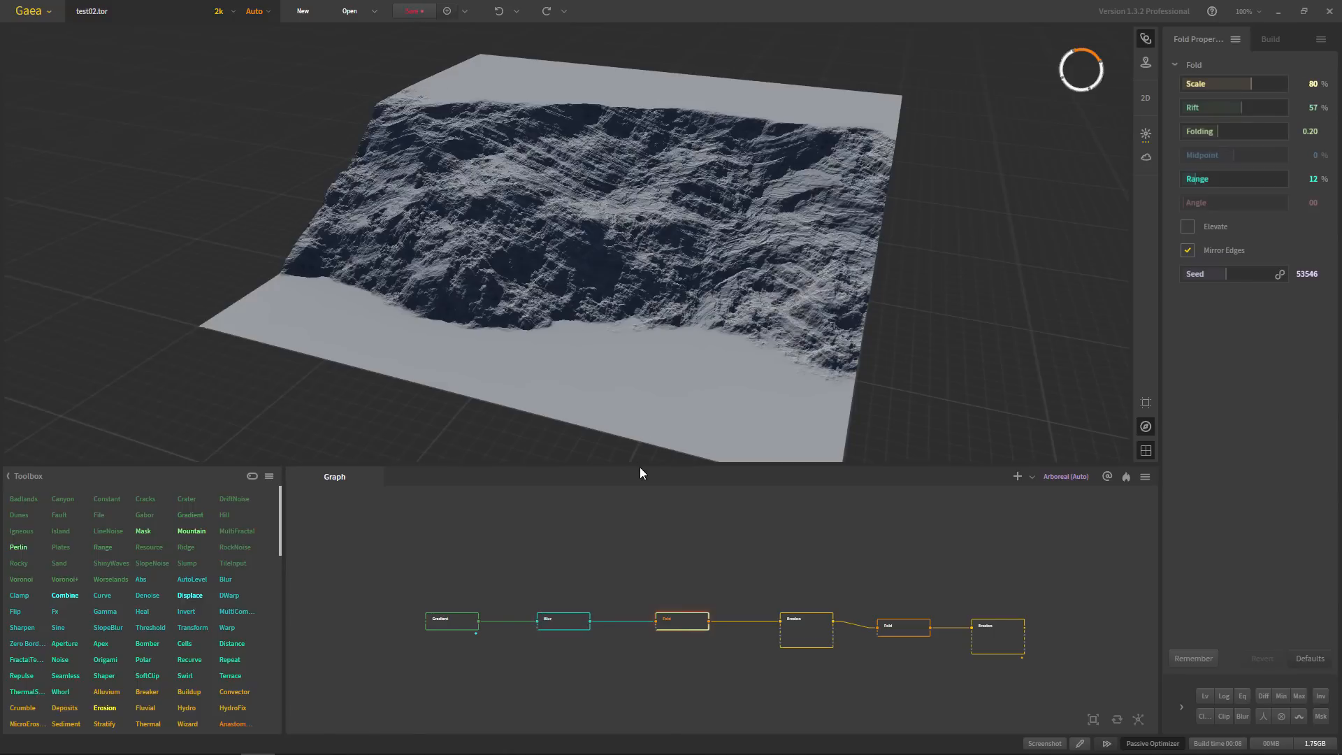
left_click(807, 637)
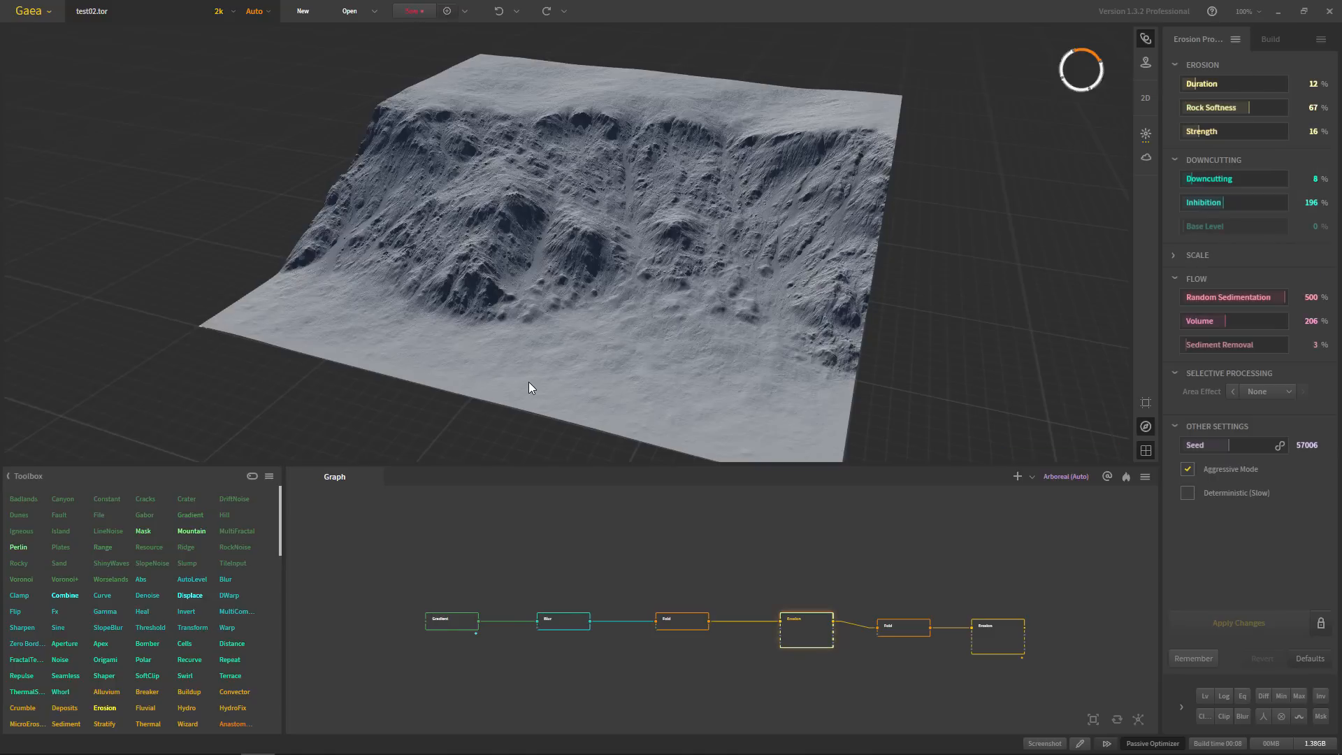
left_click(892, 631)
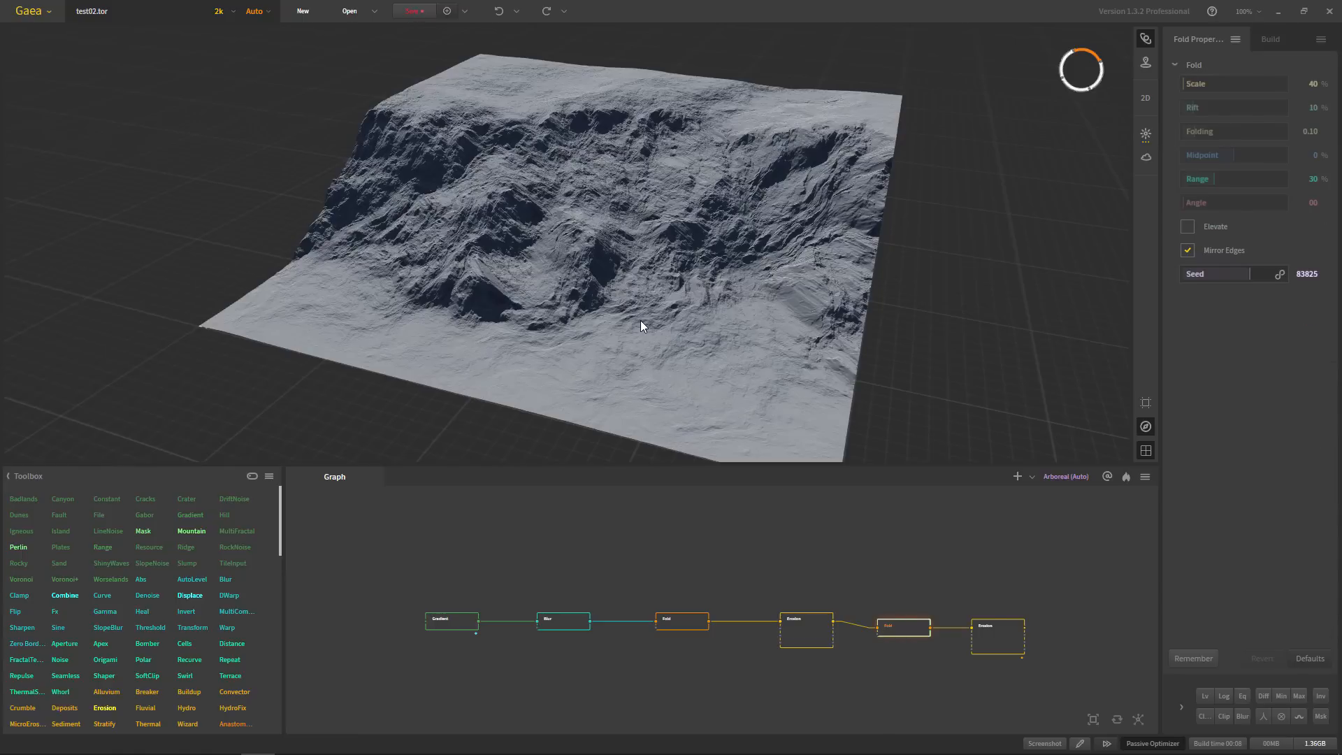
left_click(991, 639)
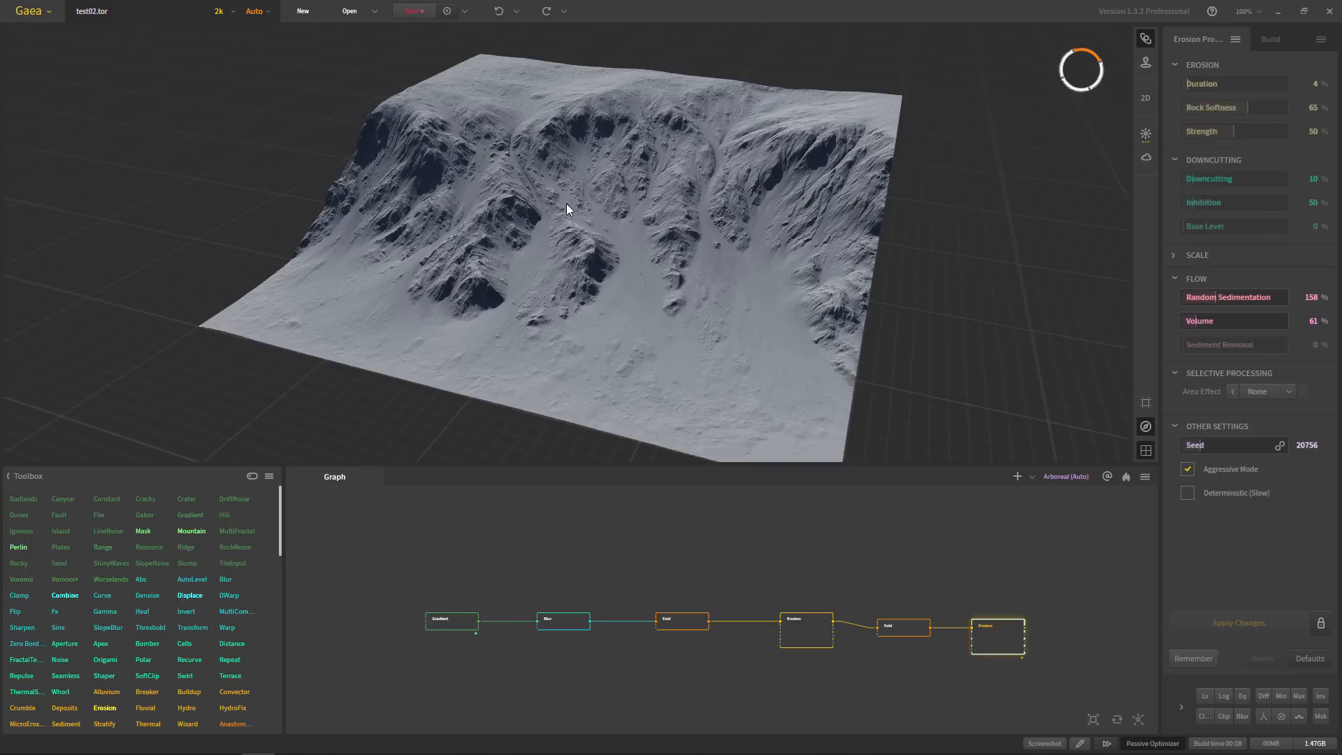
- Add an Arboreal node after the final Erosion node and connect the Erosion output to its input
middle_click_drag(977, 578, 605, 605)
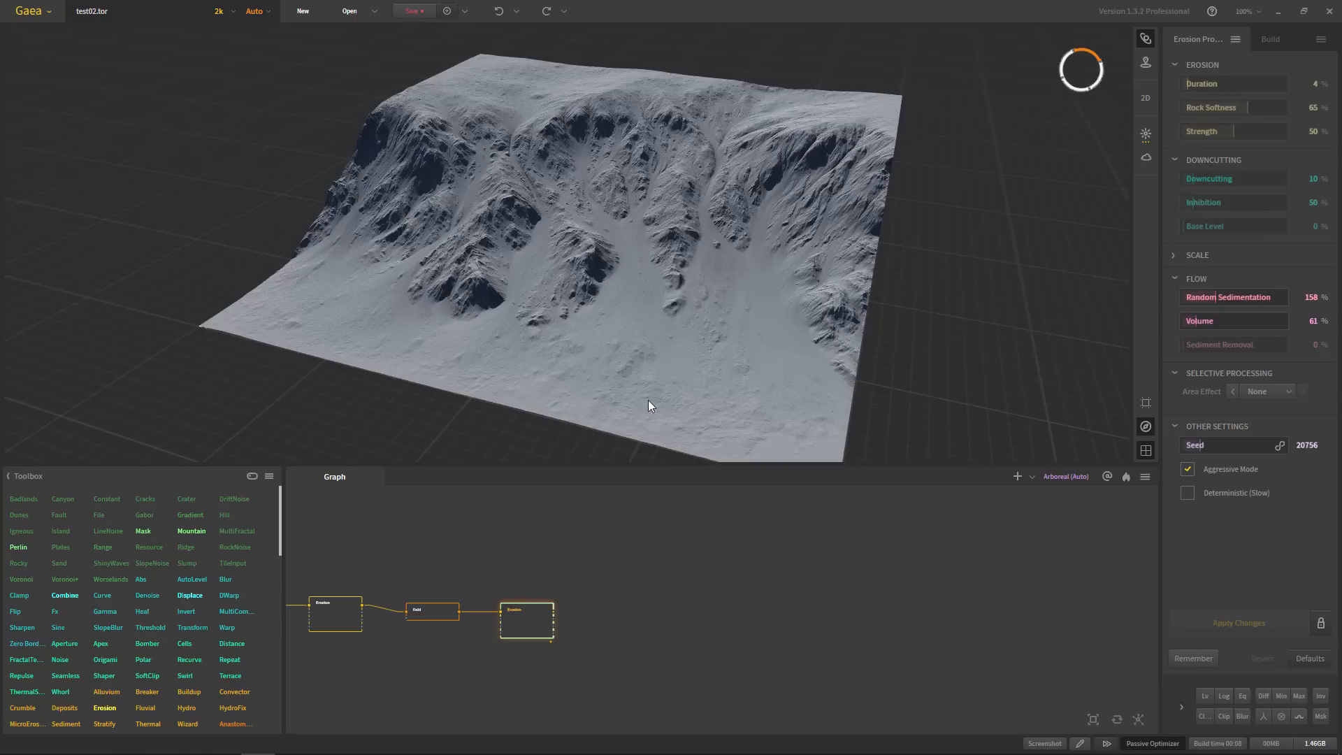
left_click(617, 605)
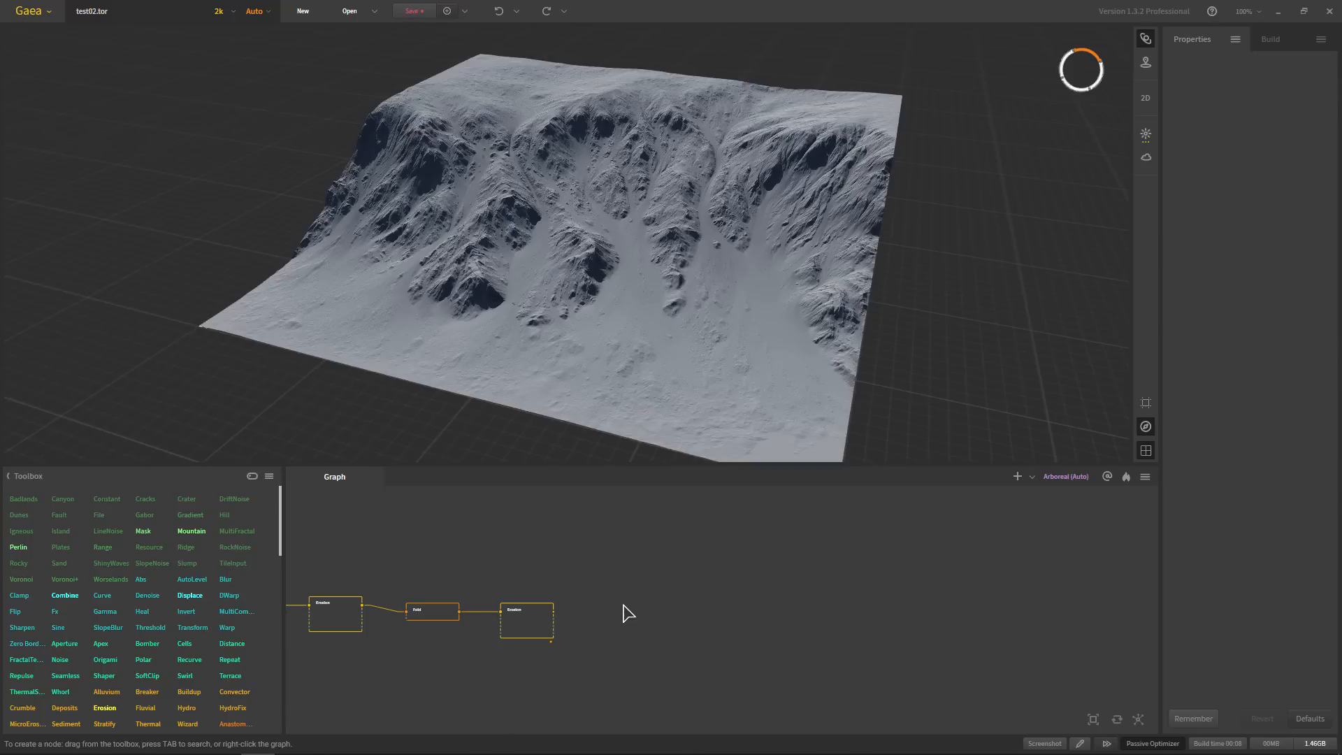
key("Tab")
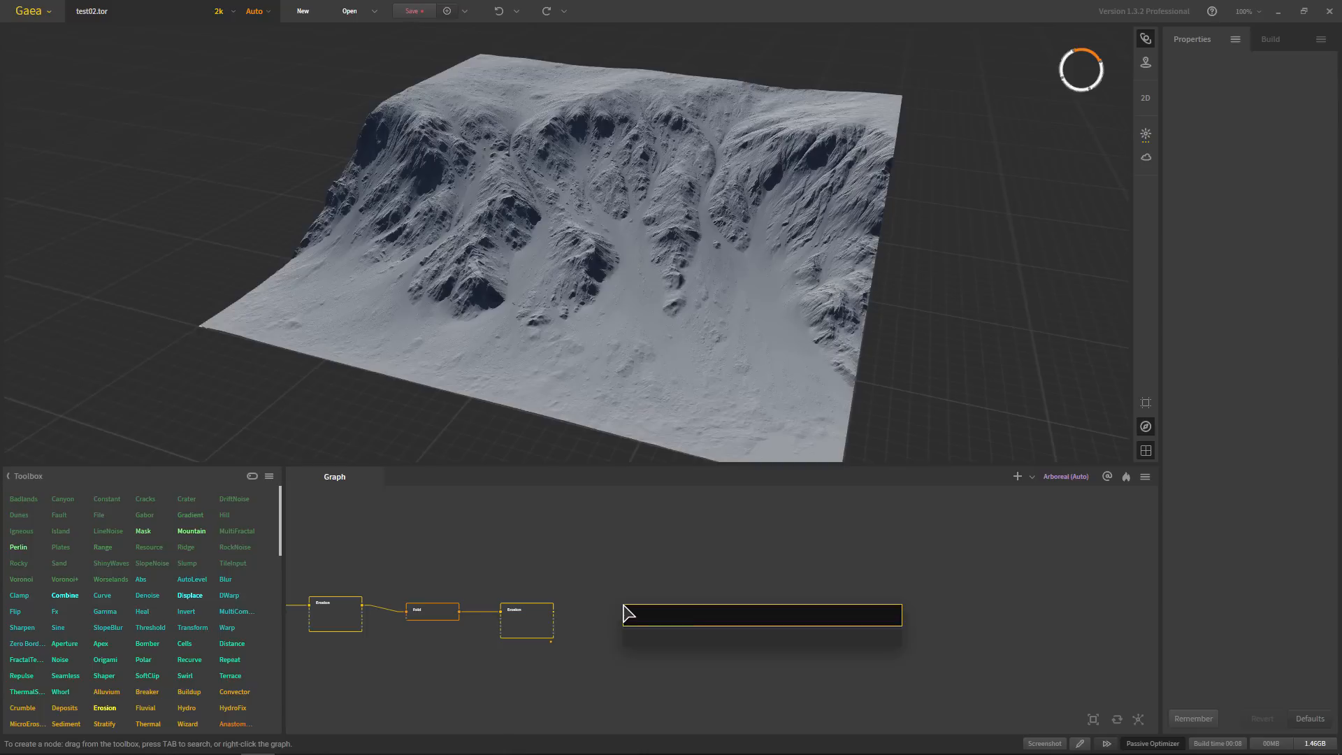
type("ARBO")
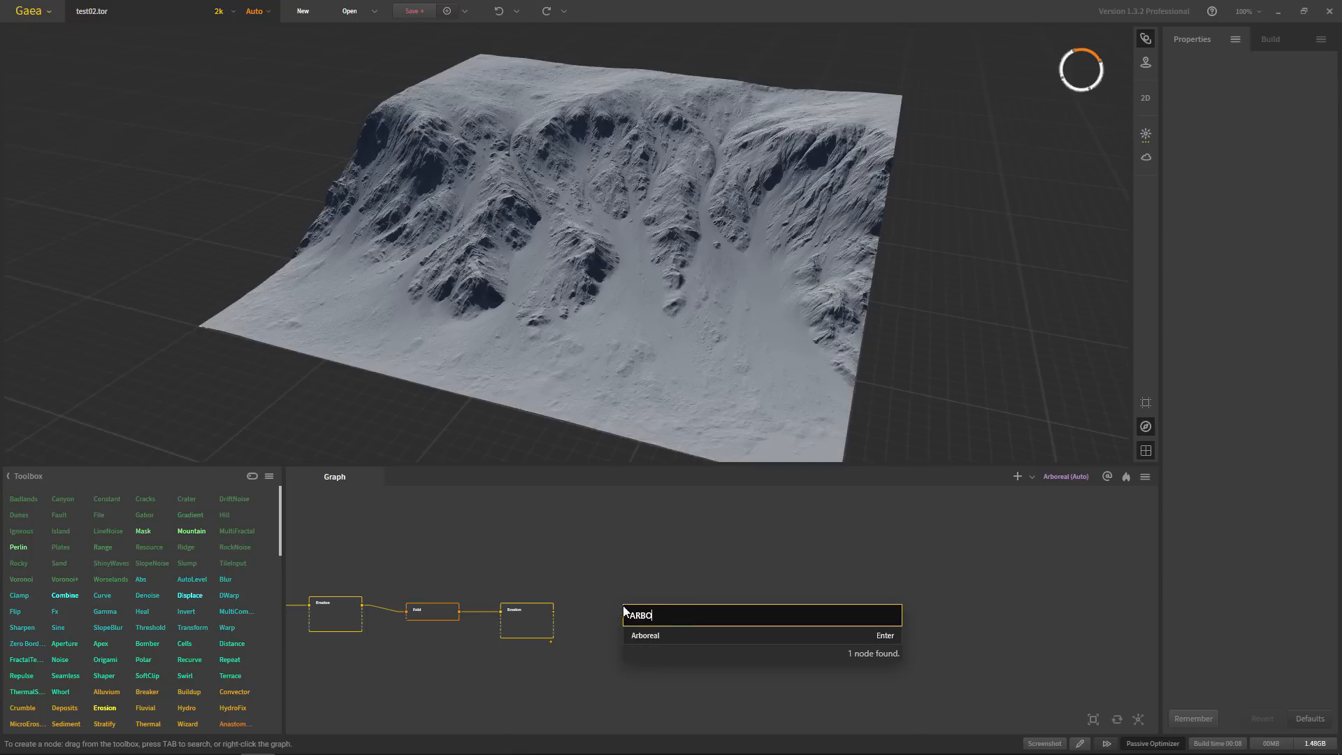
left_click(674, 642)
scroll(581, 642, "up", 4)
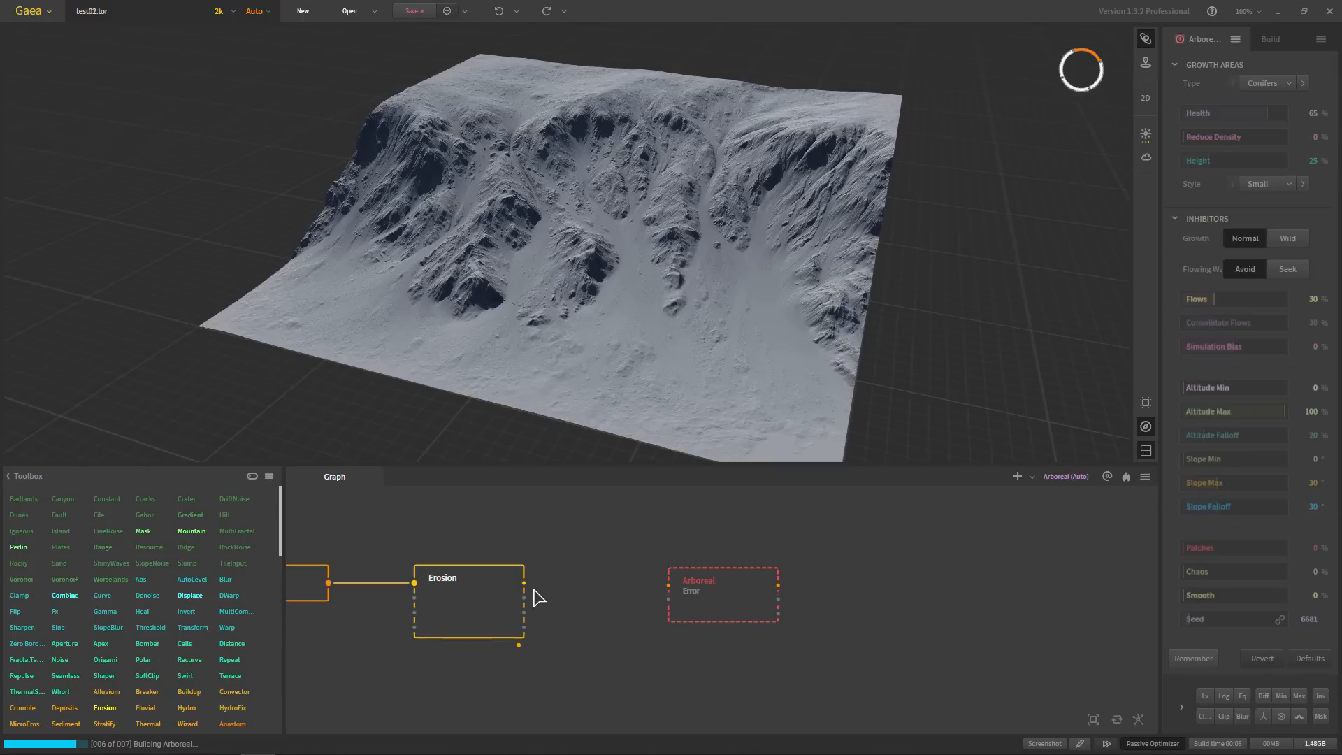
left_click_drag(523, 583, 672, 589)
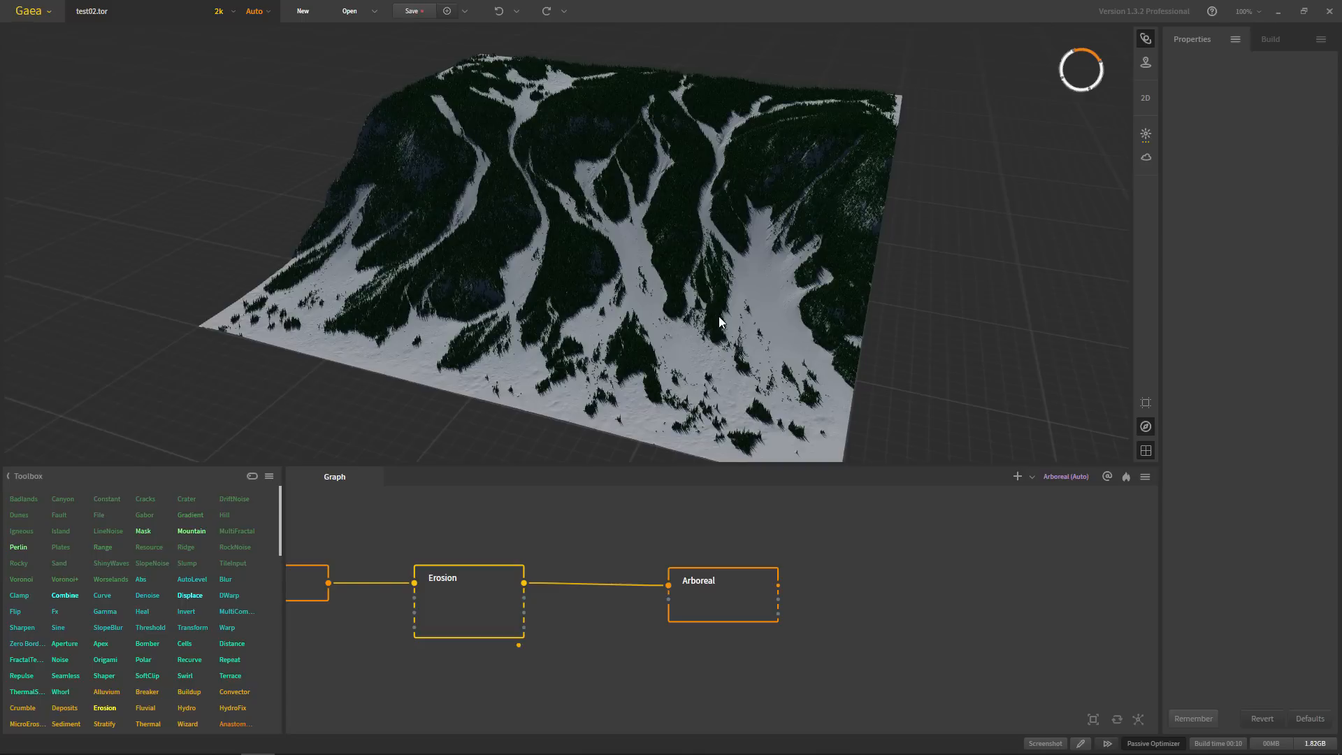
- Set the Arboreal node's flowing water option to Seek and its growth to Wild
scroll(680, 304, "up", 4)
scroll(678, 304, "up", 3)
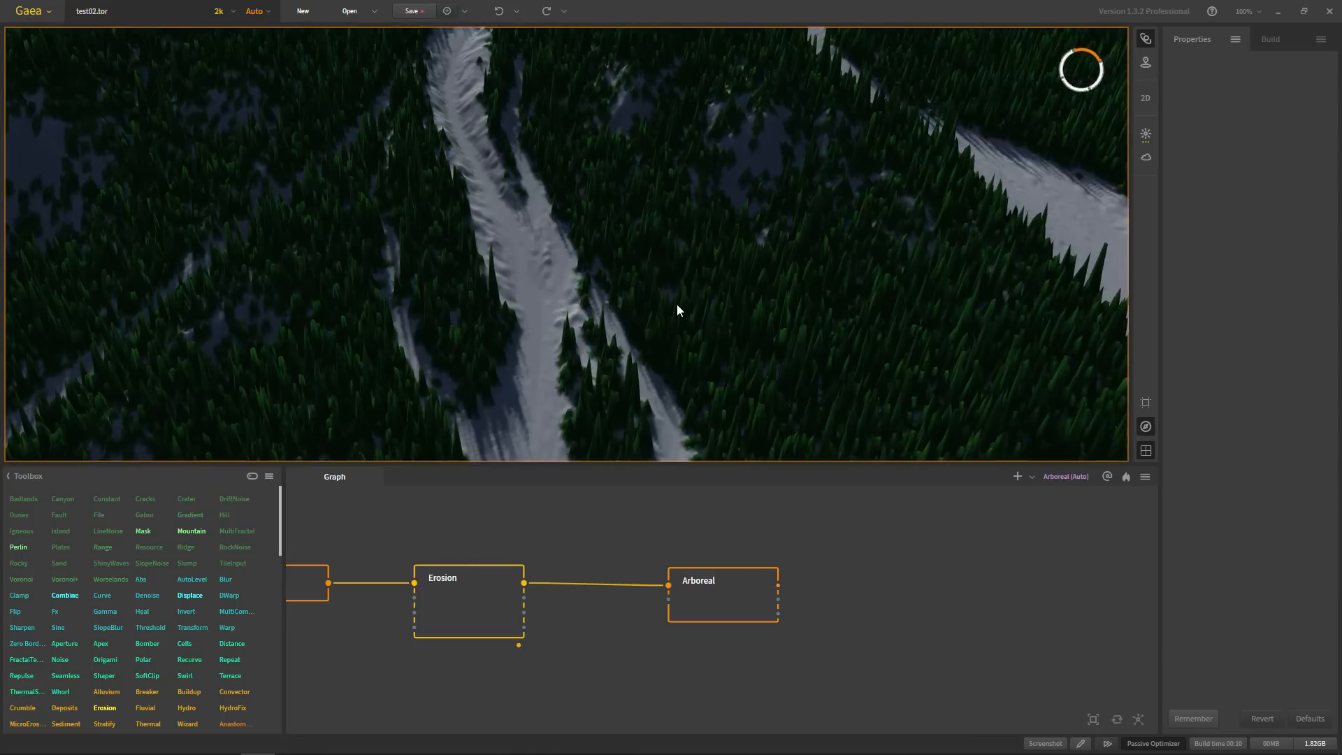
scroll(677, 304, "down", 6)
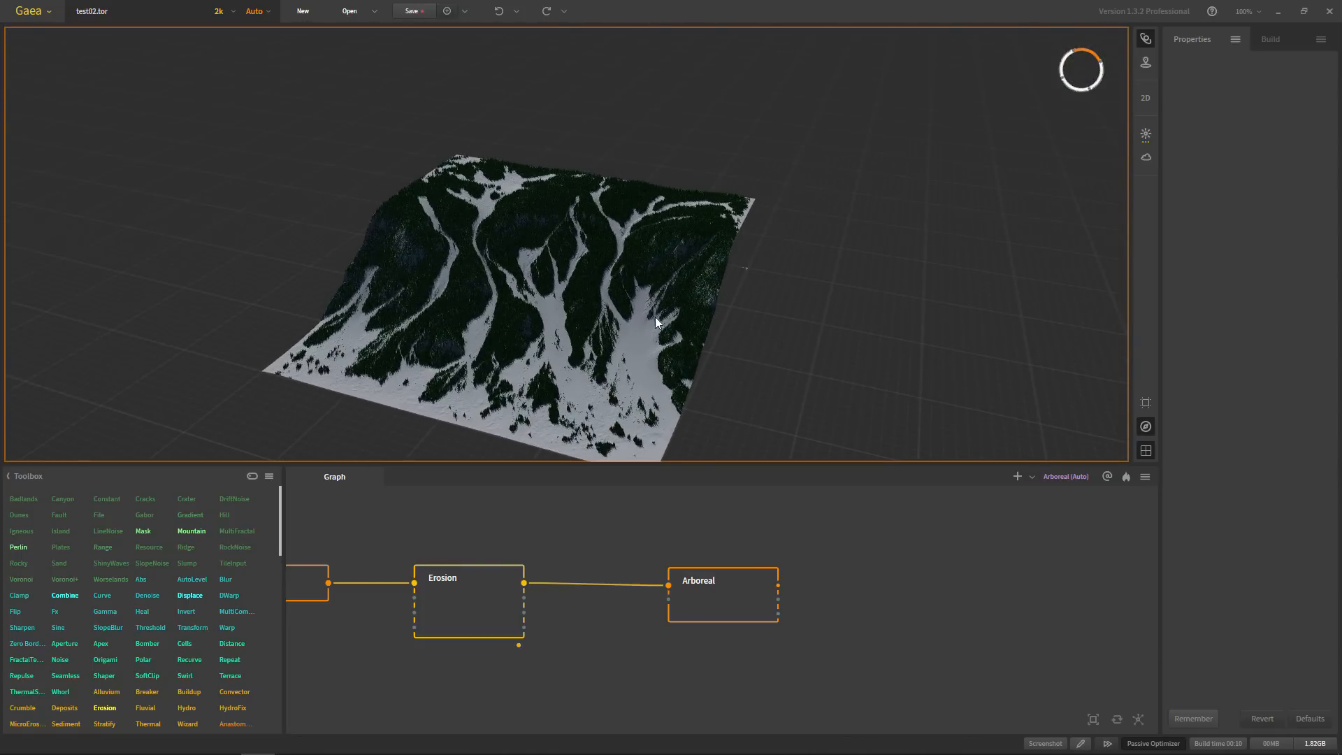
left_click(713, 590)
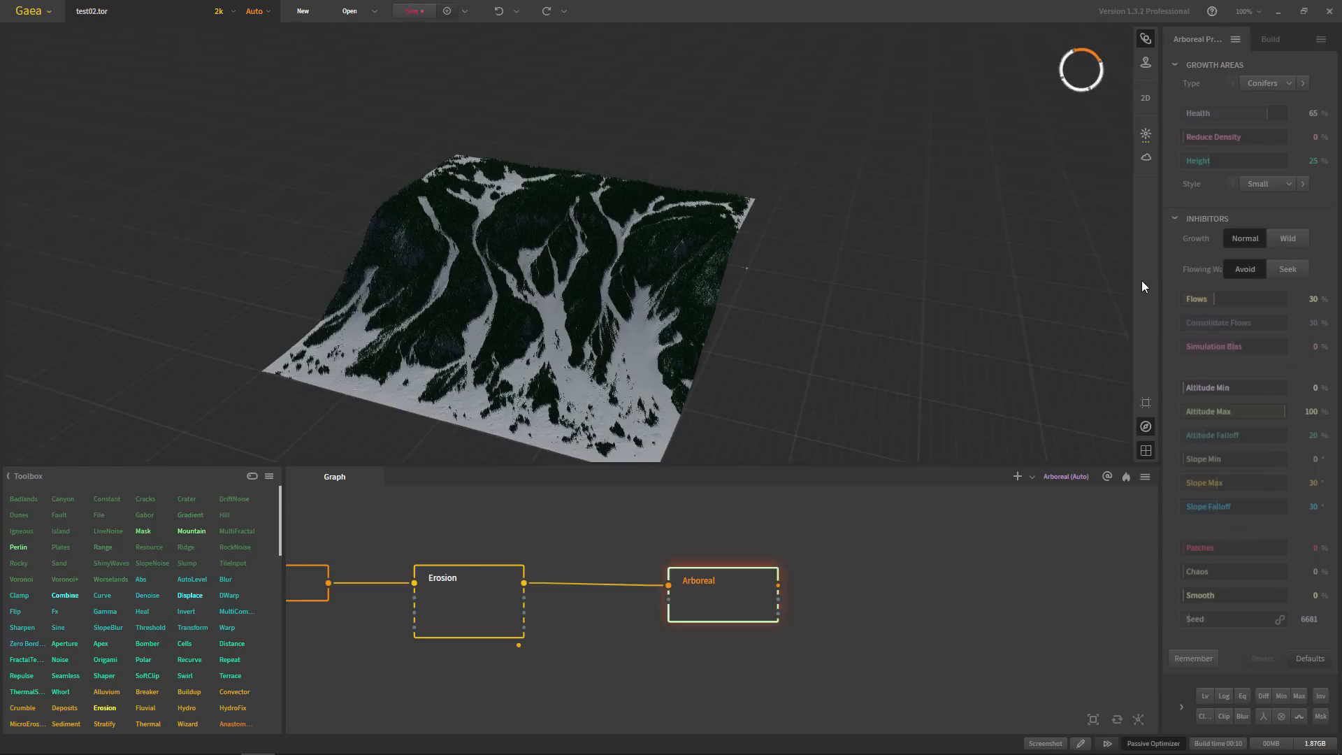
left_click(1291, 268)
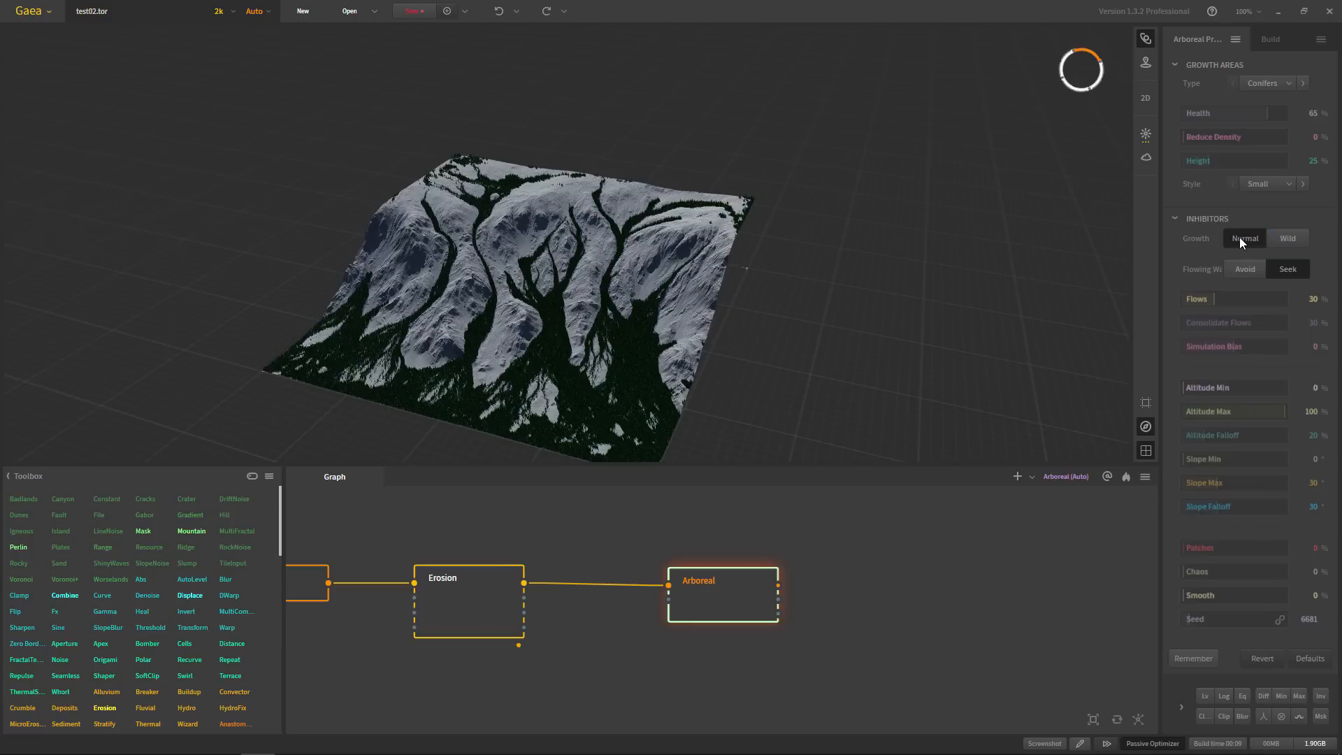
left_click(1288, 238)
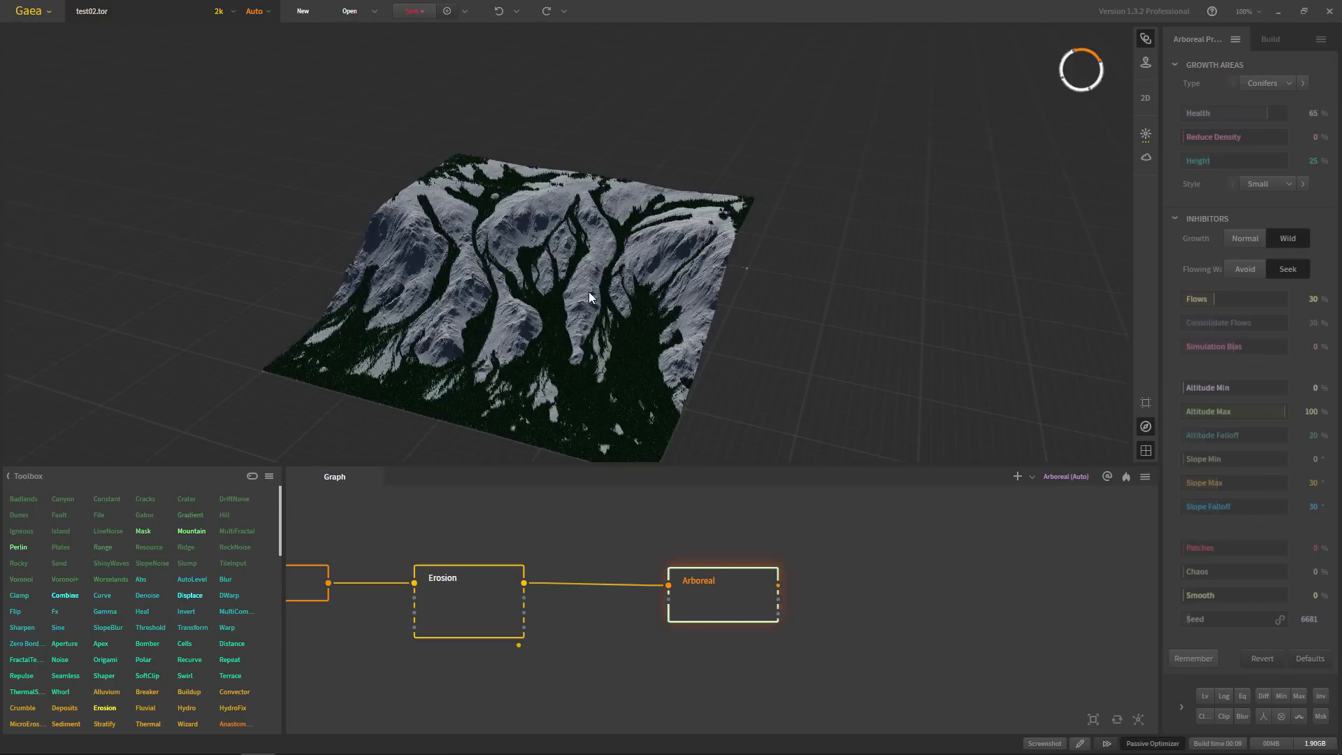
- Show the 2D view beside the 3D terrain and switch the display to the greyscale heightmap
scroll(488, 338, "up", 6)
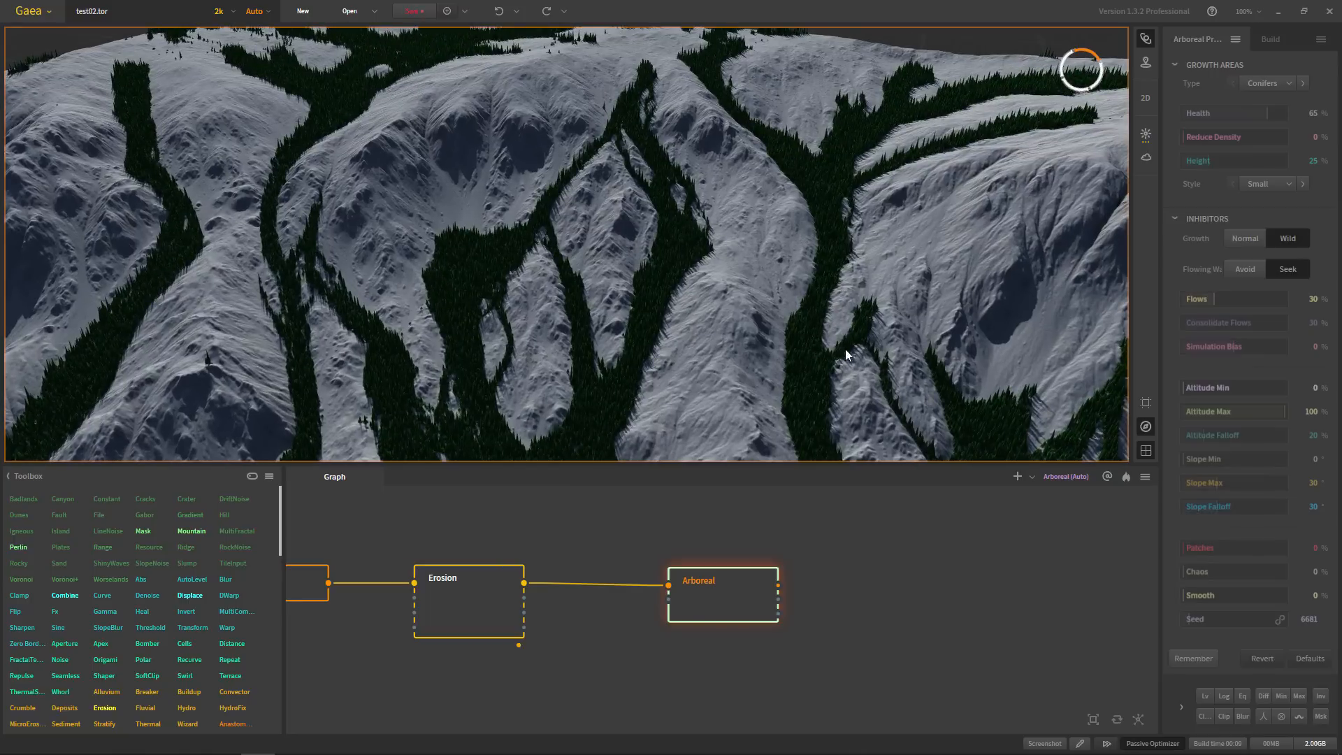
scroll(769, 252, "down", 5)
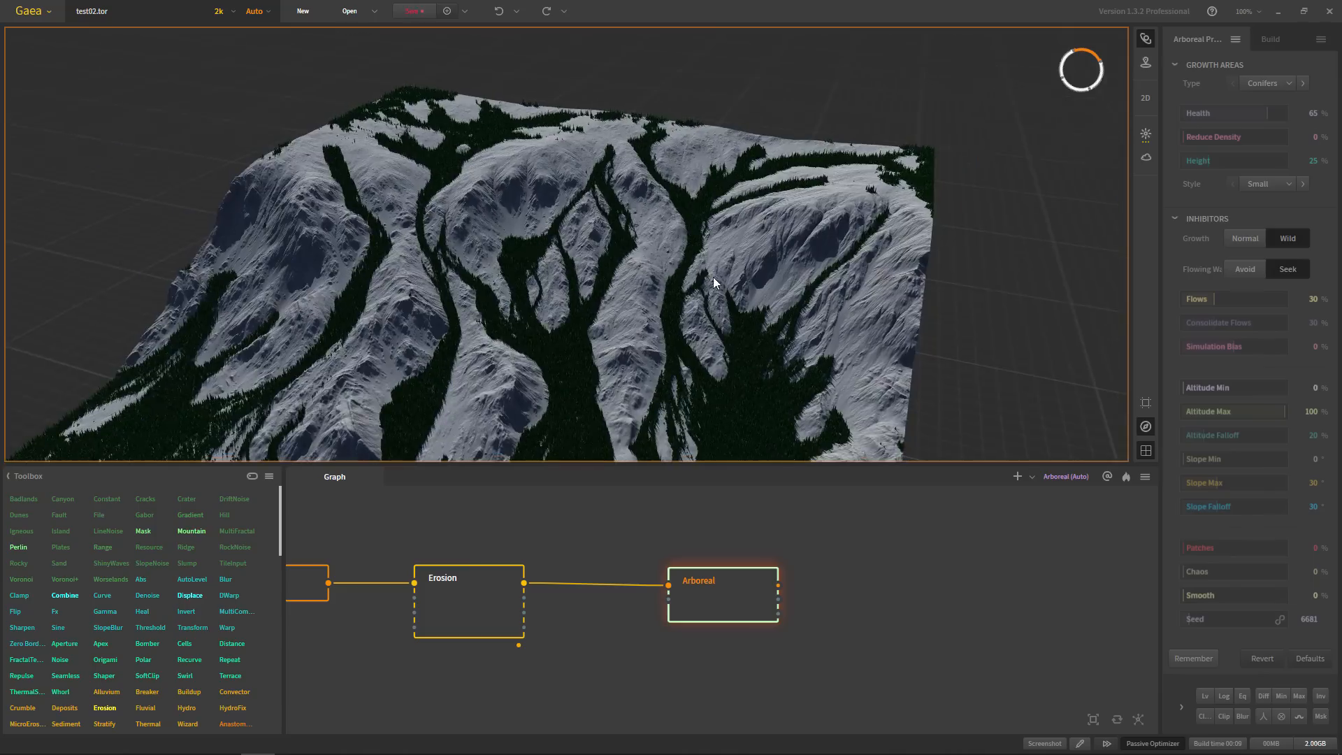
left_click_drag(713, 276, 818, 288)
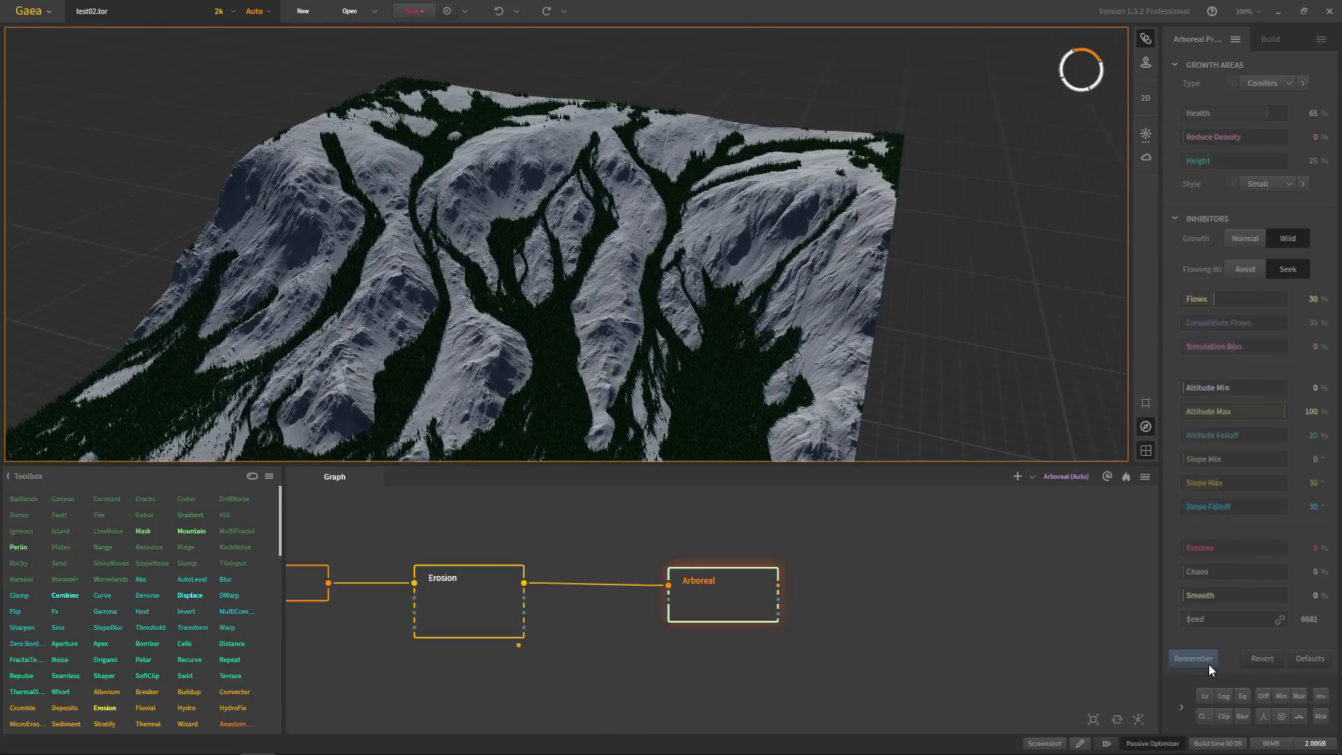
scroll(715, 330, "down", 5)
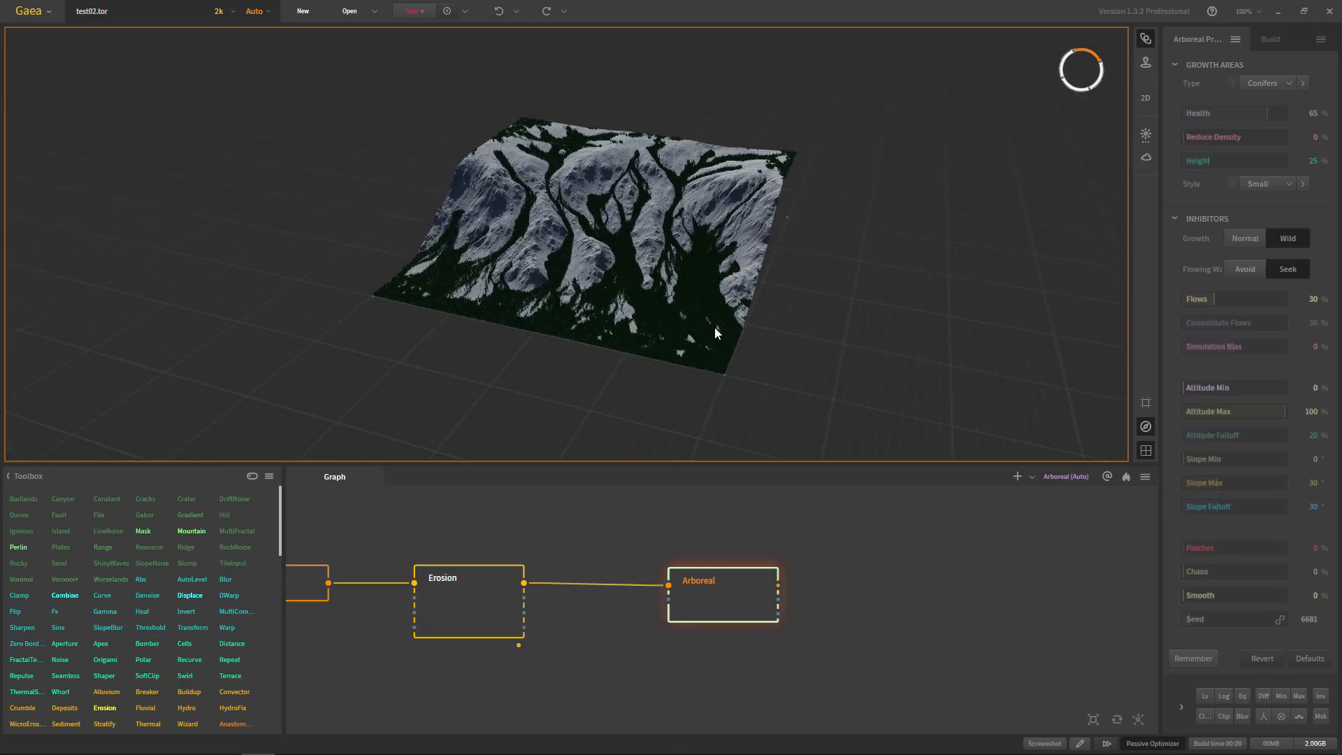
left_click_drag(714, 330, 821, 258)
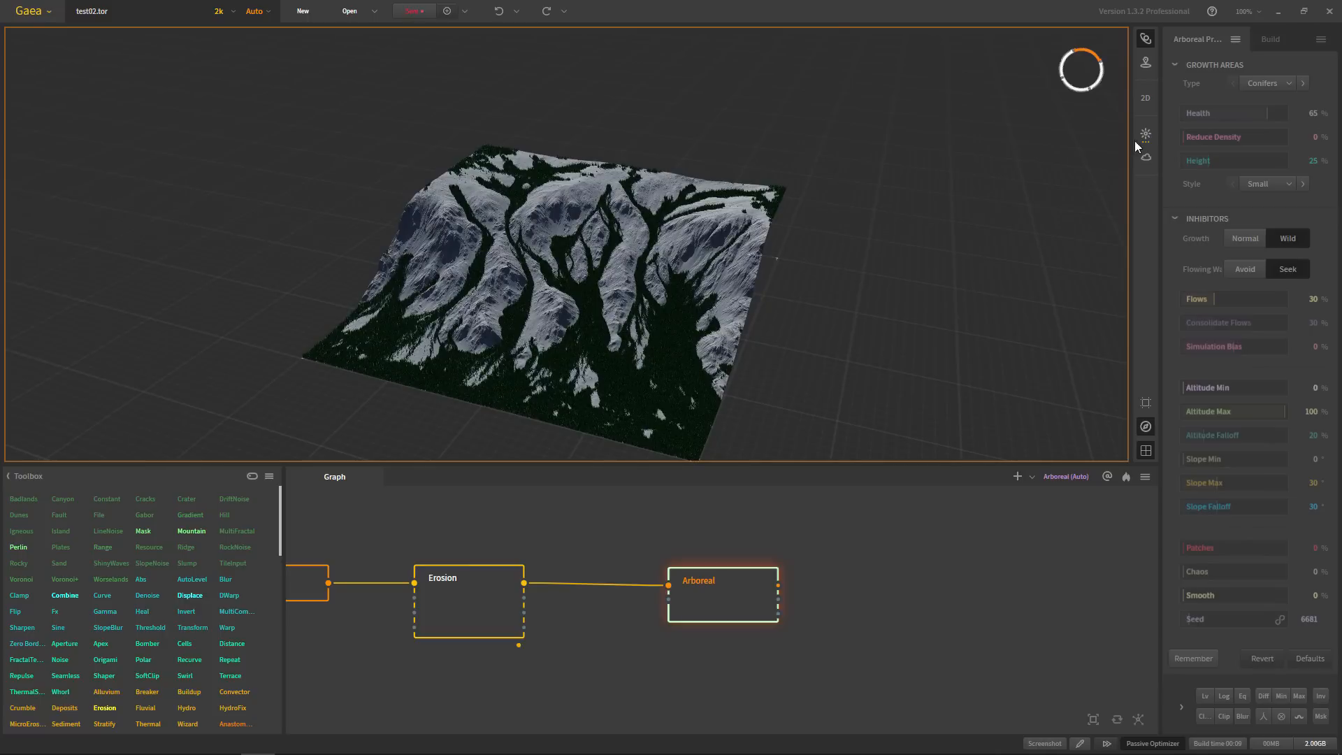
left_click(1146, 98)
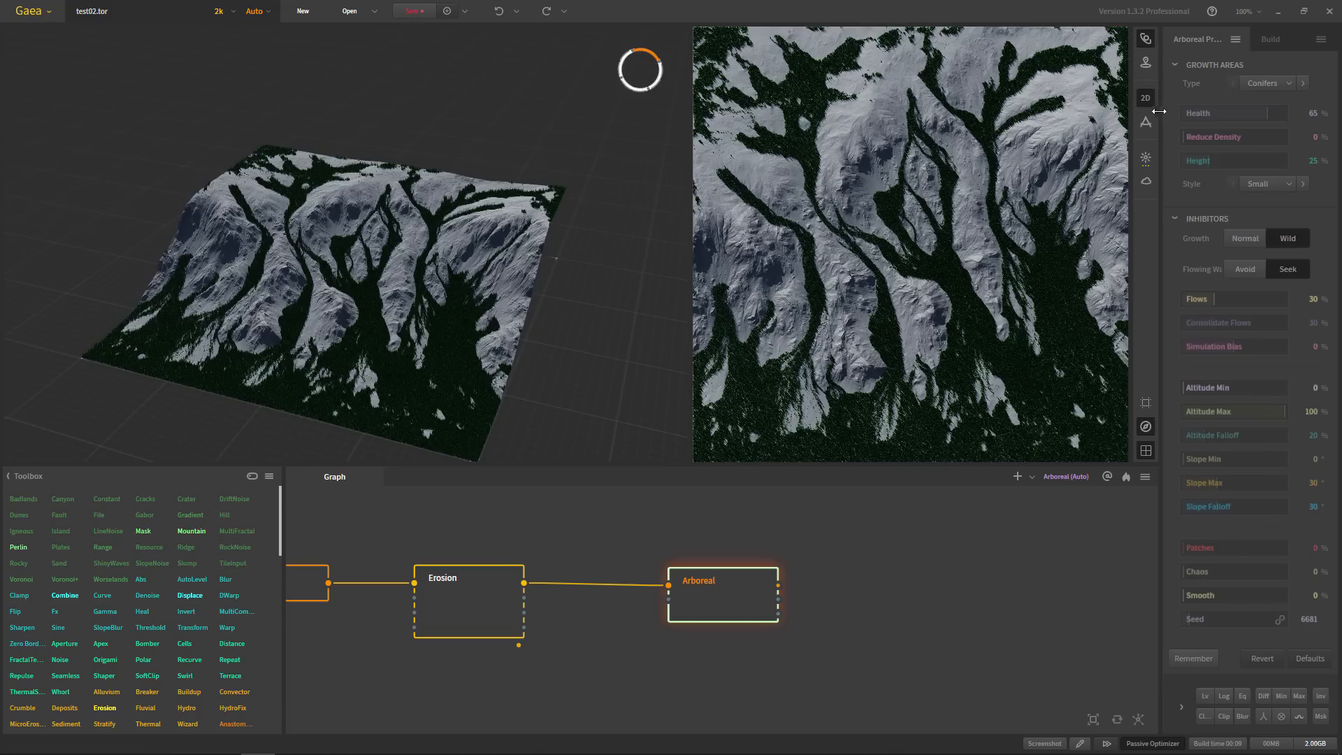
left_click(1145, 126)
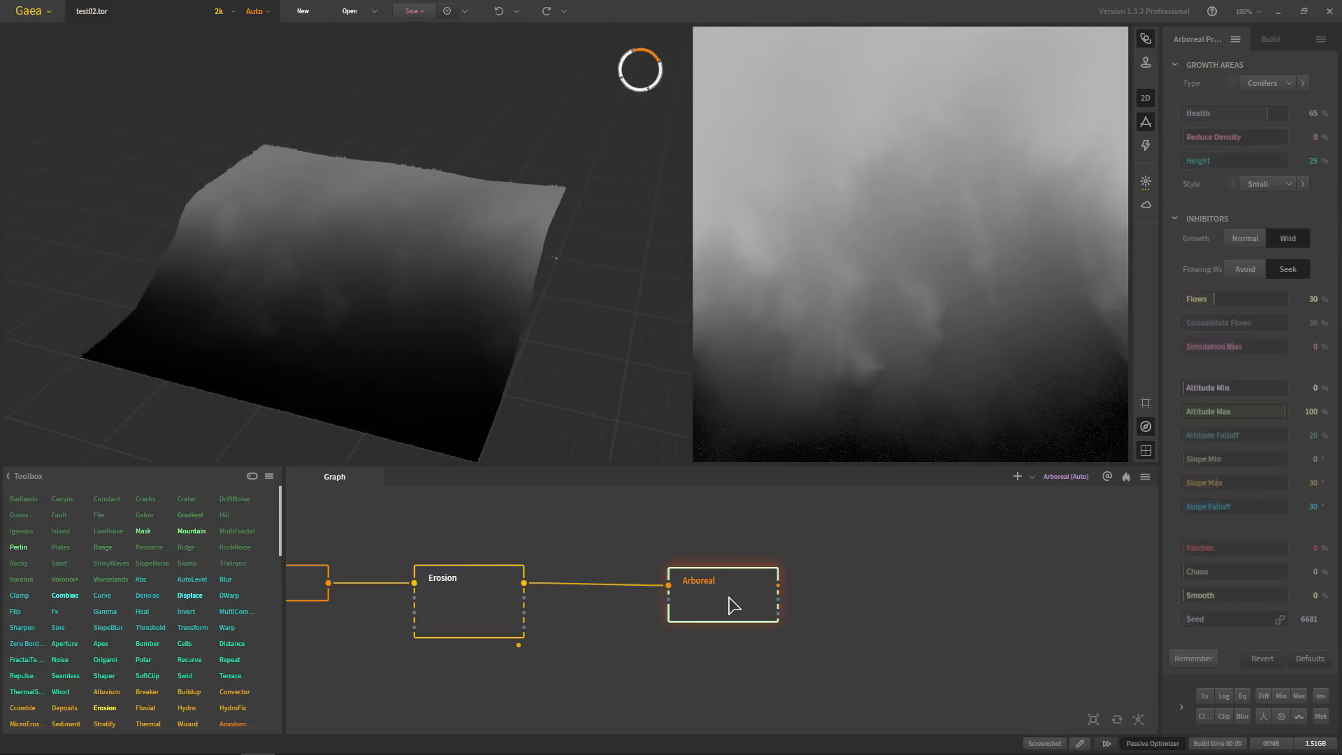
- Add a ColorFx node beside the Arboreal node and connect the Arboreal Trees output to its input
left_click_drag(816, 599, 715, 599)
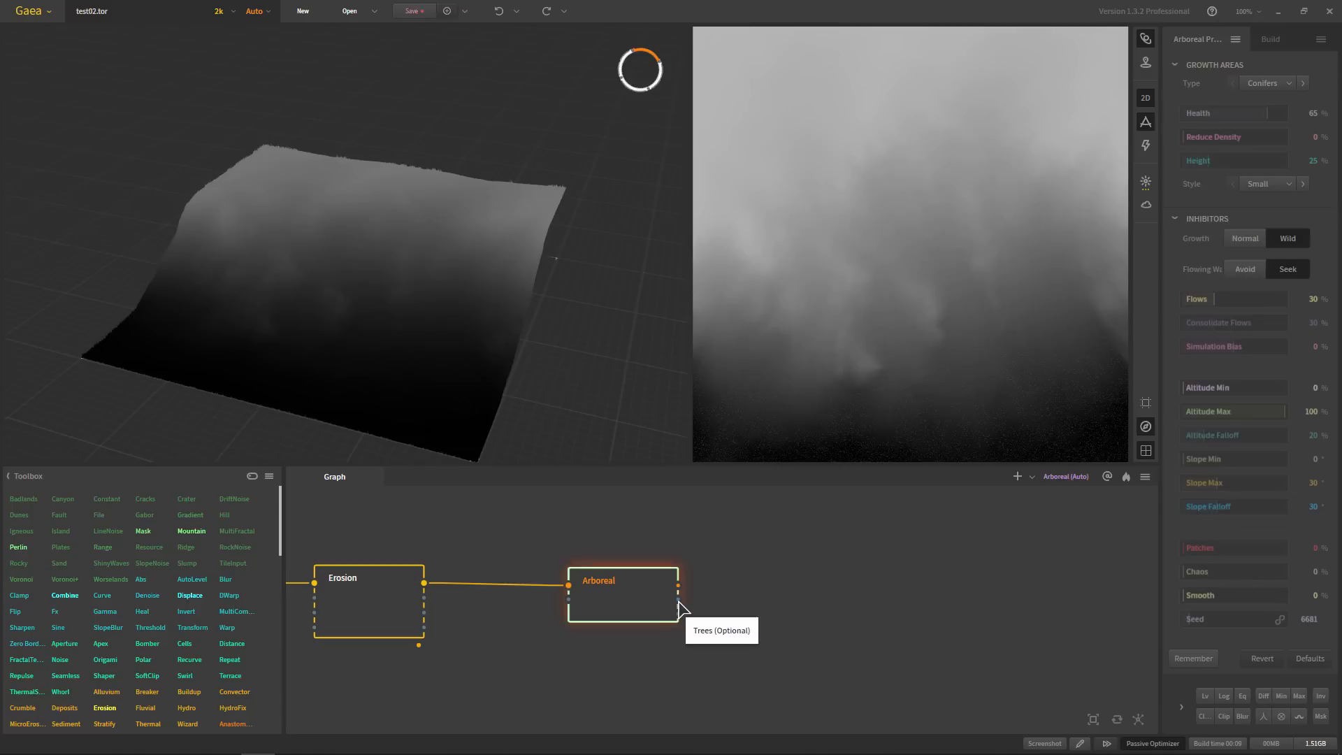
left_click(764, 601)
key("Tab")
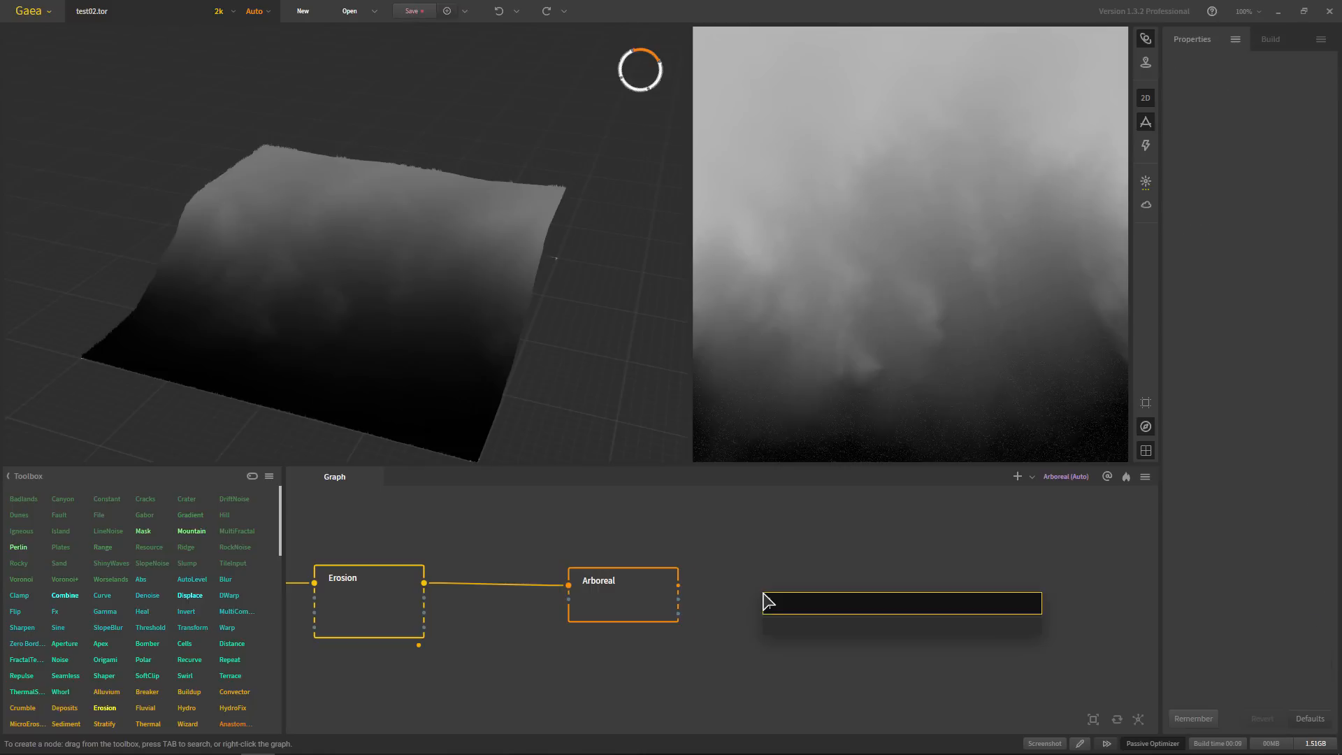
type("fx")
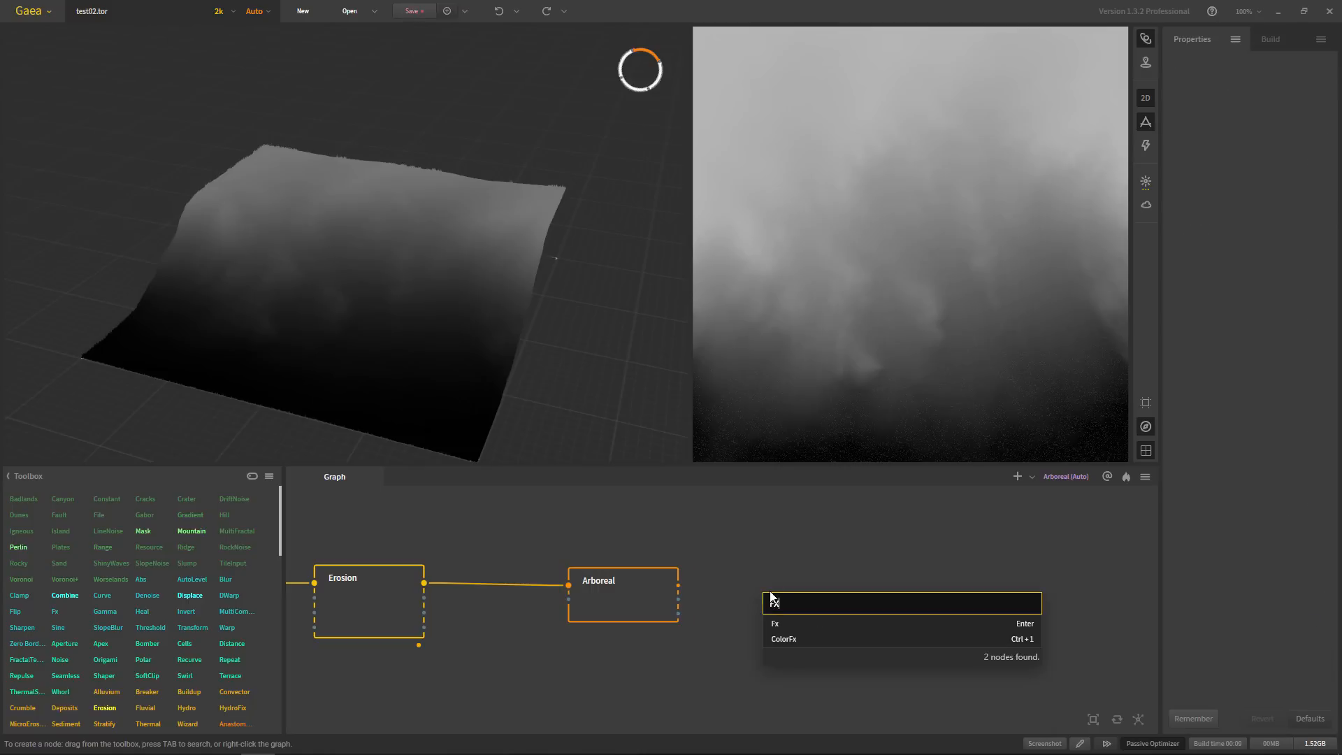
left_click(784, 628)
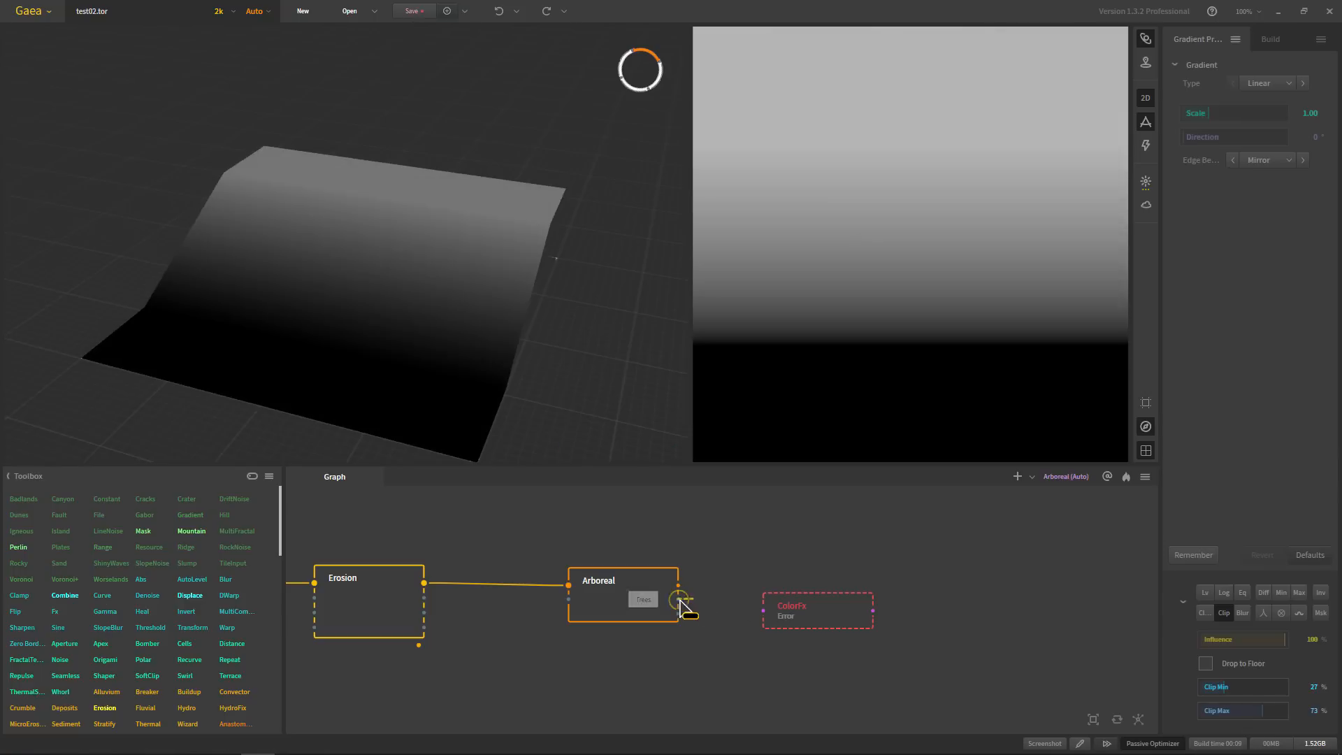
left_click_drag(678, 599, 764, 611)
- Preview the ColorFx node and examine the tree mask's individual dots up close in the 2D view
left_click(811, 617)
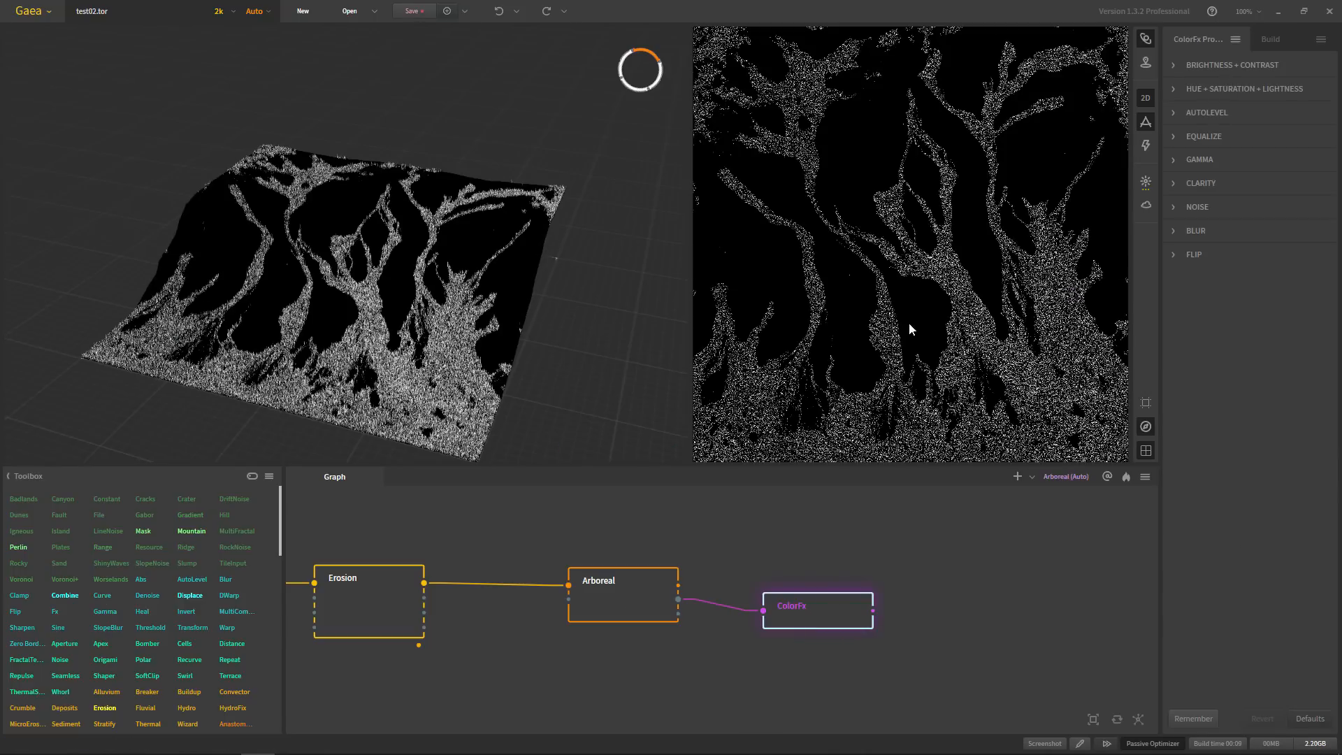
scroll(970, 304, "up", 10)
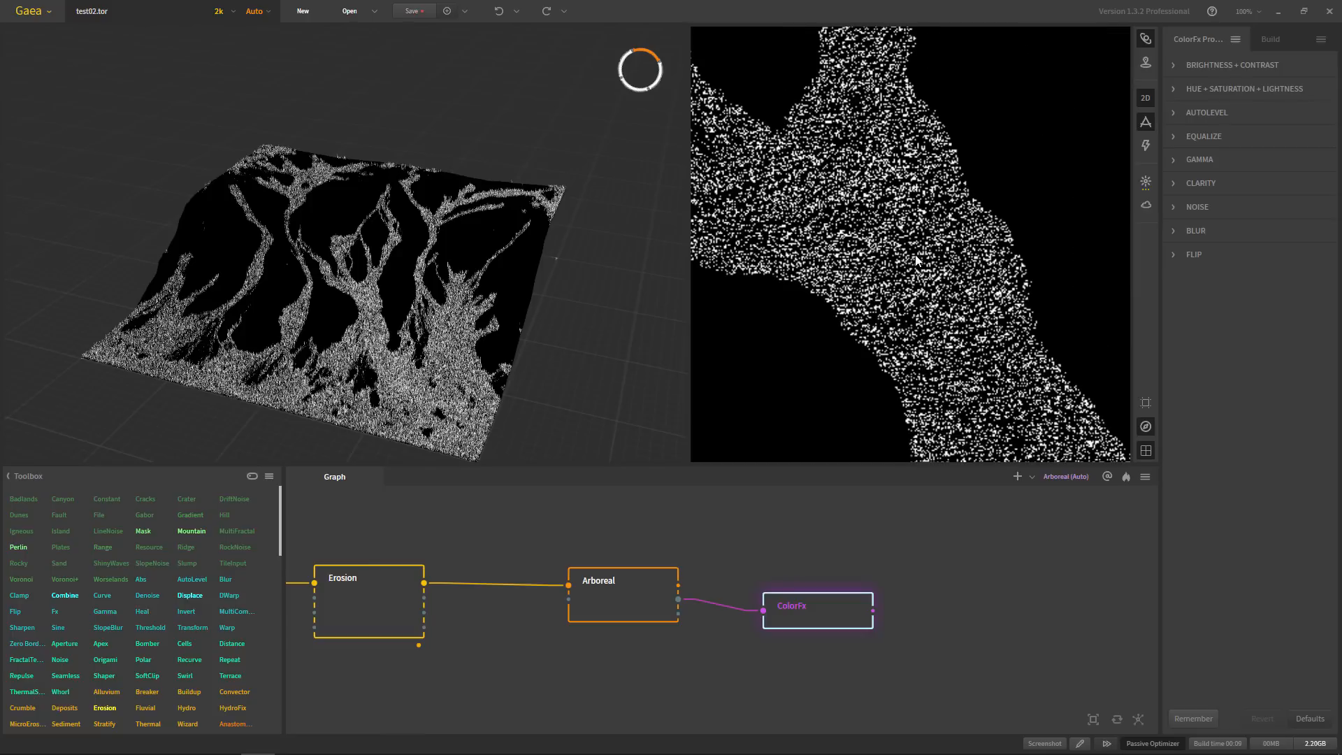
scroll(924, 238, "down", 8)
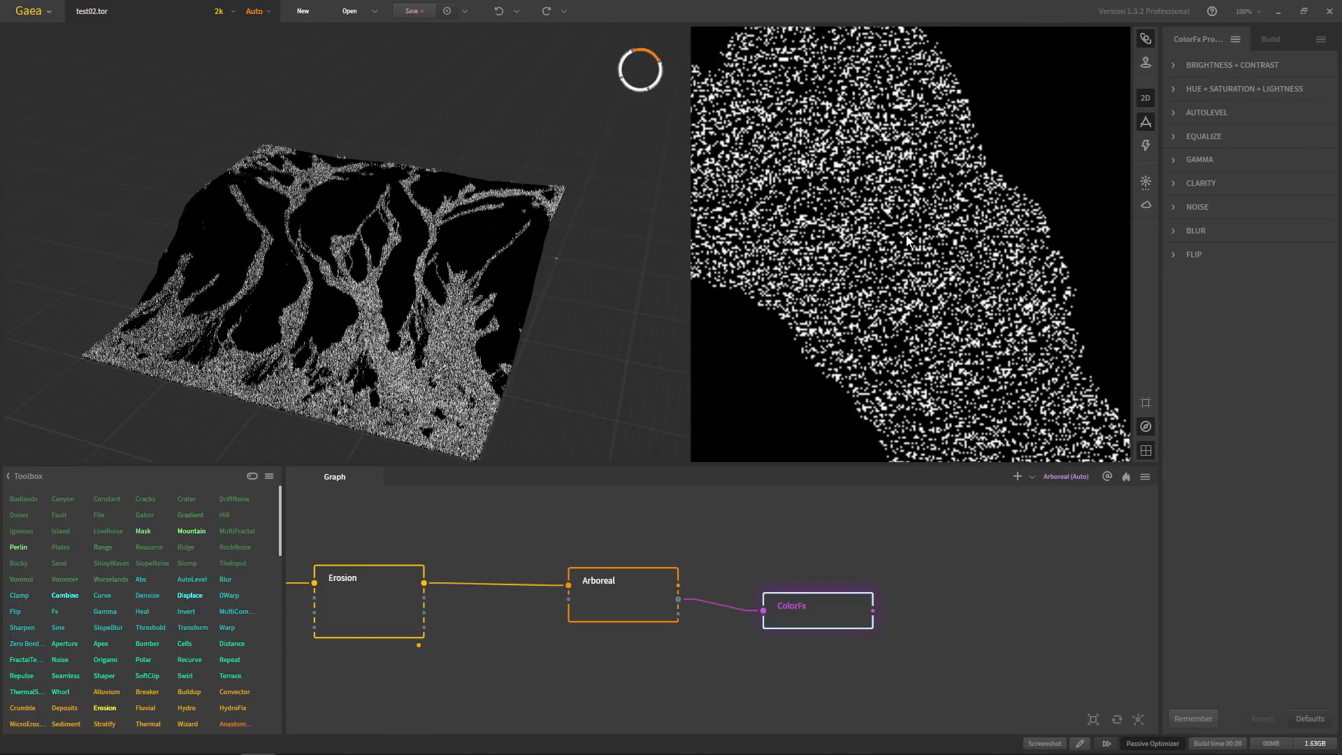
scroll(907, 242, "up", 8)
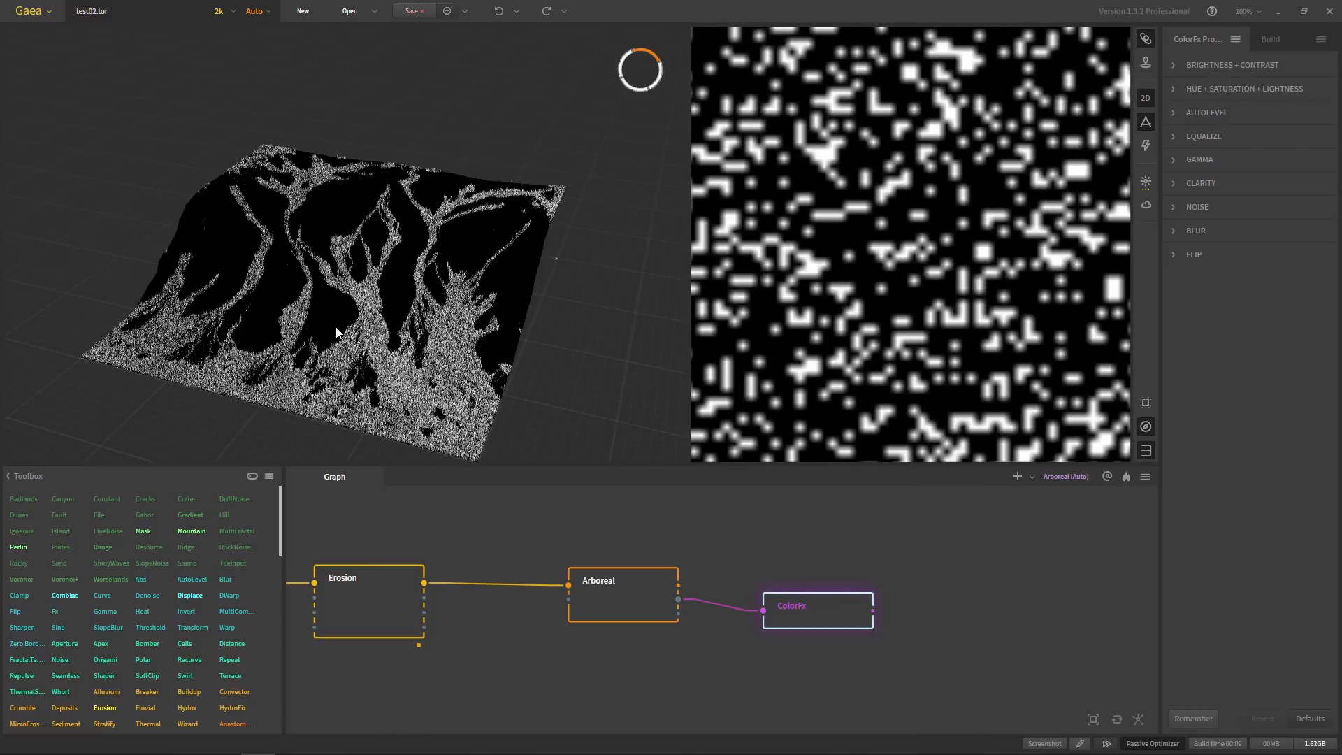
scroll(811, 299, "down", 1)
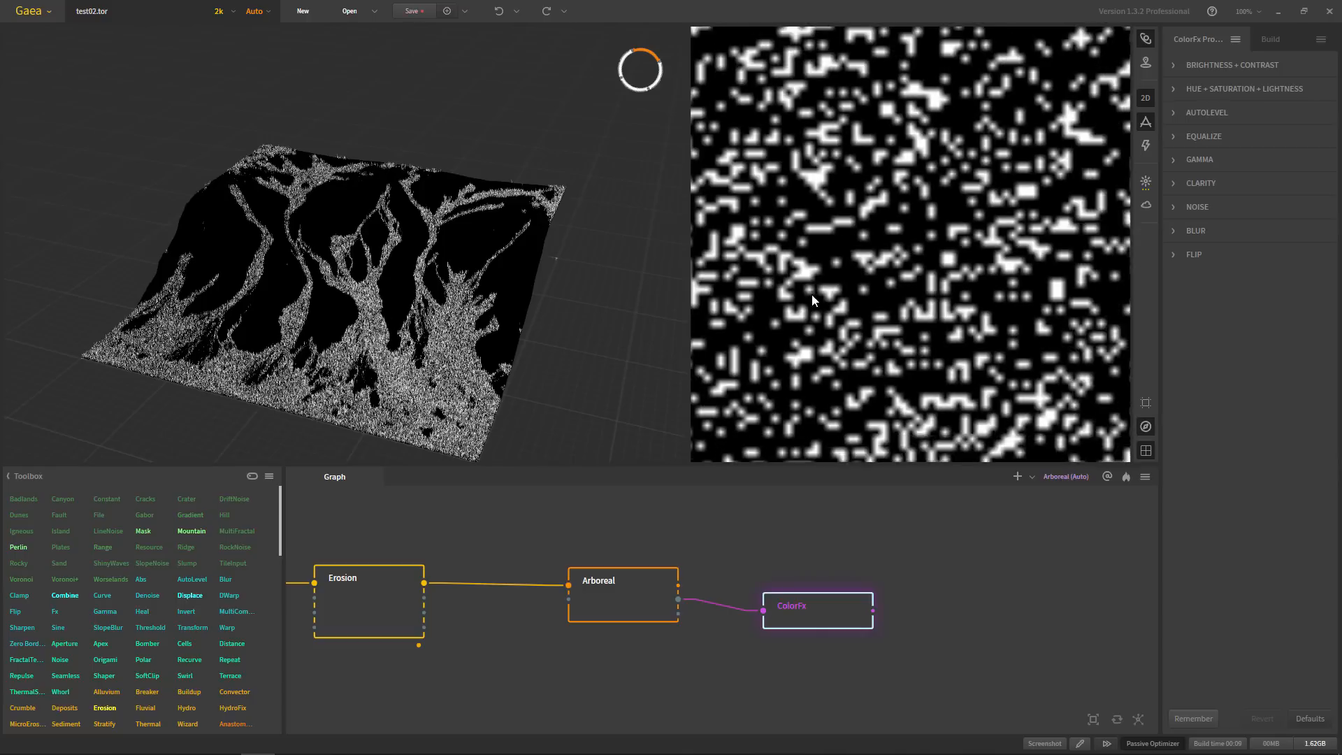
scroll(812, 299, "down", 7)
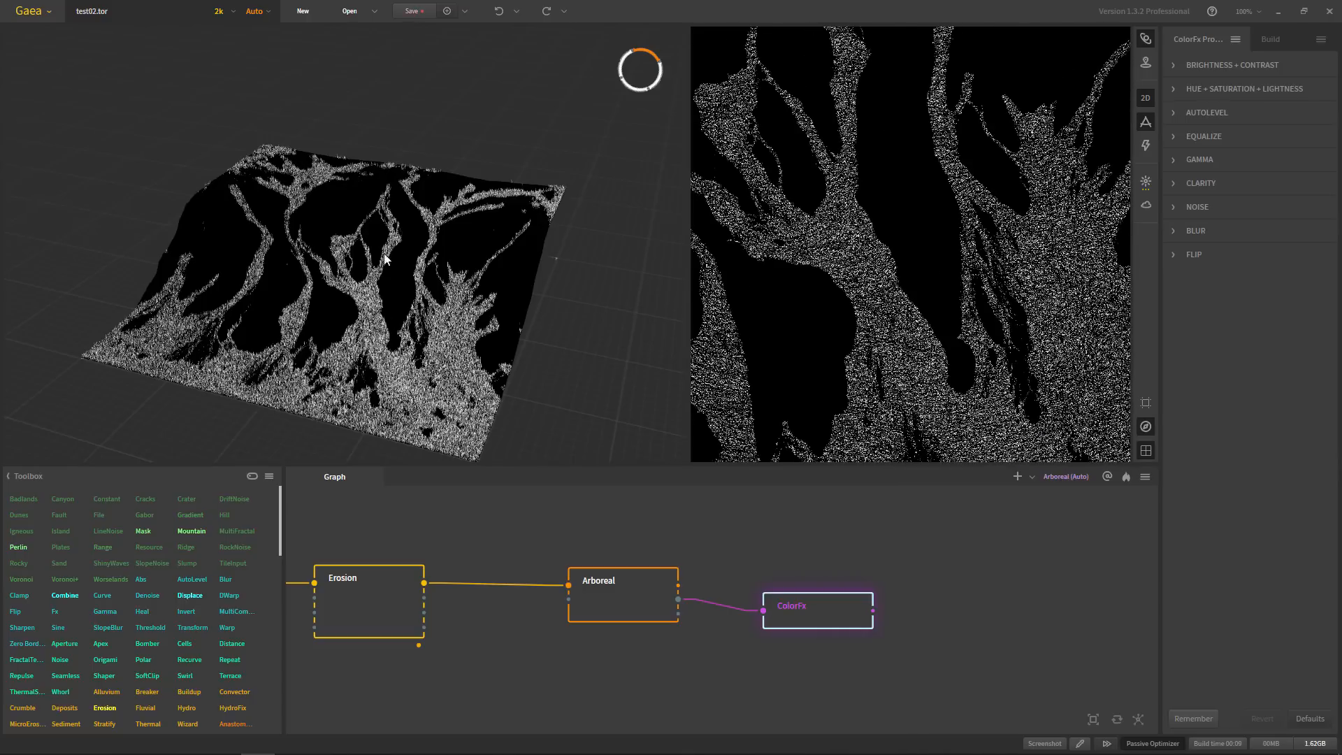
- Preview the Erosion node and switch the display from the greyscale heightmap to the shaded terrain
scroll(910, 270, "up", 1)
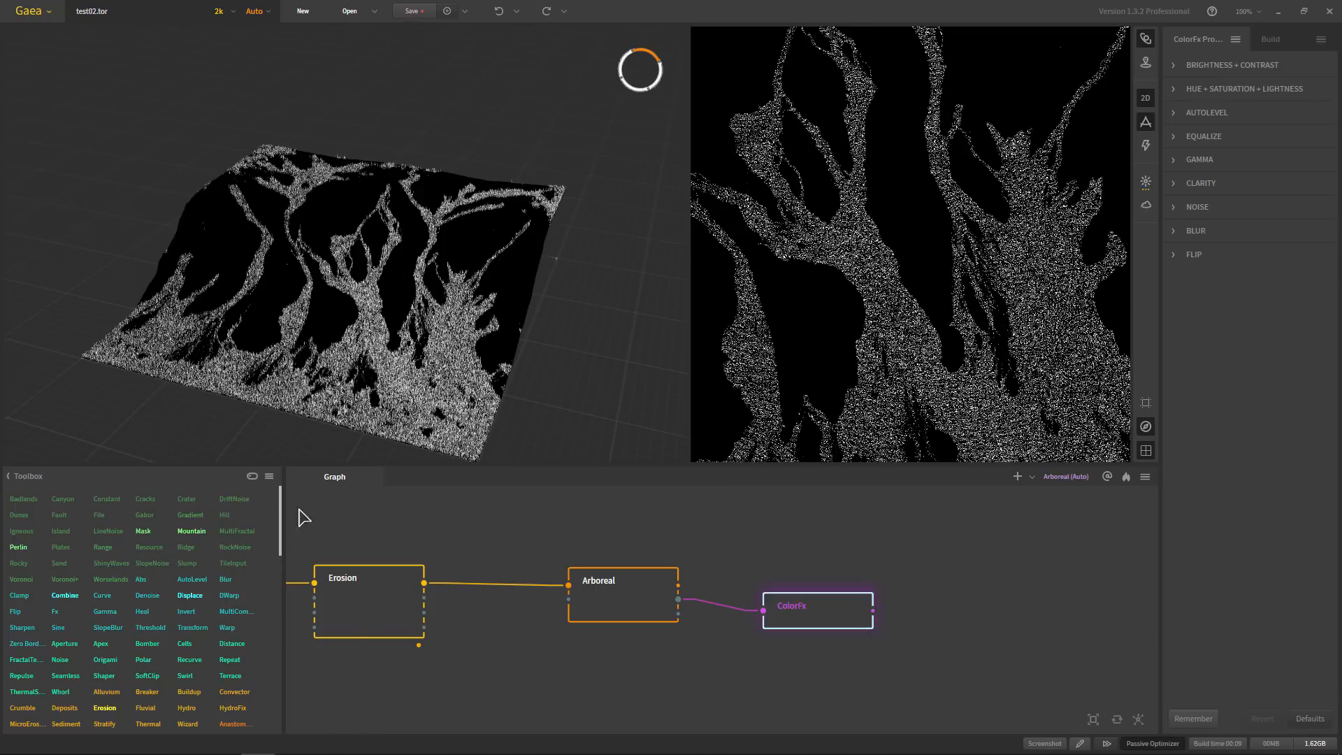
left_click(359, 606)
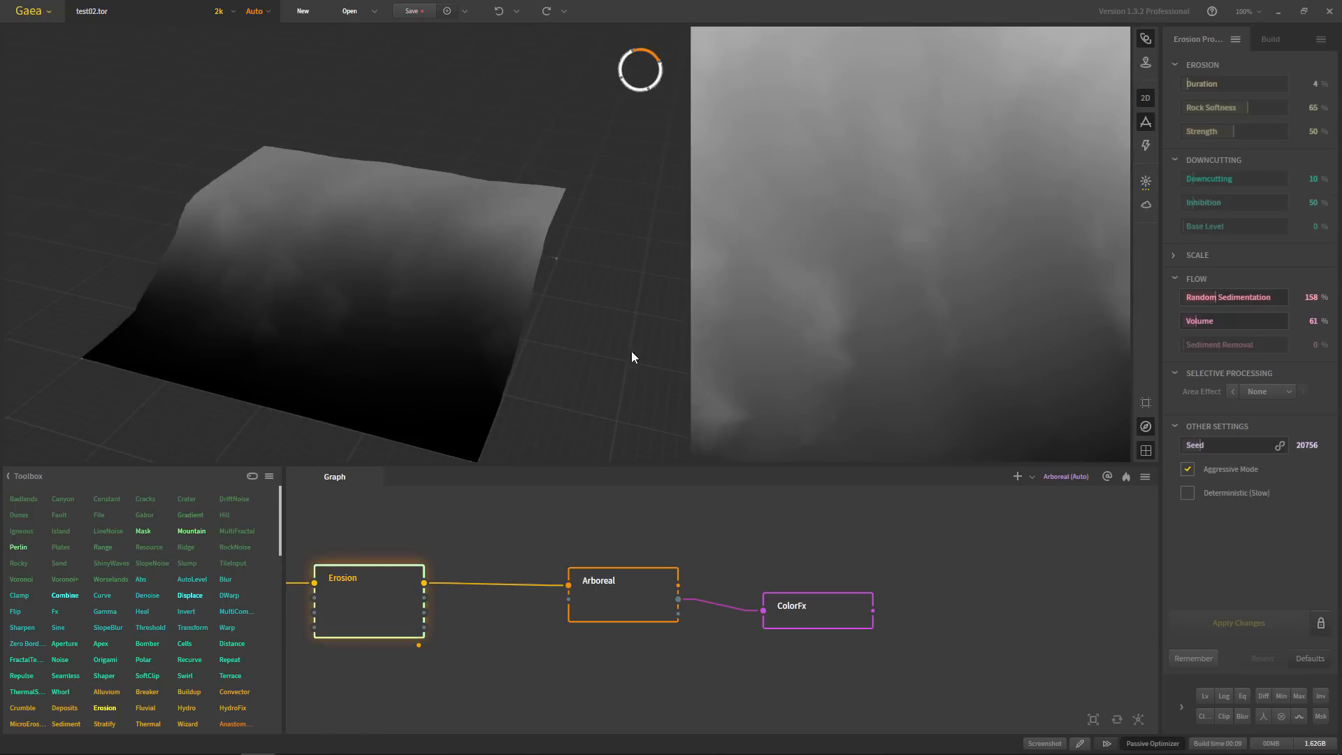
left_click(1148, 125)
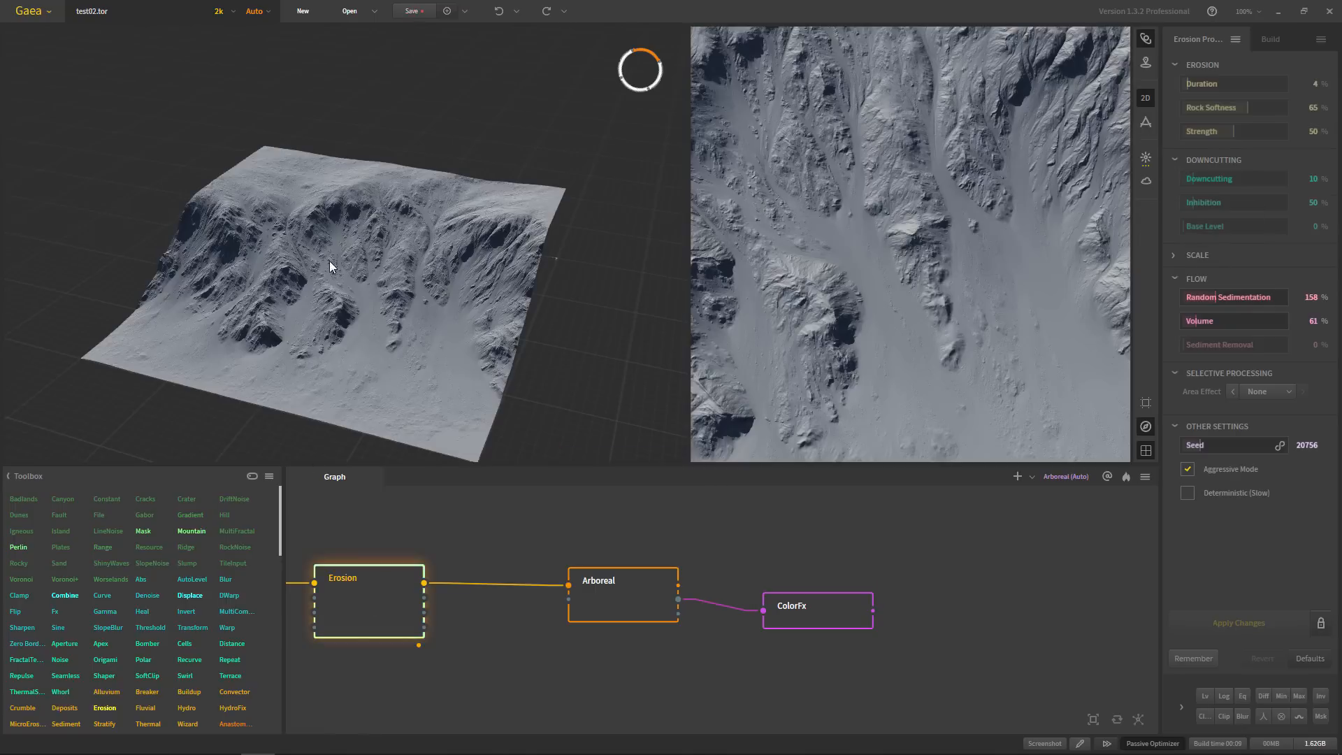
- Pin the Erosion node as underlay and preview the ColorFx tree mask over it
right_click(366, 607)
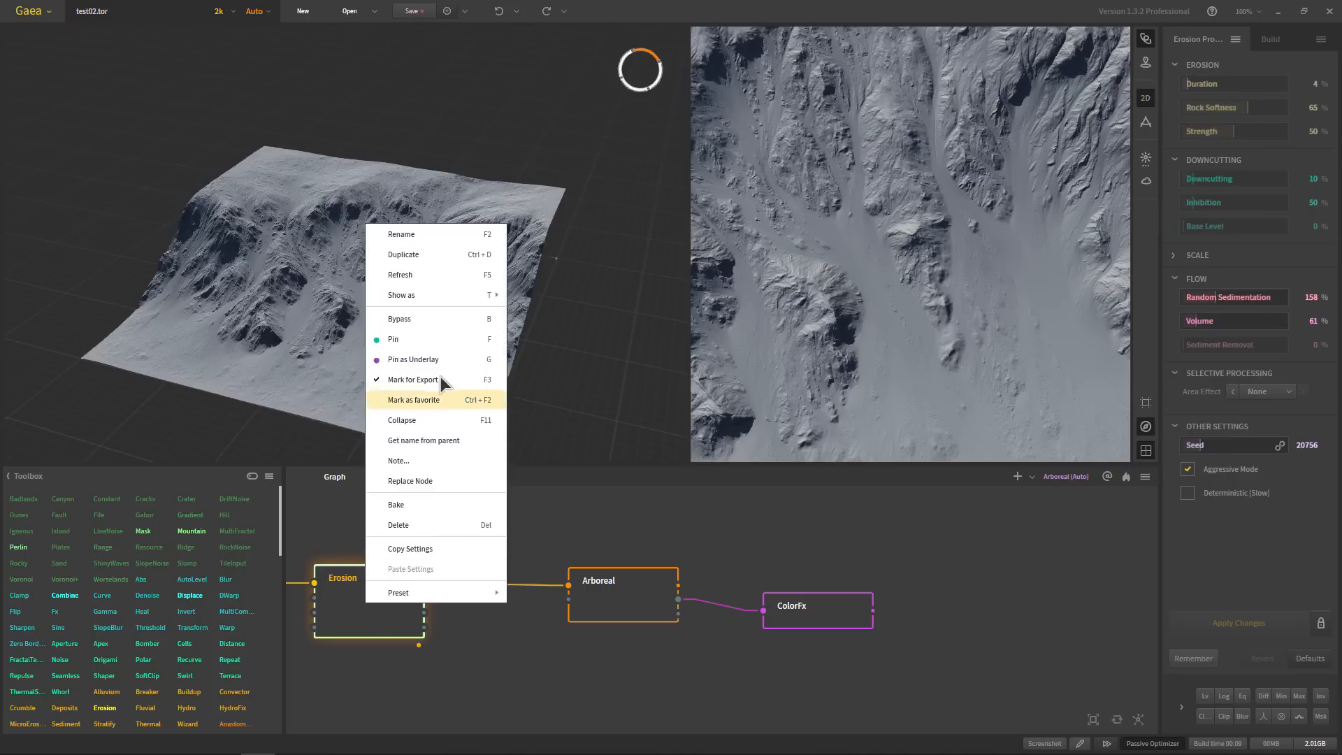
left_click(412, 359)
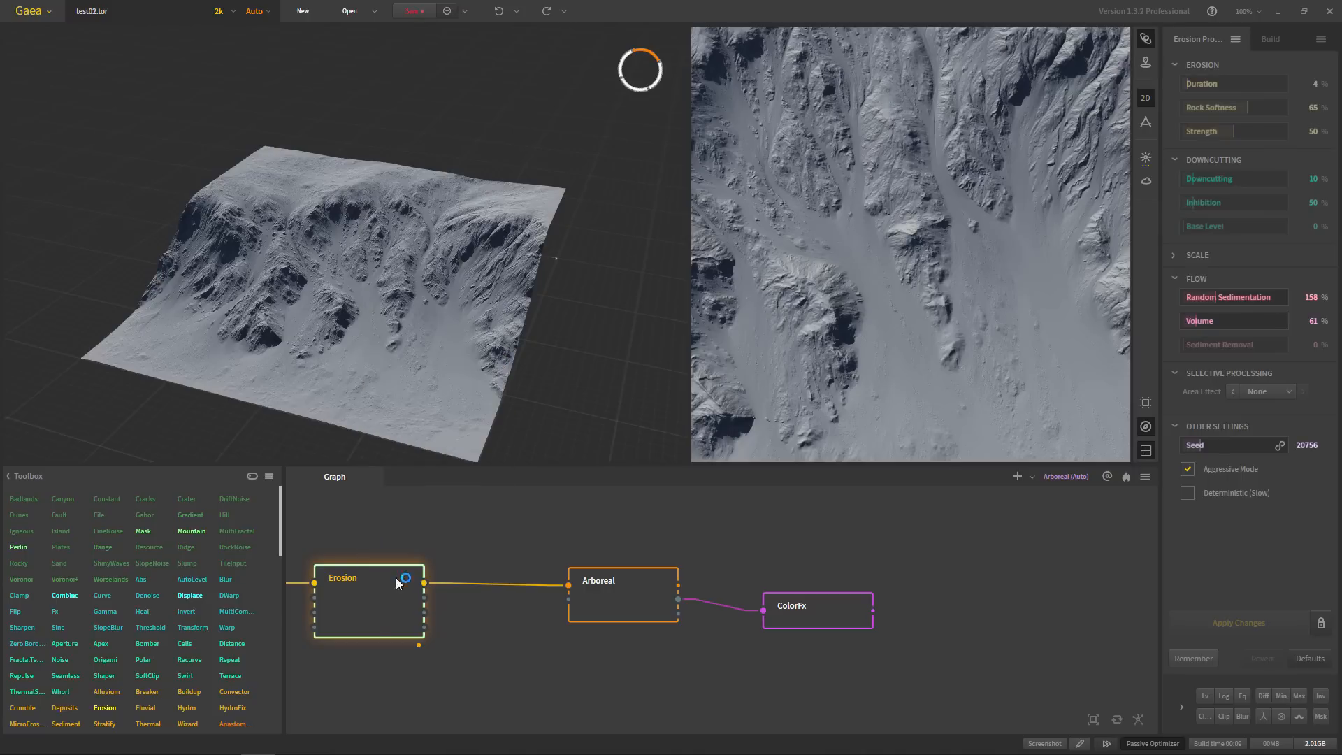
right_click(345, 589)
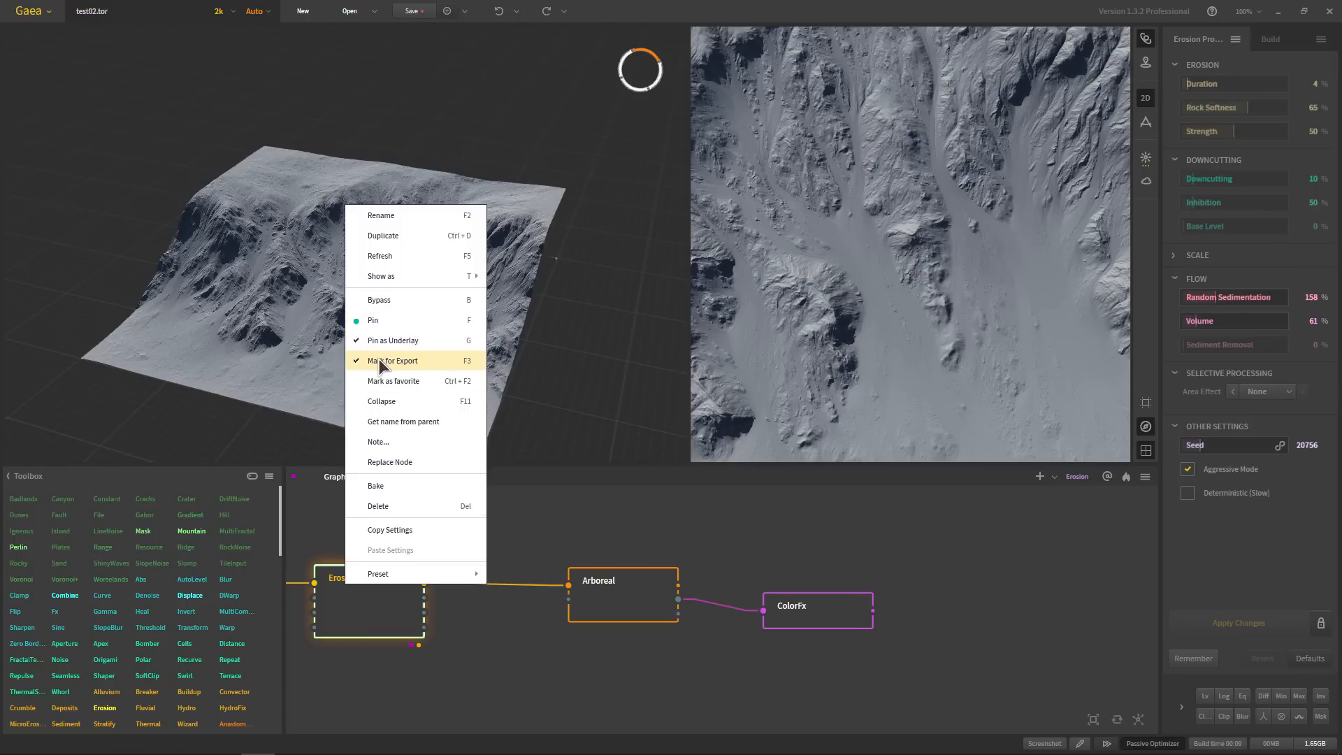
left_click(795, 619)
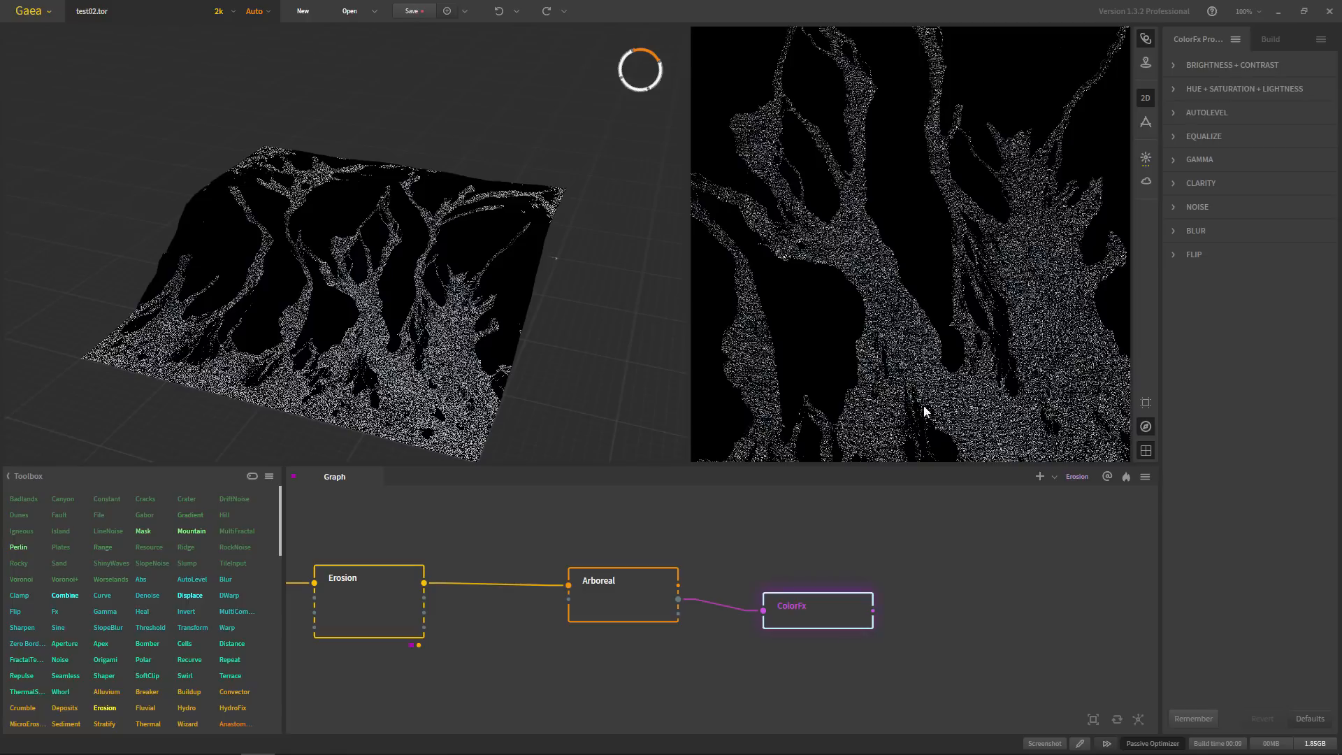
- Set the Arboreal node's Flows inhibitor to 40%
left_click(643, 611)
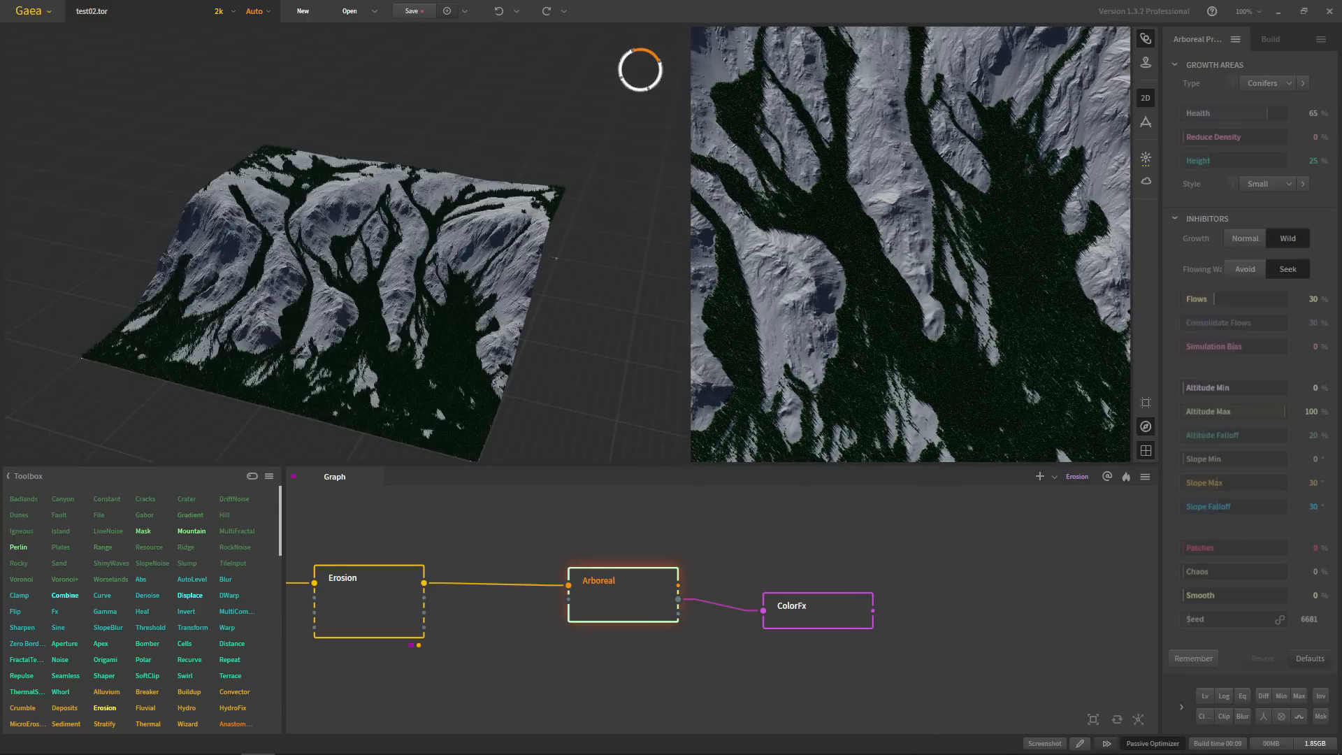
left_click_drag(1233, 301, 1251, 299)
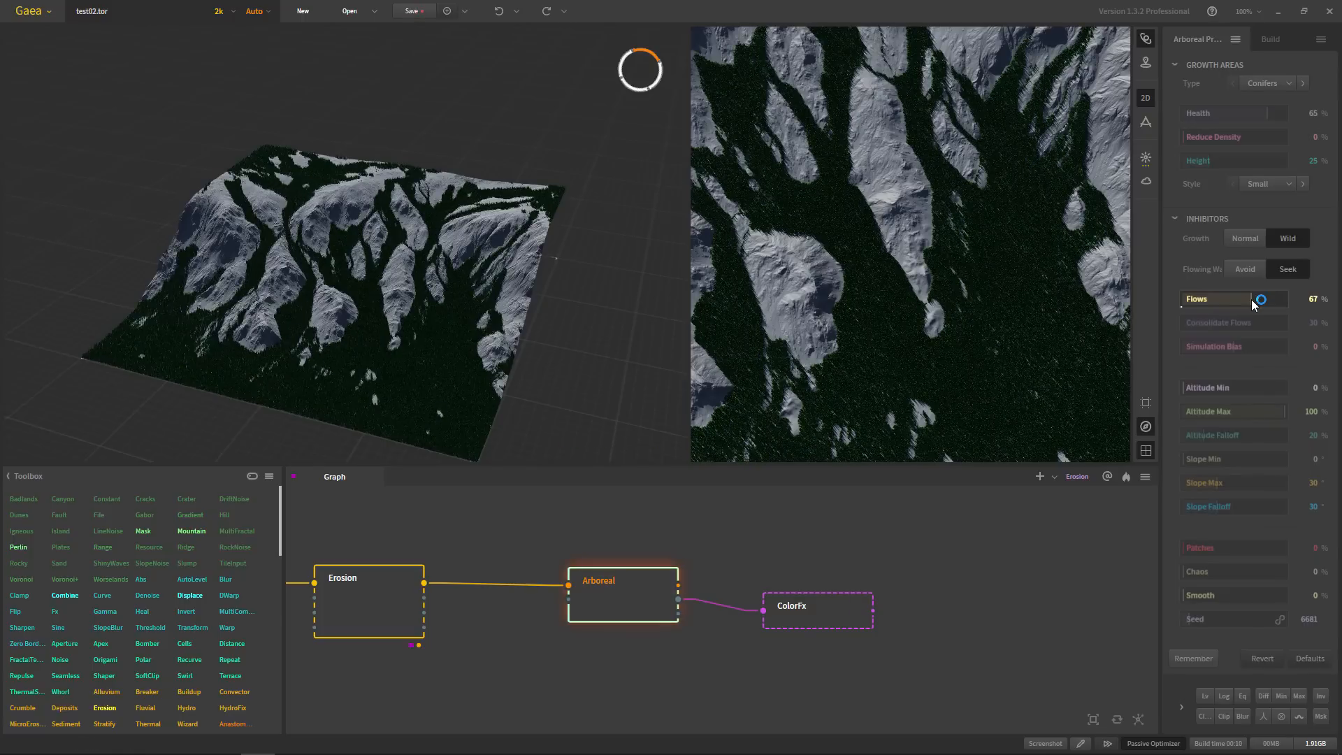
left_click_drag(1252, 300, 1224, 299)
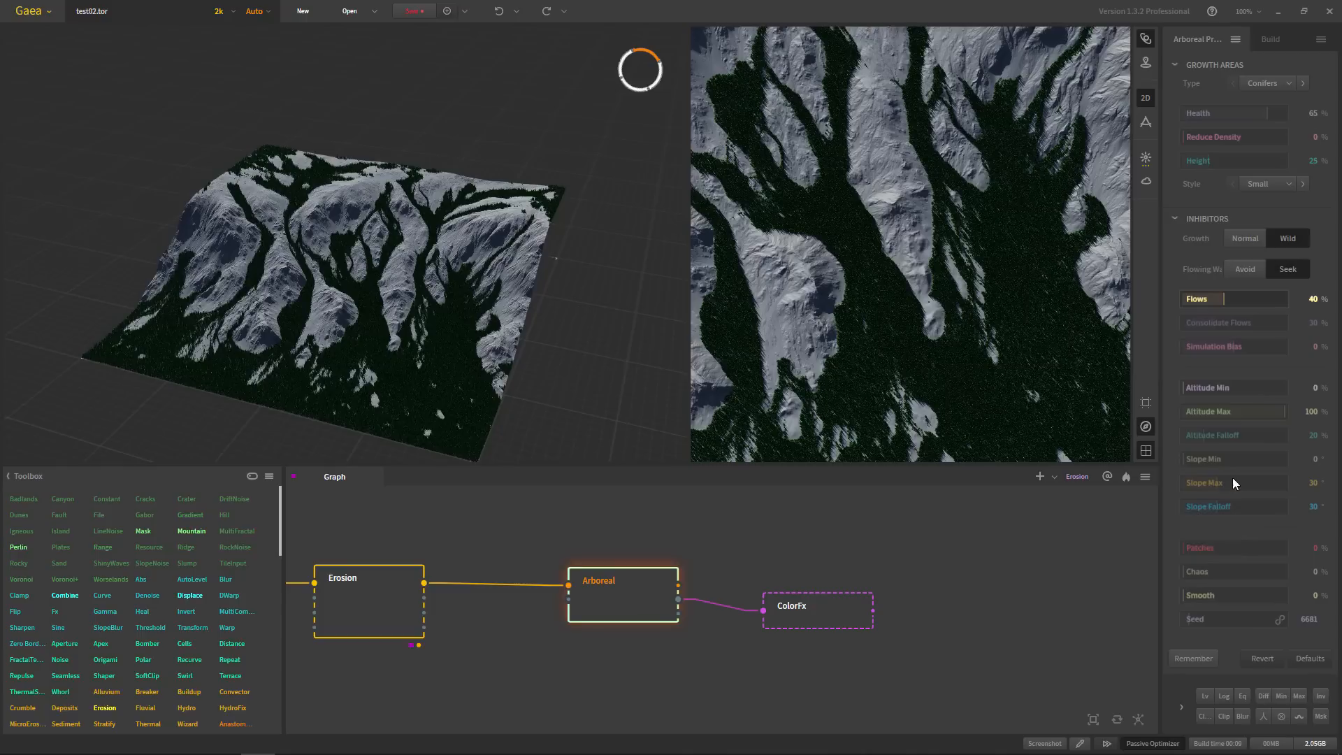
- Try different maximum slopes for the Arboreal node while checking the trees up close, and set Slope Max to 61°
left_click(1261, 483)
scroll(357, 305, "up", 10)
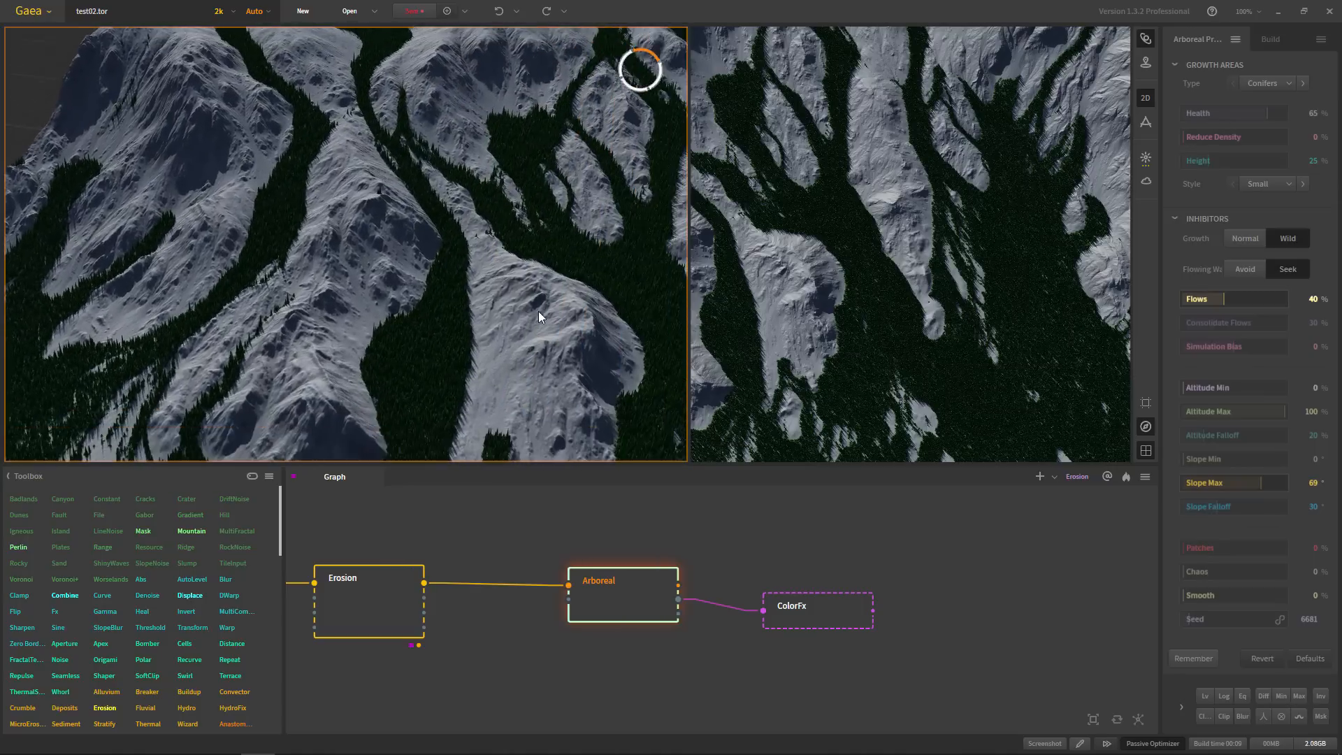
scroll(539, 312, "up", 10)
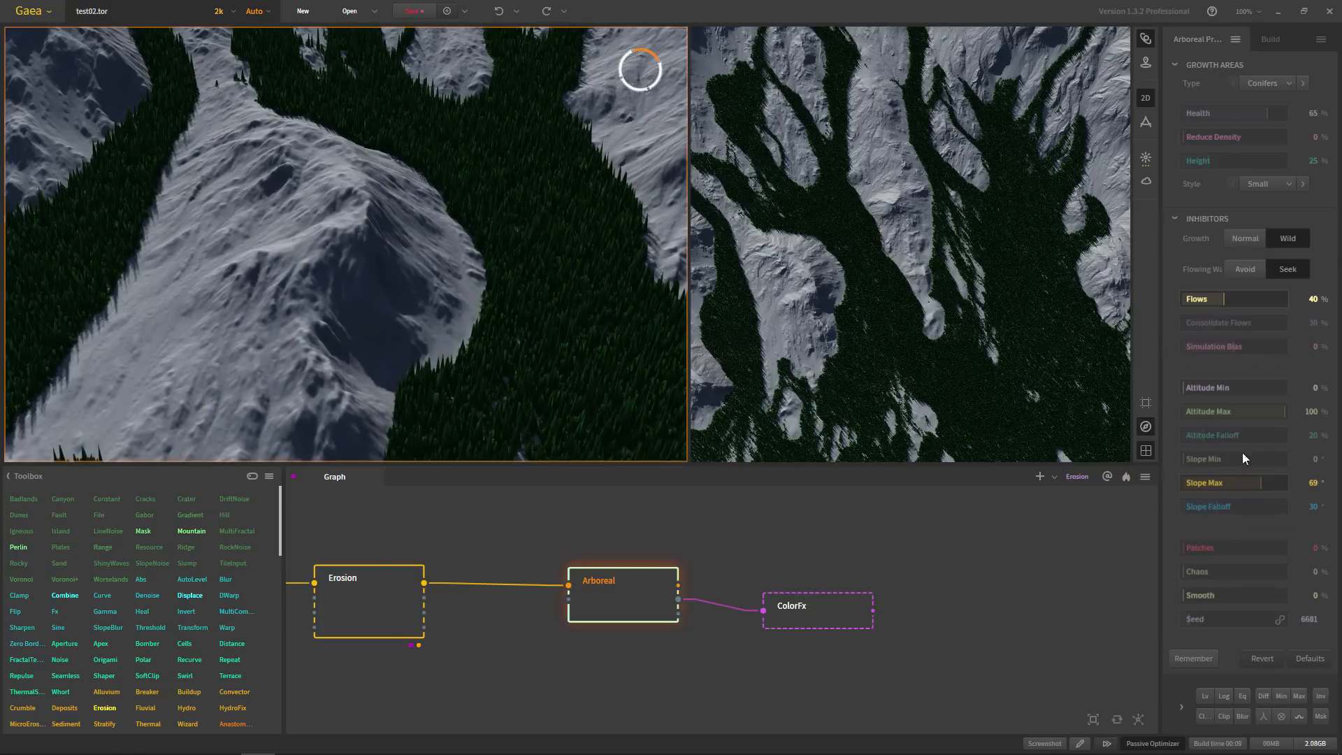
left_click_drag(1240, 482, 1193, 482)
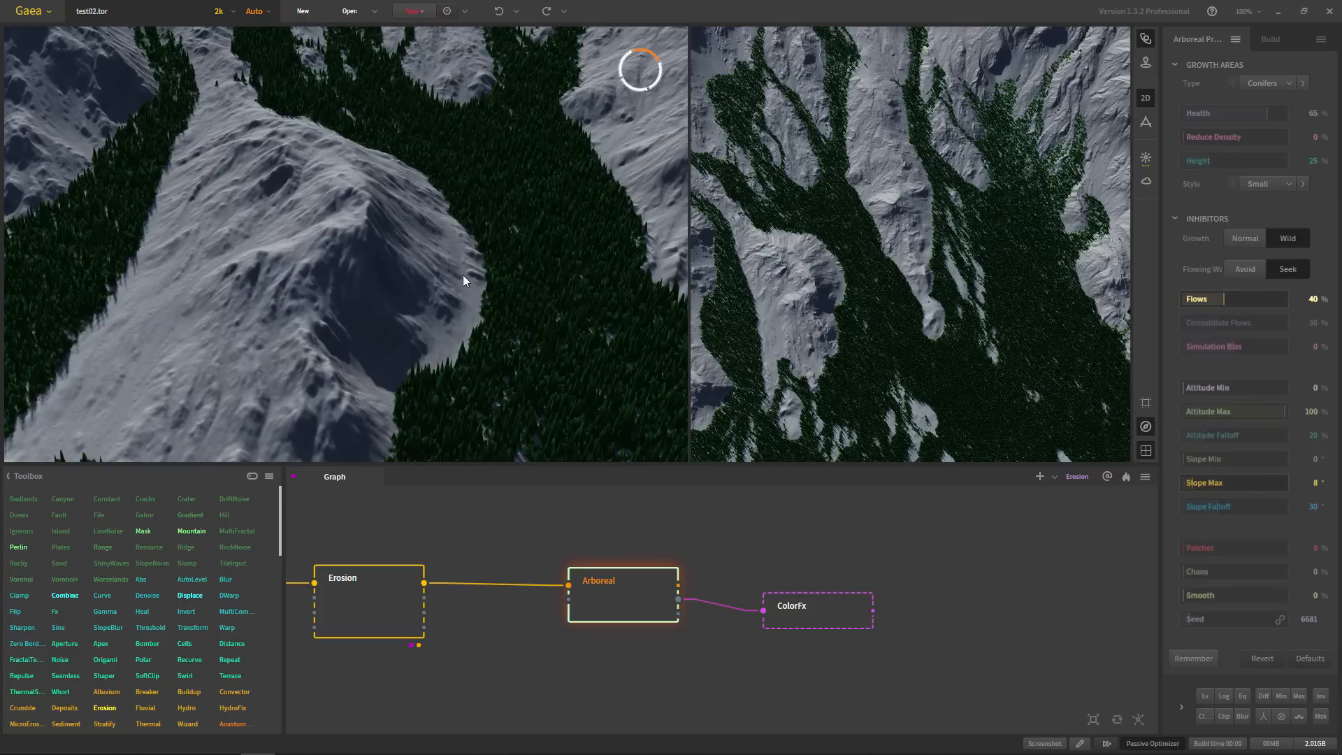
left_click(1252, 483)
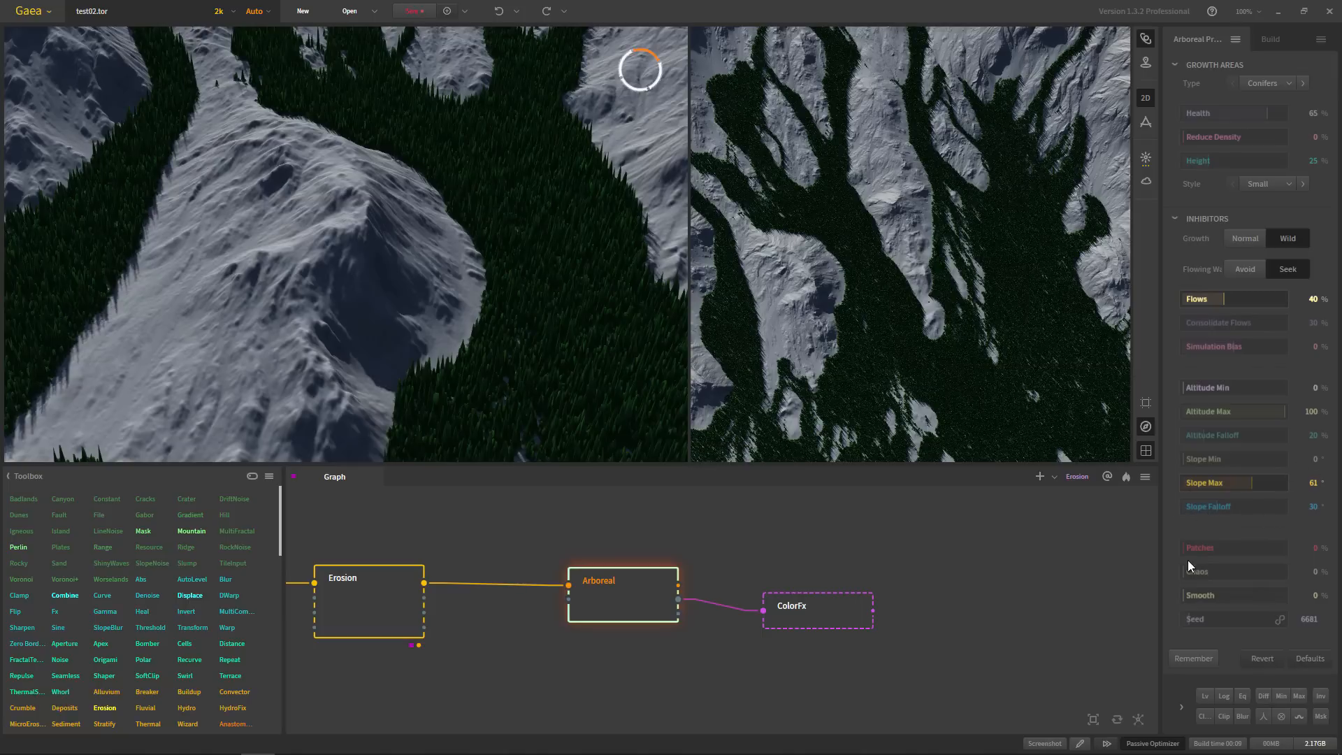
- Set the Arboreal node's Chaos to 82% and its Seed to 89849
left_click_drag(1189, 570, 1241, 571)
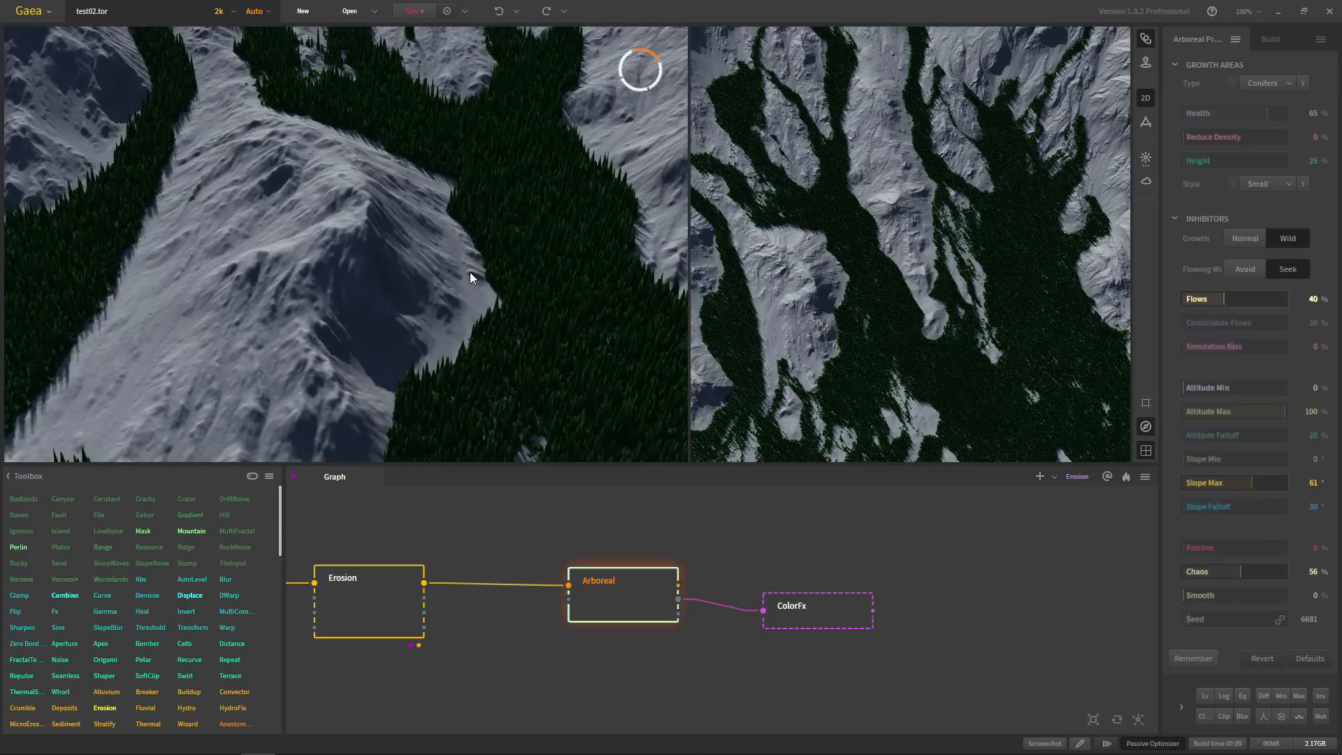
scroll(466, 268, "down", 10)
scroll(397, 257, "up", 4)
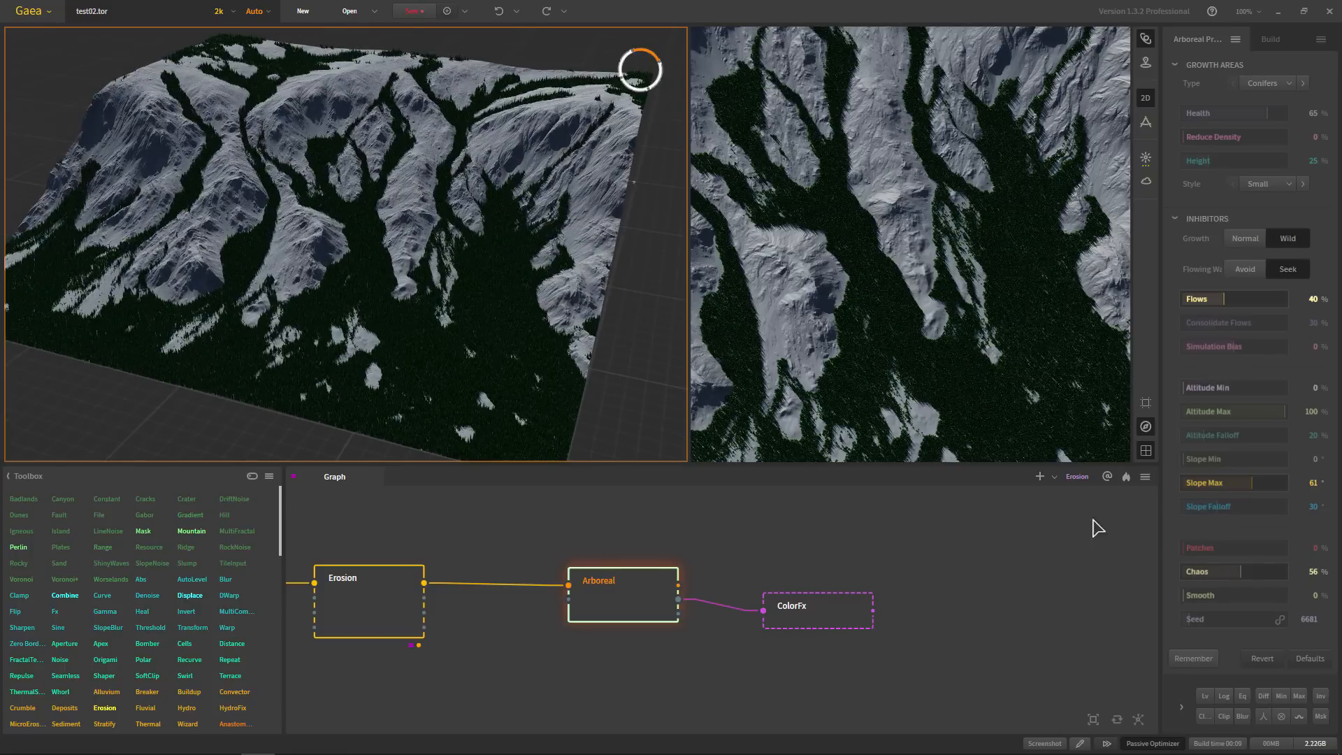
left_click(1267, 574)
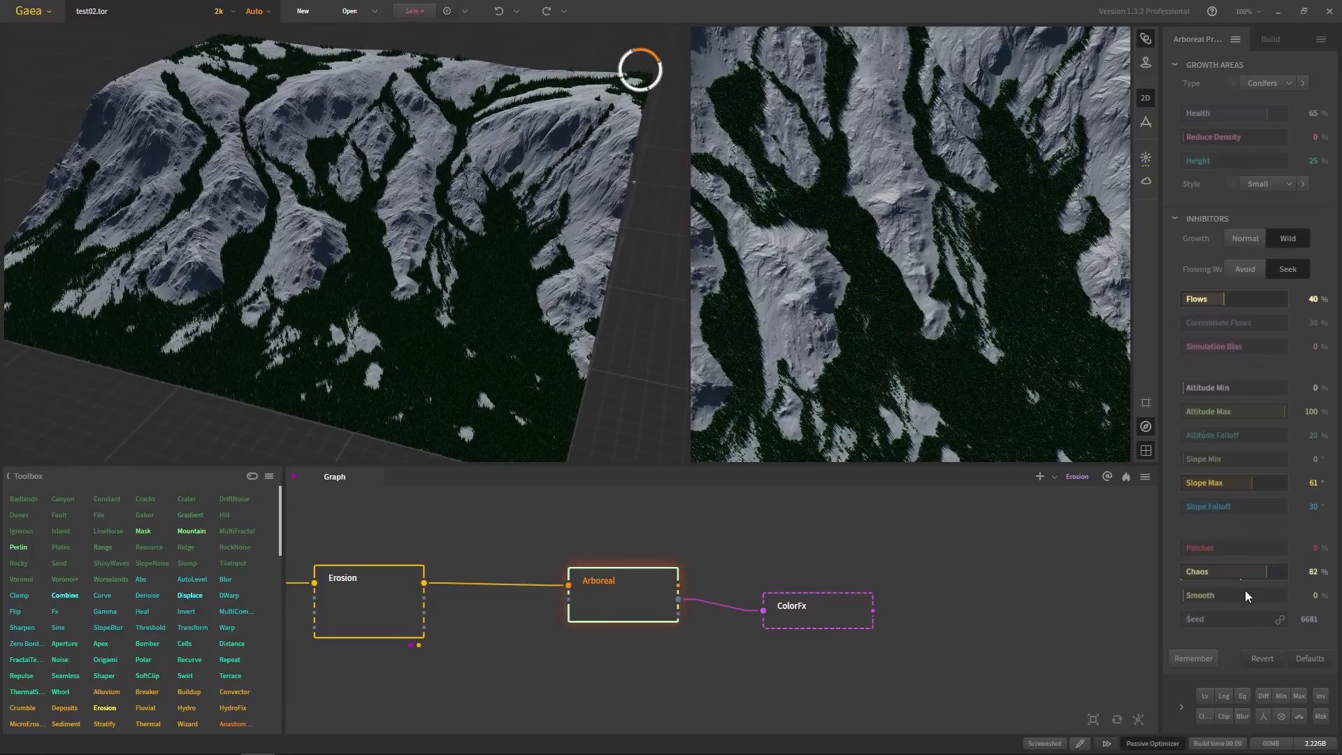
left_click(1228, 619)
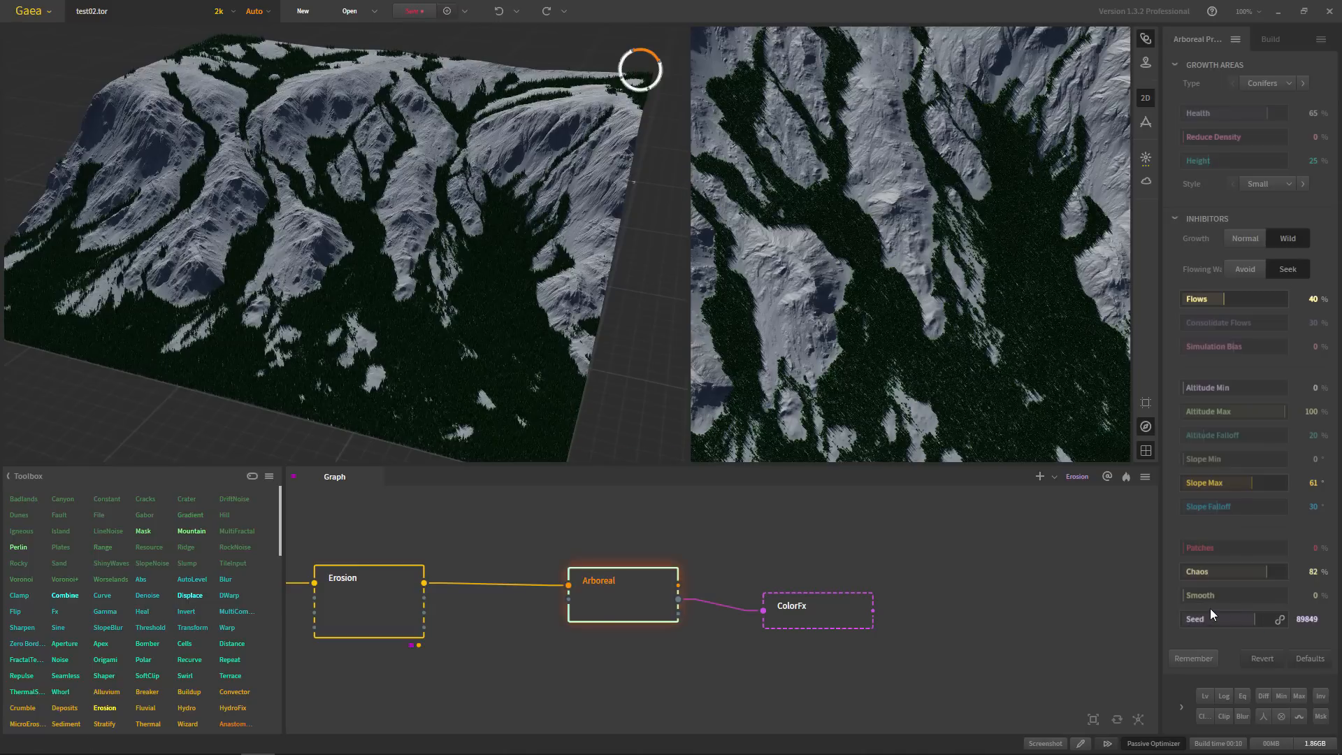
scroll(928, 299, "down", 5)
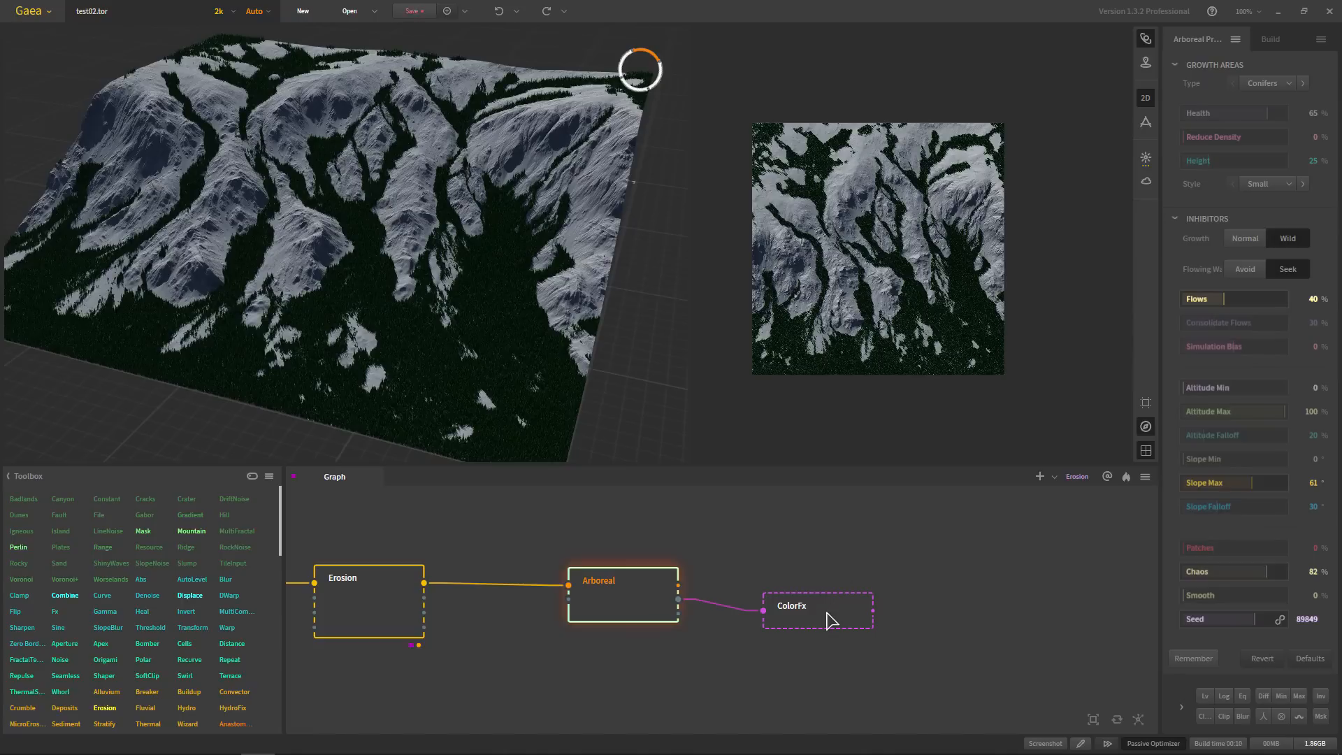
- Preview the ColorFx node and examine the updated tree mask's dots up close in the 2D view
left_click_drag(813, 610, 824, 603)
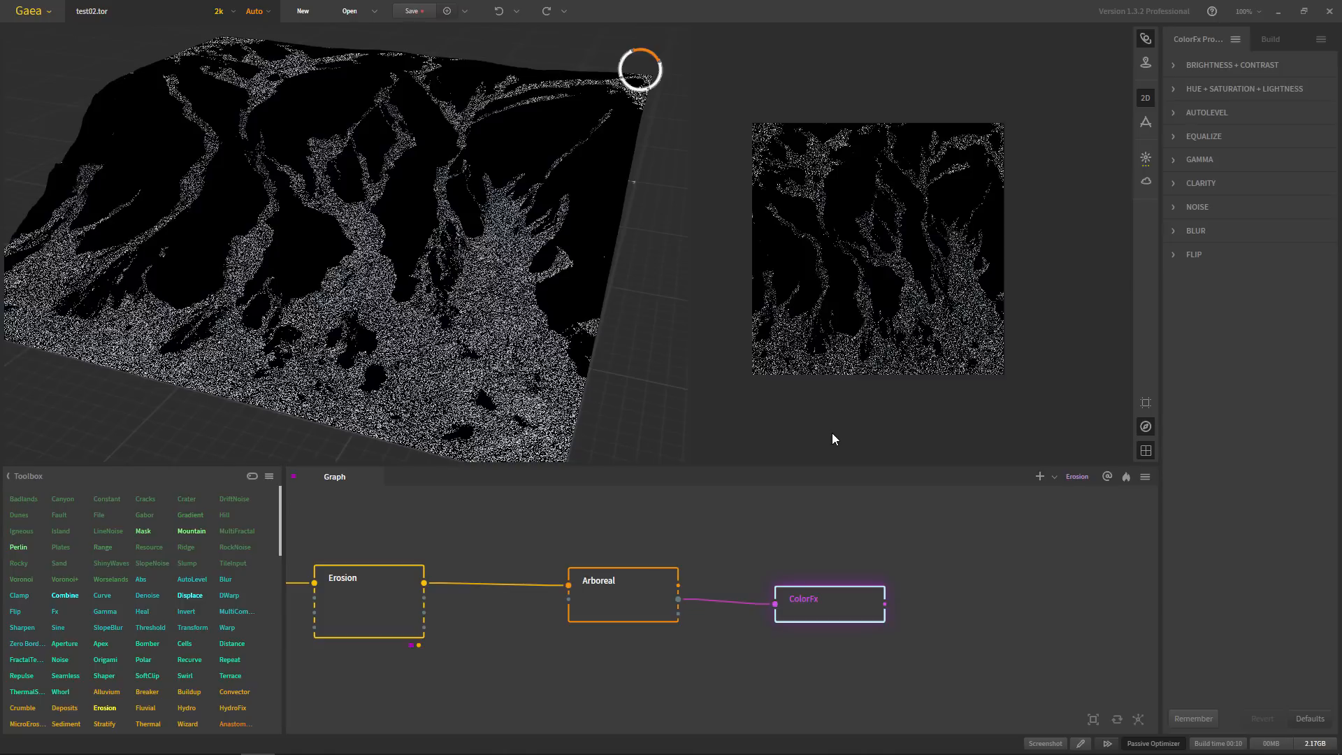
scroll(975, 355, "up", 2)
scroll(968, 336, "up", 8)
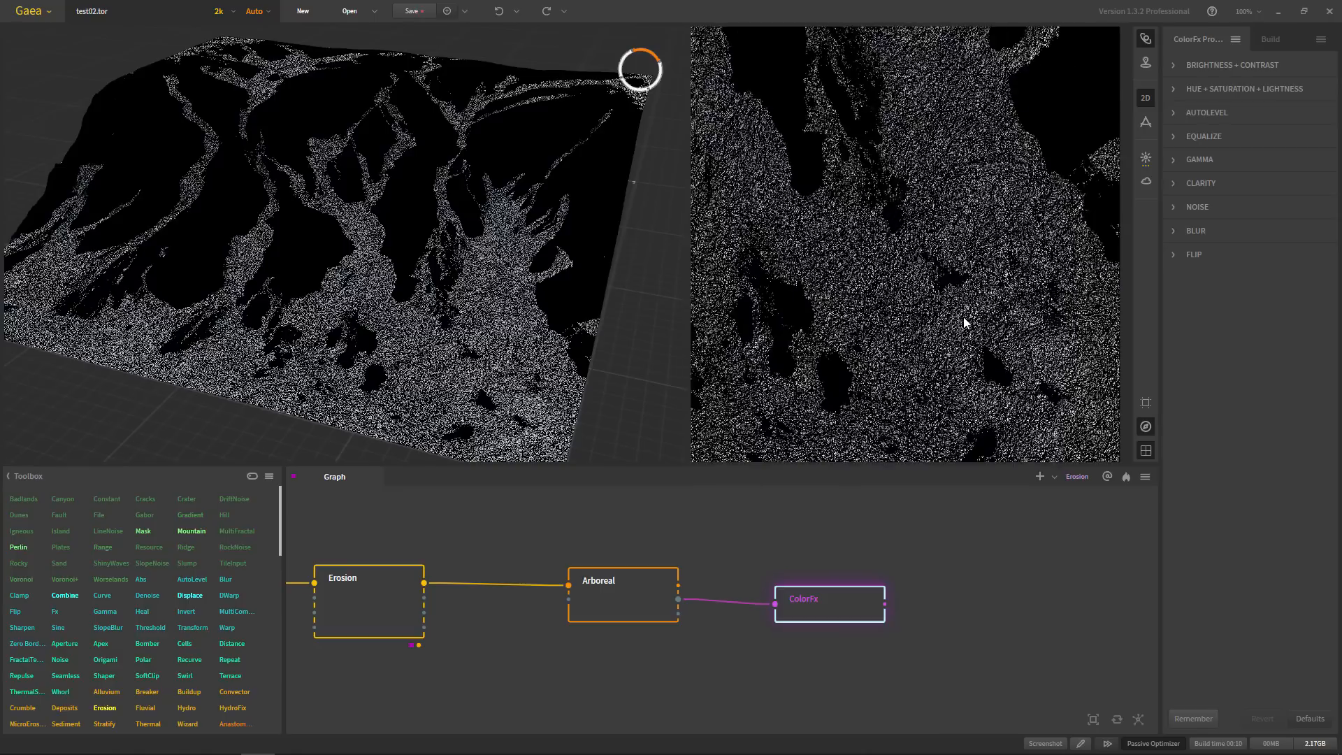
left_click_drag(994, 306, 924, 284)
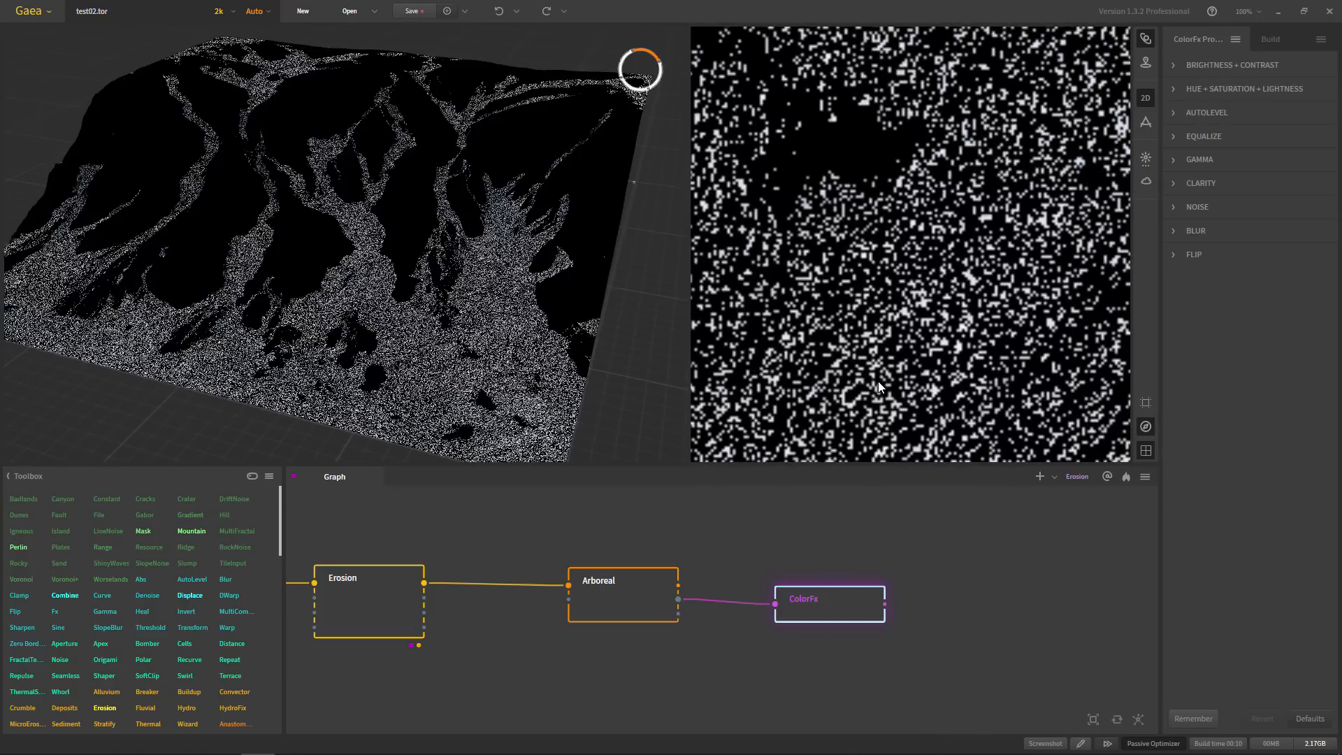
- Move the ColorFx node farther from Arboreal, and add a Blur node above it fed by the Arboreal Trees output
middle_click_drag(902, 567, 678, 622)
left_click_drag(678, 622, 816, 638)
left_click(651, 599)
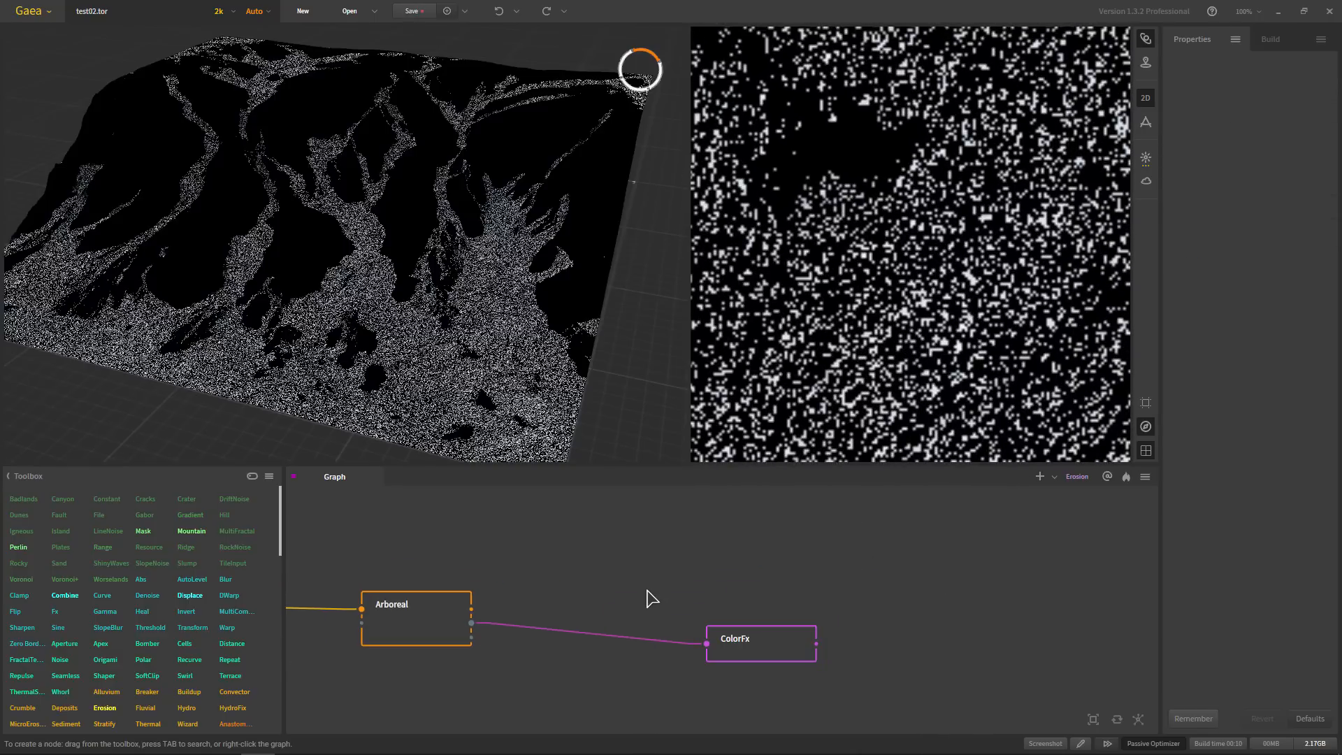
key("Tab")
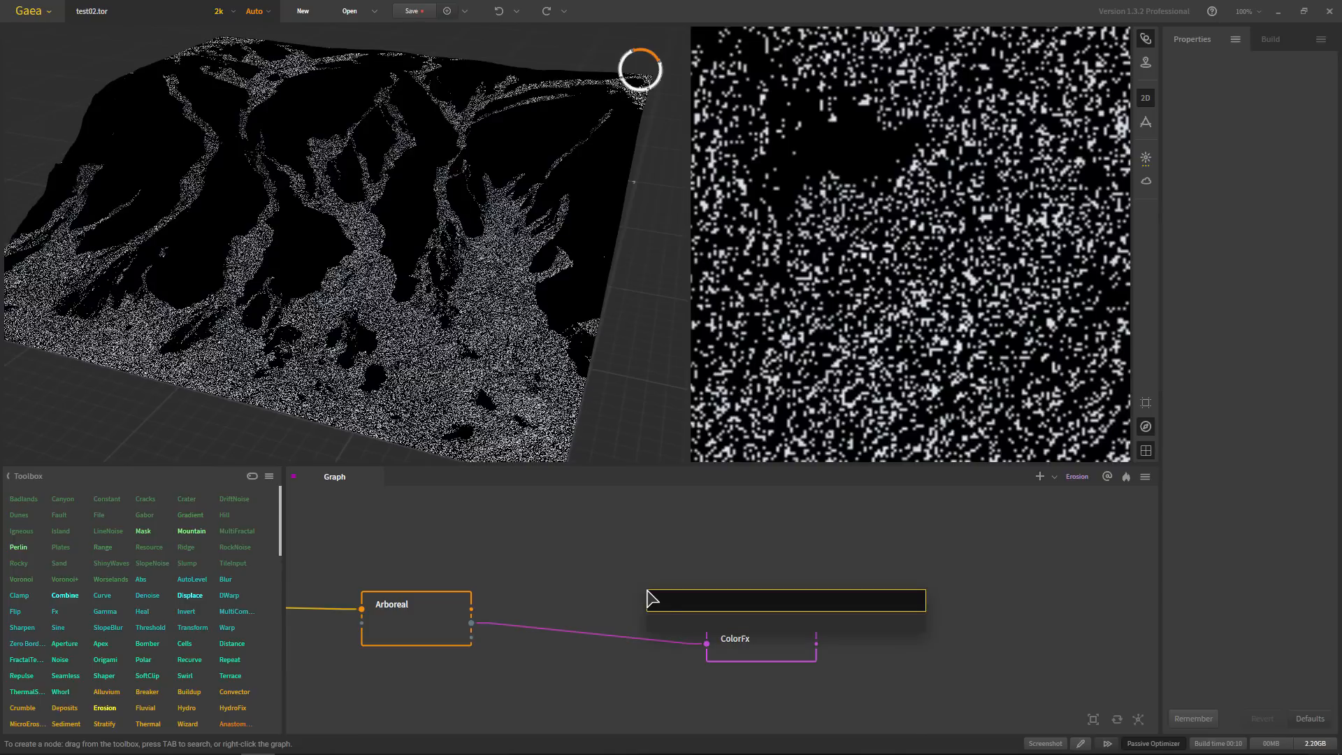
type("BLUR")
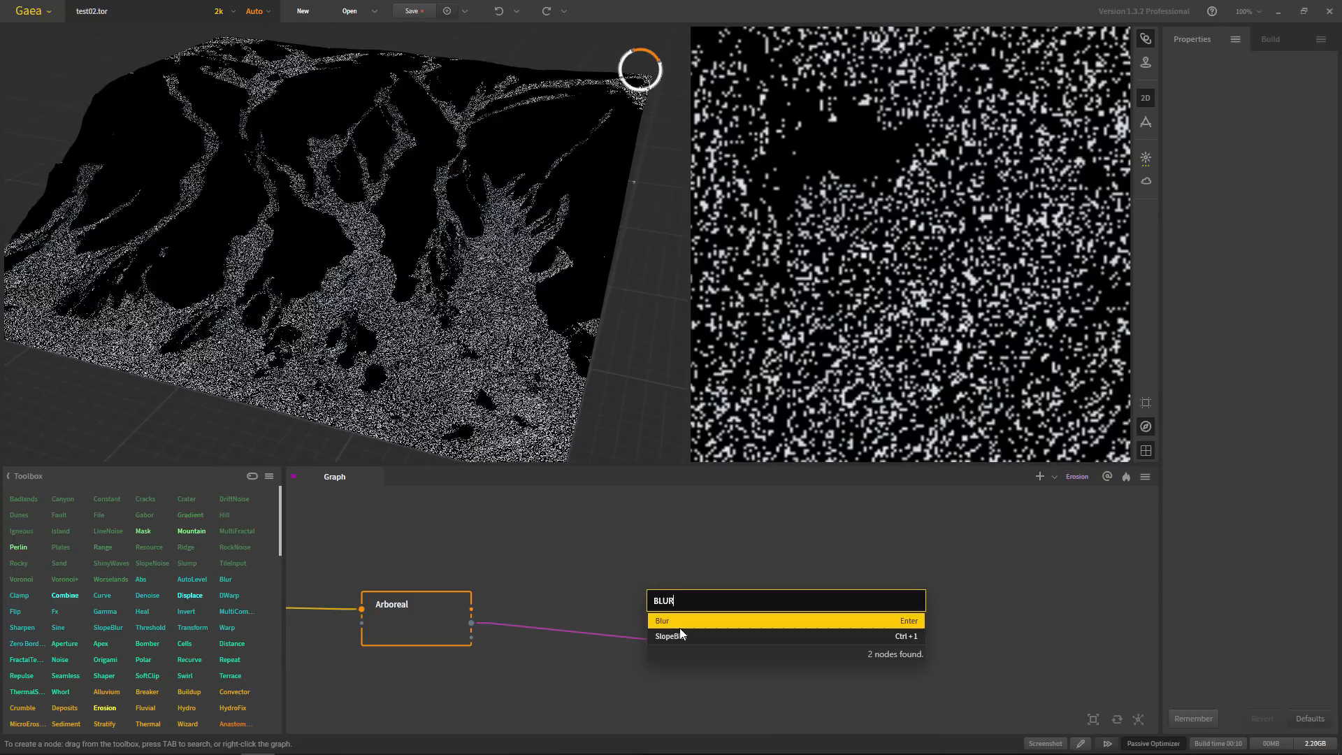
key("Return")
left_click_drag(609, 624, 746, 614)
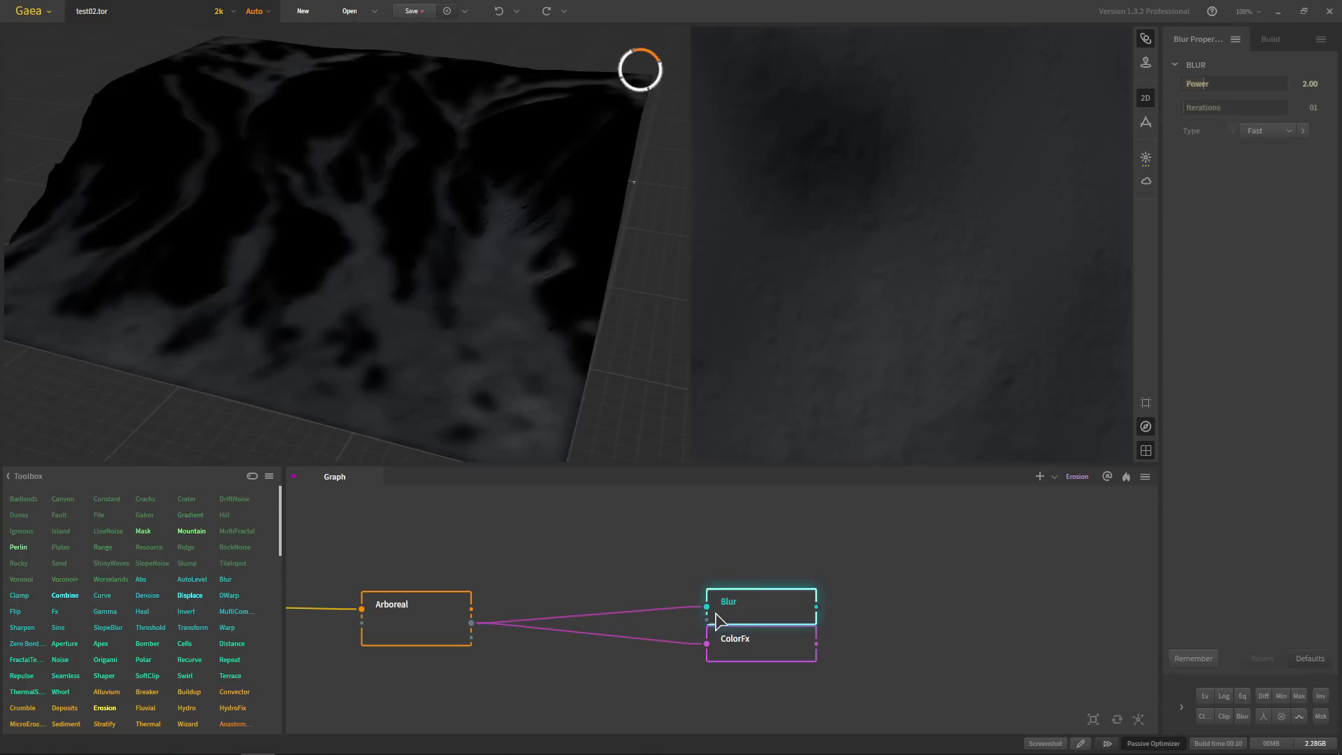
- Set the Arboreal node's Health to 100% and preview the Blur node
left_click(384, 621)
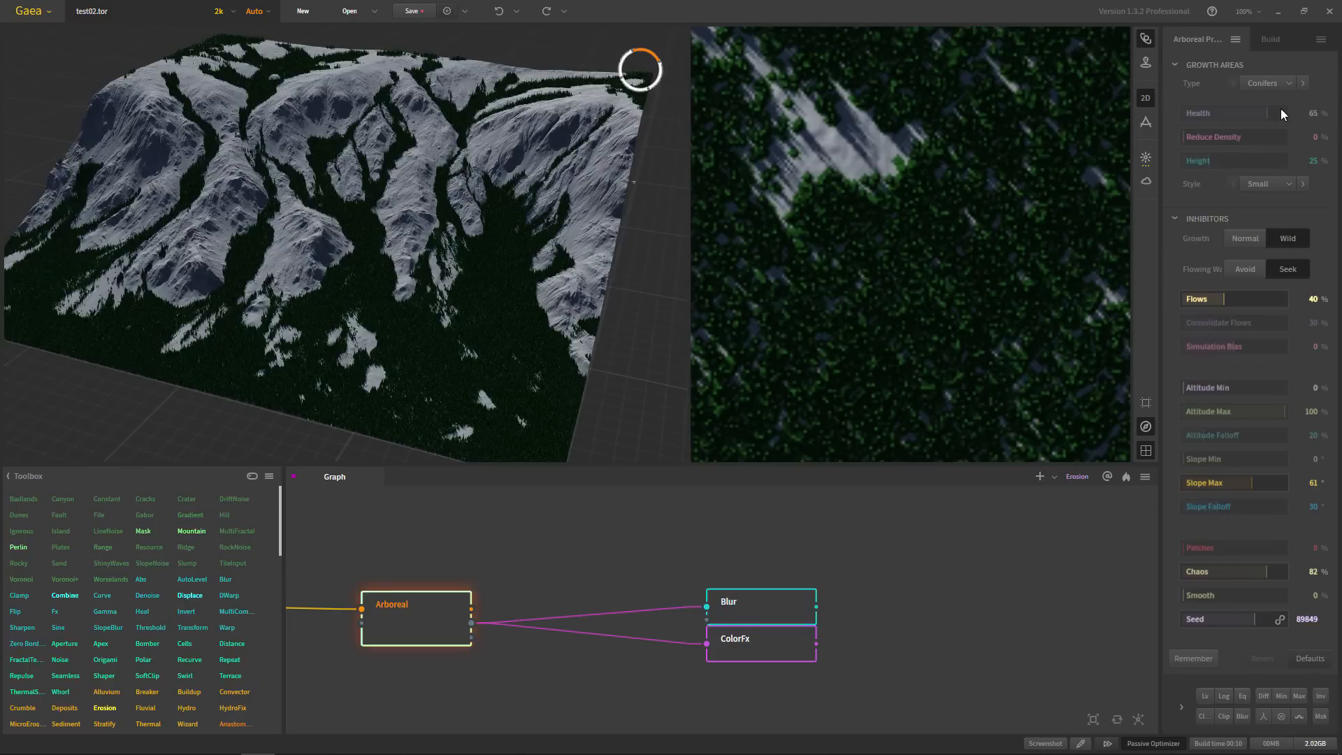
left_click_drag(1269, 112, 1308, 112)
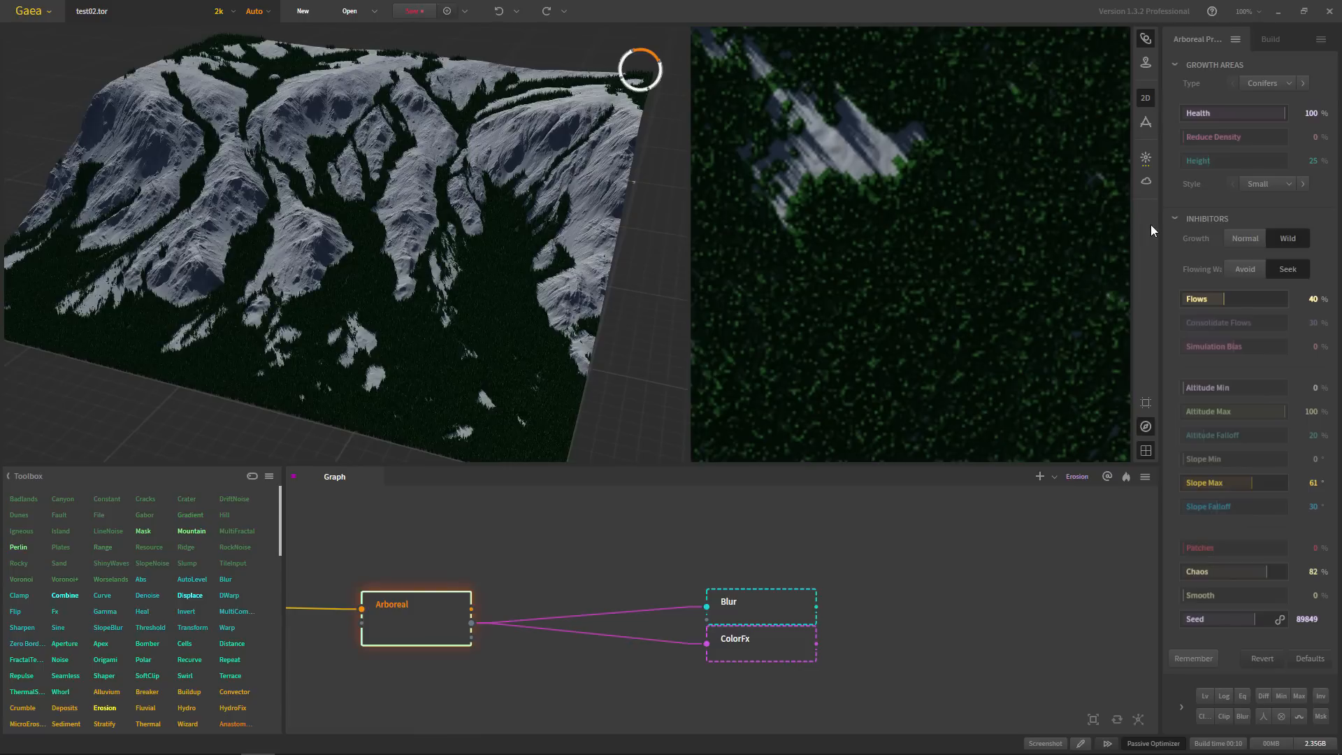
left_click(764, 606)
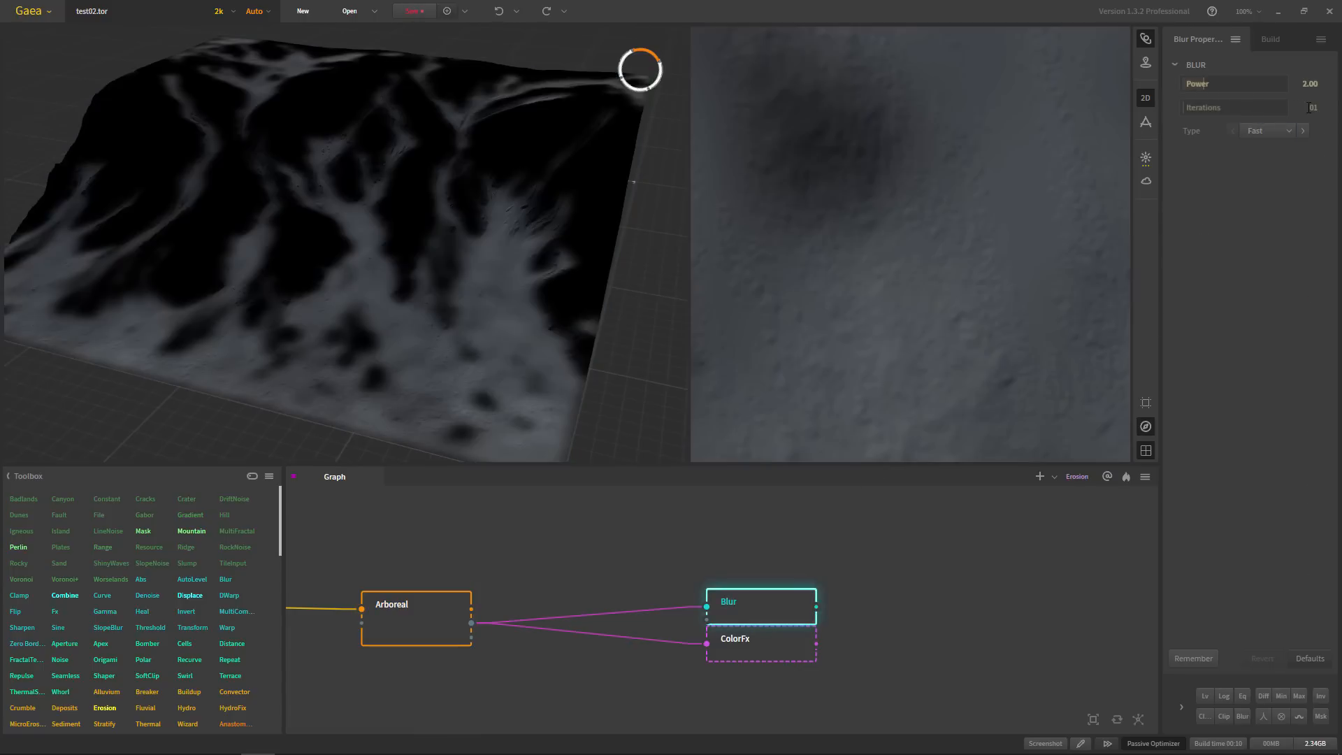
- Set the Blur node's Iterations to 3
left_click(1309, 107)
type("3")
key("Return")
left_click(1309, 84)
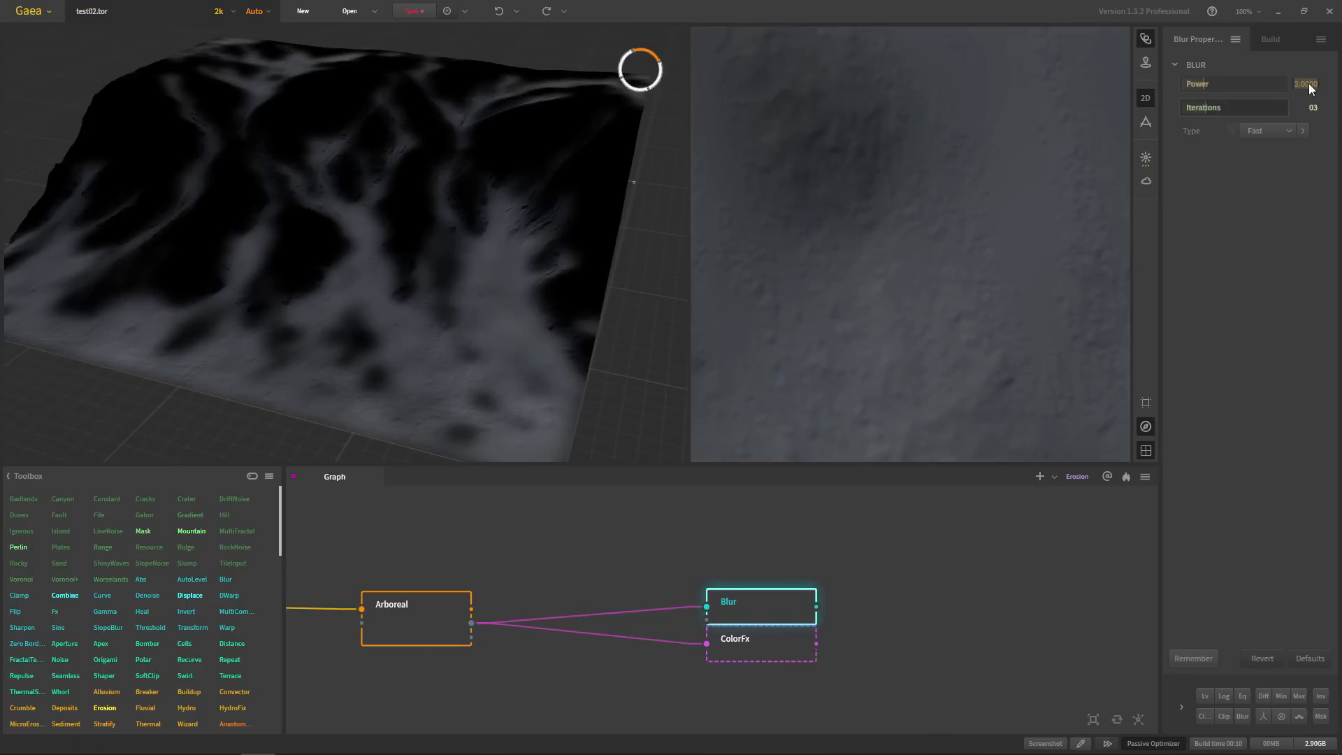
- Show the greyscale heightmap display and compare the Blur result with the ColorFx tree mask up close
left_click(1152, 123)
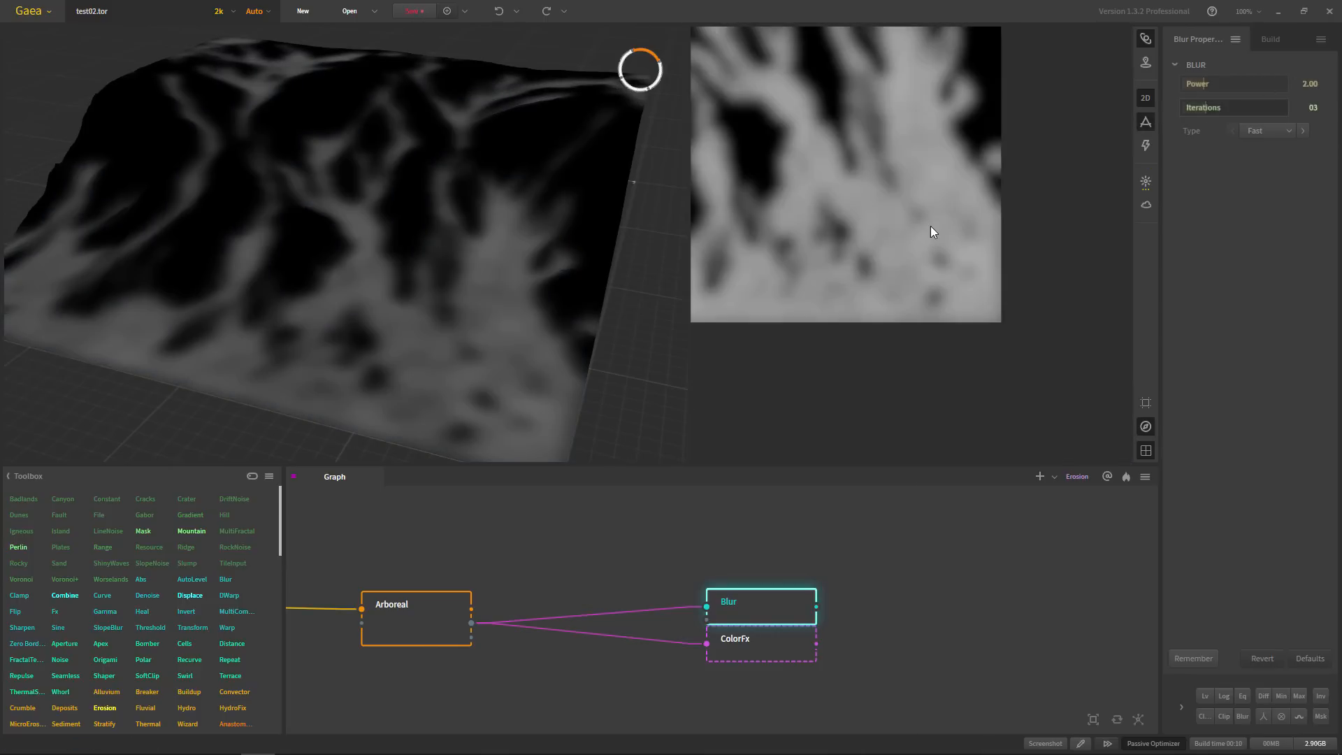
scroll(891, 199, "up", 3)
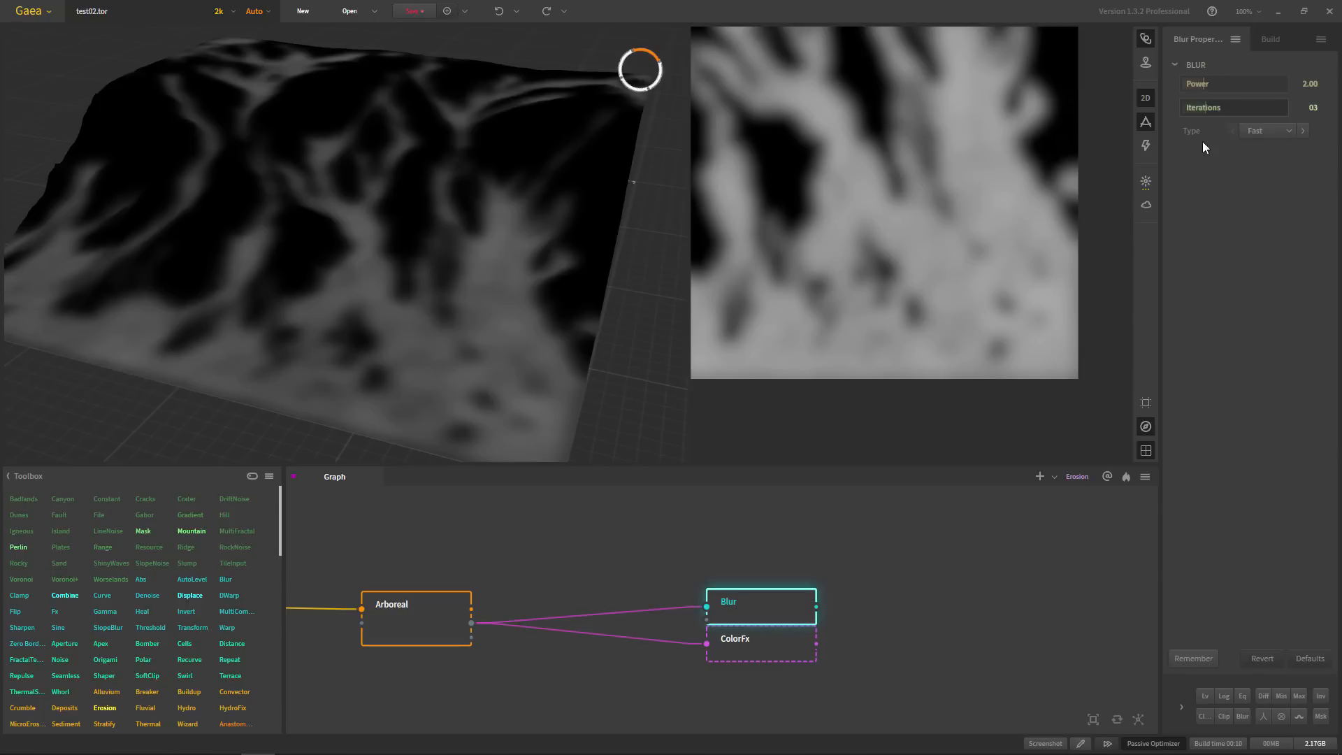
left_click(746, 642)
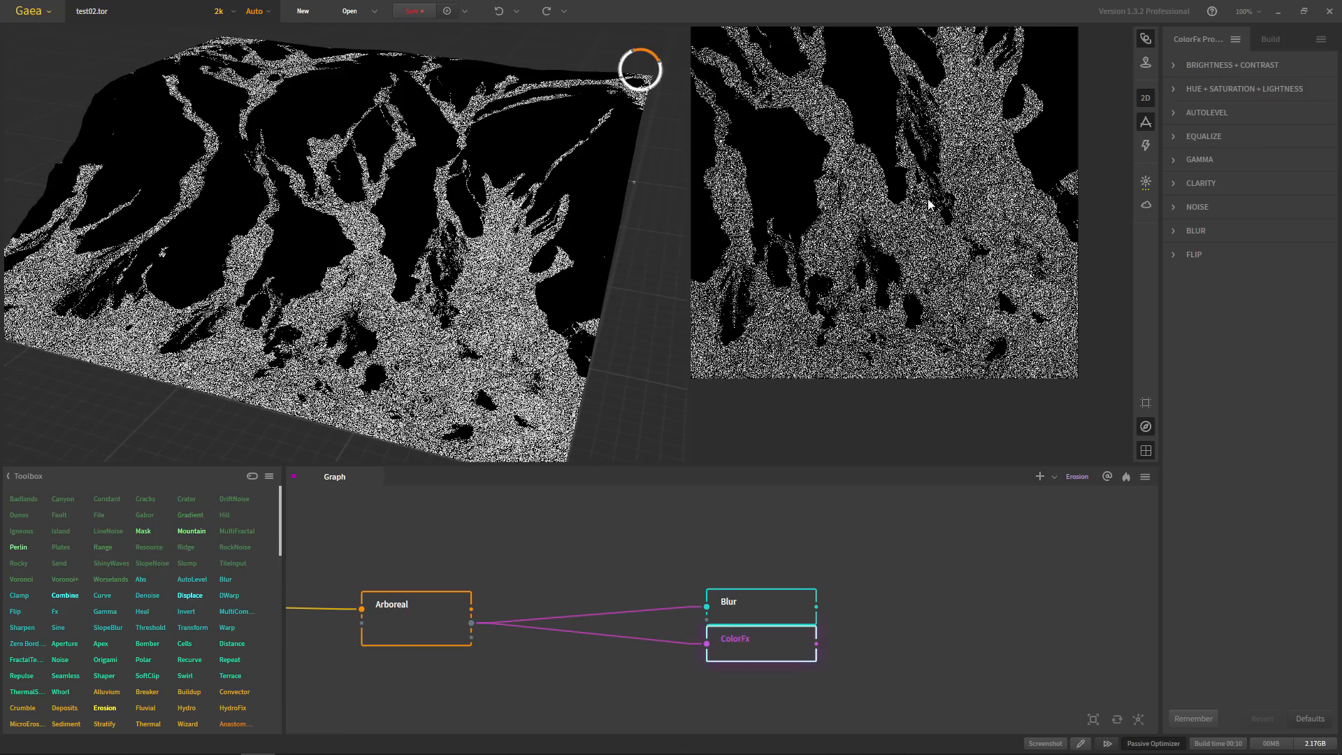
scroll(930, 204, "up", 5)
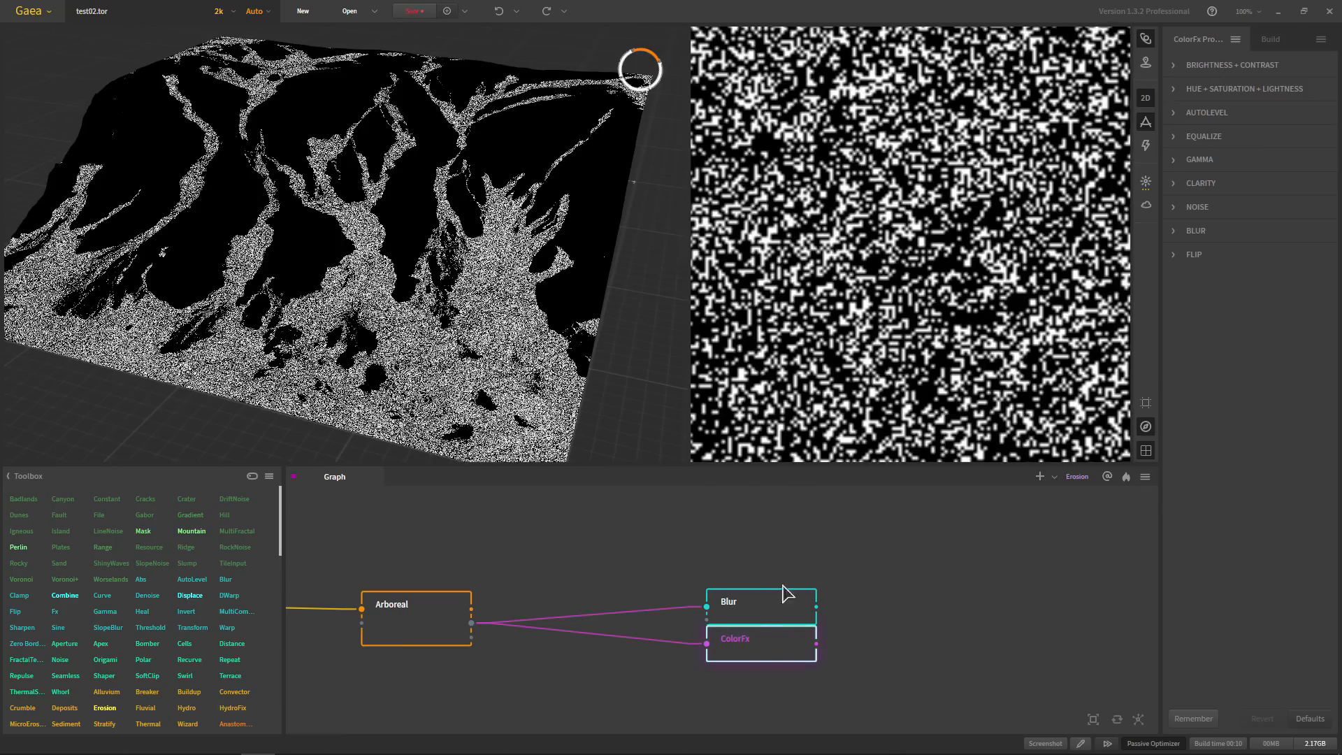
left_click(756, 611)
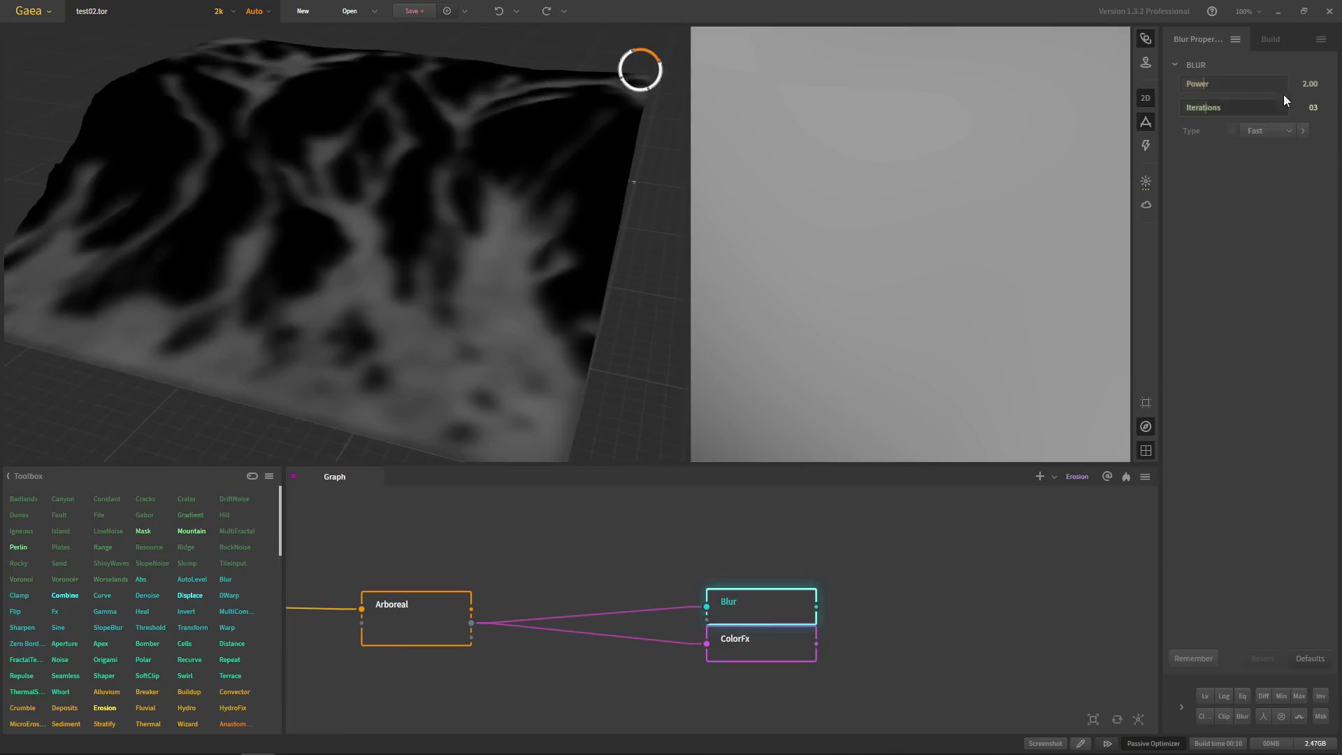
- Set the Blur node's Power to 1.00 and inspect the blurred tree mask up close
double_click(1306, 85)
type("1")
key("Return")
scroll(1006, 182, "down", 8)
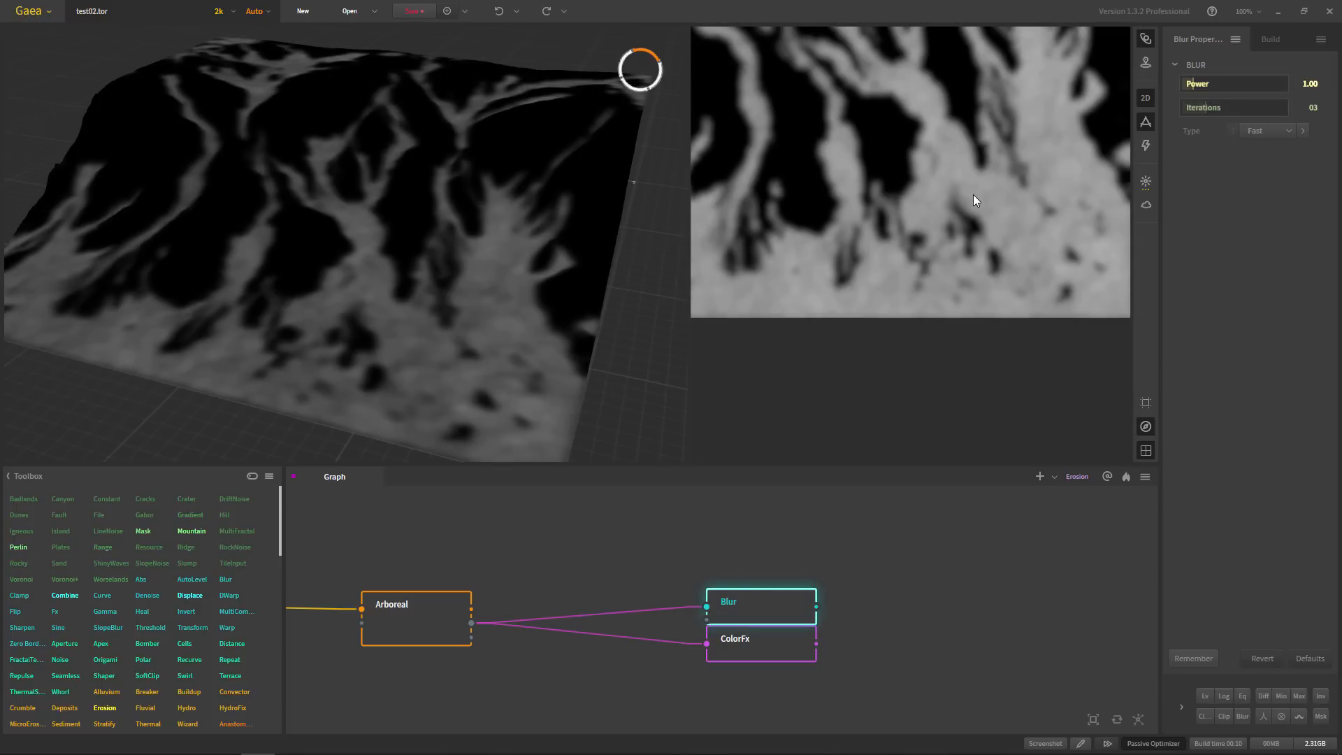
middle_click_drag(889, 588, 728, 600)
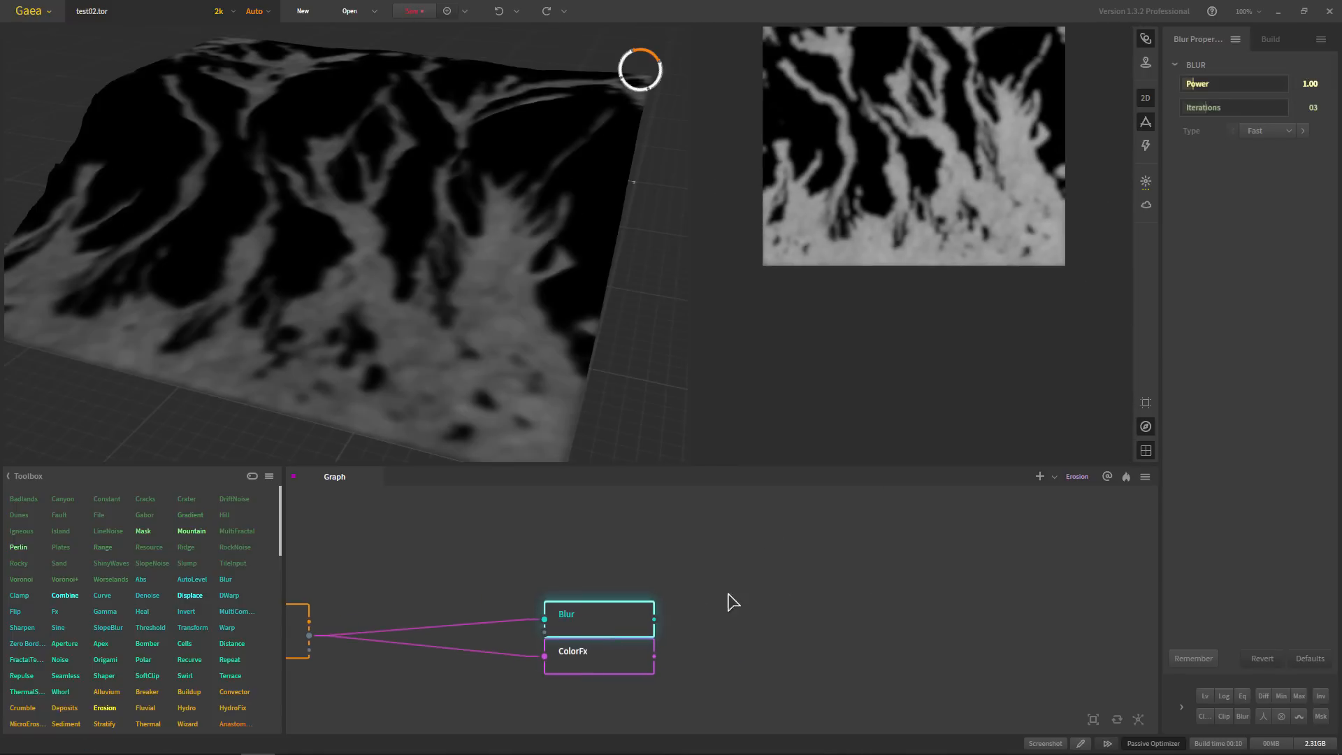
scroll(996, 125, "up", 6)
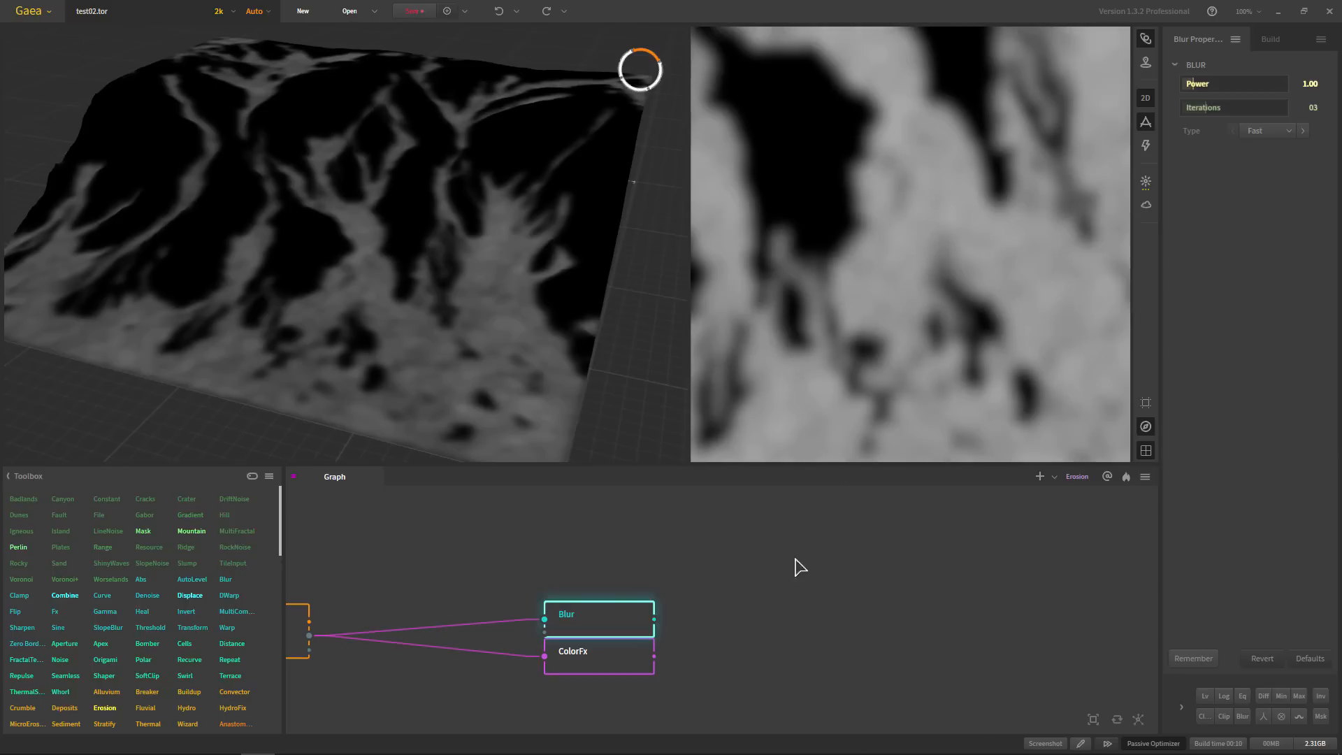
- Add a Threshold node to the graph beyond the Blur and ColorFx nodes
left_click(755, 622)
key("Tab")
type("th")
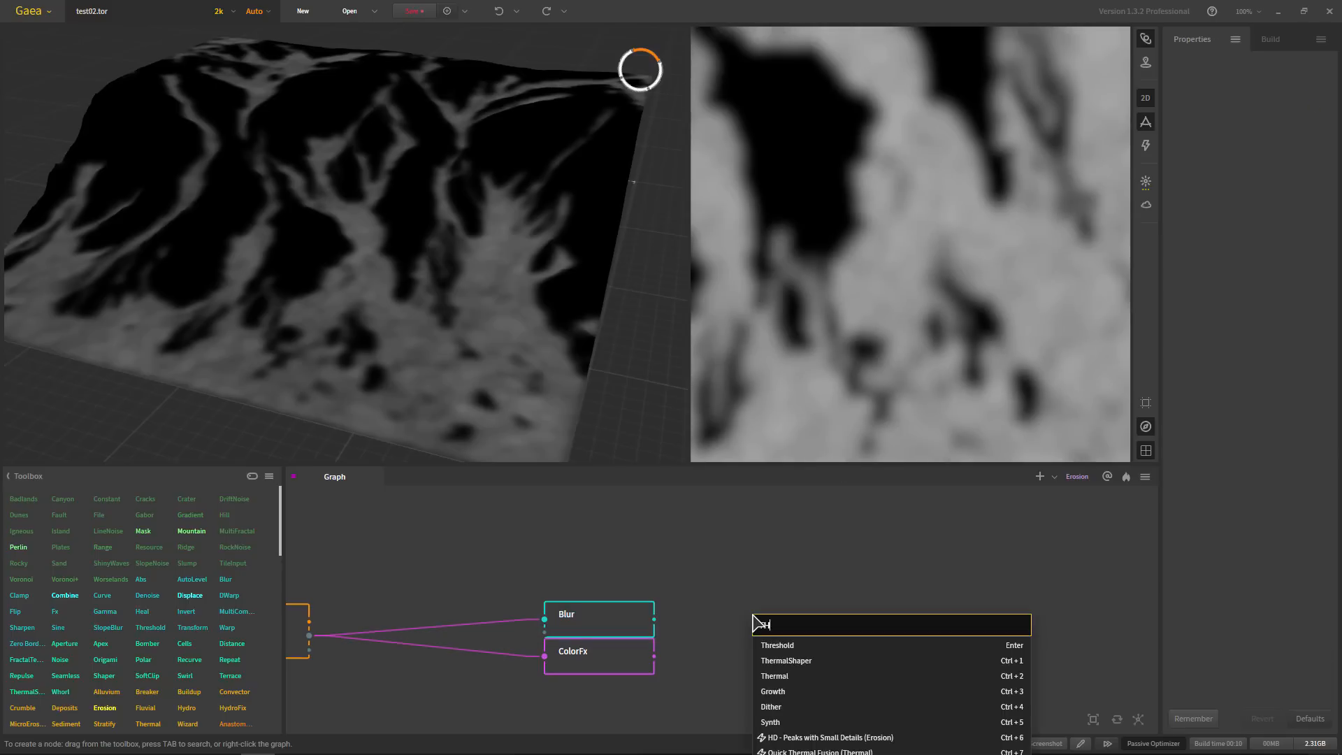
left_click(784, 642)
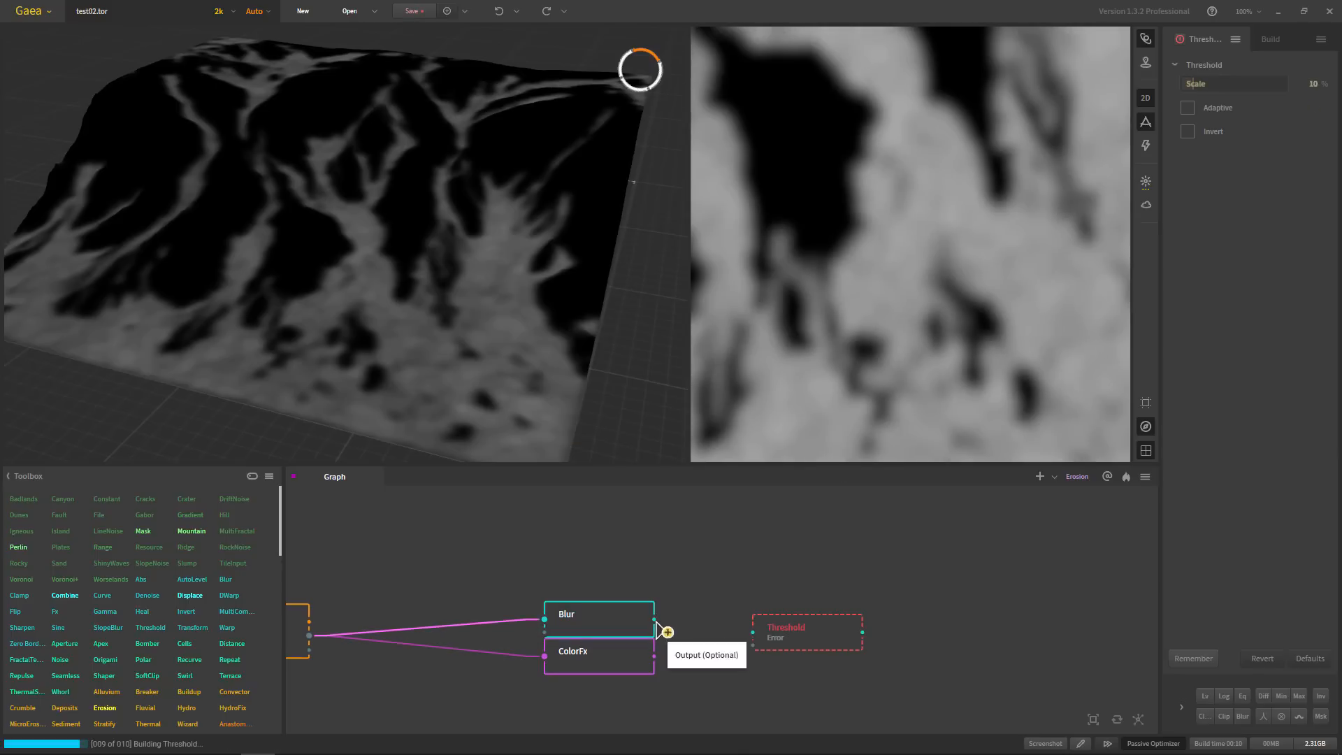
- Connect the Blur output to the Threshold node's input and align the Threshold node level with Blur
left_click(720, 610)
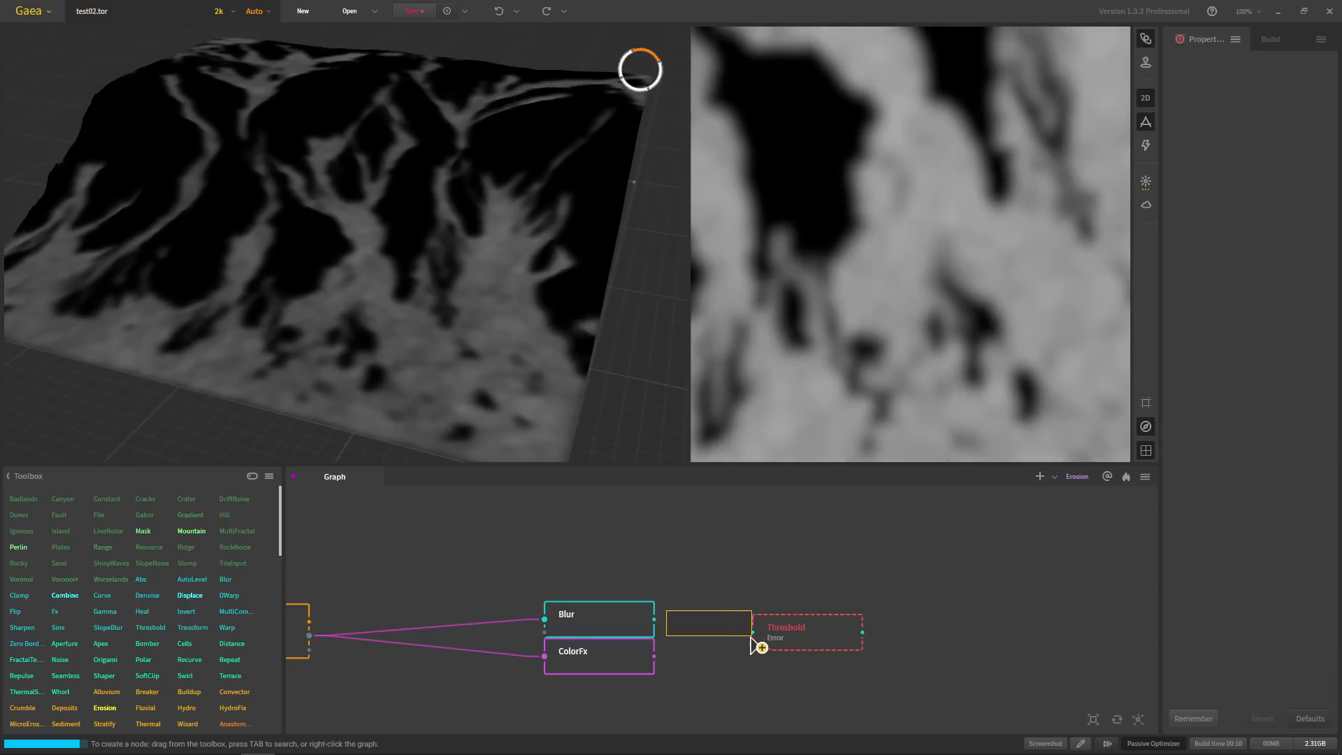
scroll(692, 632, "up", 5)
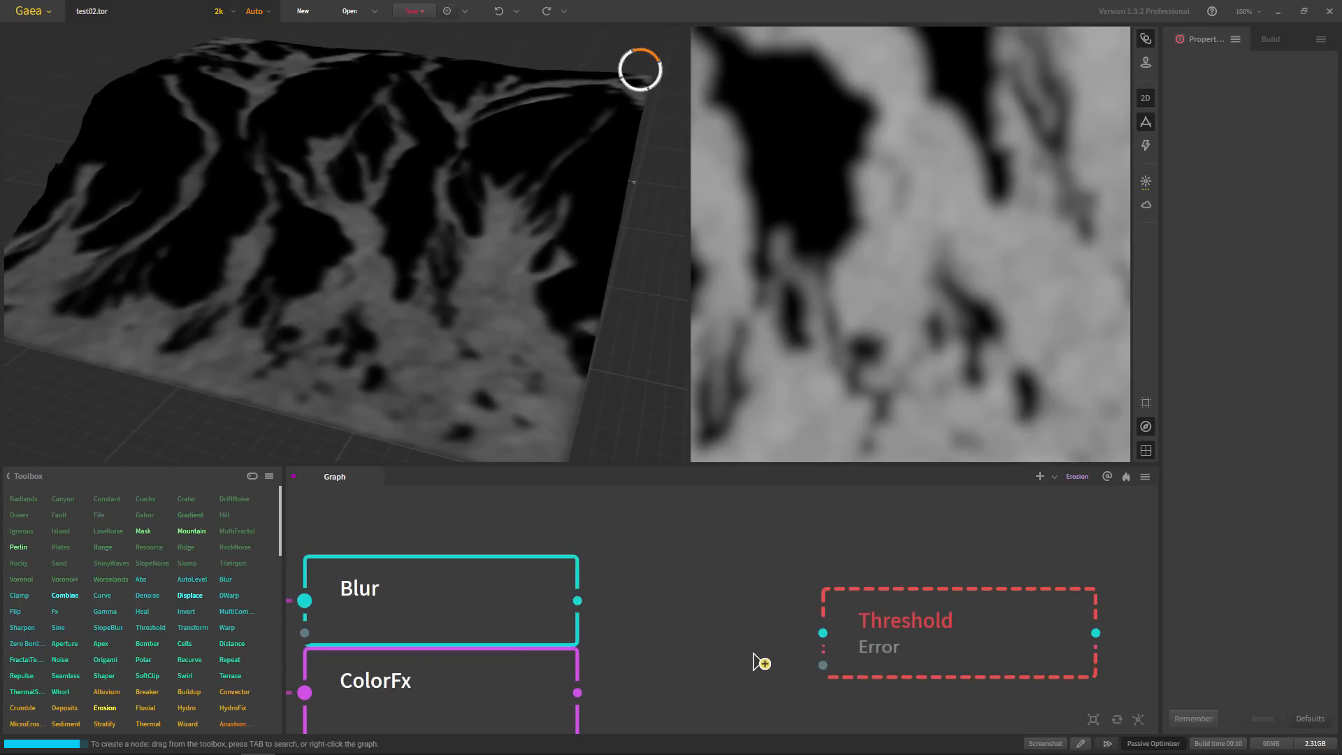
scroll(755, 659, "up", 2)
left_click_drag(522, 593, 815, 629)
left_click(952, 632)
scroll(861, 275, "down", 5)
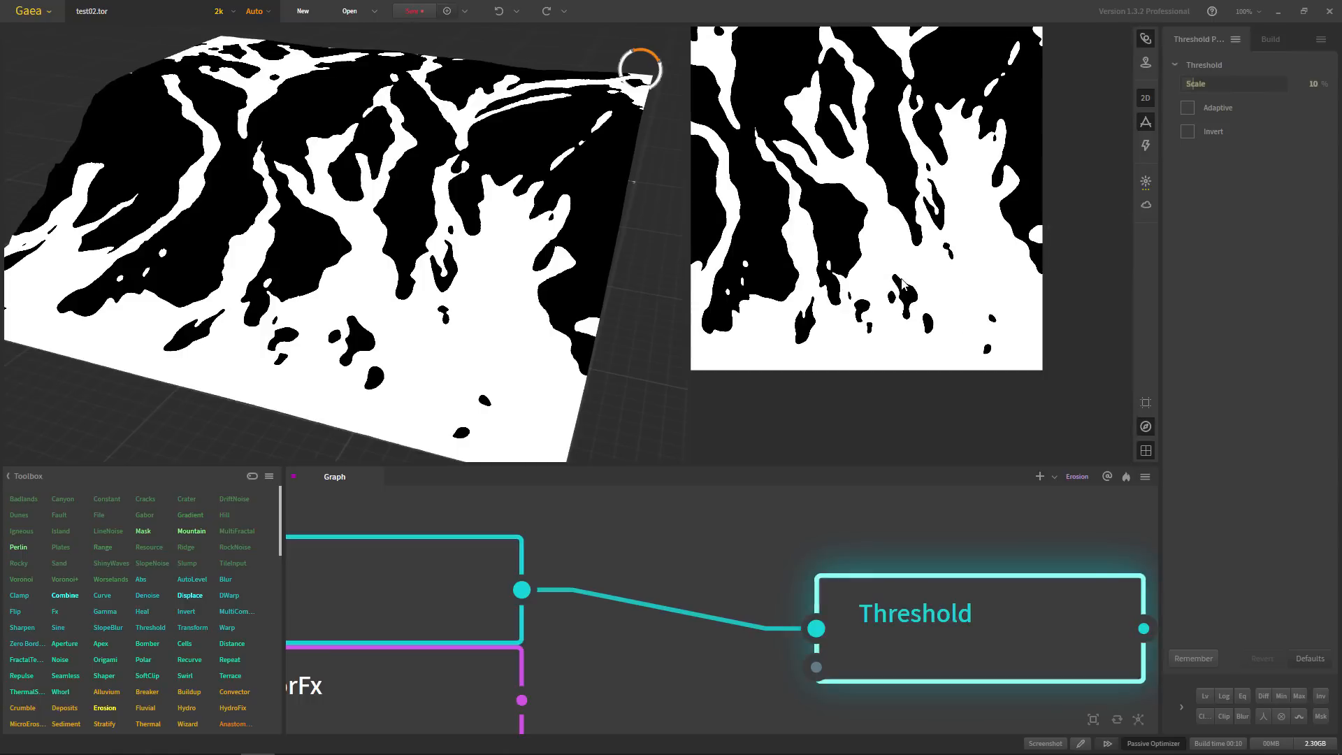
left_click_drag(956, 648, 940, 611)
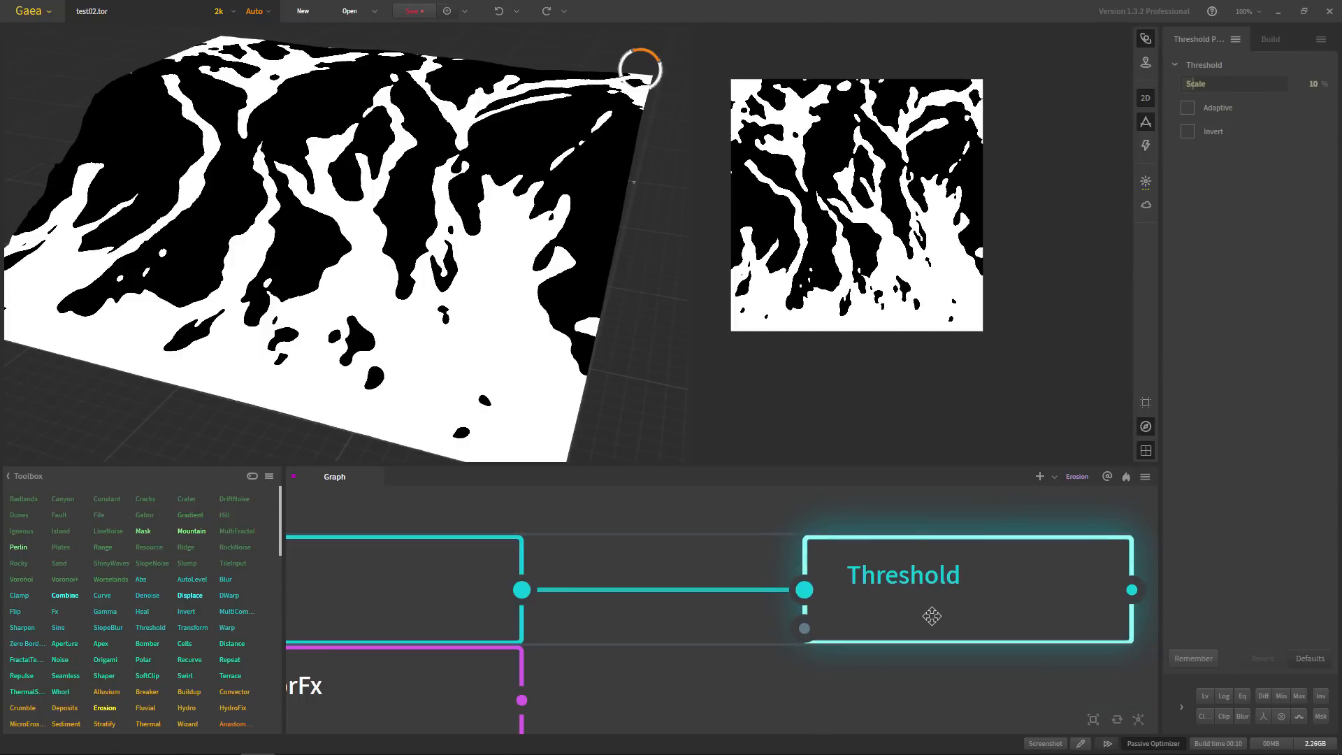
- Set the Threshold node's Scale to 12%
left_click_drag(1198, 86, 1227, 83)
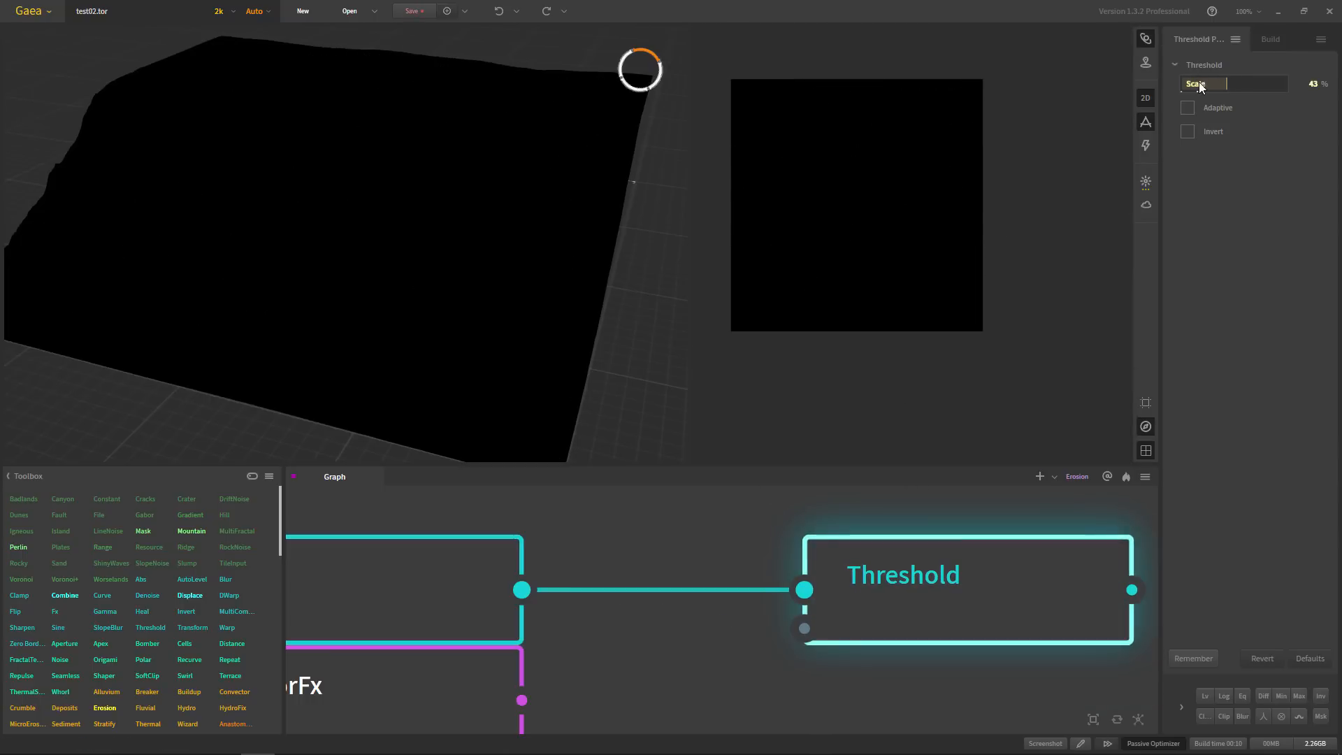
left_click(1194, 83)
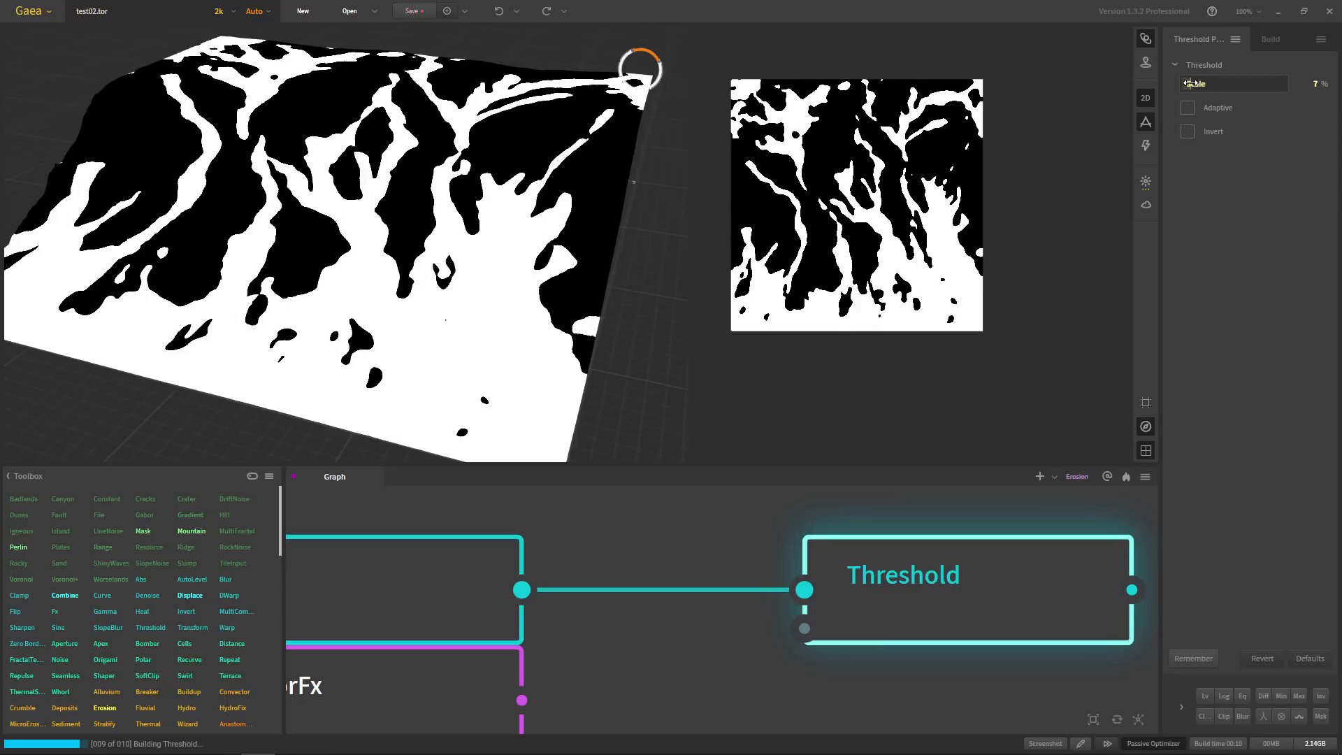
left_click(1194, 83)
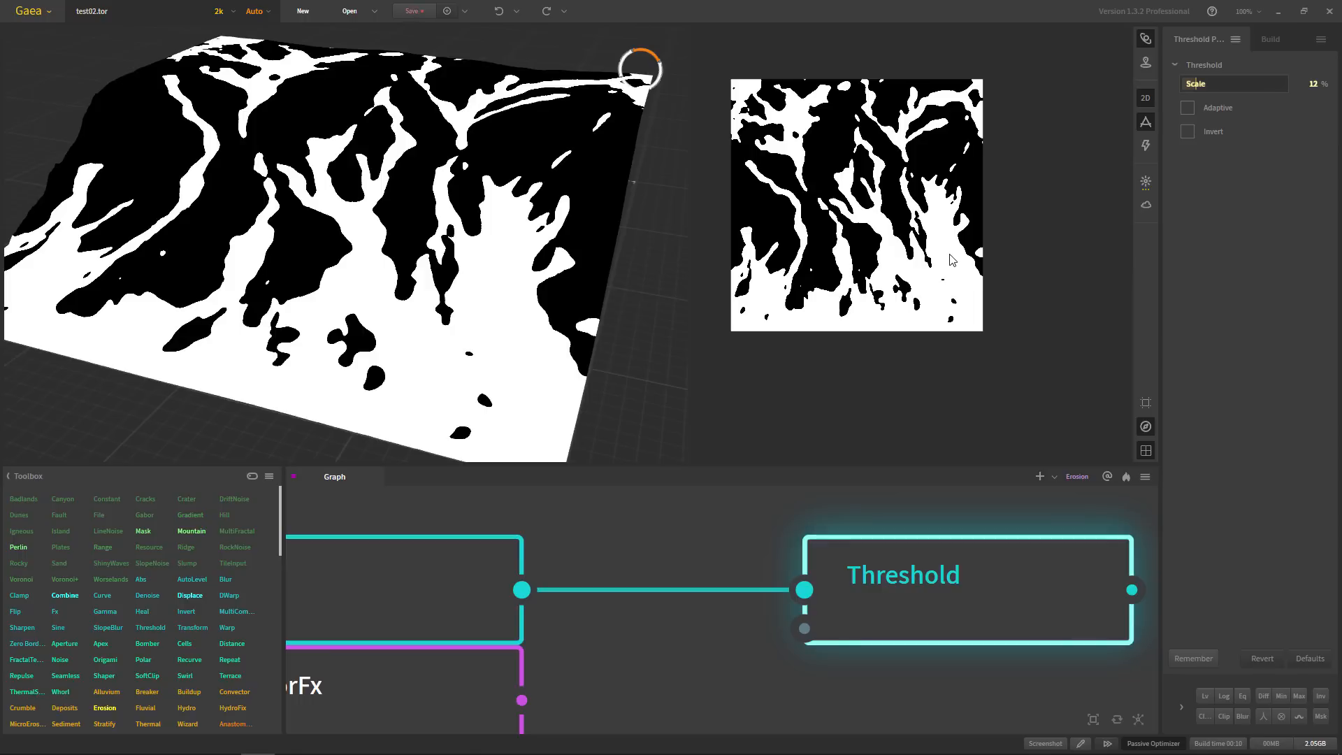
- Preview the Erosion node in shaded display, then select the Threshold node to compare its mask with the terrain
scroll(707, 569, "down", 6)
middle_click_drag(707, 614, 787, 666)
left_click(472, 624)
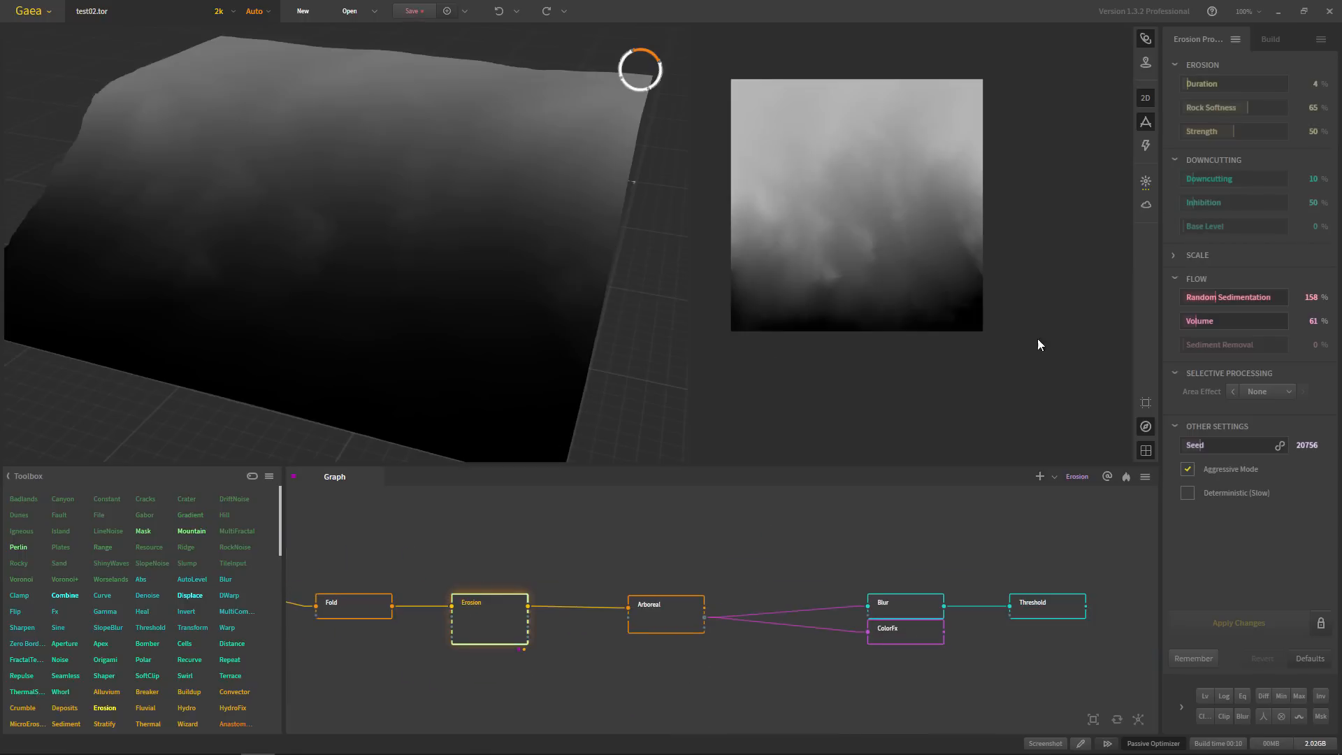
left_click(1147, 121)
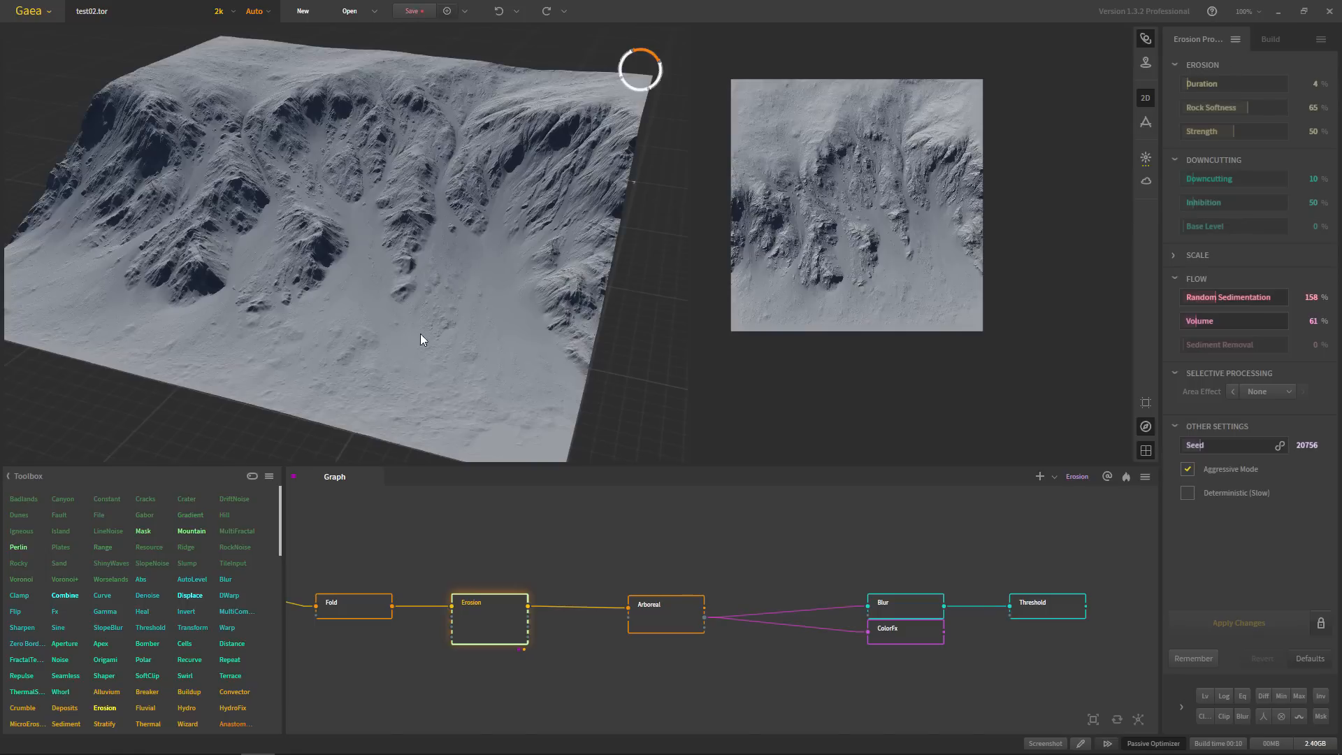
left_click(1038, 615)
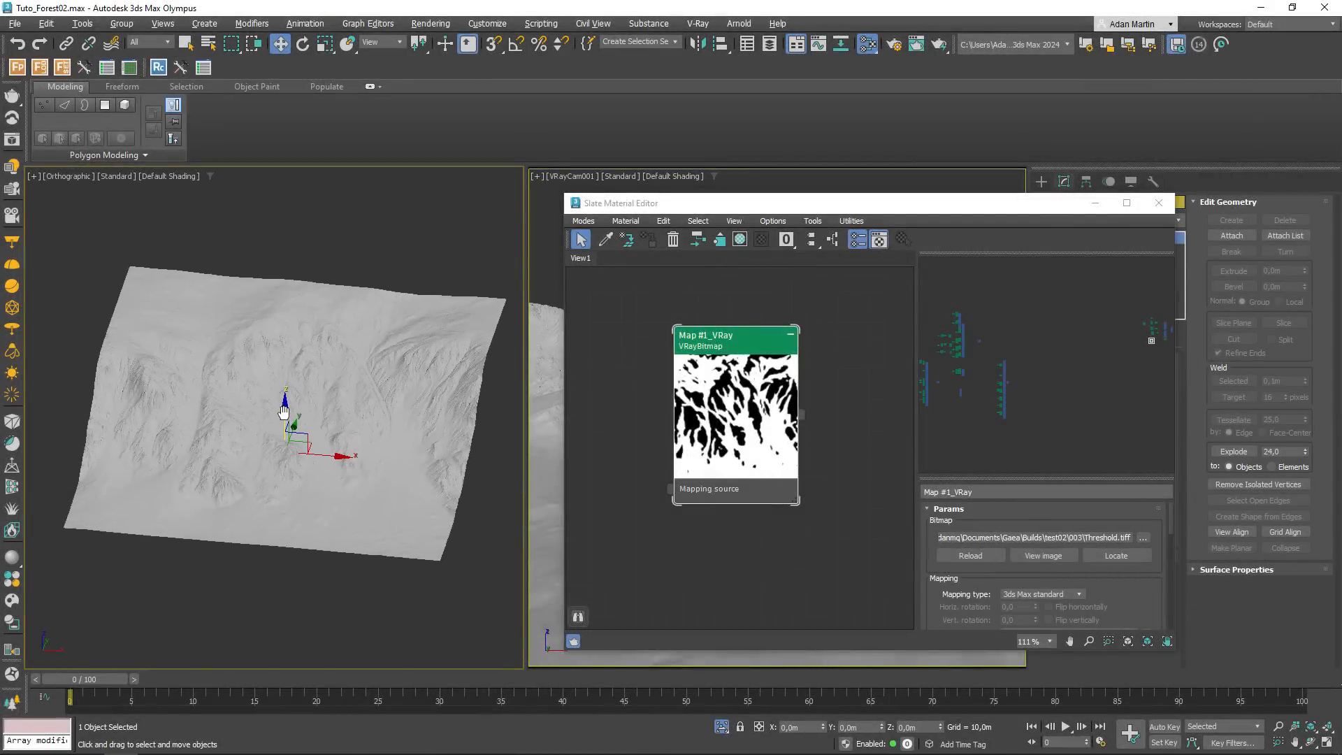
- Switch to 3ds Max, change the orthographic viewport to a Perspective view of the terrain, and close the Slate Material Editor
middle_click_drag(283, 411, 375, 434, "alt")
key("p")
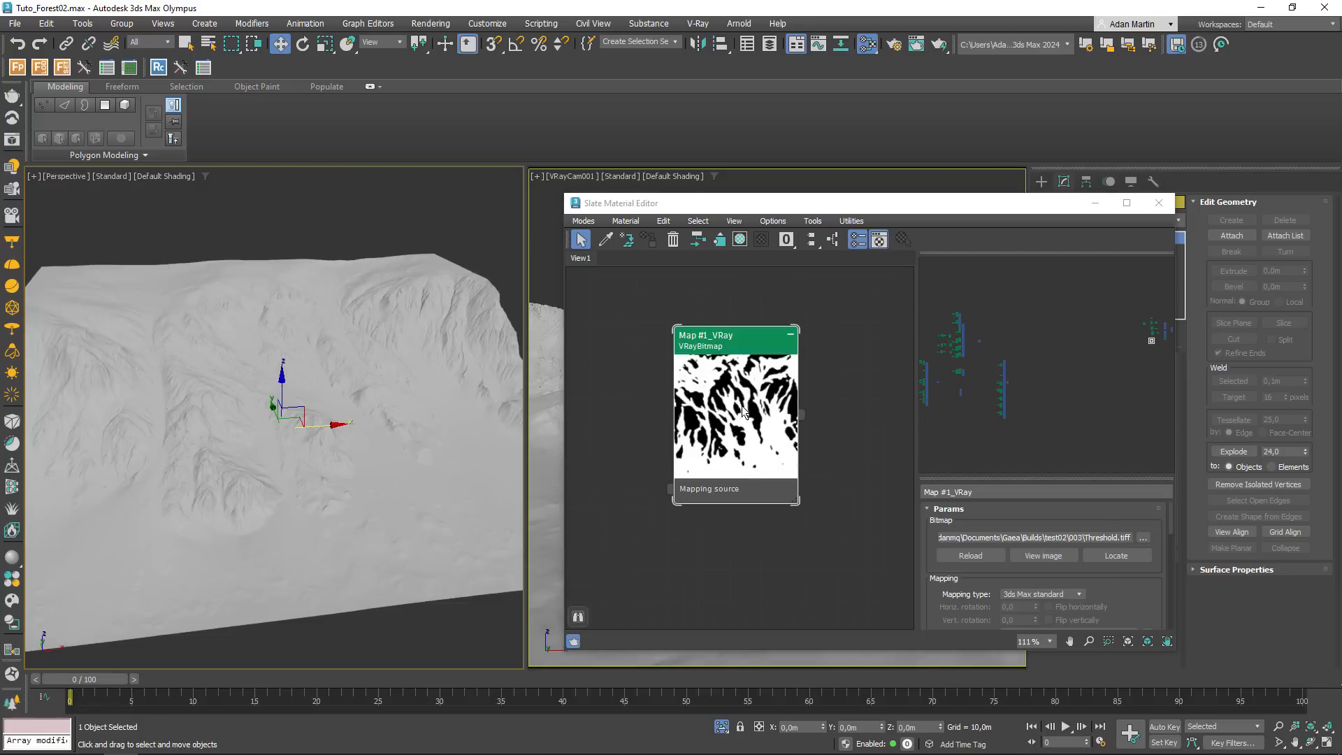
left_click_drag(742, 409, 732, 397)
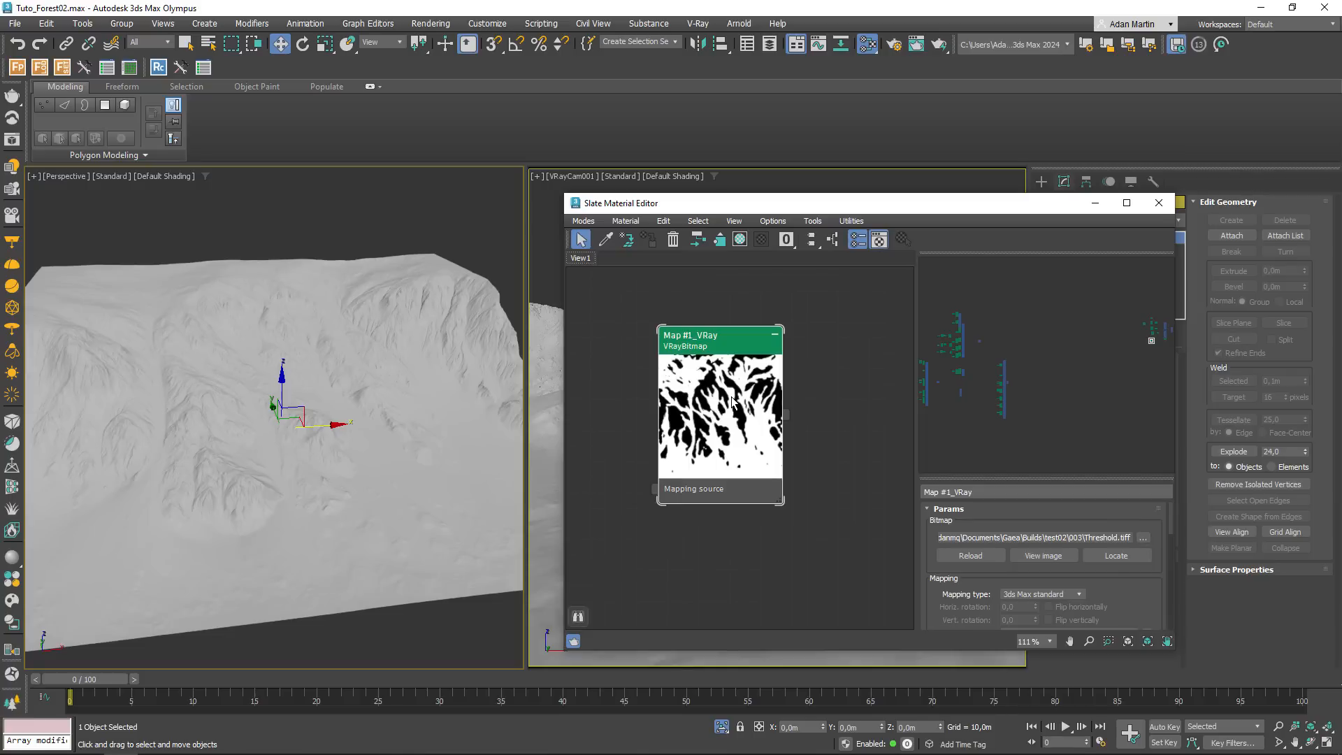
left_click(706, 553)
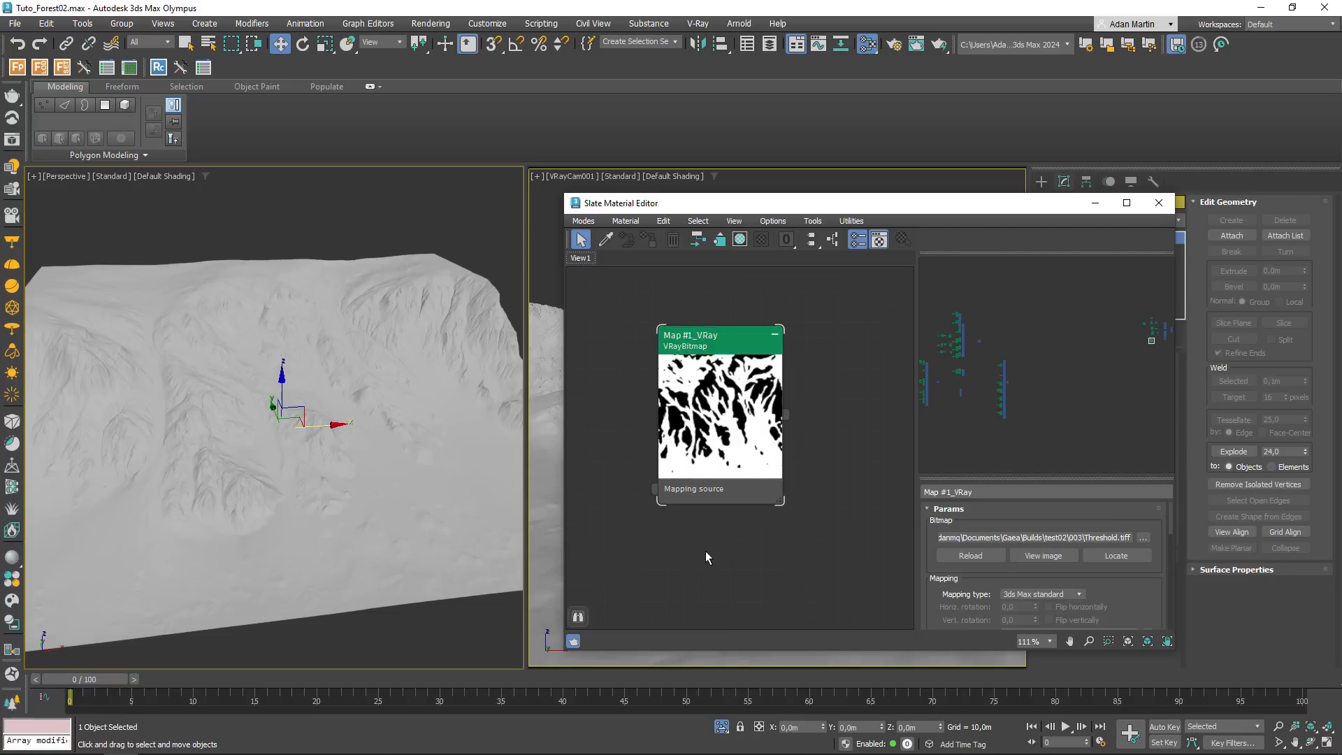
mouse_move(722, 407)
left_mouse_down()
mouse_move(736, 379)
mouse_move(741, 407)
left_mouse_up()
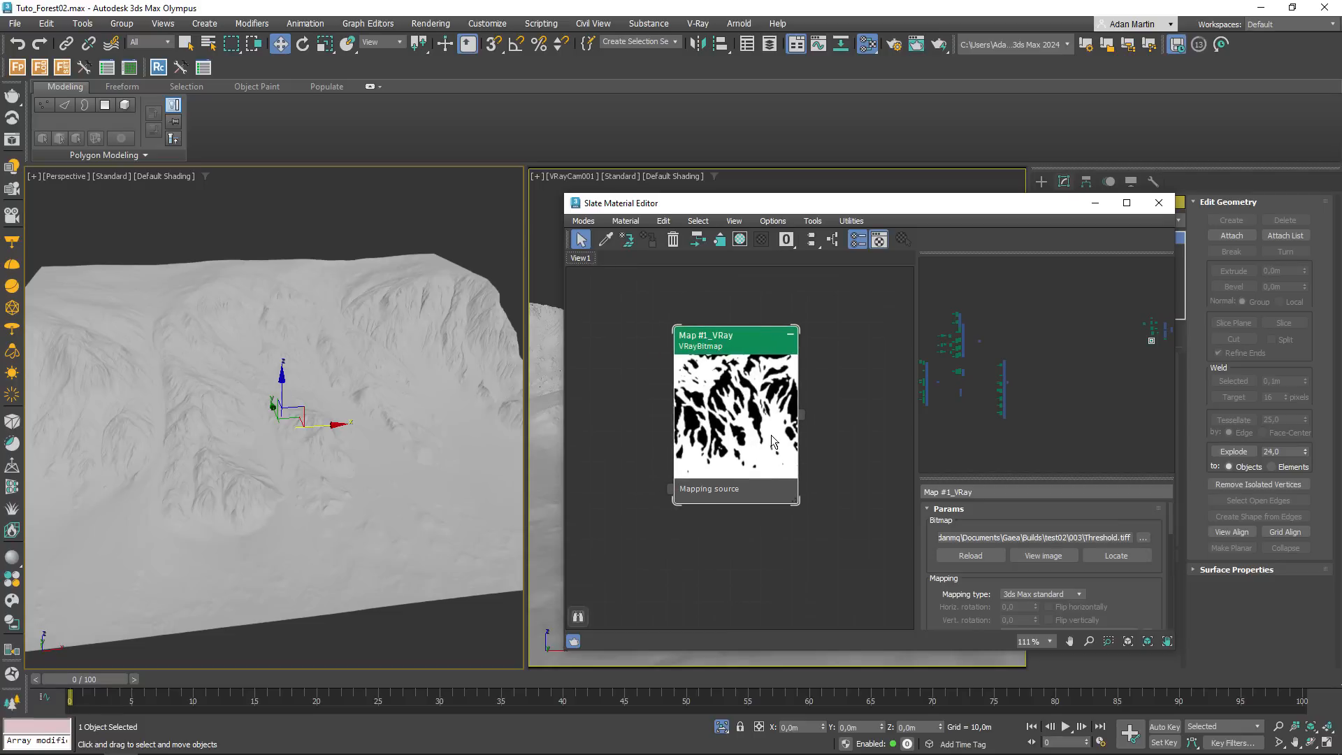
left_click(1160, 209)
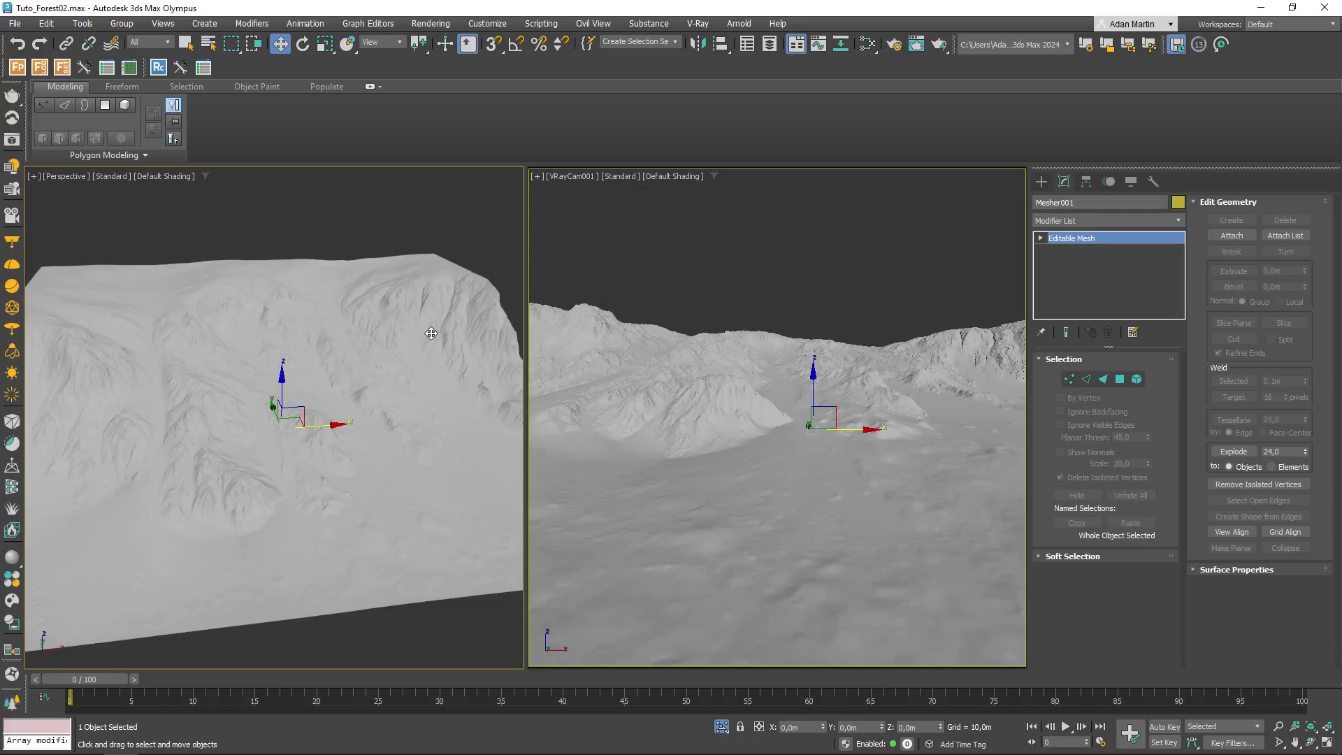
- Create a standard Plane primitive beside the terrain mesh, about 443 m long and 357 m wide
scroll(431, 333, "down", 7)
middle_click_drag(363, 384, 301, 405, "alt")
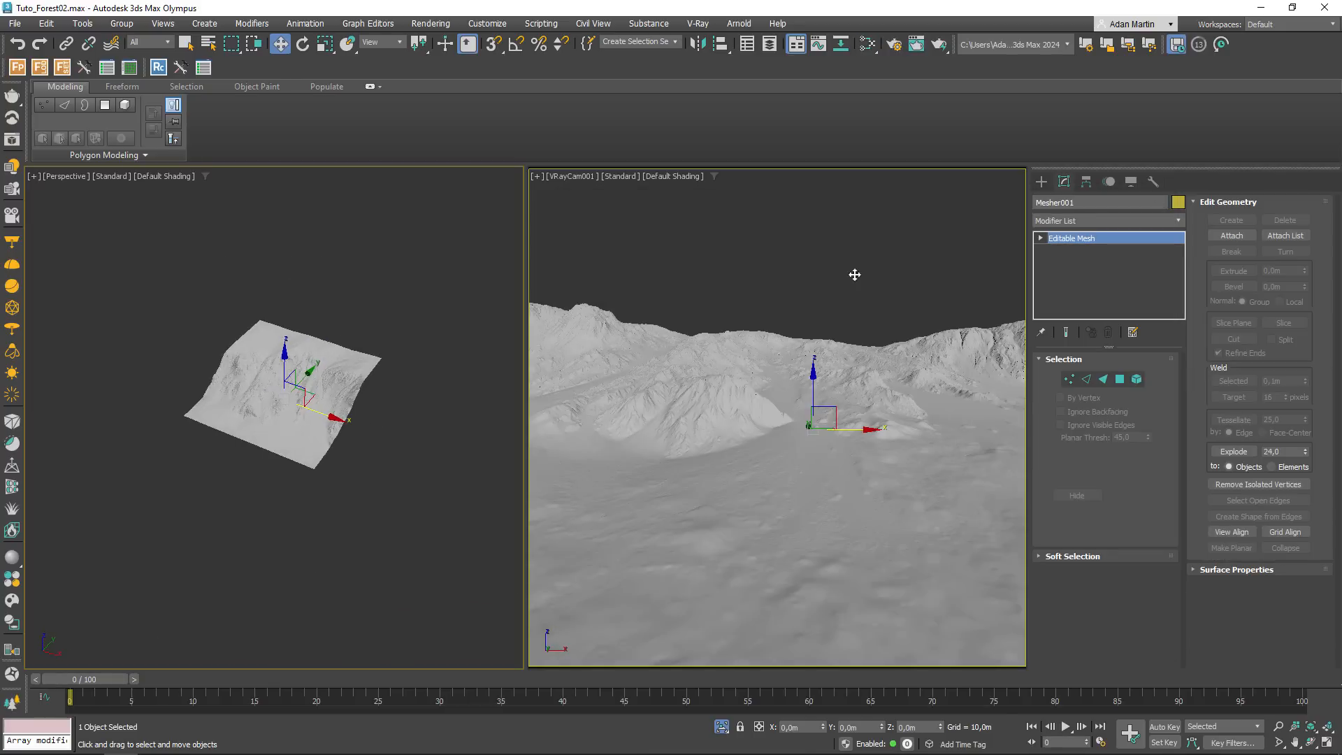
left_click(1042, 182)
left_click(1138, 344)
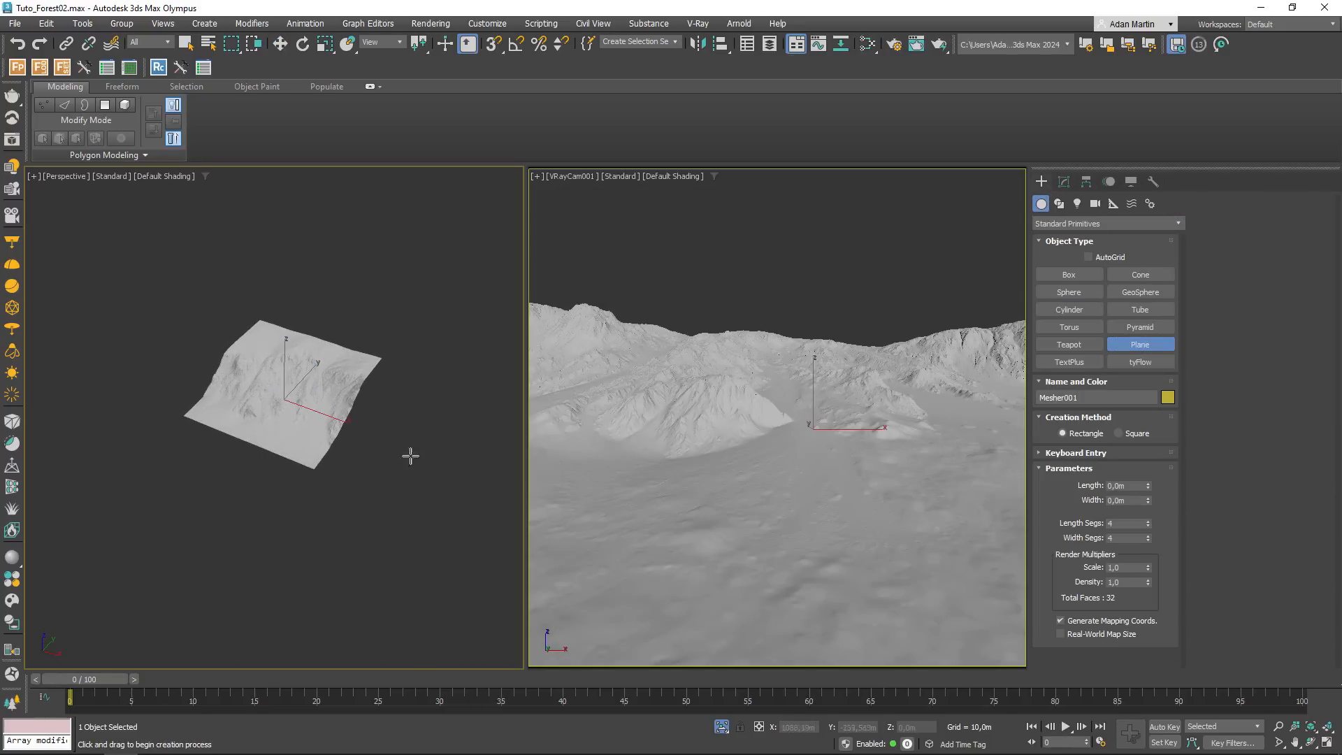
left_click_drag(410, 456, 442, 509)
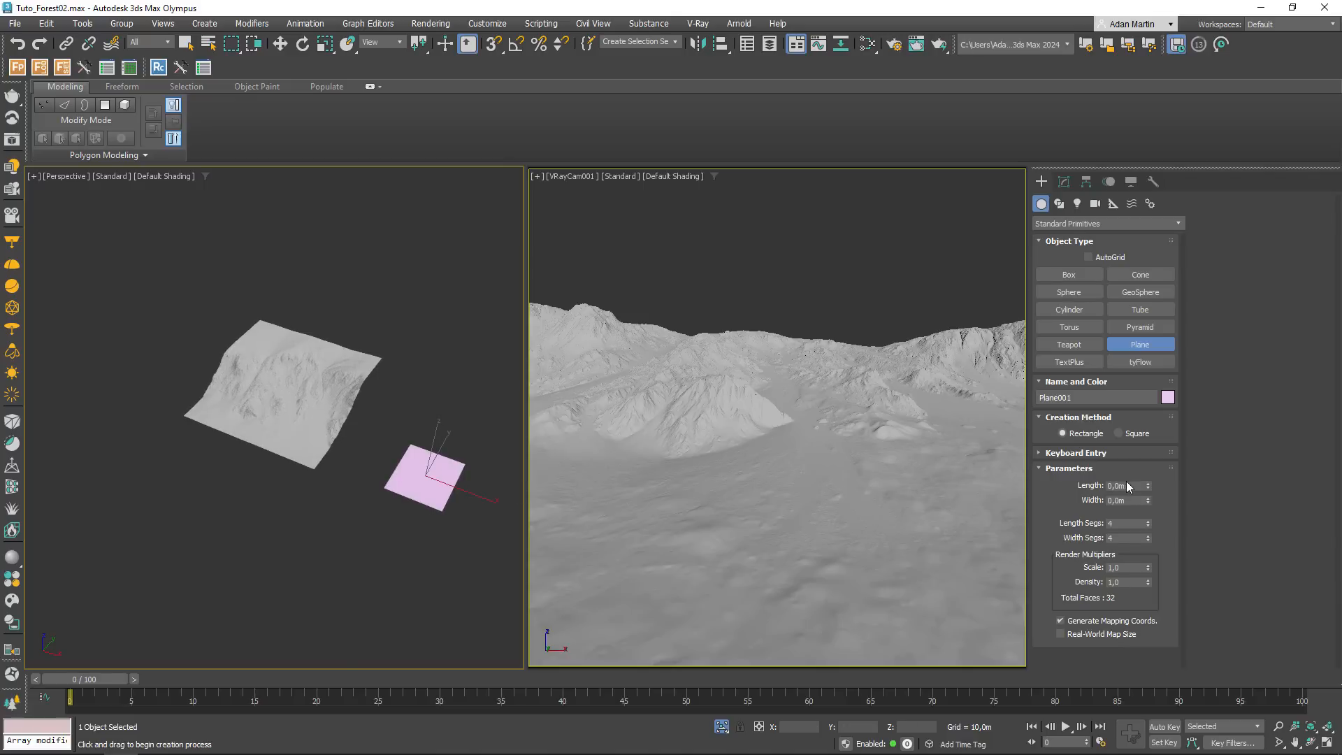
key("w")
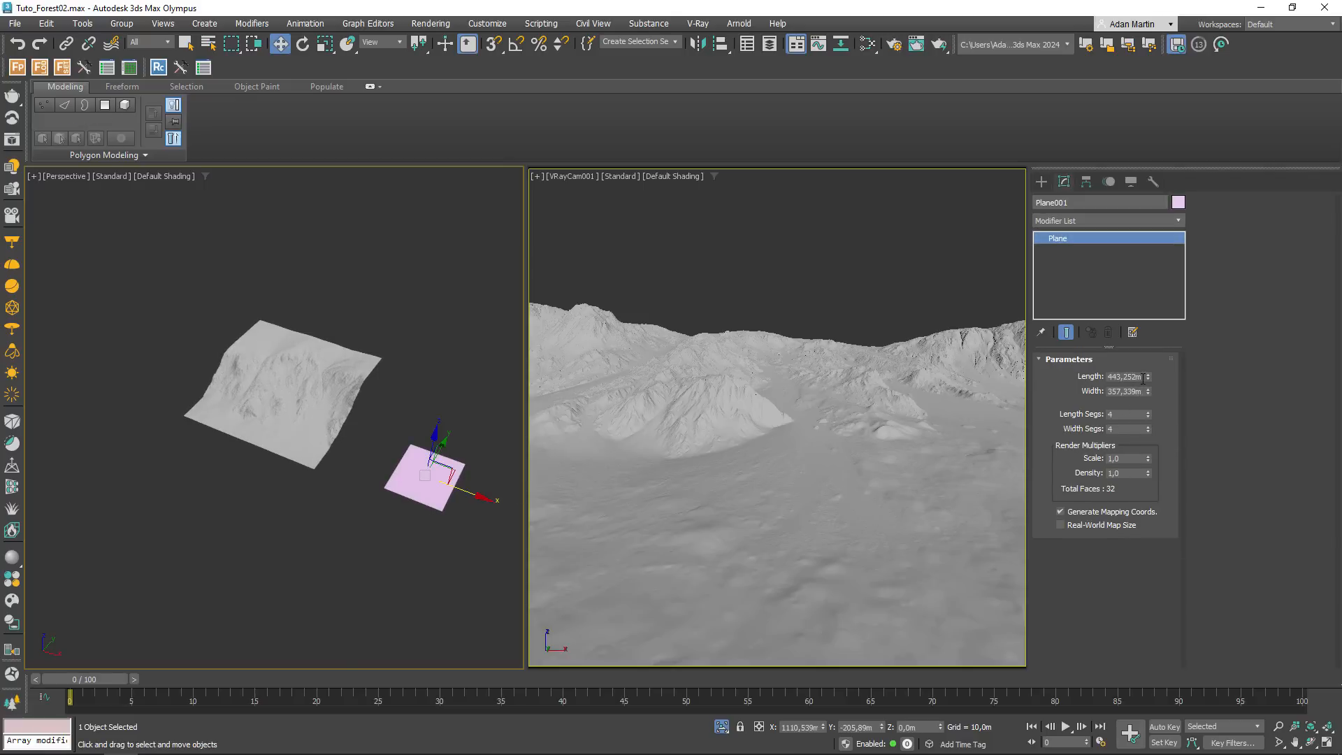
- Set the plane's length and width to 1000 m each
double_click(1142, 378)
type("1000")
key("Tab")
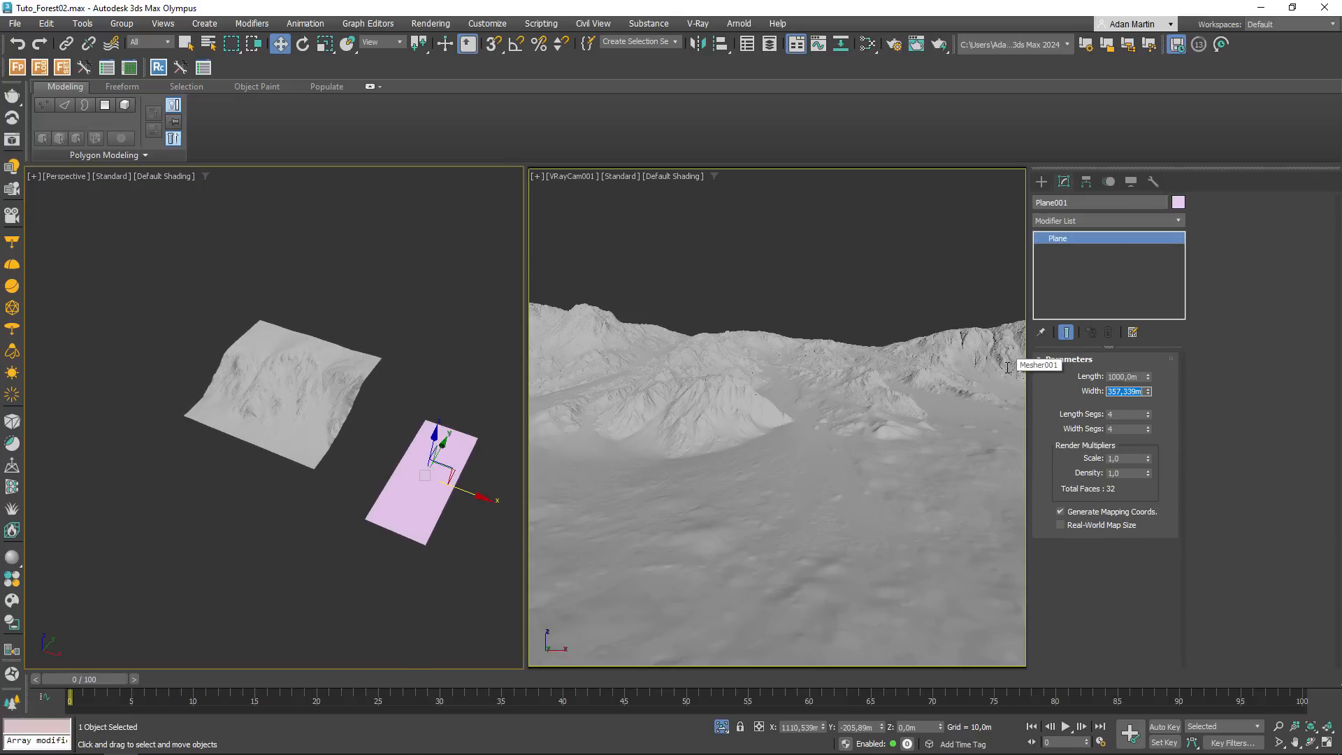
type("1000")
key("Return")
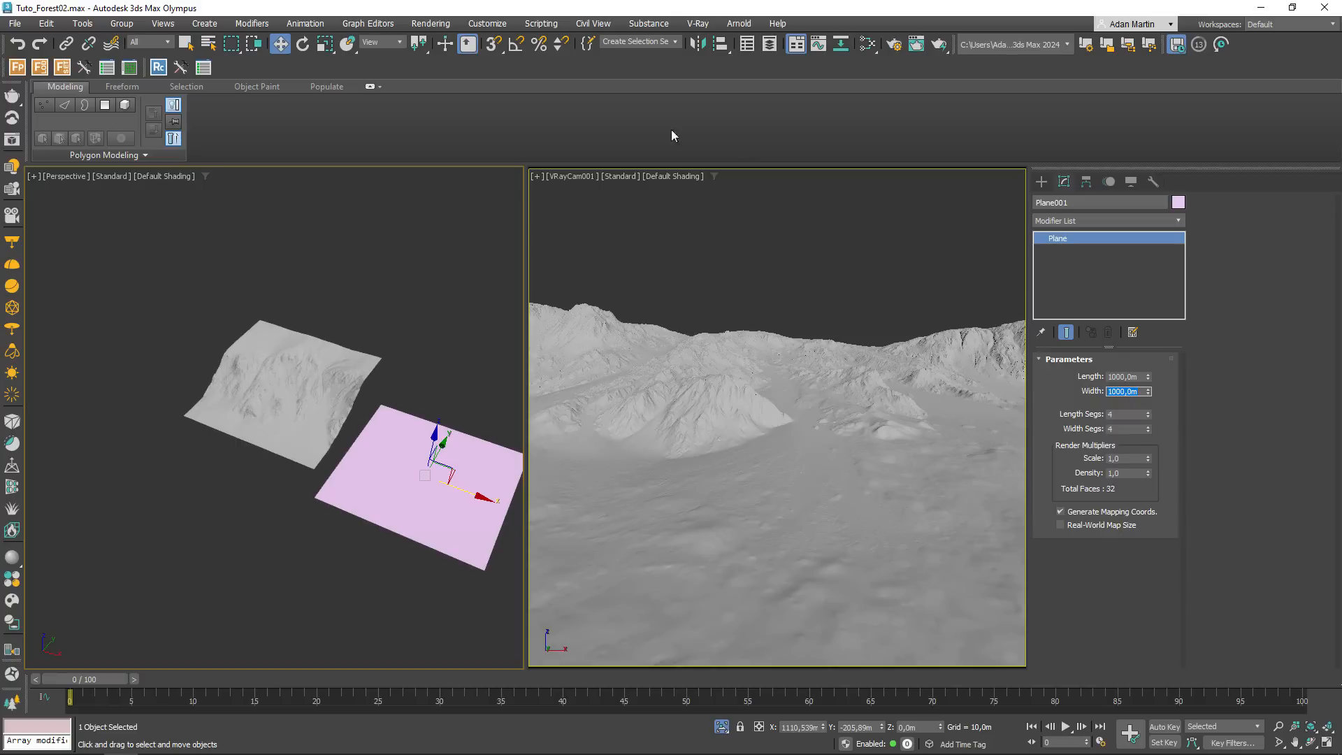
- Align the plane to the terrain mesh so that it shares the mesh's position
mouse_move(402, 393)
middle_mouse_down("alt")
mouse_move(440, 428)
mouse_move(412, 399)
middle_mouse_up("alt")
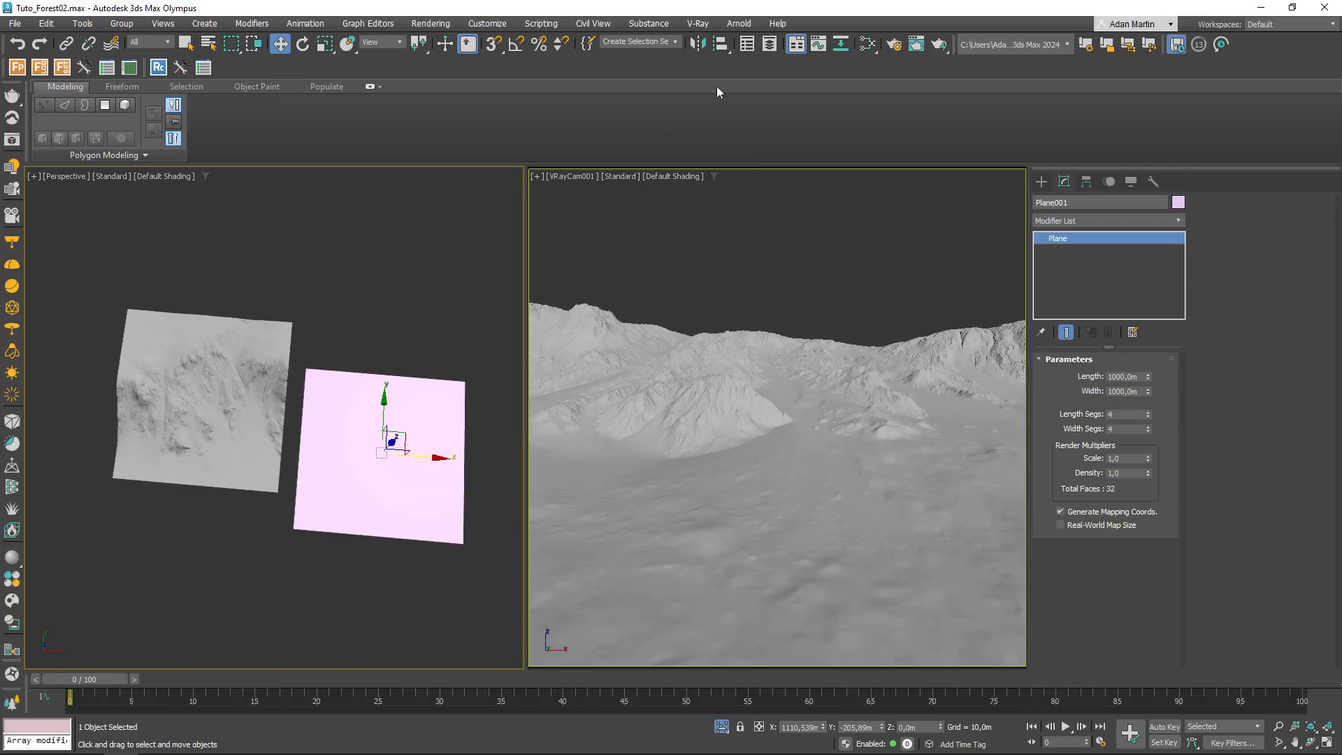
left_click(721, 44)
left_click(260, 358)
left_click(677, 496)
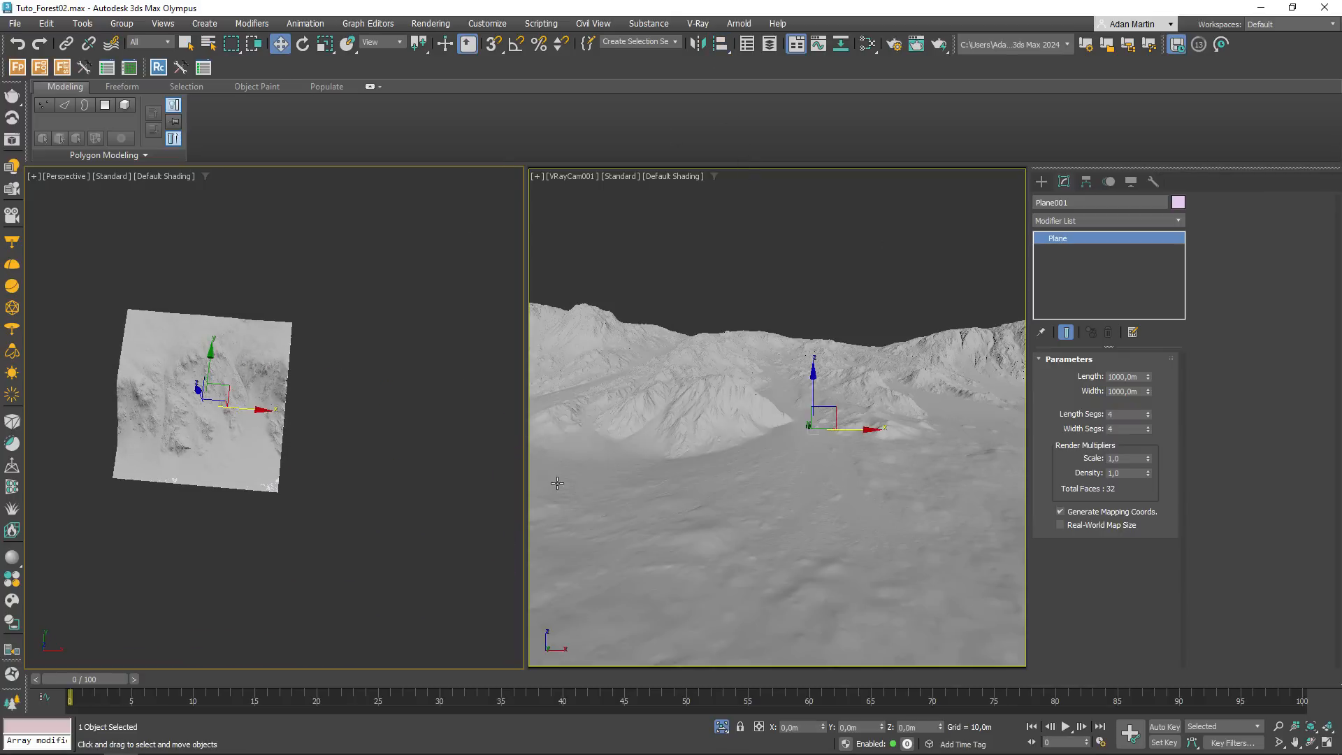
- Raise the plane vertically above the terrain mesh to a Z position of about 501 m
middle_click_drag(279, 434, 266, 386, "alt")
left_click_drag(263, 380, 269, 319)
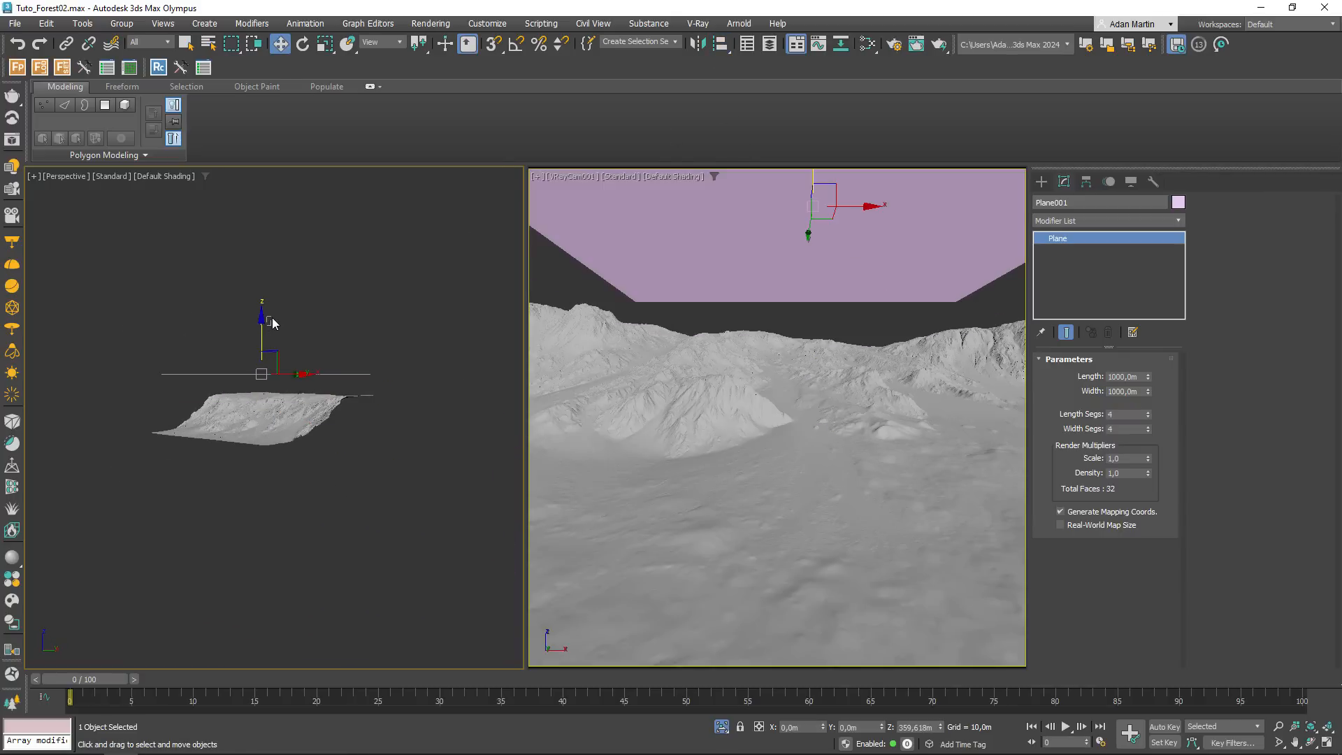
left_click(279, 328)
scroll(278, 355, "up", 5)
mouse_move(281, 358)
middle_mouse_down("alt")
mouse_move(330, 391)
mouse_move(263, 371)
mouse_move(260, 356)
middle_mouse_up("alt")
scroll(263, 373, "down", 5)
left_click(266, 380)
scroll(280, 388, "up", 3)
left_click_drag(221, 324, 232, 269)
middle_click_drag(246, 312, 329, 398, "alt")
scroll(326, 396, "down", 5)
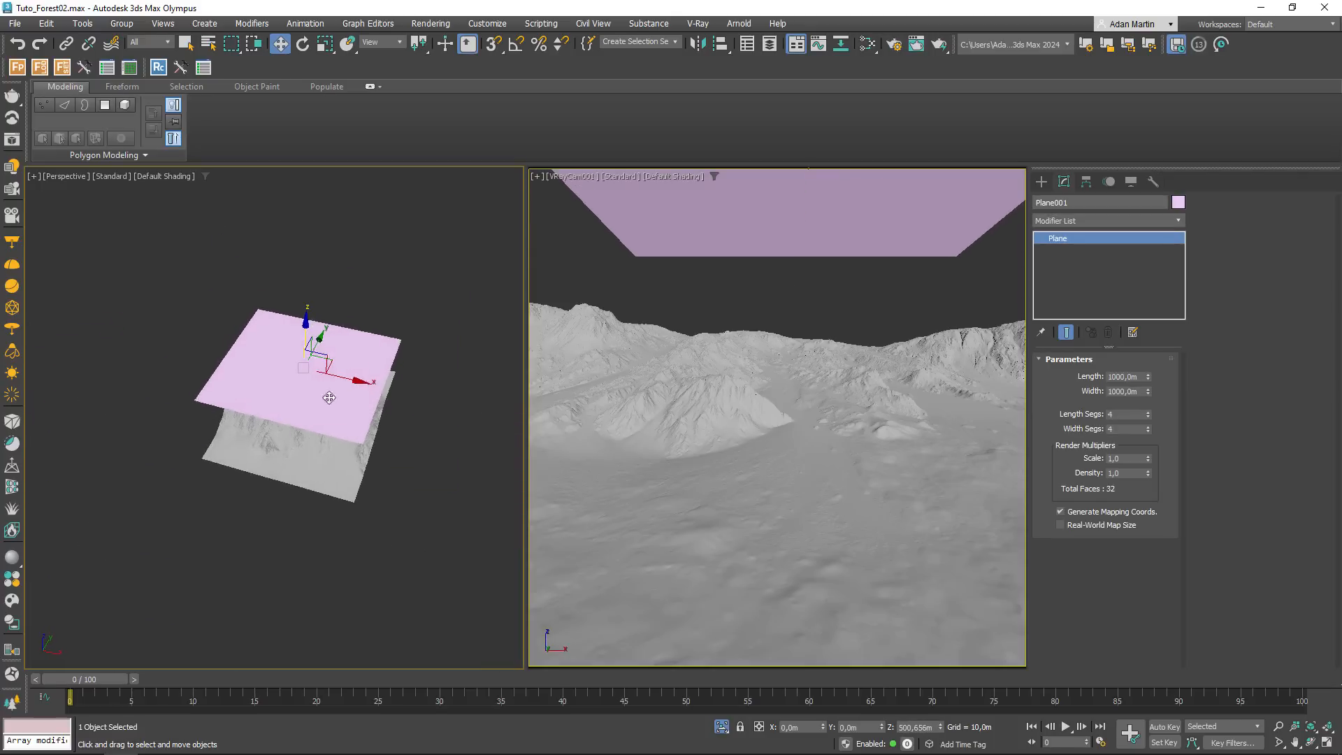
- Set the plane's length and width segments to 750 each, and check its mesh density in wireframe display
double_click(1120, 415)
type("750")
key("Tab")
type("750")
key("Return")
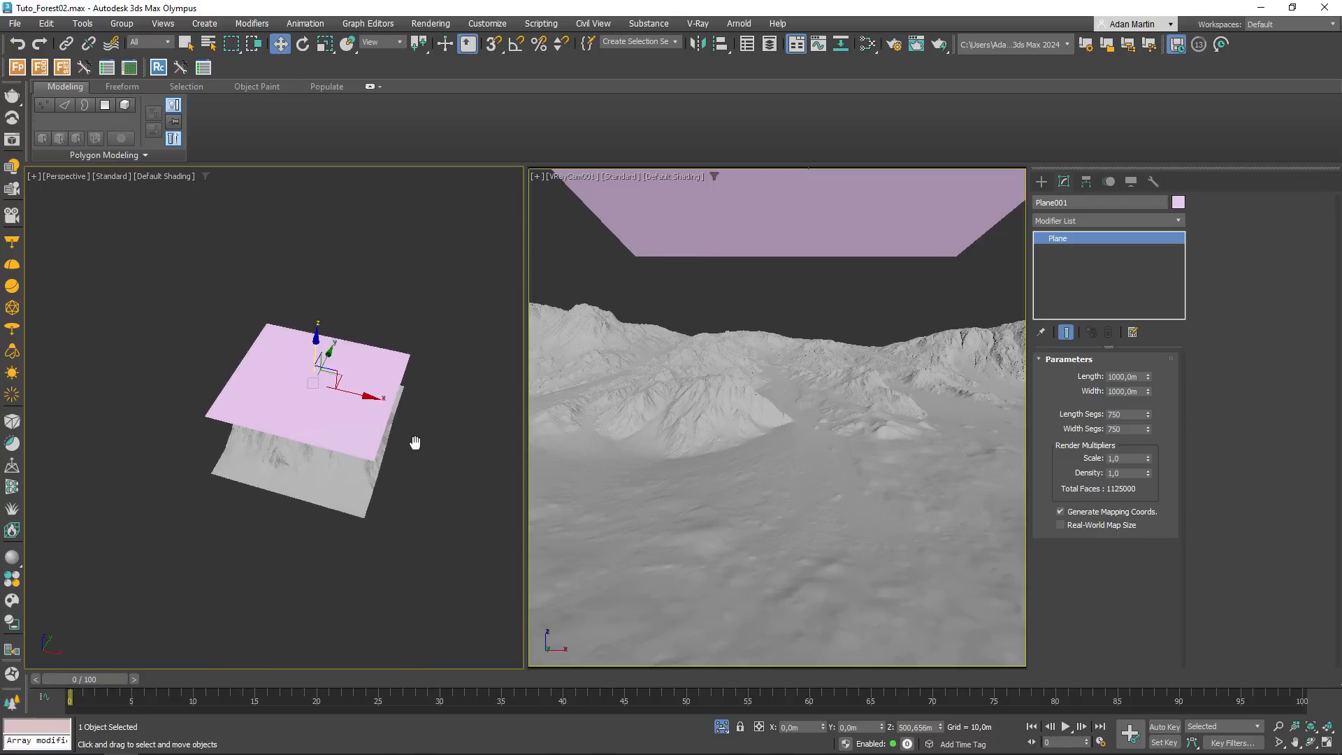
scroll(279, 385, "up", 5)
key("F3")
scroll(221, 359, "up", 8)
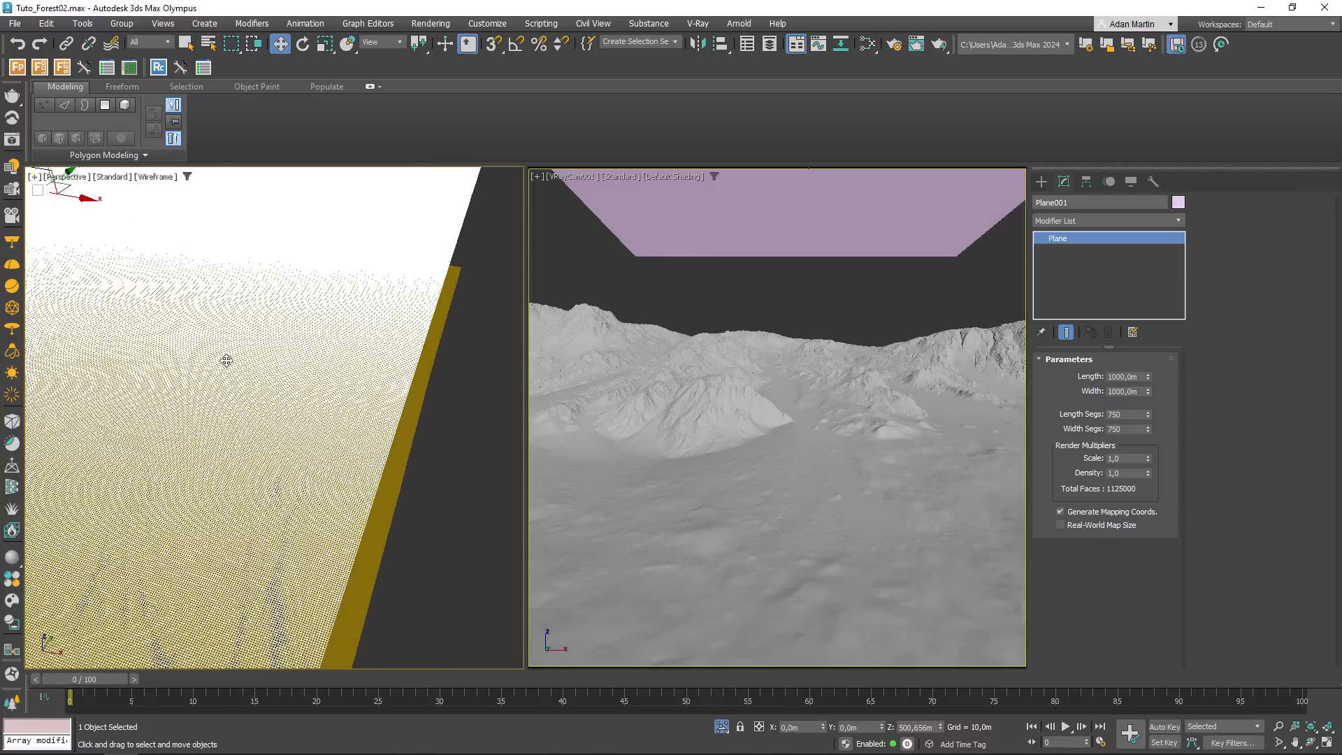
scroll(212, 345, "down", 10)
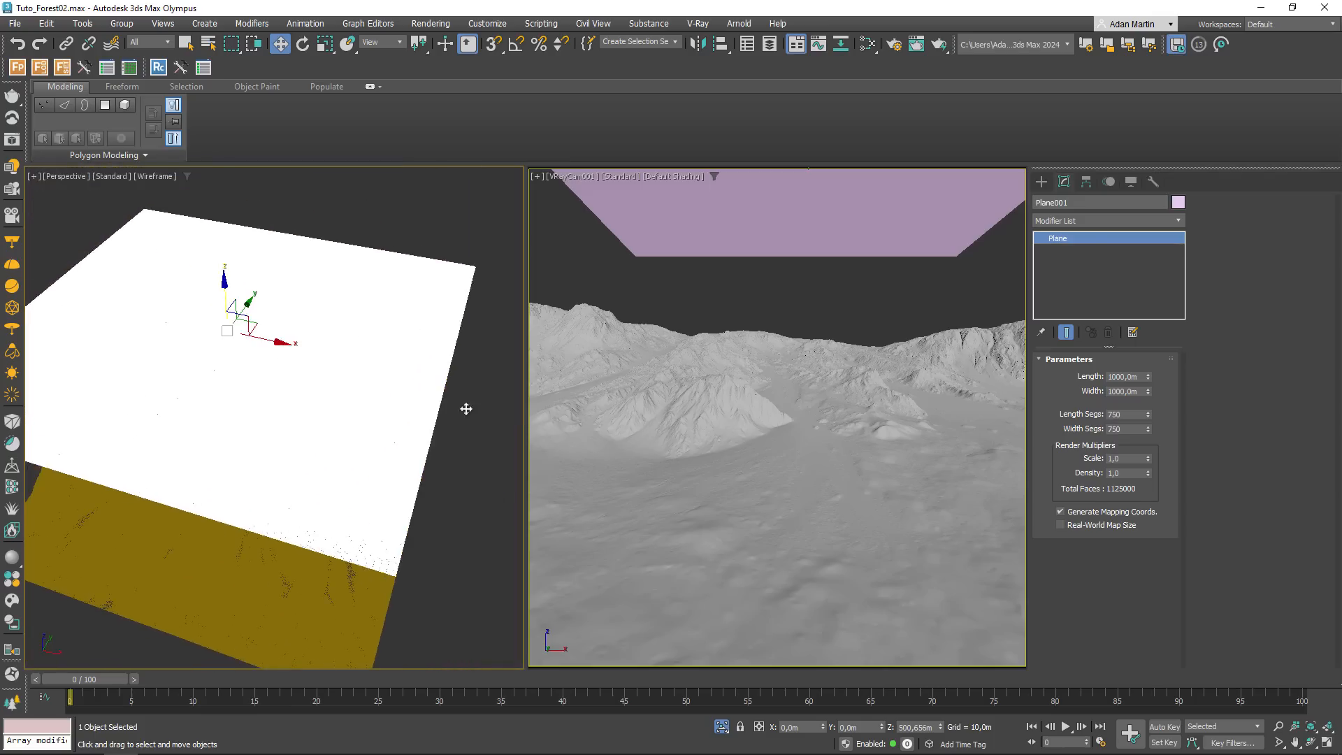
- Add a Displace modifier to the plane
left_click(1064, 220)
type("DISP")
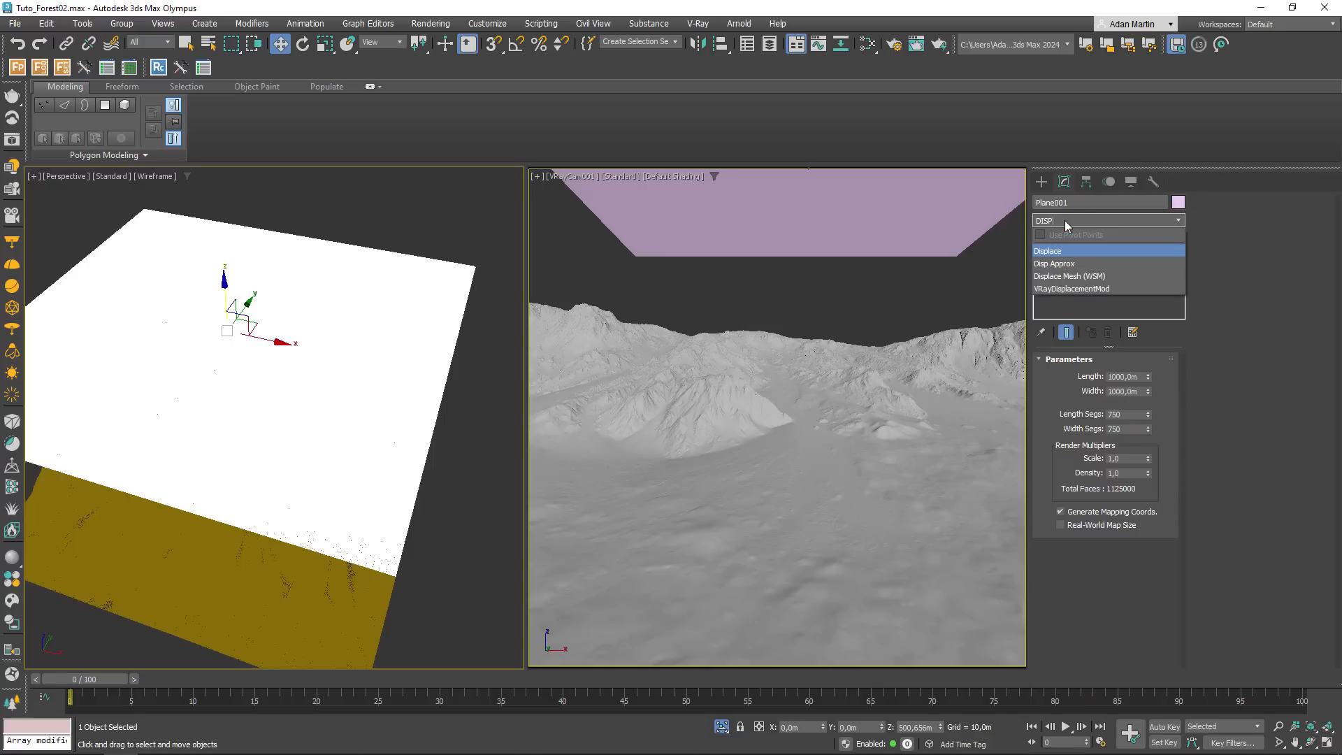
key("Return")
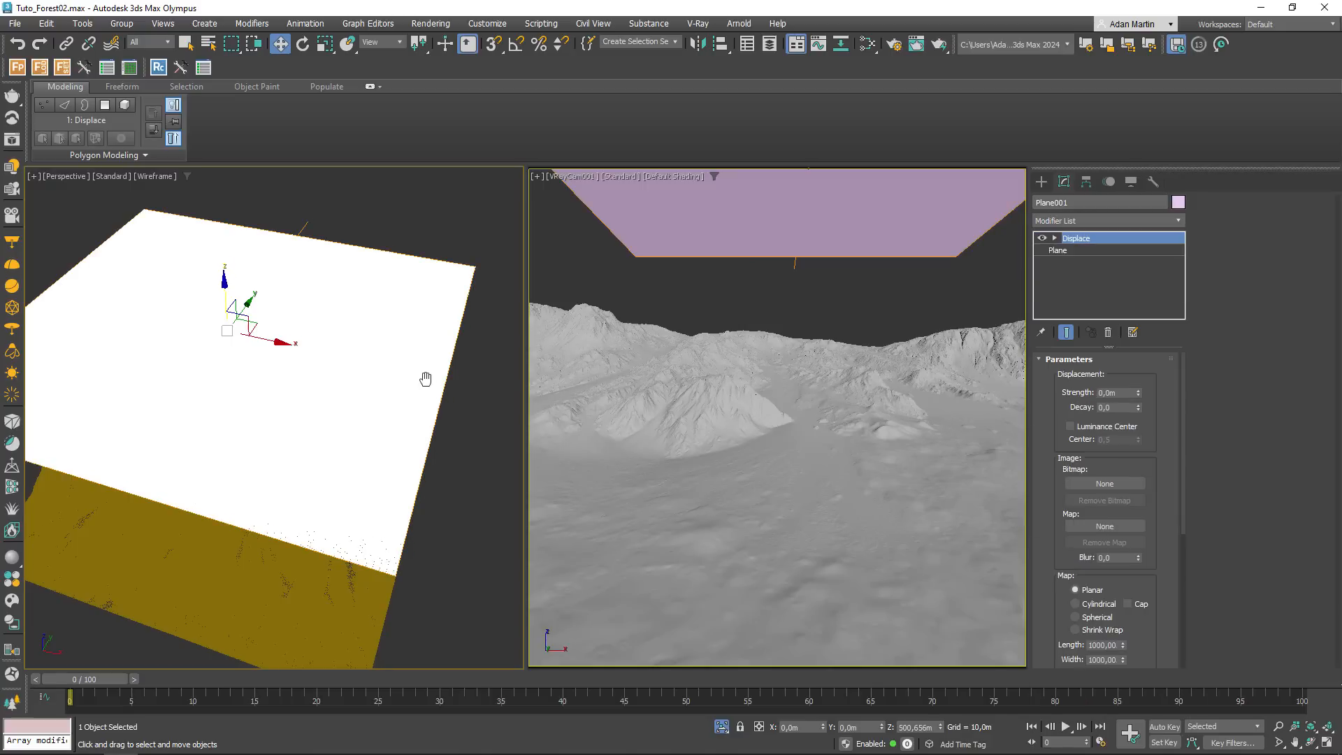
- Assign the Threshold.tiff VRayBitmap from the Slate Material Editor as the Displace modifier's map, and close the editor
key("m")
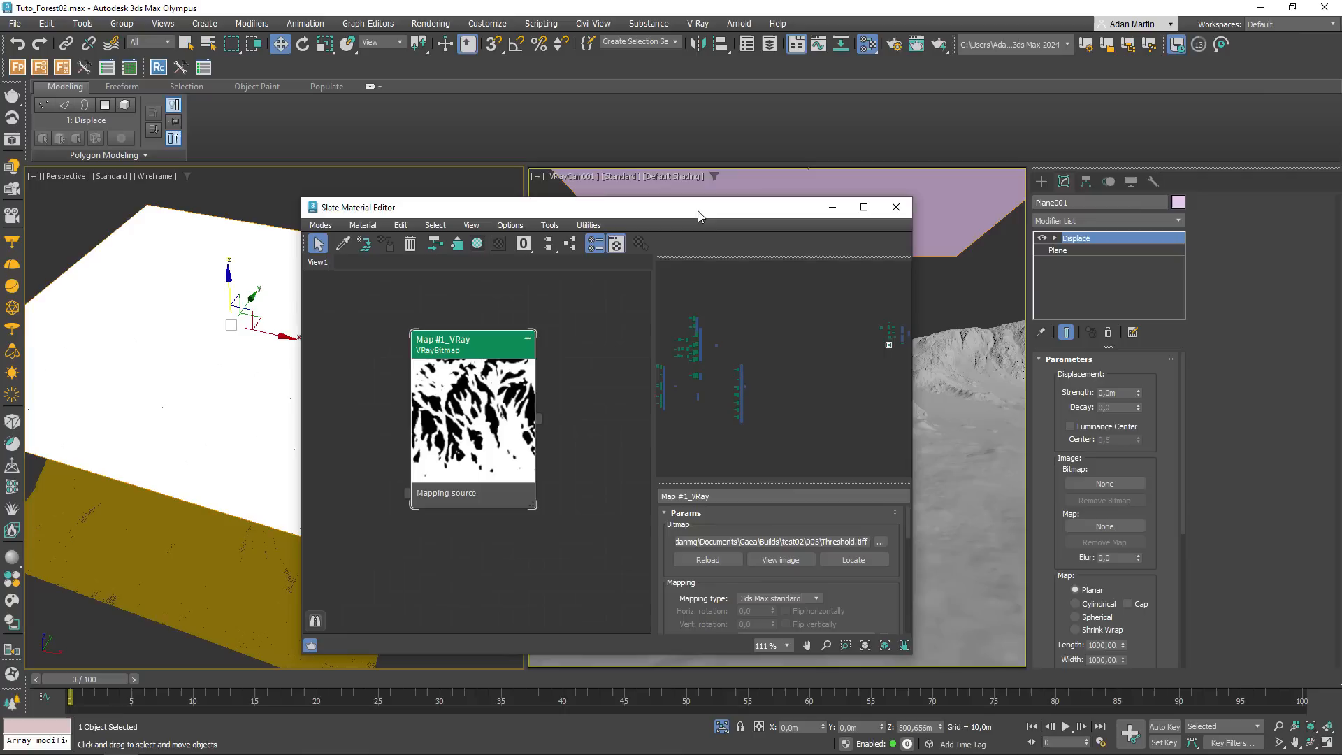
left_click_drag(539, 418, 1095, 531)
left_click(628, 430)
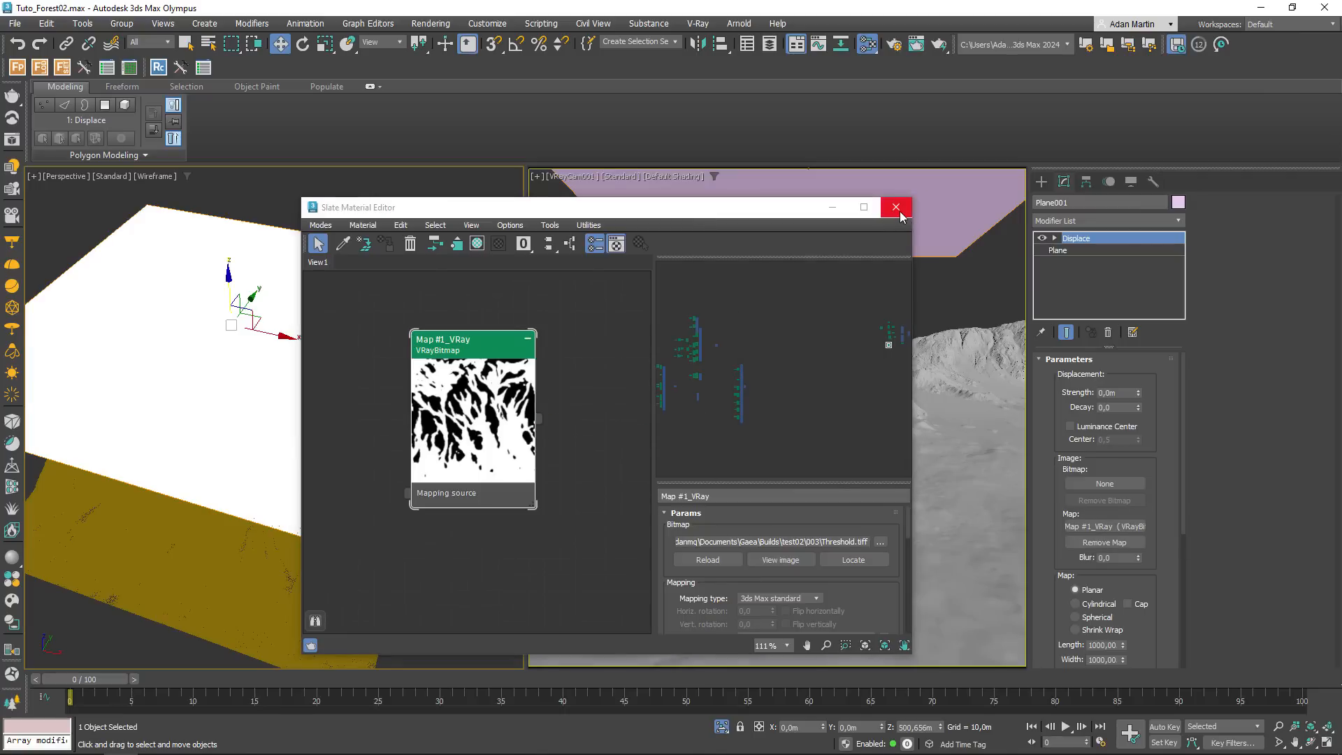
left_click(896, 207)
- Set the displacement strength to 1000 m and check the displaced plane in shaded display
double_click(1129, 392)
type("1")
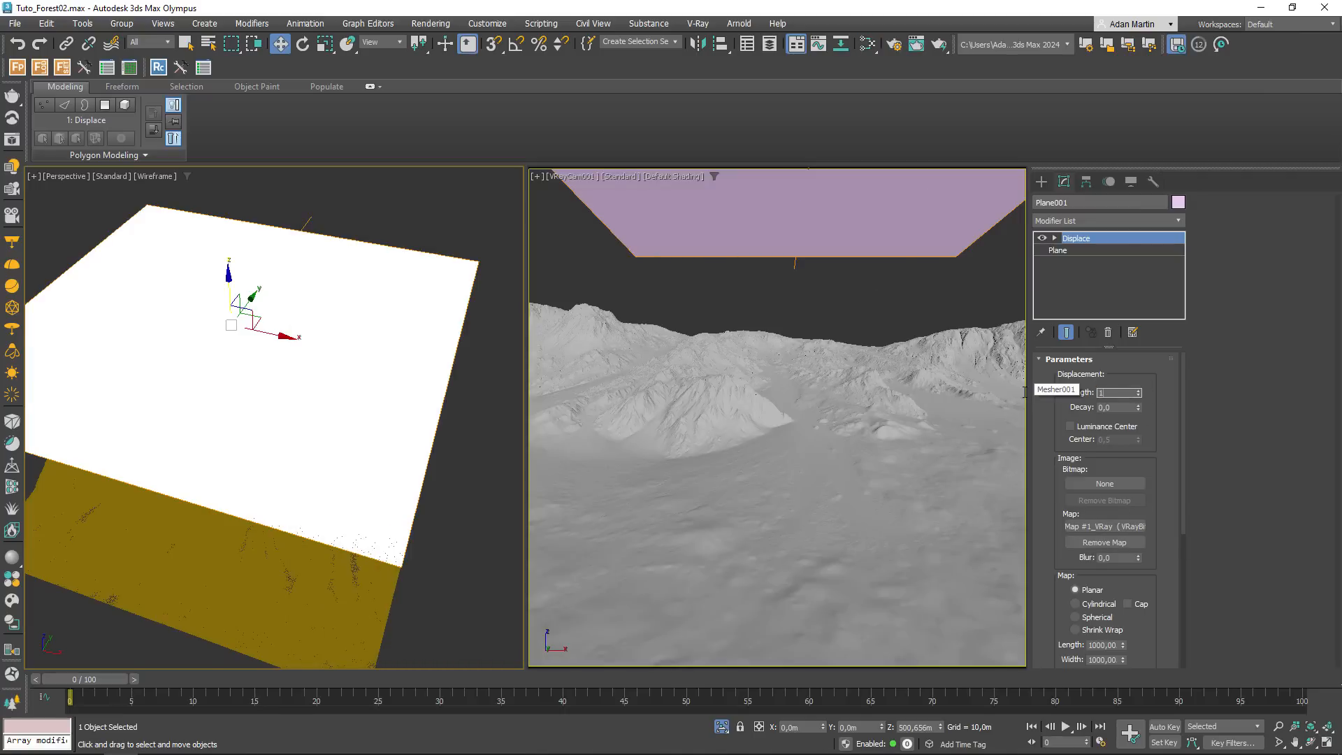
type("000")
key("Return")
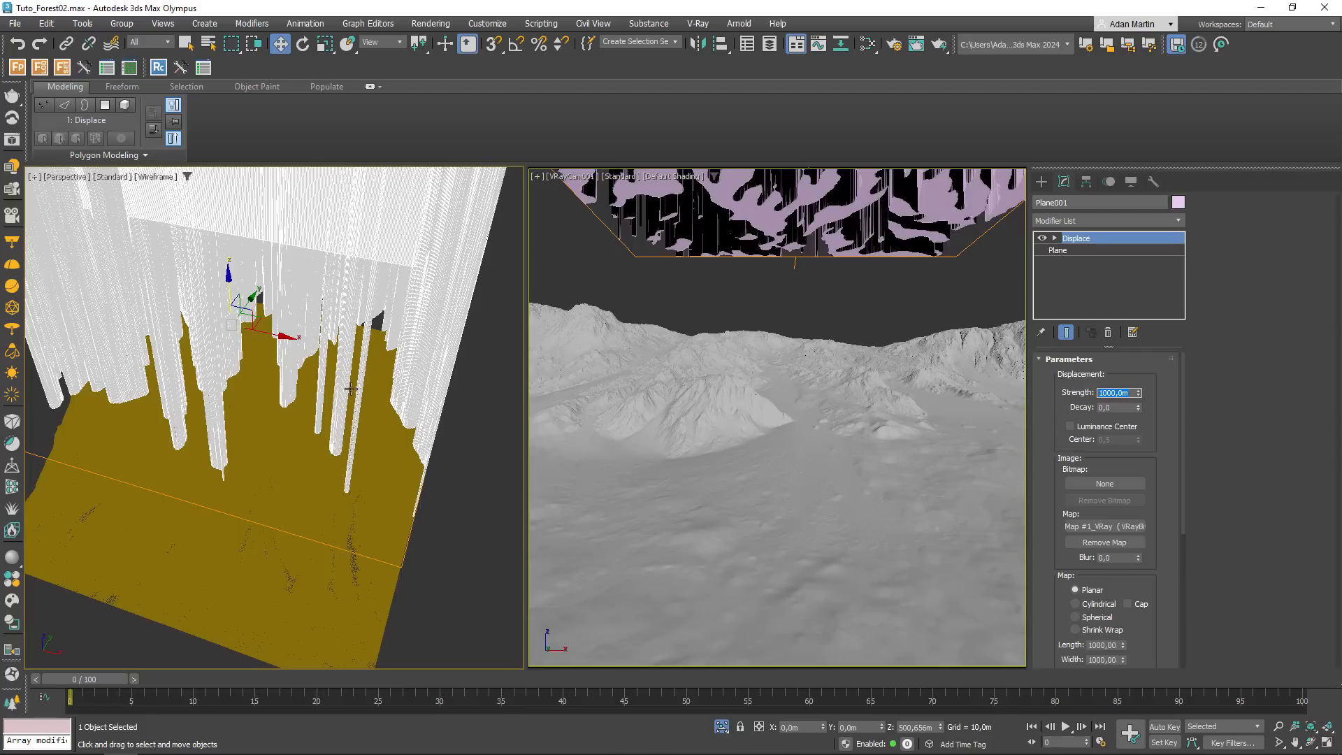
scroll(363, 413, "down", 4)
scroll(363, 412, "down", 3)
scroll(389, 408, "up", 3)
key("F3")
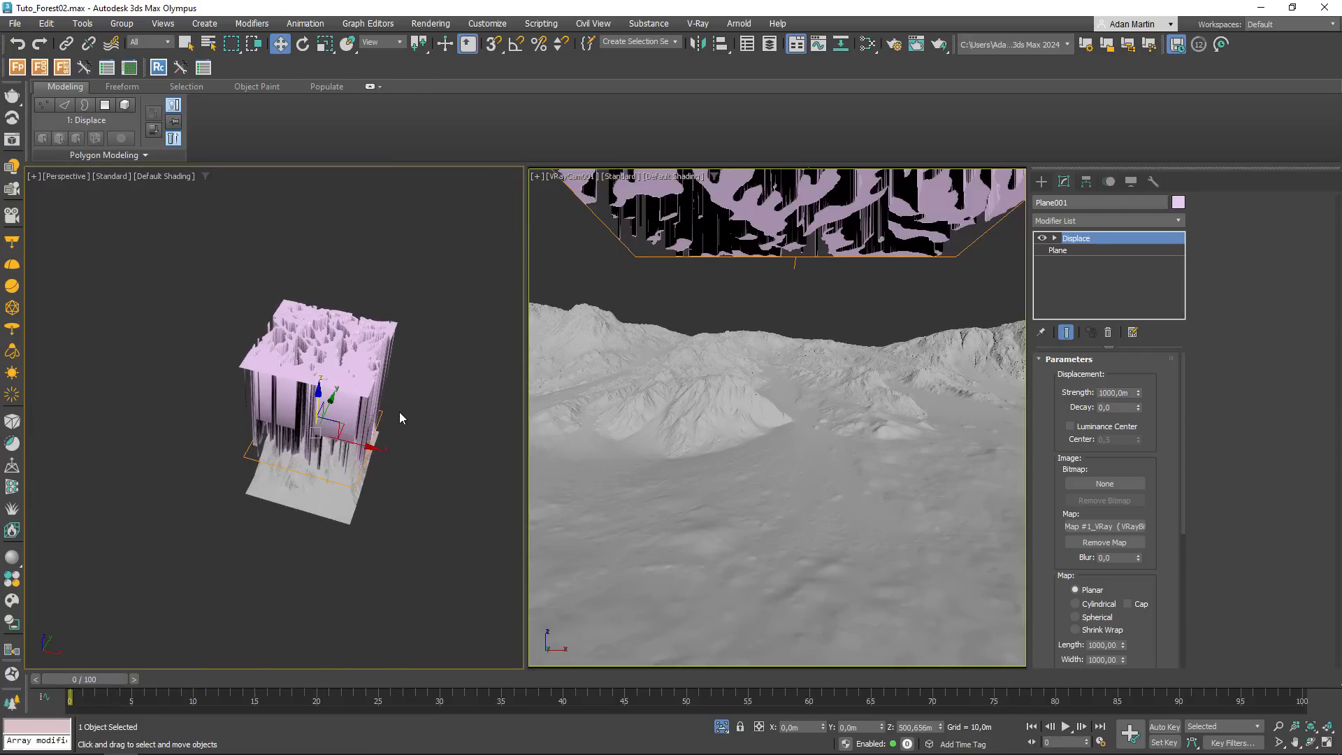
scroll(329, 350, "up", 4)
middle_click_drag(329, 350, 363, 295, "alt")
- Collapse the displaced plane's whole modifier stack and convert the result to an Editable Poly
right_click(1083, 238)
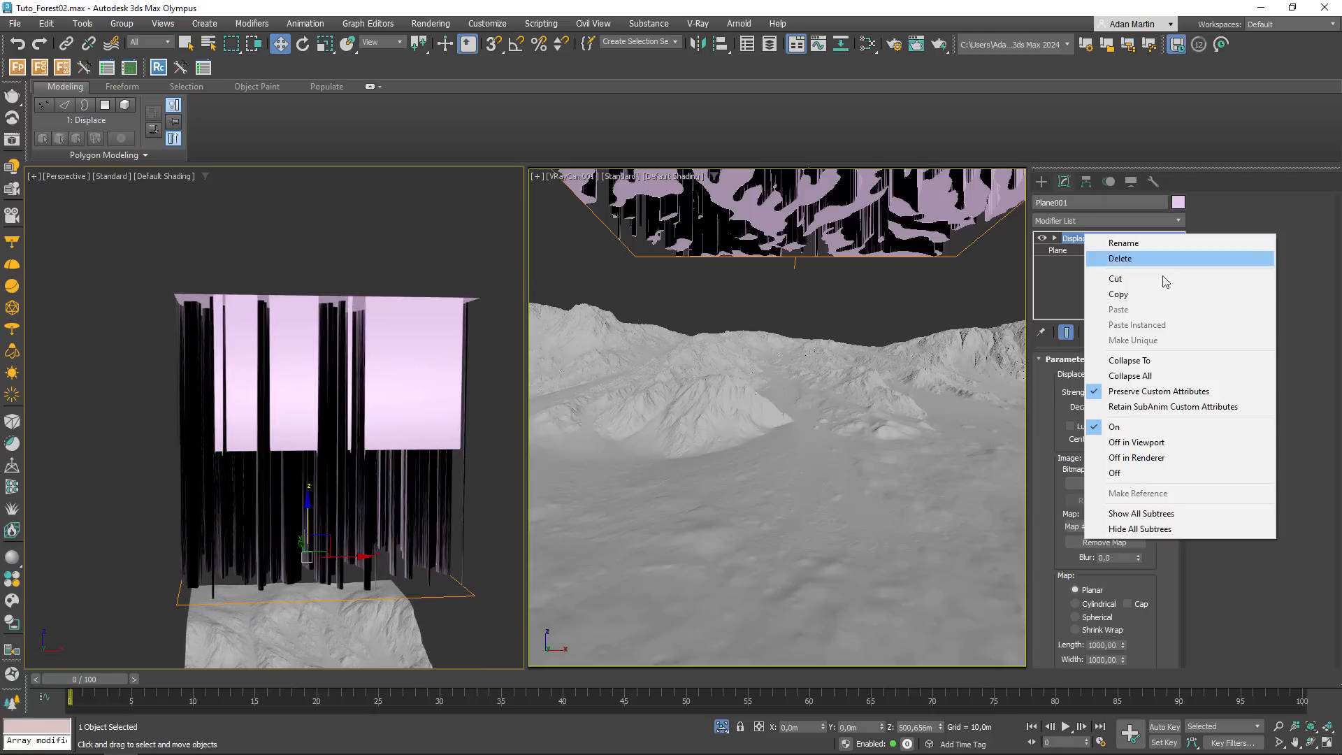
left_click(1148, 377)
left_click(784, 426)
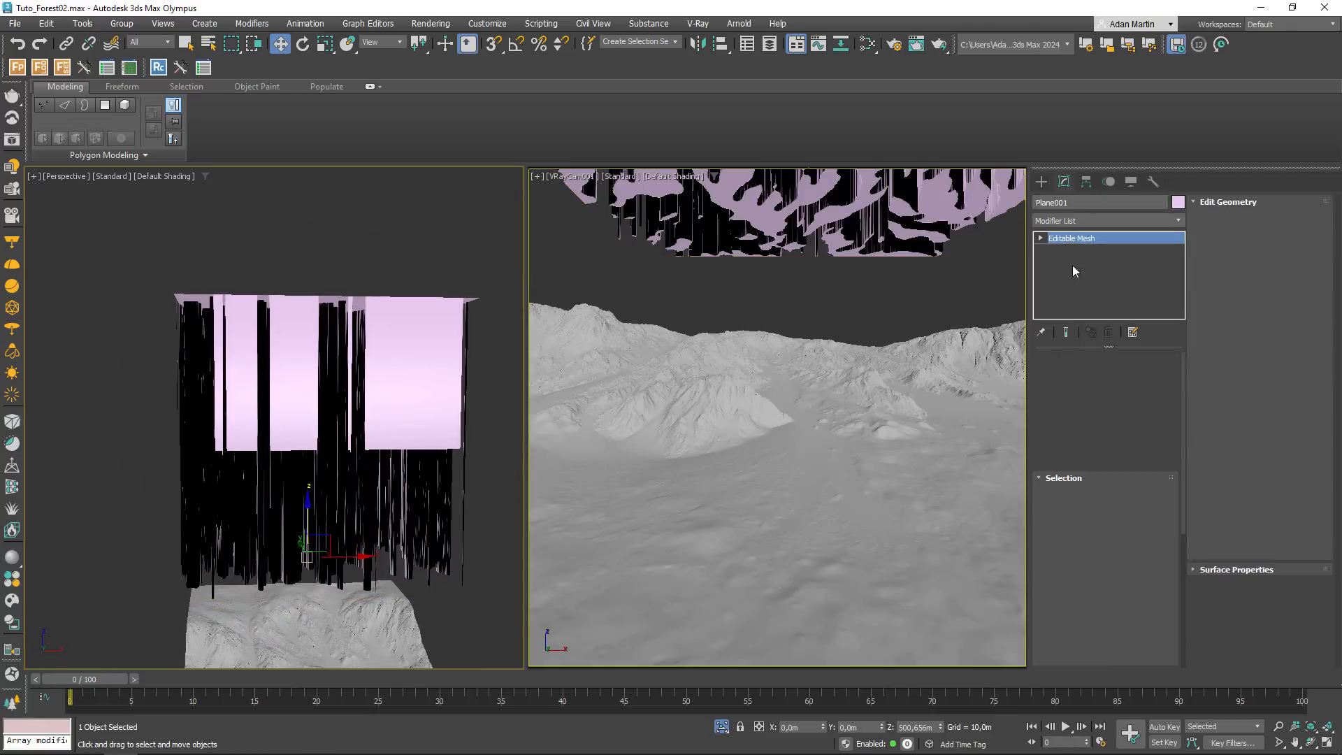
left_click(1041, 182)
left_click(1059, 203)
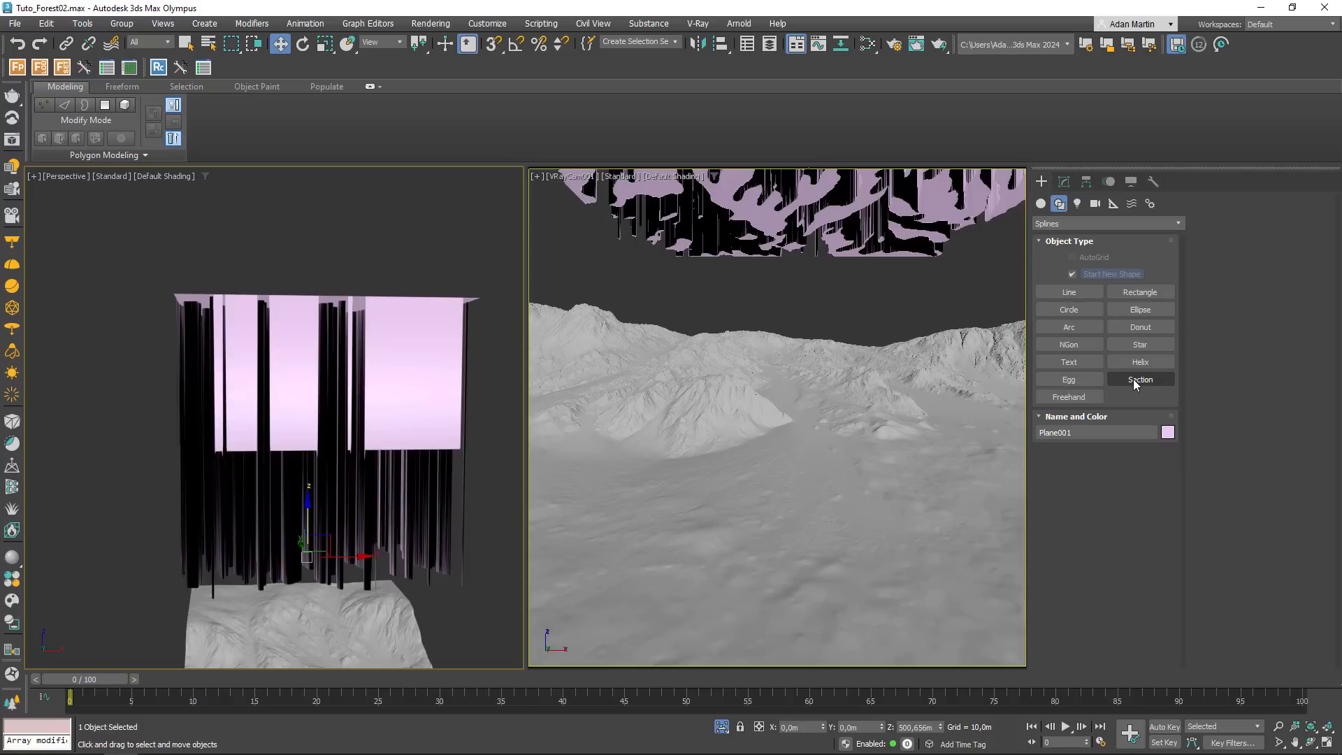
left_click(1064, 182)
right_click(1072, 236)
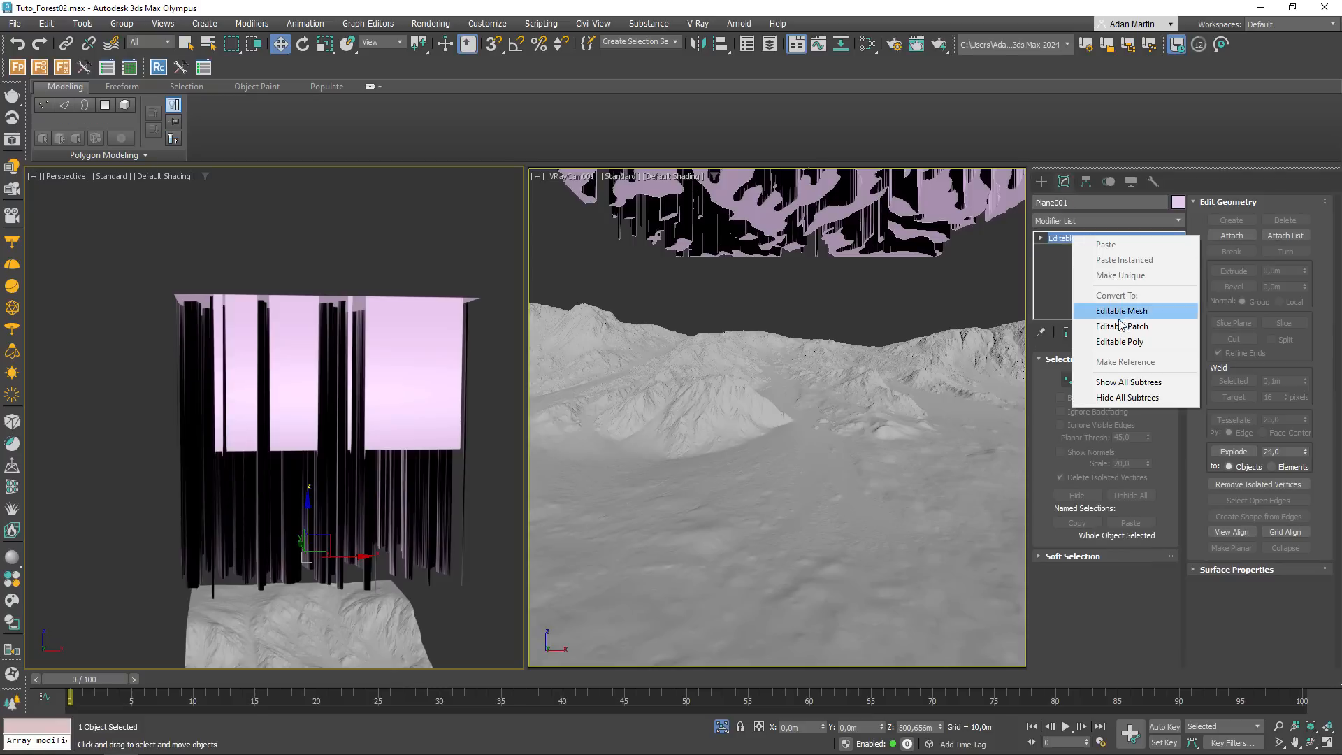
left_click(1110, 346)
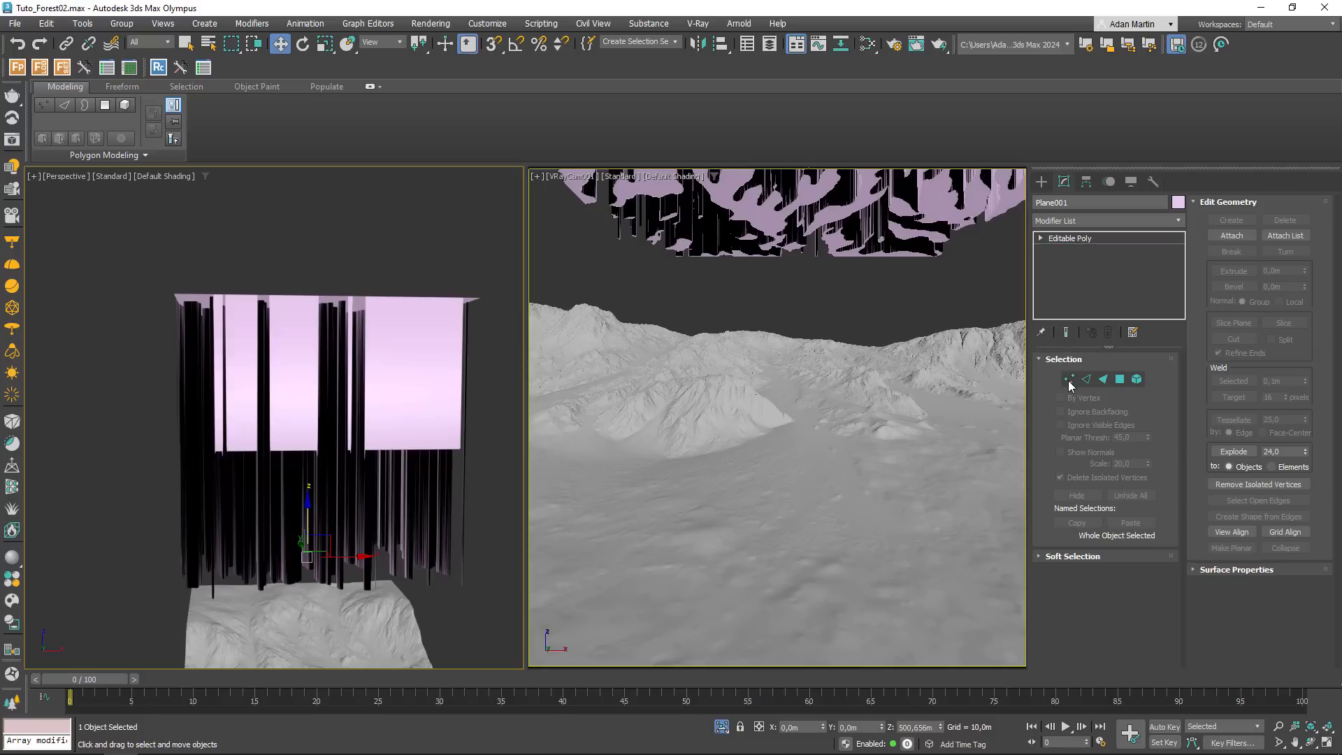
- Delete all vertices below the raised top level of the displaced plane, working at vertex level in the Front view
left_click(1070, 378)
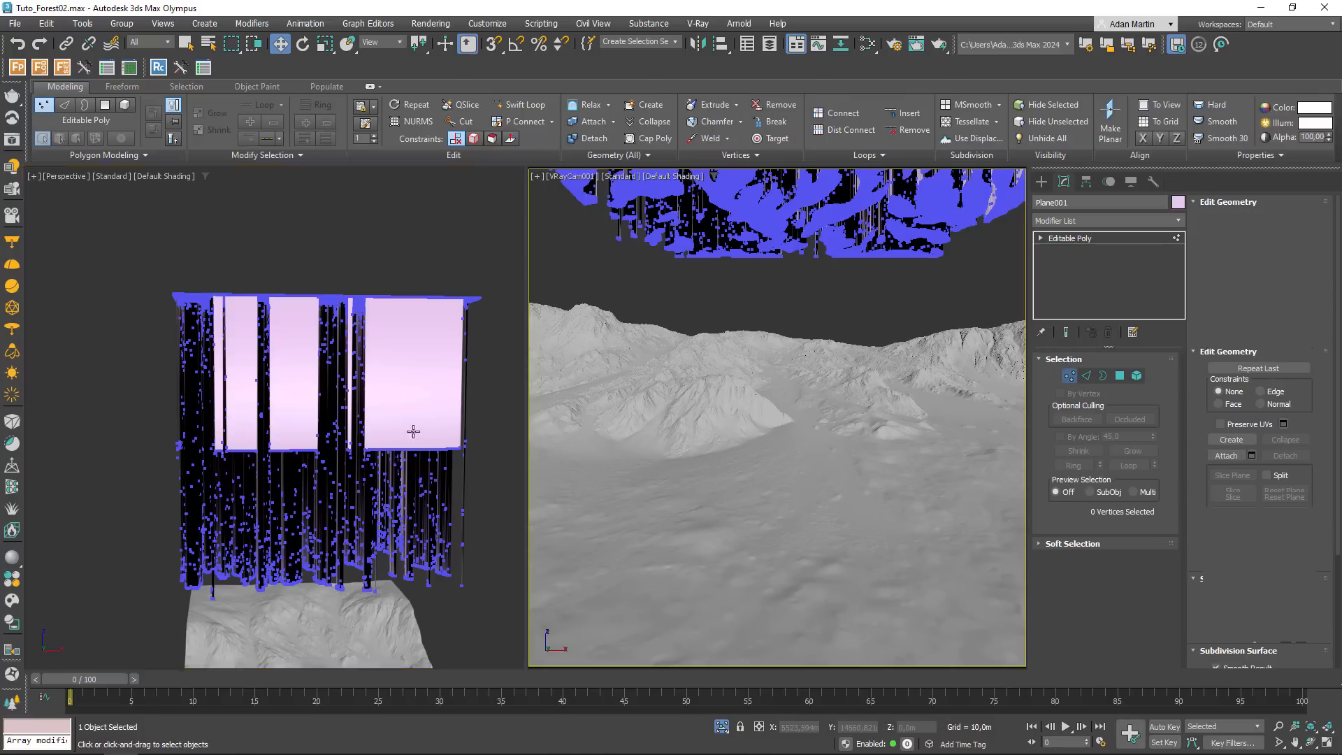
middle_click_drag(411, 428, 325, 479, "alt")
middle_click_drag(293, 521, 316, 516, "alt")
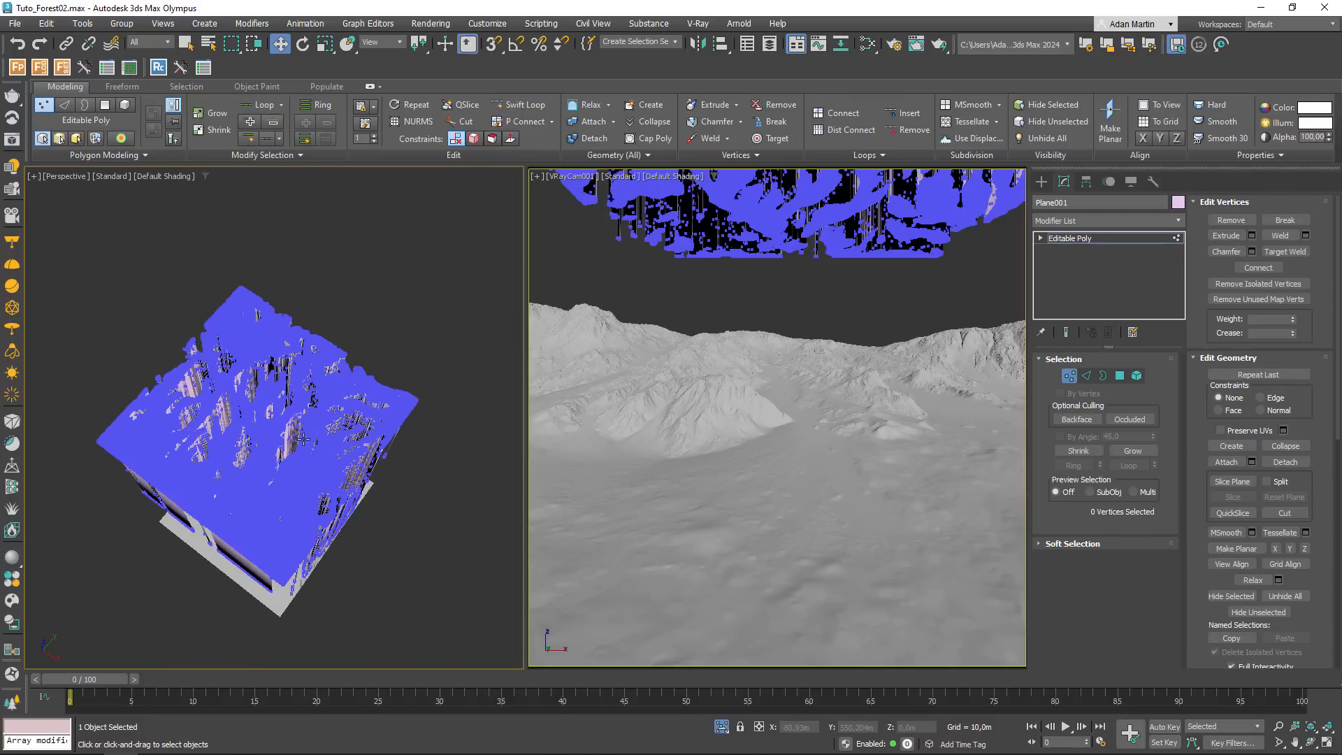
scroll(286, 399, "up", 8)
scroll(116, 466, "down", 12)
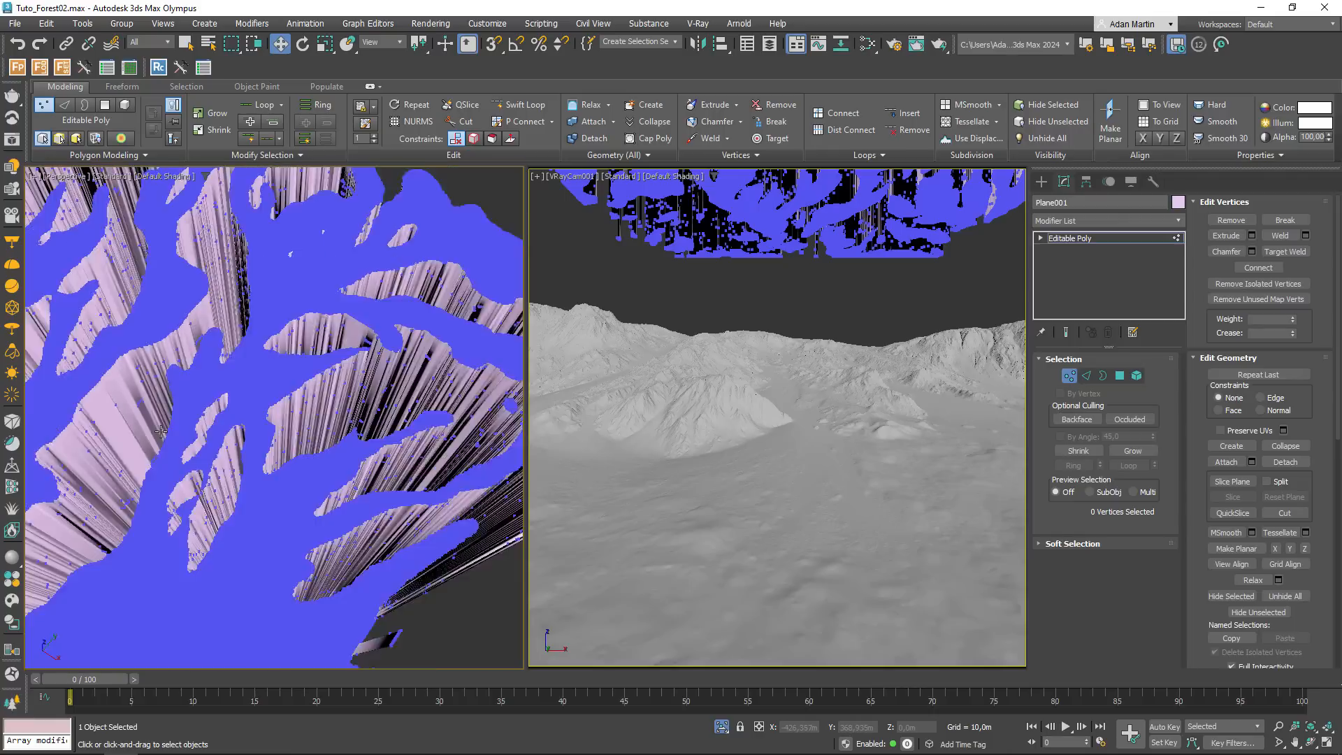
middle_click_drag(284, 455, 291, 459)
key("f")
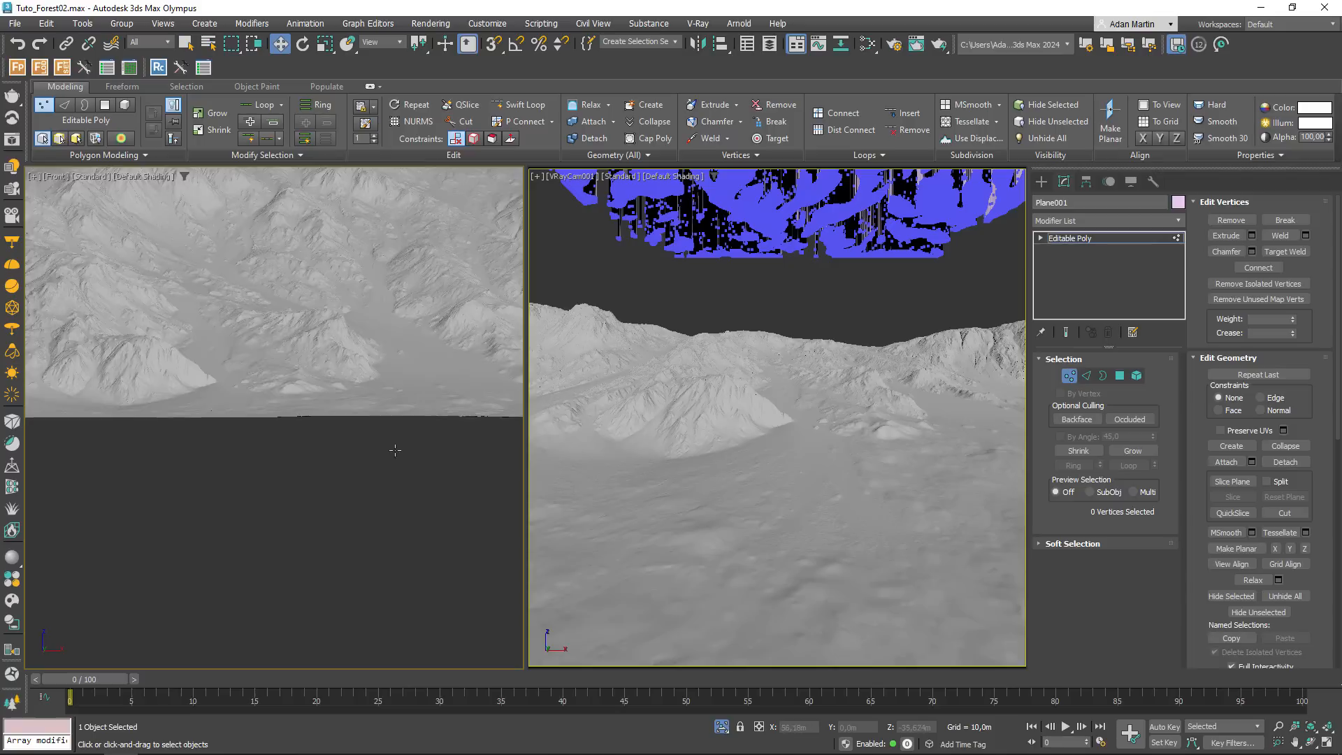
left_click_drag(479, 547, 123, 300)
key("Delete")
- Select all remaining vertices of the raised mask mesh and make them planar in Z
left_click_drag(455, 349, 79, 204)
left_click(1178, 139)
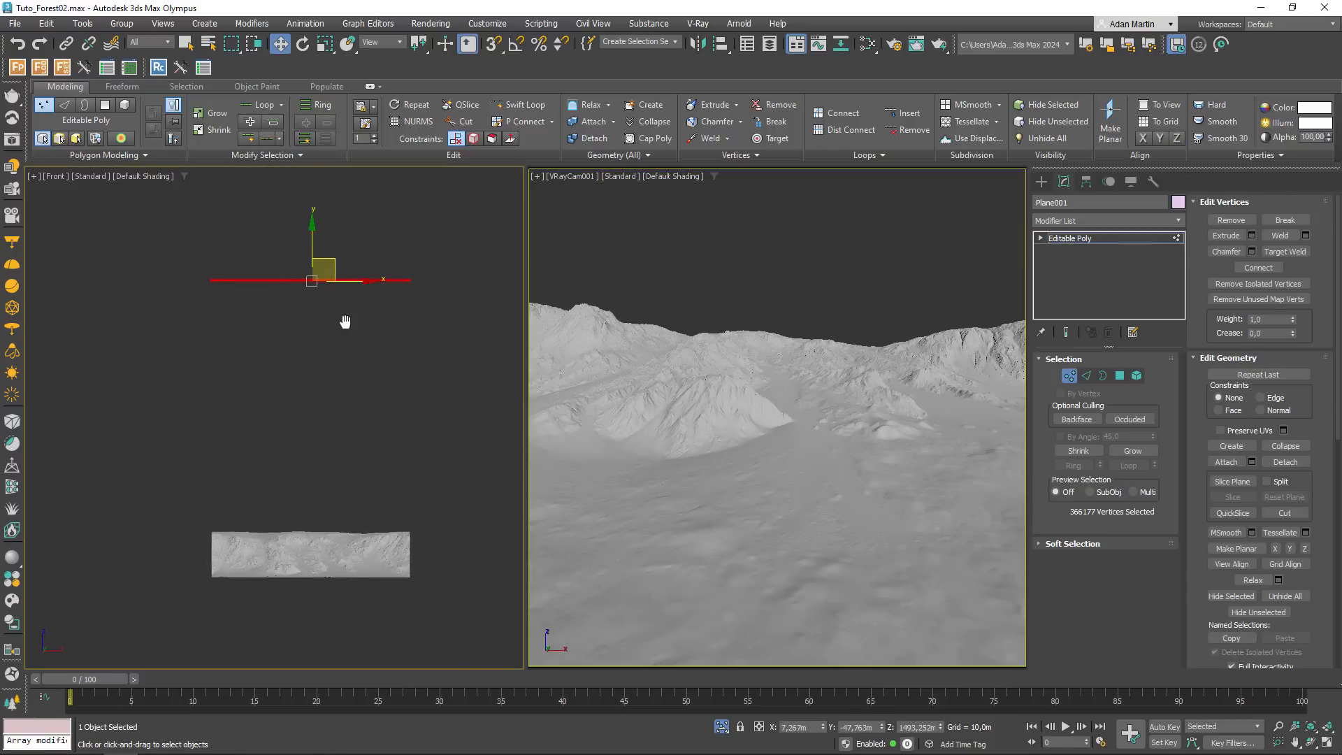
middle_click_drag(324, 300, 308, 271, "alt")
left_click(277, 605)
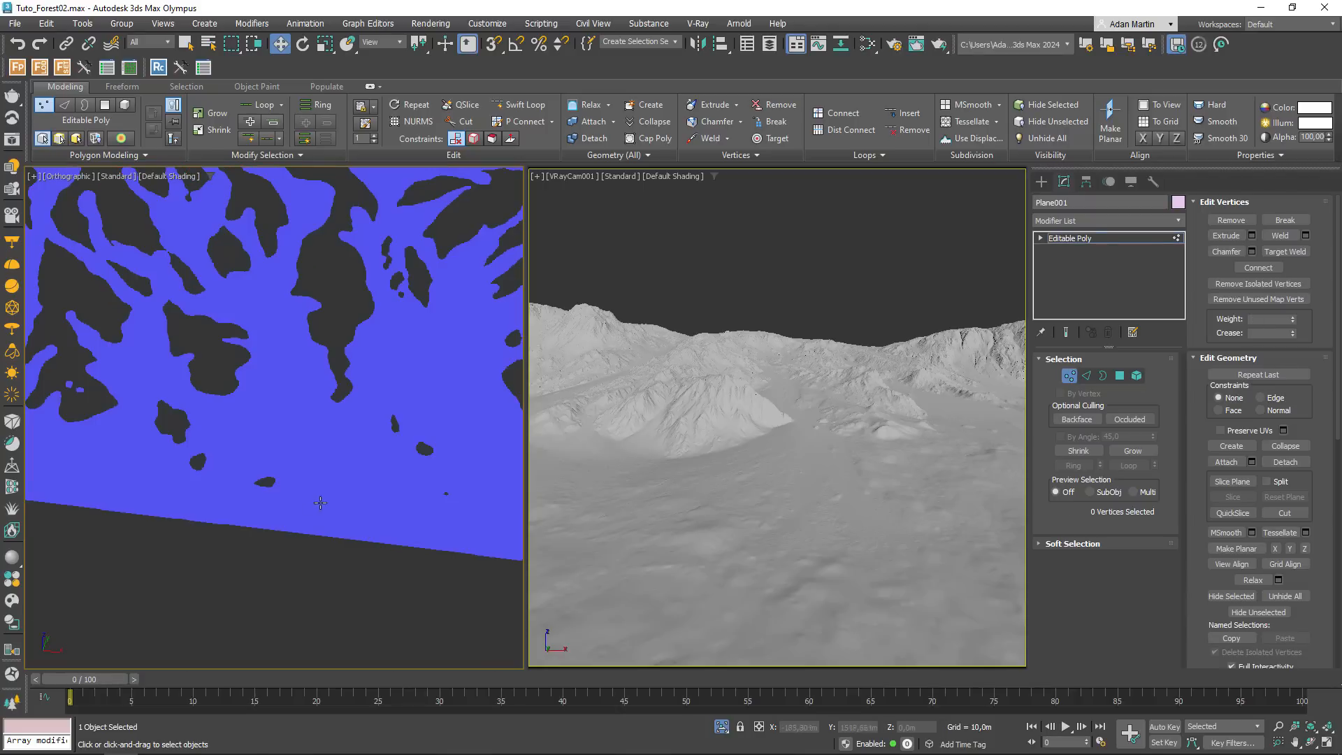
- Delete the small stray element along the mask mesh's right edge at element level
scroll(319, 501, "down", 5)
scroll(285, 413, "up", 5)
middle_click_drag(285, 413, 297, 447, "alt")
middle_click_drag(297, 448, 341, 411)
scroll(335, 424, "down", 3)
scroll(341, 411, "up", 1)
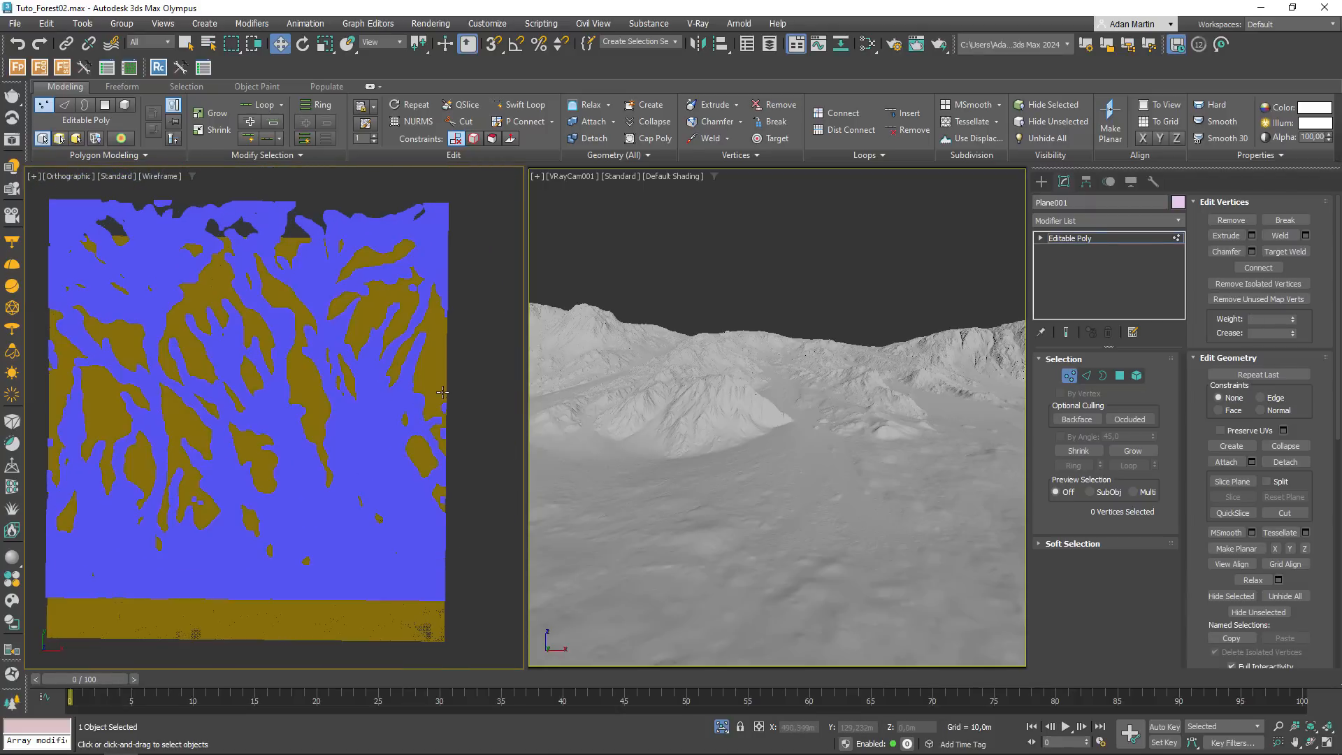
scroll(341, 409, "up", 5)
left_click(1138, 376)
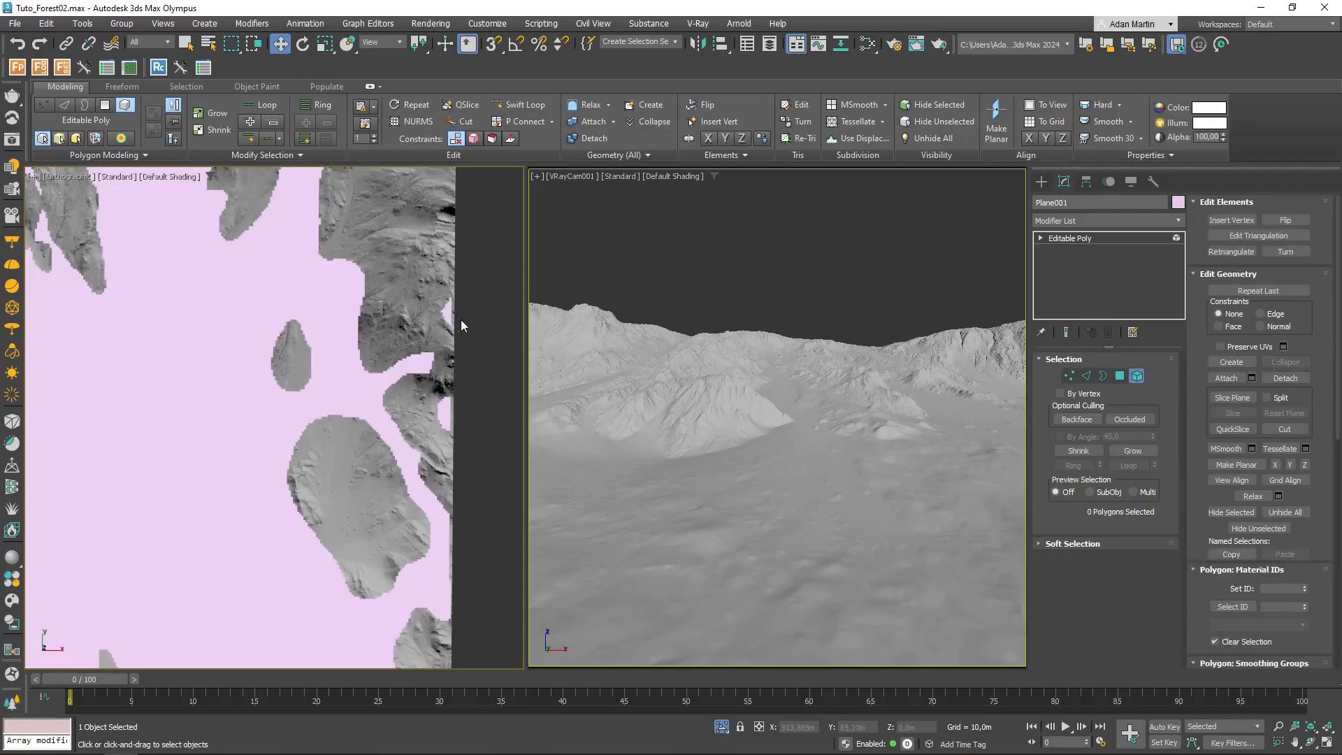
left_click(446, 407)
key("Delete")
- Select the main element of the mask mesh to check that its parts are connected, and clear the selection
scroll(450, 402, "down", 5)
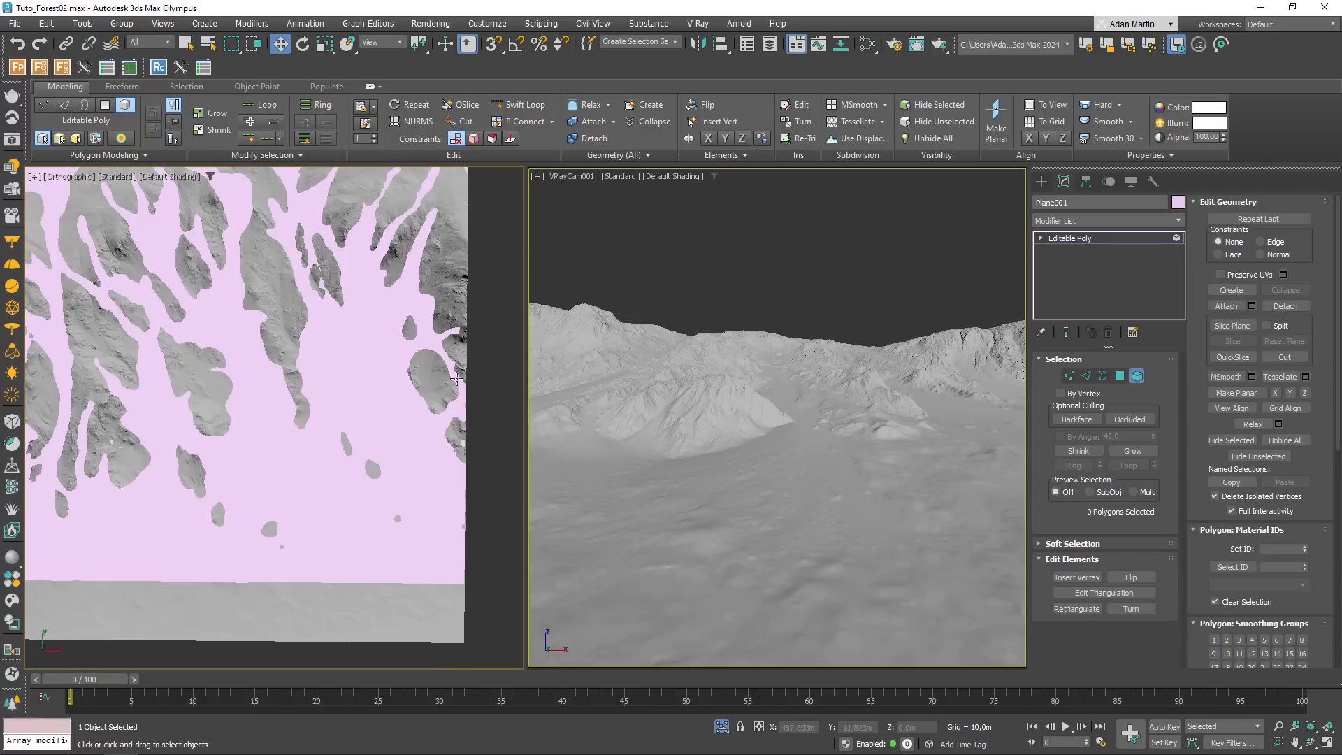
scroll(369, 408, "down", 3)
left_click(368, 409)
scroll(344, 411, "up", 4)
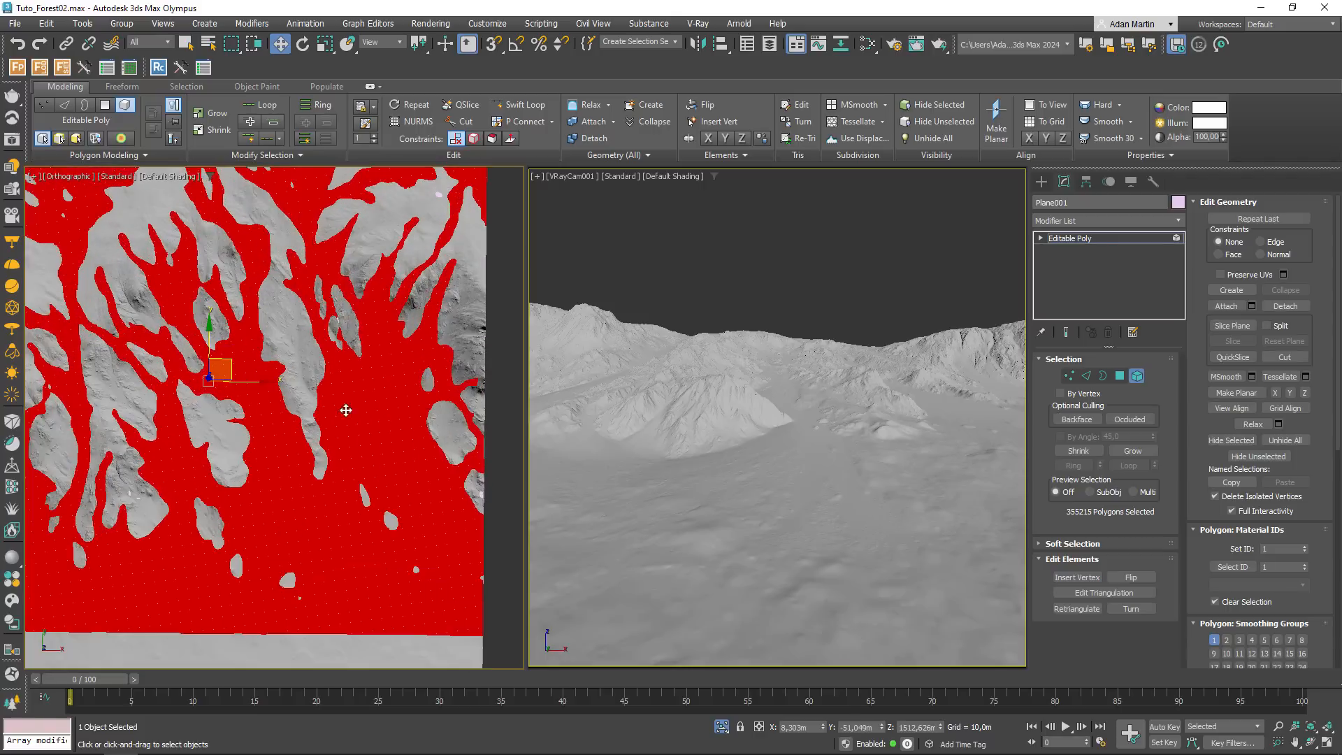
middle_click_drag(232, 428, 300, 444)
scroll(300, 445, "down", 3)
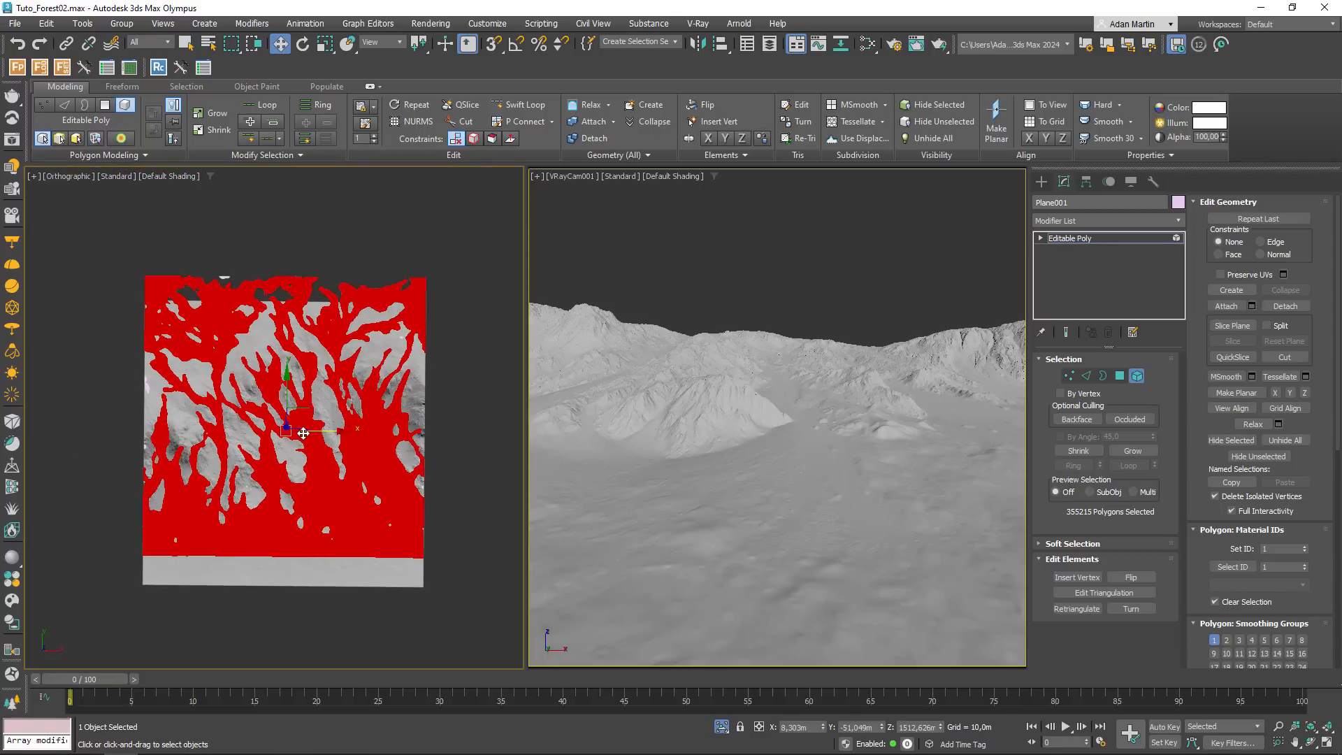
left_click(302, 433, "alt")
key("ctrl+d")
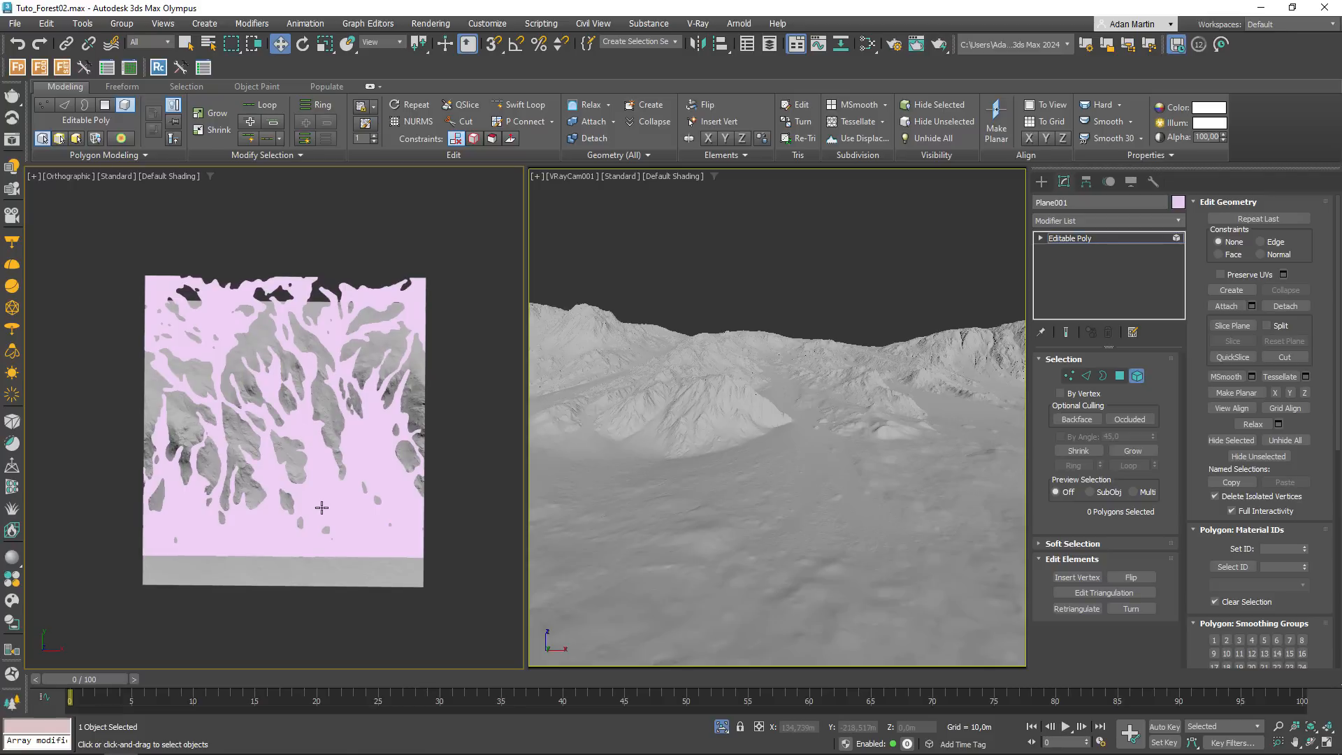
- Select the borders of the tiny isolated holes in the lower part of the mask mesh
scroll(298, 538, "up", 5)
key("3")
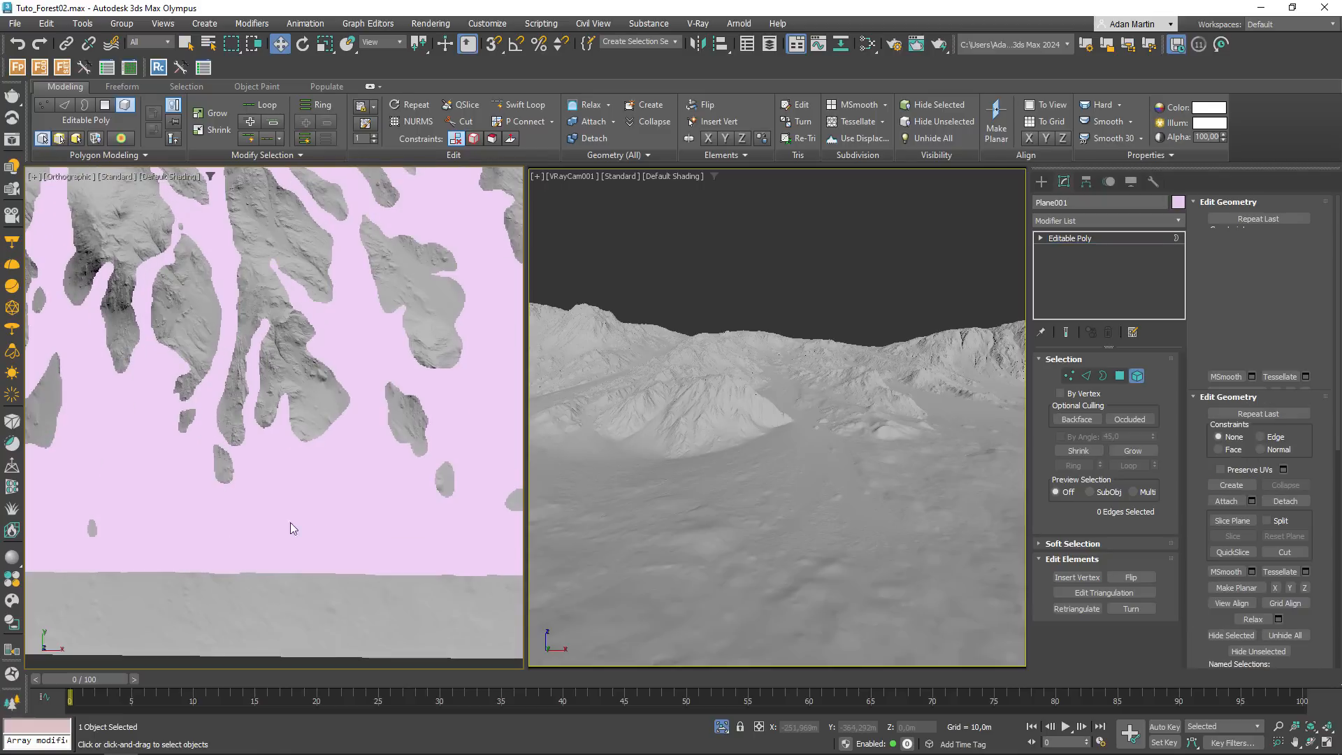
scroll(255, 530, "down", 2)
scroll(244, 553, "up", 3)
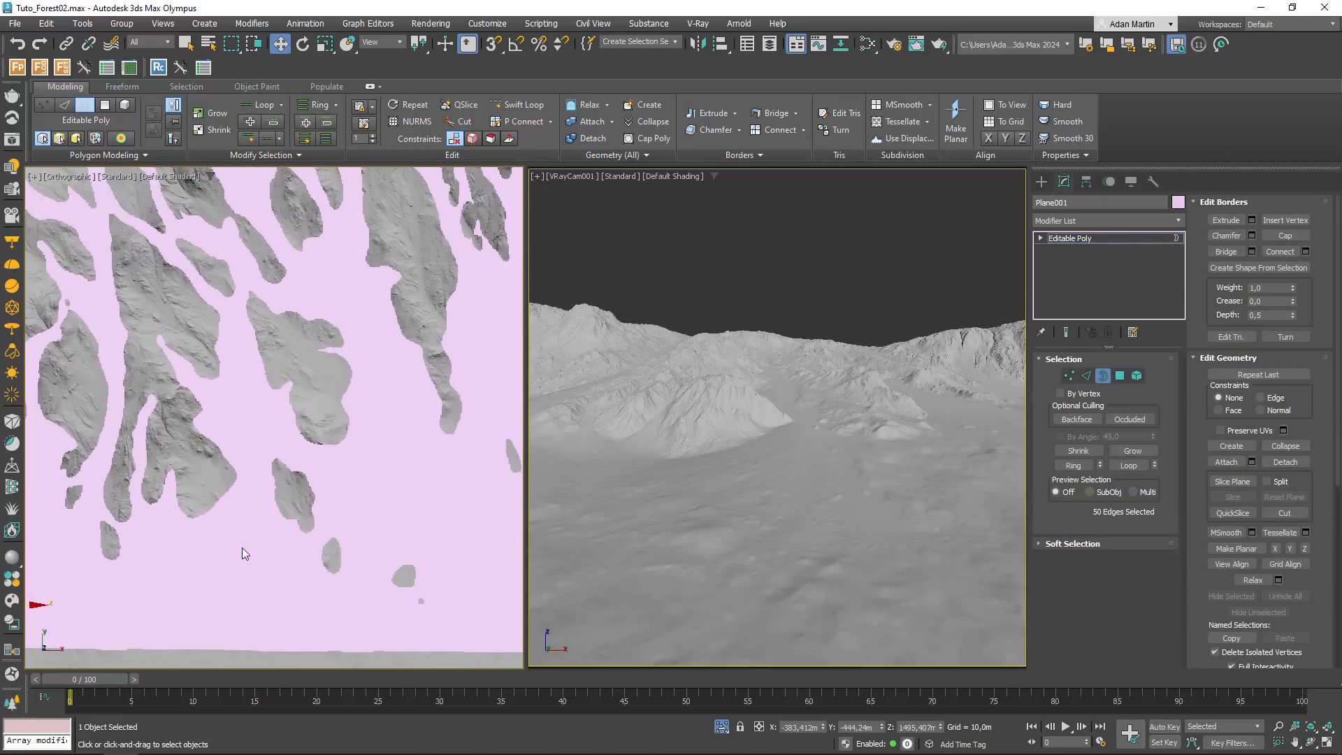
left_click(425, 600, "ctrl")
scroll(383, 545, "down", 2)
middle_click_drag(383, 546, 206, 560)
left_click(350, 577, "ctrl")
scroll(378, 374, "up", 4)
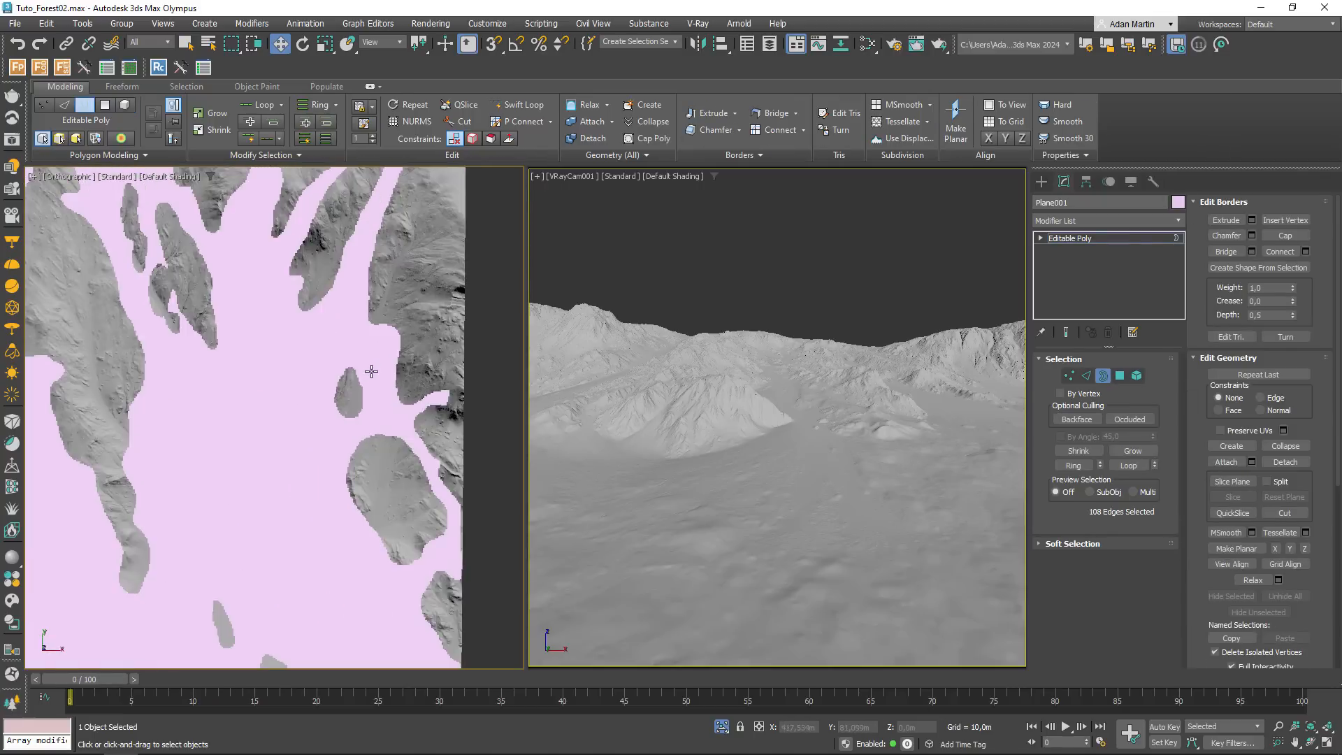
- Add the tiny holes in the upper part of the mesh to the border selection and cap all selected holes
scroll(372, 371, "down", 5)
middle_click_drag(371, 371, 427, 497)
scroll(321, 326, "up", 4)
left_click(321, 316, "ctrl")
left_click(310, 367, "ctrl")
middle_click_drag(234, 335, 235, 342)
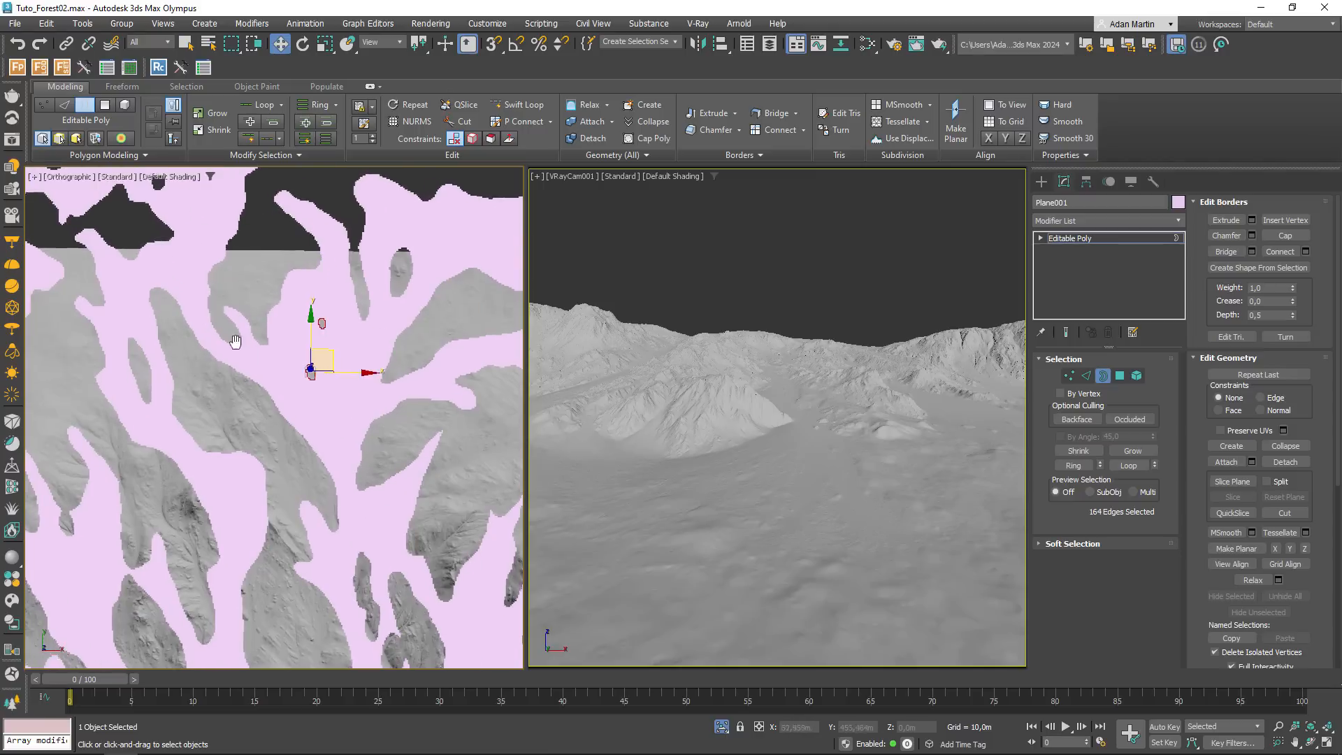
scroll(236, 342, "down", 5)
left_click(90, 419, "ctrl")
scroll(313, 458, "up", 4)
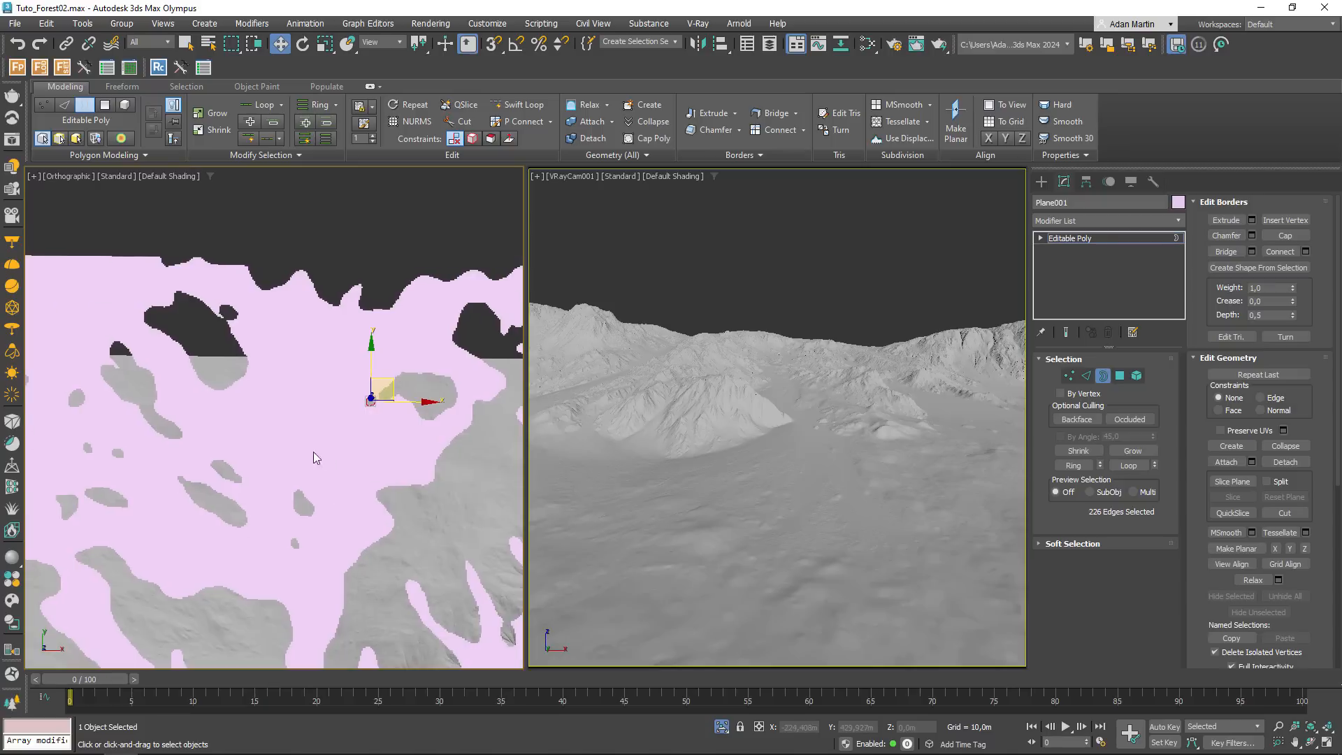
left_click(295, 544, "ctrl")
left_click(118, 452, "ctrl")
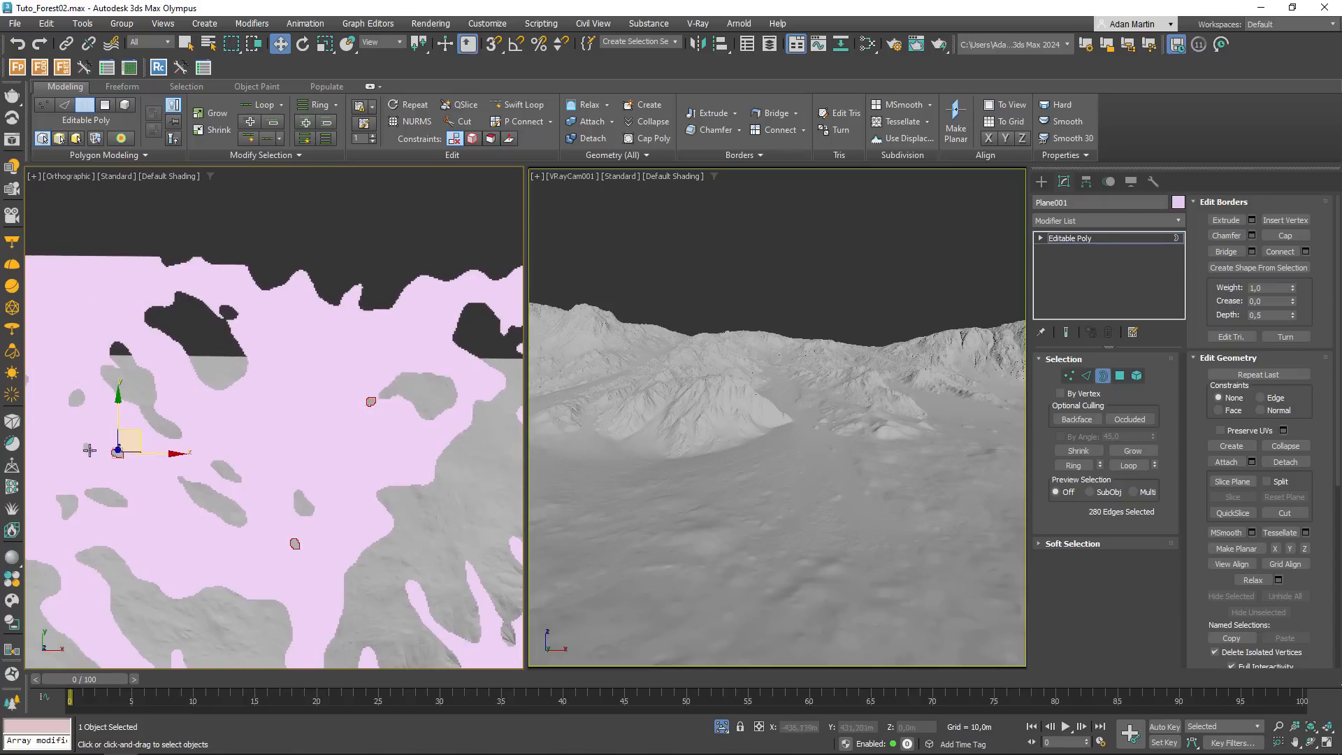
right_click(175, 484)
left_click(140, 497)
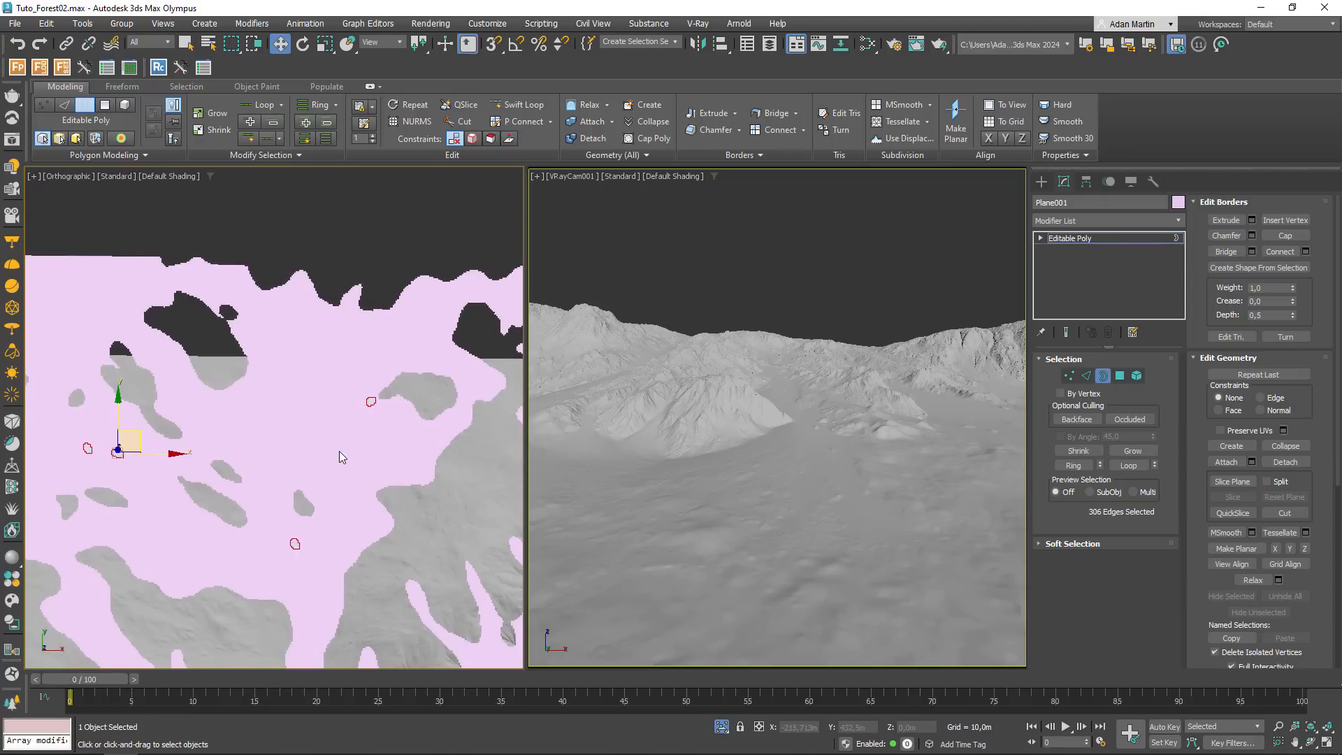
- Delete the thin spur of polygons between the two adjoining holes near the mesh's upper edge, one polygon at a time
left_click(299, 505)
scroll(308, 490, "down", 3)
scroll(363, 518, "up", 6)
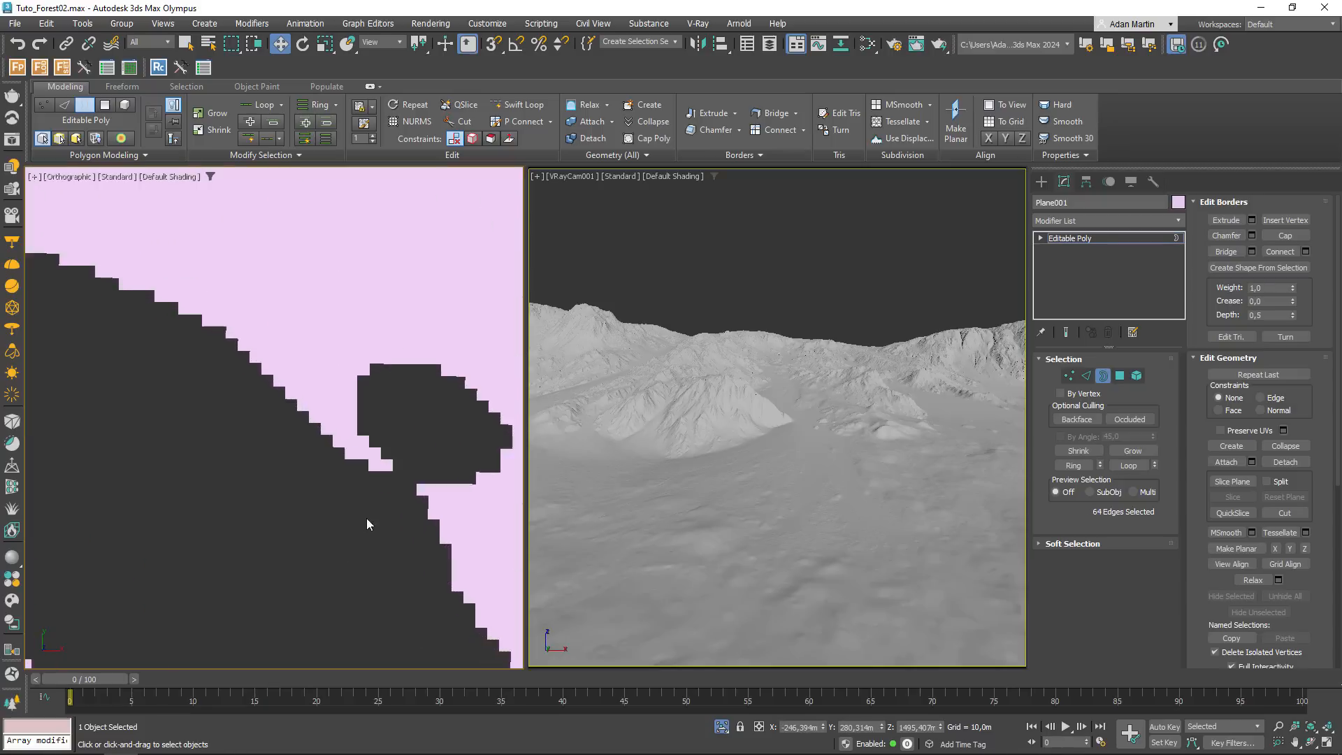
scroll(378, 489, "up", 2)
left_click(1119, 376)
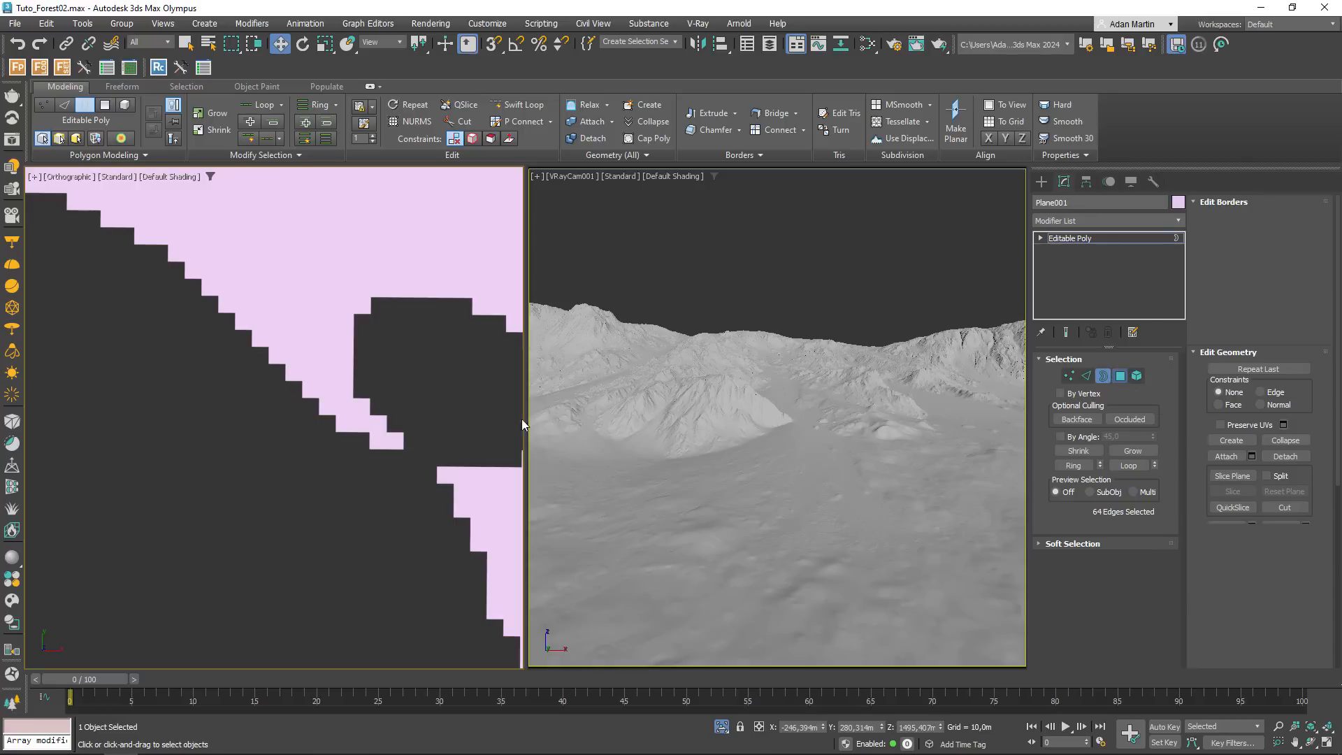
left_click(377, 439)
key("Delete")
left_click(380, 423)
key("Delete")
left_click(361, 408)
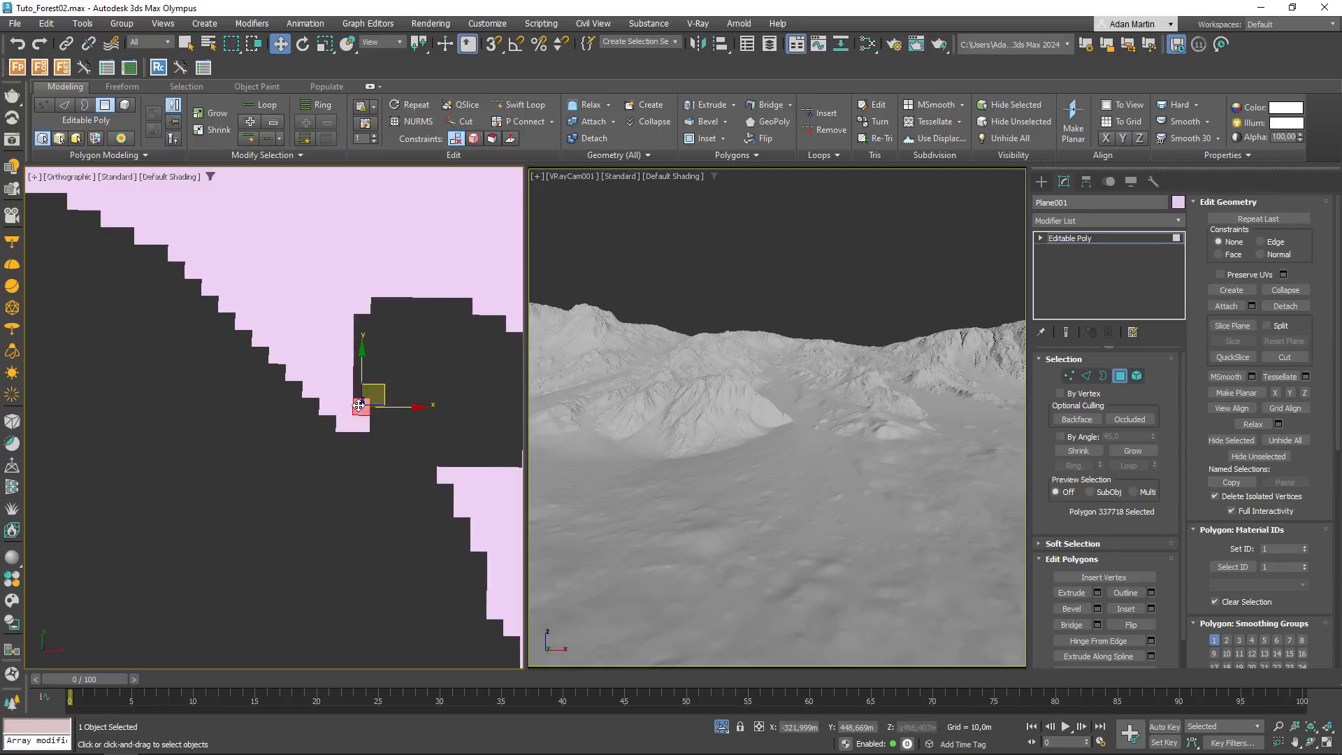
key("Delete")
left_click(361, 424)
key("Delete")
left_click(343, 424)
key("Delete")
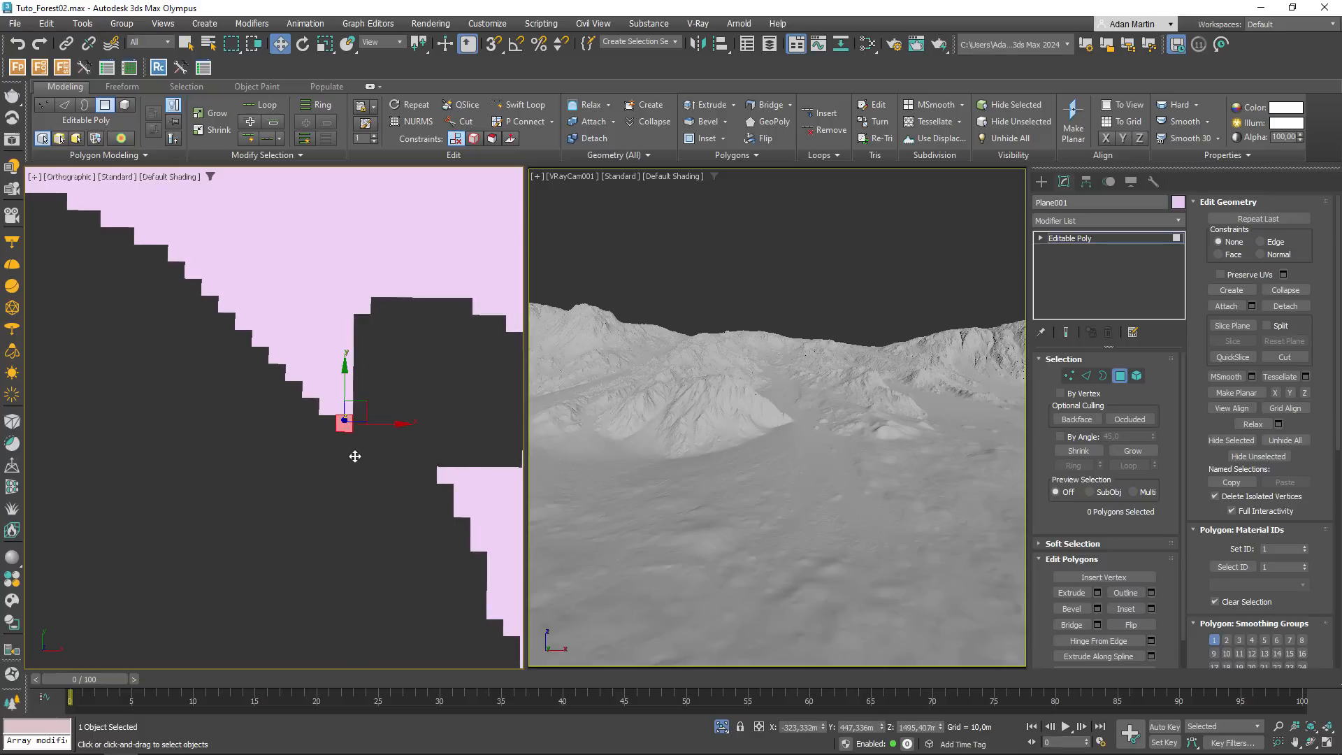
- Examine the whole mask mesh from above for leftover holes or stray pieces, and leave polygon editing
scroll(358, 442, "down", 10)
middle_click_drag(358, 442, 173, 299)
scroll(344, 383, "down", 3)
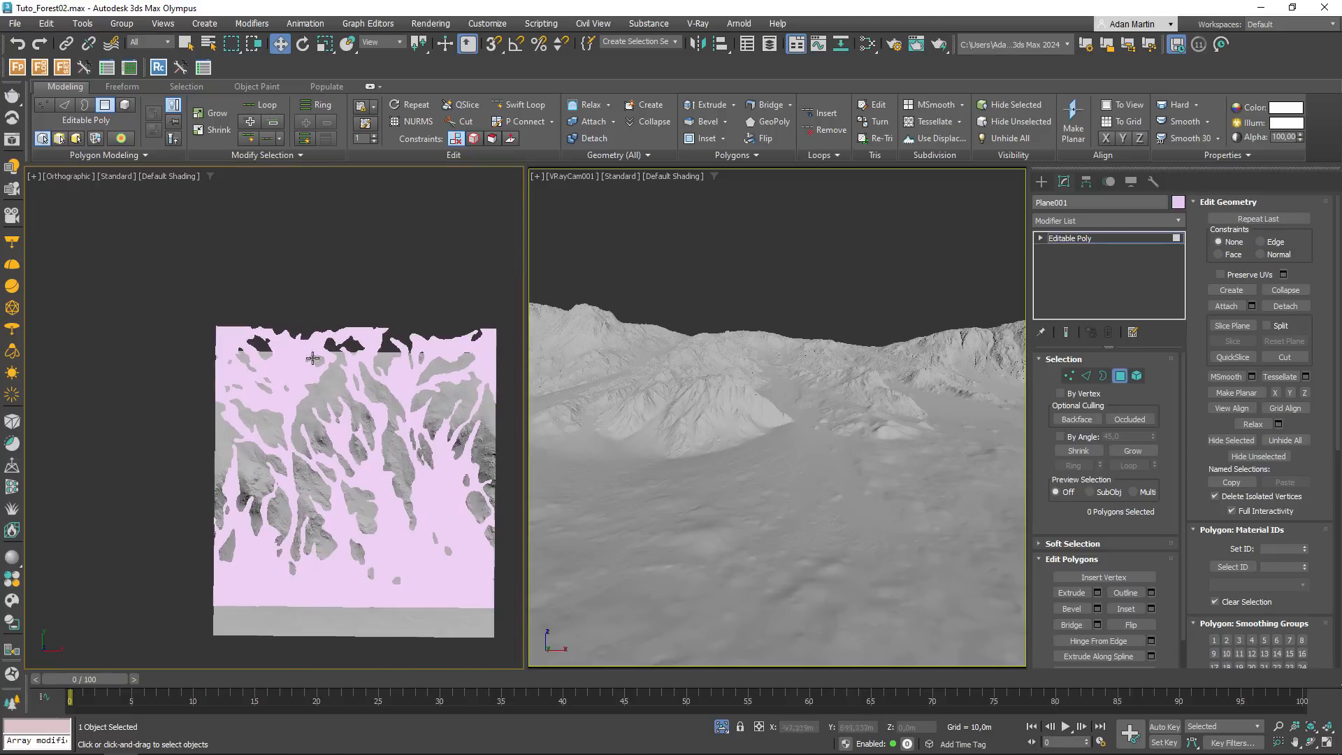
middle_click_drag(406, 394, 304, 333)
scroll(156, 512, "up", 4)
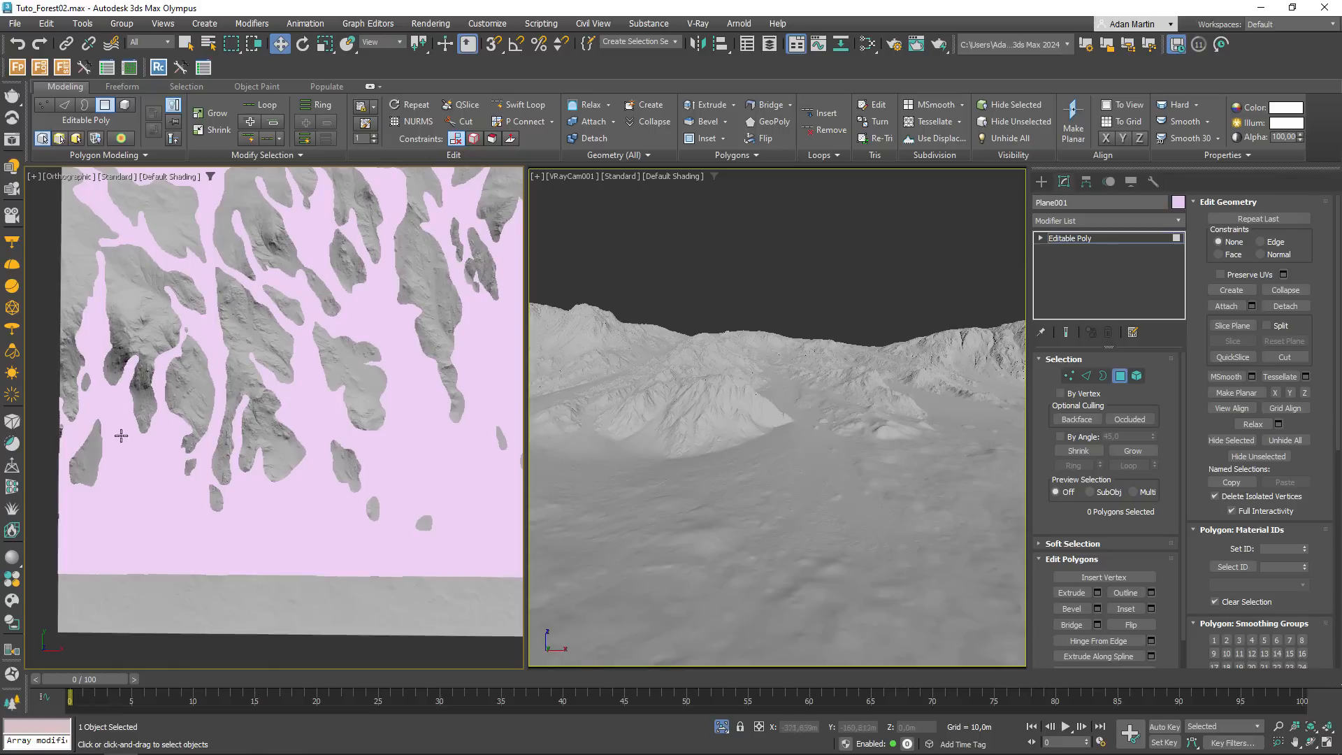
middle_click_drag(123, 439, 220, 446)
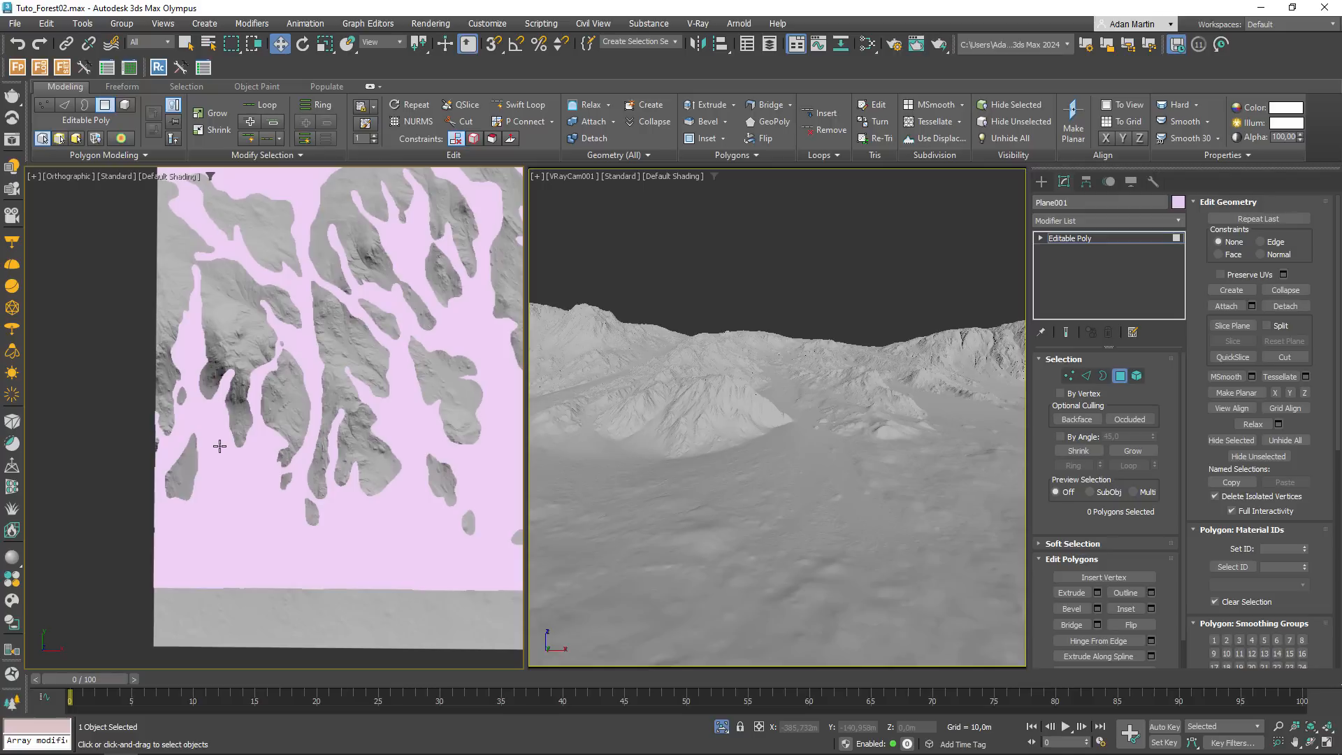
middle_click_drag(451, 362, 330, 388)
scroll(313, 349, "up", 5)
scroll(314, 351, "down", 7)
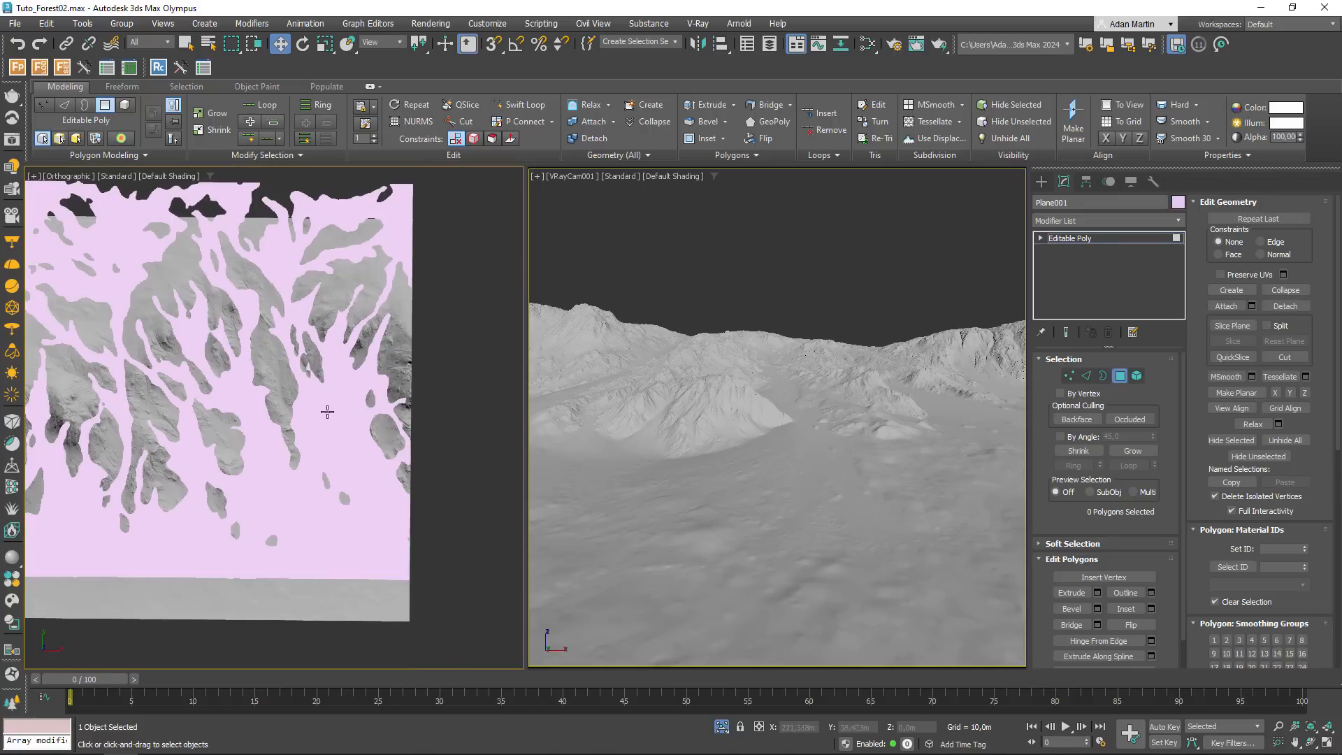
middle_click_drag(303, 433, 379, 472)
left_click(1120, 375)
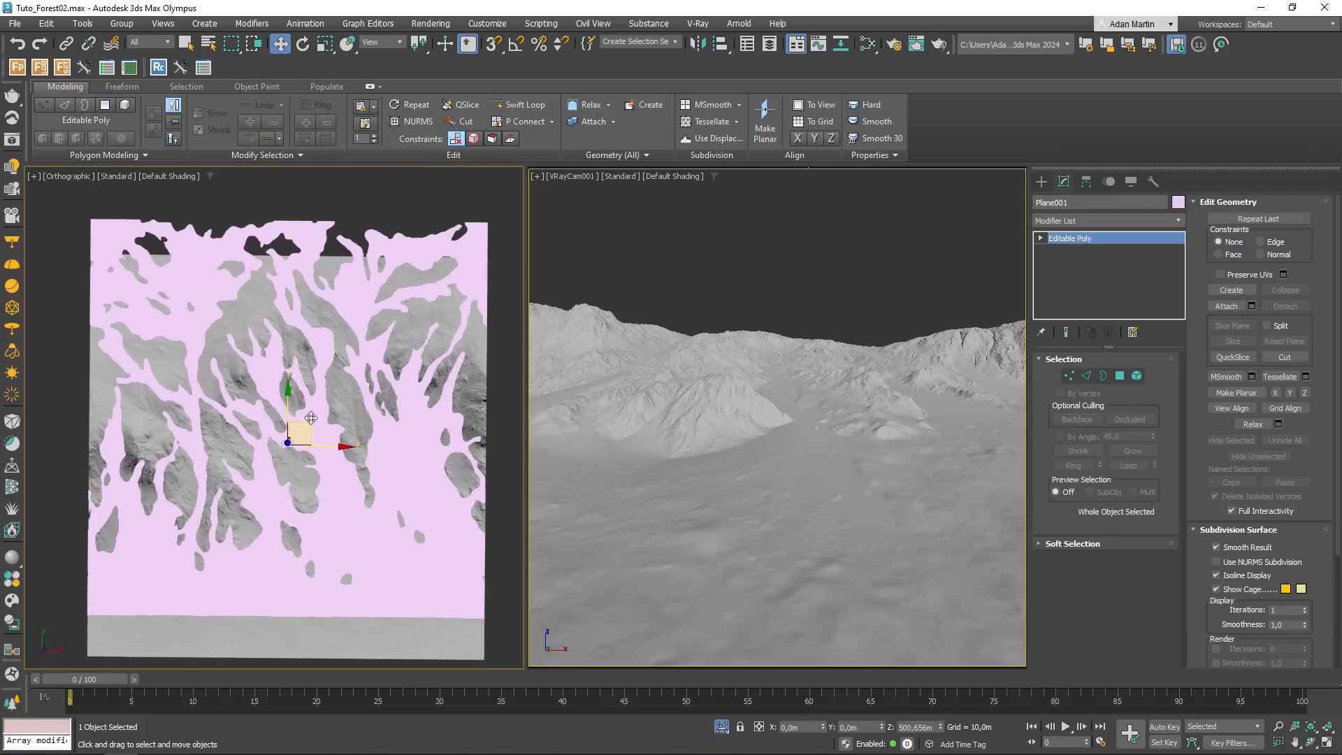
- Select all open borders of the mask mesh and create a linear shape from them
middle_click_drag(308, 430, 344, 432, "alt")
middle_click_drag(345, 465, 340, 366)
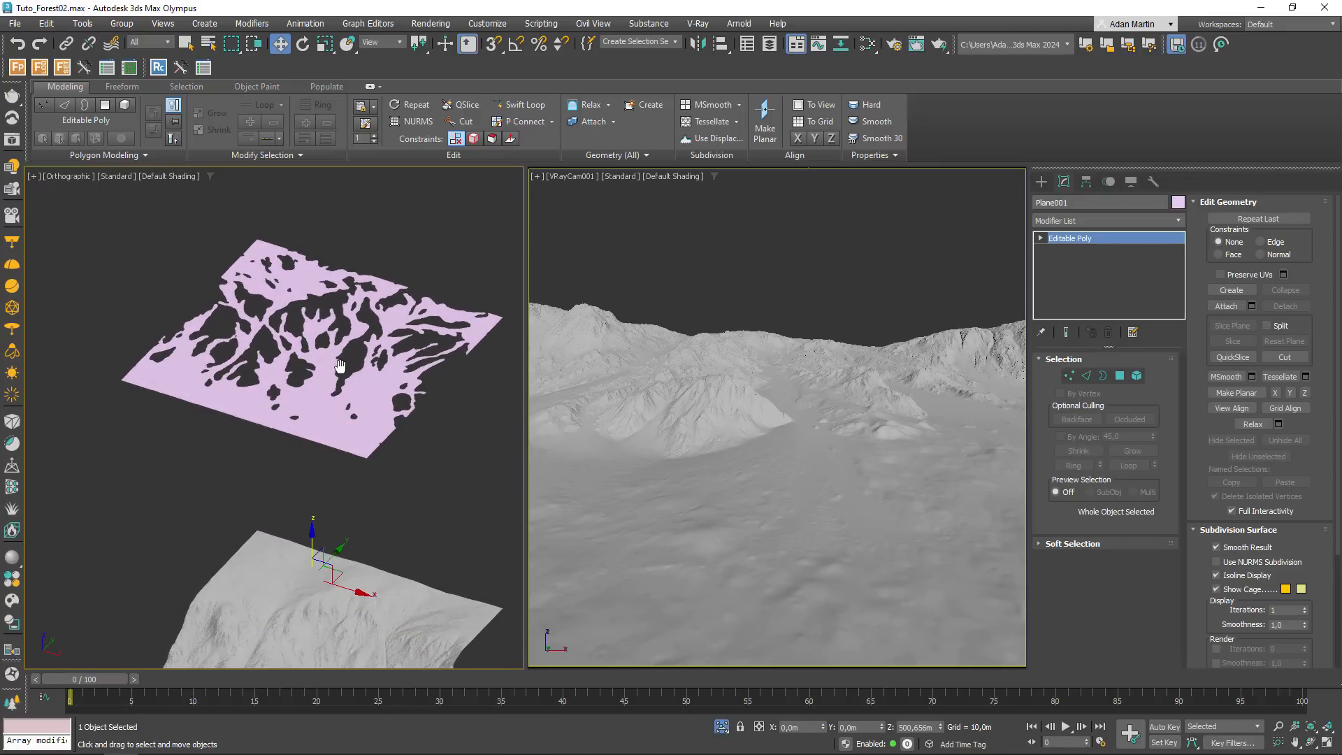
left_click(1103, 376)
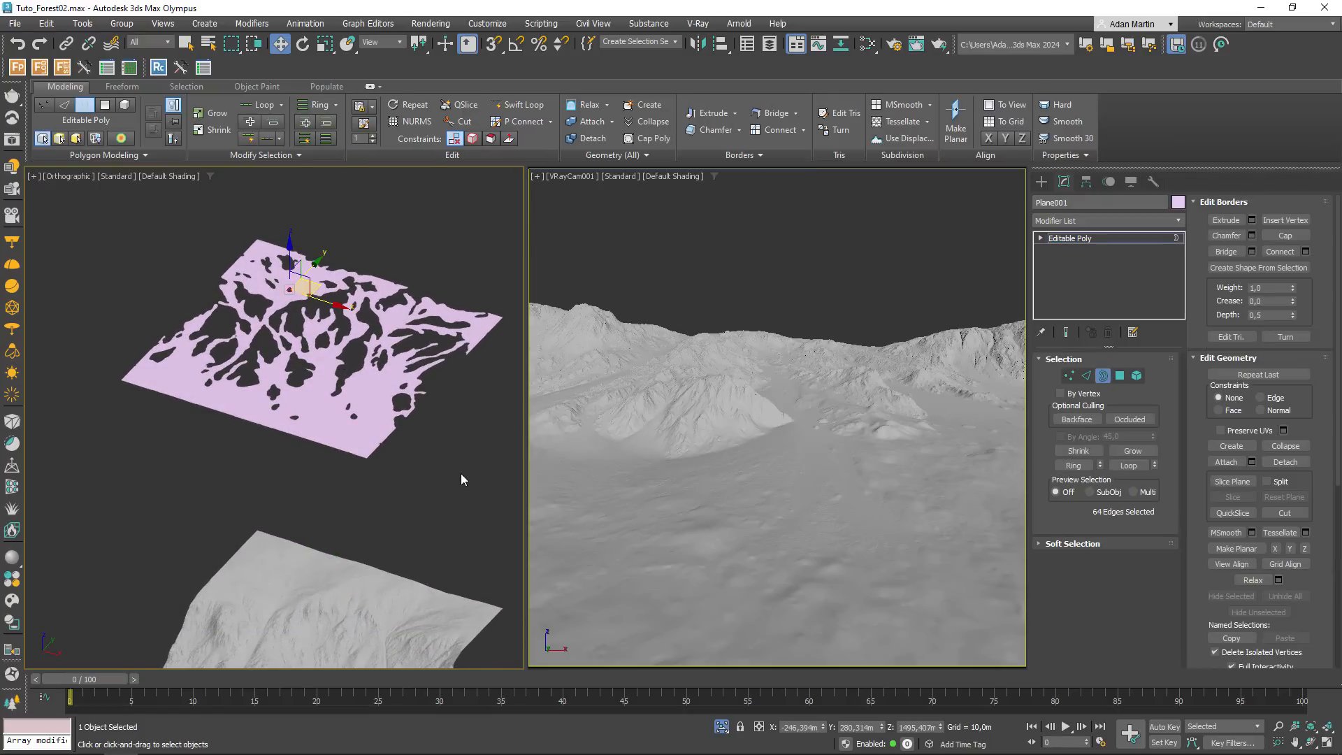
key("ctrl+a")
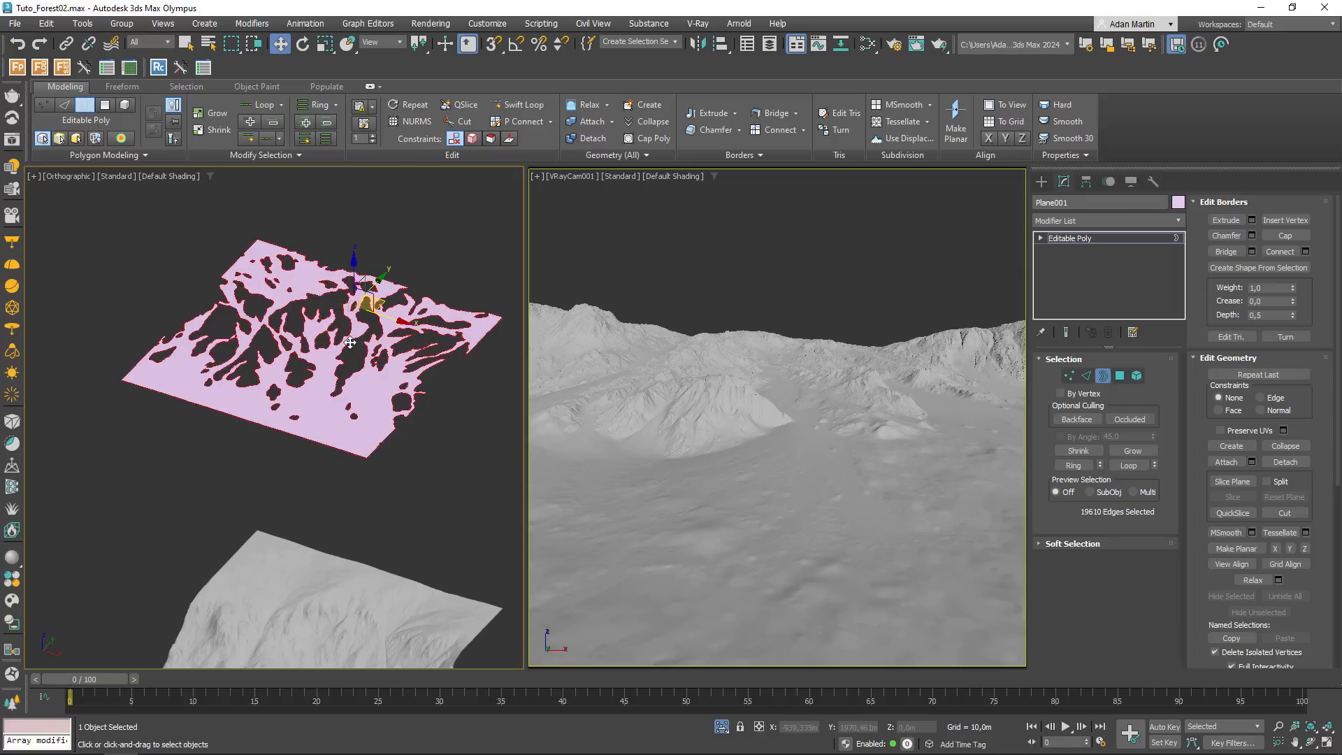
left_click(1304, 273)
left_click(686, 385)
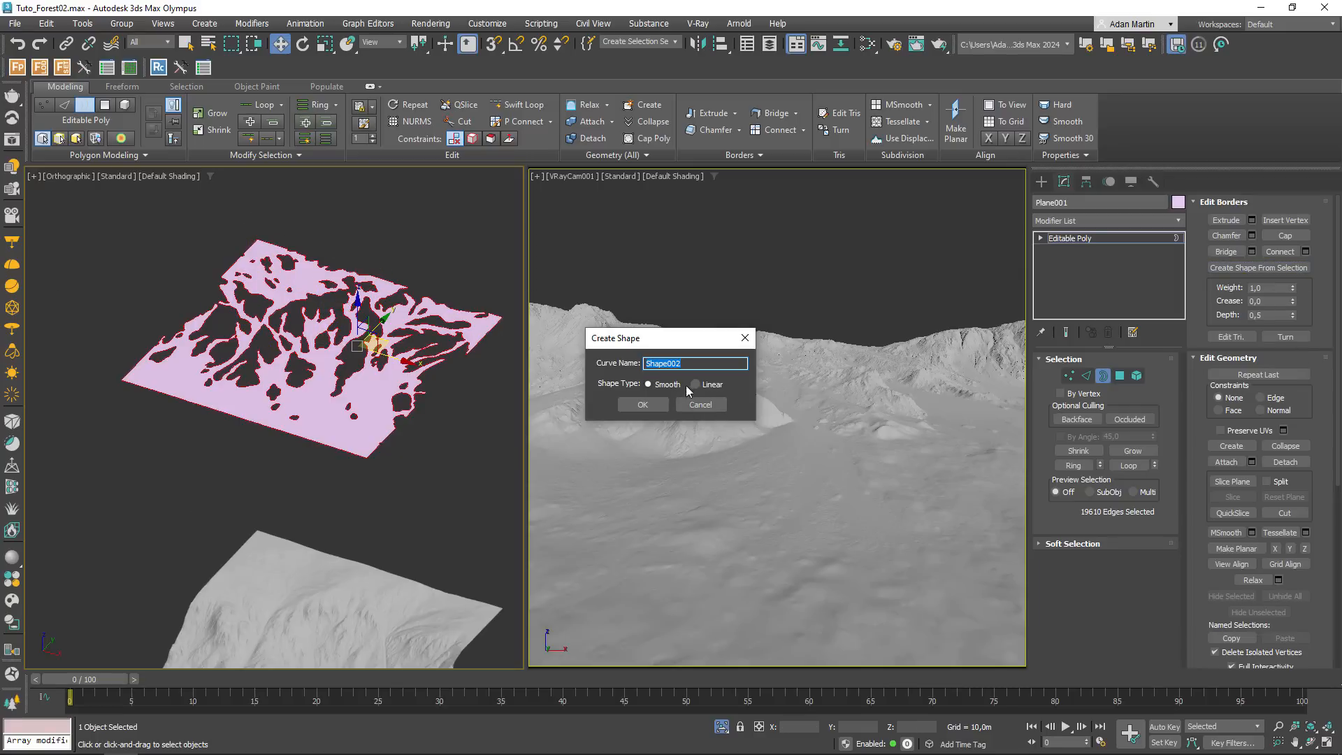
left_click(636, 407)
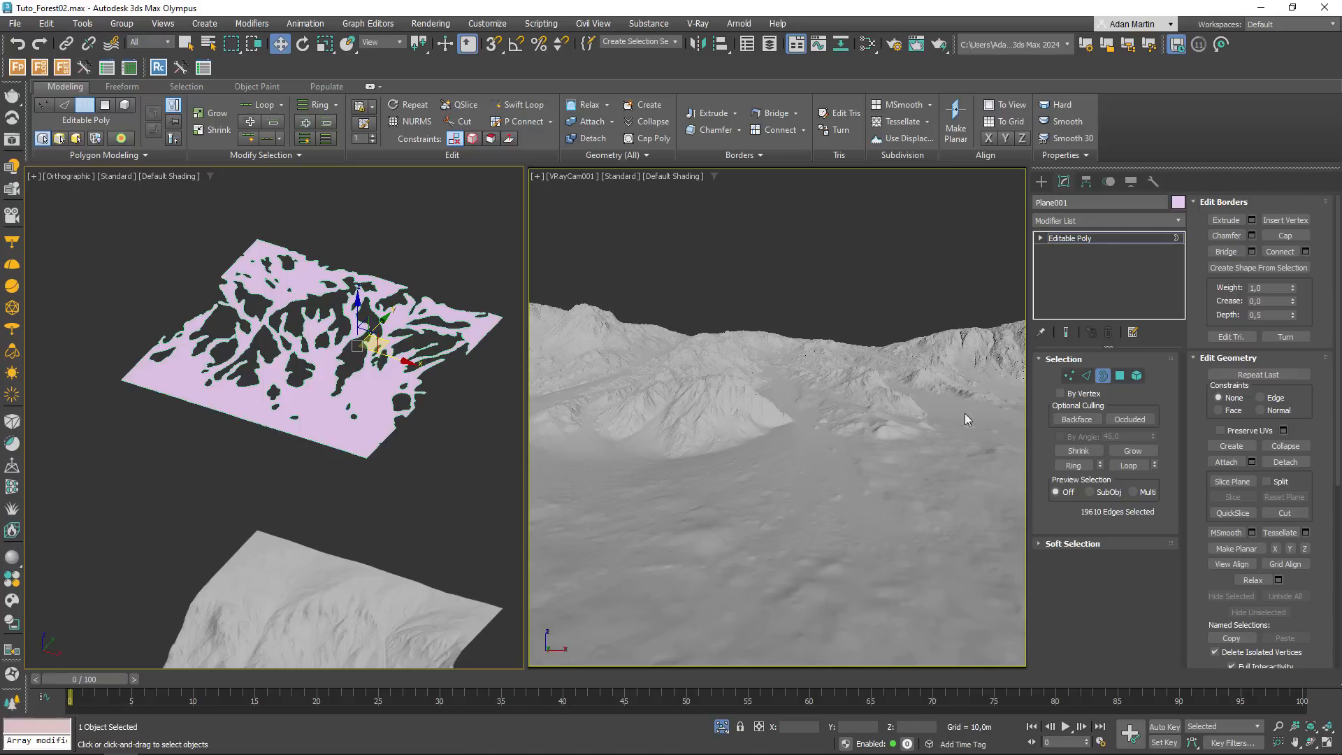
- Leave border editing, hide the mask mesh and select the newly extracted outline shape
key("3")
right_click(375, 385)
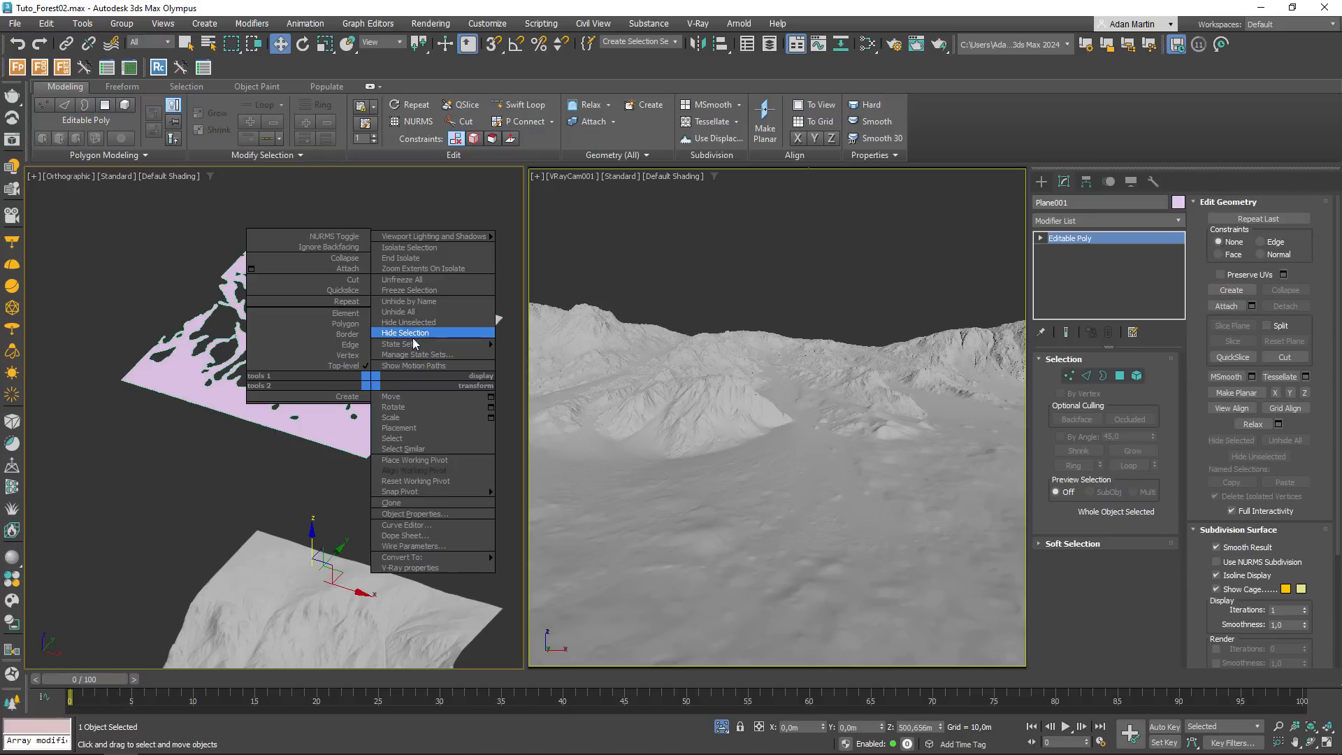
left_click(486, 317)
left_click(395, 410)
- Examine the outline shape up close, including the density of its vertices, and compare its position with the terrain
middle_click_drag(395, 411, 427, 485, "alt")
scroll(384, 316, "up", 6)
scroll(408, 423, "down", 8)
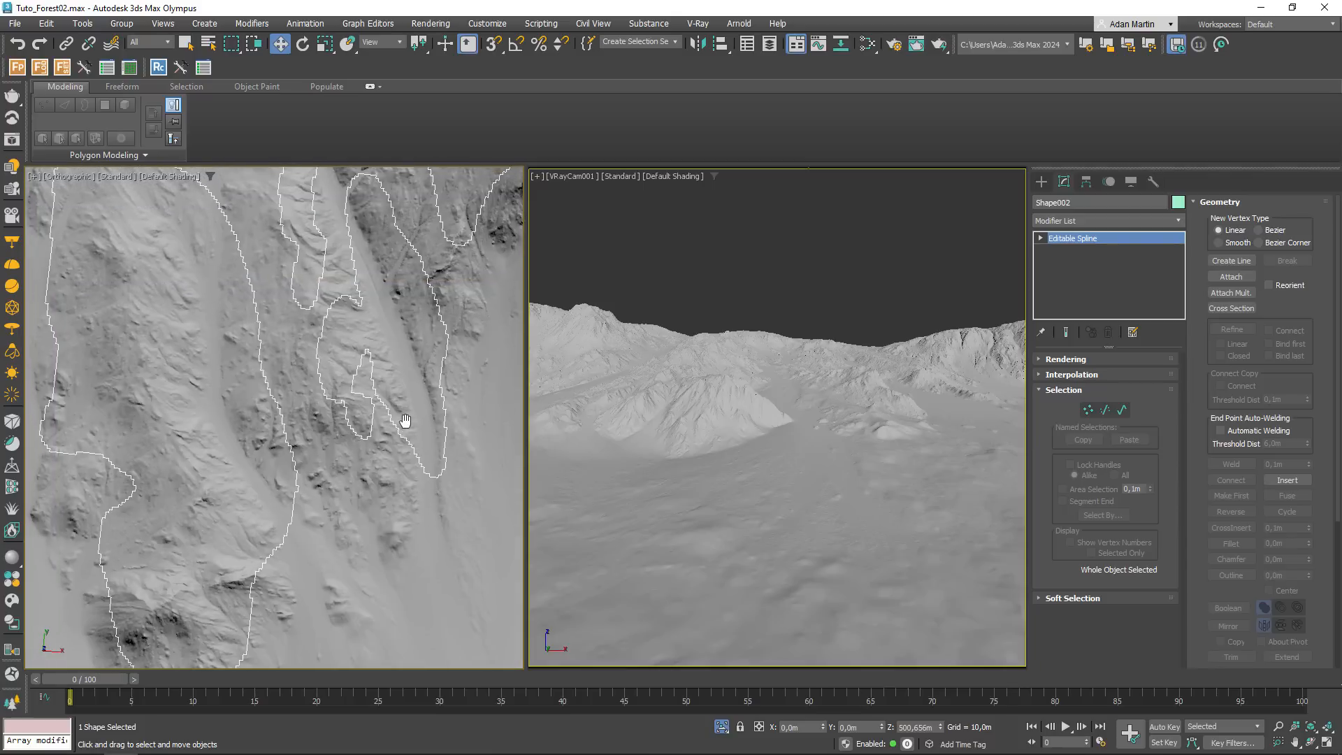
scroll(464, 279, "up", 10)
scroll(399, 236, "up", 5)
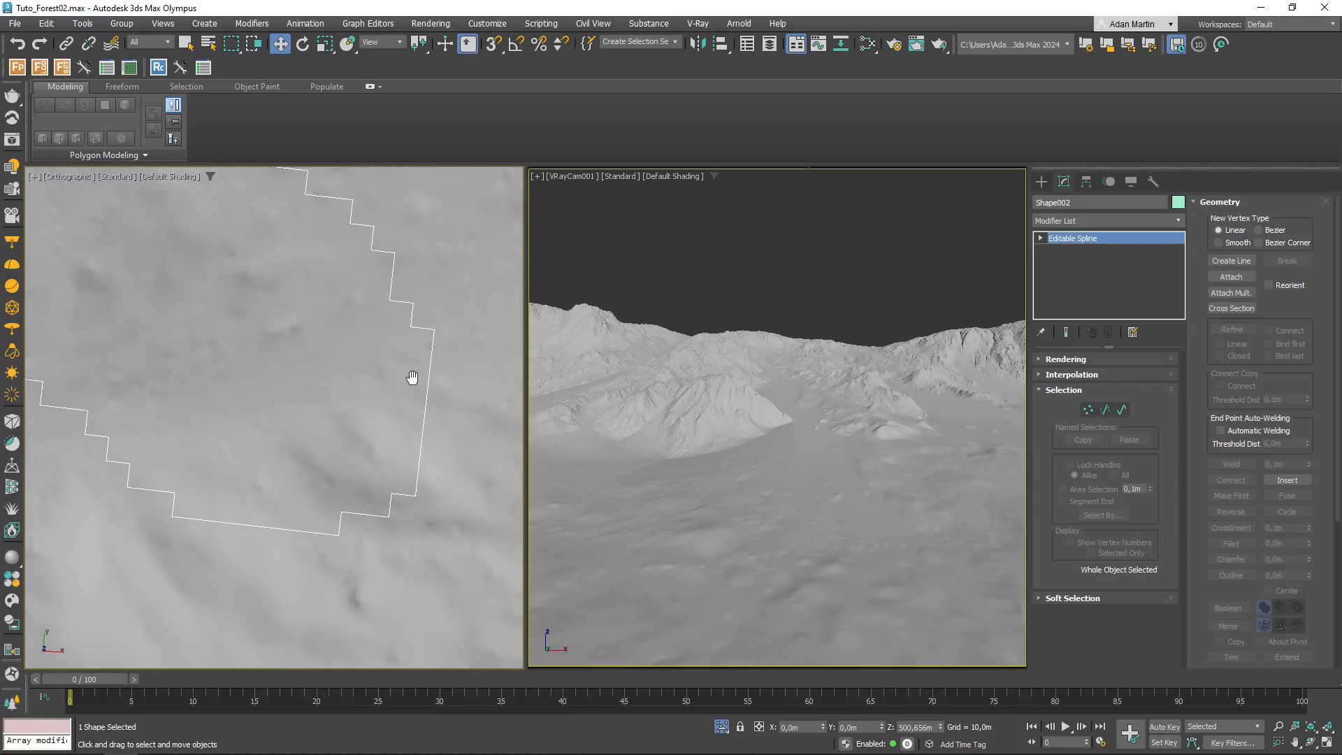
scroll(413, 377, "up", 1)
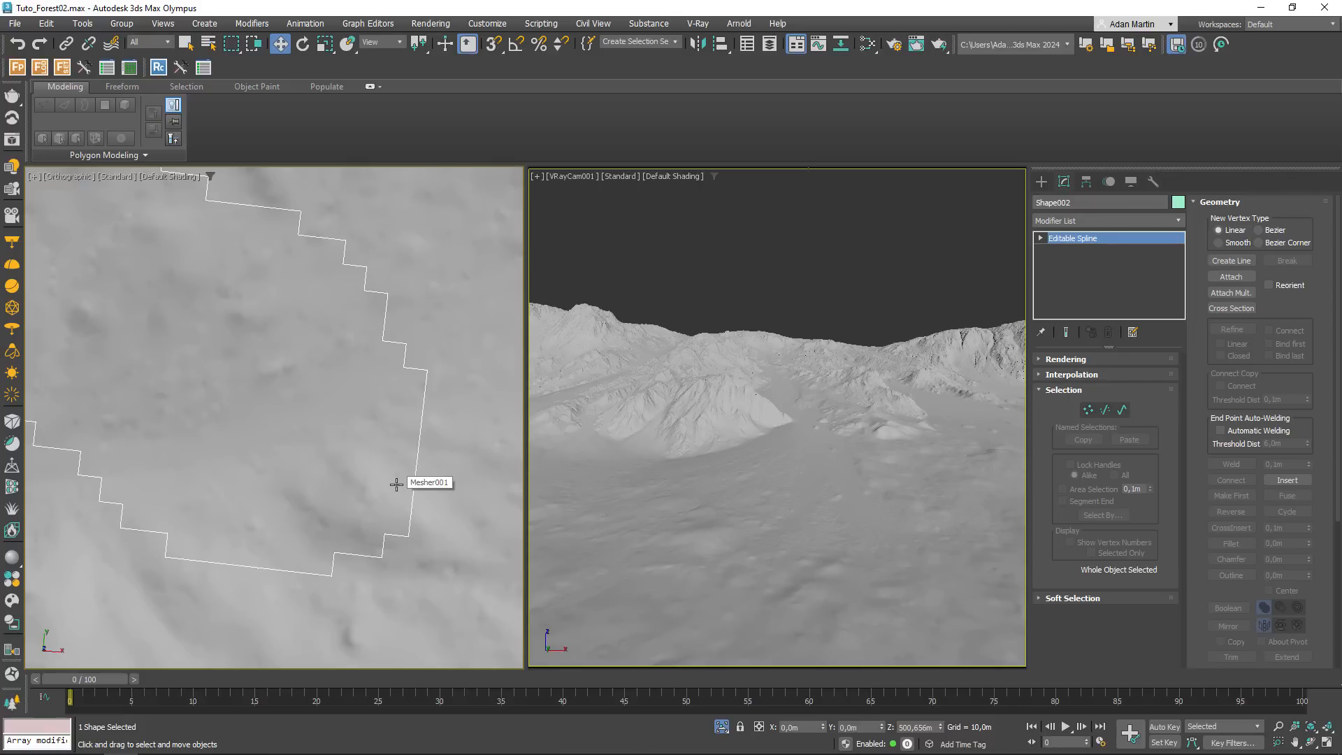
scroll(408, 466, "down", 4)
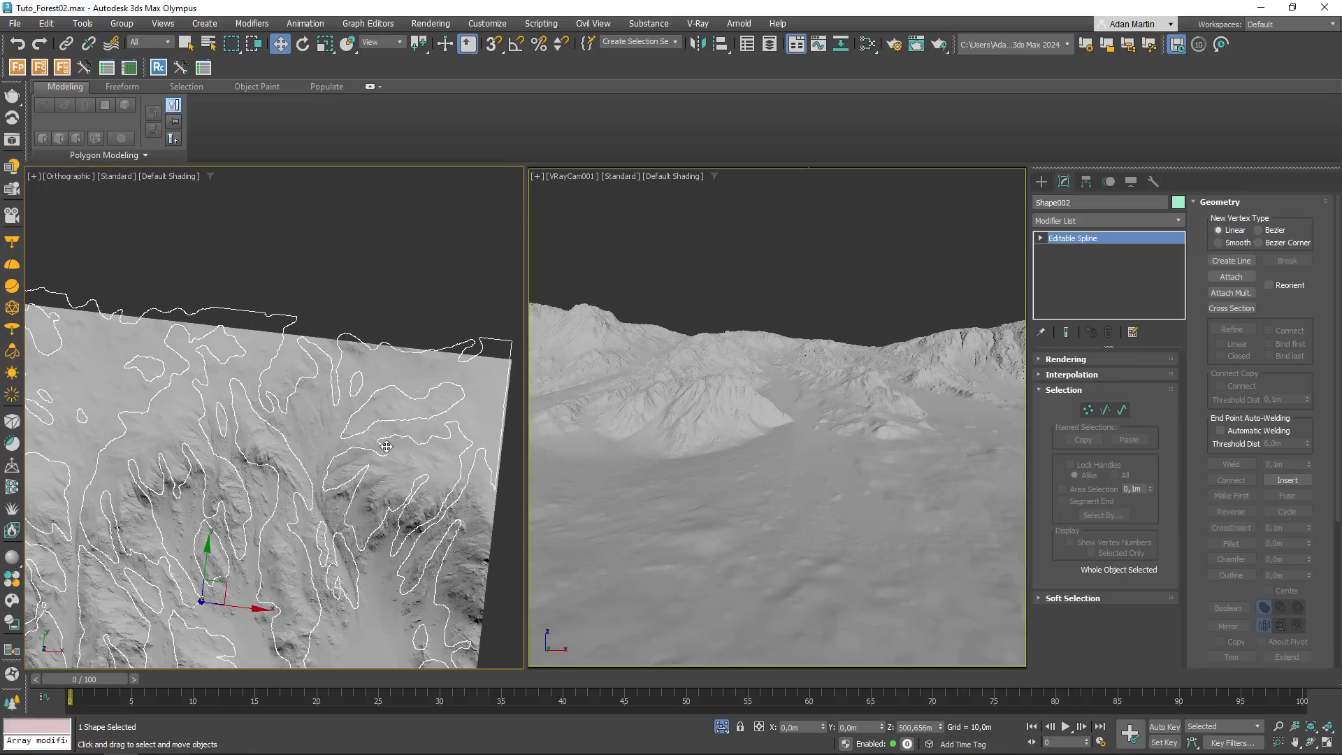
middle_click_drag(282, 450, 381, 376)
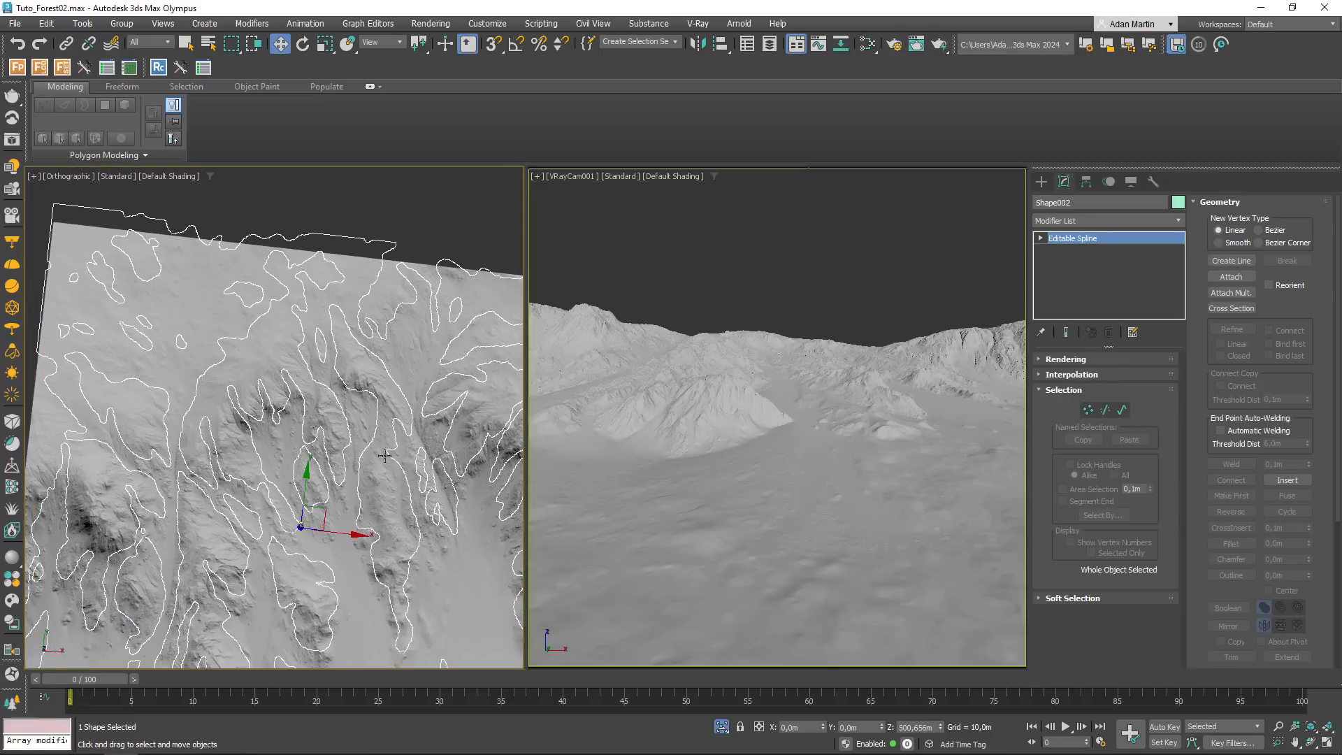
key("1")
scroll(381, 453, "up", 8)
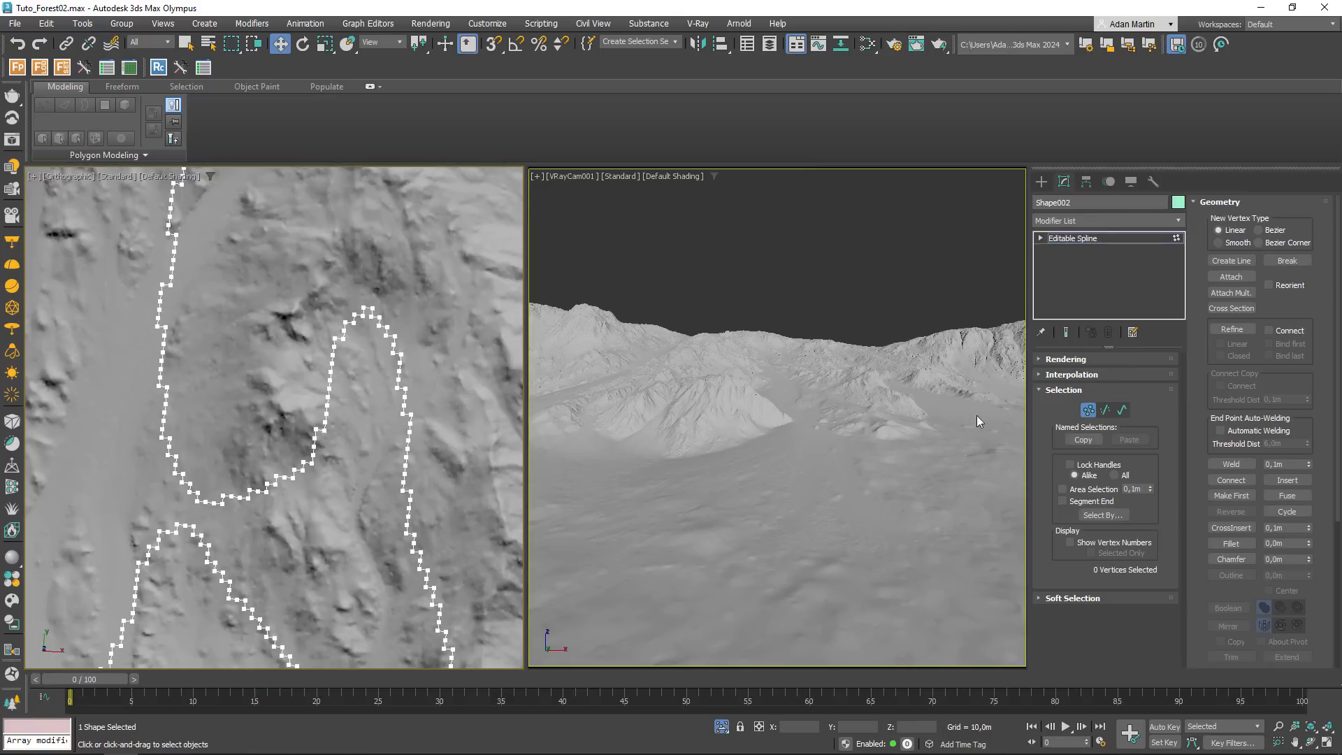
left_click(1088, 409)
scroll(294, 453, "down", 8)
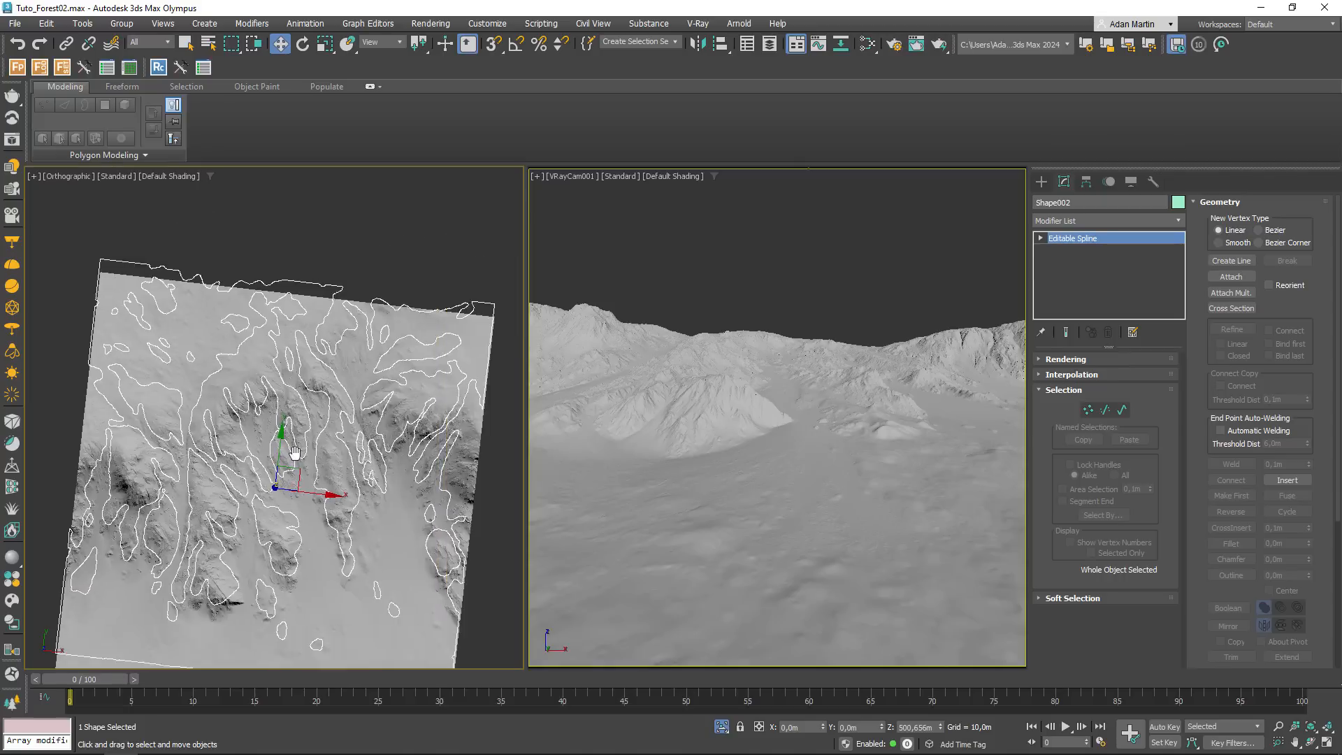
middle_click_drag(294, 453, 291, 398, "alt")
middle_click_drag(344, 522, 341, 392)
scroll(342, 390, "down", 4)
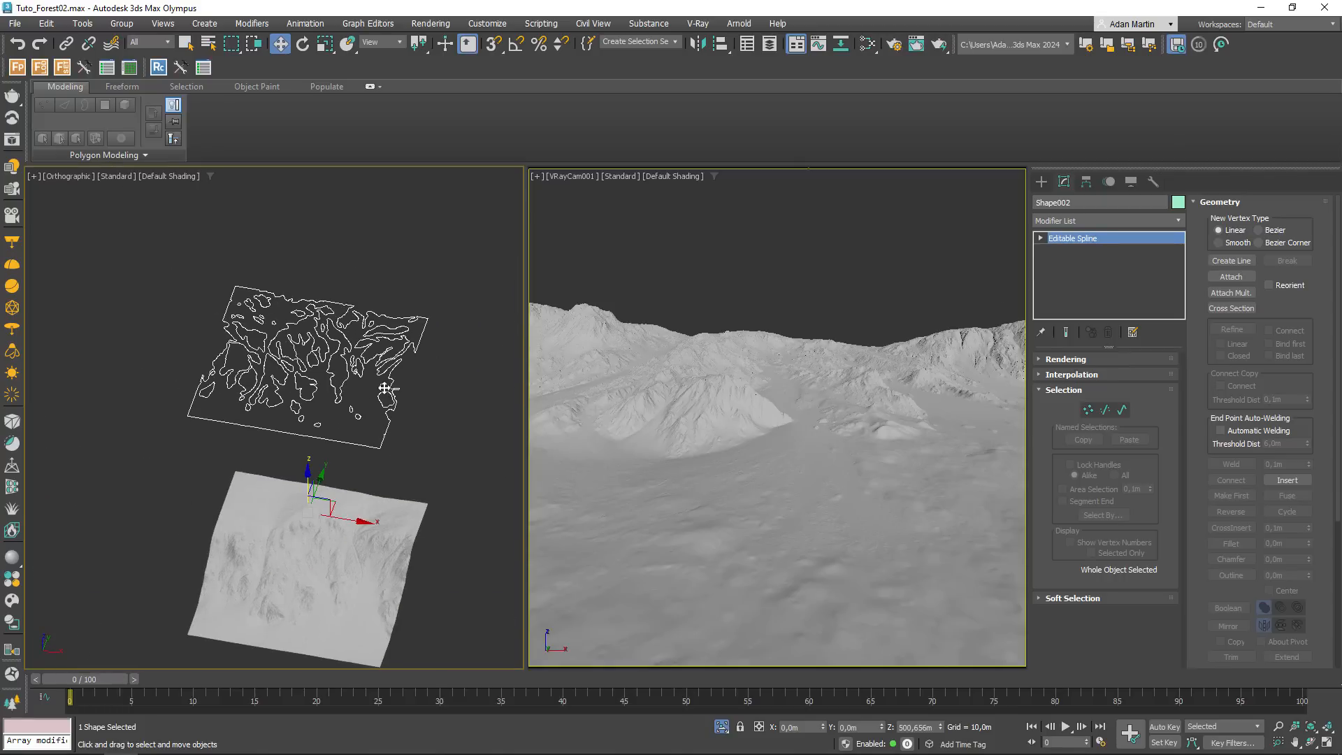
- Add a Normalize Spline modifier to the outline shape
scroll(385, 388, "up", 5)
left_click(1092, 222)
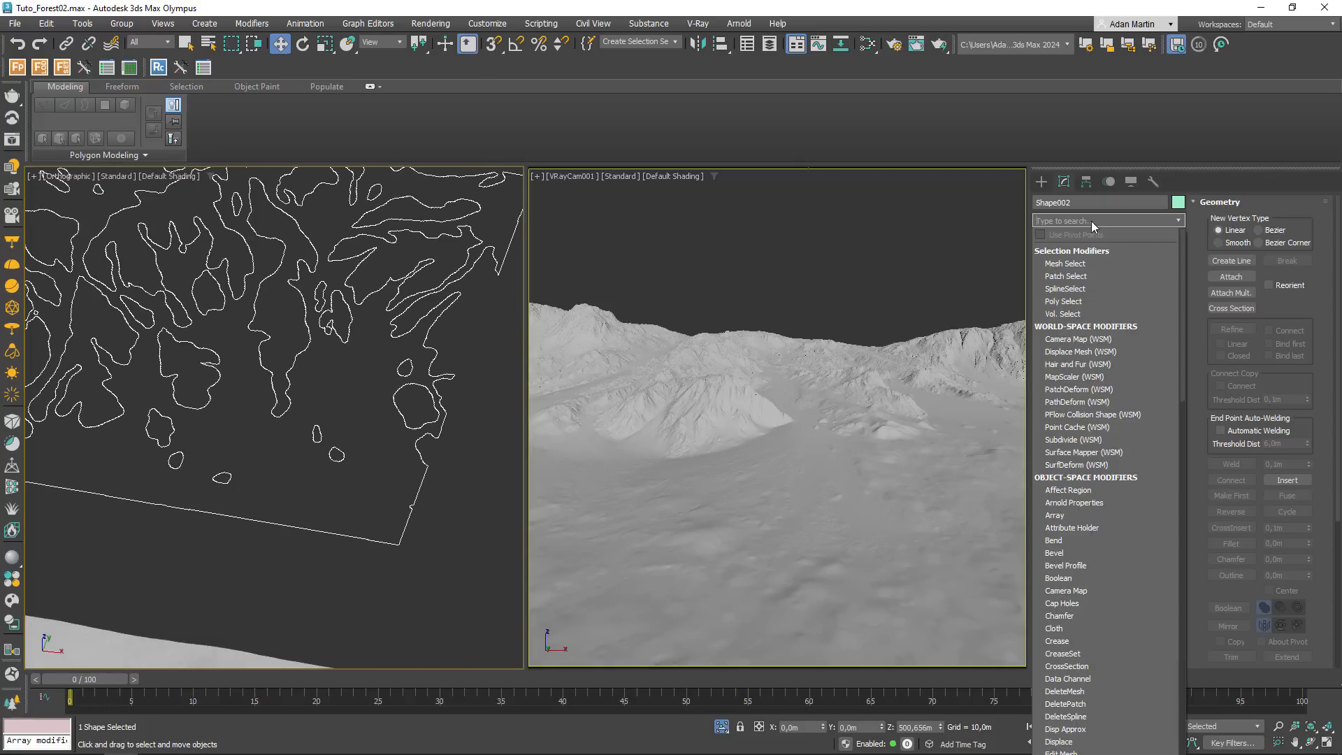
type("NORM")
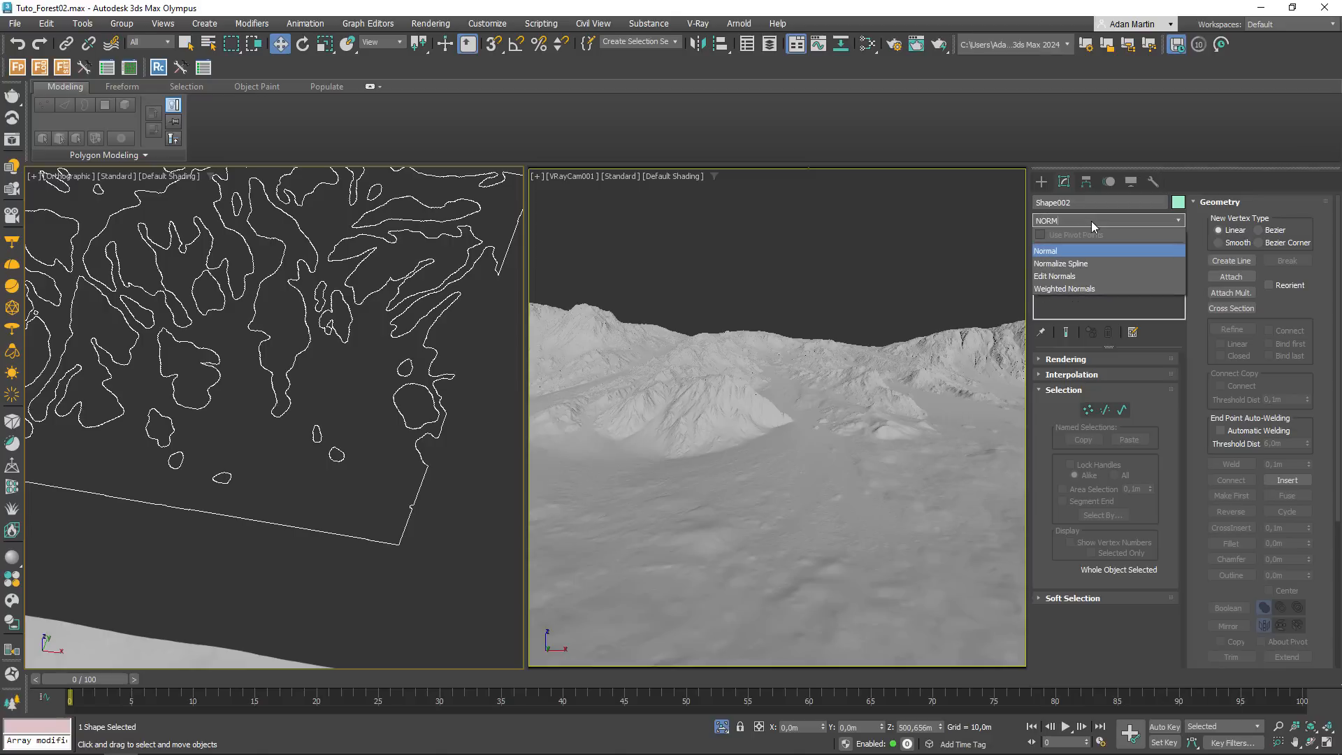
left_click(1065, 263)
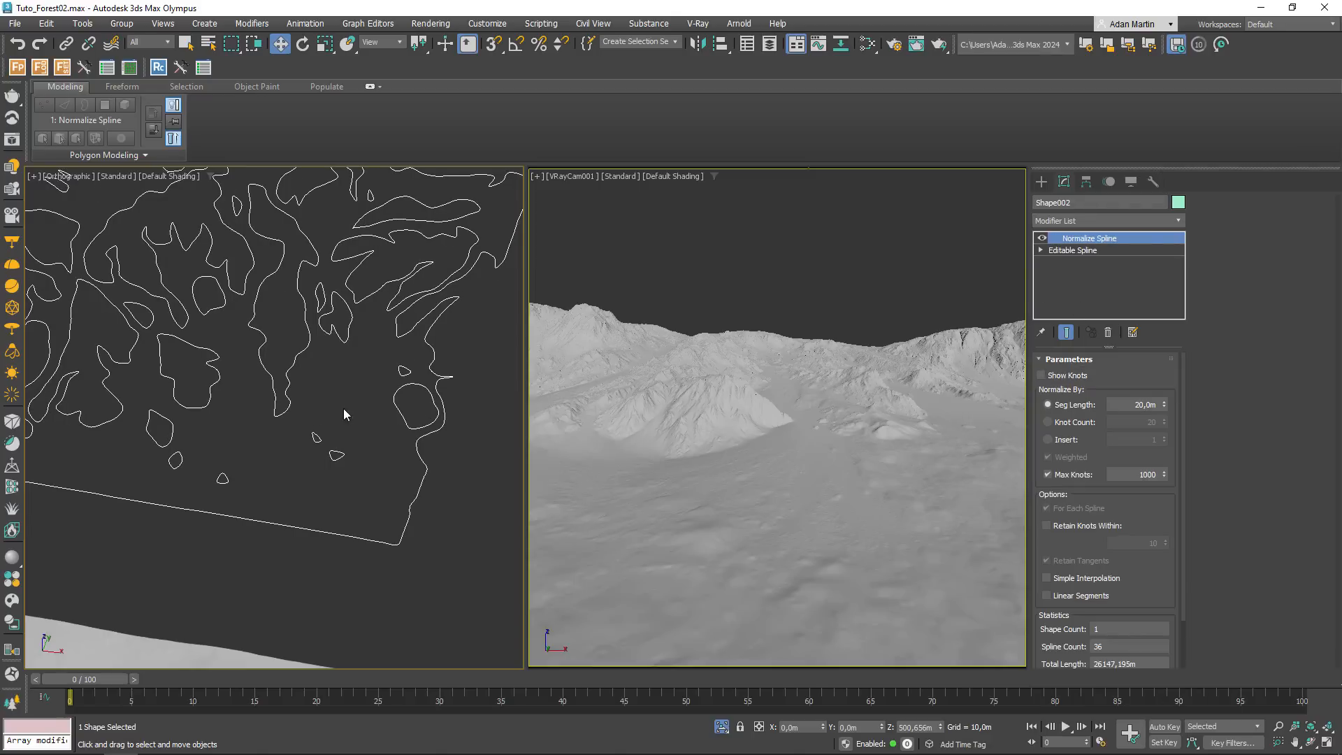
- Disable the Max Knots limit of the Normalize Spline modifier and turn on the display of knots
scroll(392, 437, "down", 3)
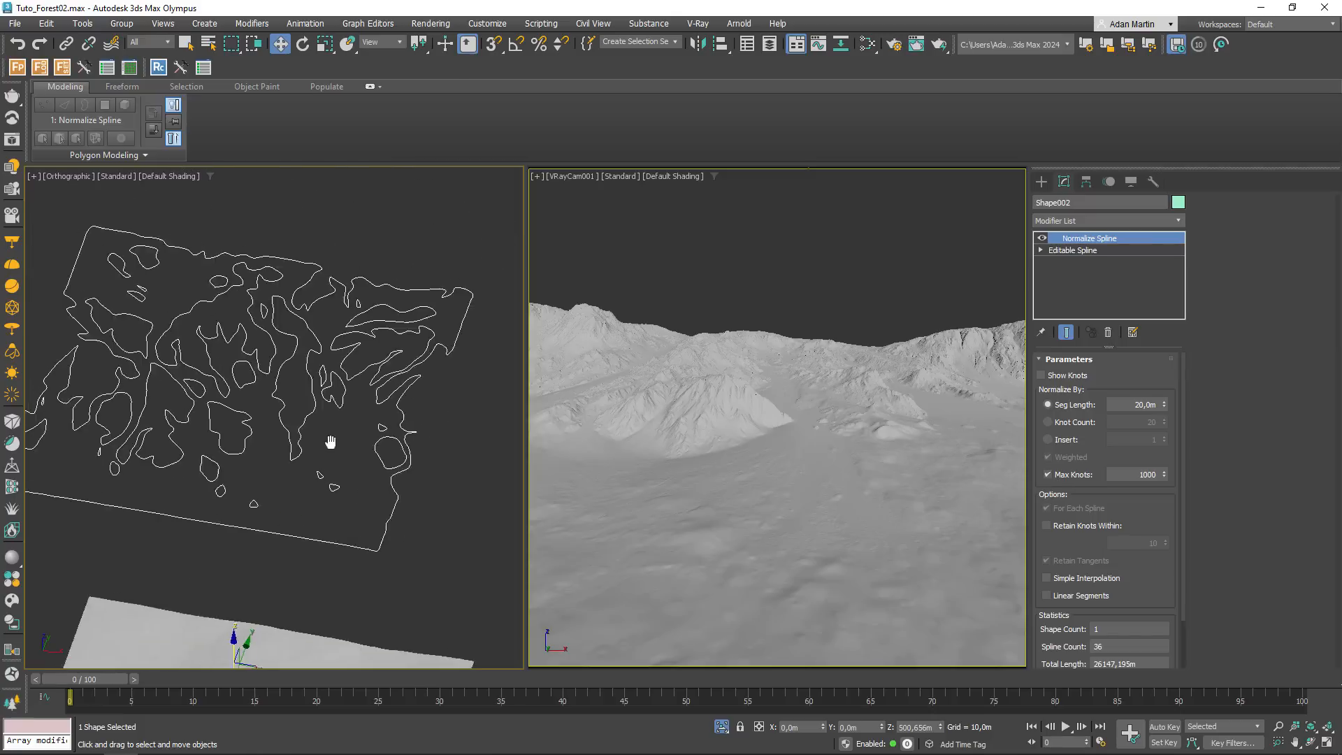
scroll(353, 423, "up", 6)
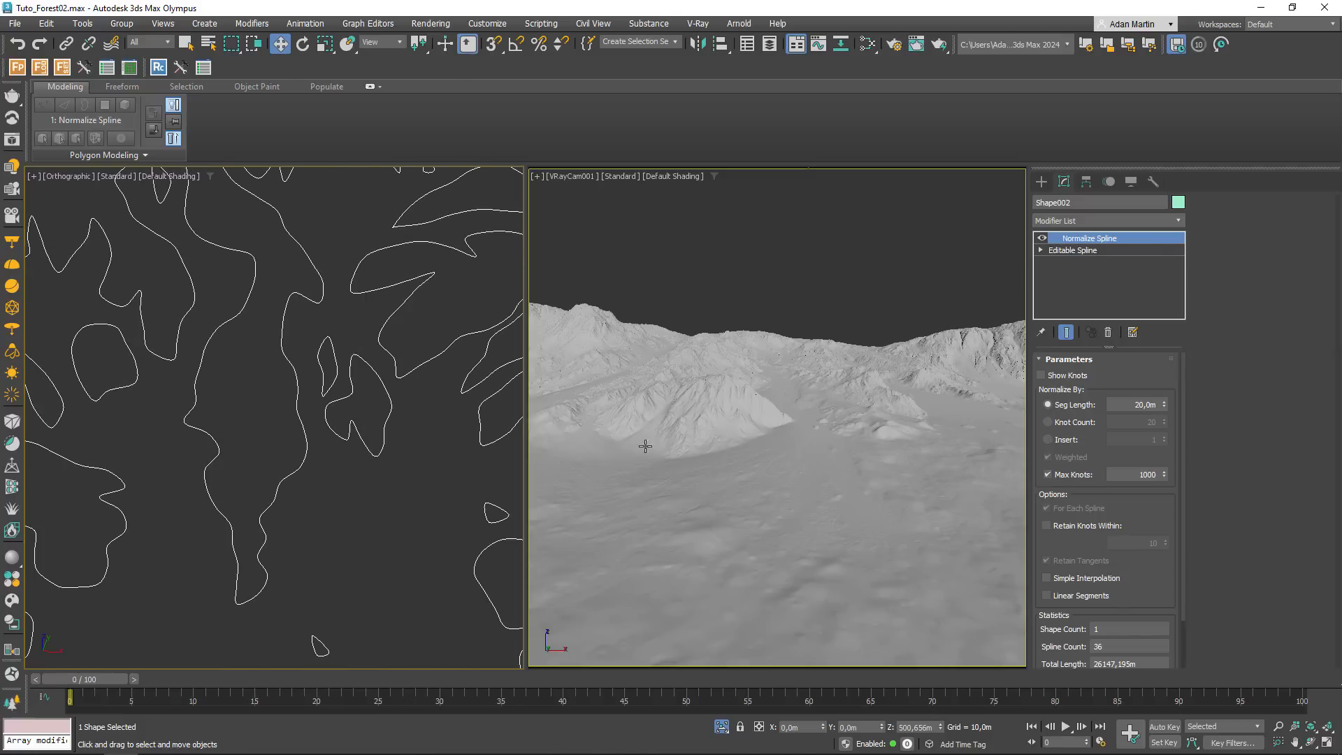
left_click(1096, 475)
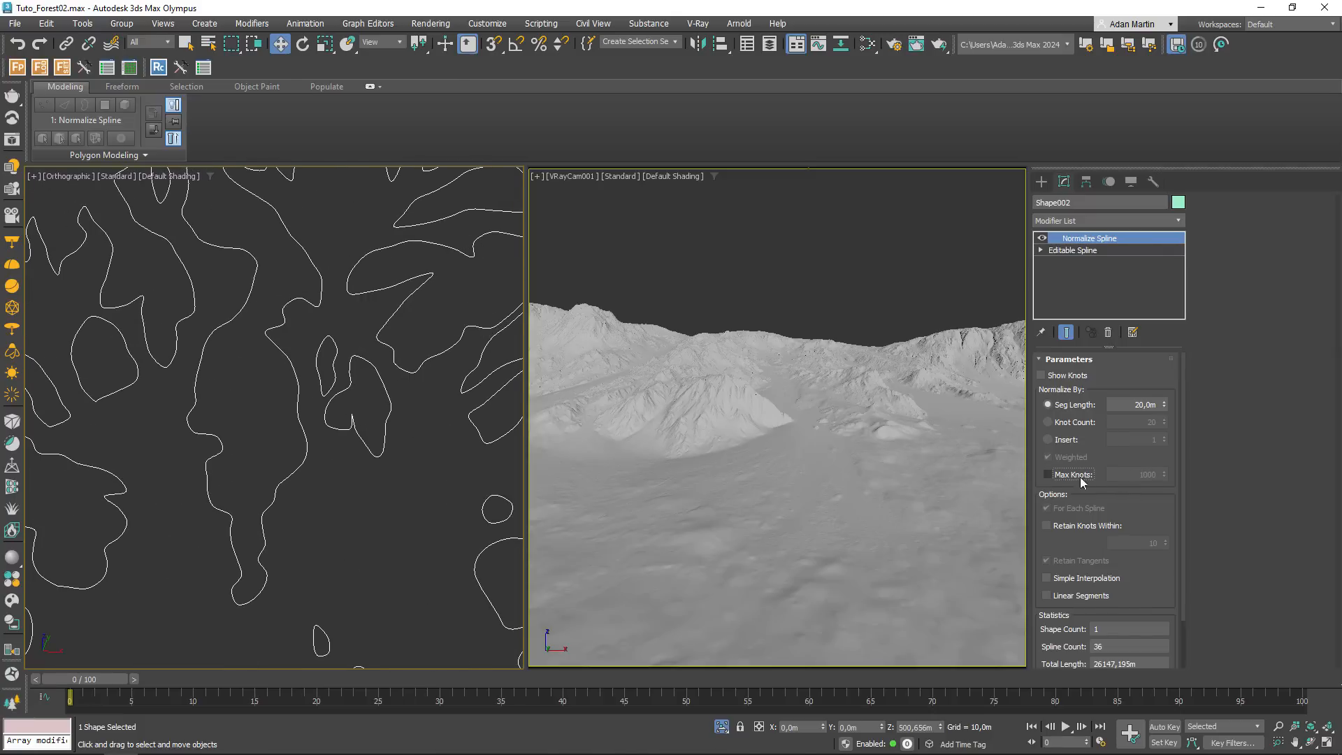
left_click(1042, 375)
scroll(405, 410, "down", 3)
scroll(405, 410, "down", 2)
scroll(444, 401, "up", 6)
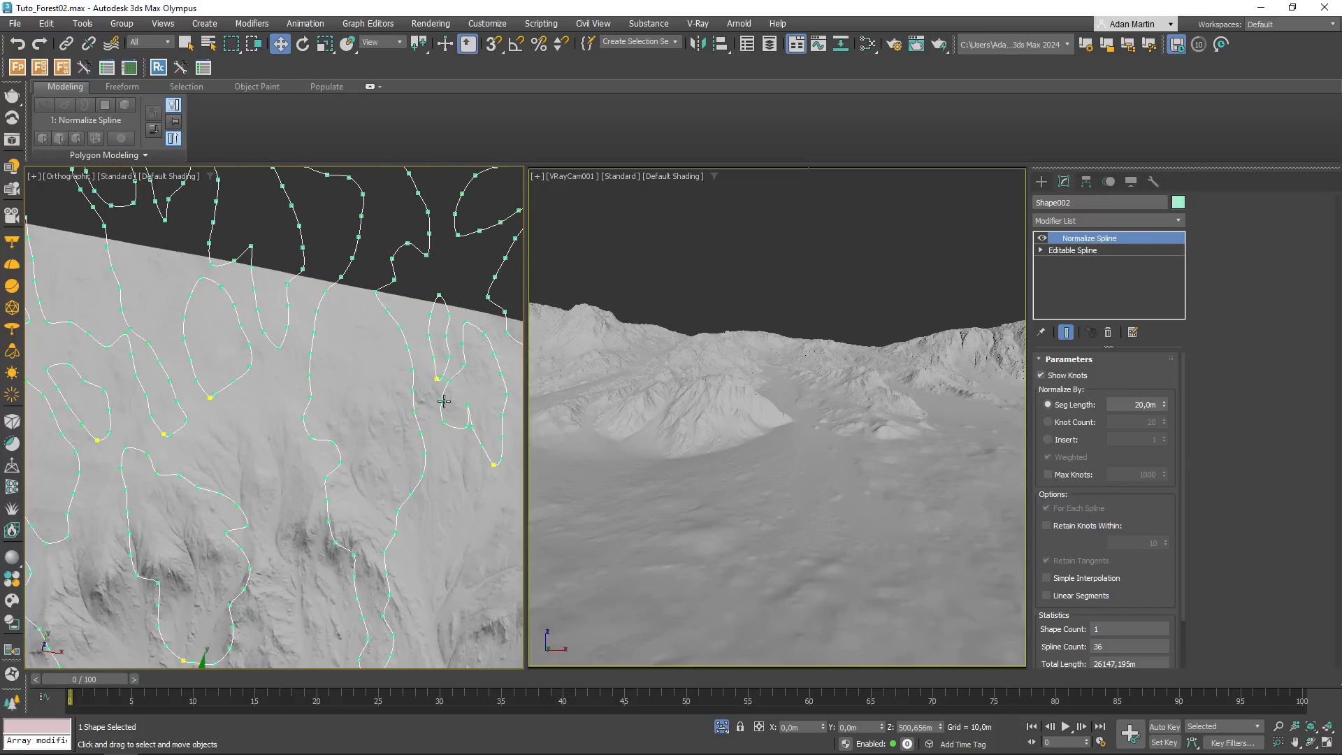
- Toggle the Normalize Spline modifier off and on several times to compare the original and smoothed outlines
left_click(1042, 238)
left_click(1041, 239)
left_click(1042, 240)
left_click(1041, 240)
left_click(1041, 239)
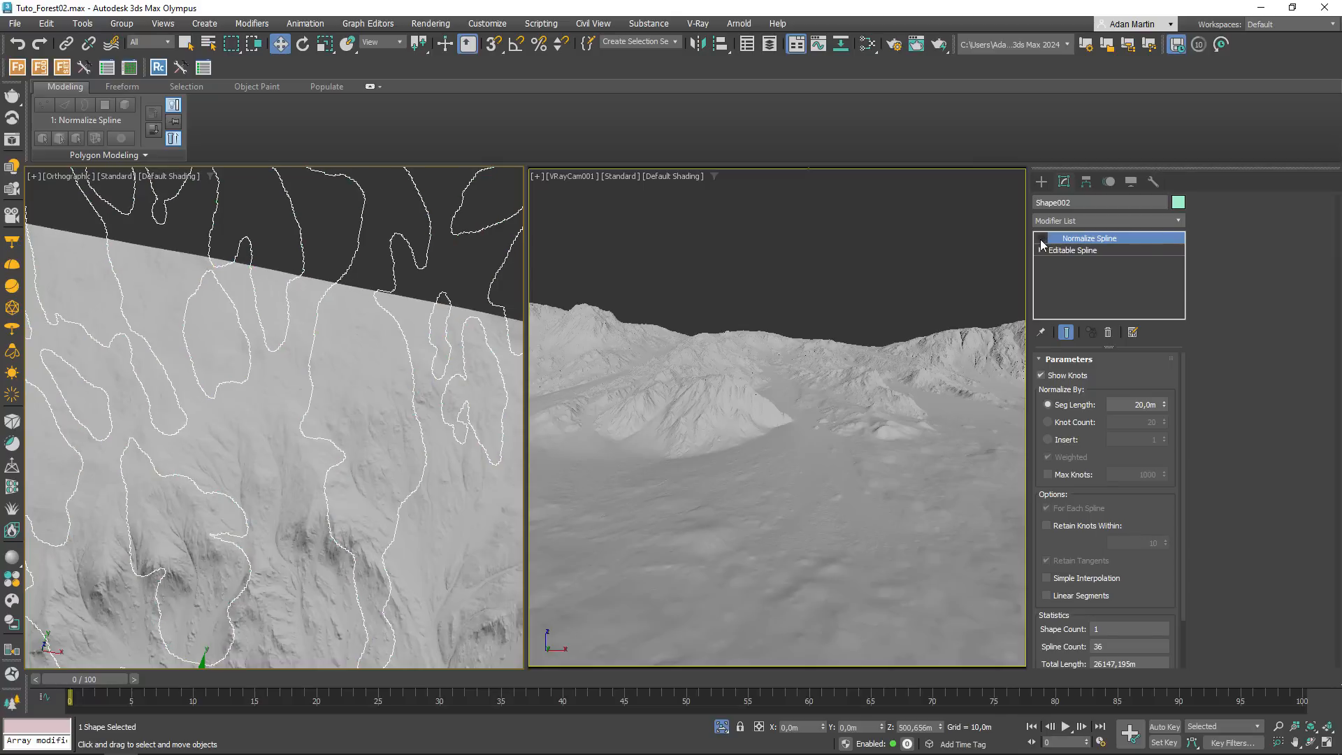
left_click(1041, 240)
- Try a Normalize Spline segment length of 15 m, and settle on 10 m
double_click(1140, 405)
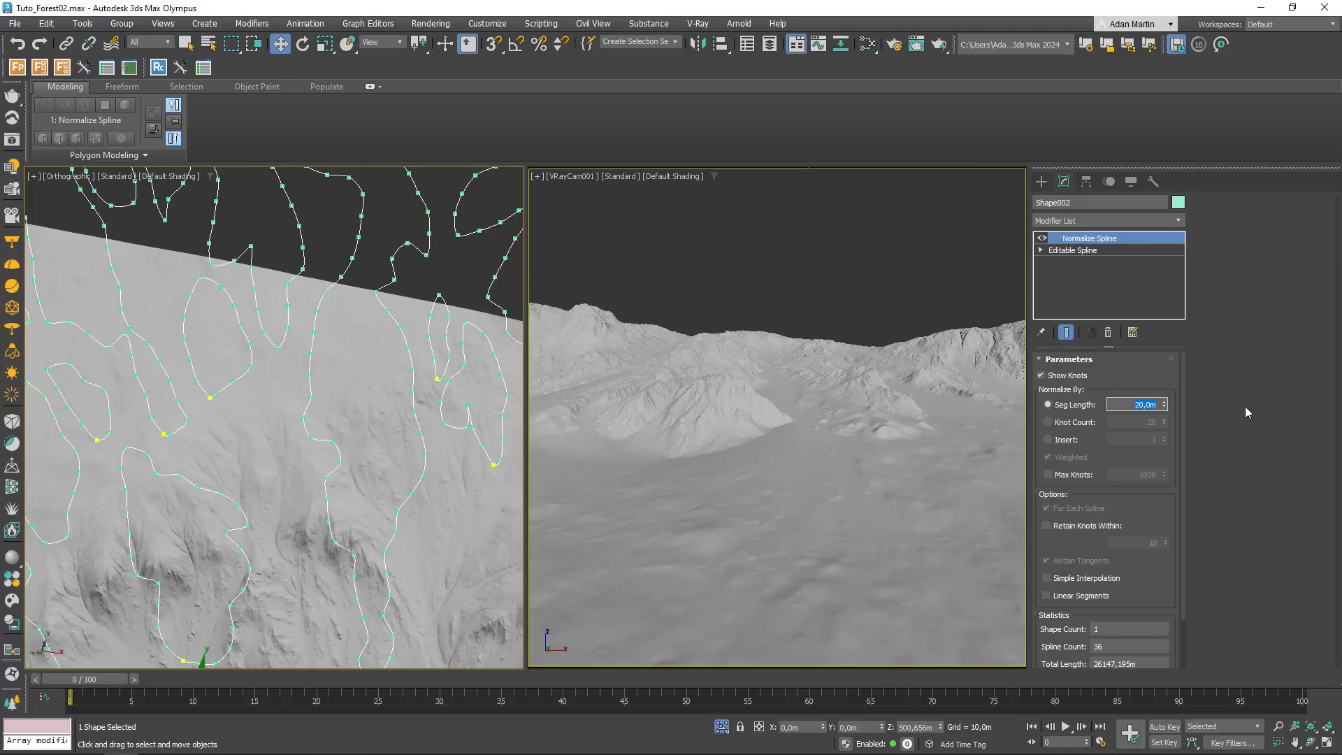
type("15")
key("Return")
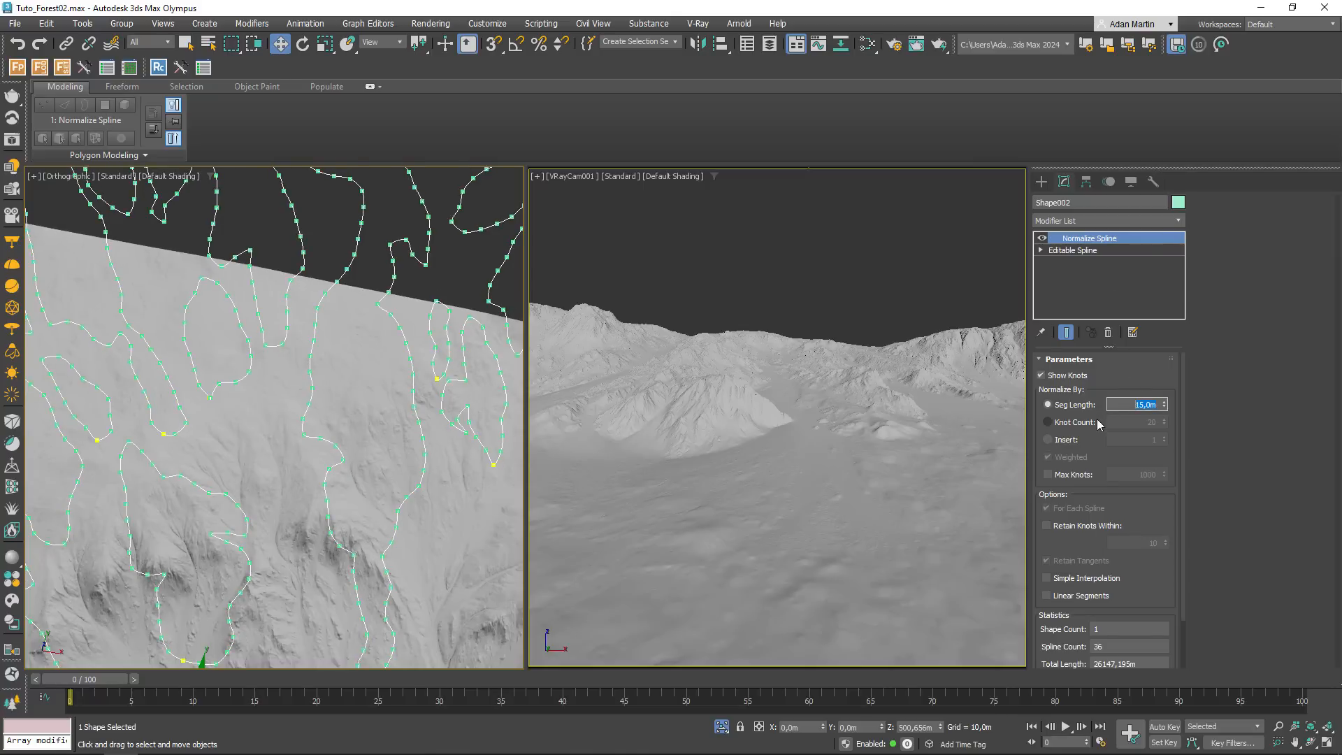
type("10")
key("Return")
- Compare the outline with and without the 10 m normalization and examine the knot spacing along its curves
scroll(401, 414, "down", 5)
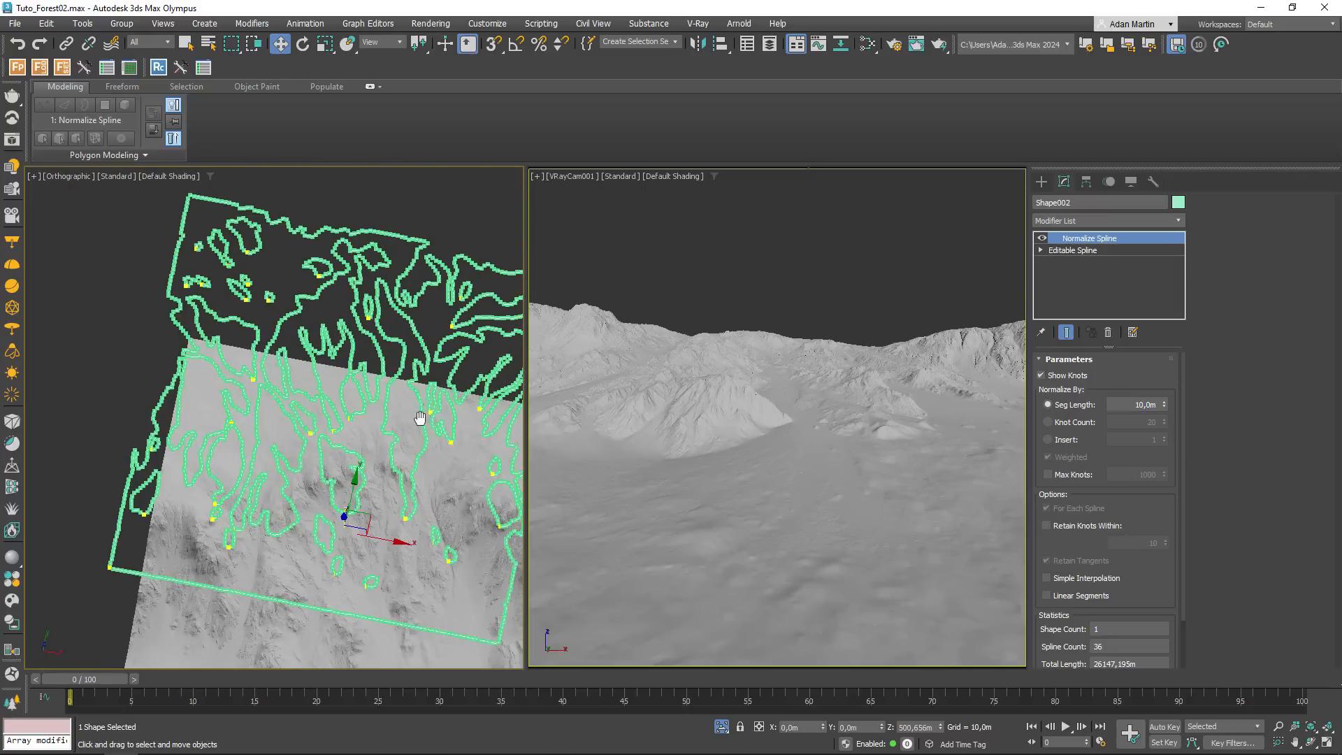
middle_click_drag(419, 426, 420, 462)
left_click(1042, 239)
left_click(1041, 239)
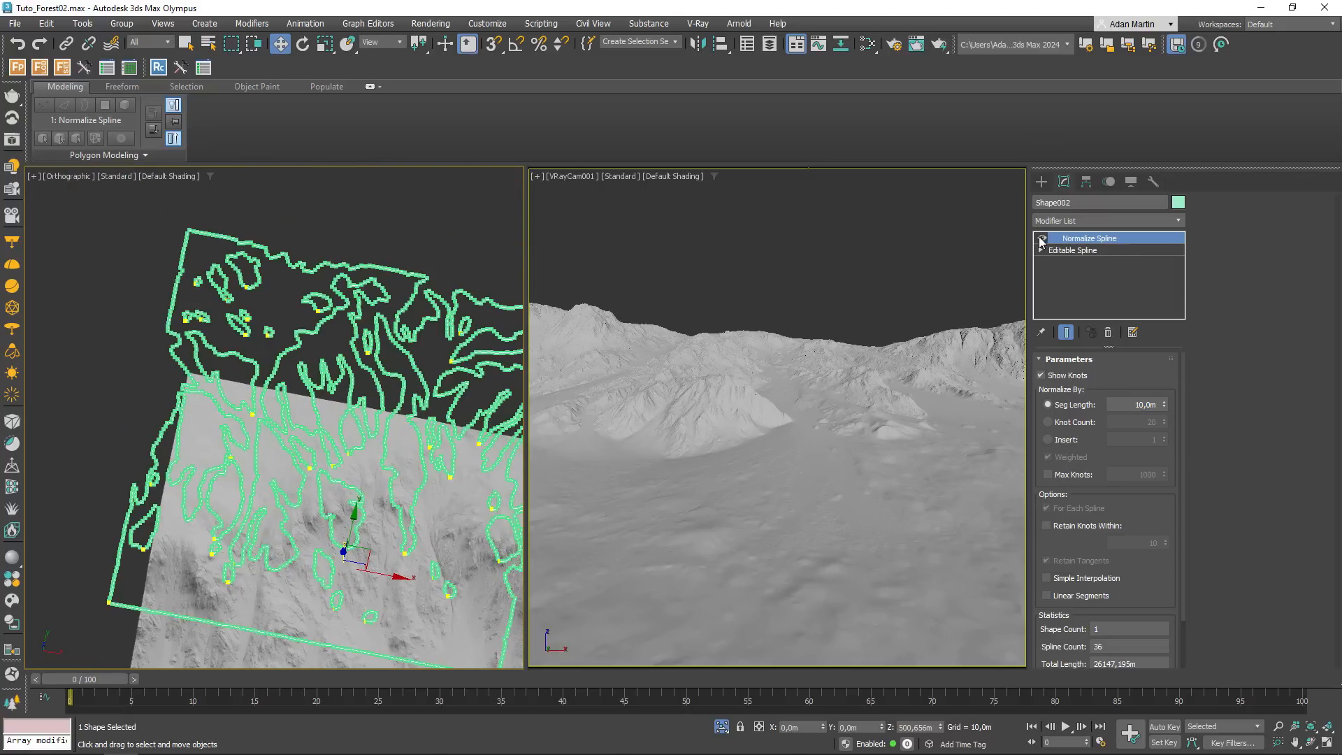
left_click(1041, 240)
left_click(1042, 239)
scroll(442, 458, "up", 10)
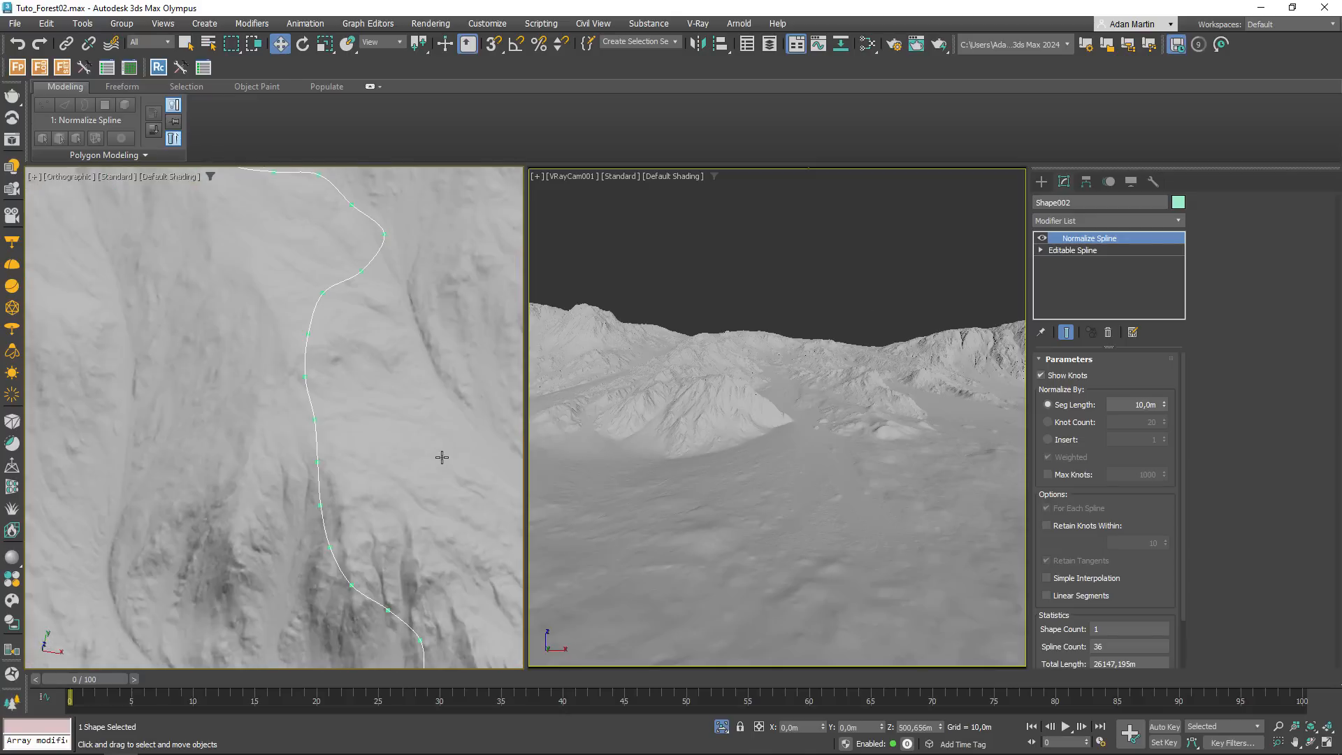
scroll(314, 306, "down", 10)
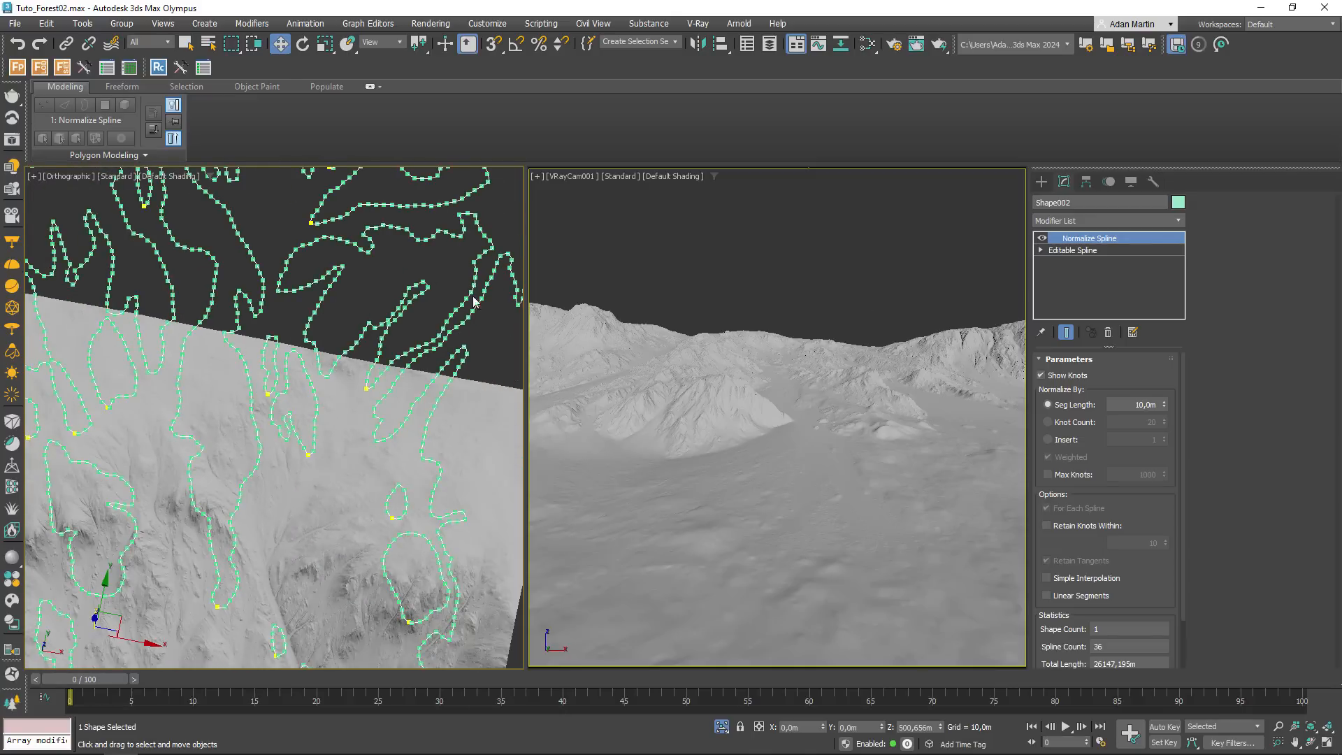
scroll(412, 280, "up", 3)
middle_click_drag(414, 266, 405, 430)
scroll(401, 429, "down", 3)
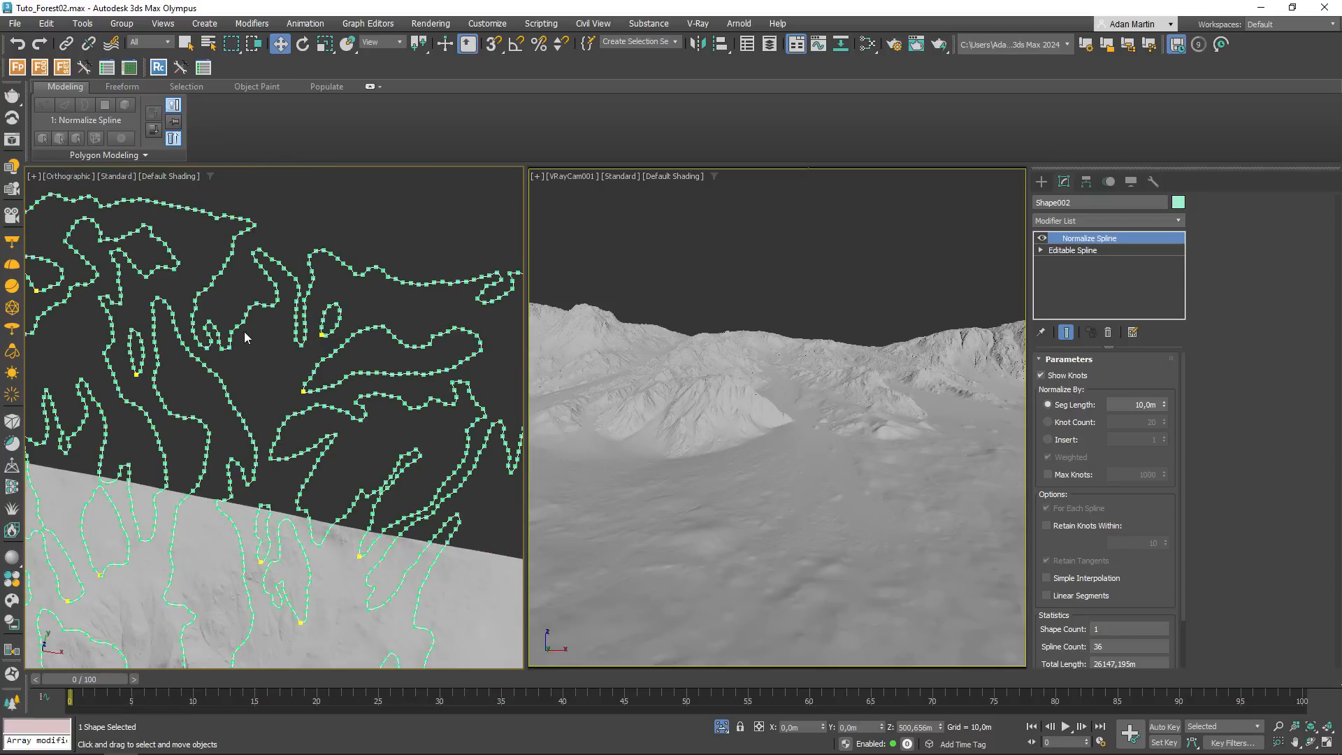
scroll(241, 336, "down", 5)
middle_click_drag(222, 368, 307, 332)
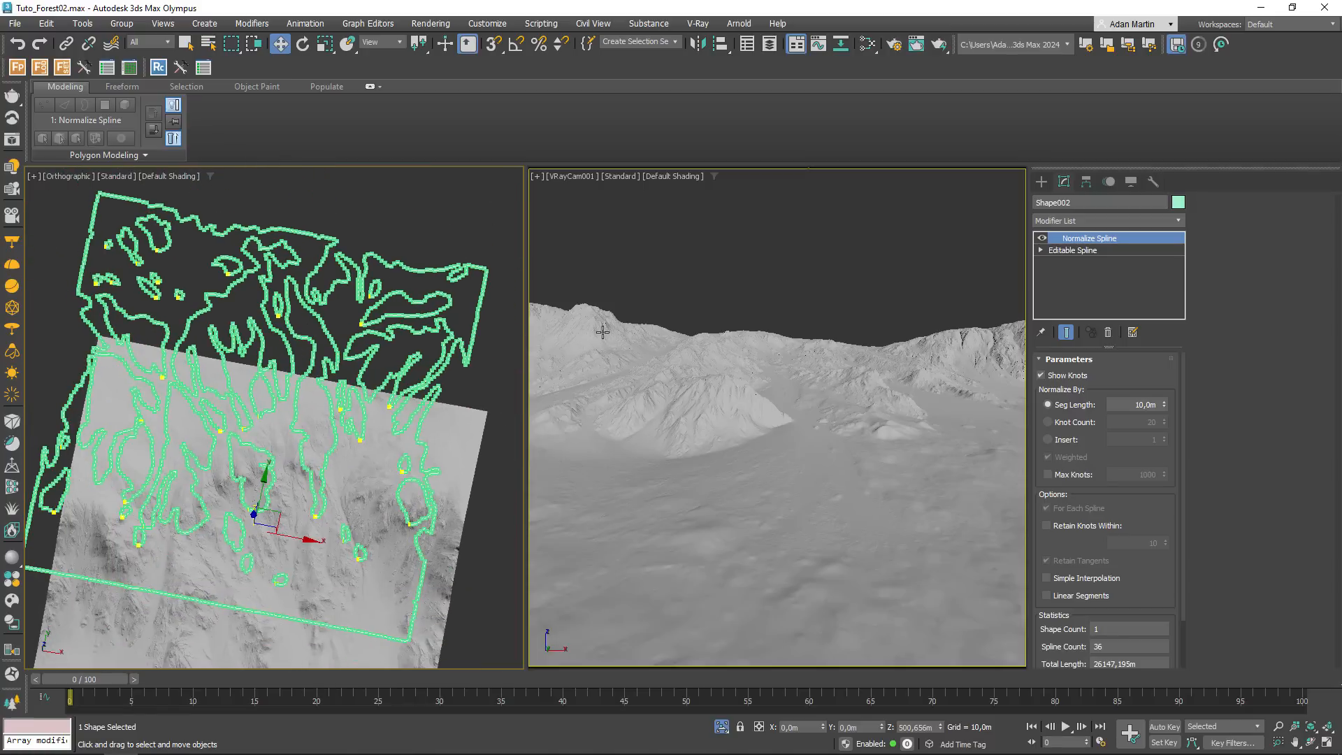
- Add an Optimize Spline modifier above Normalize Spline on the outline shape and turn on the display of its knots
left_click(1089, 220)
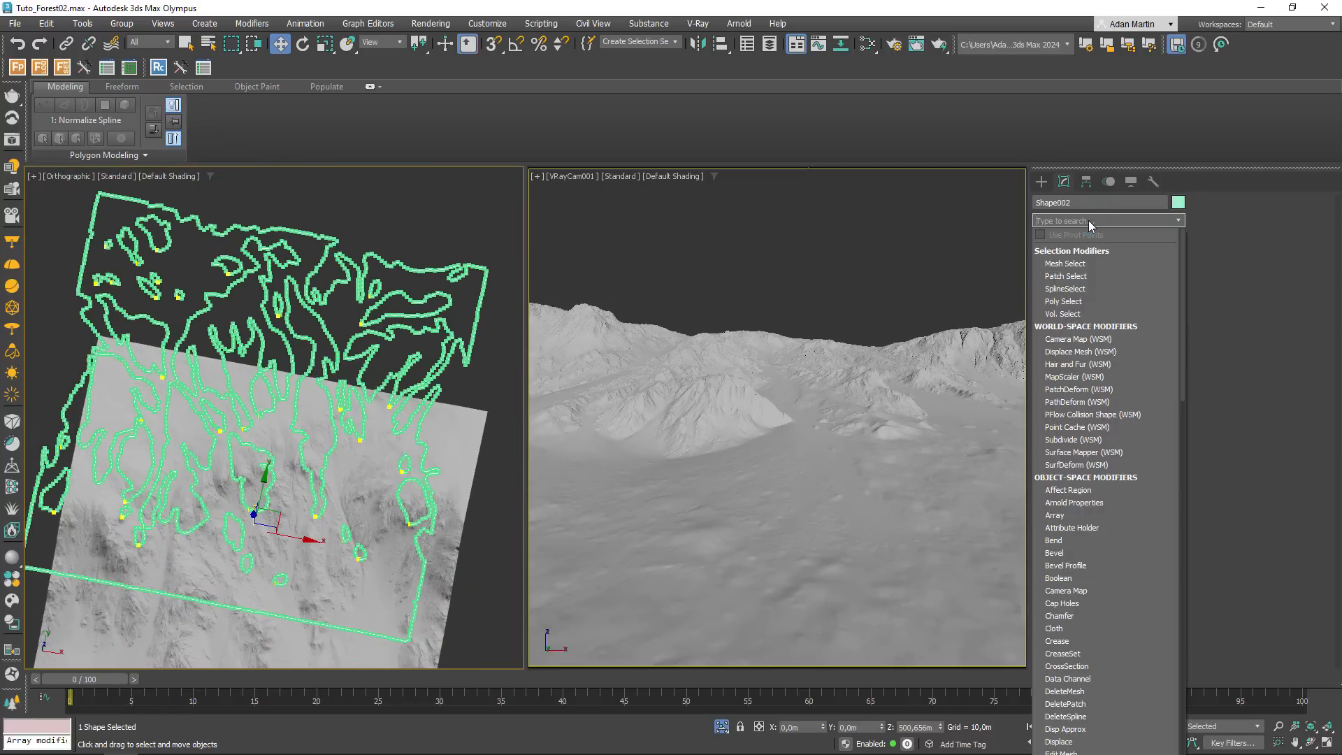
type("OP")
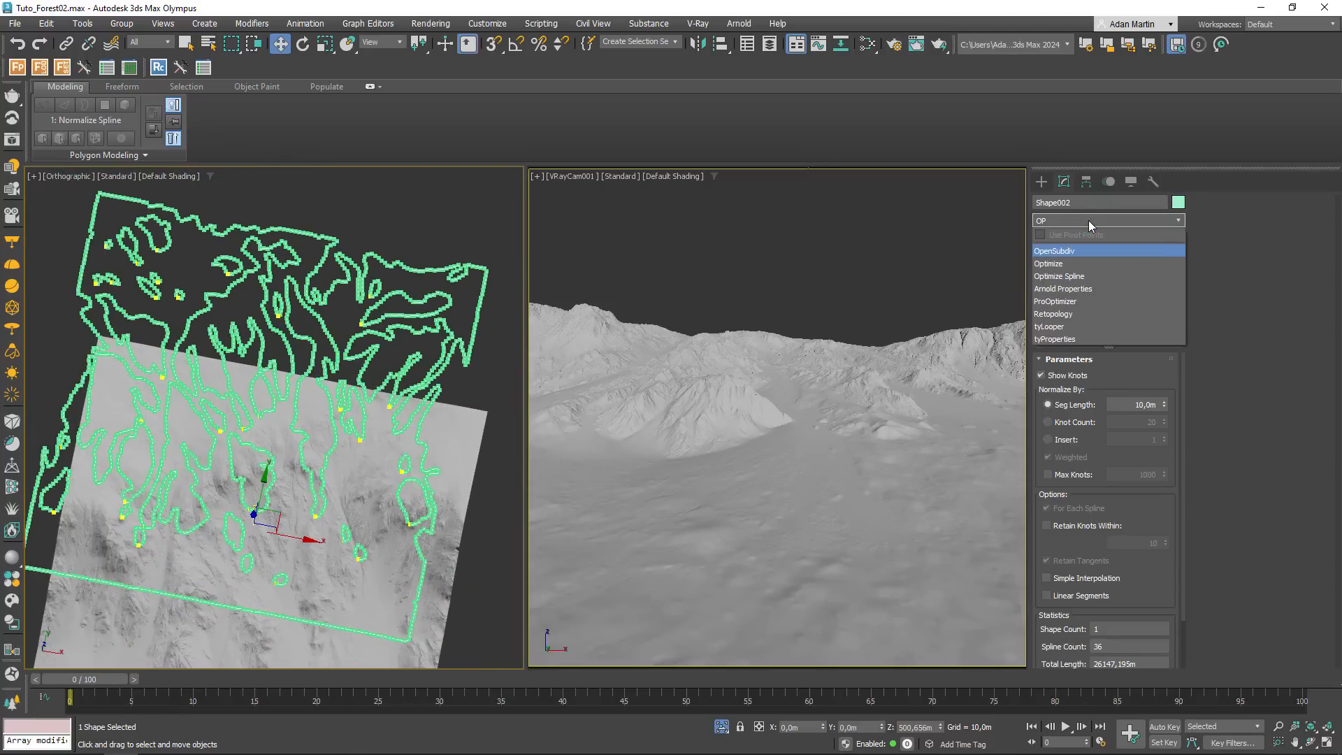
key("Down")
key("Down")
key("Return")
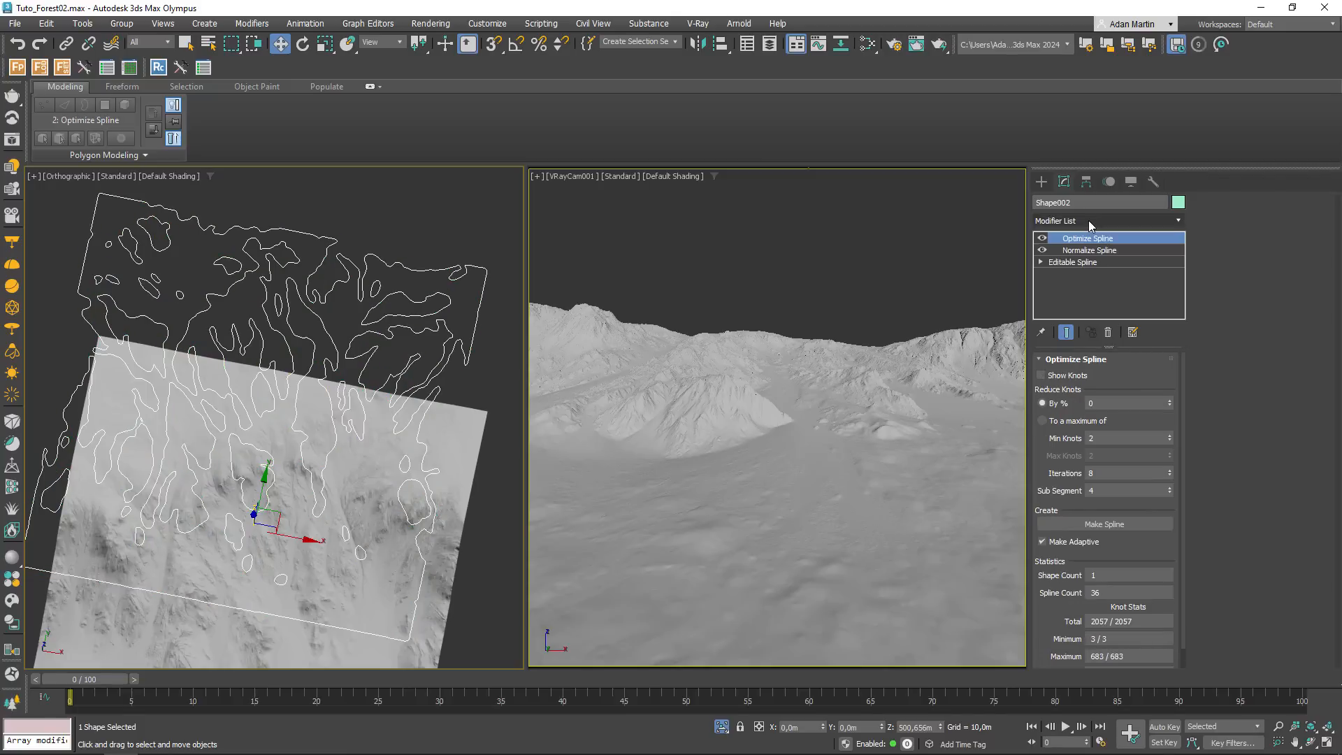
left_click(1042, 375)
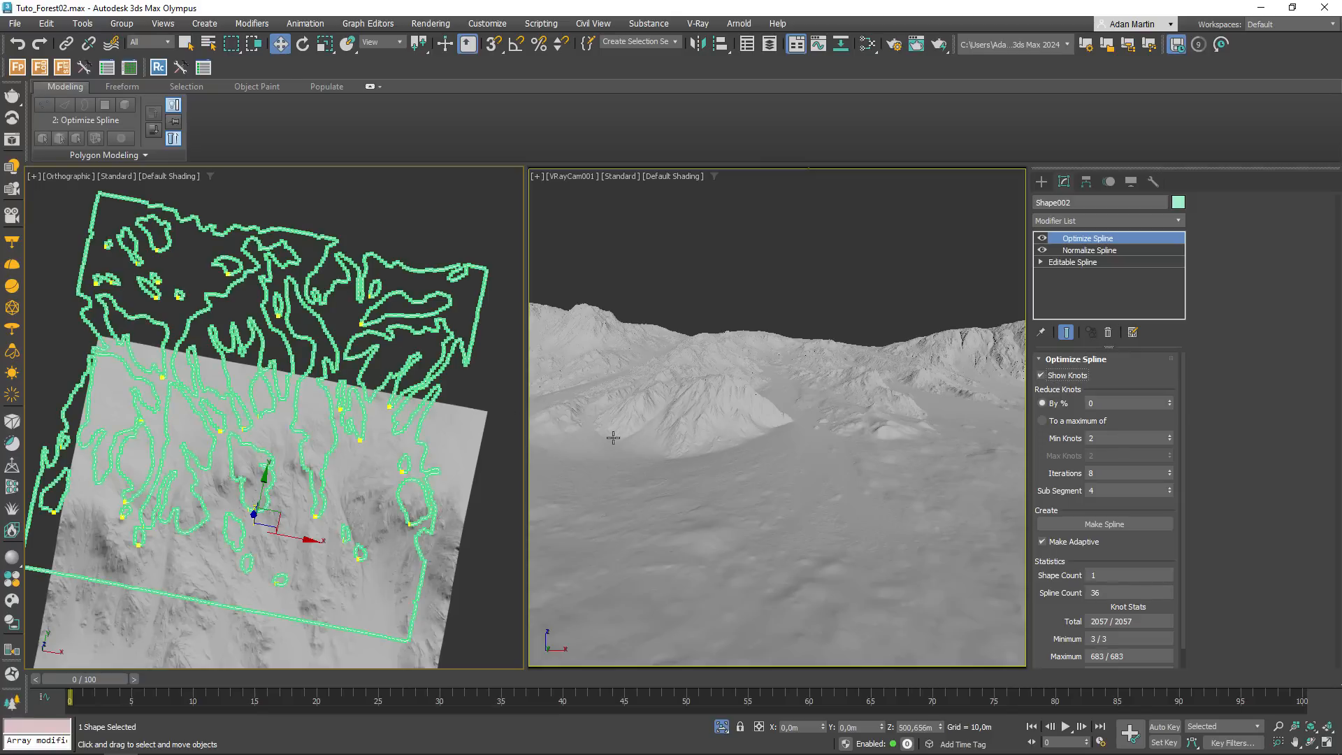
- Try a 60 percent knot reduction in Optimize Spline and compare the outline with and without the modifier
left_click_drag(1104, 403, 1055, 394)
type("60")
key("Return")
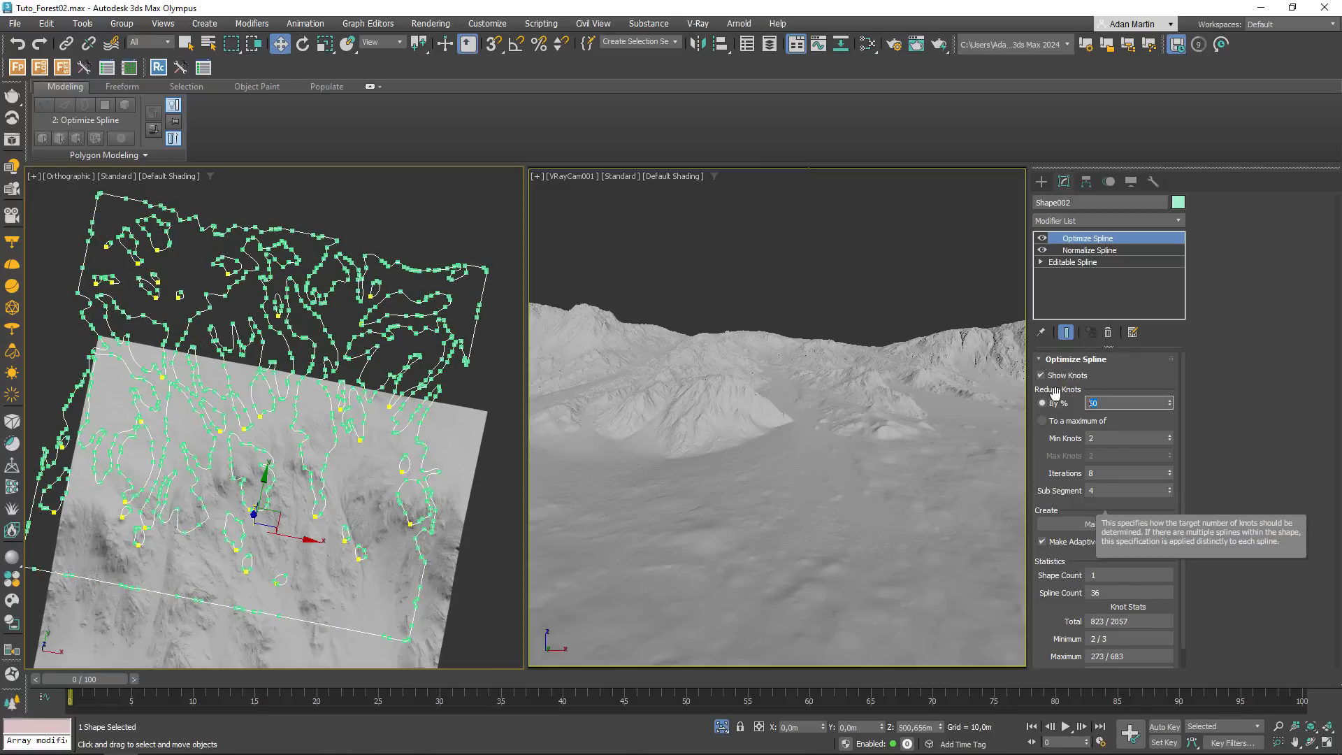
scroll(365, 418, "up", 5)
scroll(365, 418, "up", 2)
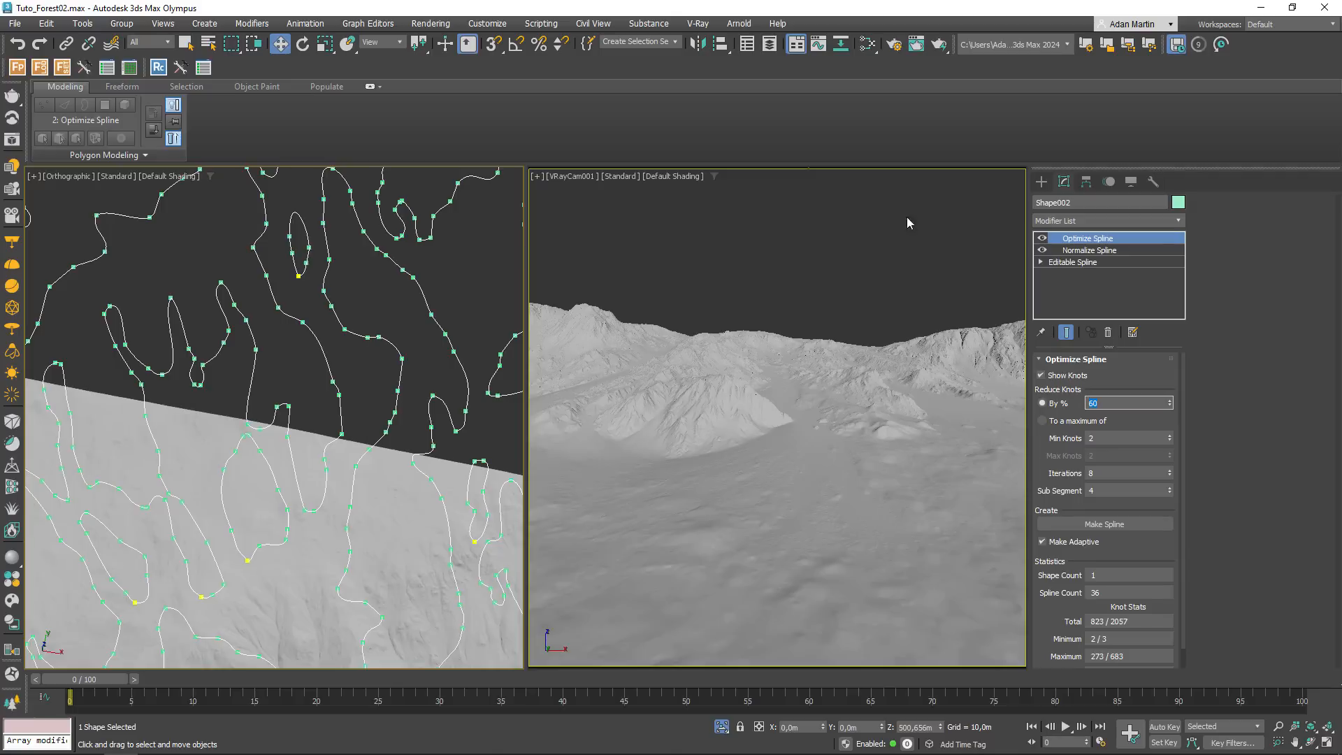
left_click(1042, 238)
left_click(1041, 239)
left_click(1041, 239)
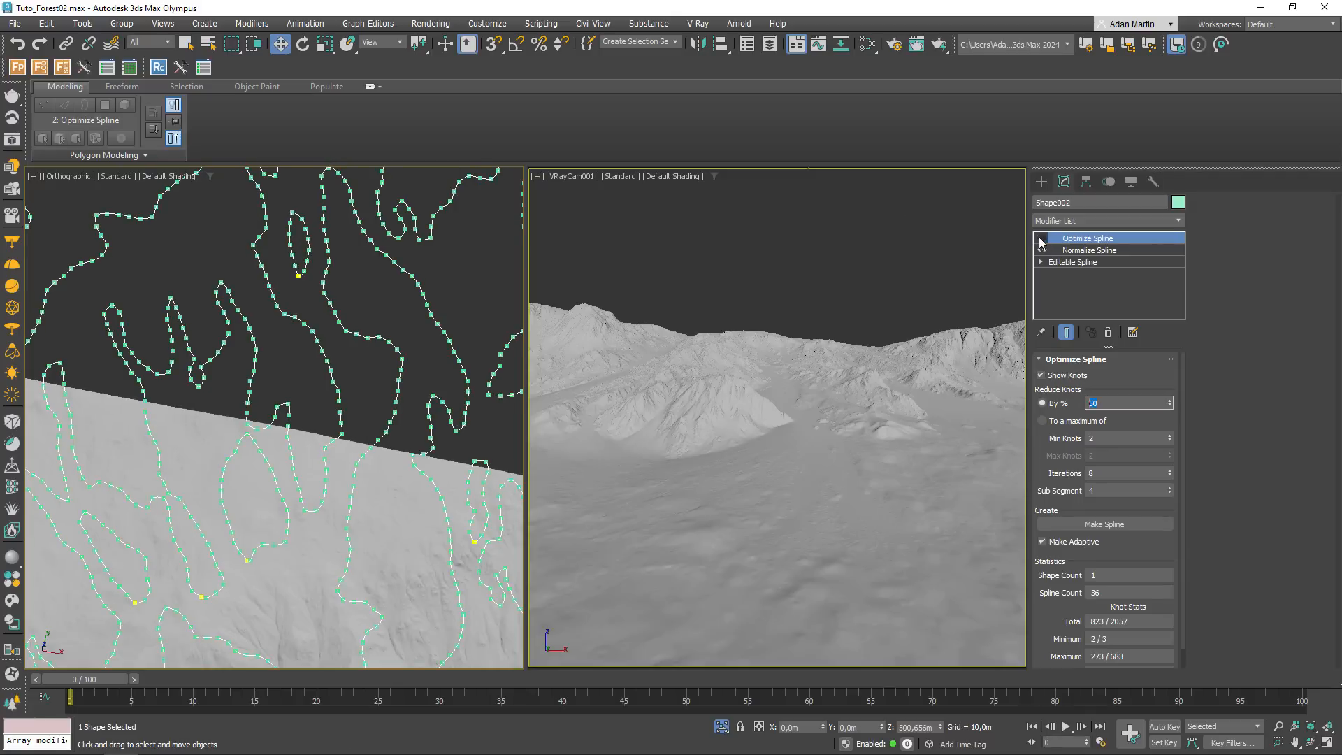
left_click(1042, 238)
left_click(1041, 238)
left_click(1041, 238)
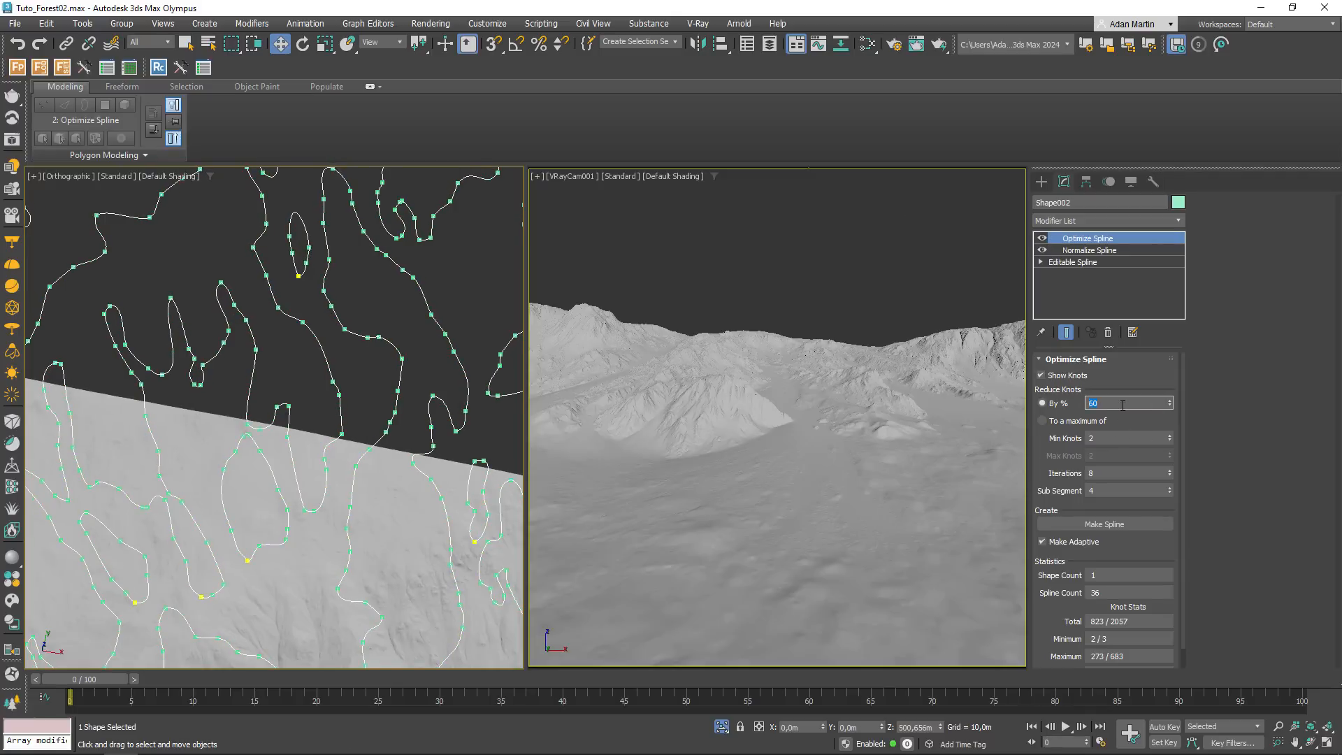
- Set the Optimize Spline knot reduction to 40 percent
type("40")
key("Return")
scroll(288, 351, "down", 5)
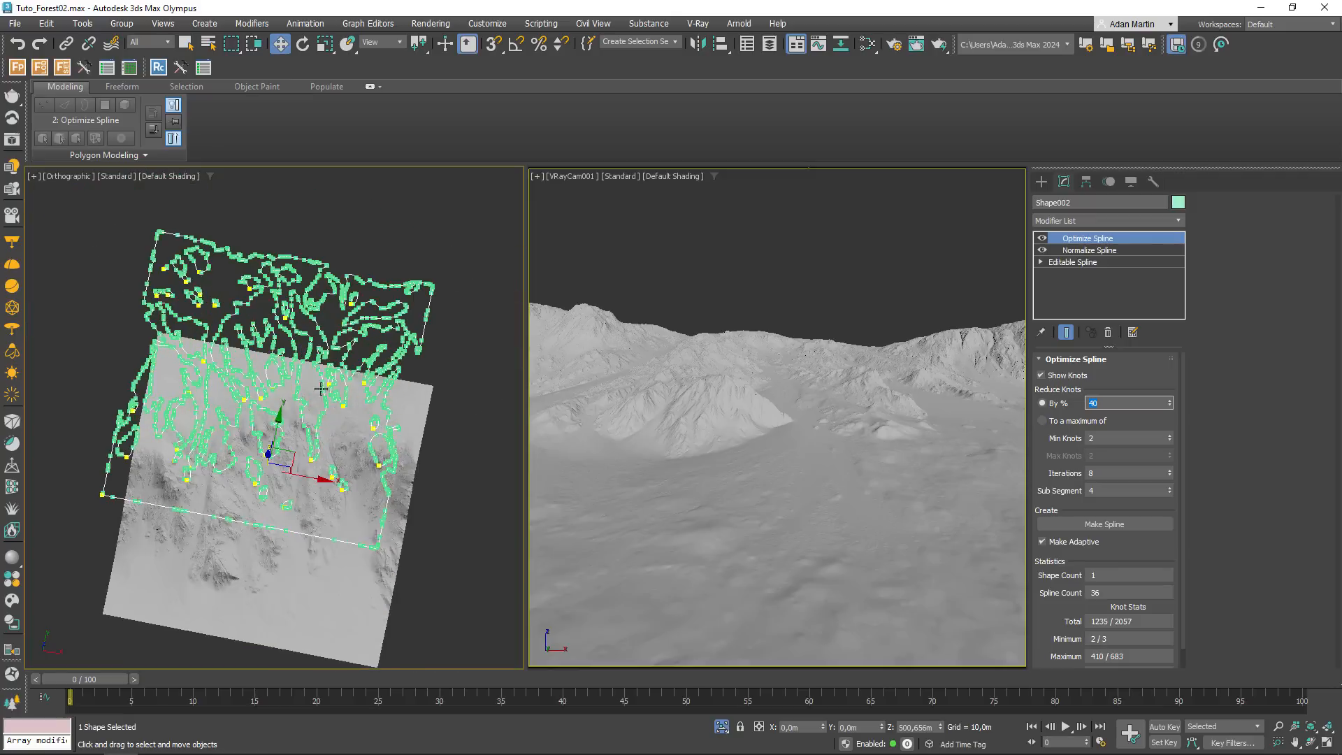
- Examine the reduced knots along the outline curves and compare the shape with and without Optimize Spline
scroll(366, 488, "up", 7)
middle_click_drag(448, 402, 437, 545)
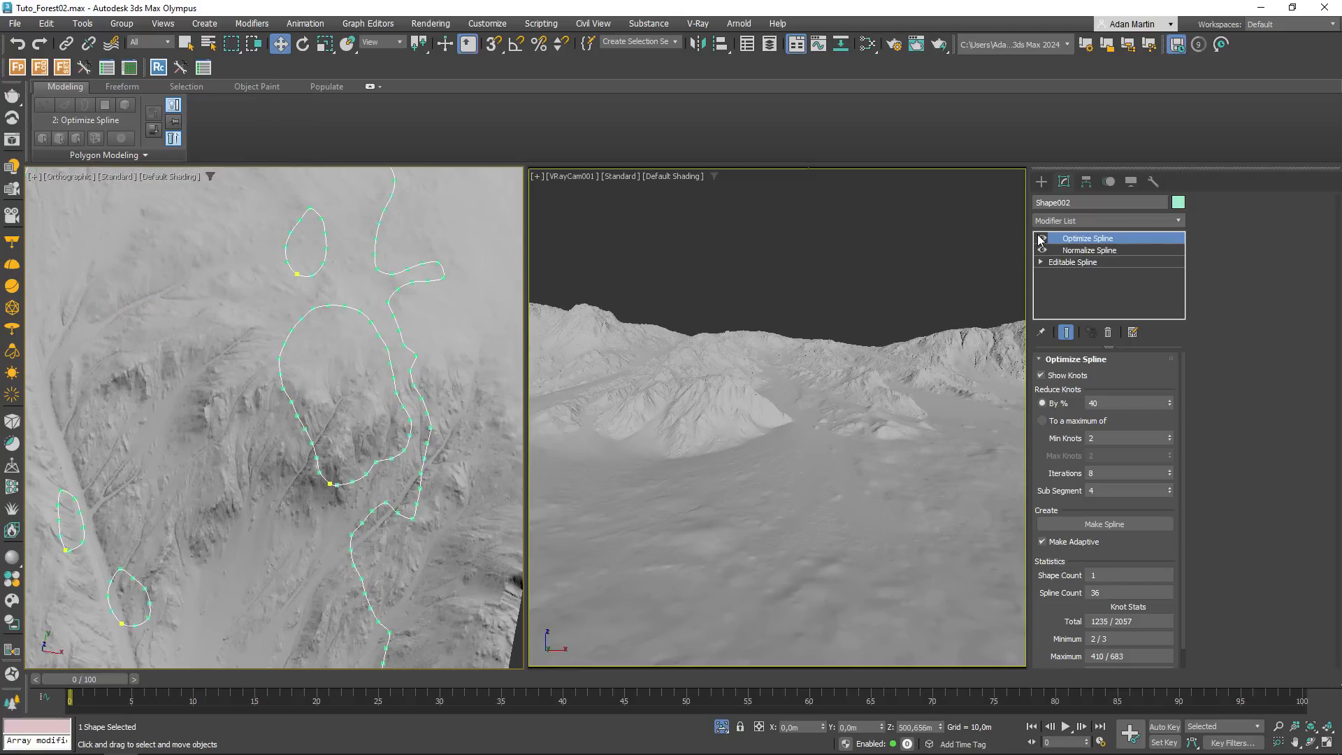
scroll(216, 423, "down", 8)
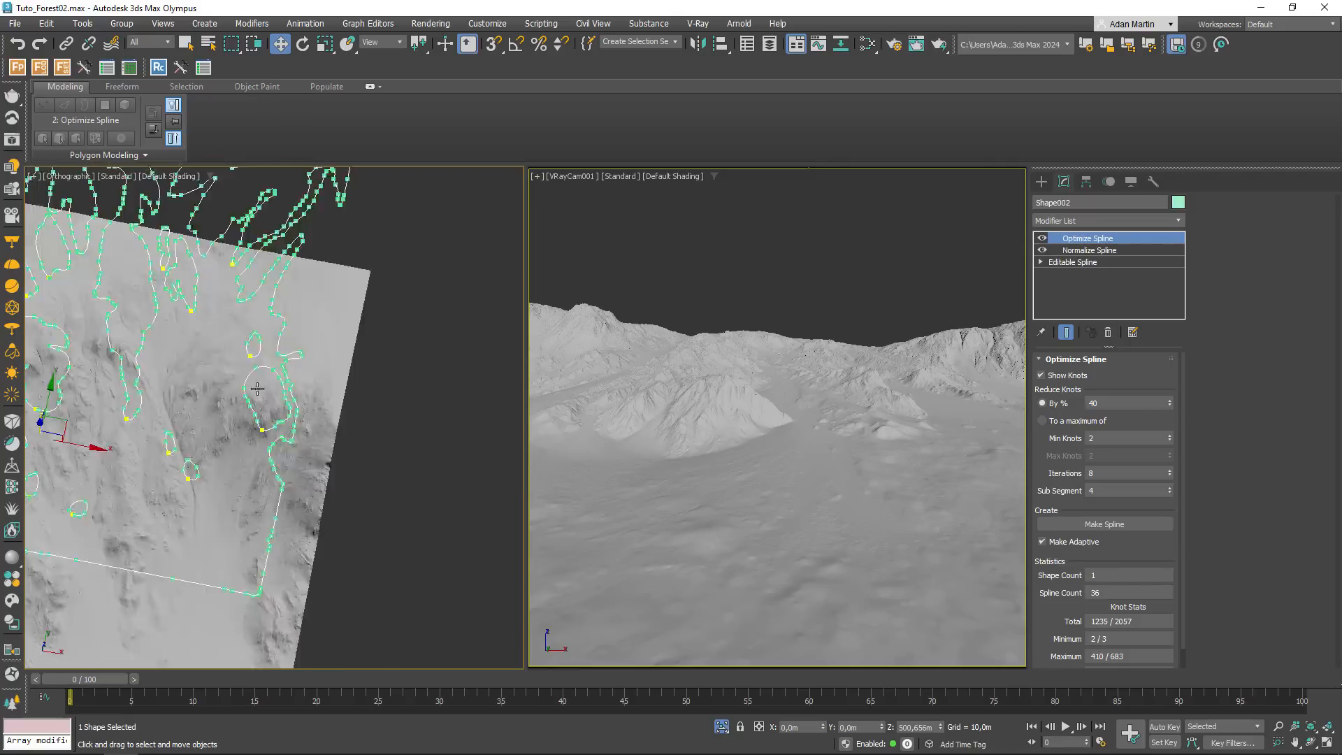
middle_click_drag(212, 435, 313, 462)
scroll(280, 454, "up", 4)
middle_click_drag(130, 360, 217, 350)
scroll(224, 440, "up", 6)
left_click(1041, 239)
left_click(1041, 239)
scroll(231, 428, "down", 8)
middle_click_drag(216, 349, 210, 408)
- Collapse the outline shape's modifier stack up to Optimize Spline and clear the selection
right_click(1085, 239)
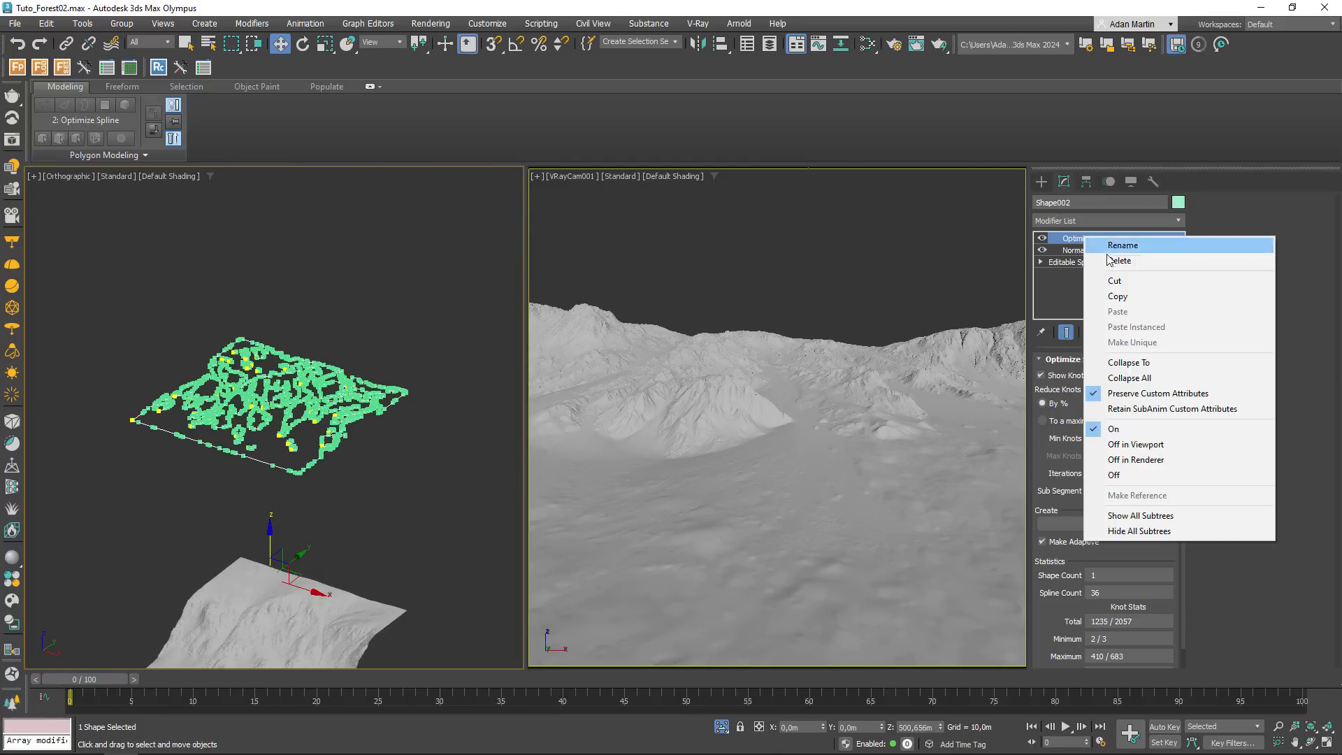
left_click(1119, 356)
left_click(735, 441)
left_click(390, 499)
scroll(347, 415, "up", 6)
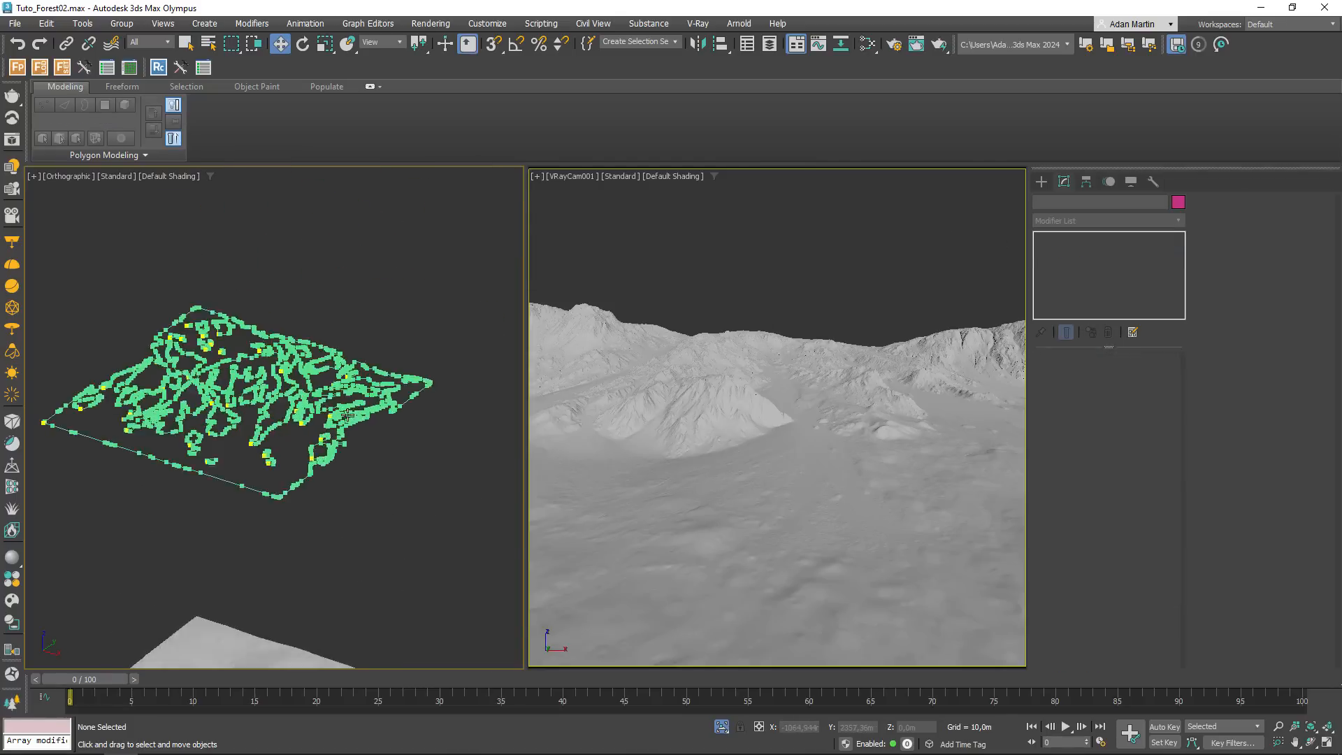
left_click(347, 414)
scroll(349, 383, "down", 4)
middle_click_drag(343, 392, 360, 408, "alt")
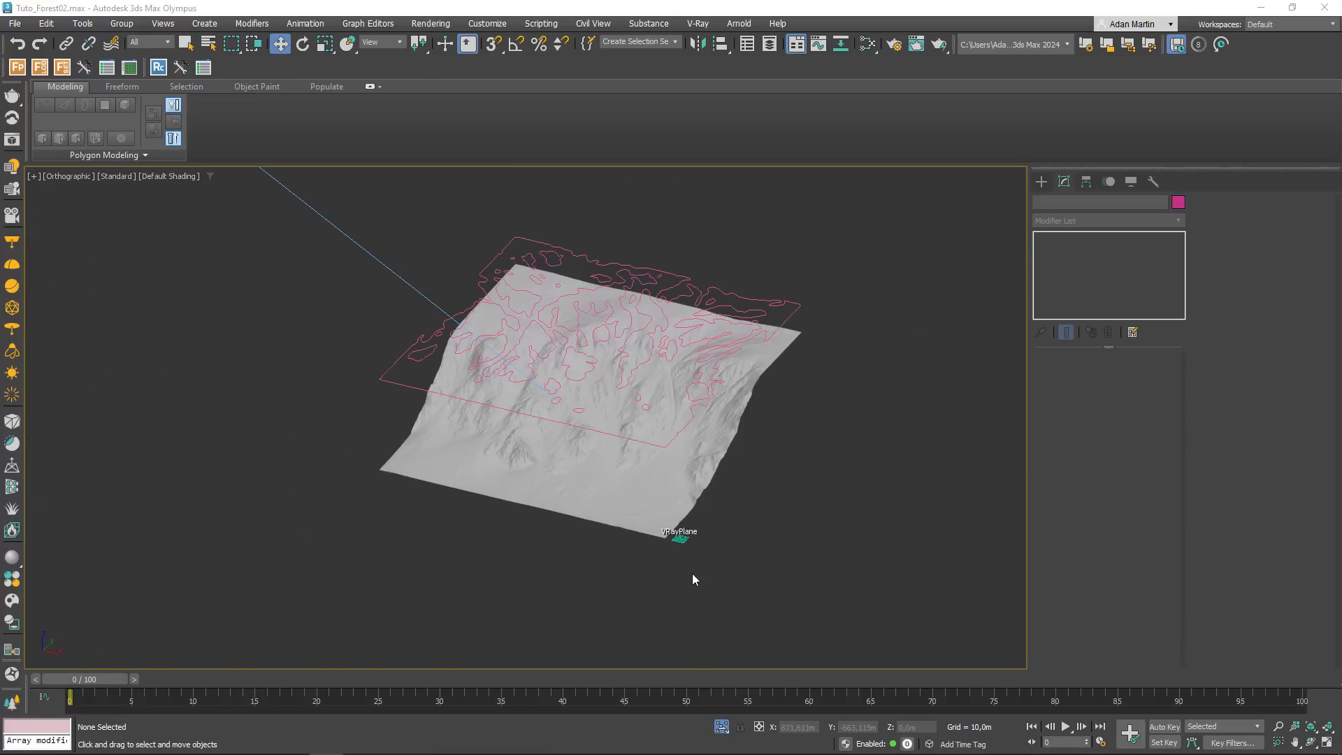
- Inspect the row of vegetation models beside the terrain's corner and select the tallest pine, Pine 27m
scroll(664, 488, "up", 5)
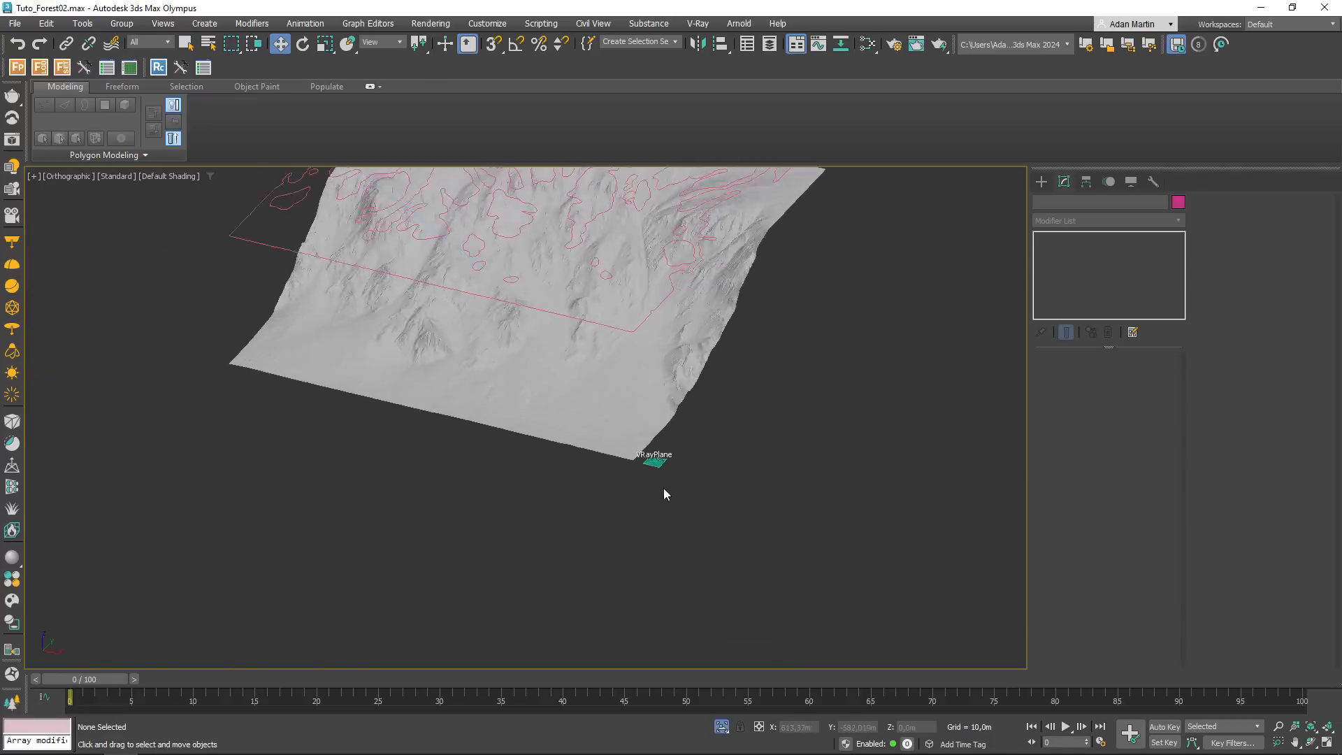
scroll(657, 424, "up", 10)
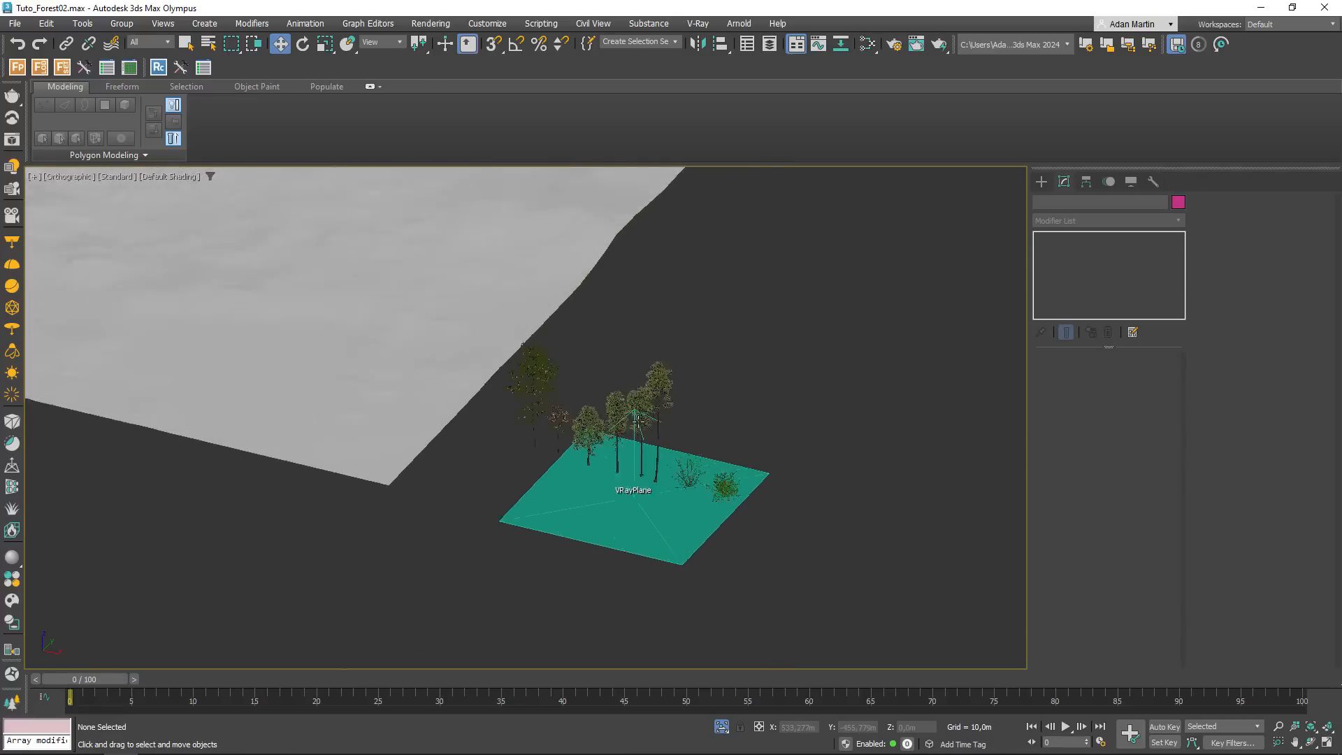
left_click(730, 309)
scroll(728, 334, "down", 4)
middle_click_drag(730, 510, 730, 474, "alt")
scroll(794, 479, "up", 9)
scroll(779, 467, "down", 6)
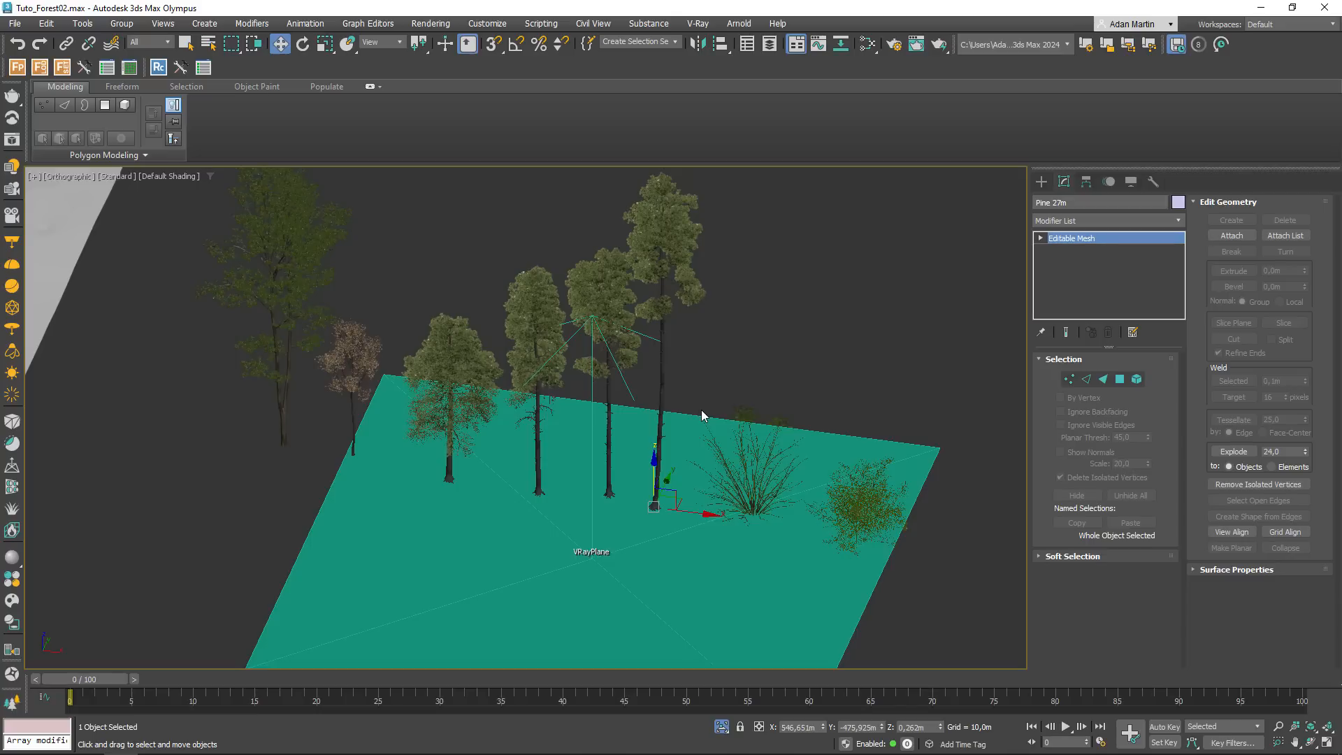
left_click(745, 348)
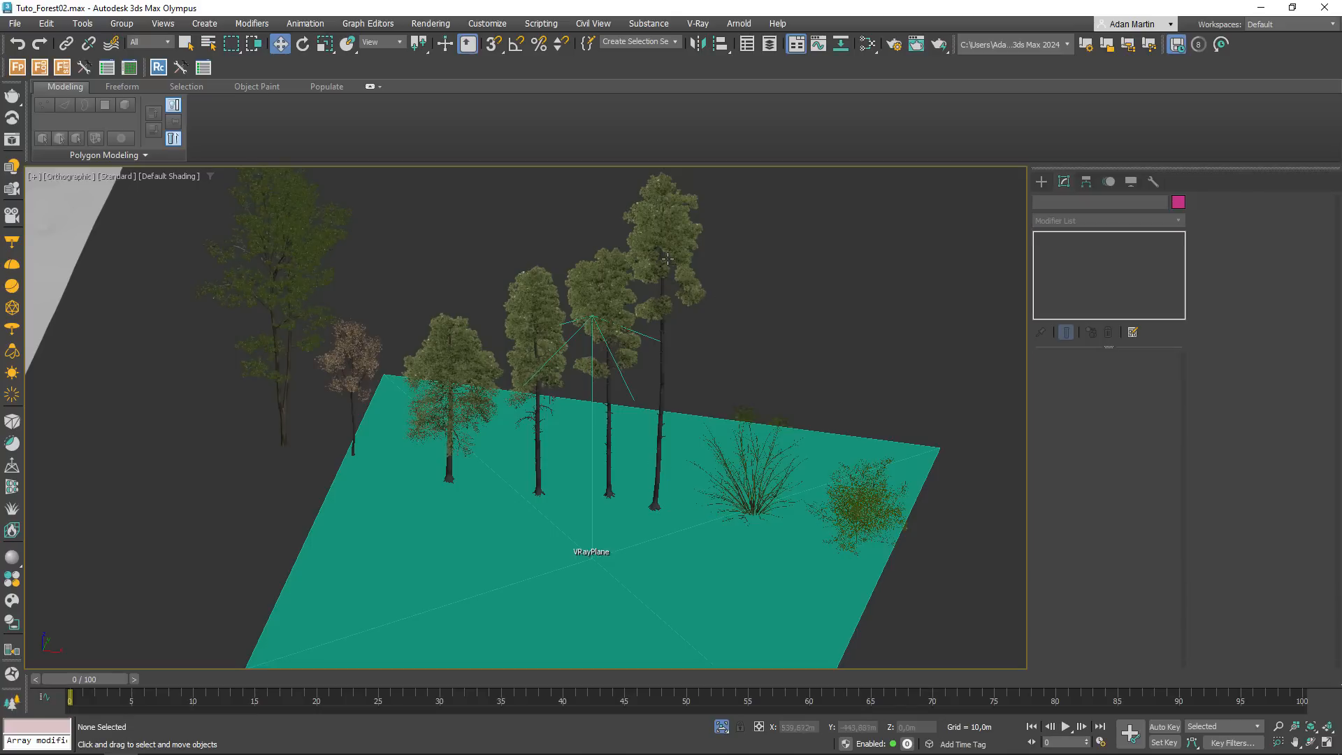
left_click(650, 271)
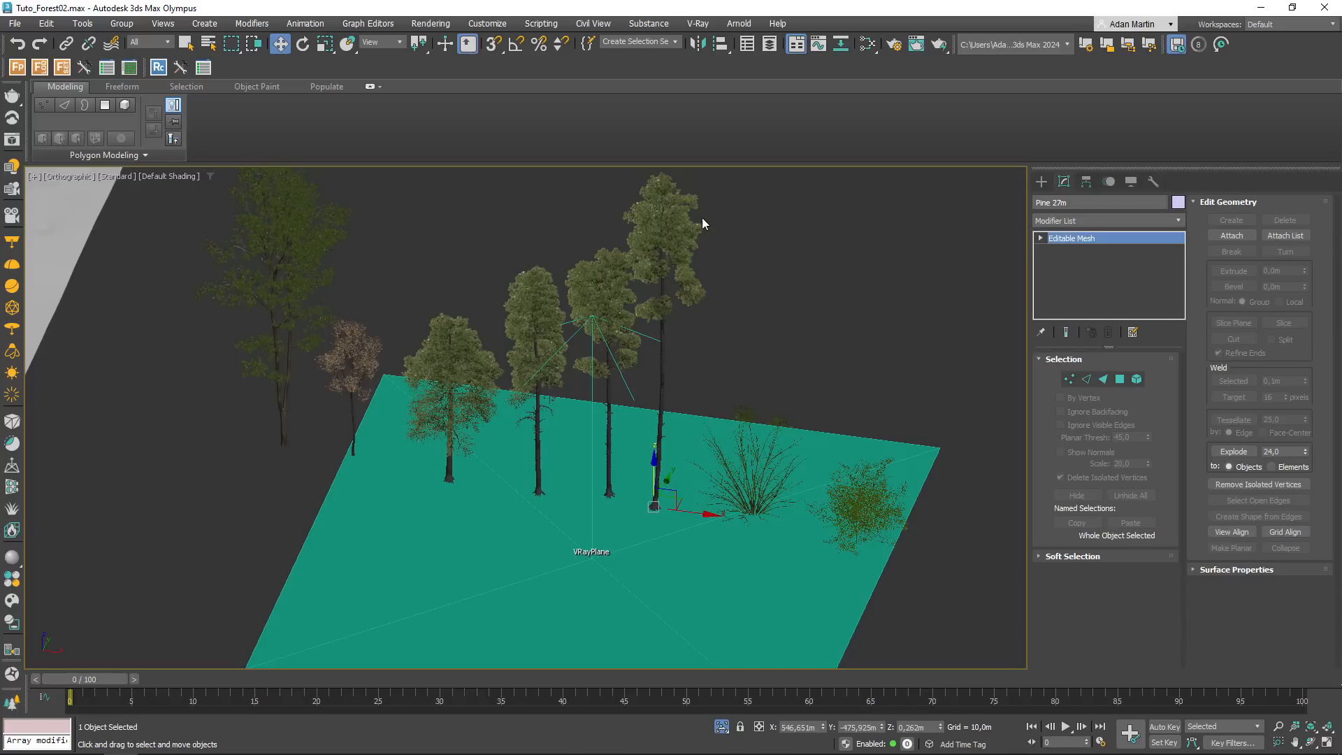
left_click(769, 266)
left_click(692, 232)
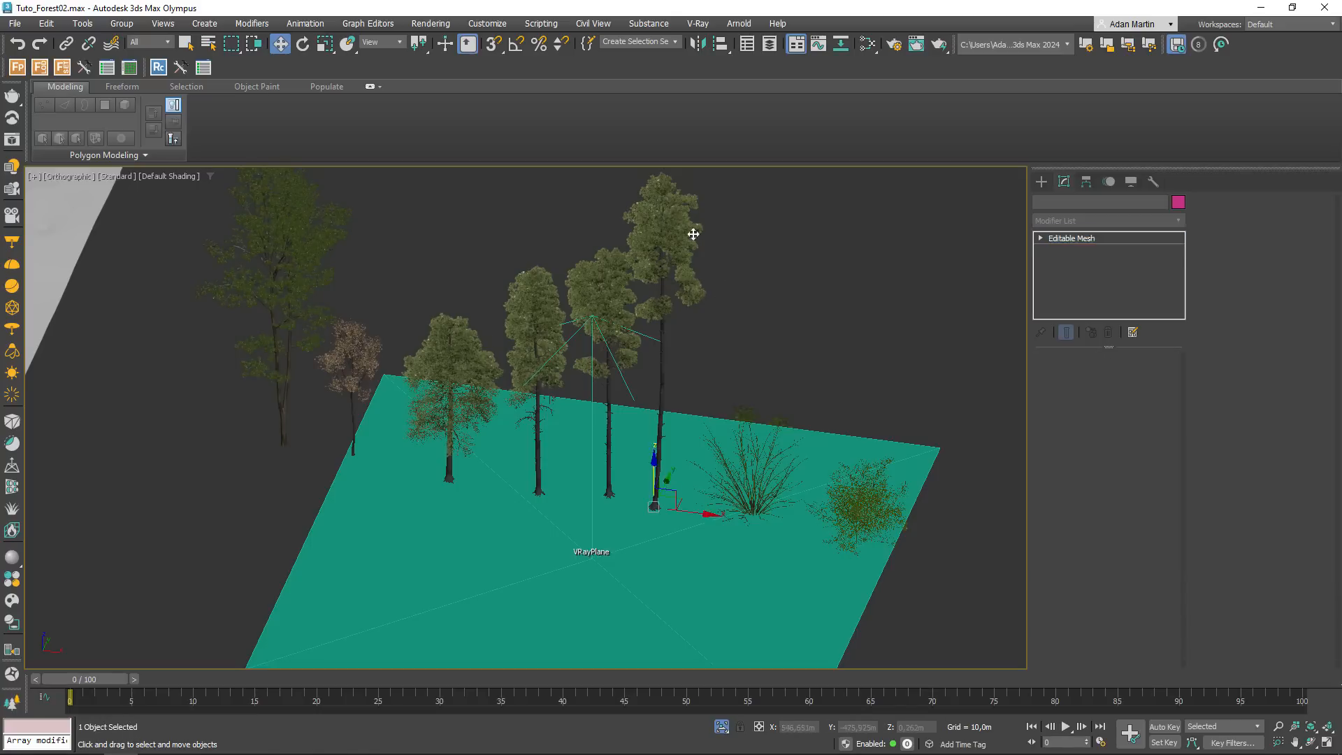
- Examine the needles and branches of the tallest pine up close, and the crowns and trunks of the neighbouring pines
scroll(690, 277, "up", 7)
scroll(671, 353, "up", 6)
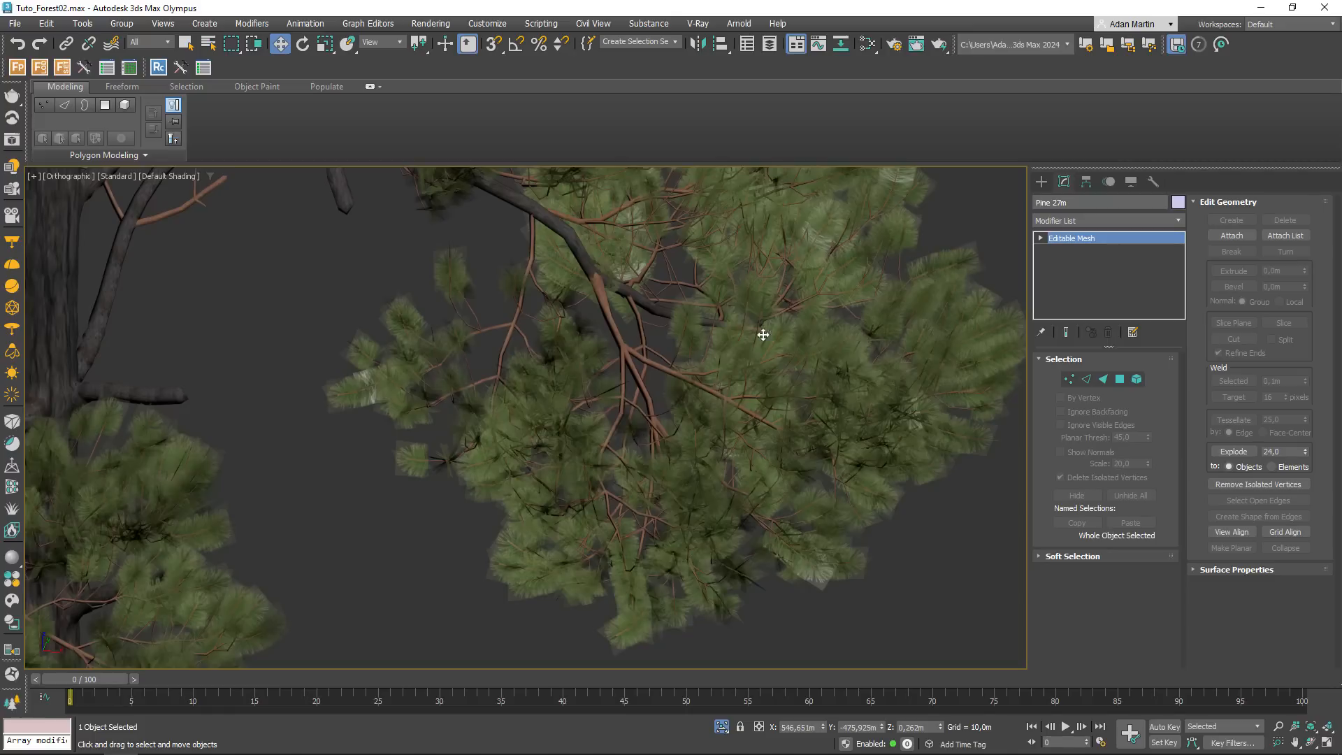
scroll(764, 336, "down", 10)
scroll(502, 371, "up", 10)
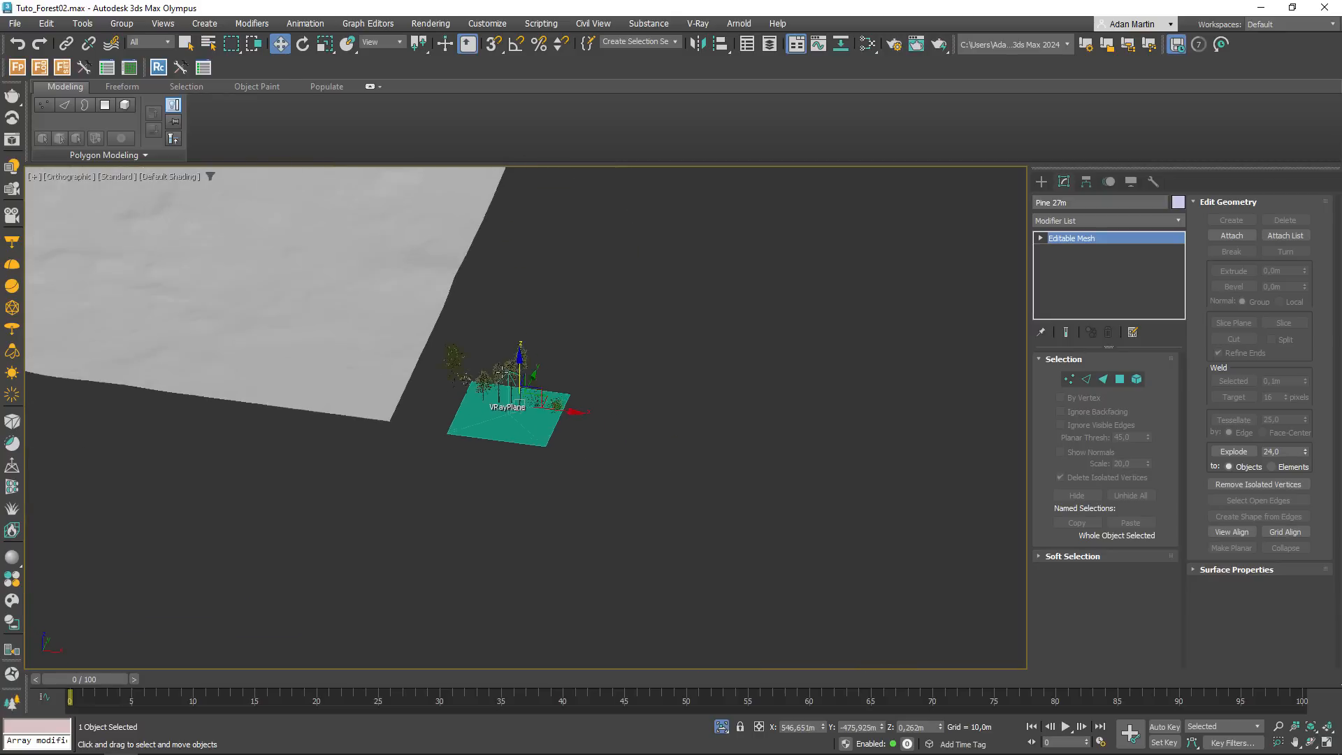
middle_click_drag(677, 288, 656, 362)
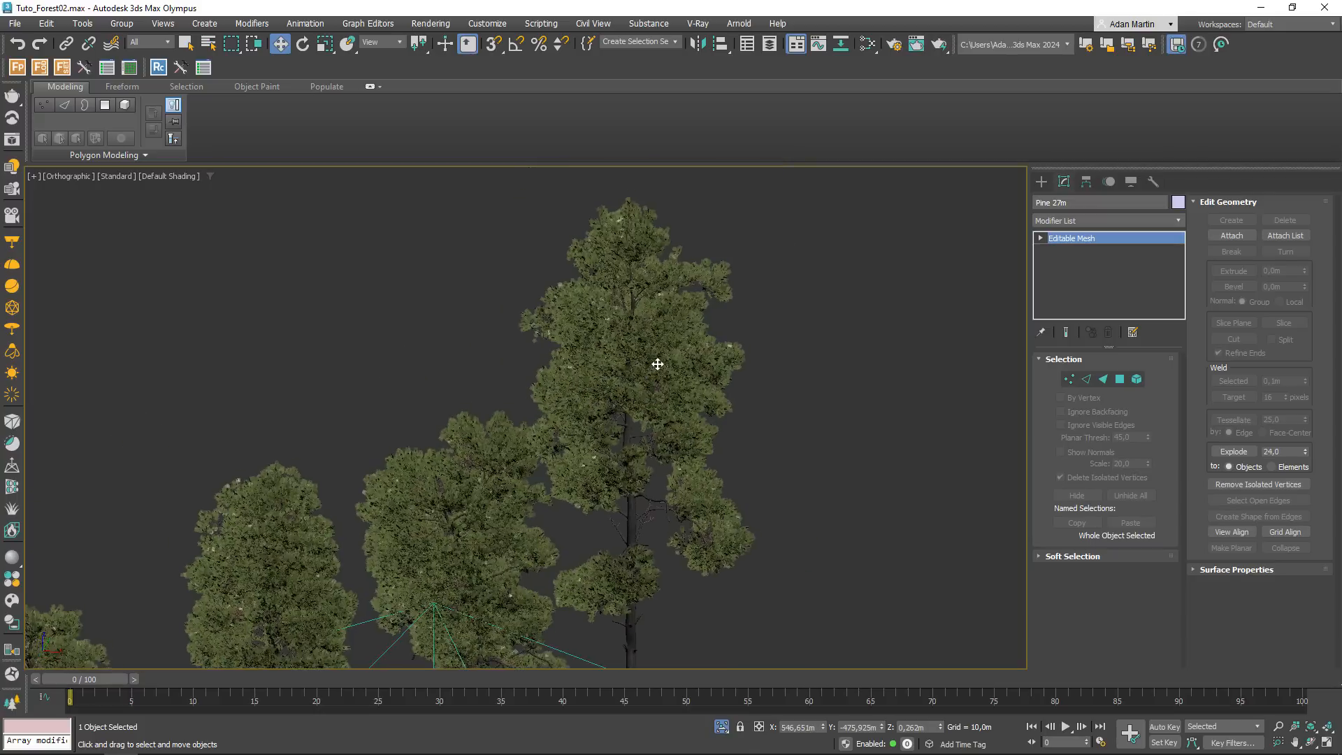
scroll(658, 365, "up", 3)
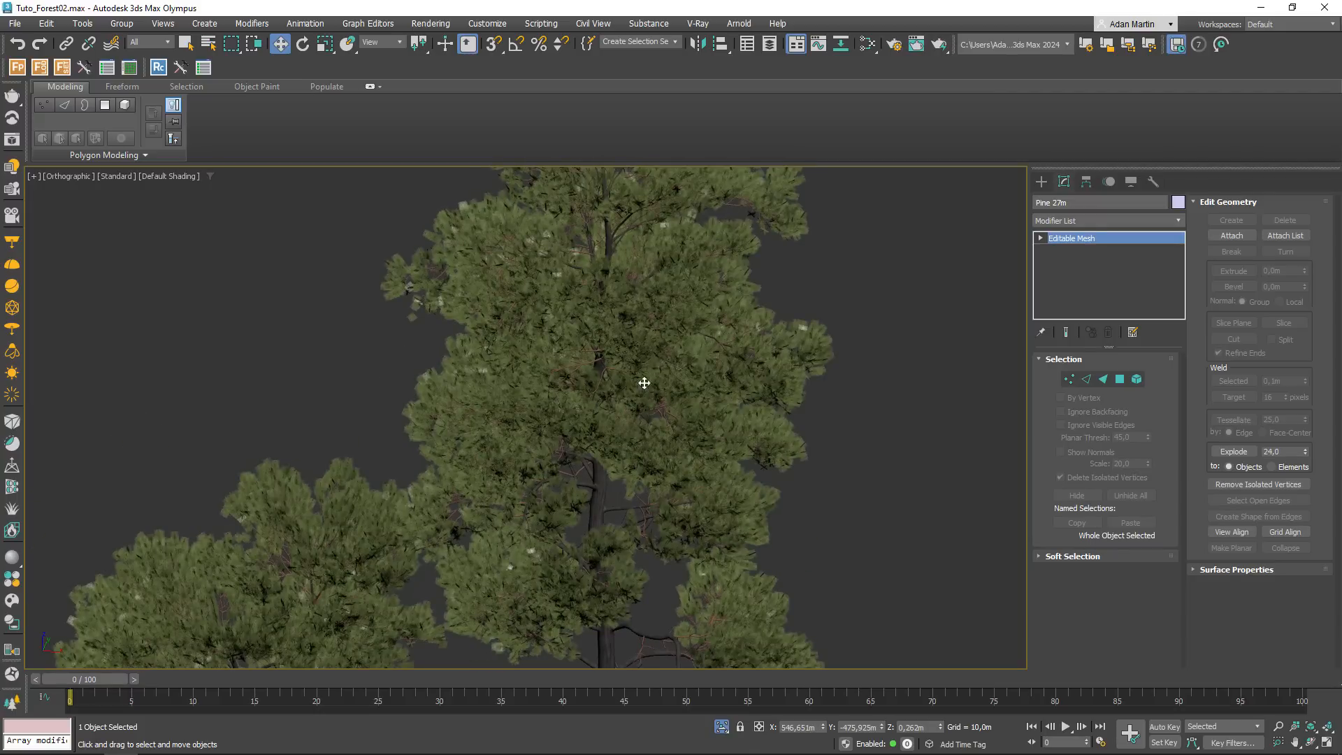
scroll(599, 389, "down", 3)
scroll(601, 392, "down", 2)
scroll(600, 393, "down", 3)
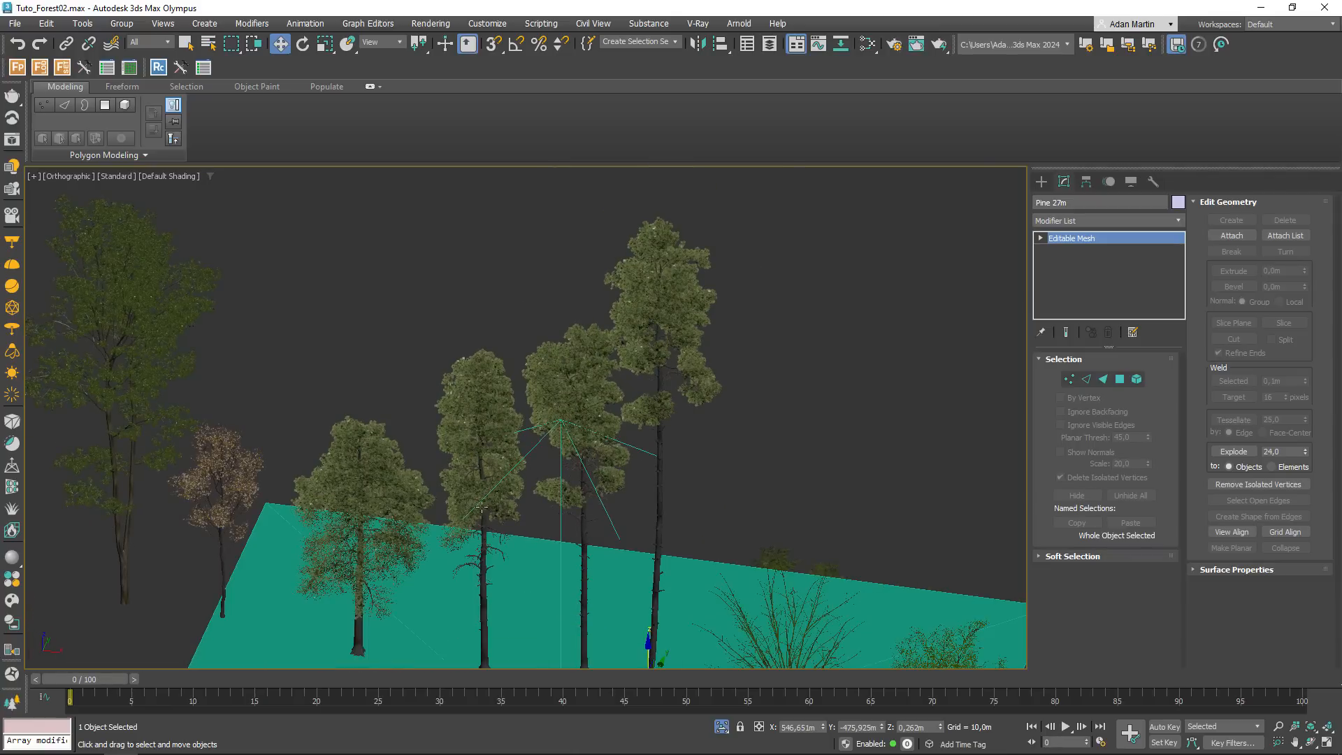
scroll(534, 468, "up", 3)
middle_click_drag(544, 467, 664, 274)
scroll(304, 551, "up", 2)
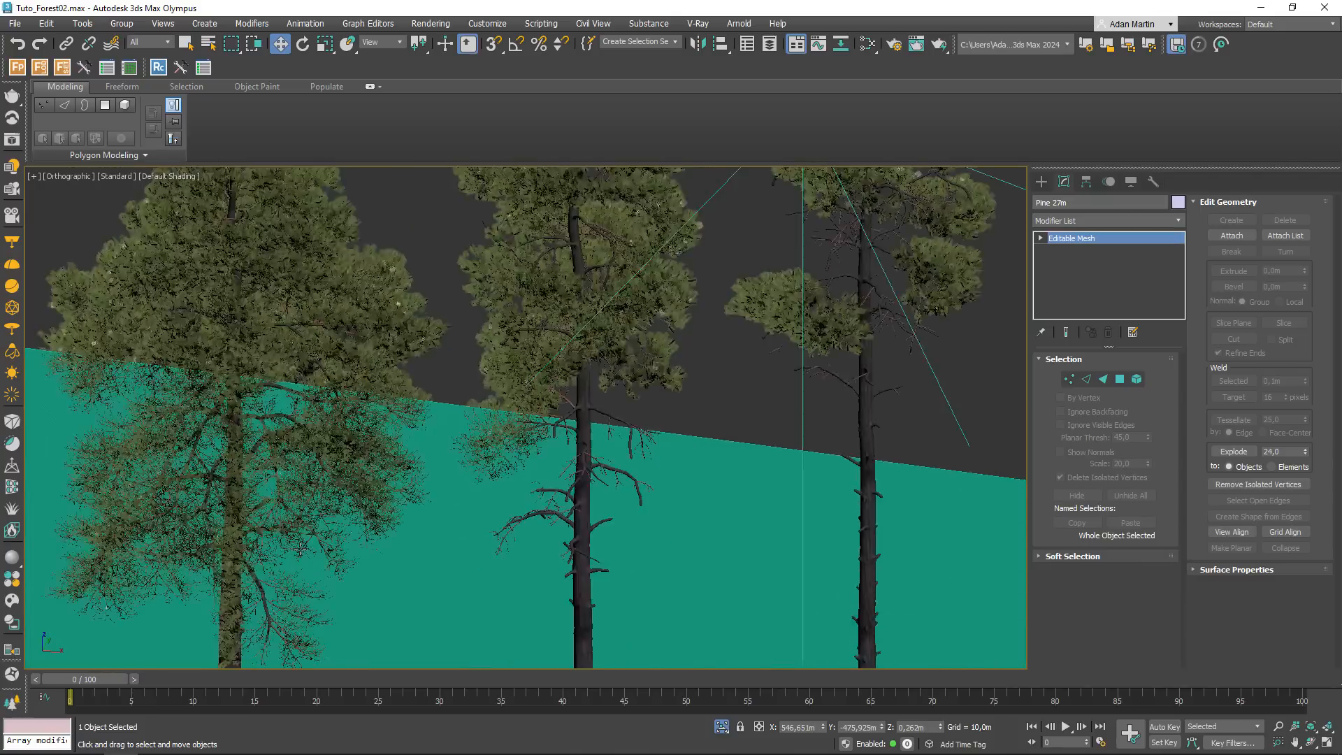
scroll(304, 551, "down", 4)
scroll(590, 422, "down", 4)
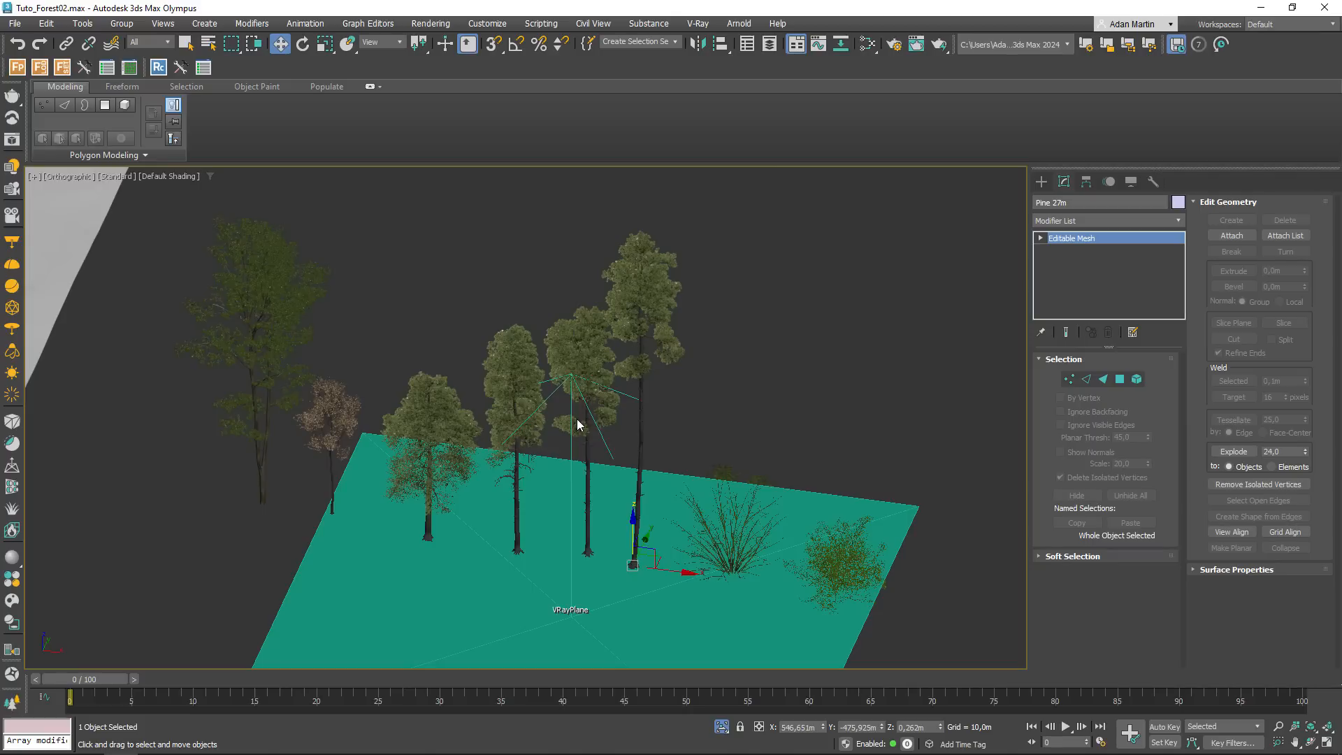
- Select the ash tree and the small brown-leaved tree beside it in turn to inspect both models
left_click(804, 366)
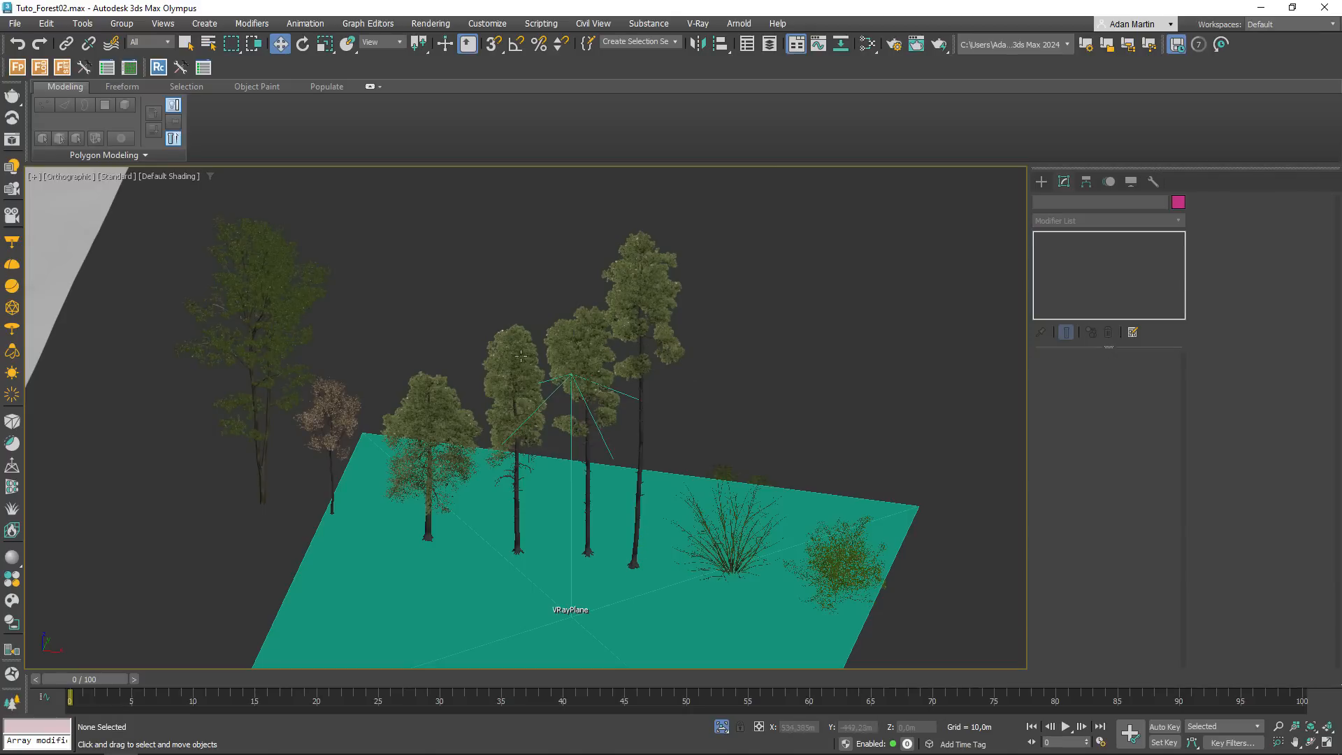
left_click(271, 302)
scroll(270, 318, "up", 5)
middle_click_drag(358, 335, 455, 353)
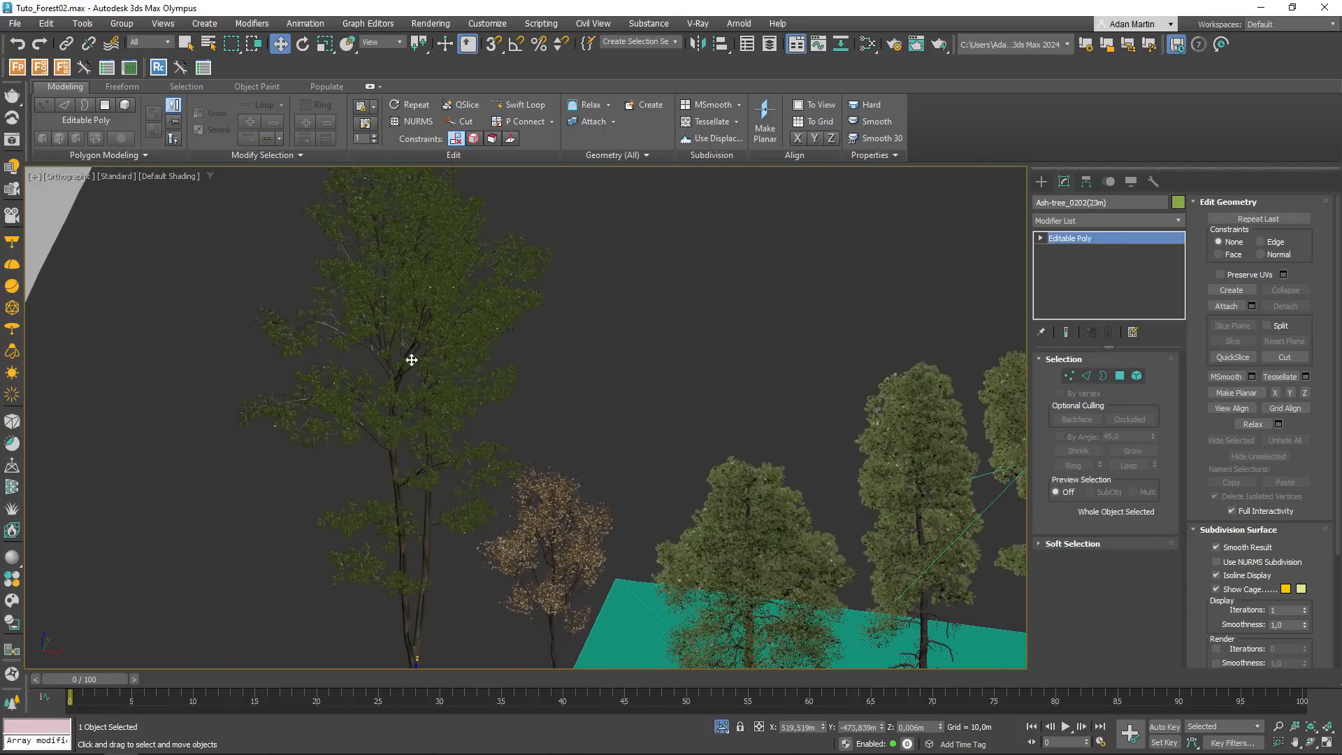
middle_click_drag(572, 579, 509, 450)
left_click(516, 417)
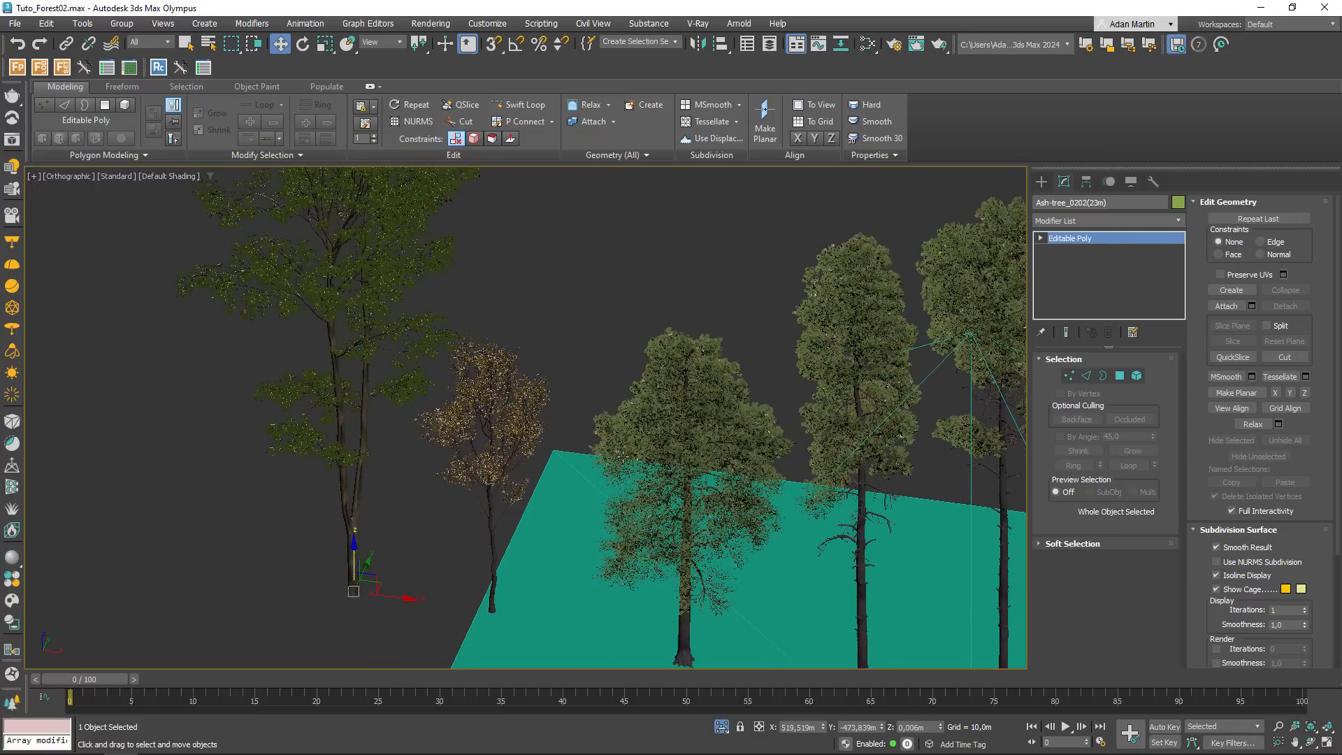
scroll(715, 279, "down", 4)
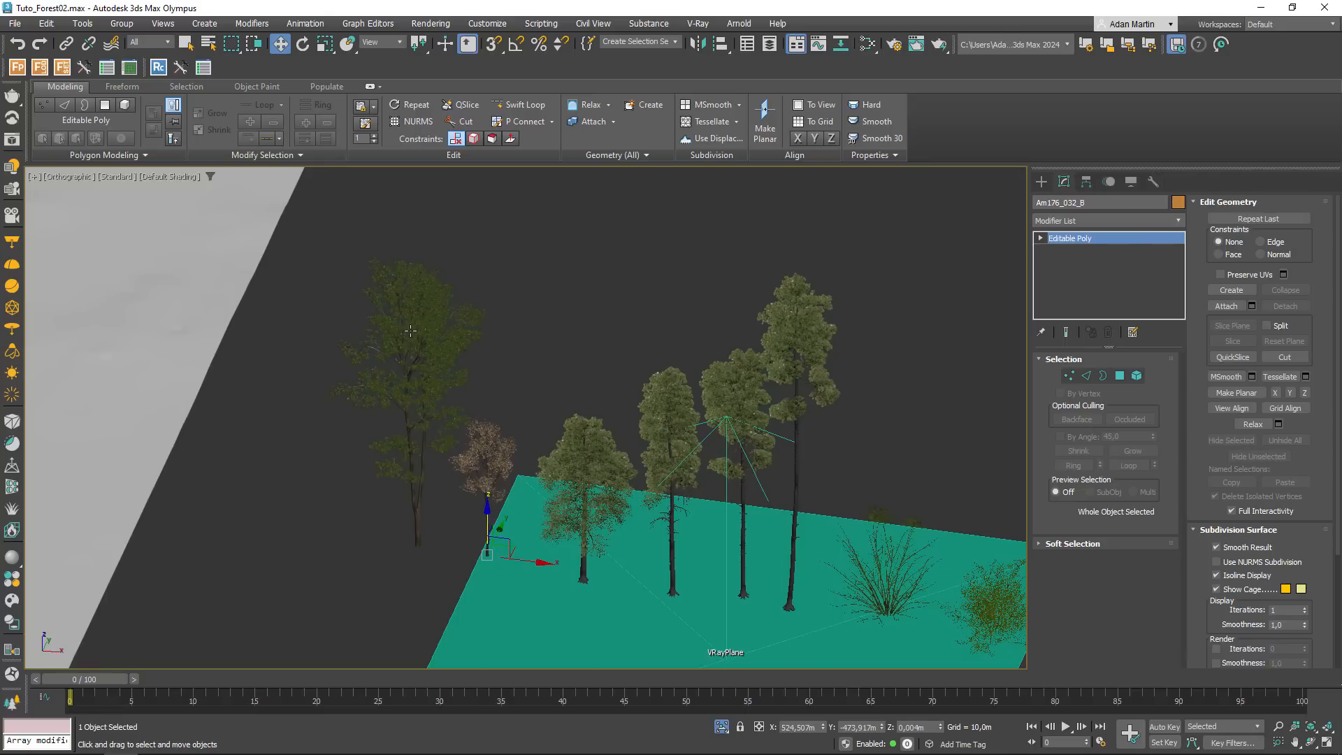
- Select the Sambucus_Nigra_02 bush and inspect it and the neighbouring bush from the side and from above
middle_click_drag(884, 524, 684, 424)
left_click(682, 487)
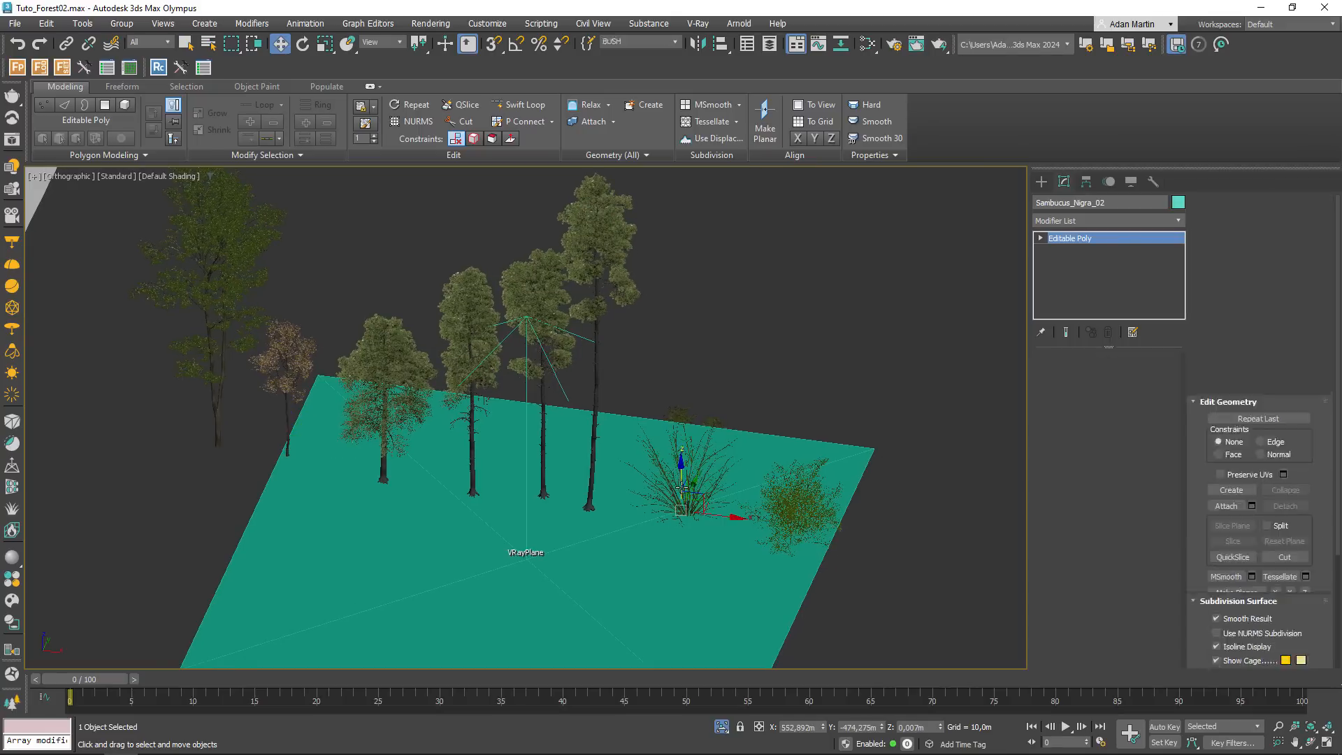
scroll(682, 487, "up", 6)
left_click(638, 439)
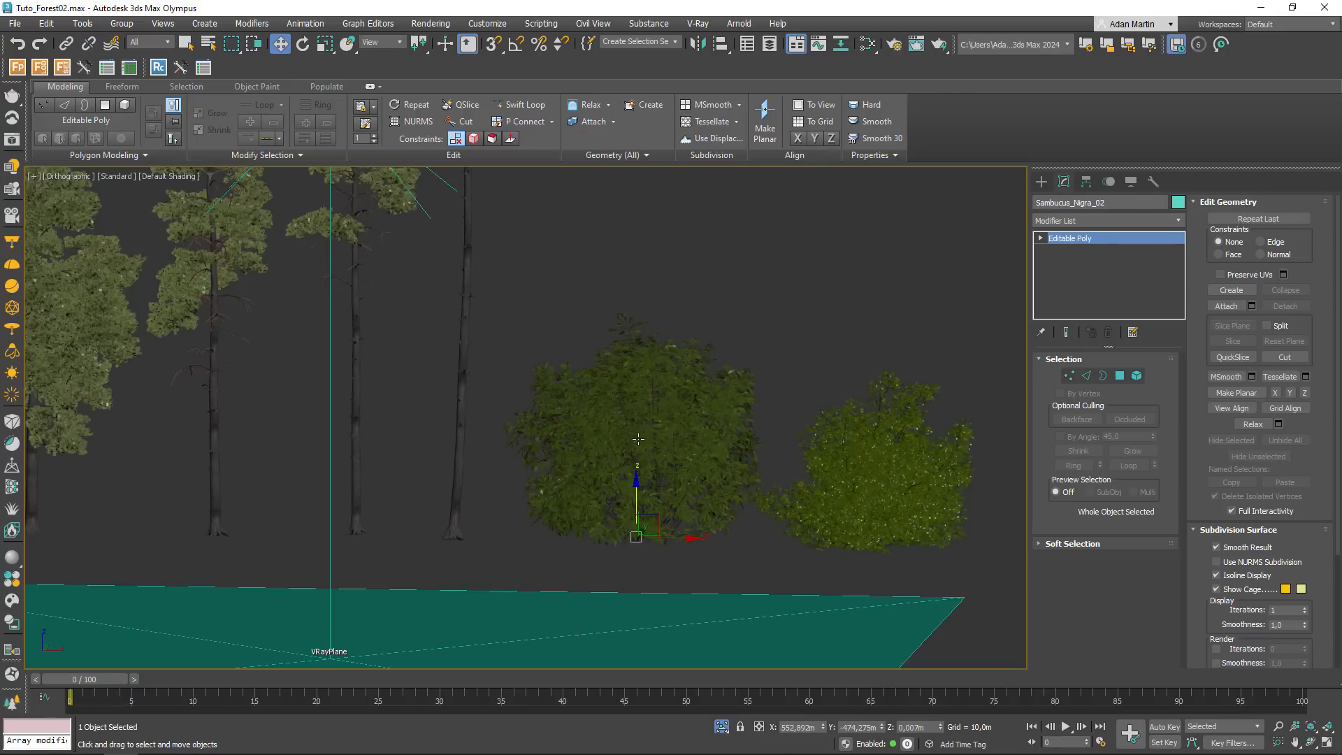
scroll(807, 452, "down", 4)
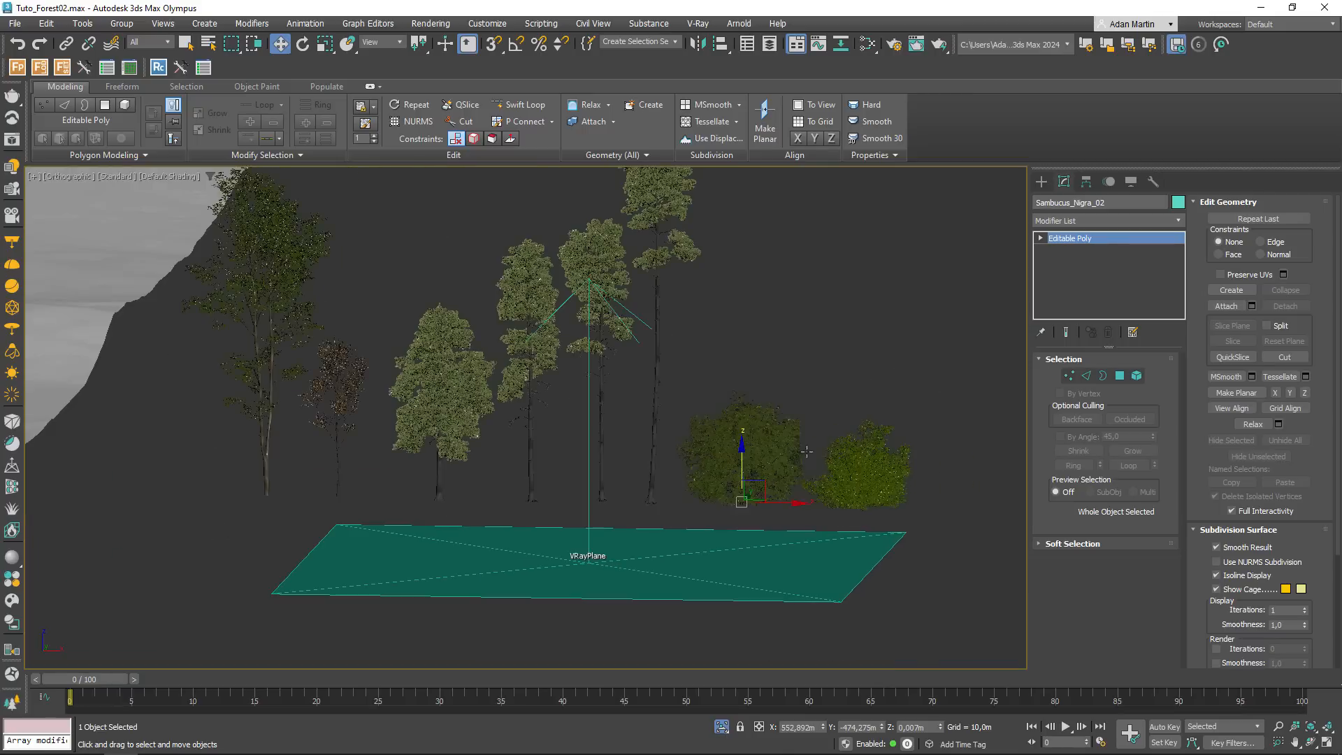
middle_click_drag(807, 451, 761, 489, "alt")
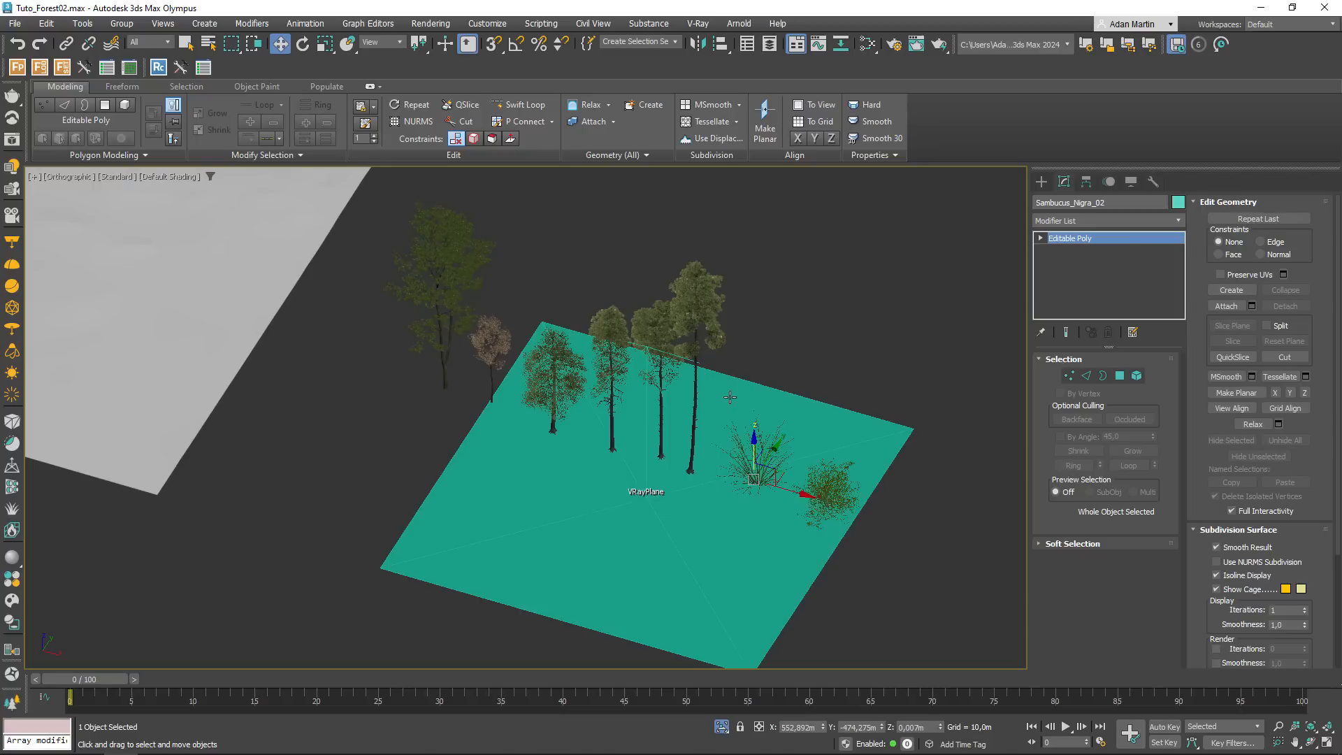
- Examine the row of vegetation models on the plane next to the terrain's corner from farther away
scroll(727, 398, "down", 4)
middle_click_drag(728, 447, 676, 436, "alt")
scroll(713, 437, "up", 2)
scroll(689, 445, "down", 5)
scroll(654, 460, "down", 5)
scroll(676, 436, "up", 2)
scroll(676, 434, "up", 5)
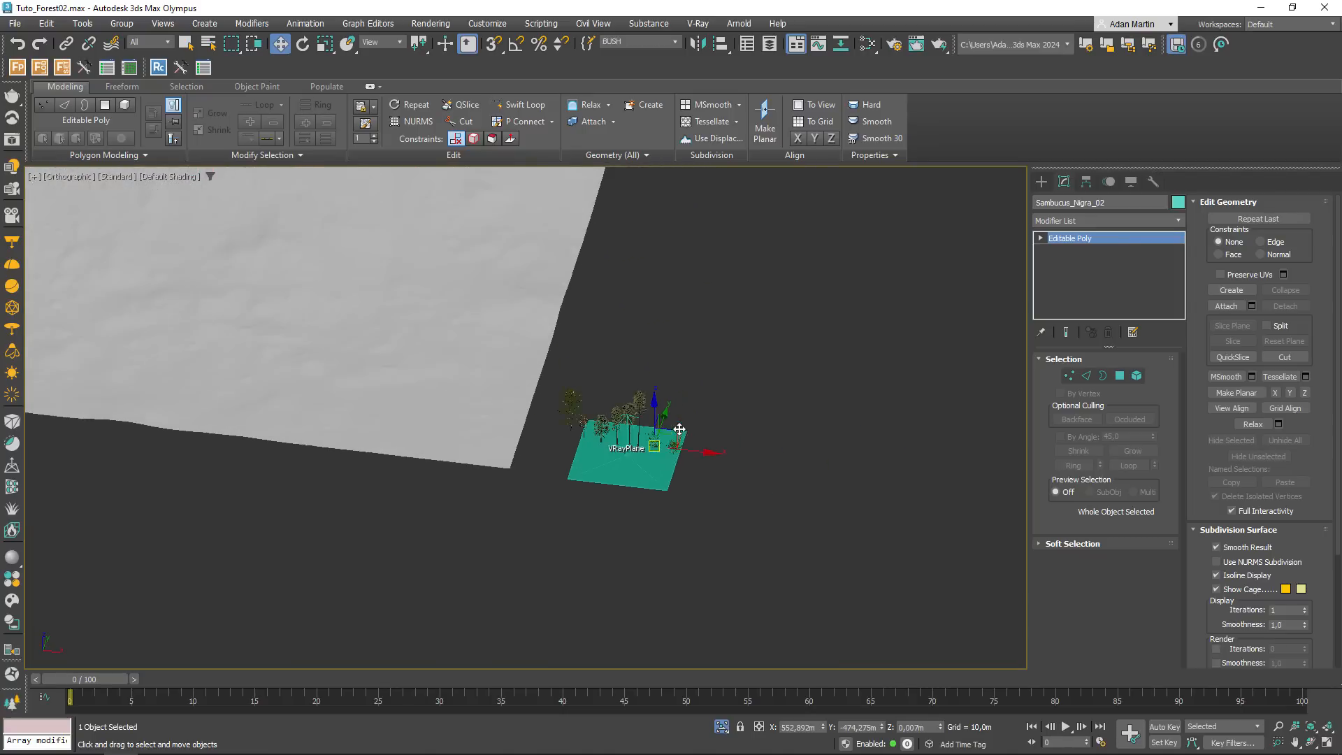
scroll(644, 416, "up", 3)
middle_click_drag(629, 393, 758, 455)
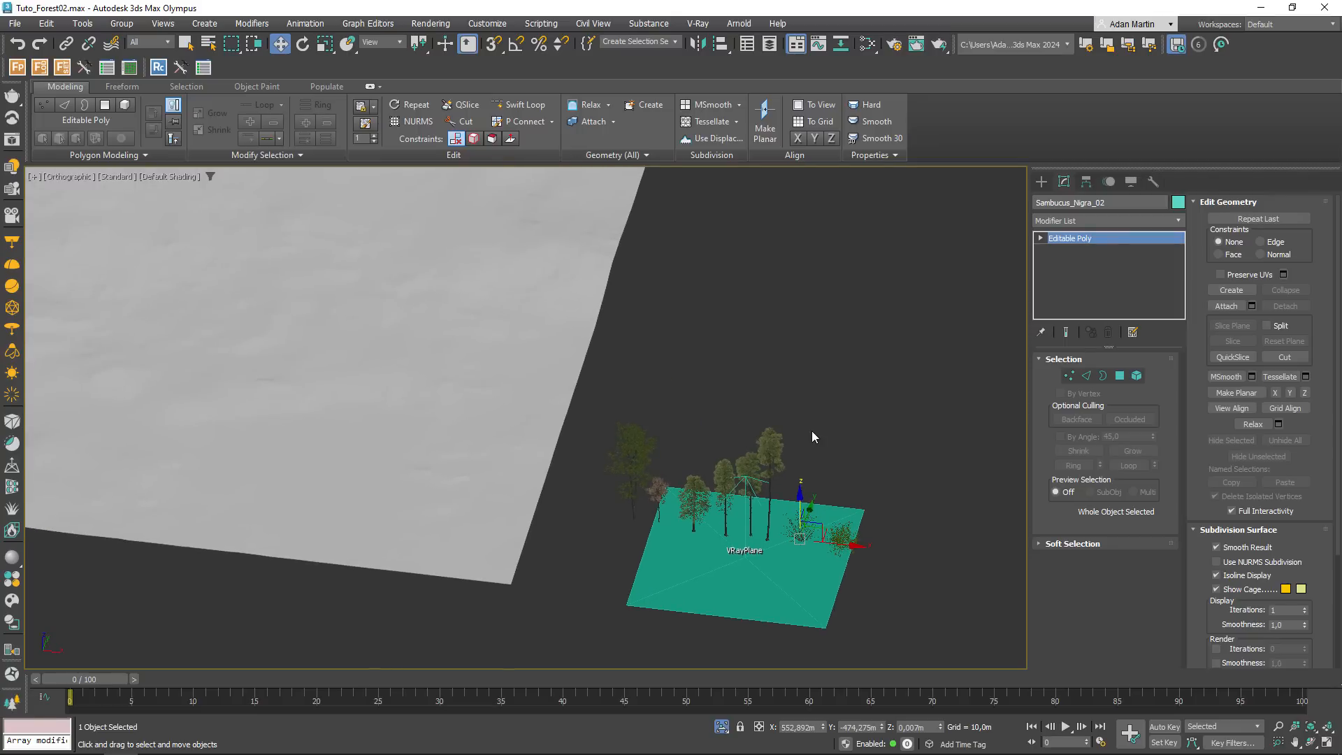
- Show the Itoo Software object types available for creating geometry
left_click(1042, 182)
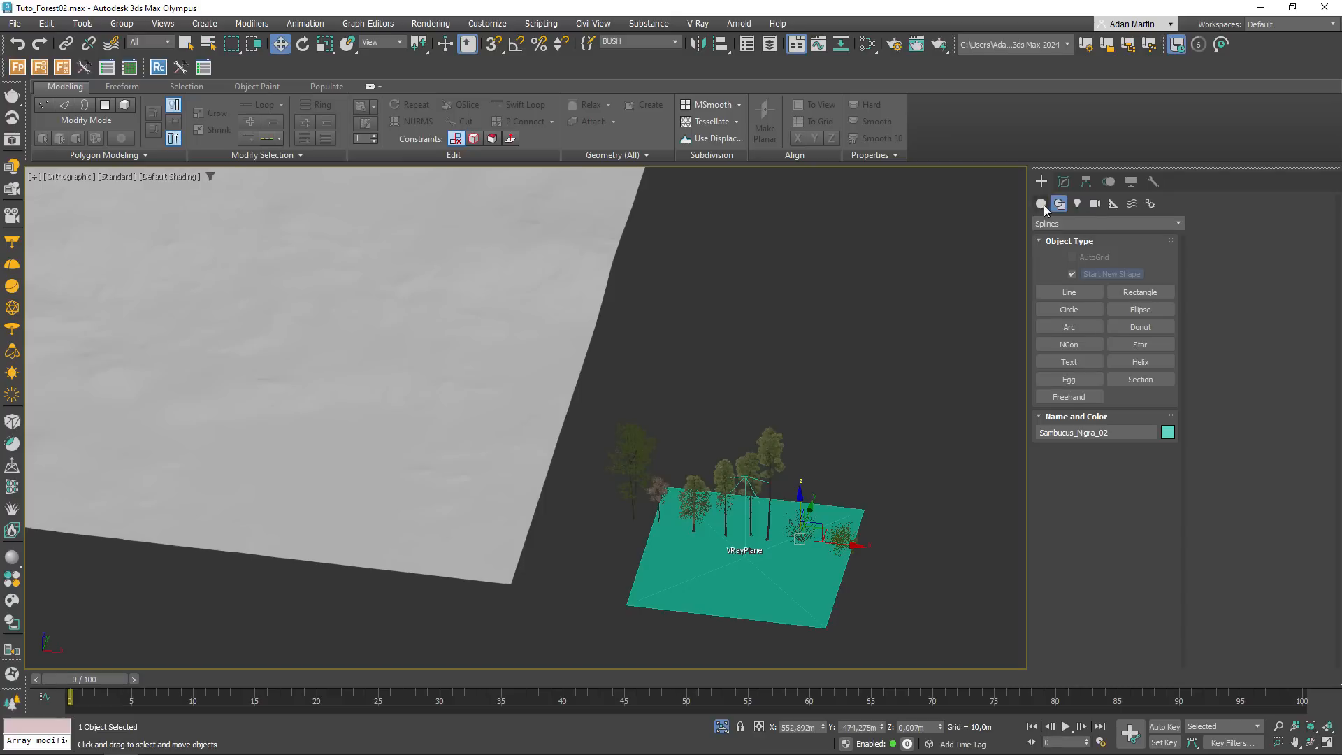
left_click(1112, 223)
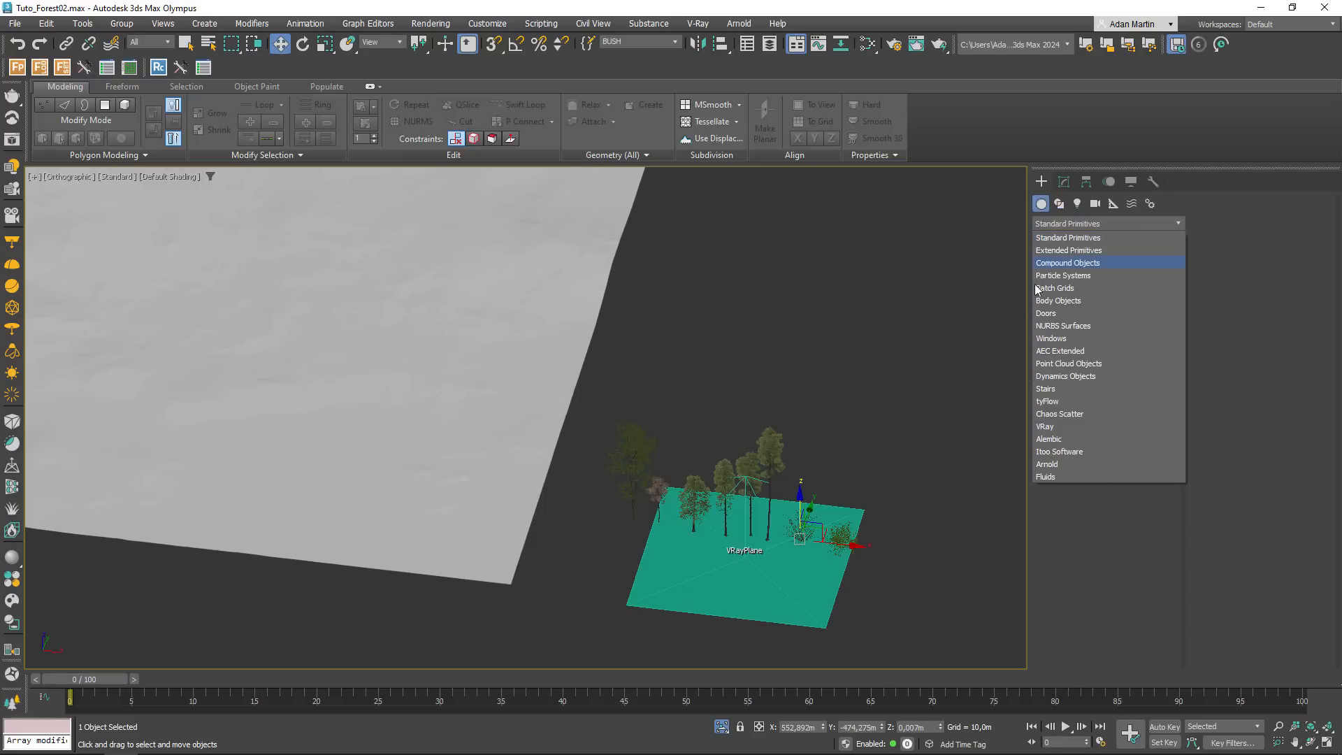
left_click(1063, 458)
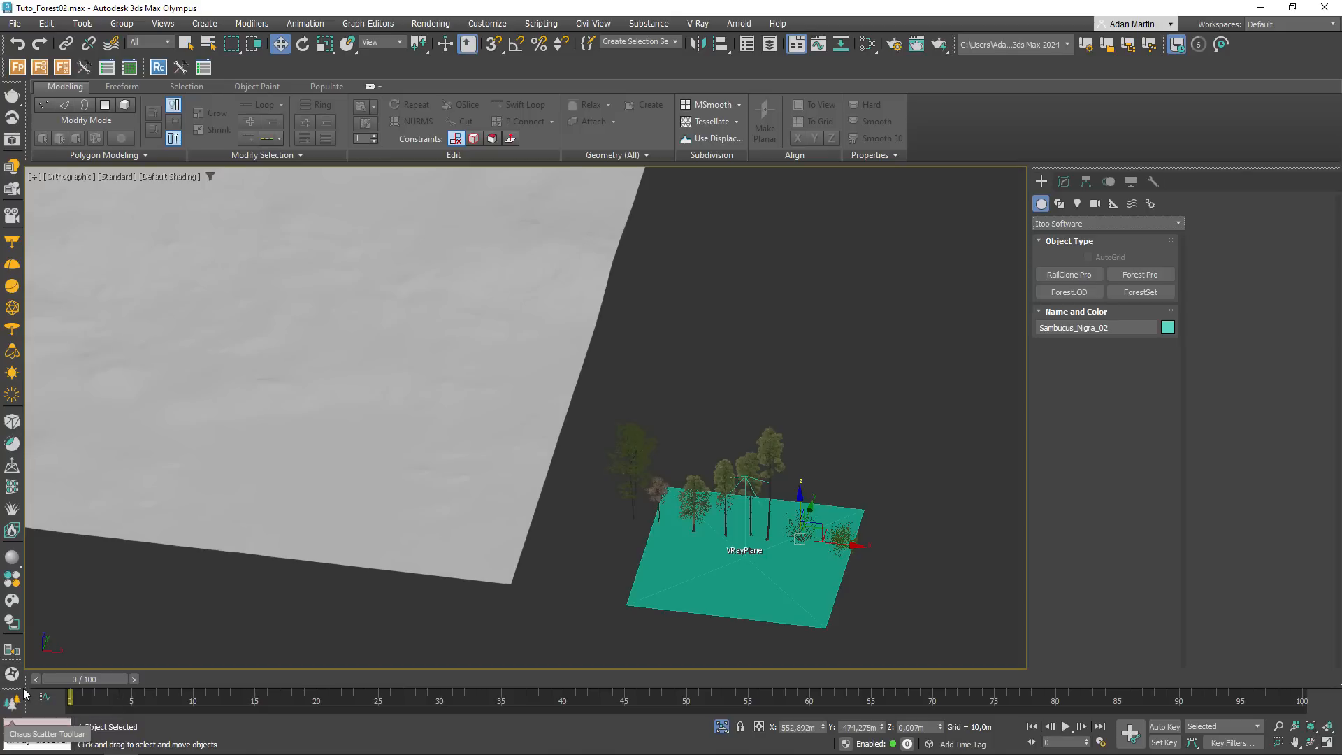
- Examine the spline outlines above the whole terrain and the vegetation models beside its corner
scroll(458, 423, "down", 8)
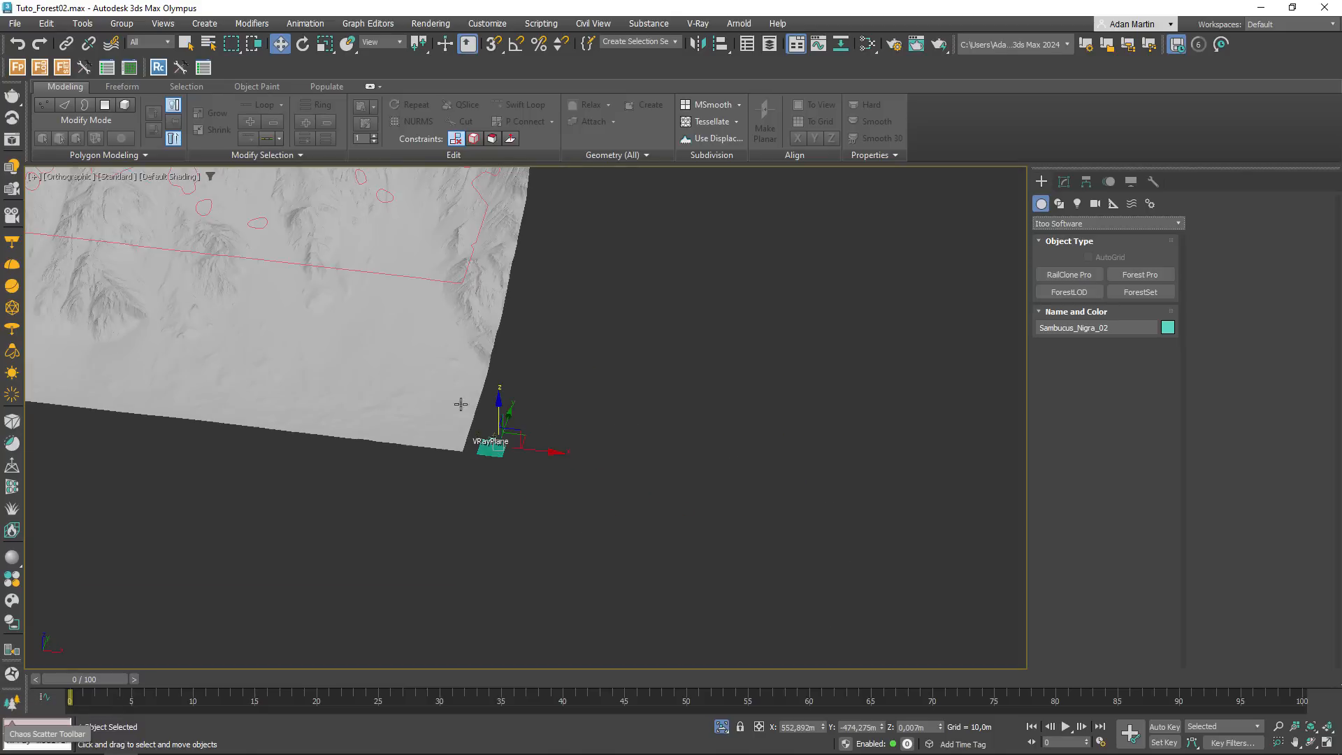
middle_click_drag(411, 362, 615, 533)
scroll(623, 533, "down", 3)
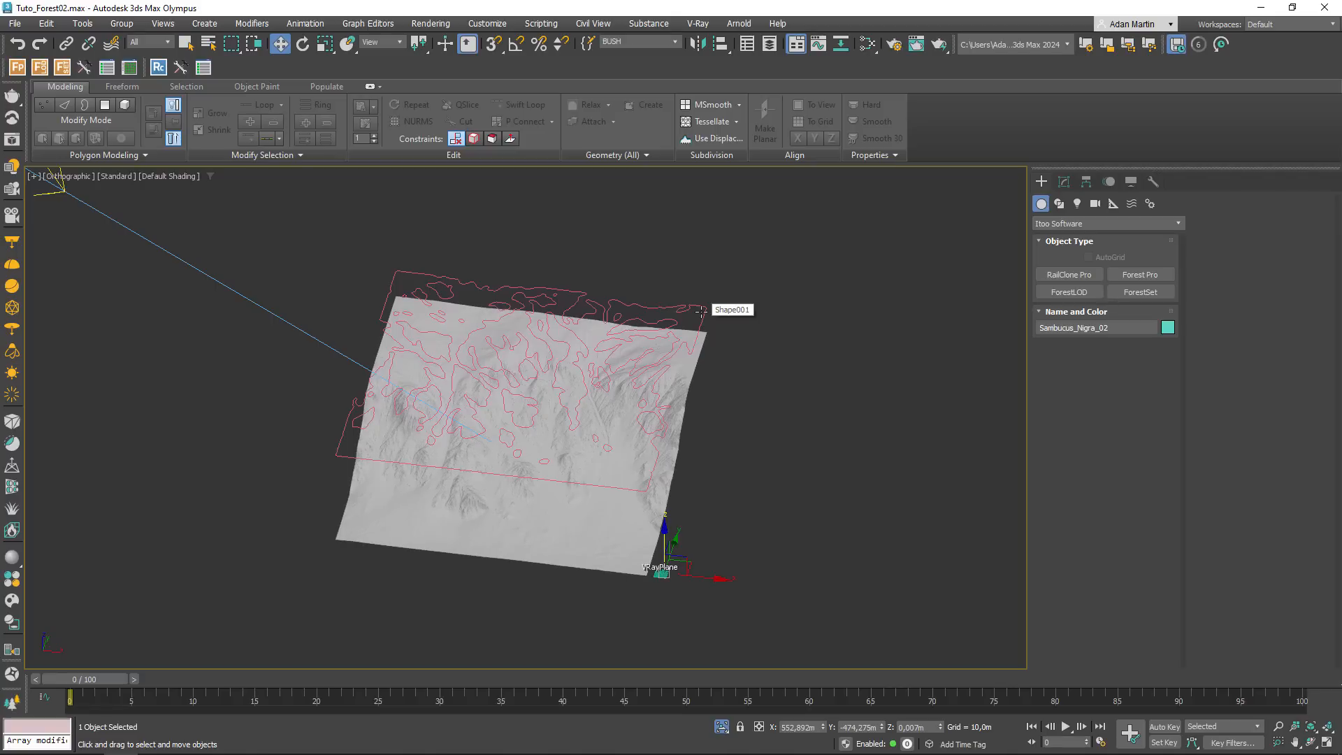
scroll(757, 287, "up", 4)
scroll(479, 391, "down", 4)
middle_click_drag(530, 366, 613, 276)
scroll(484, 440, "up", 2)
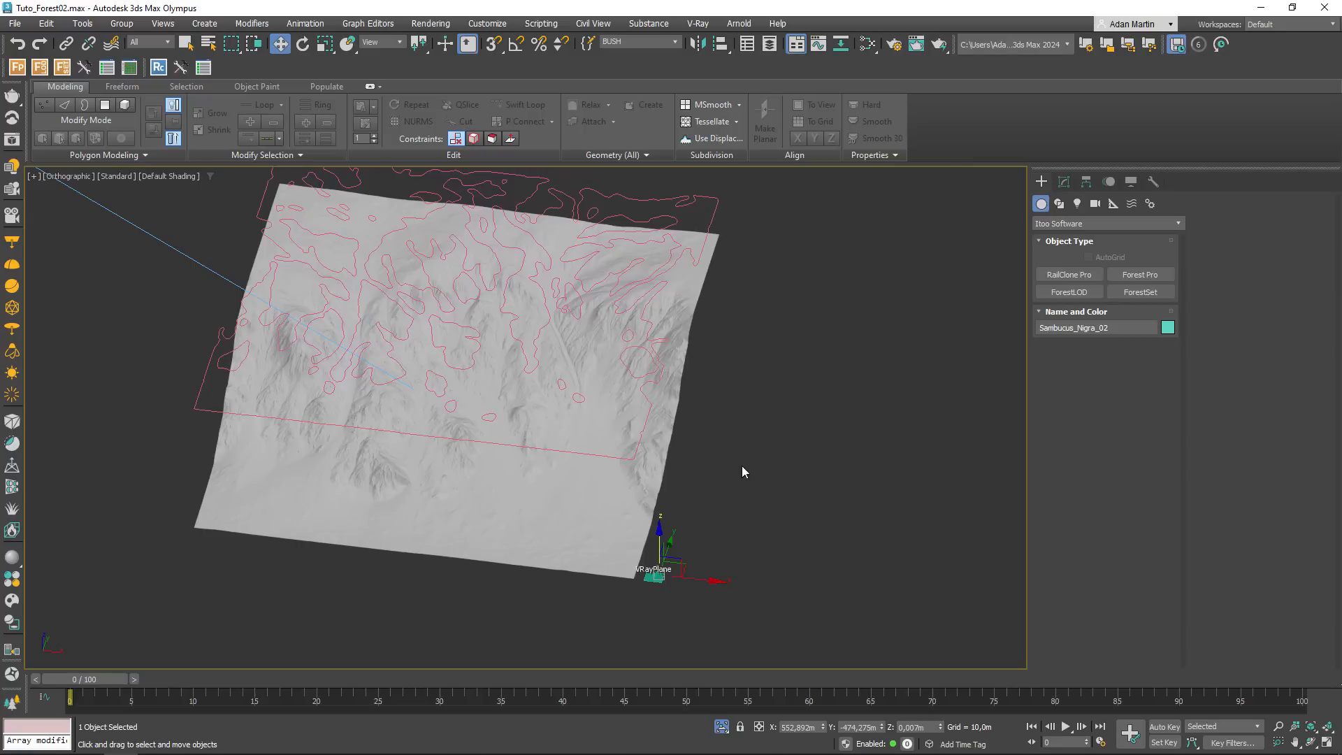
scroll(674, 505, "up", 8)
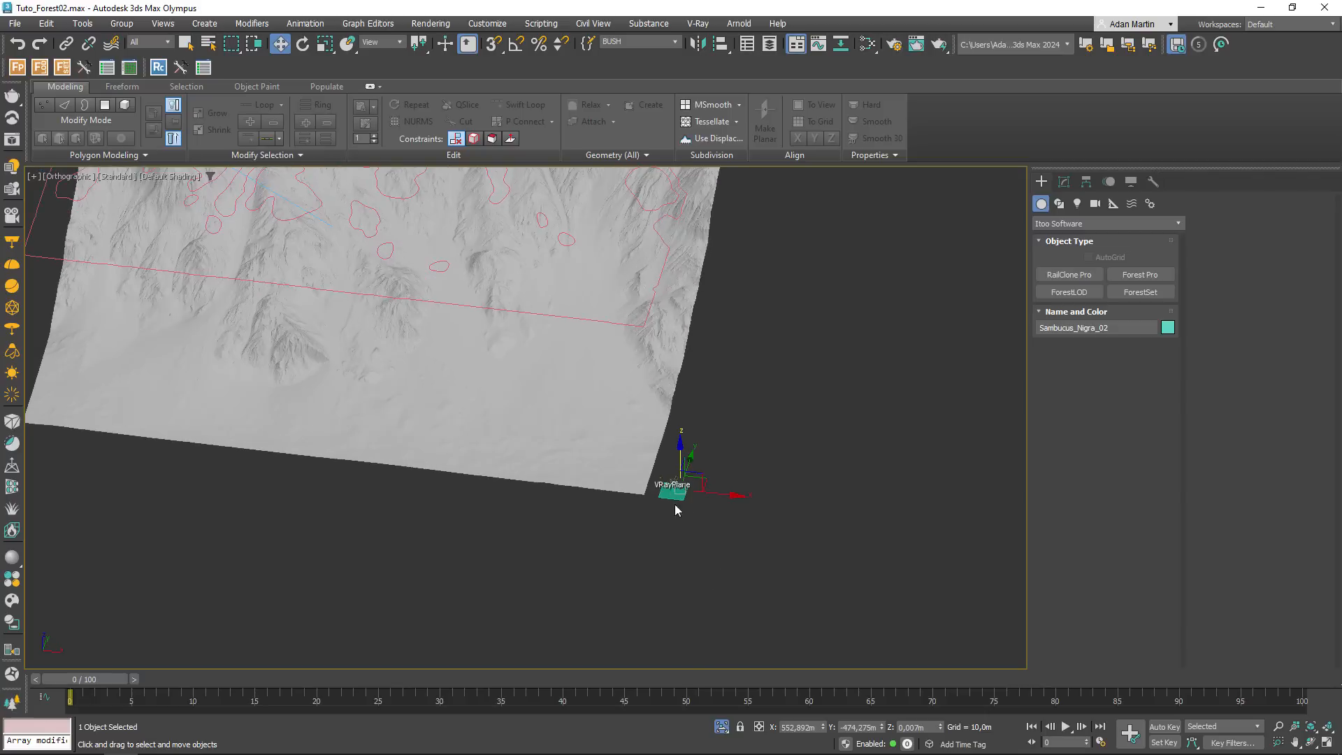
scroll(695, 463, "up", 2)
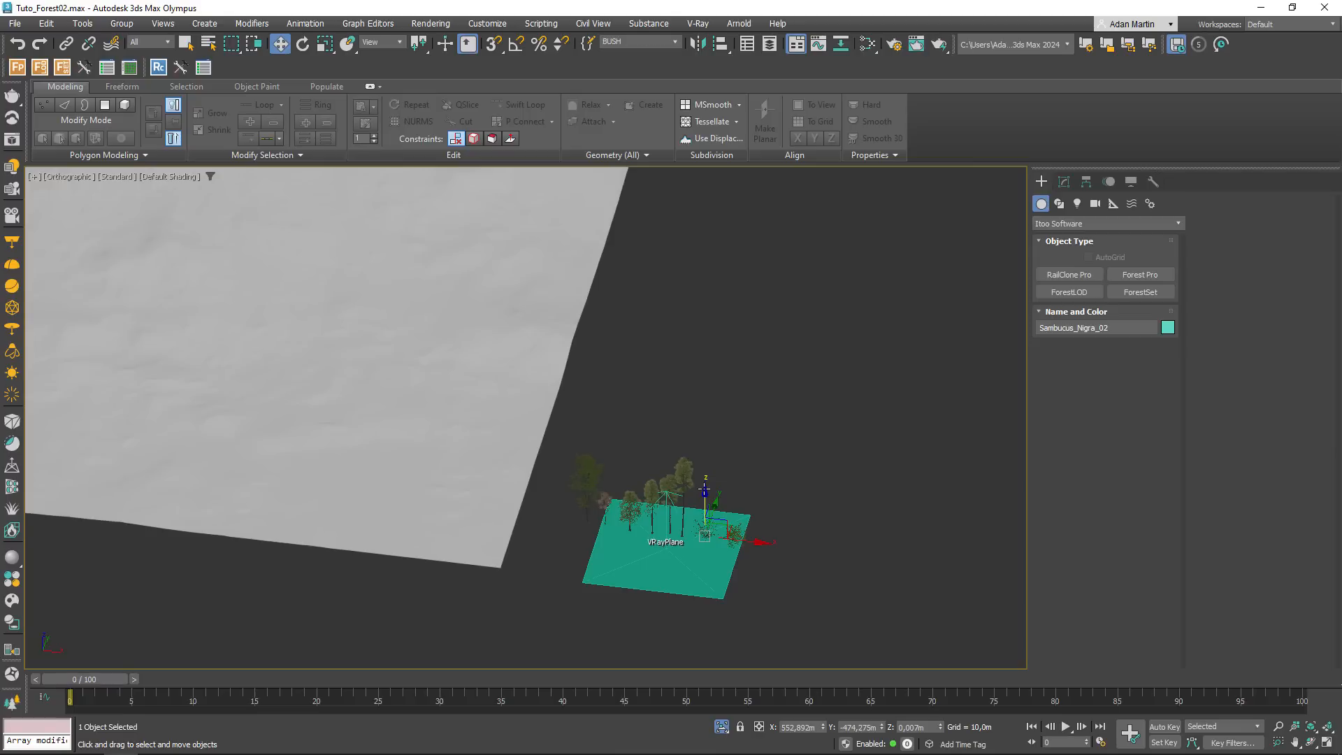
- Create a Forest Pro object in Generate mode with the terrain as its scattering surface
left_click(1160, 275)
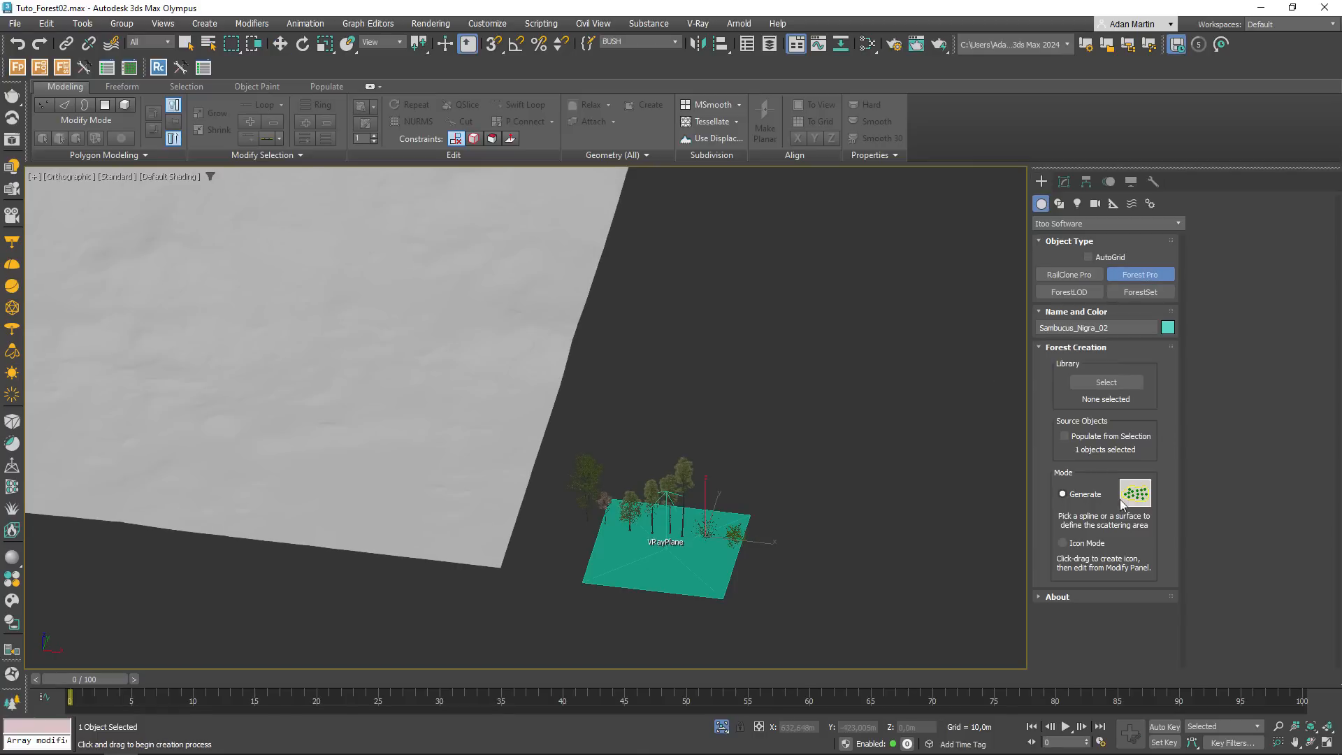
left_click(506, 441)
left_click(735, 412)
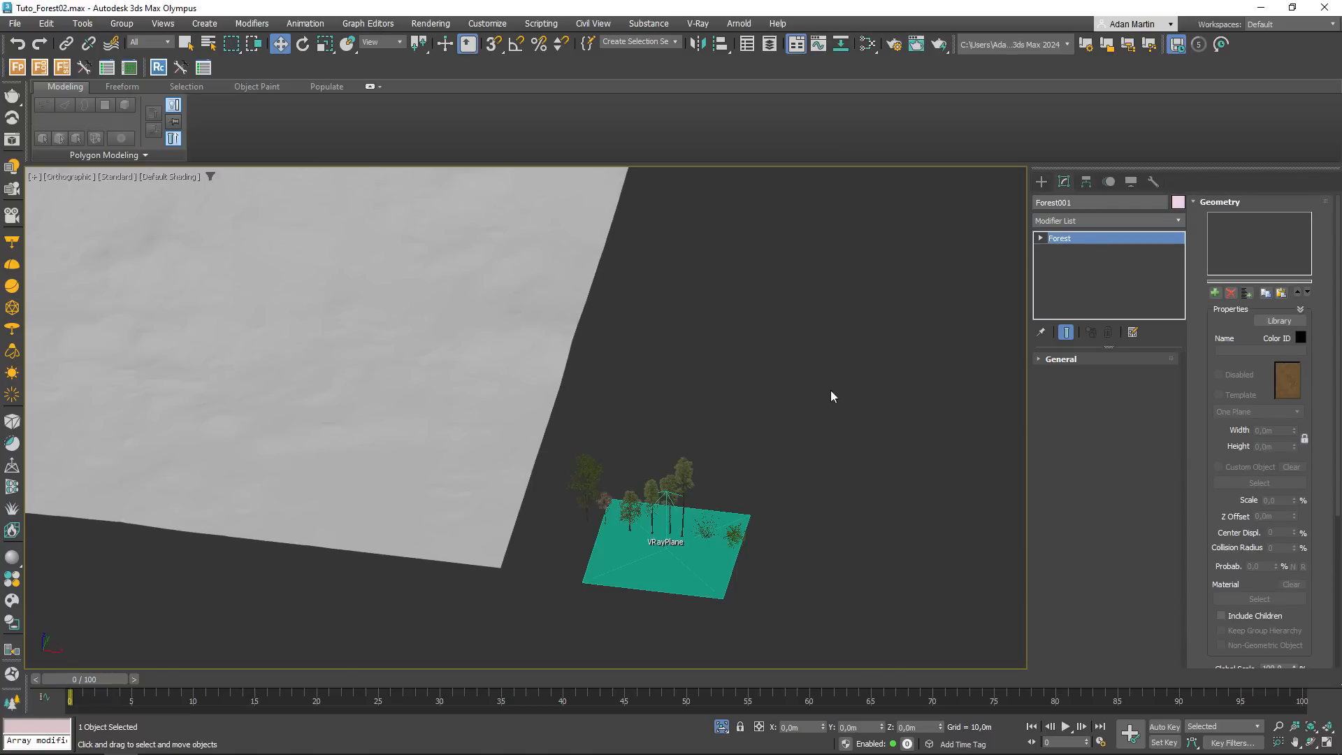
- Add the tallest pine, Pine 27m, to the forest's geometry list, enabling proxy display and render-time-only animation
scroll(570, 379, "down", 8)
middle_click_drag(595, 339, 695, 551)
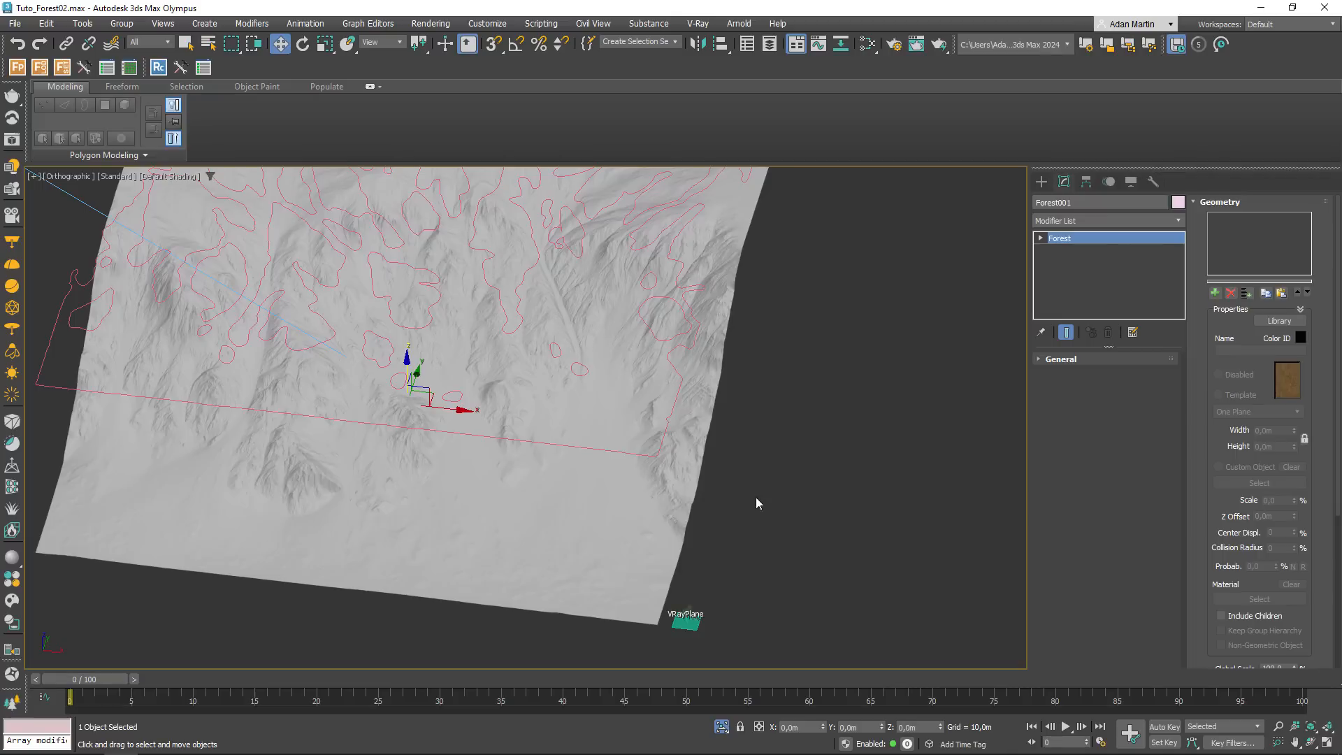
middle_click_drag(757, 502, 844, 511)
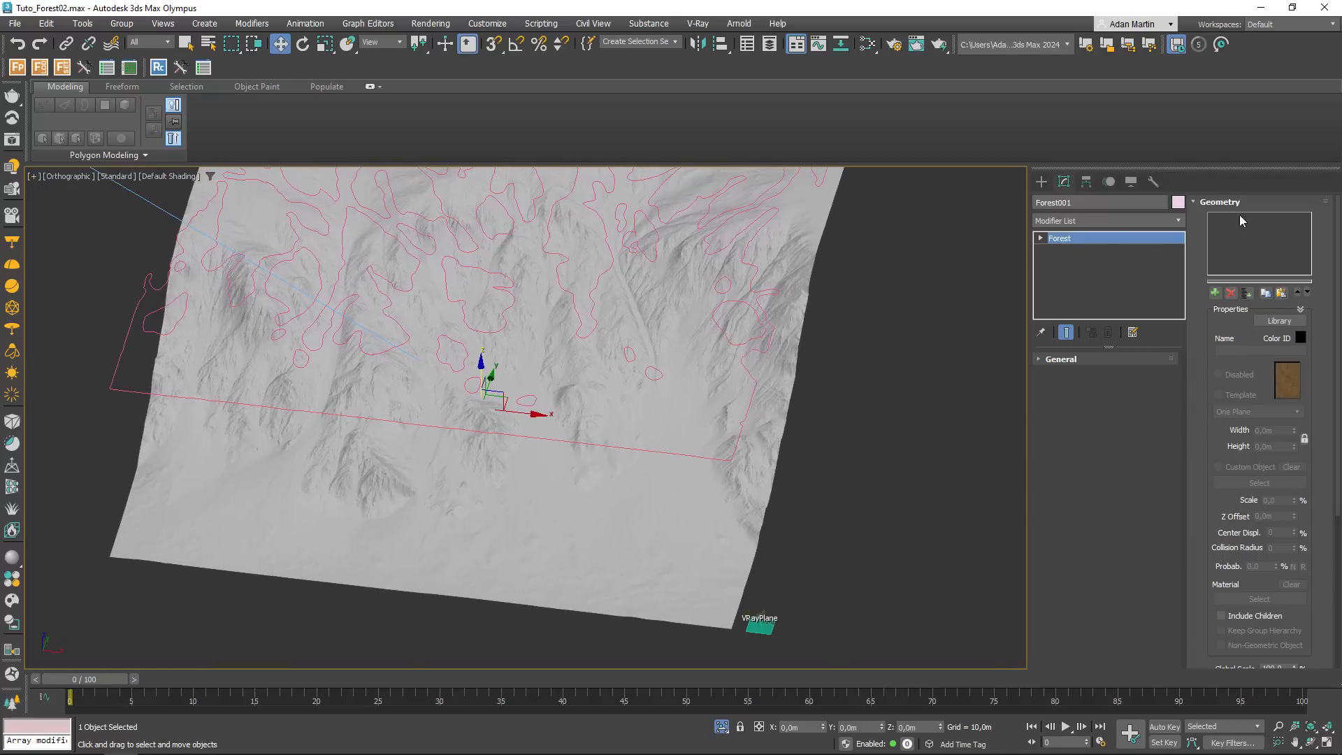
scroll(775, 642, "up", 2)
middle_click_drag(775, 643, 781, 528)
scroll(769, 501, "up", 10)
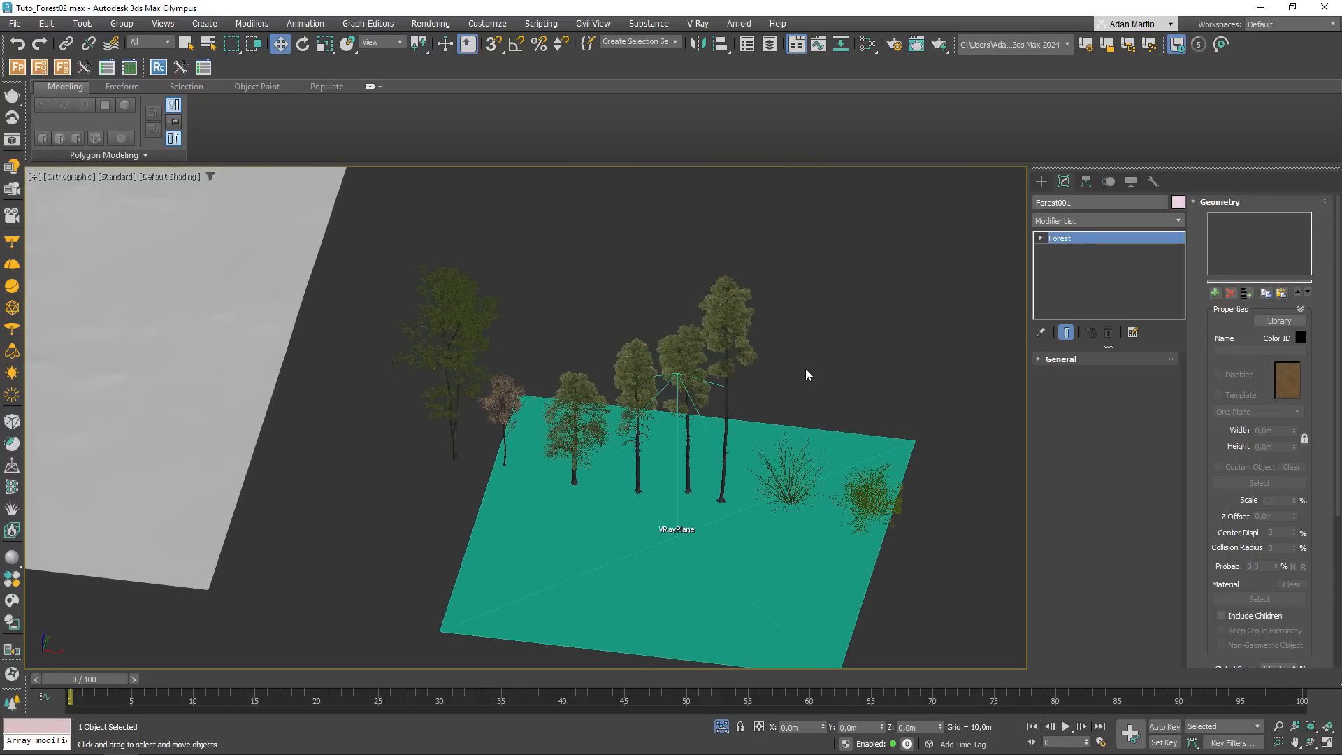
left_click(1216, 293)
left_click(727, 320)
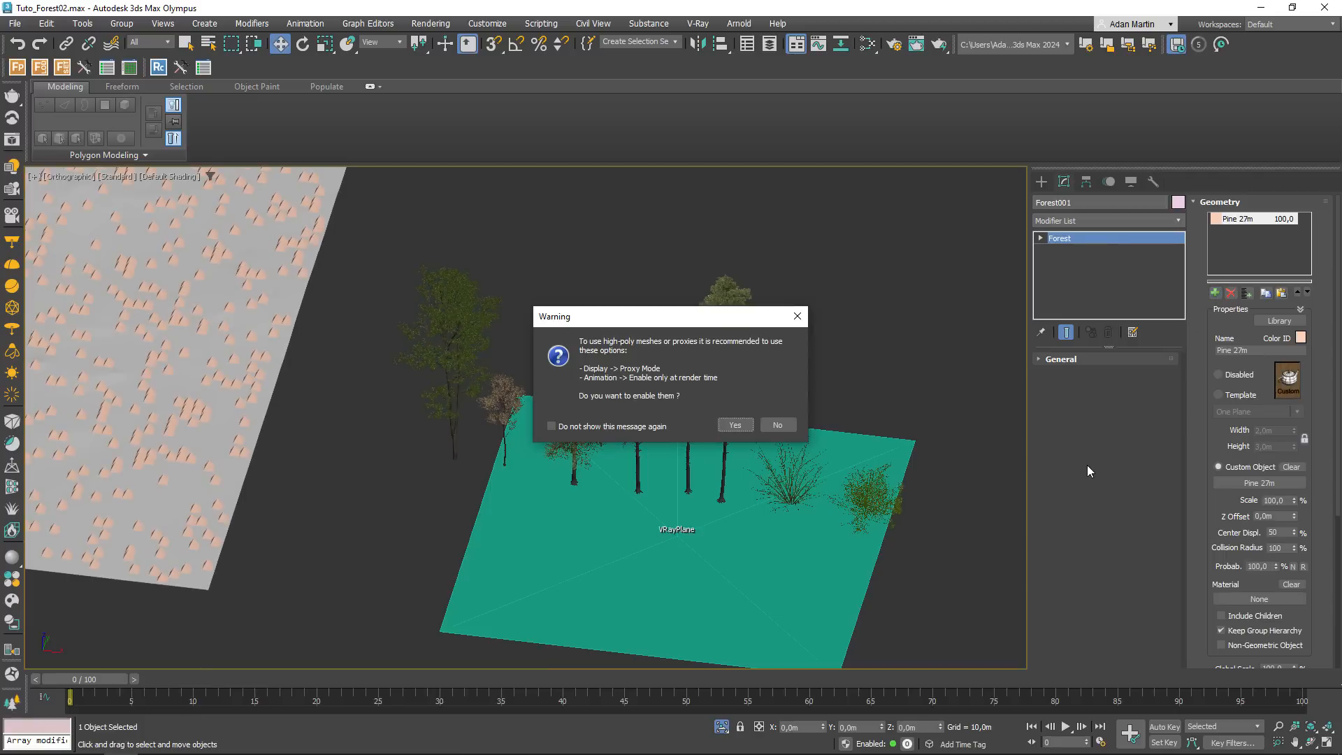
left_click(733, 425)
- Add Pine 20m, Pine 18m and pine 14m to the forest's geometry list, accepting the high-poly display options for each
left_click(1215, 294)
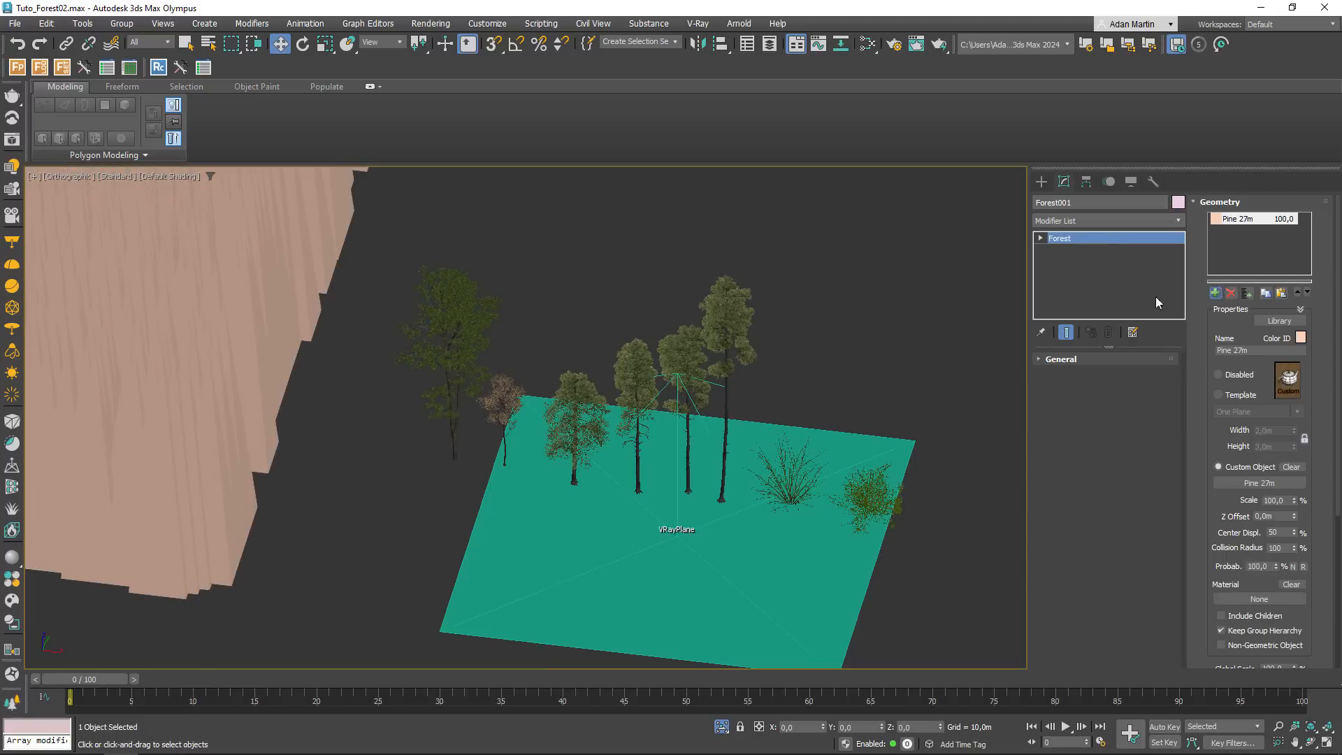
left_click(684, 355)
left_click(734, 425)
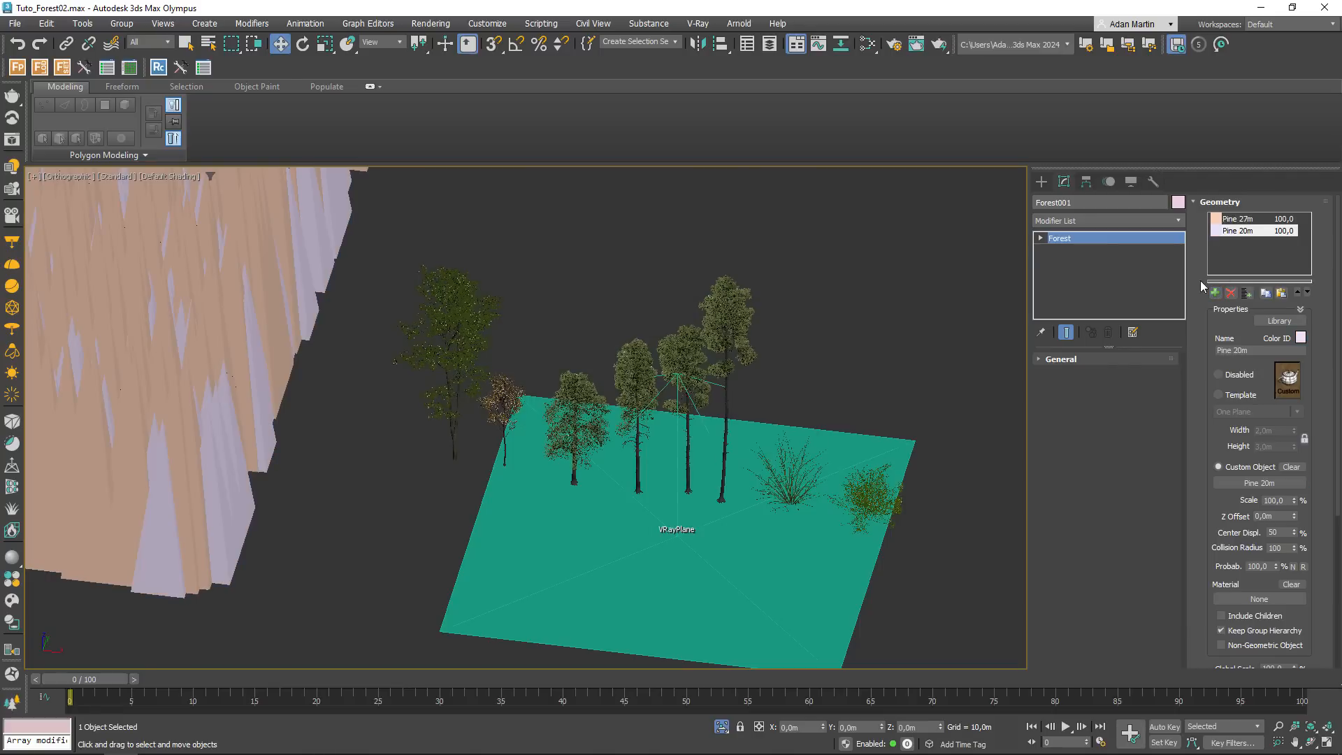
left_click(638, 341)
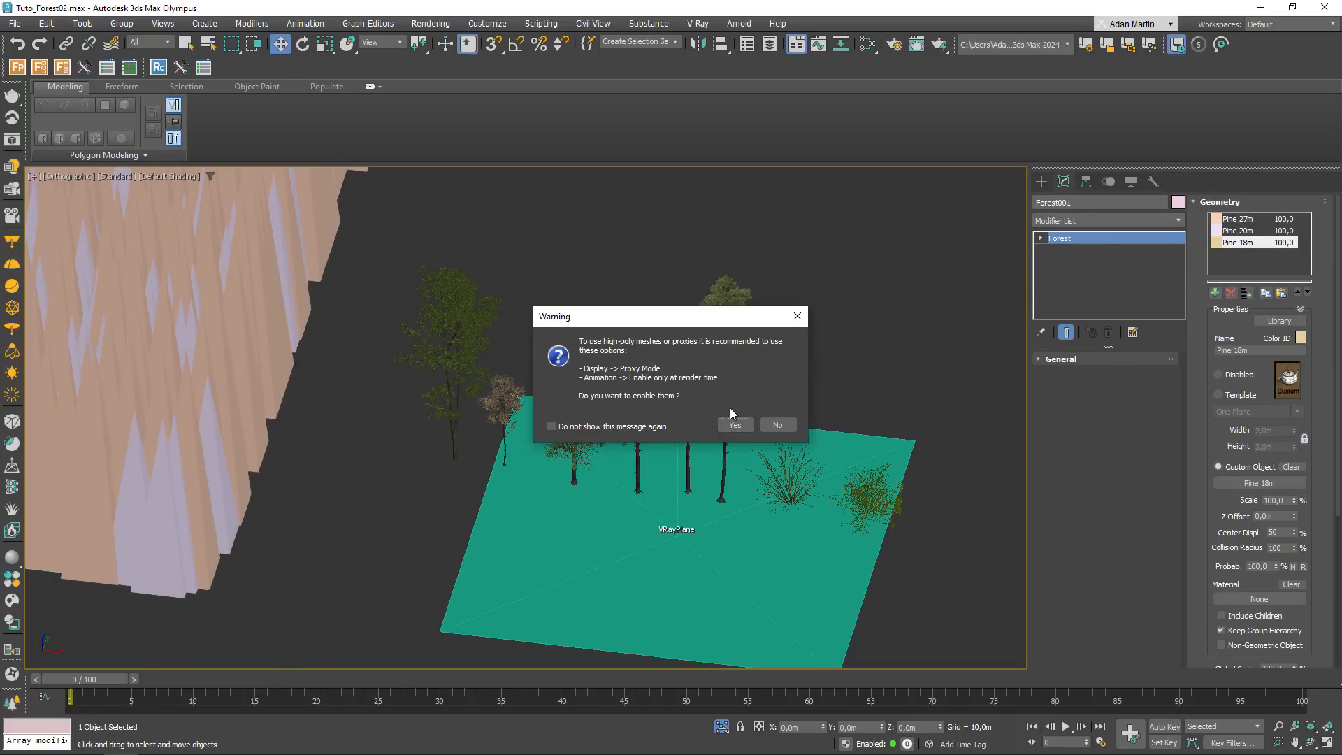
left_click(733, 423)
left_click(1215, 294)
left_click(496, 391)
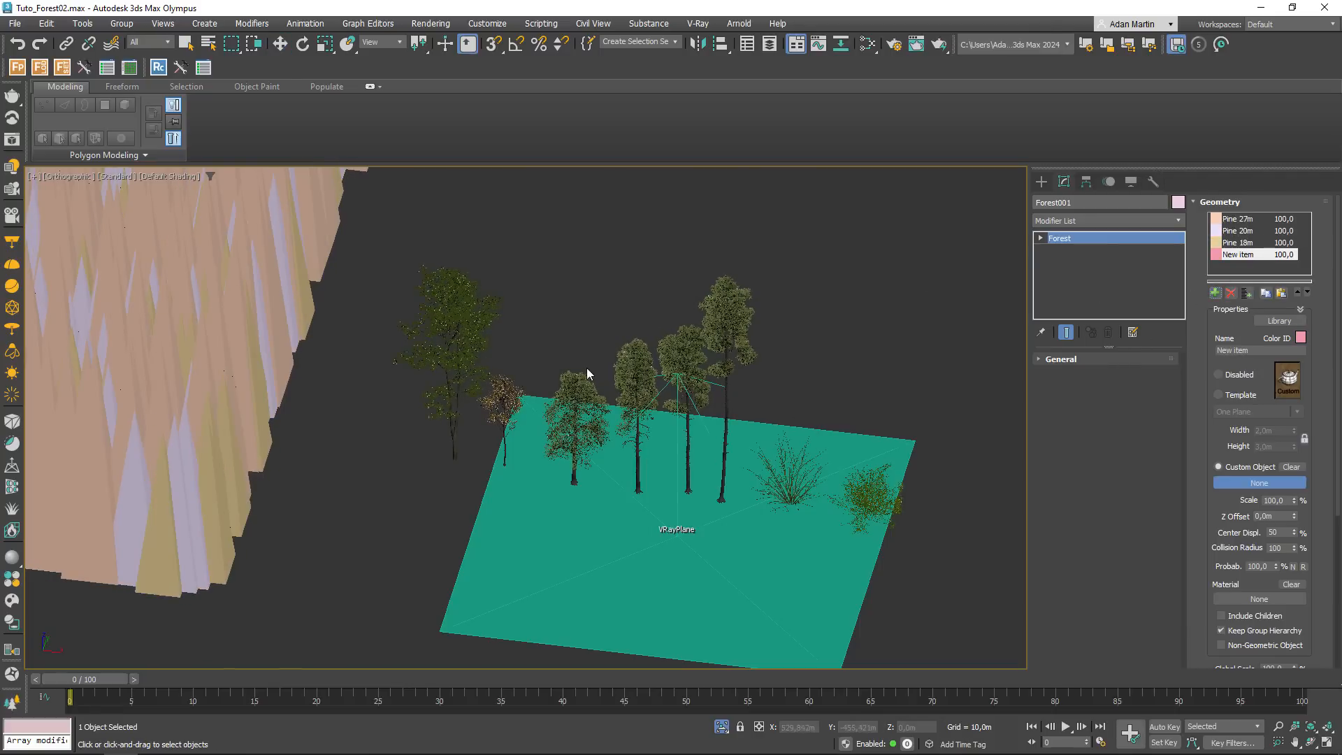
left_click(734, 425)
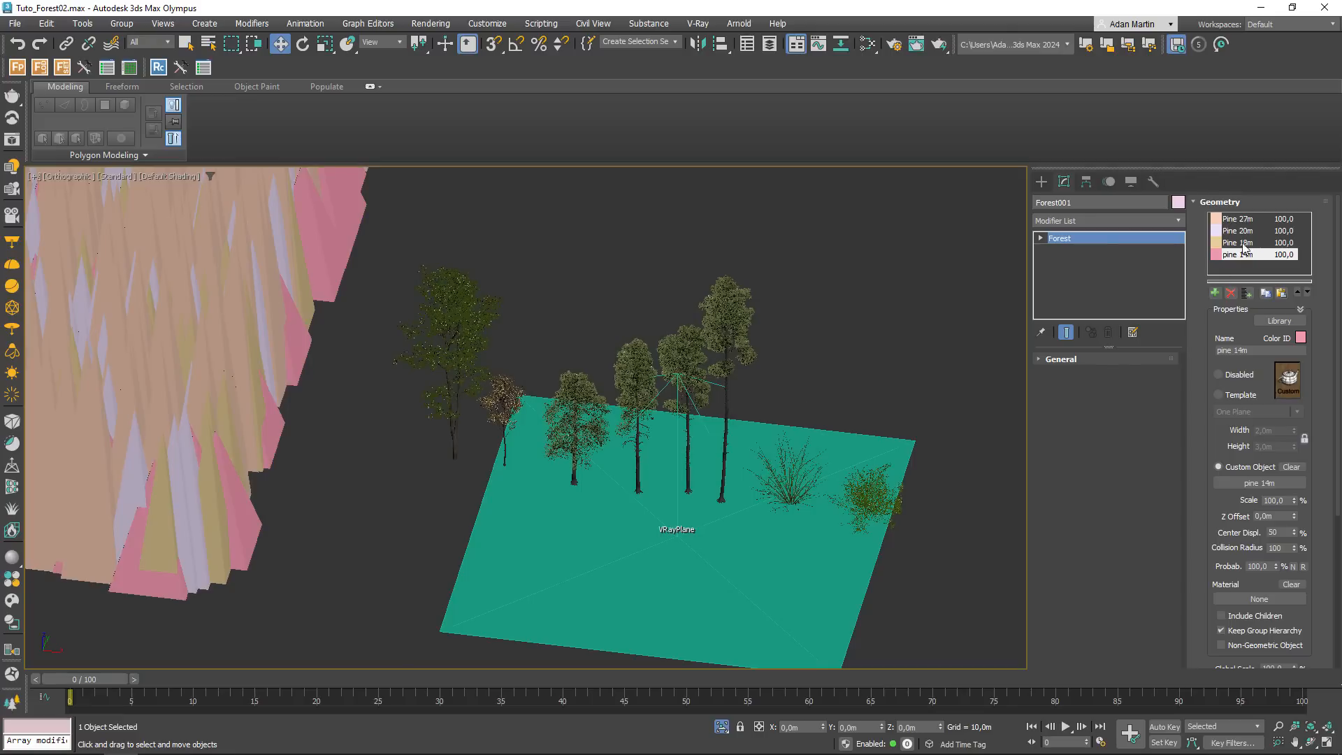
- Set the Color ID of Pine 27m, Pine 20m and Pine 18m together to dark green 005D00
left_click(1244, 243)
left_click(1245, 219, "shift")
left_click(1300, 338)
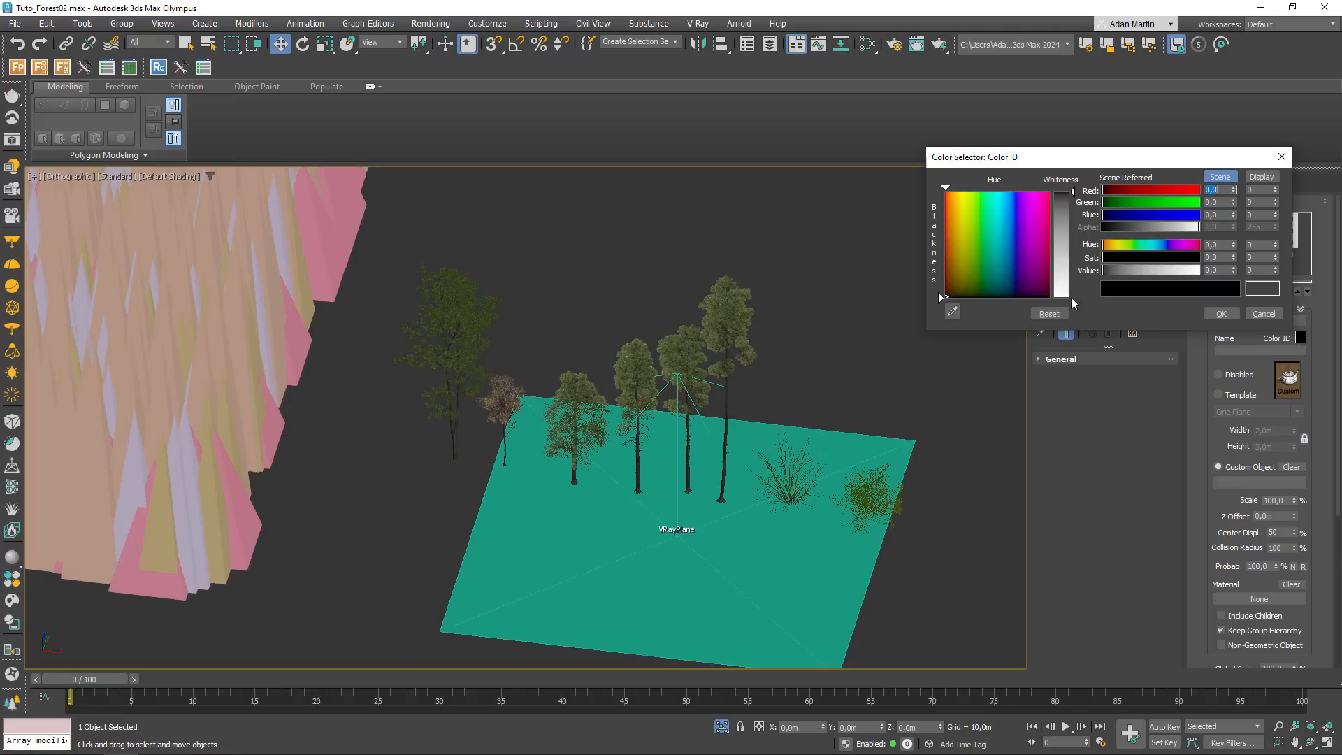
left_click_drag(1162, 210, 1112, 208)
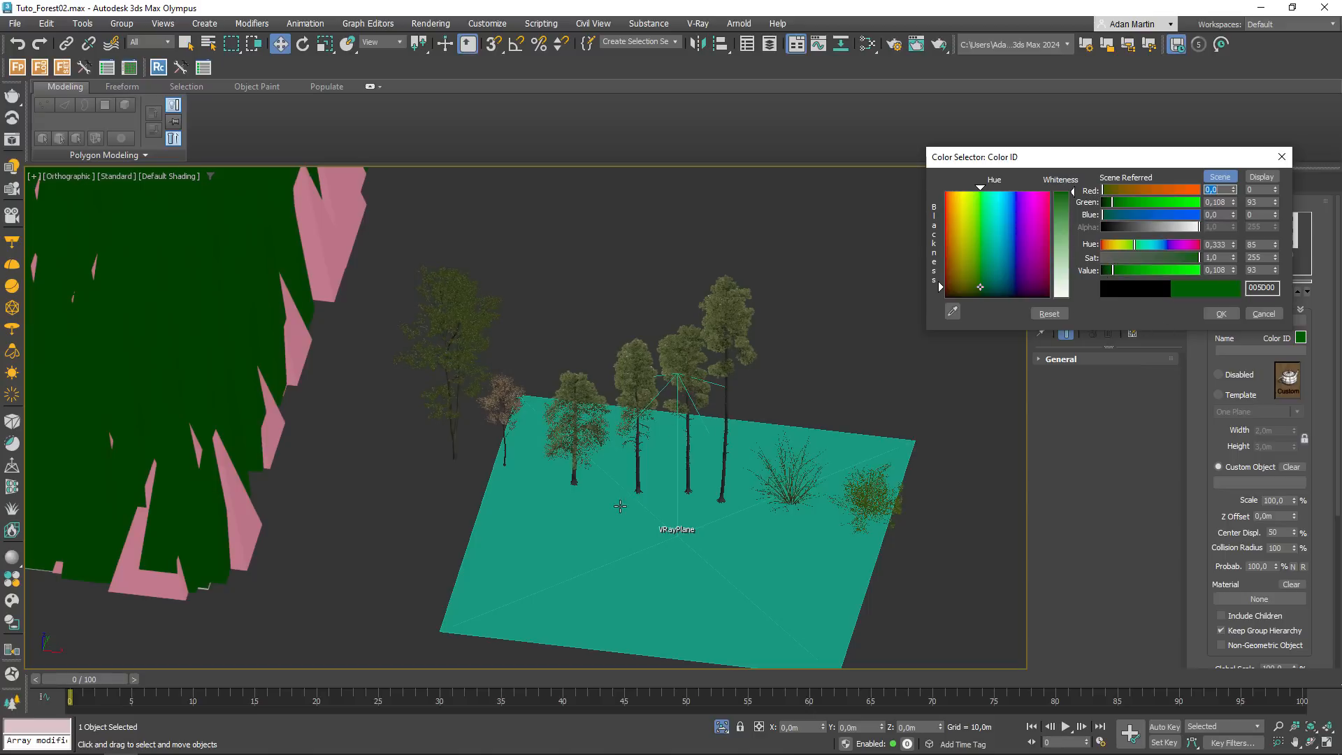
left_click(1228, 319)
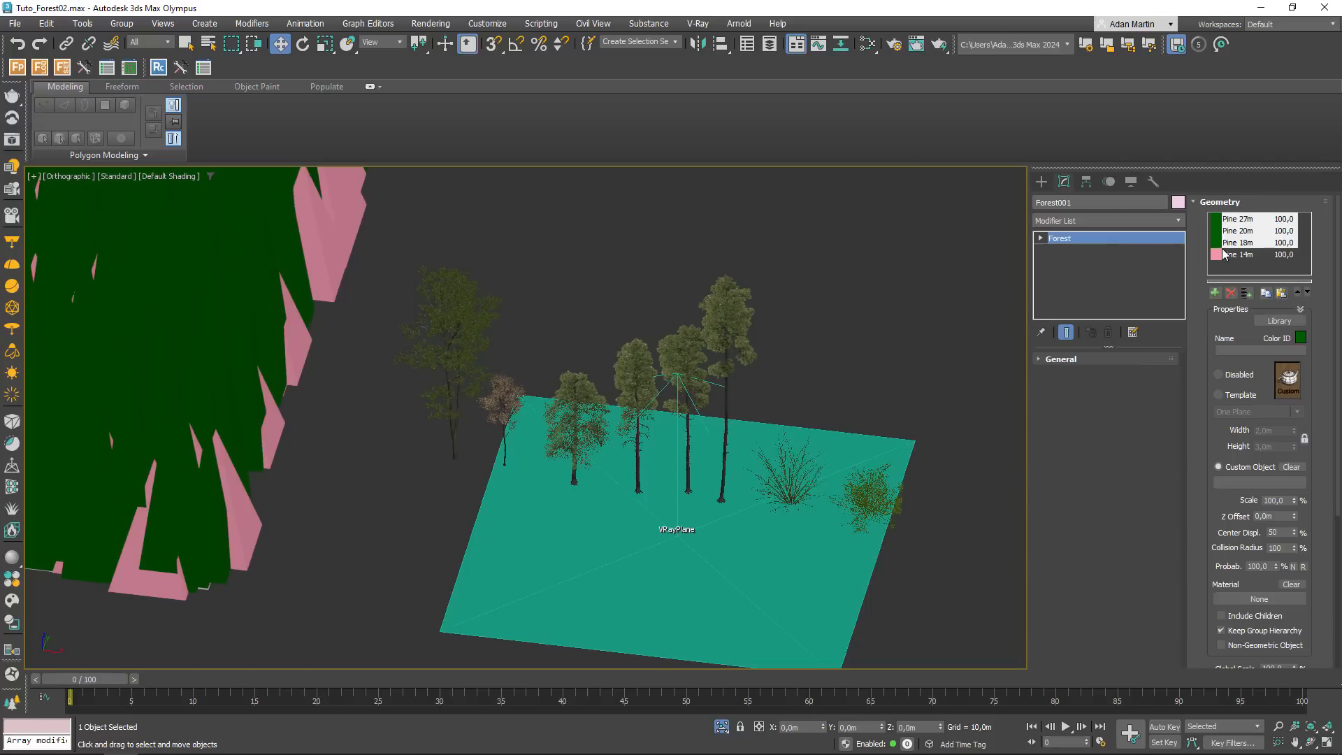
- Set the Color ID of pine 14m to a brighter, more saturated green
left_click(1238, 257)
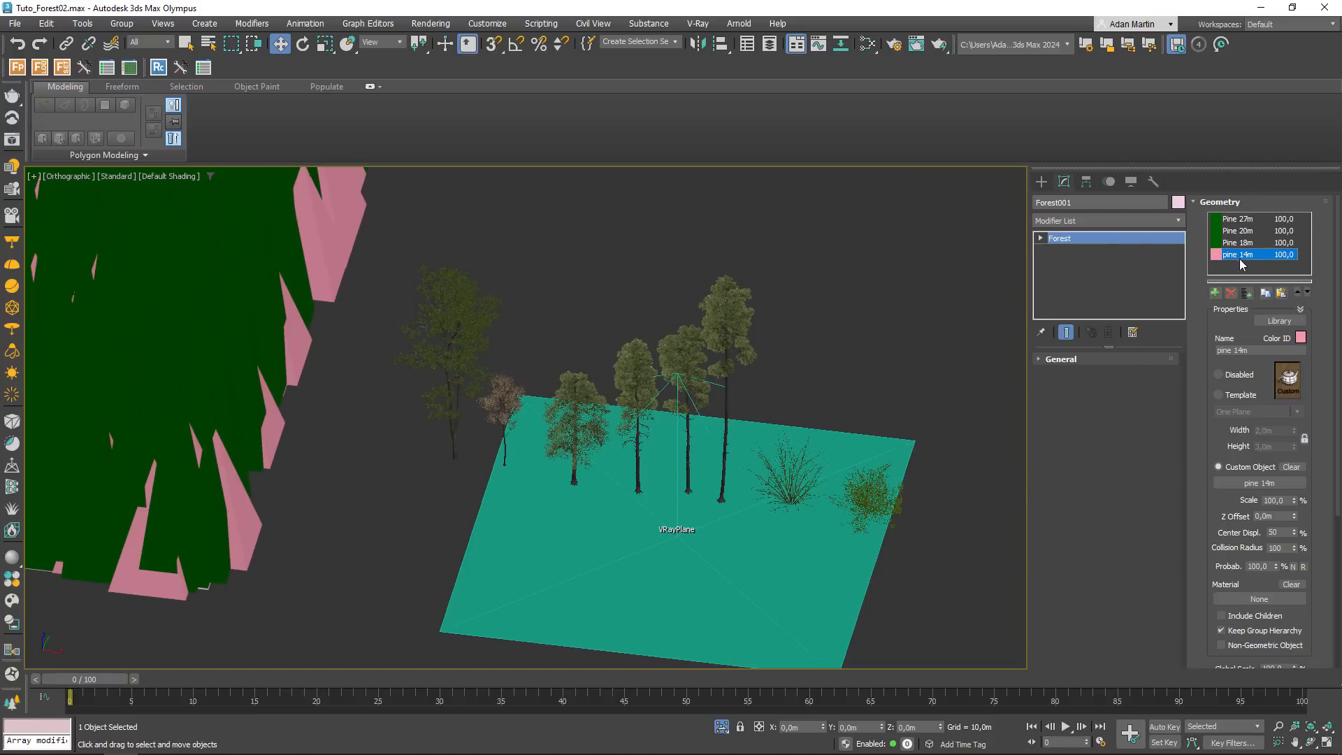
left_click(1301, 339)
left_click(975, 250)
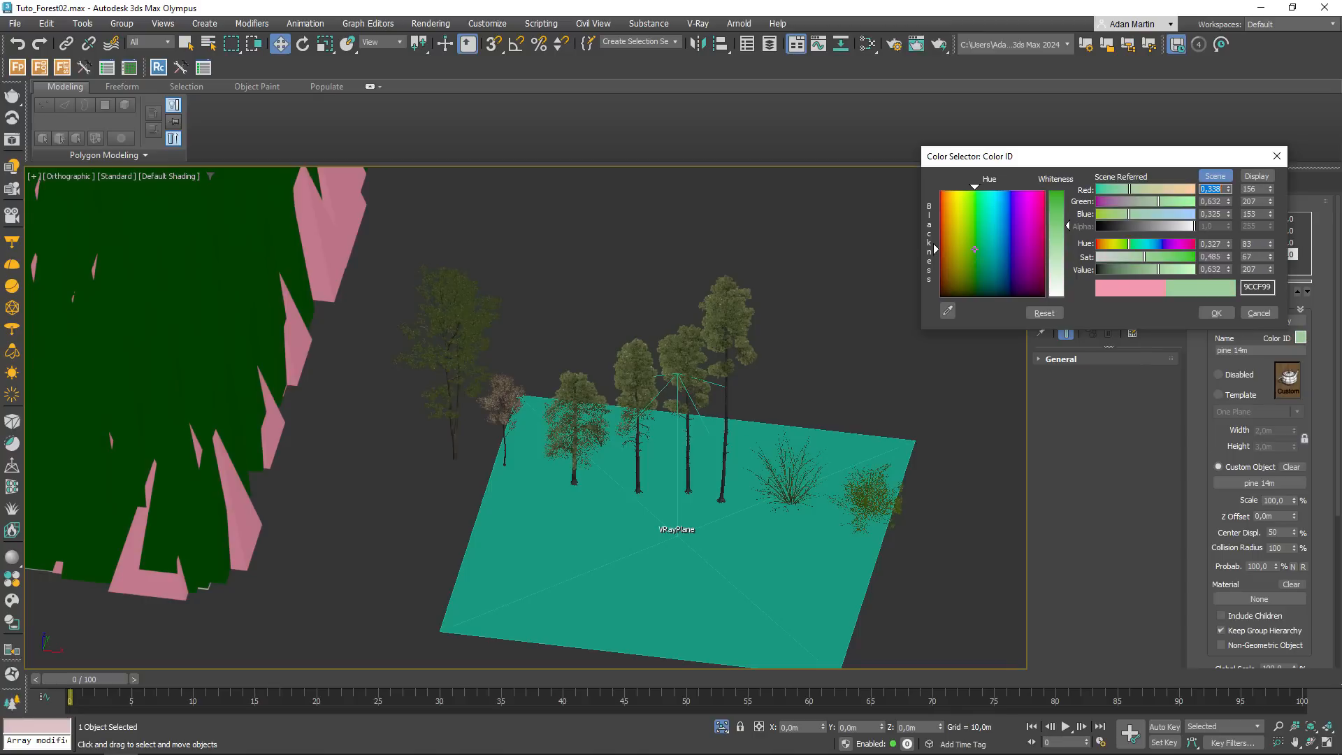
left_click(1181, 257)
left_click(1208, 313)
- Examine the color-coded proxy trees scattered over the terrain and the source tree models beside it, close up and from afar
scroll(458, 329, "down", 5)
middle_click_drag(477, 336, 664, 390)
scroll(536, 330, "down", 2)
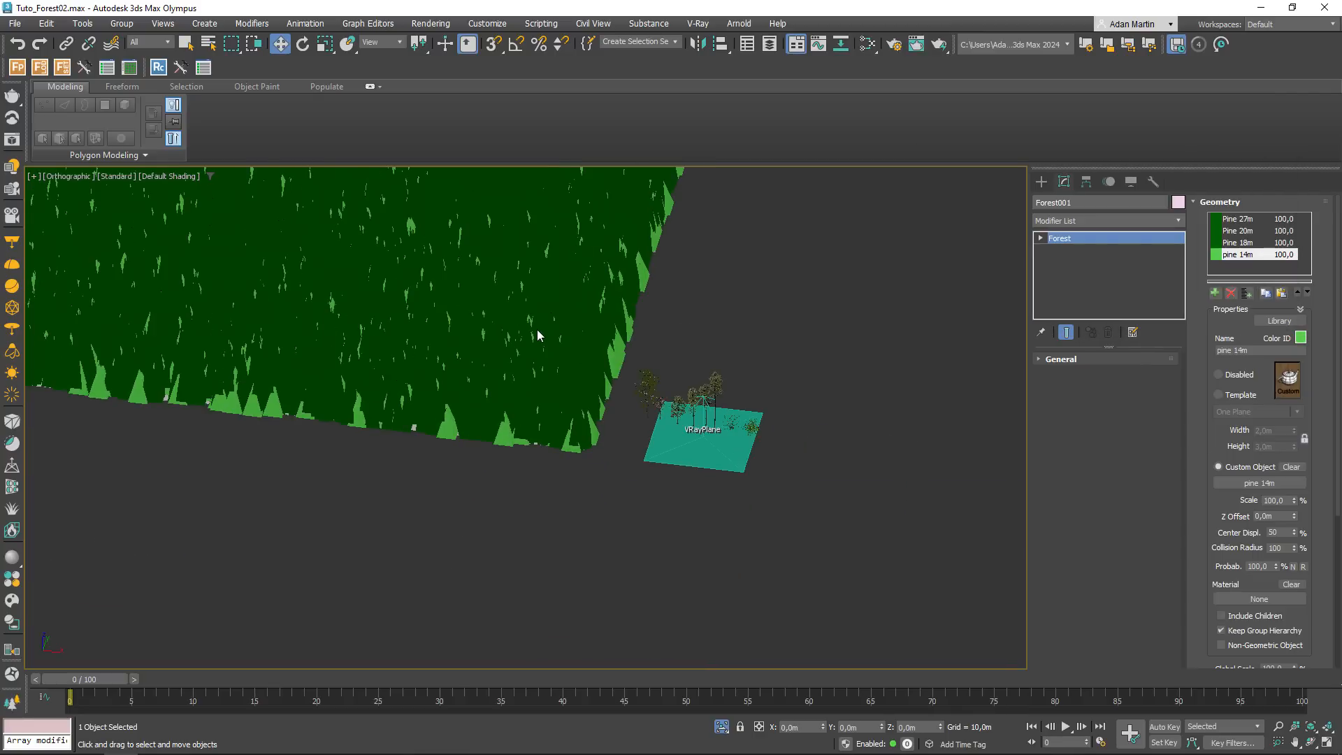
scroll(538, 327, "down", 2)
scroll(576, 330, "up", 5)
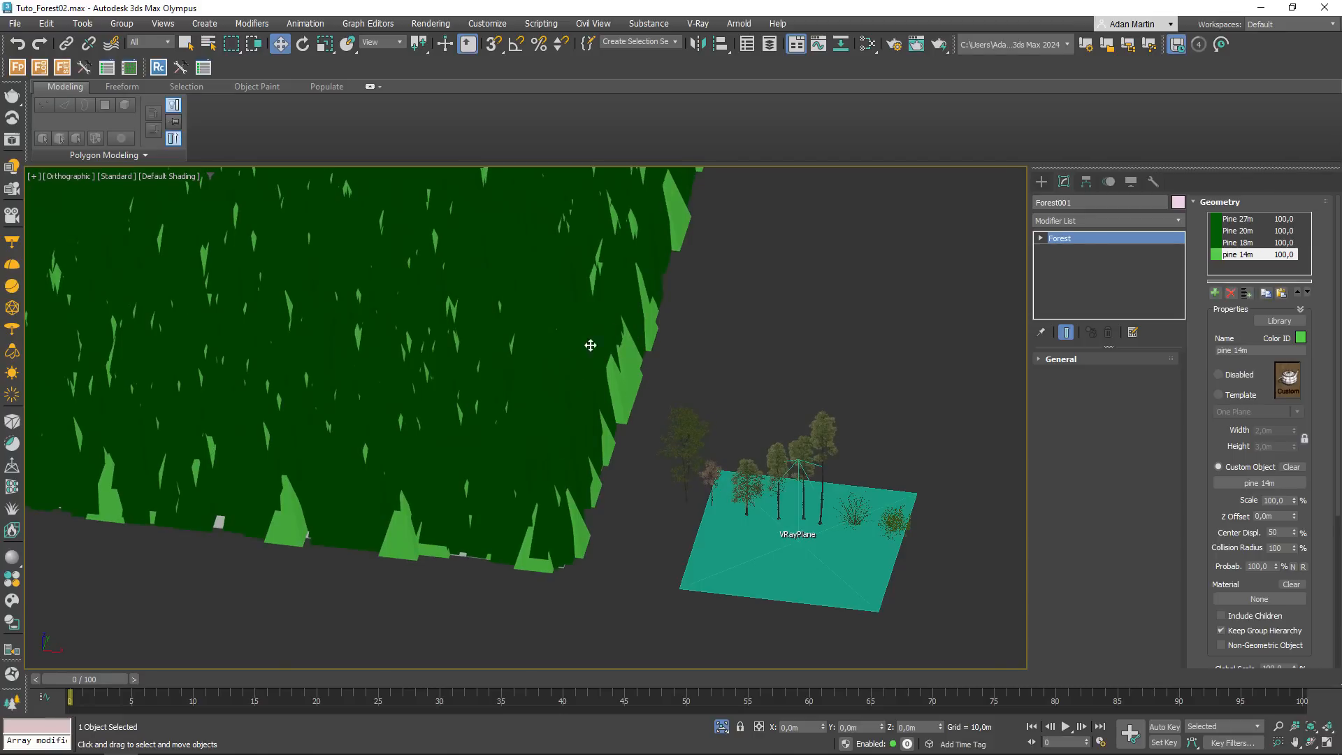
scroll(769, 489, "up", 5)
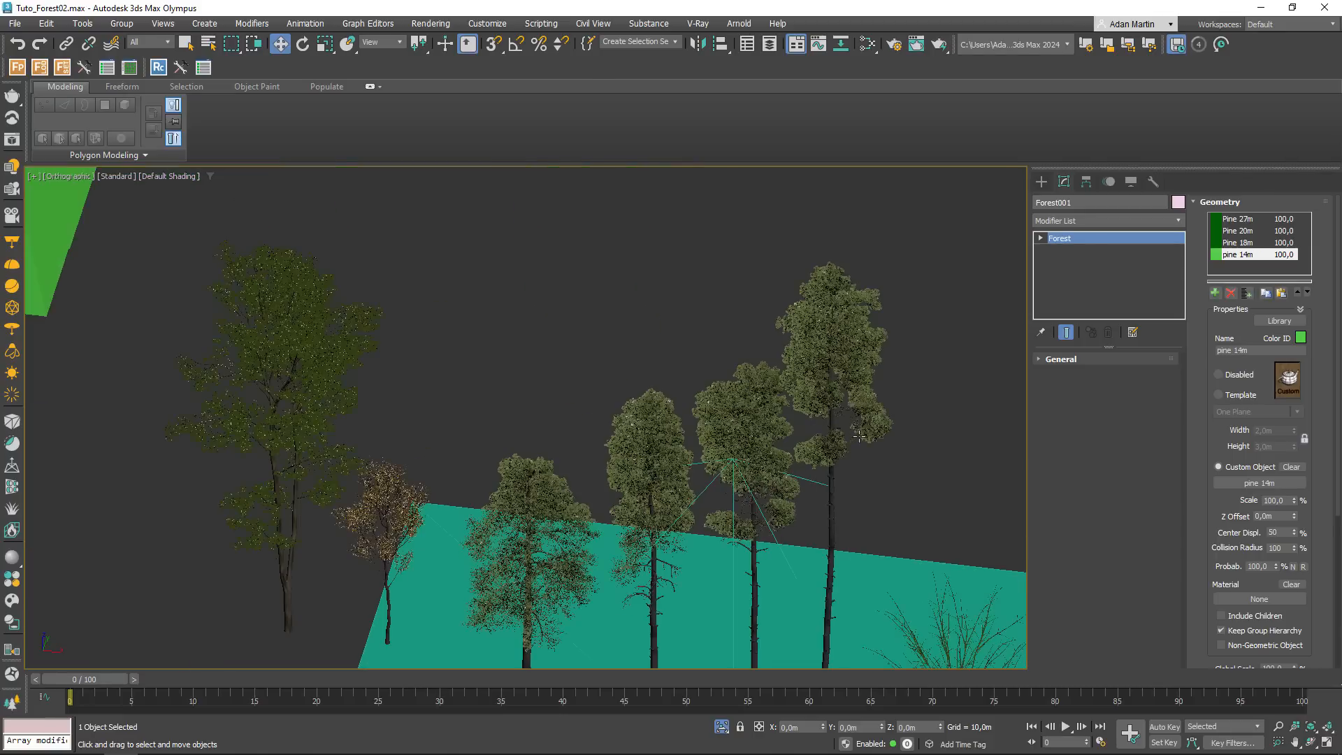
scroll(752, 360, "down", 3)
middle_click_drag(778, 395, 731, 327)
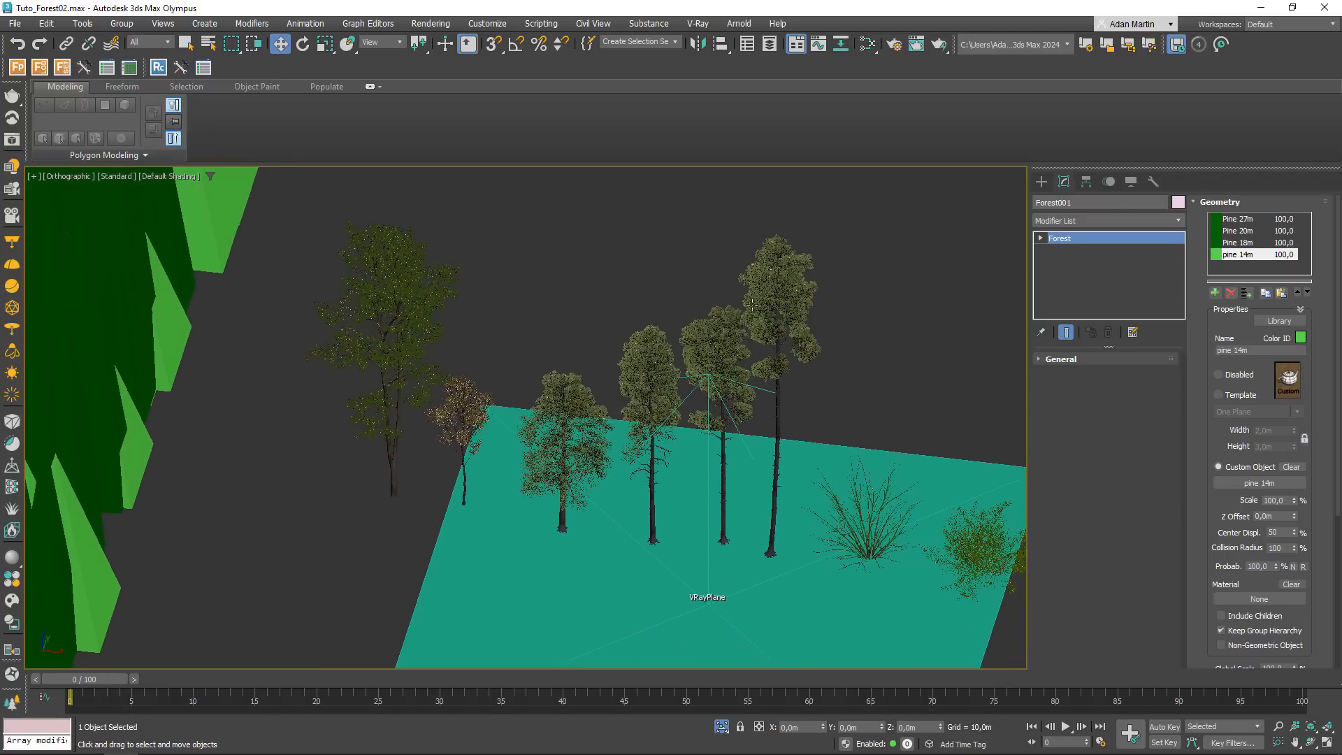
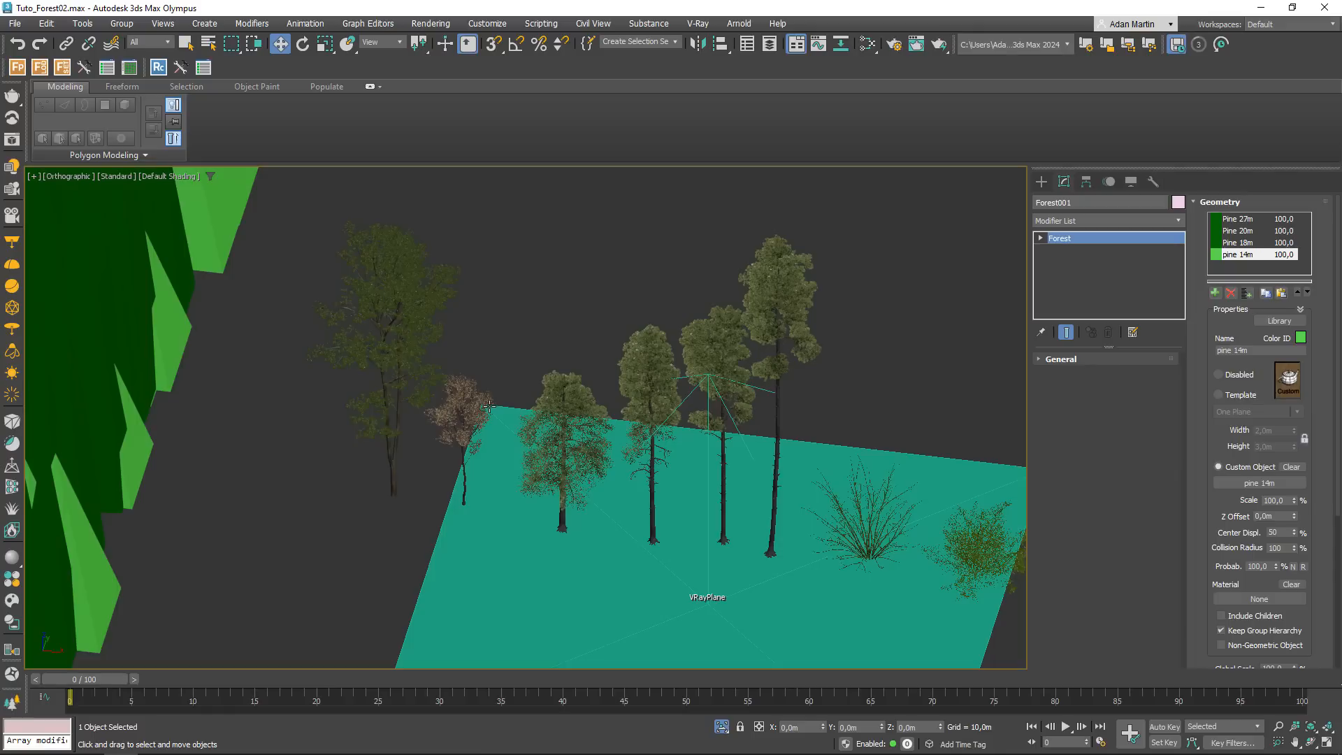
scroll(492, 402, "down", 2)
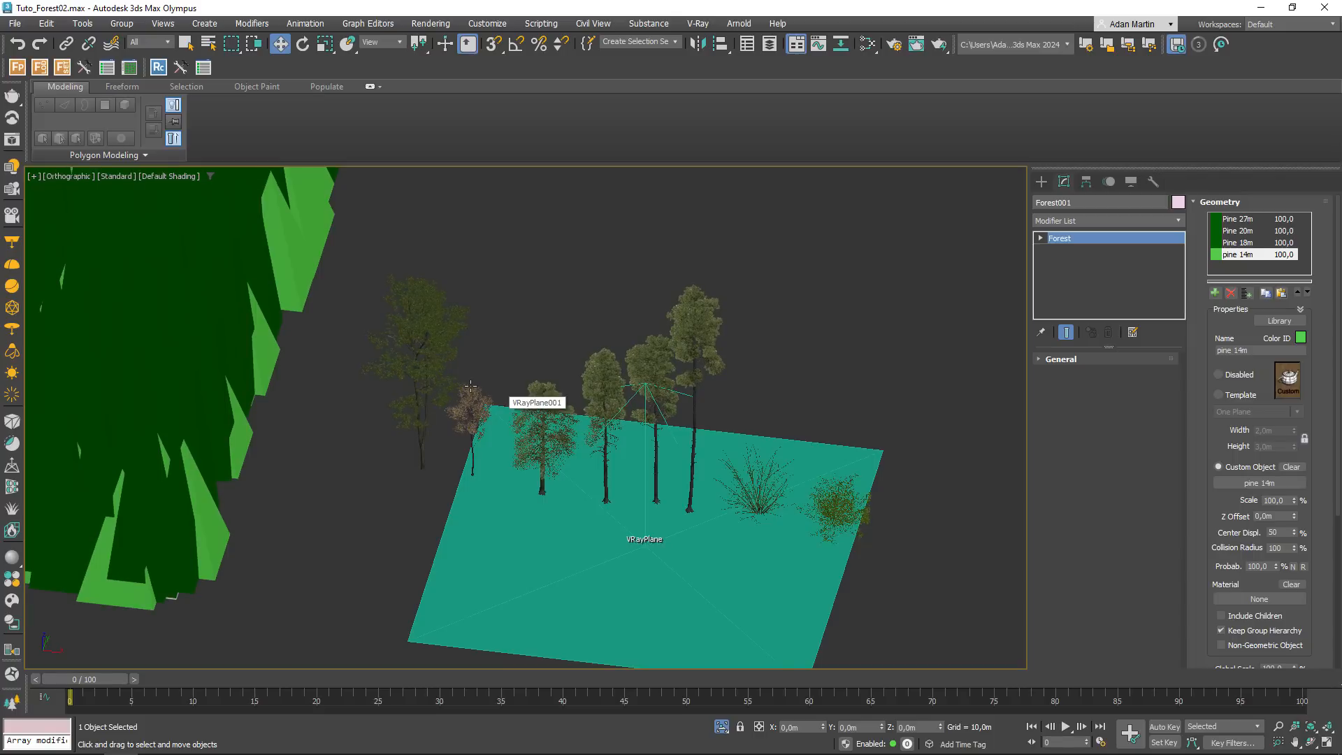
scroll(498, 404, "up", 3)
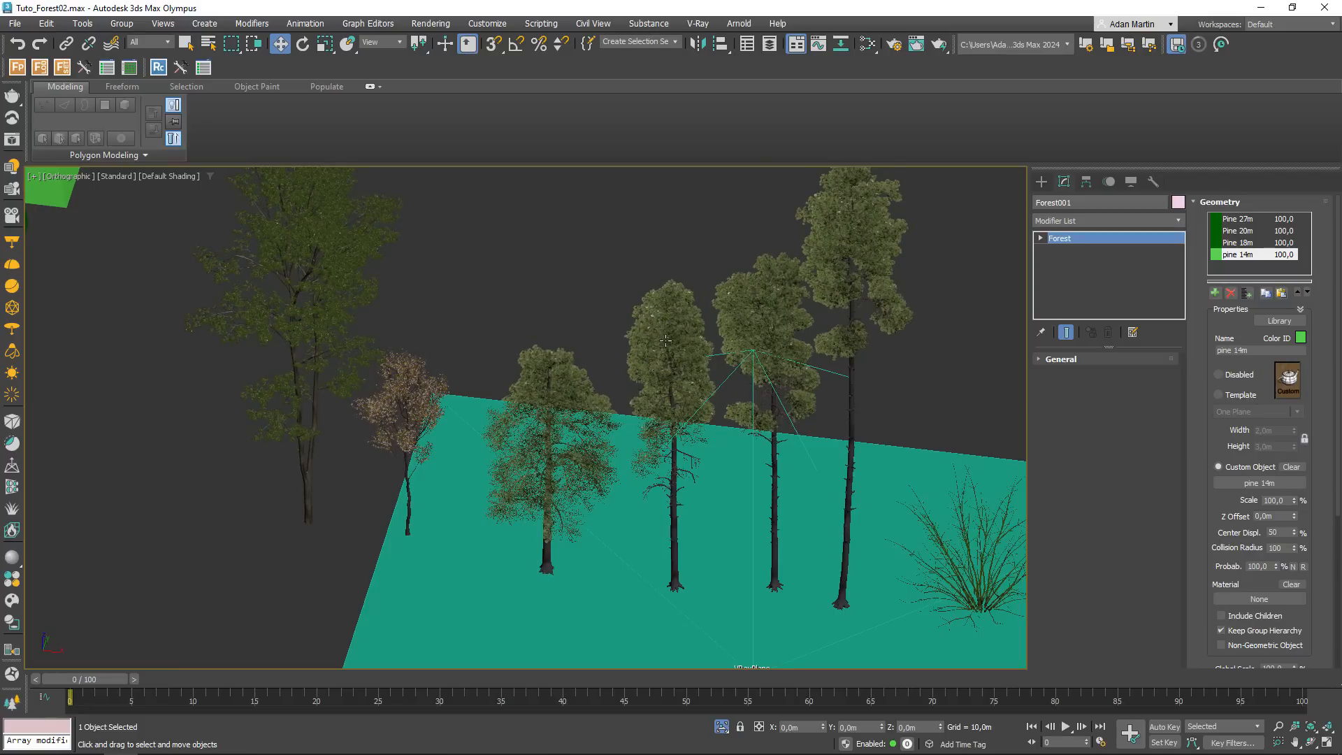
scroll(680, 337, "down", 5)
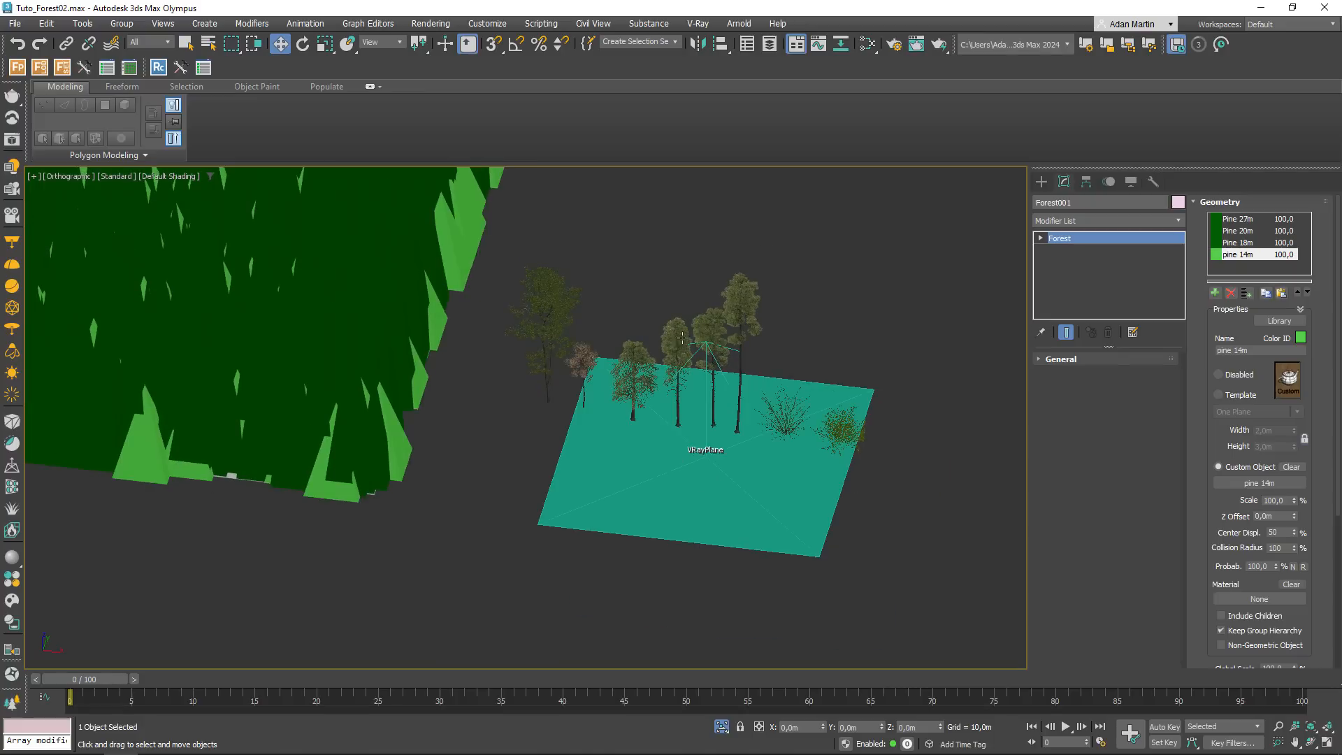
scroll(669, 318, "down", 6)
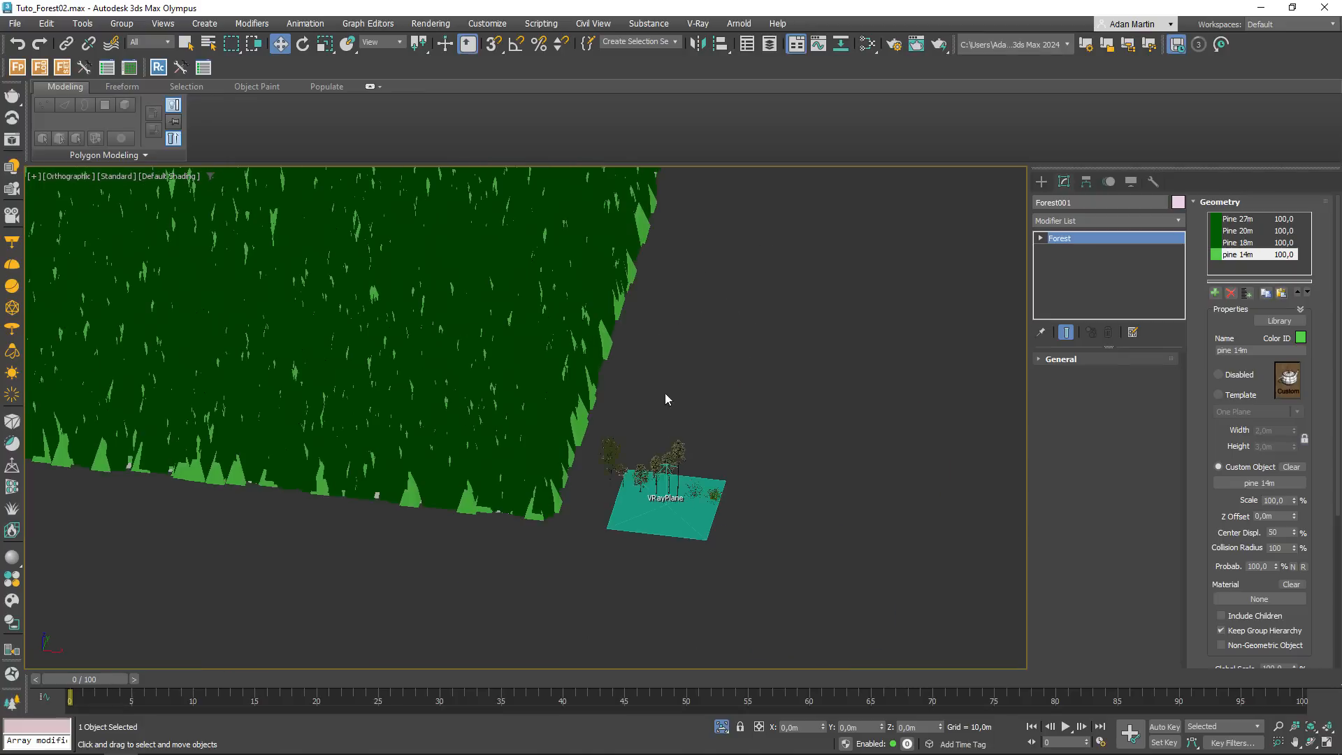
- Add the tree-mask outline Shape001 as an include spline in the forest's areas and turn off the Surface Area
scroll(695, 476, "down", 4)
middle_click_drag(669, 329, 843, 476)
scroll(705, 440, "up", 2)
scroll(844, 480, "down", 2)
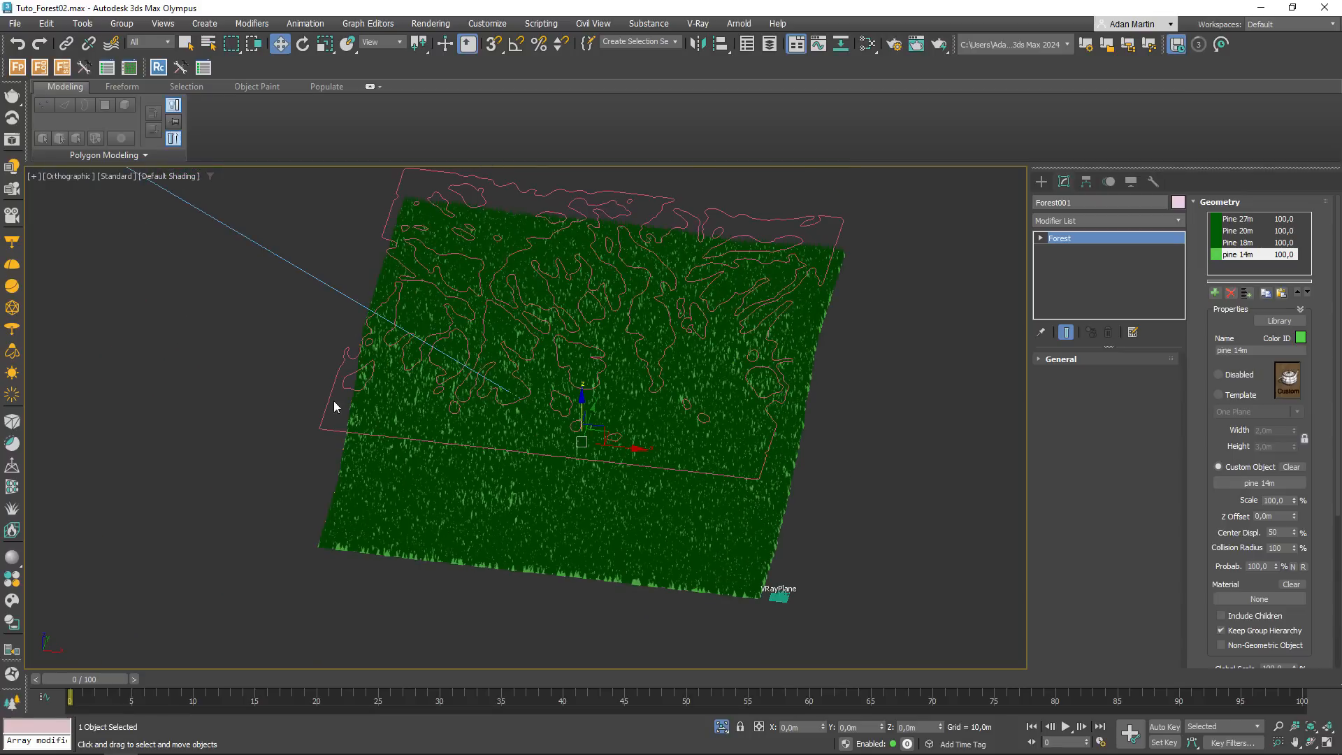
left_click(1217, 202)
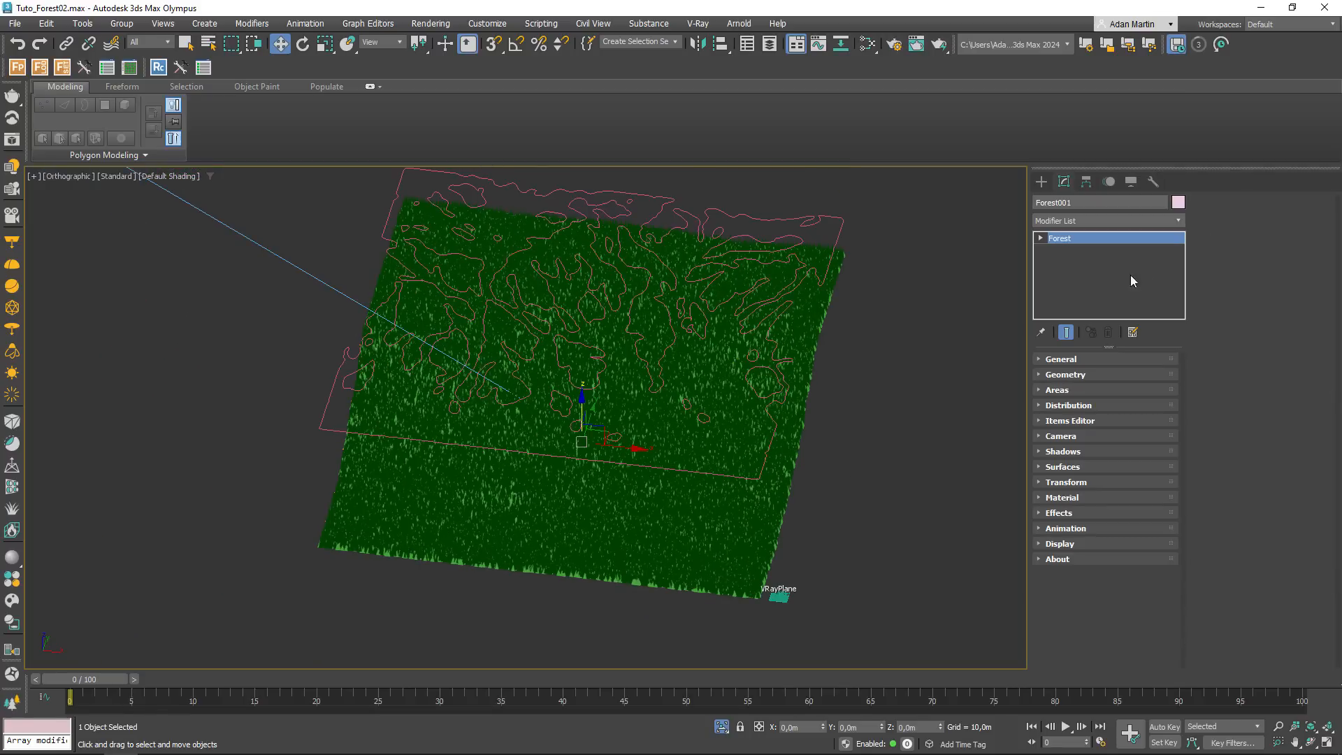
left_click(1049, 391)
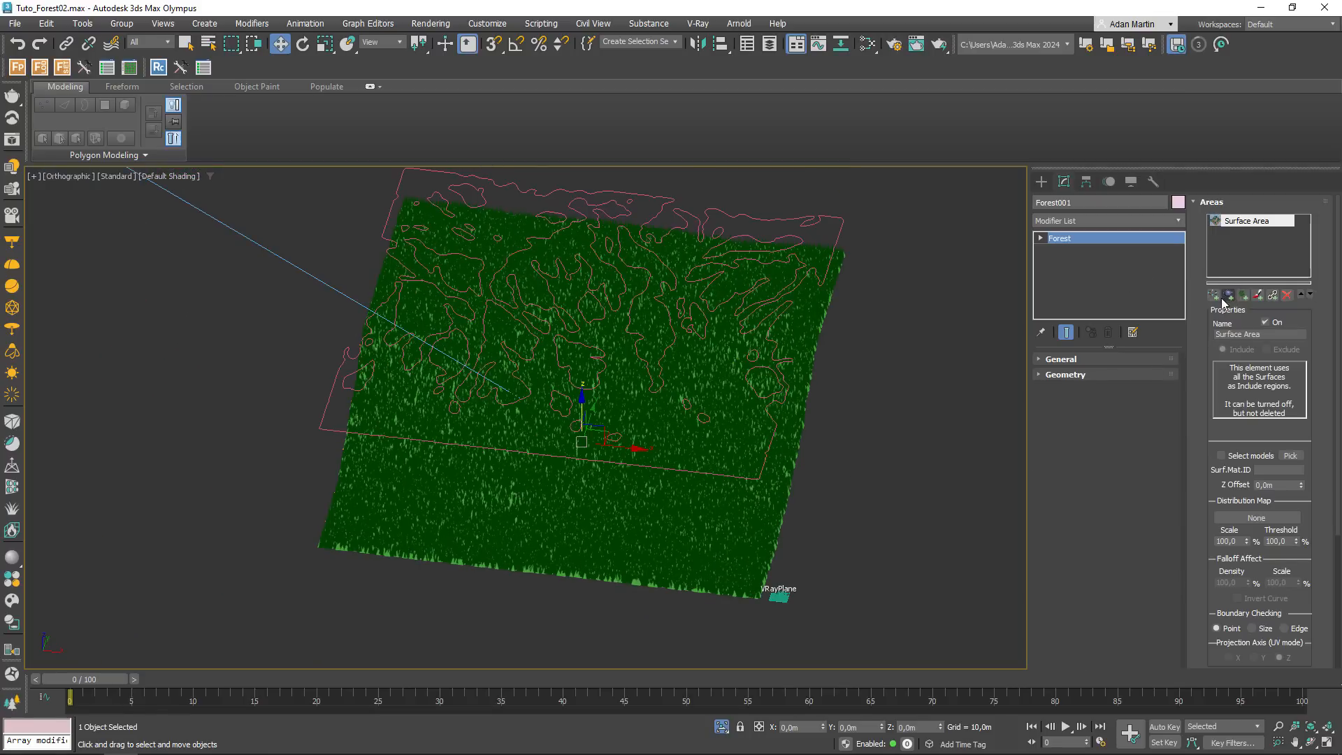
left_click(842, 224)
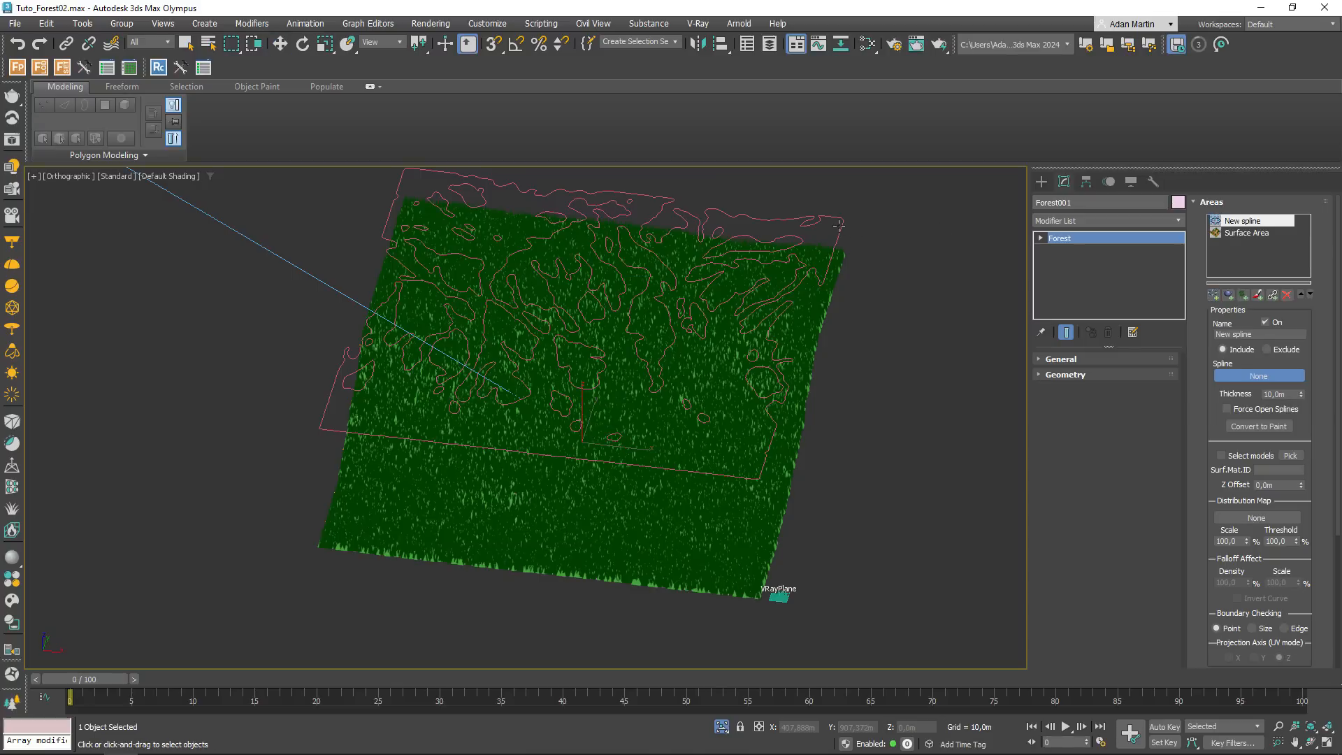
left_click(1230, 233)
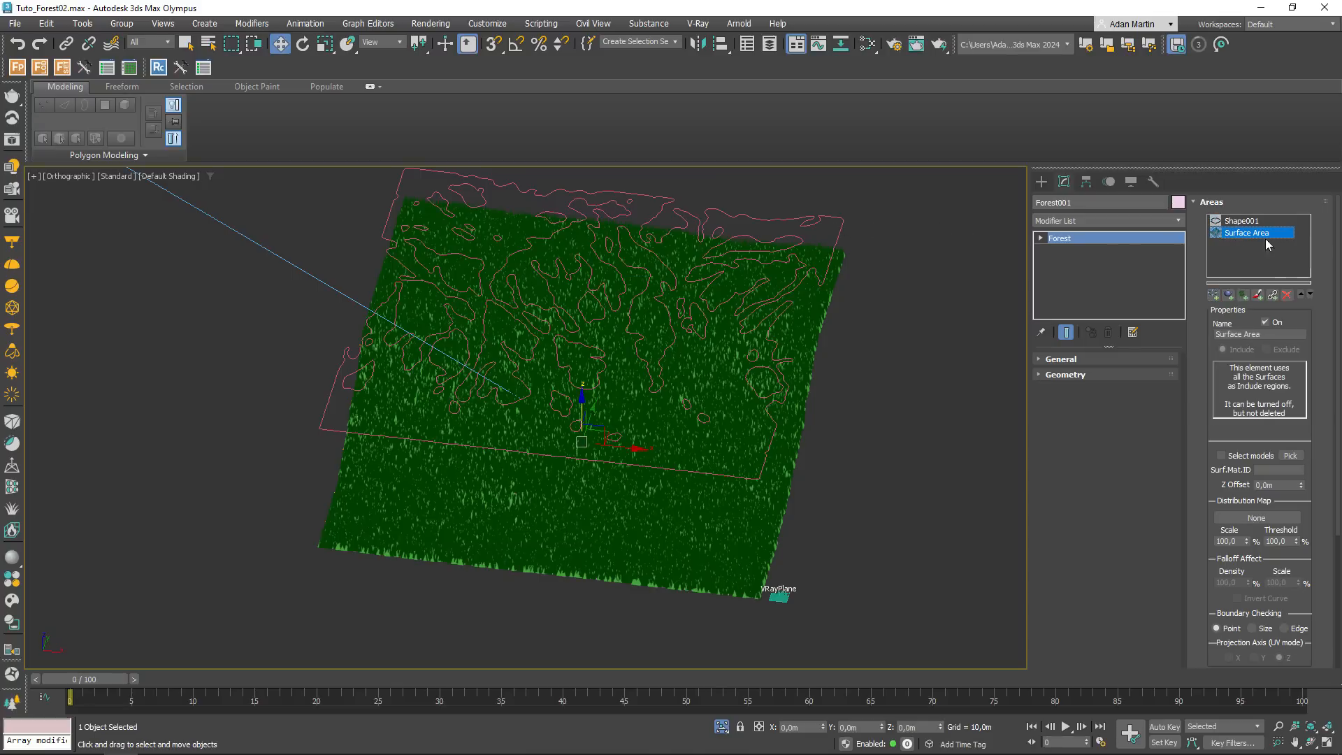
left_click(1265, 322)
- Examine how the proxy trees follow the mask outlines across the terrain, close up and from afar
middle_click_drag(727, 462, 689, 443, "alt")
scroll(689, 443, "up", 6)
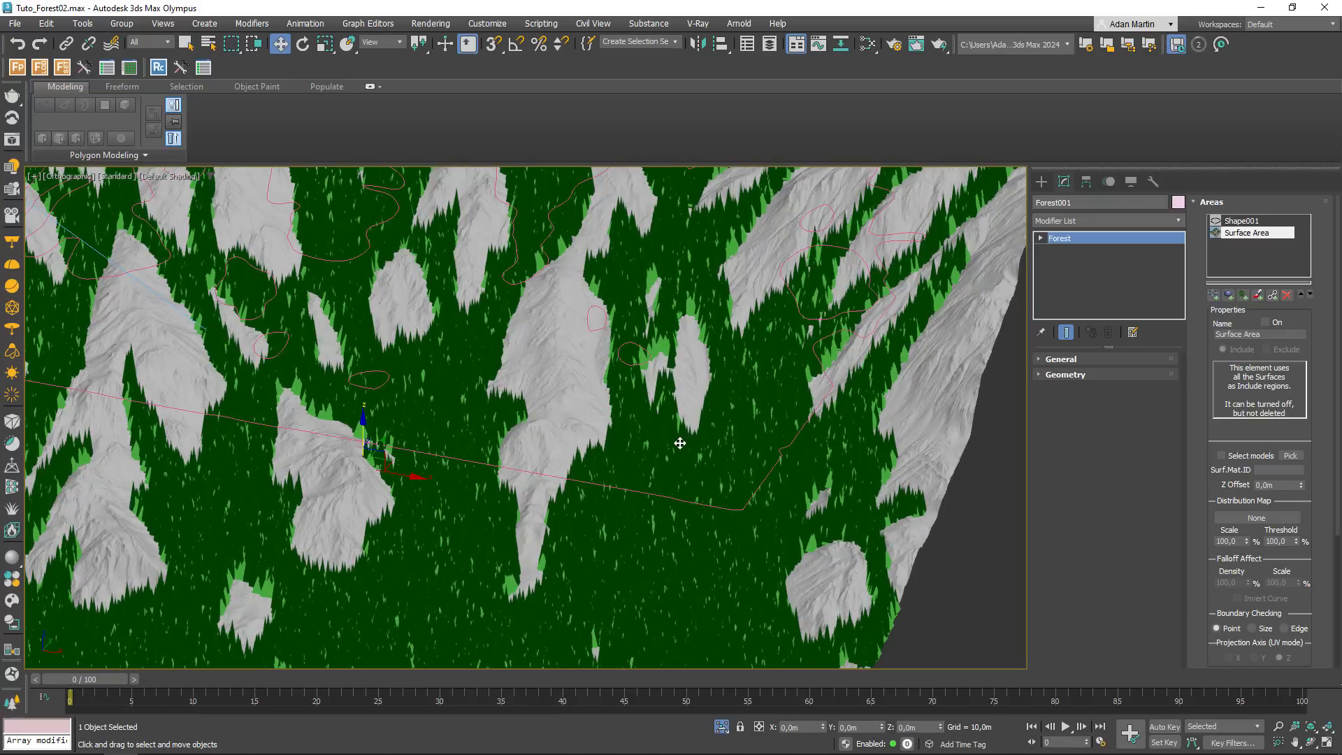
scroll(699, 422, "down", 6)
scroll(711, 477, "up", 3)
scroll(710, 477, "up", 4)
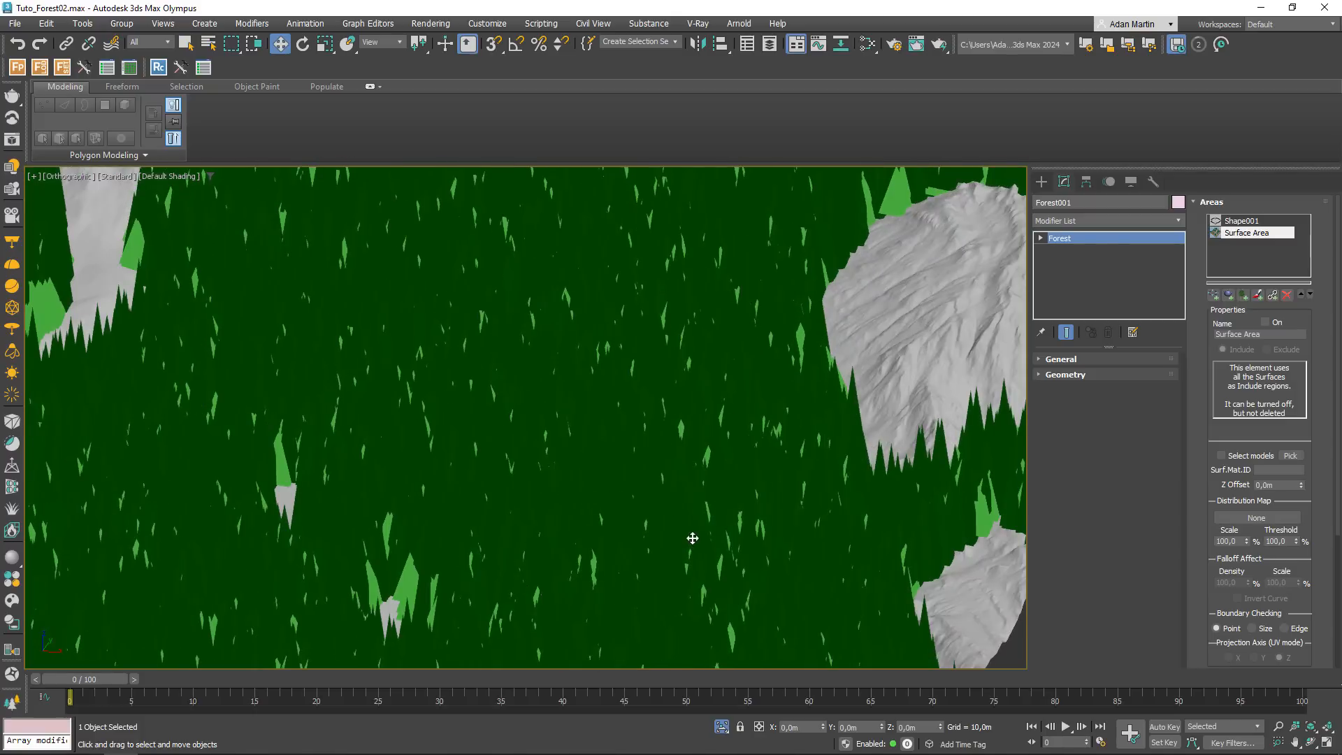
scroll(690, 539, "down", 2)
scroll(1334, 564, "down", 1)
scroll(1334, 564, "down", 5)
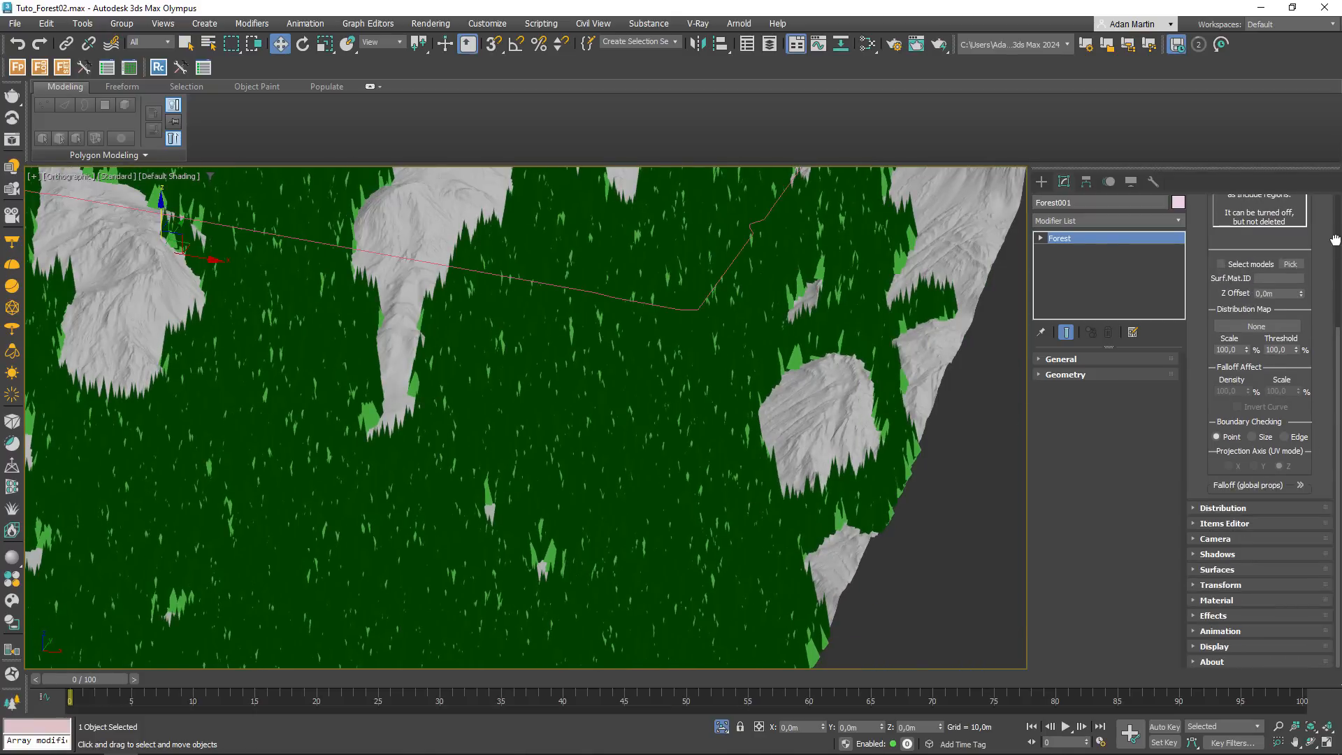
- Check the forest's viewport Max items limit and compare it with the item count in the Forest Lister
left_click(1215, 648)
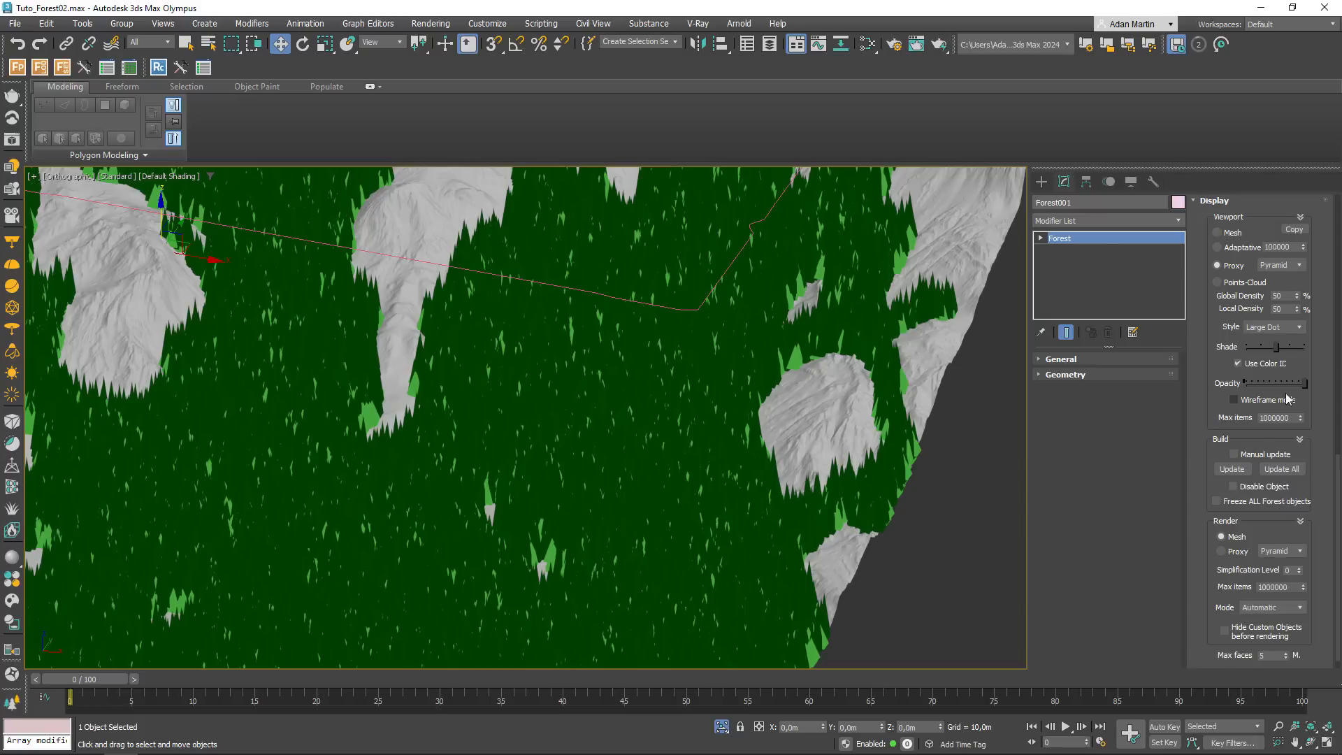
double_click(1287, 418)
scroll(603, 422, "up", 8)
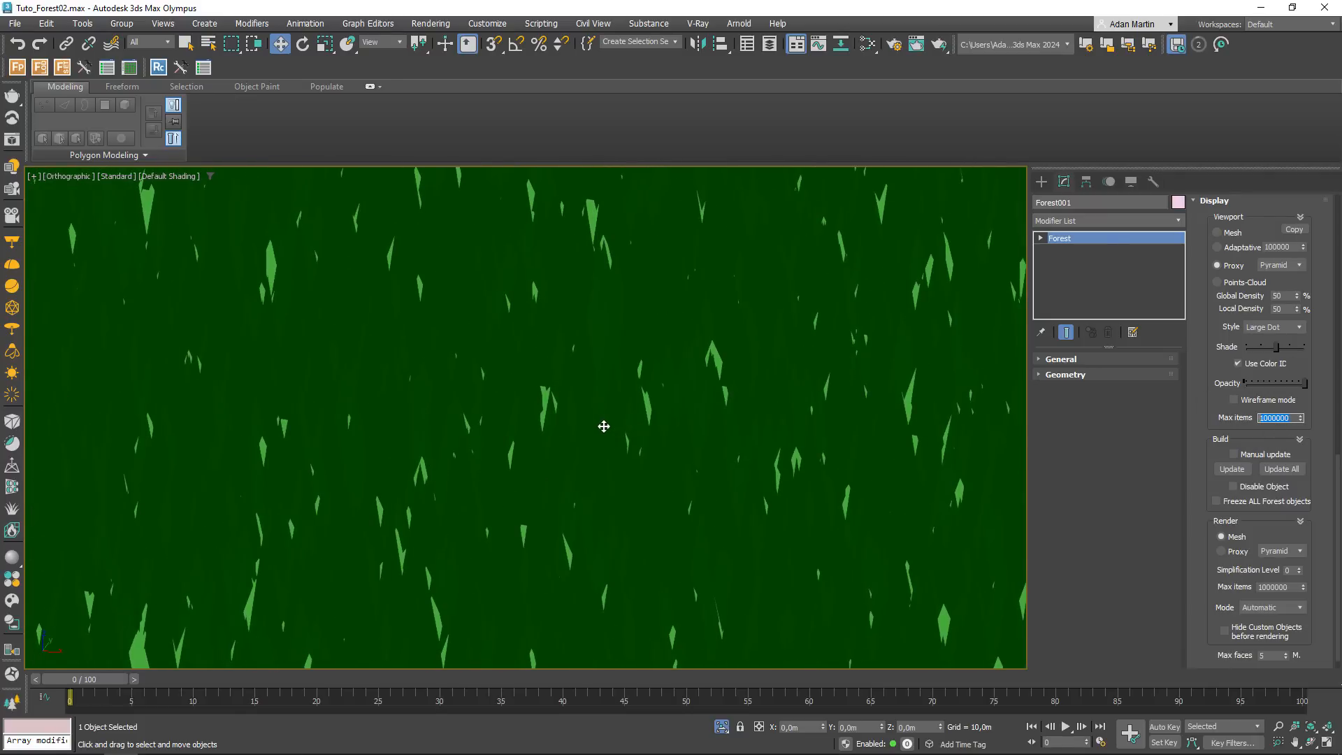
scroll(604, 426, "down", 4)
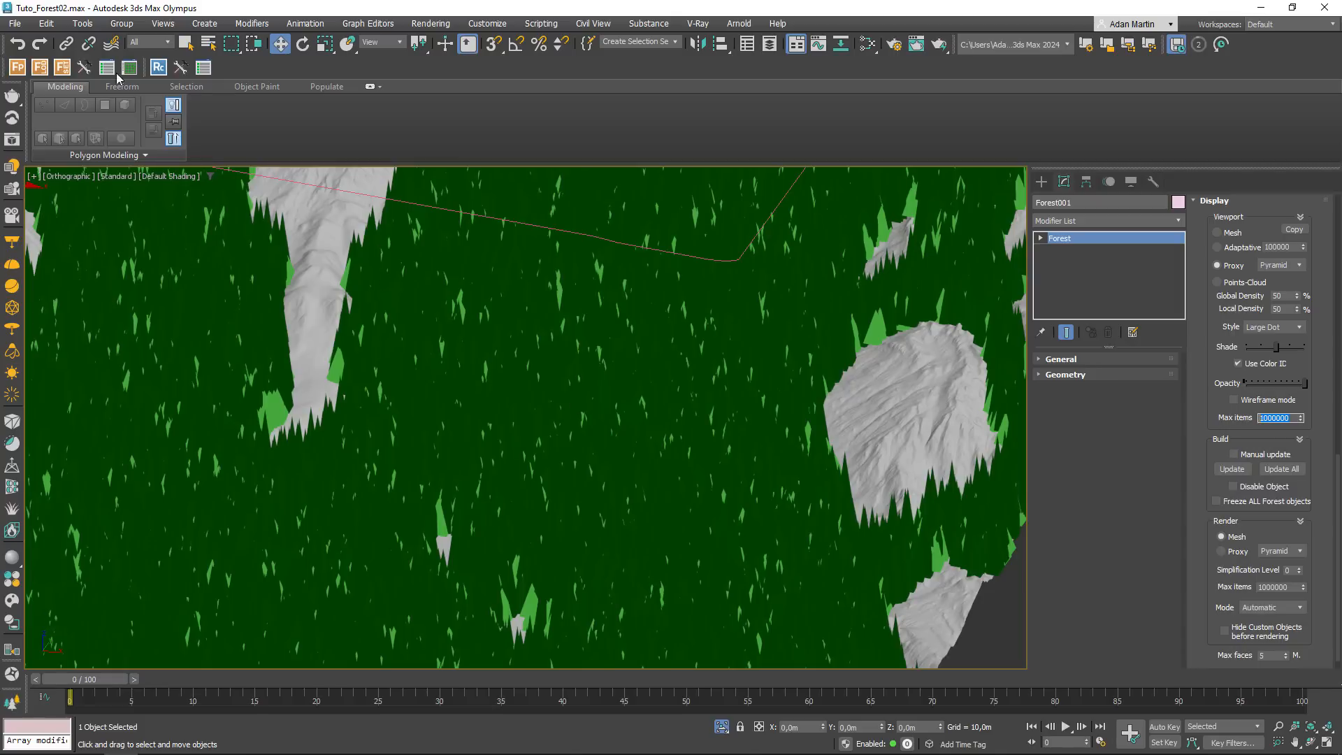
left_click(107, 68)
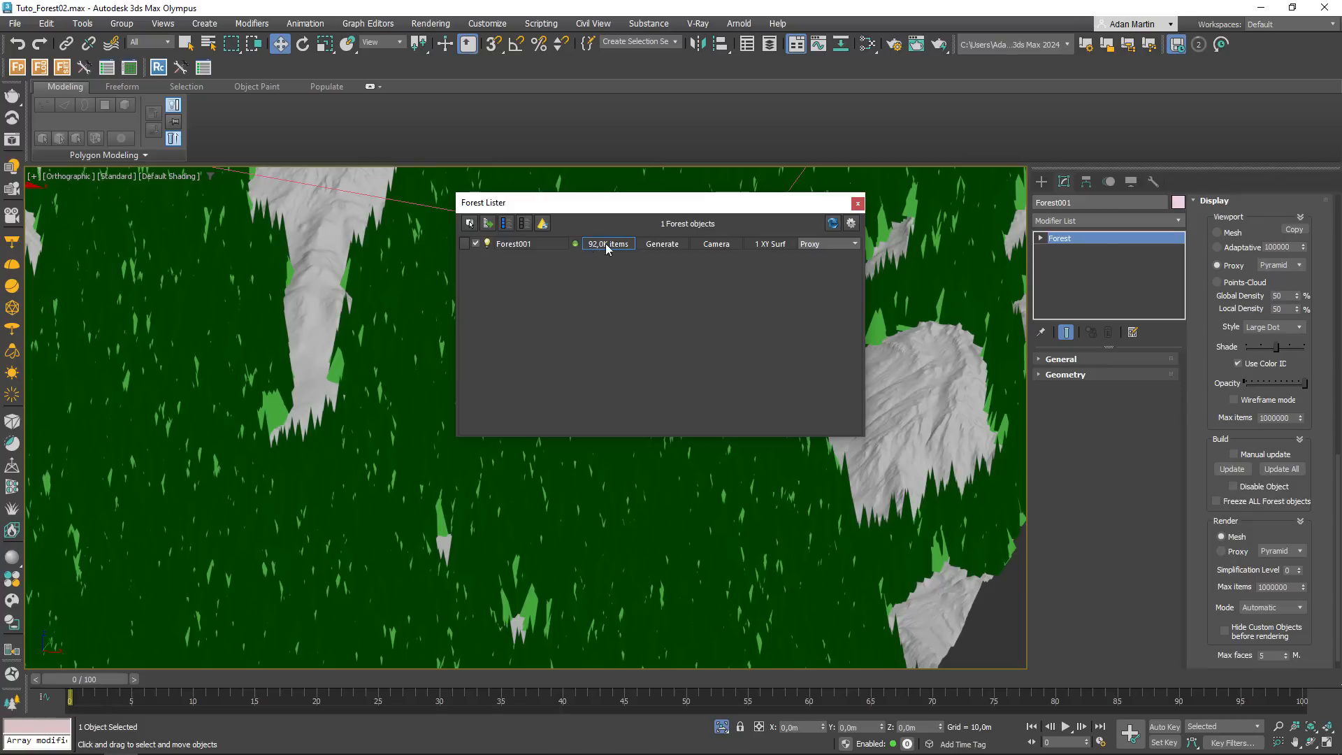
left_click_drag(479, 208, 595, 205)
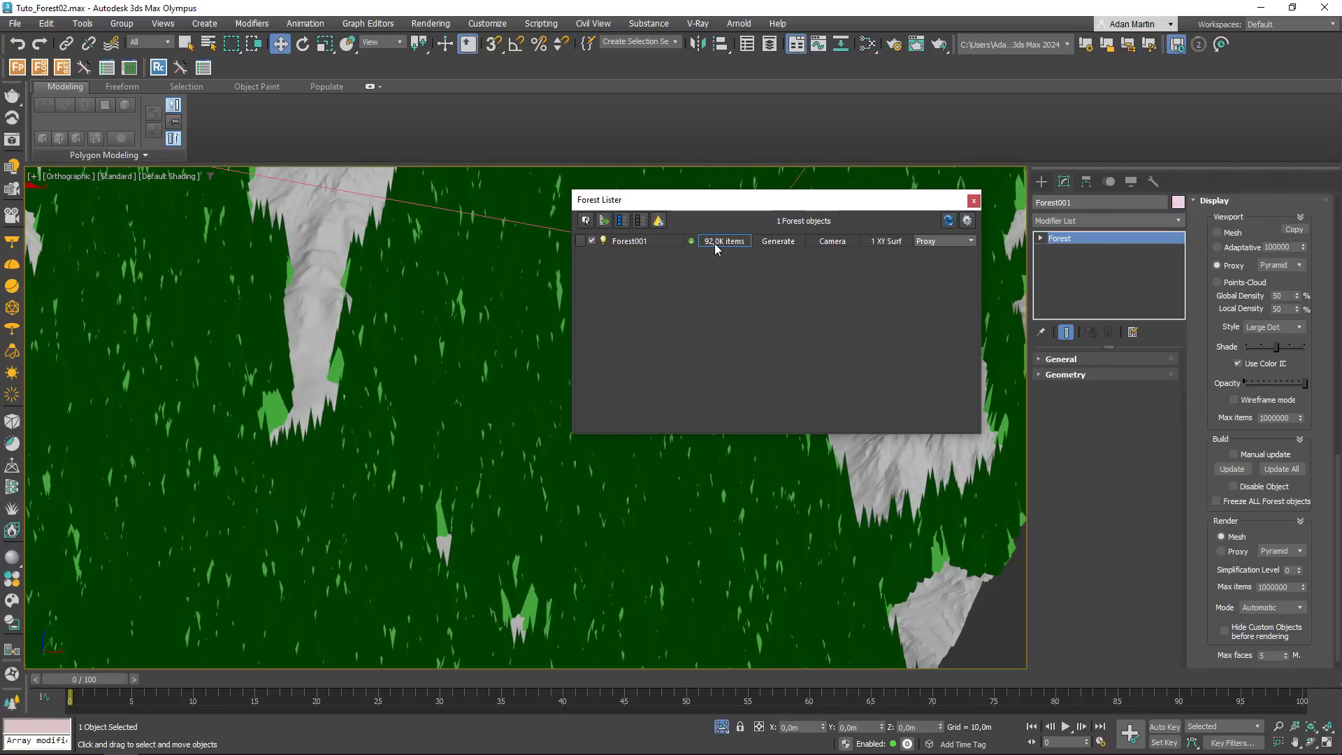
- Try a viewport Max items limit of 50000 for the forest and inspect the displayed trees
double_click(1279, 418)
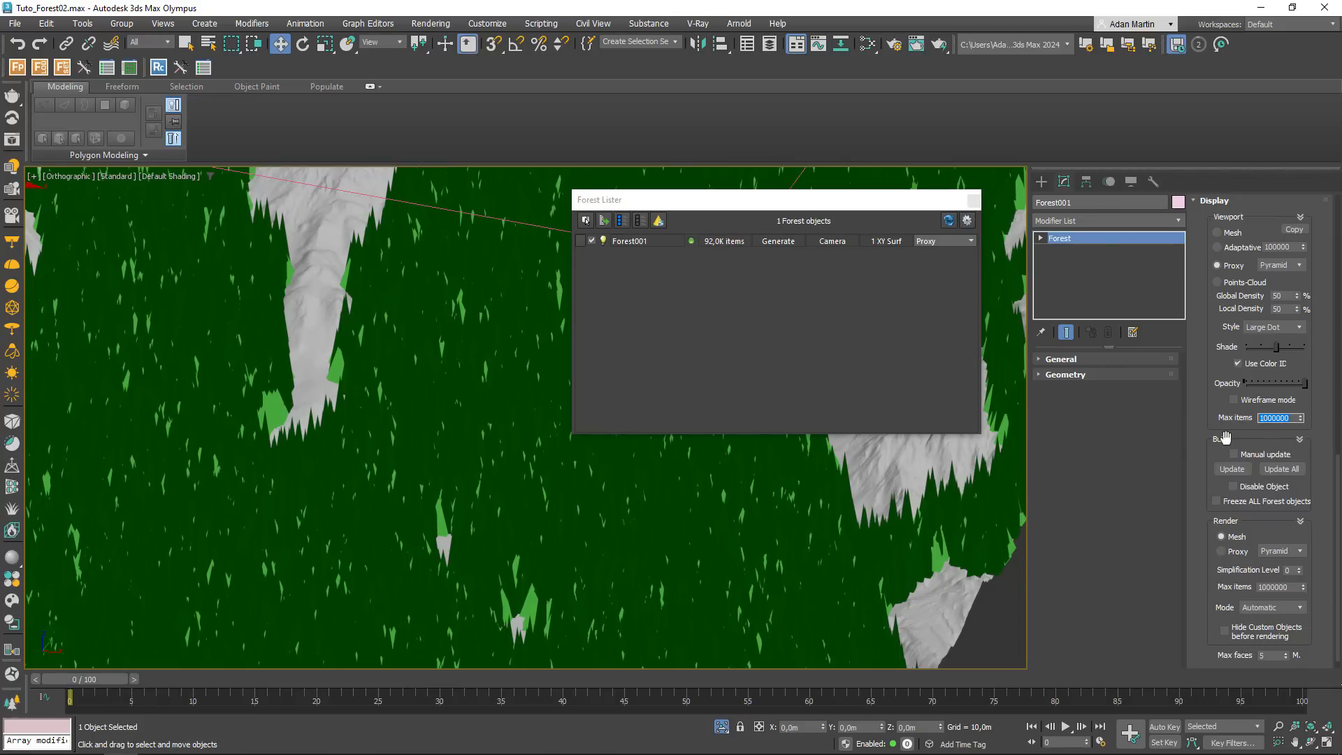
type("5000")
key("Return")
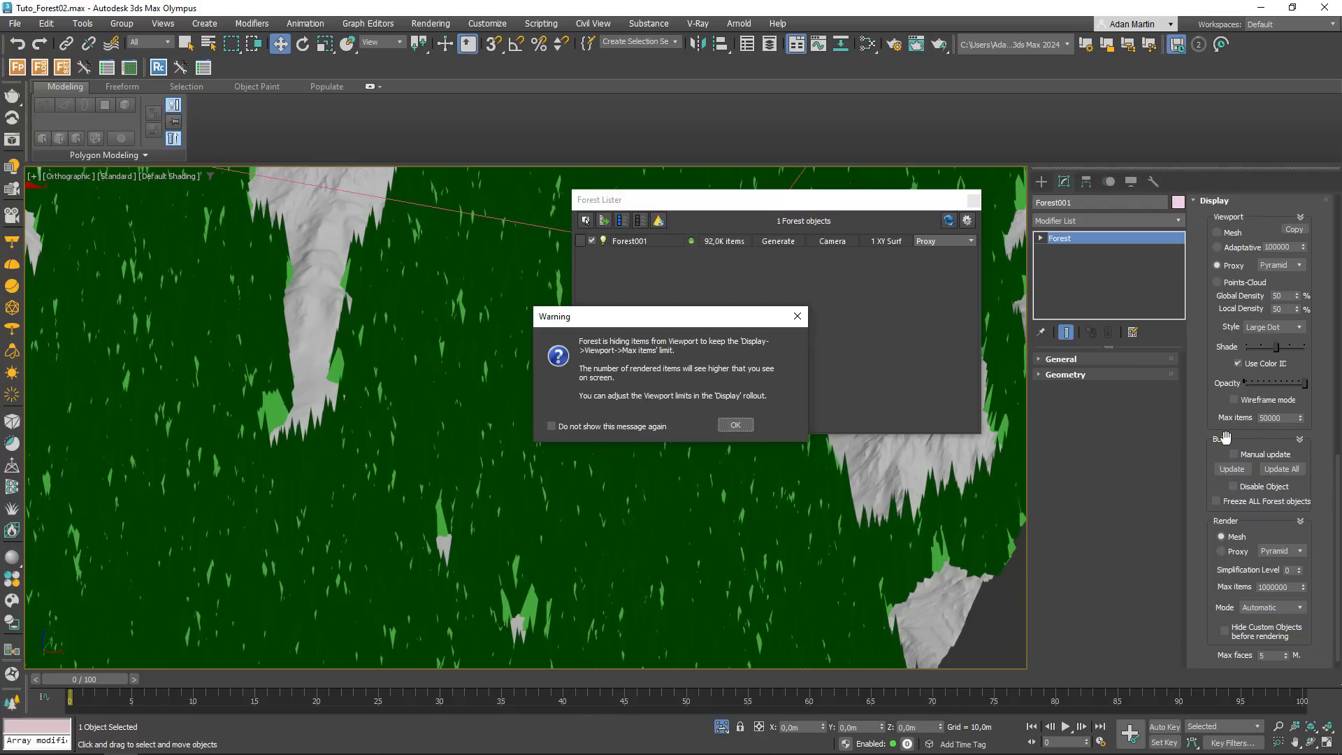
left_click(734, 429)
scroll(549, 480, "down", 5)
scroll(486, 399, "up", 6)
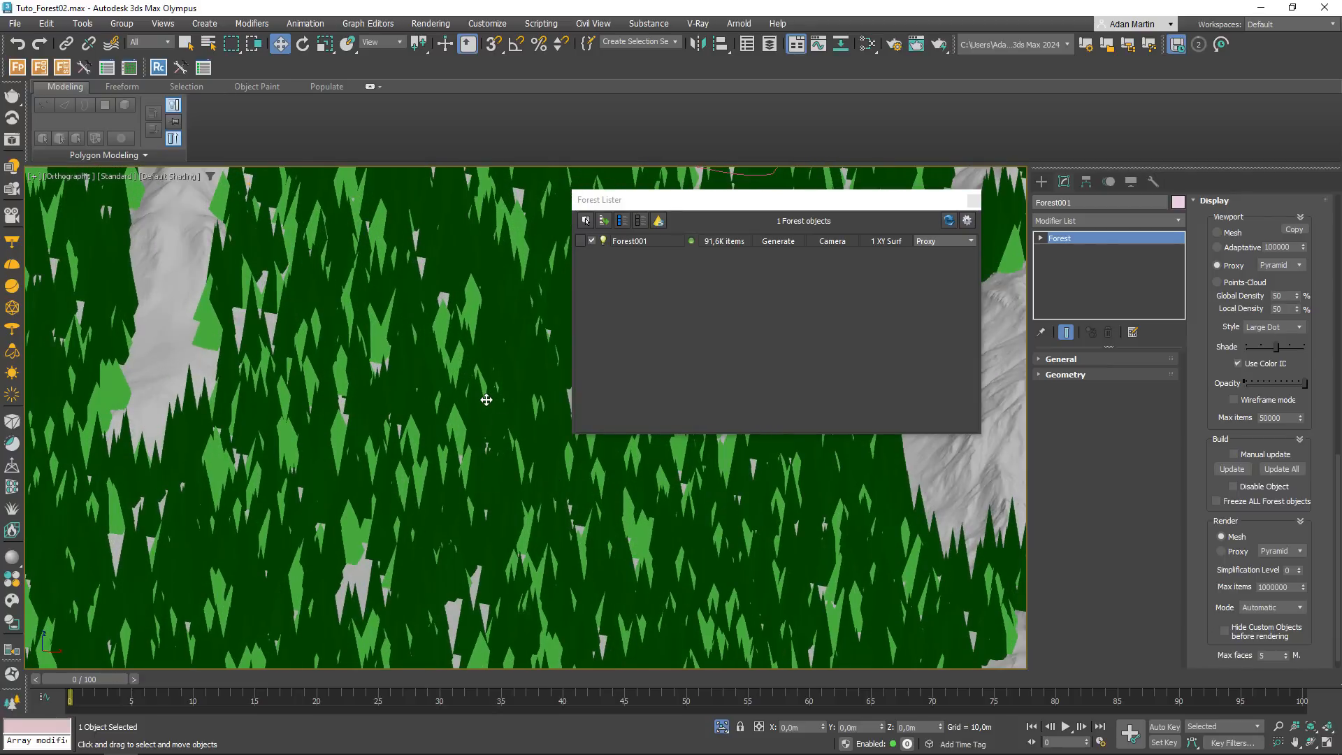
middle_click_drag(487, 399, 389, 420)
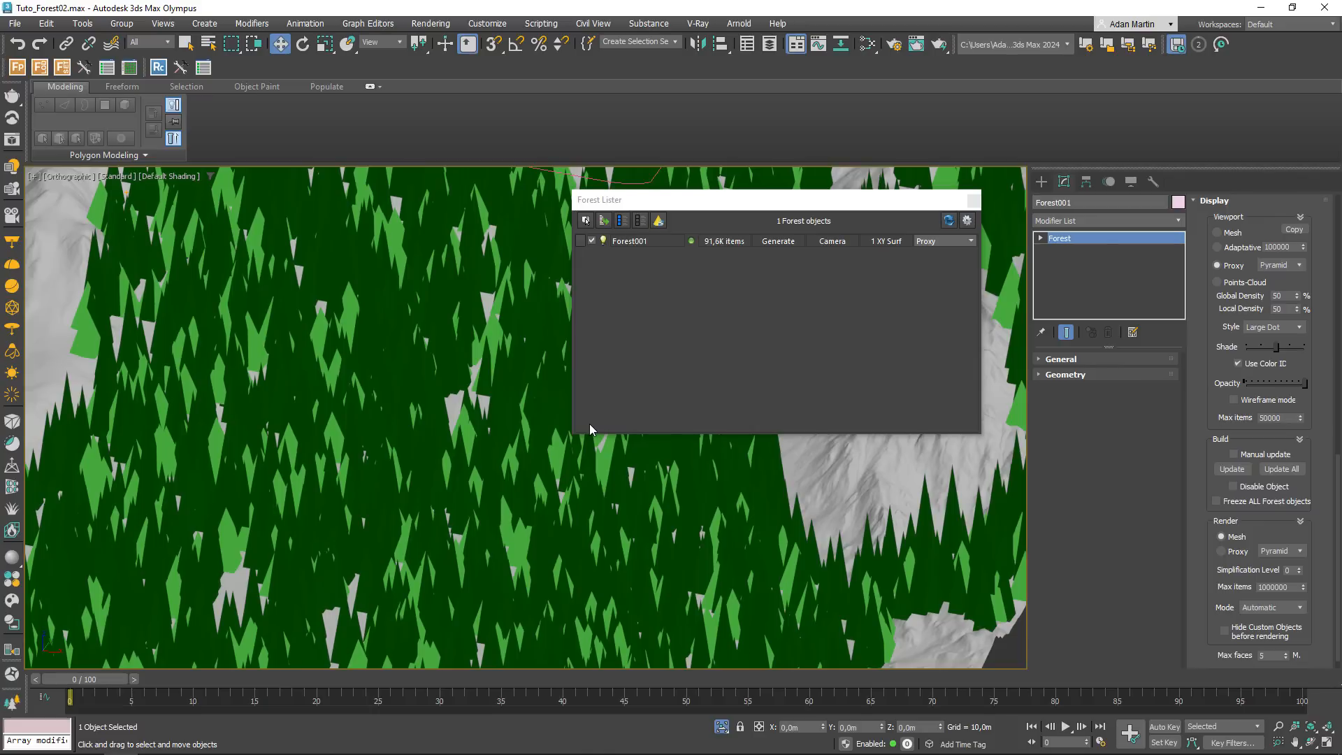
- Raise the forest's viewport Max items limit to 500000
double_click(1272, 417)
left_click_drag(1265, 418, 1259, 420)
left_click(1284, 417)
key("Return")
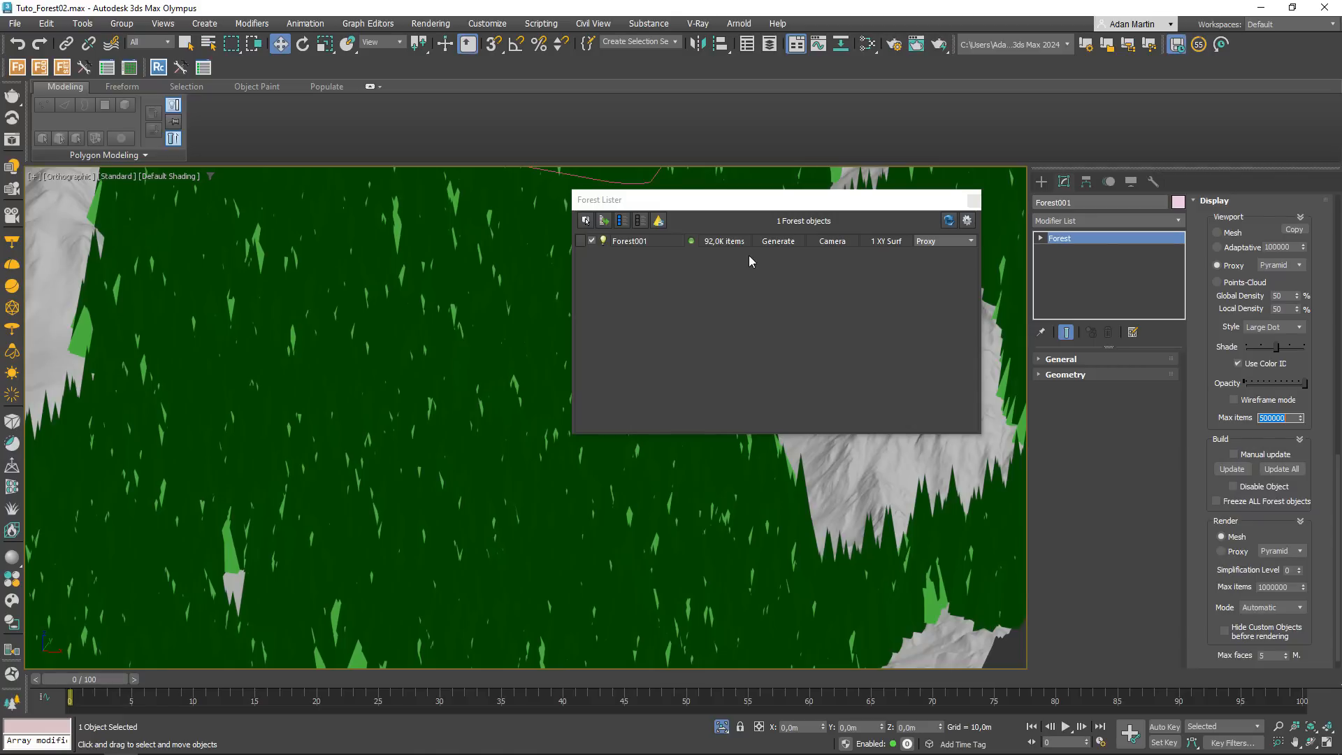
- Try a viewport Max items limit of 1000 and compare the displayed trees over the whole terrain
type("1000")
key("Return")
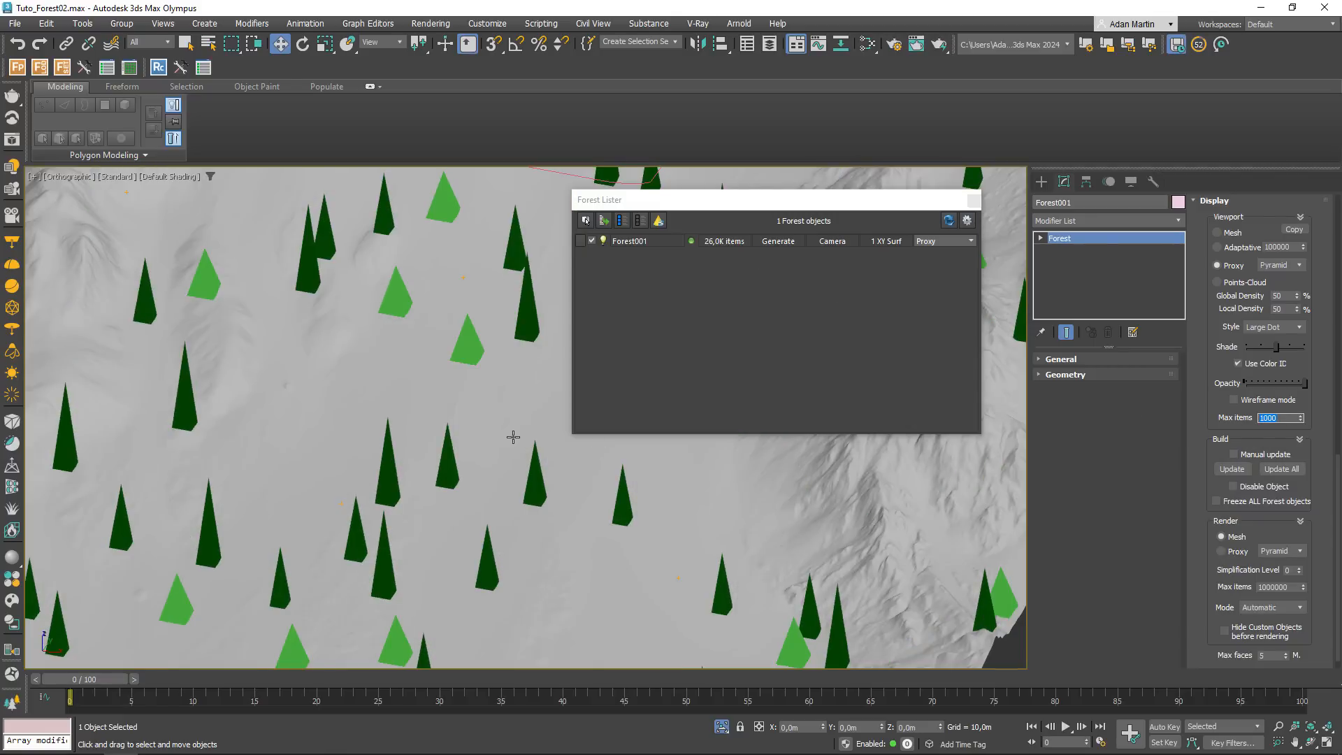
scroll(454, 413, "down", 5)
scroll(455, 413, "up", 5)
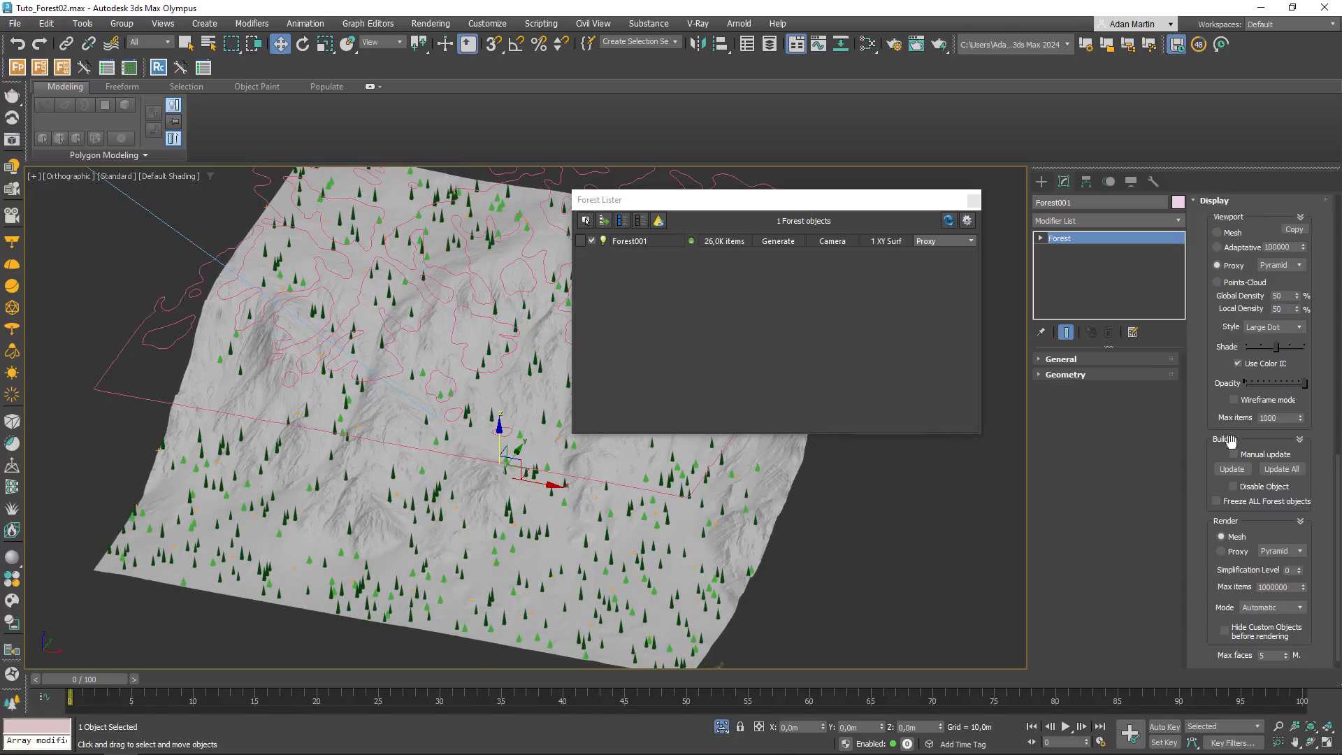
- Set the forest's viewport Max items limit back to 500000 and close the Forest Lister
type("500000")
key("Return")
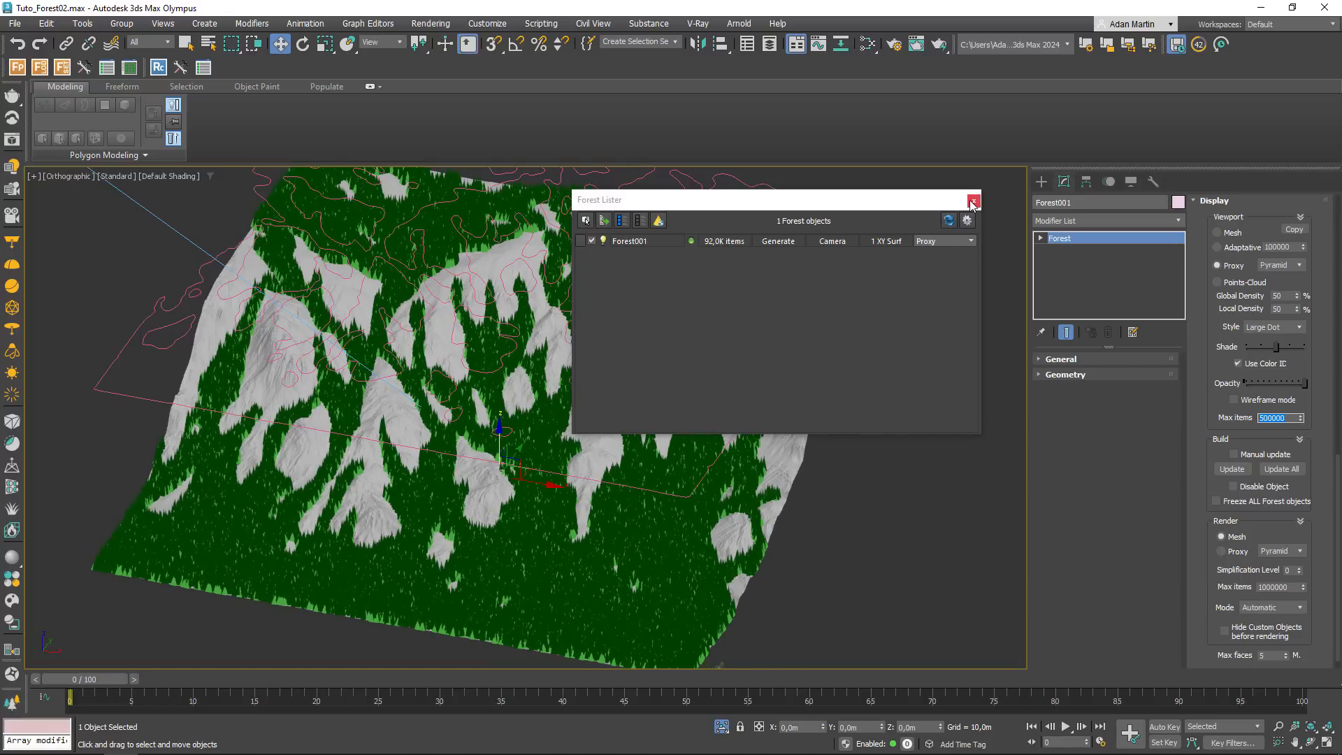
left_click(971, 202)
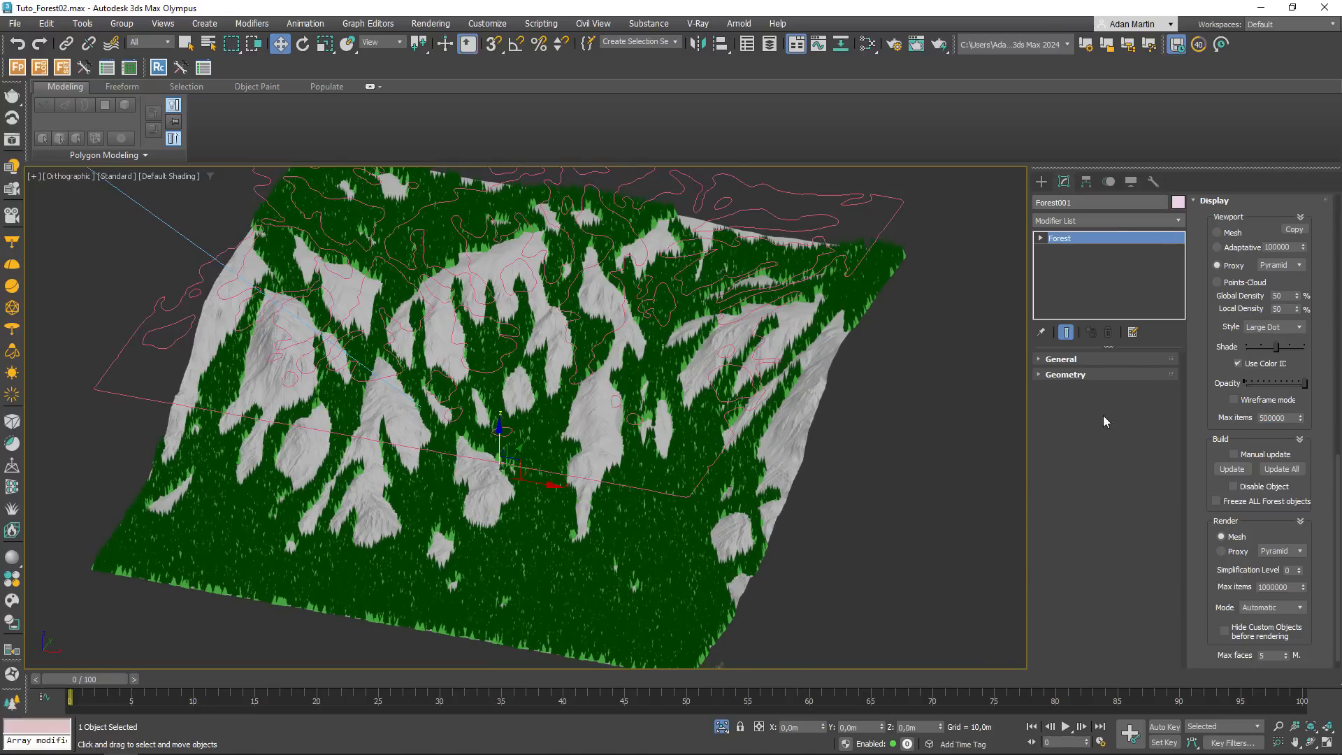
- Inspect how densely the proxy trees are packed around the bare rock areas of the terrain
scroll(713, 450, "up", 8)
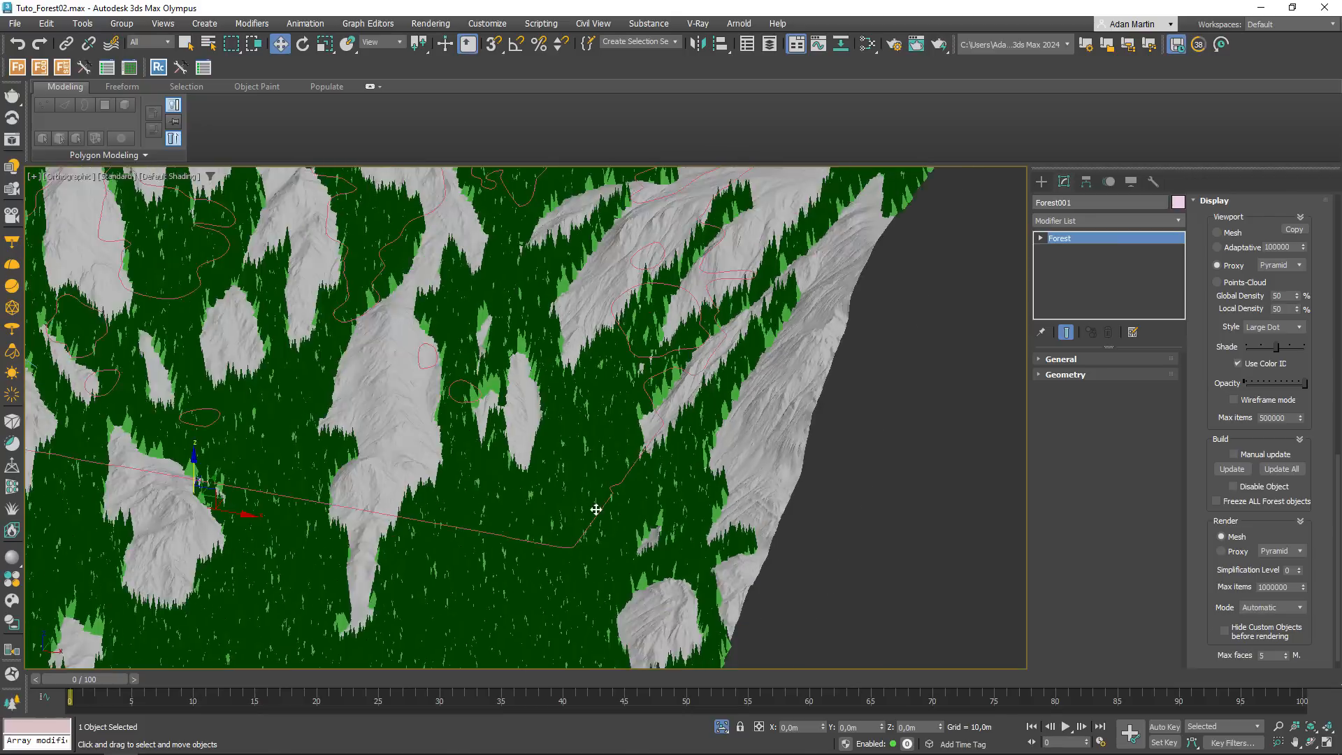
scroll(595, 509, "up", 10)
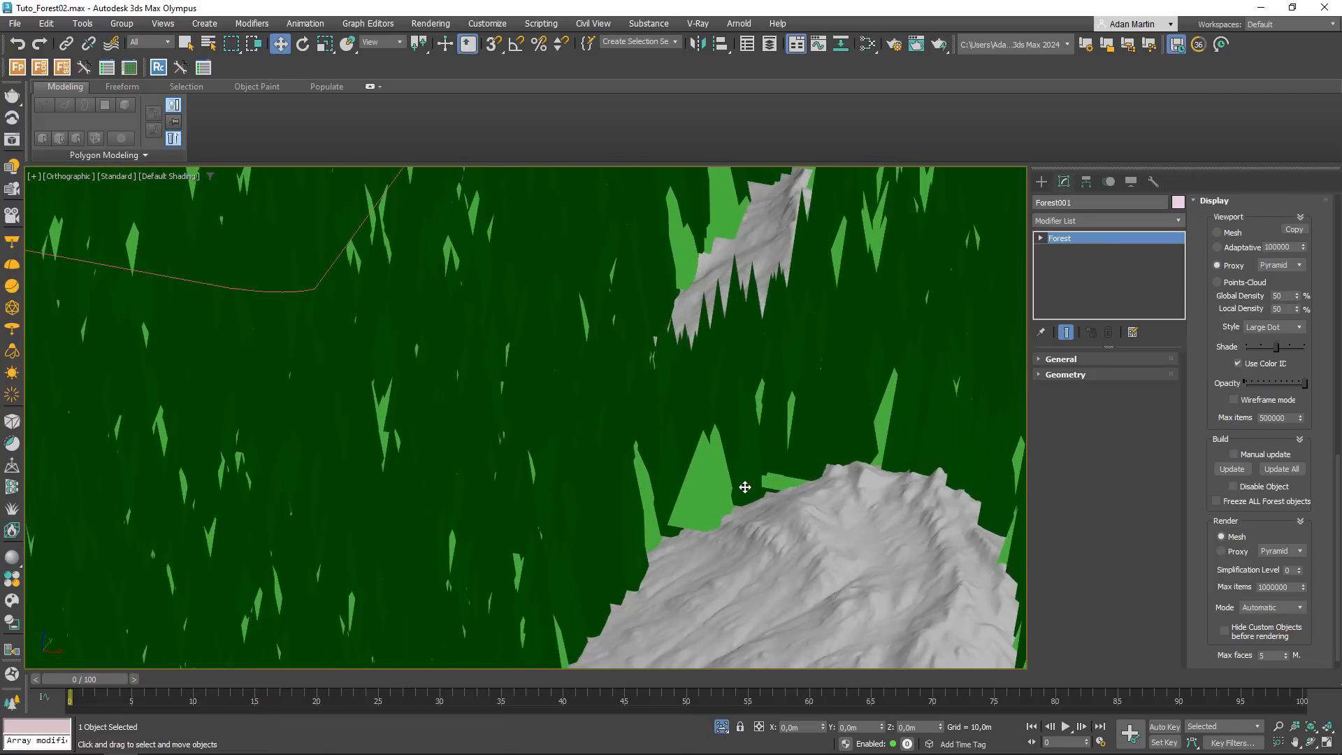
scroll(831, 394, "down", 4)
middle_click_drag(559, 552, 682, 300)
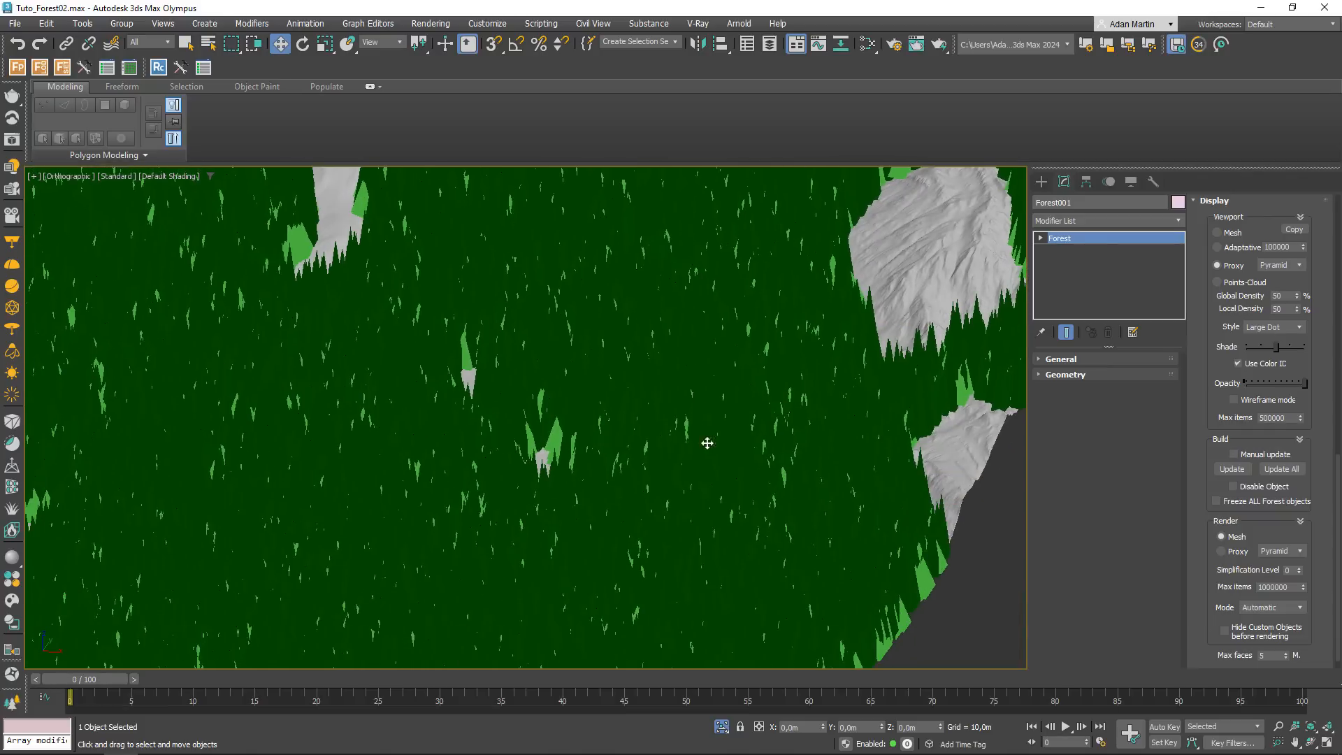
scroll(713, 428, "down", 5)
scroll(795, 359, "up", 6)
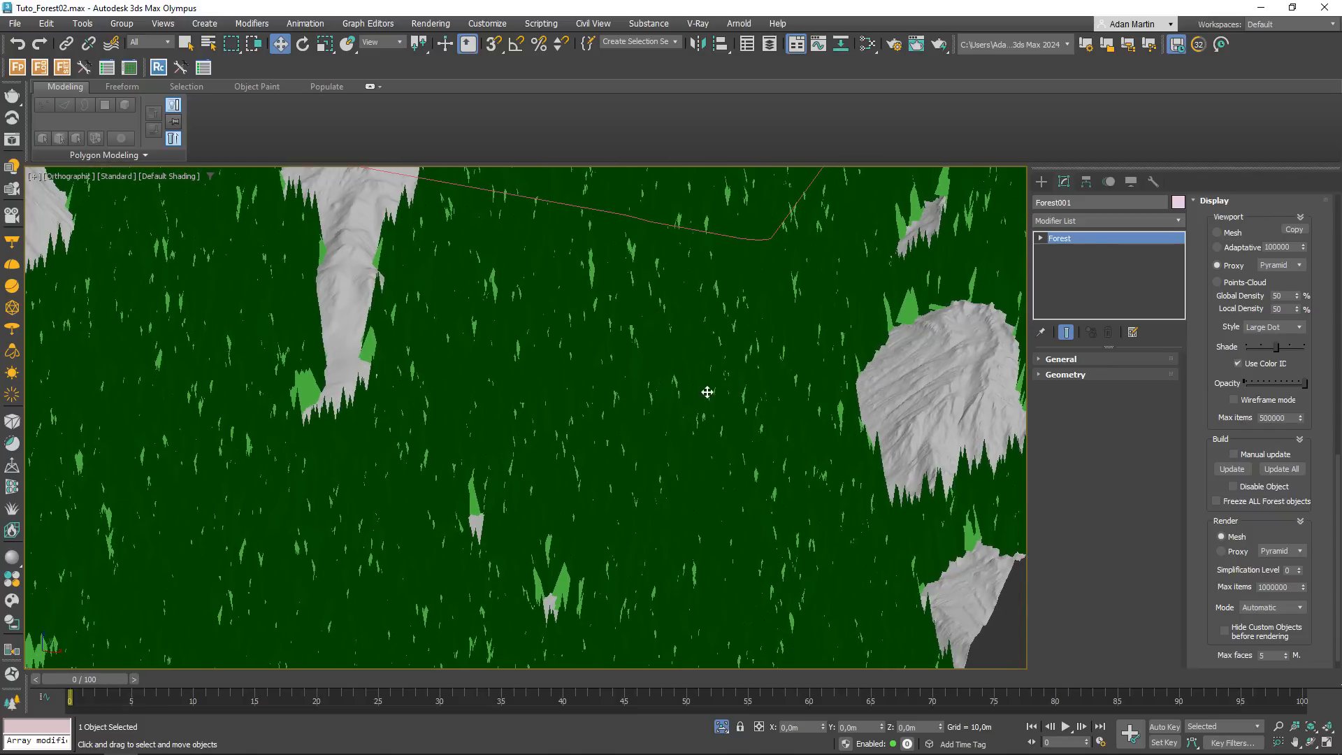
- Tune the distribution density's X units, trying 500 m, 250 m and 200 m before settling on 175 m
left_click_drag(1335, 458, 1337, 376)
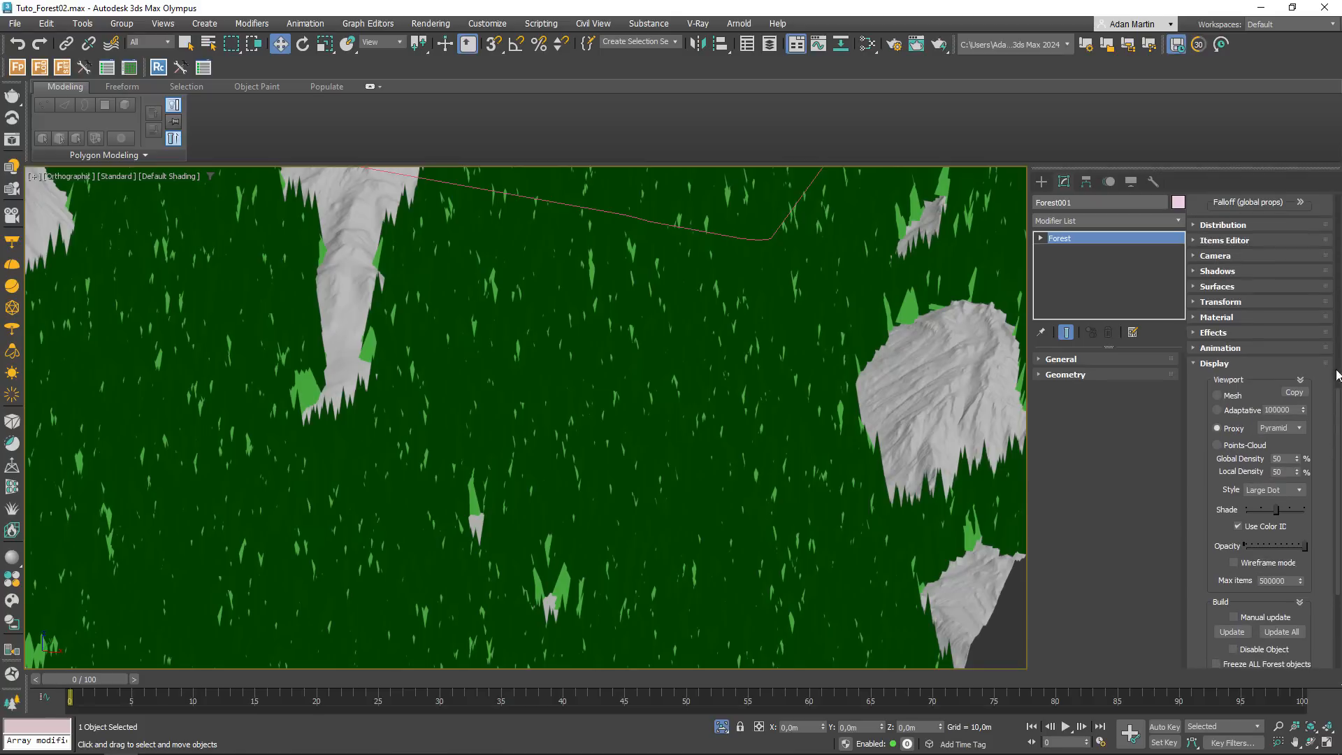
left_click(1209, 364)
scroll(1227, 248, "up", 3)
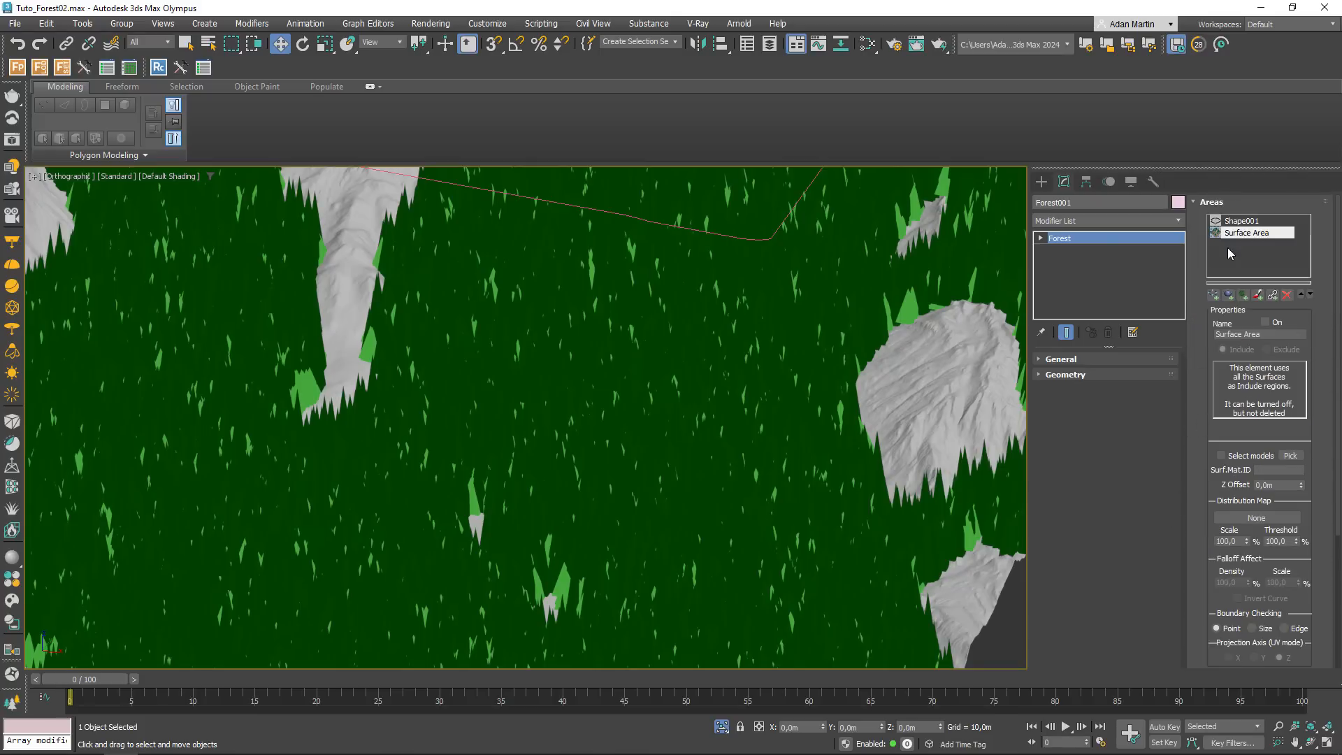
left_click(1215, 202)
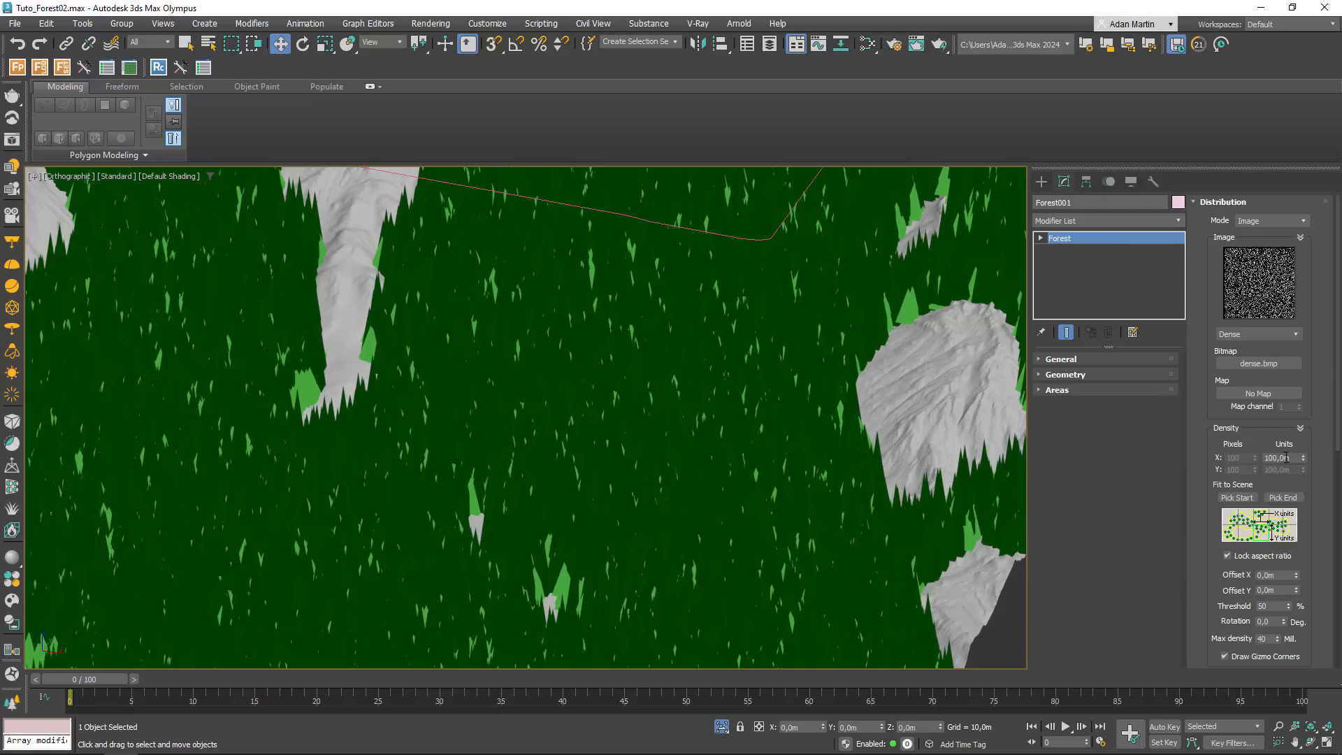
double_click(1287, 457)
key("Return")
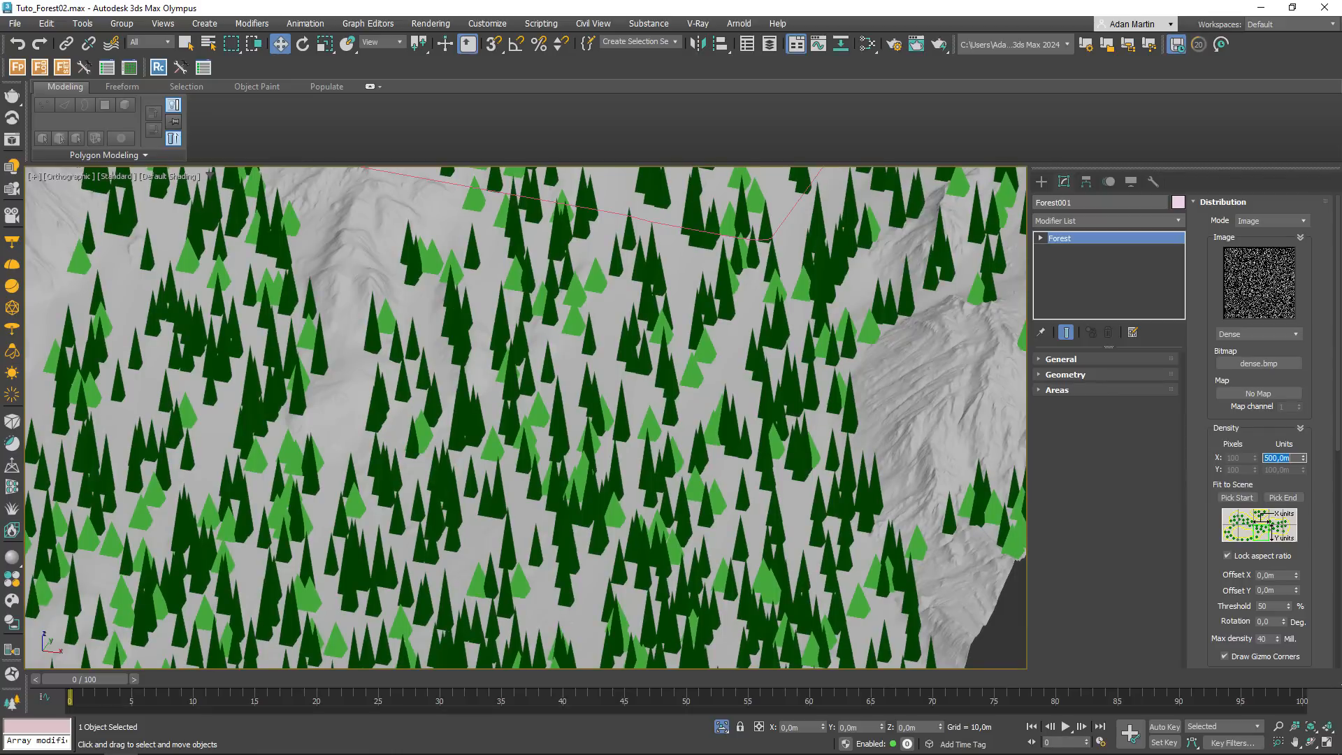
key("Return")
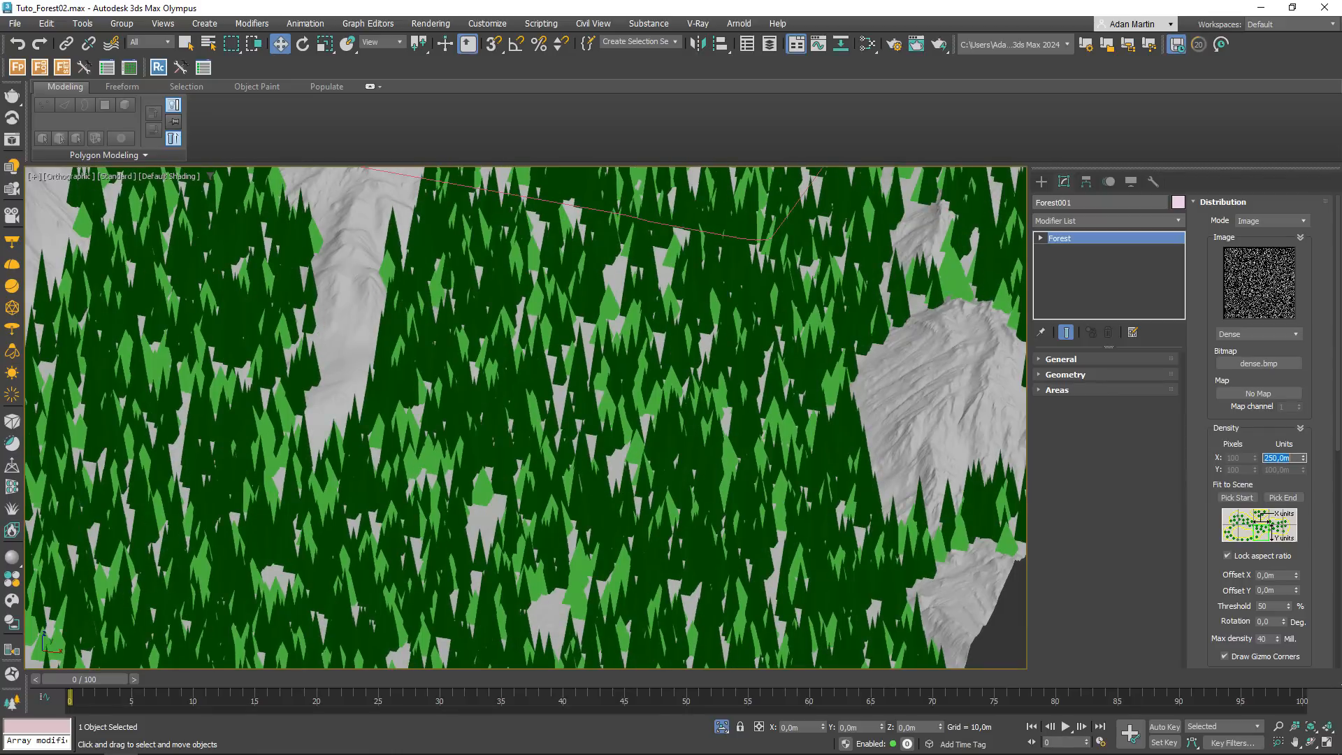
type("200")
key("Return")
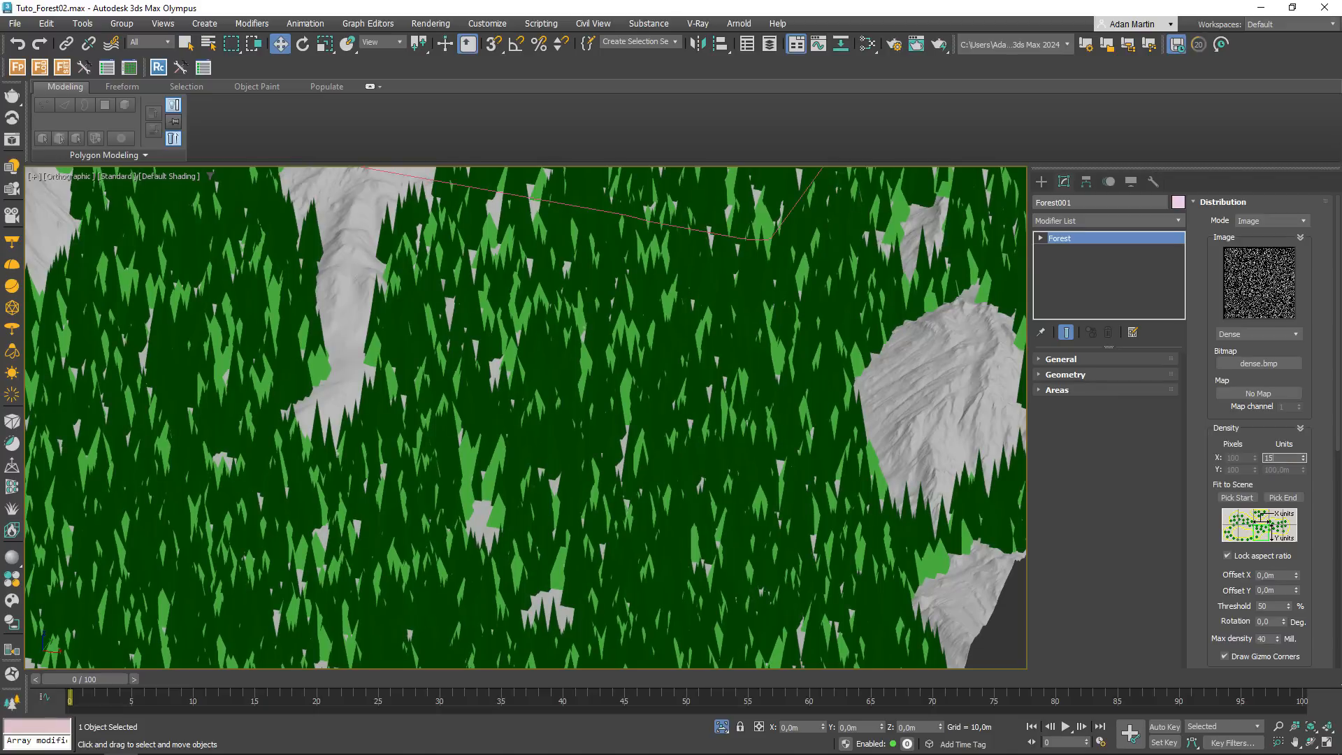
key("Return")
type("175")
key("Return")
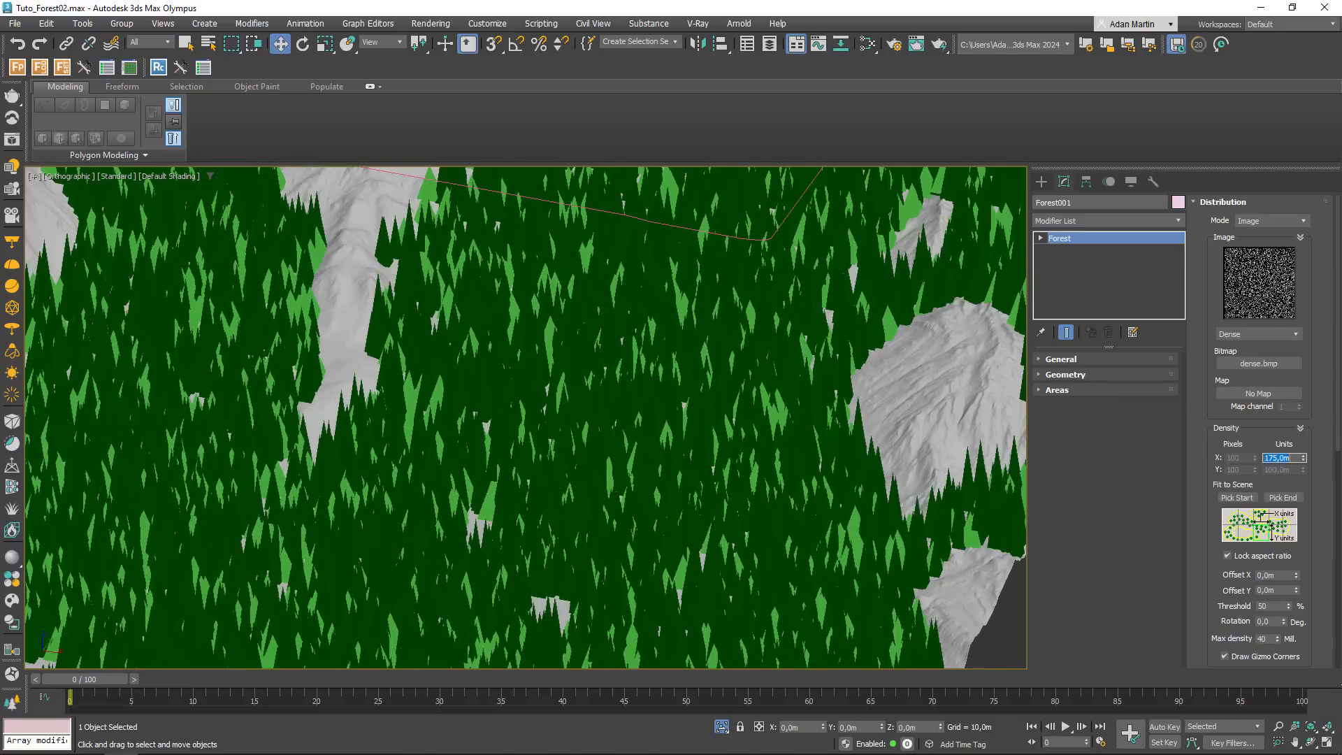
- Examine the spacing of the scattered trees over the whole terrain and up close from a higher angle
scroll(780, 400, "down", 10)
scroll(783, 423, "up", 4)
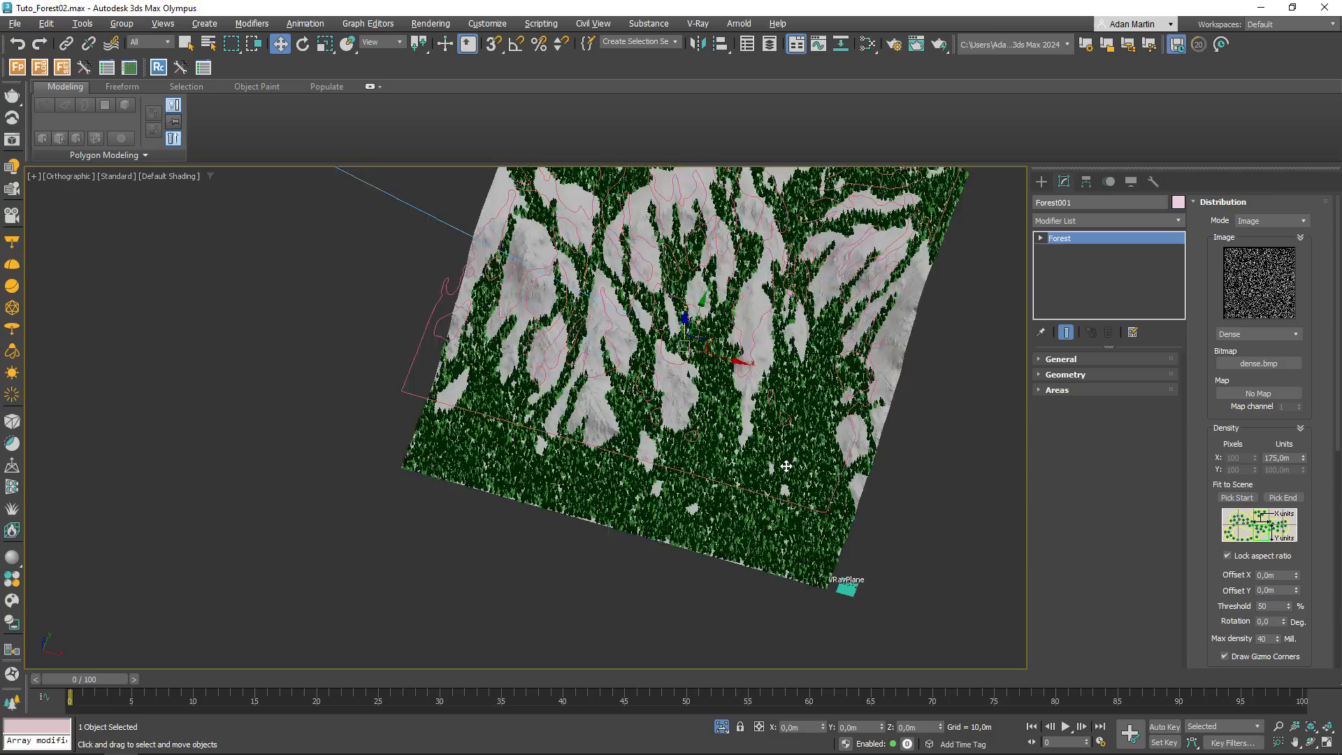
key("t")
scroll(789, 484, "up", 10)
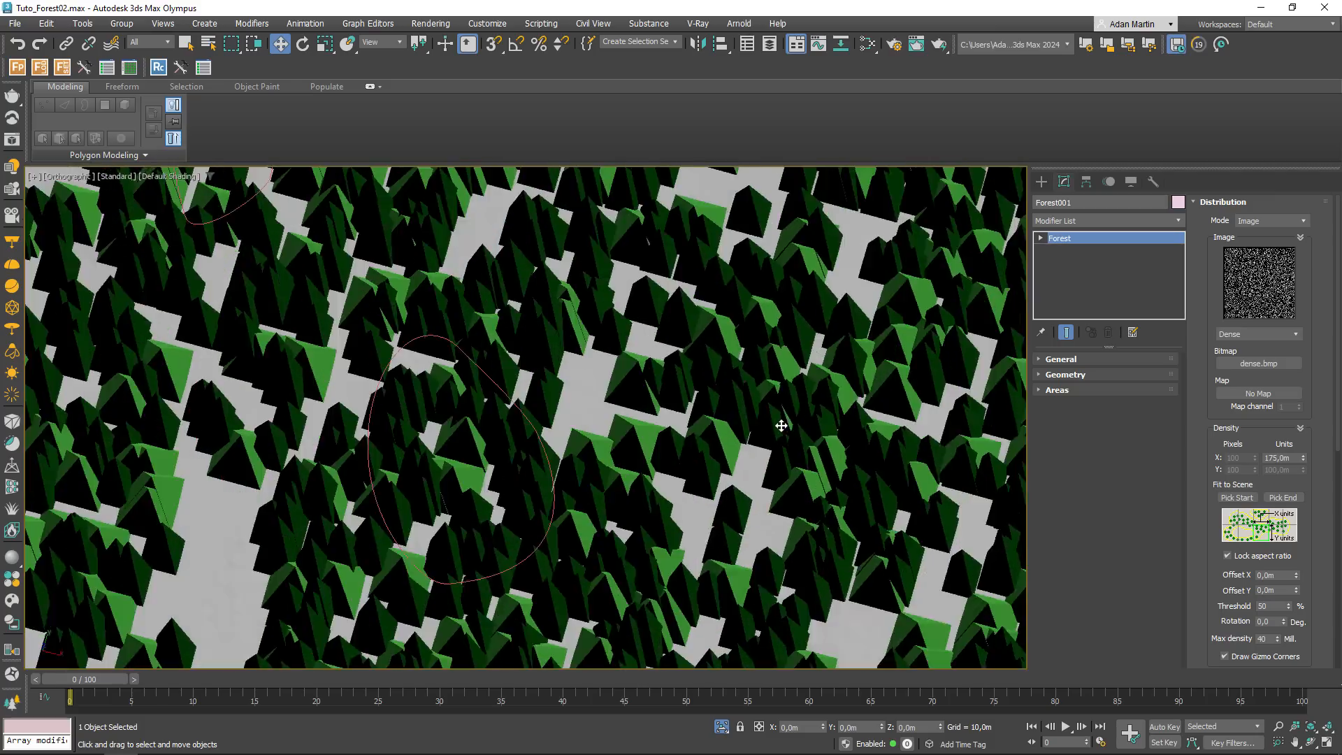
- Examine the proxy trees' spacing in the top view, both up close and across a wider area of the forest
scroll(778, 416, "down", 8)
scroll(769, 426, "up", 15)
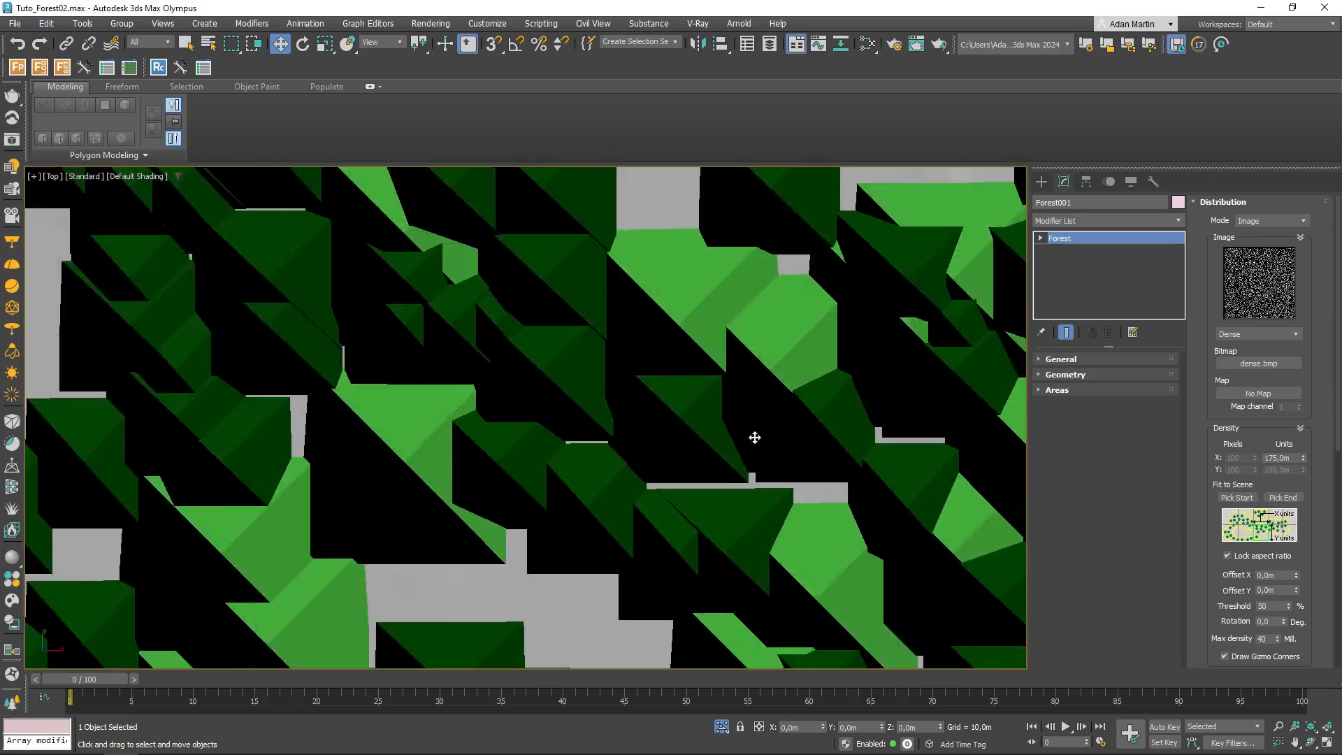
scroll(755, 438, "down", 6)
scroll(696, 409, "down", 6)
scroll(699, 402, "up", 8)
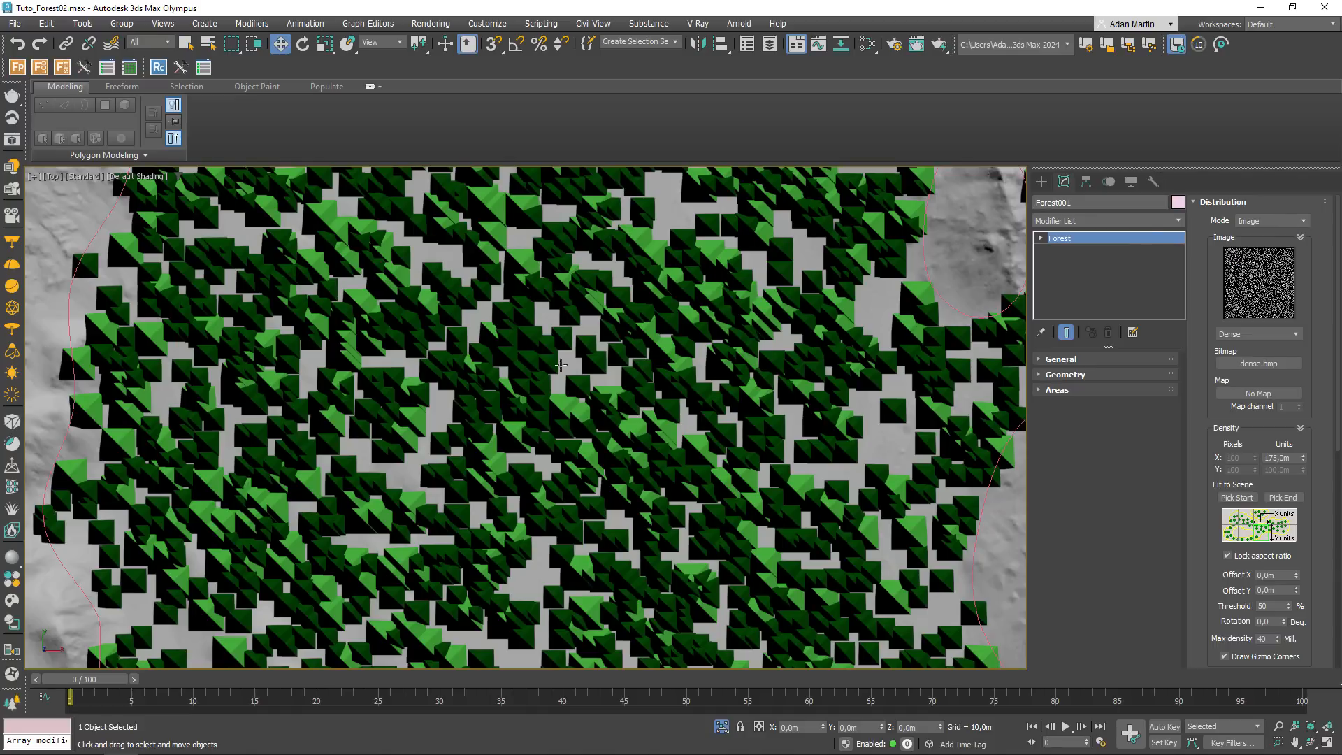
scroll(546, 367, "down", 3)
scroll(783, 350, "up", 5)
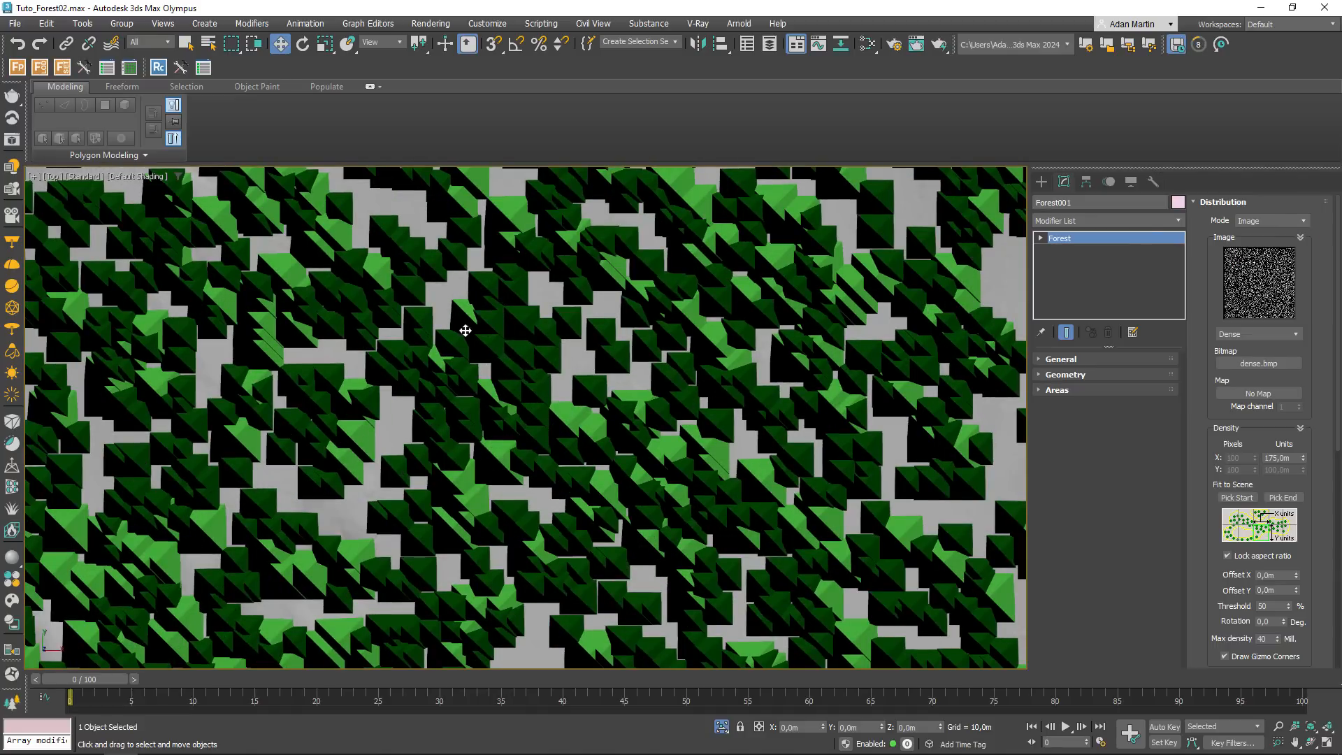
scroll(816, 556, "up", 2)
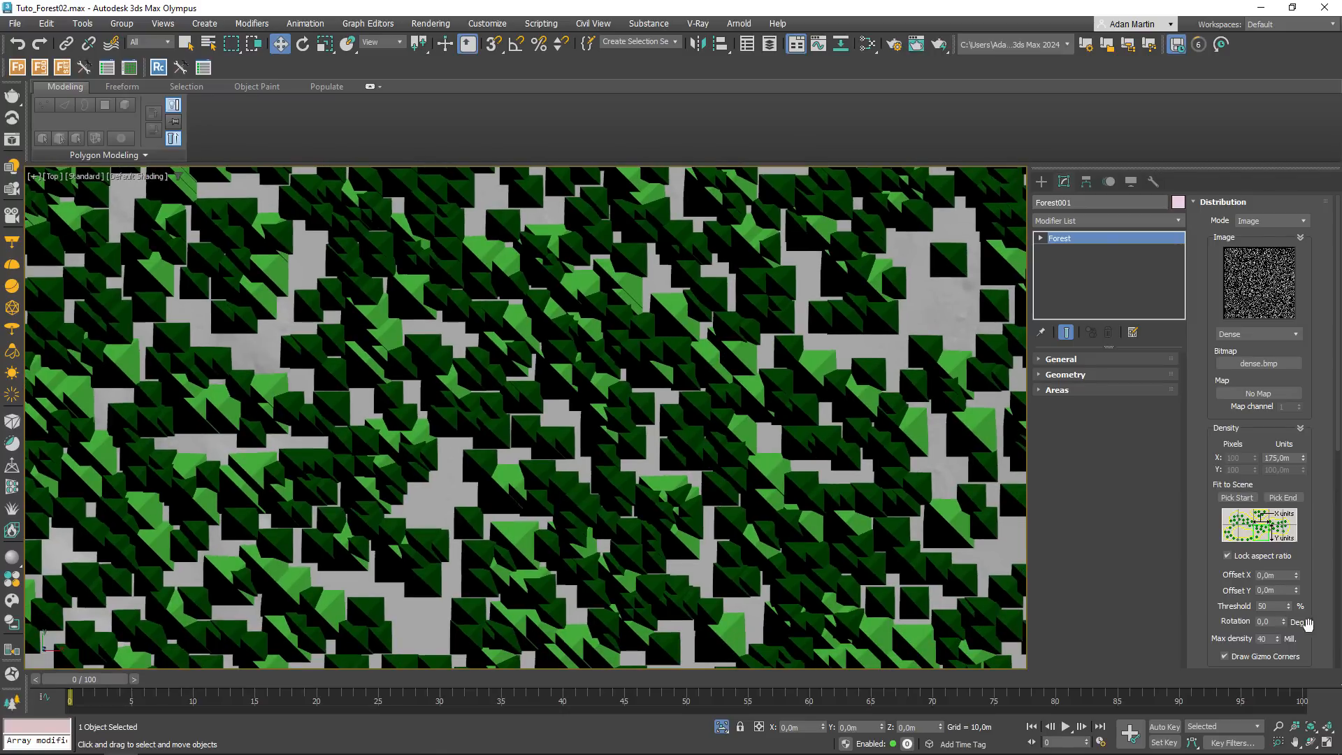
- Enable random scale and random rotation for the trees in the forest's Transform settings
left_click_drag(1307, 640, 1308, 534)
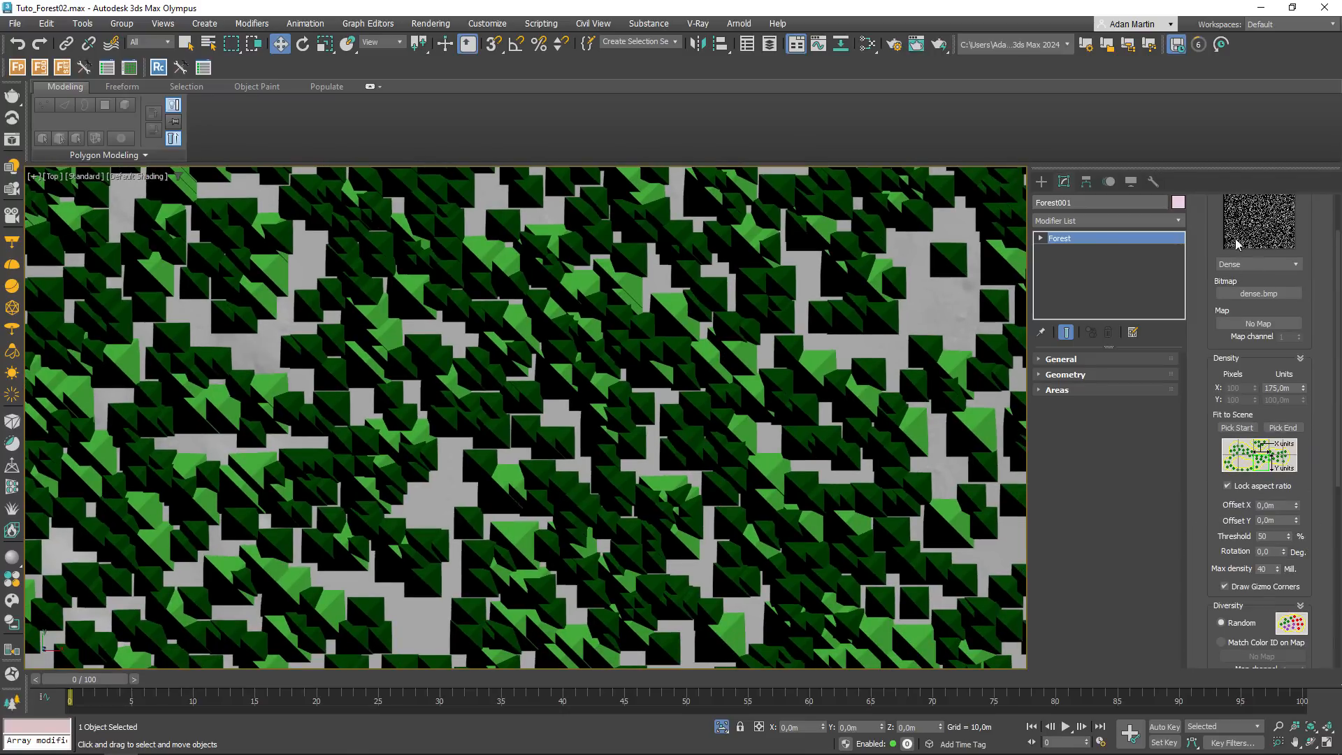
left_click_drag(1298, 234, 1312, 314)
left_click(1225, 207)
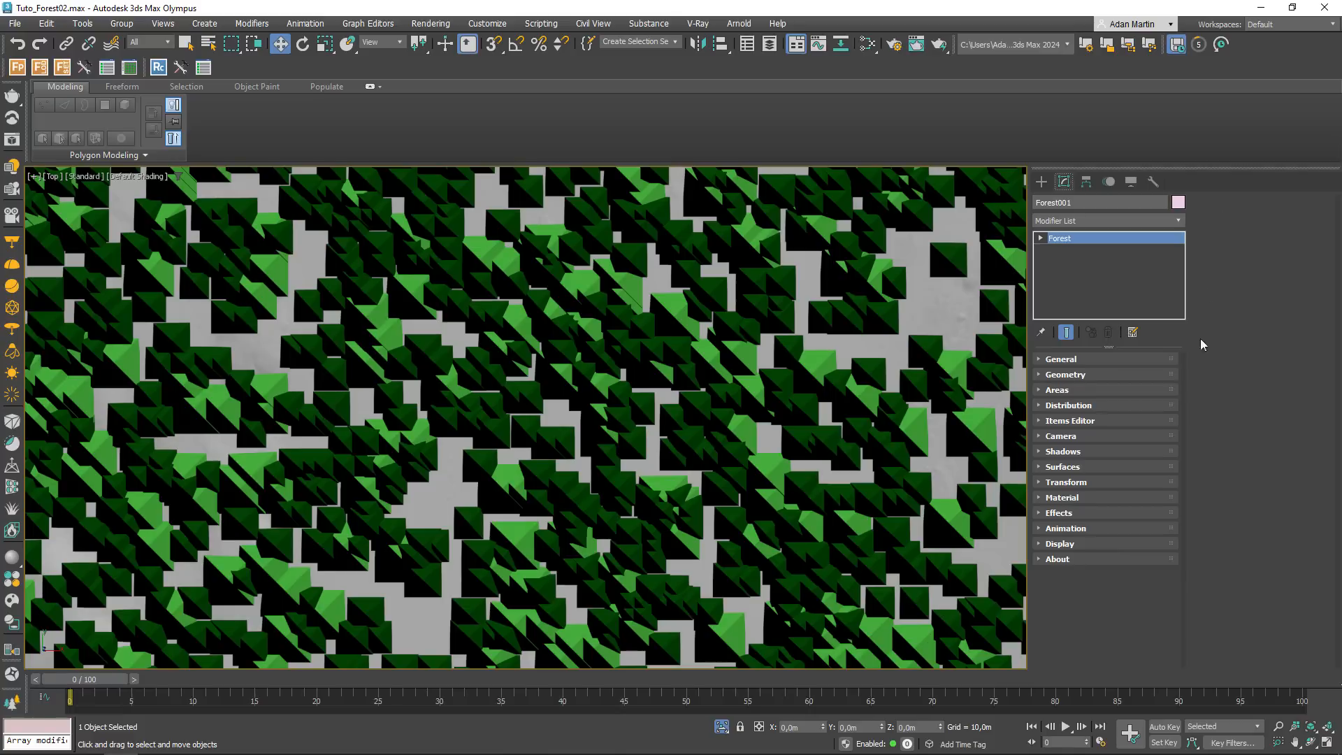
left_click(1063, 482)
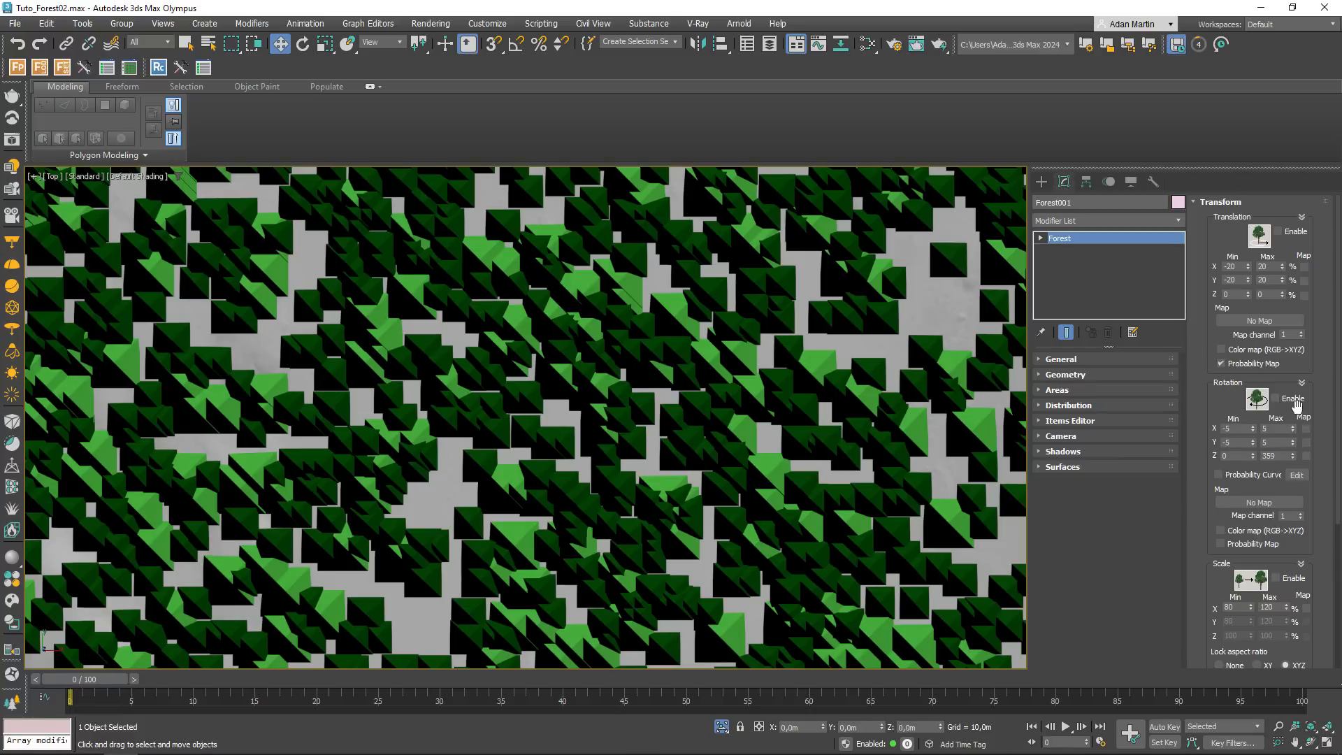
left_click_drag(1324, 404, 1332, 237)
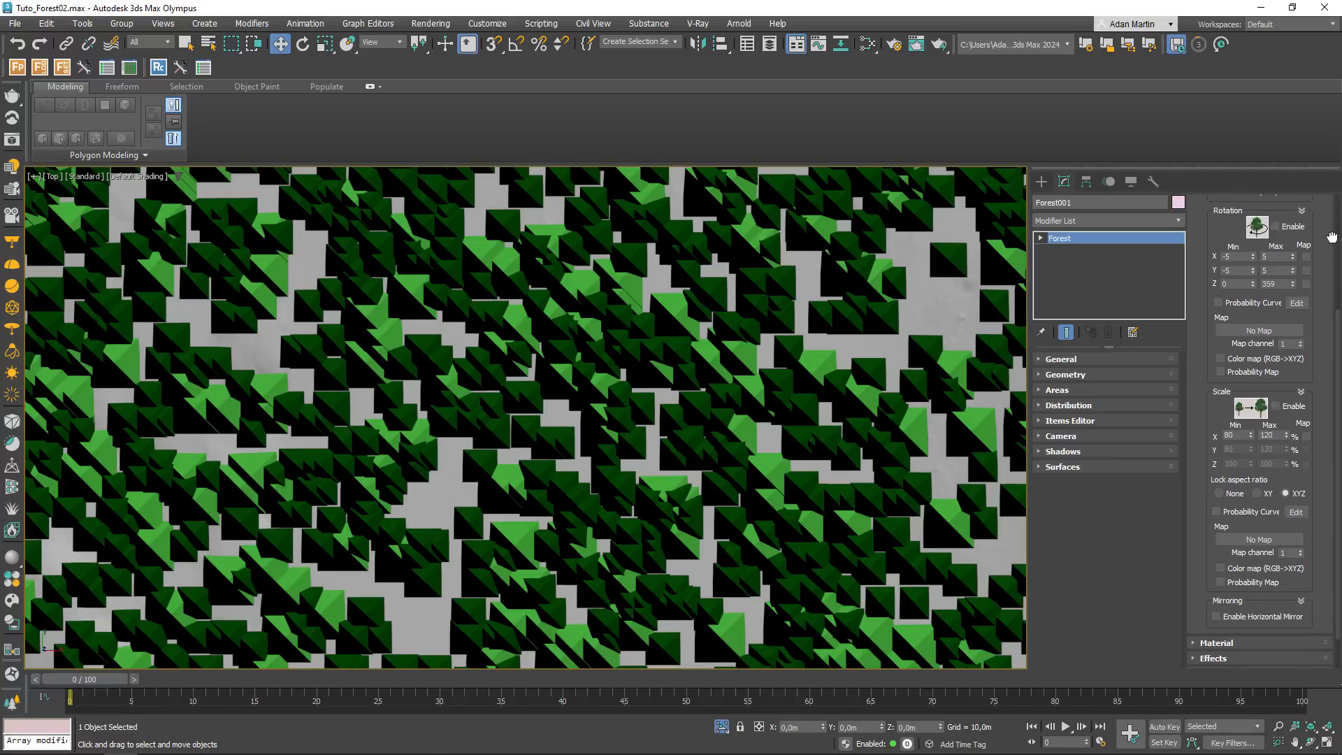
left_click(1276, 407)
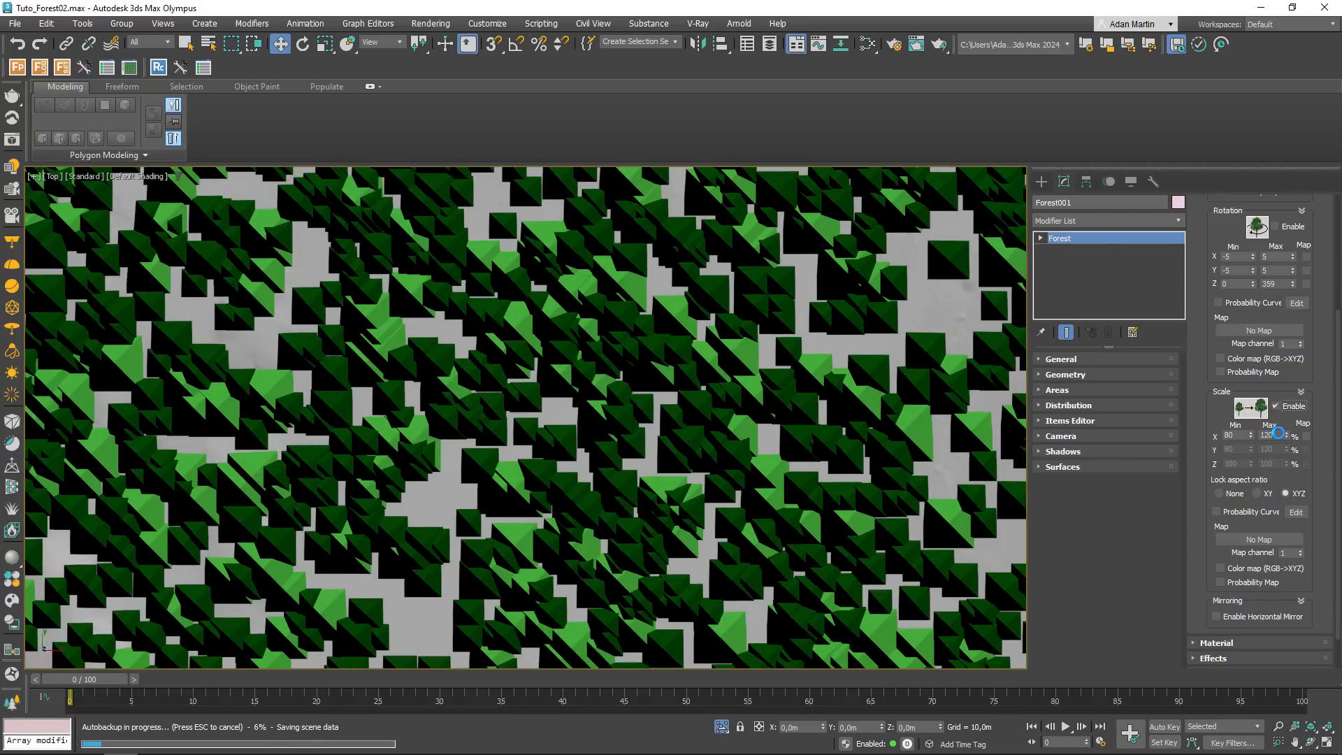
left_click(1276, 226)
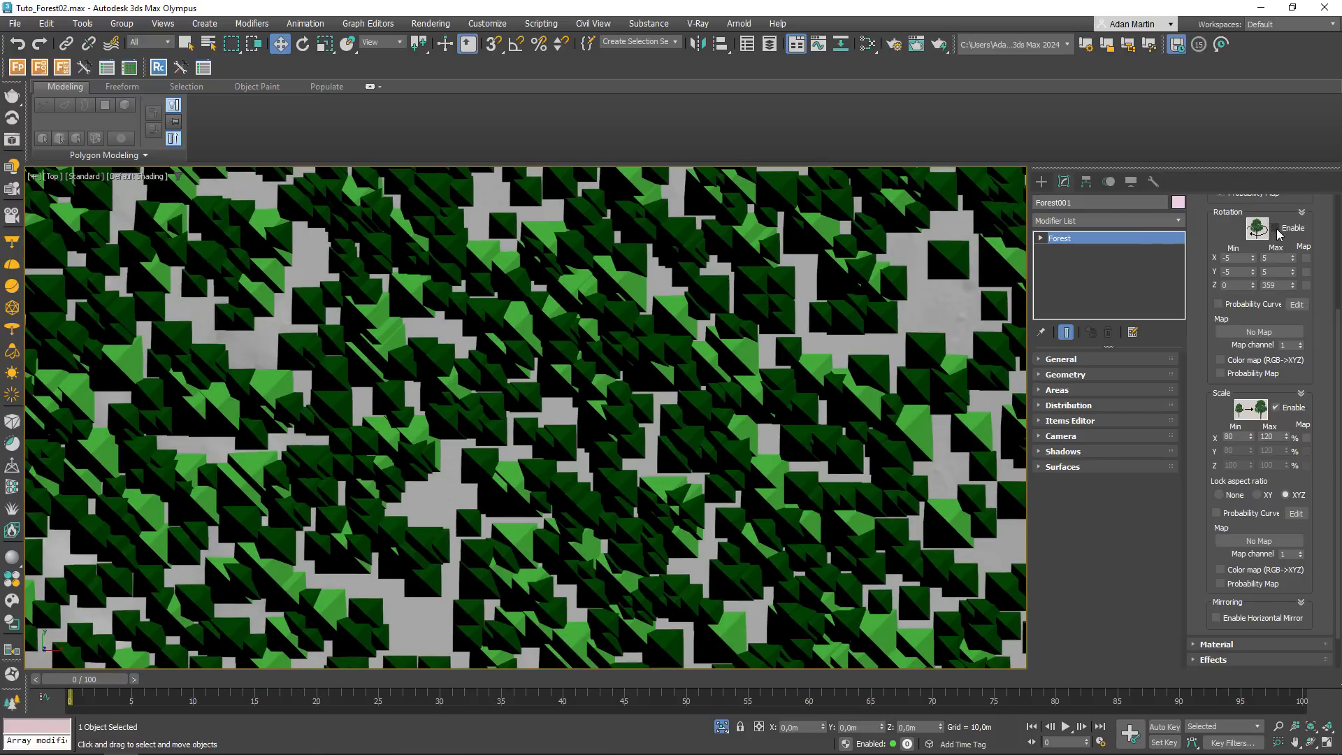
middle_click_drag(930, 377, 664, 388)
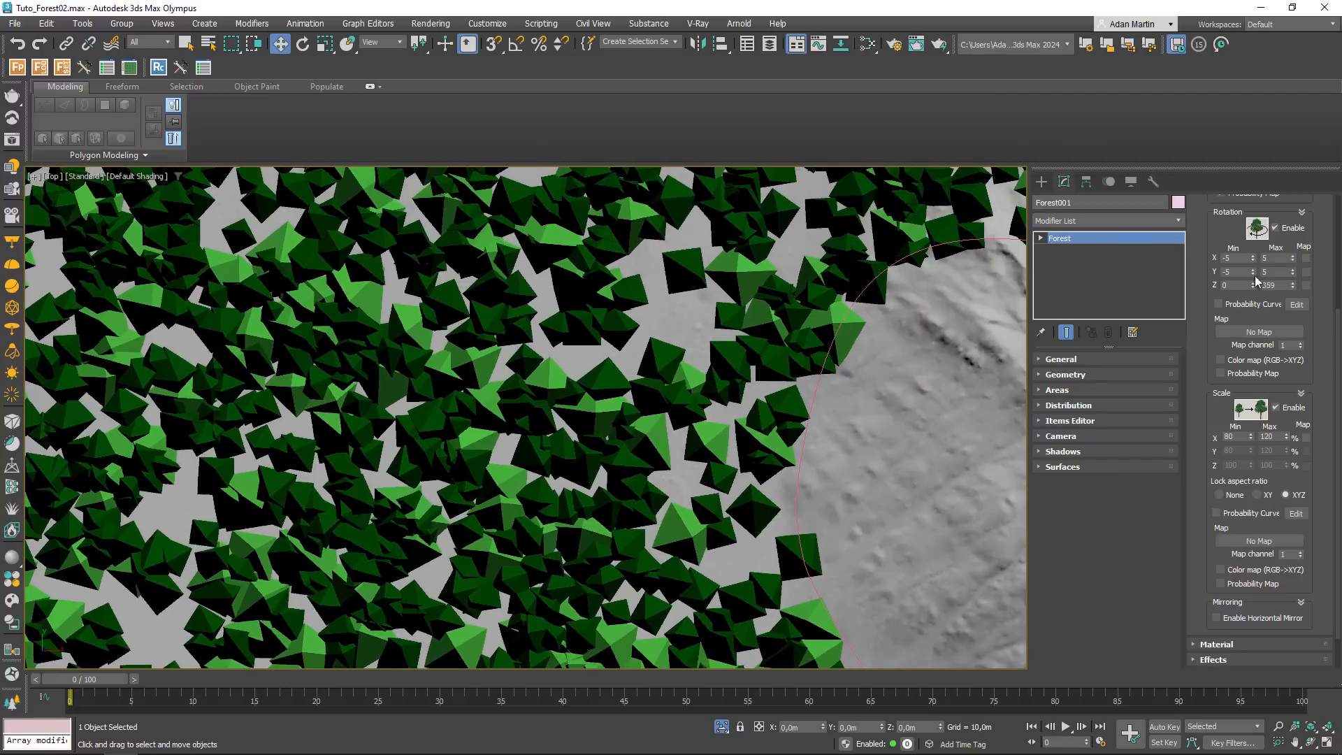
- Try an X rotation minimum of -25 and check the trees' tilt from a low side angle
double_click(1276, 284)
double_click(1237, 257)
left_click_drag(1253, 266, 1215, 287)
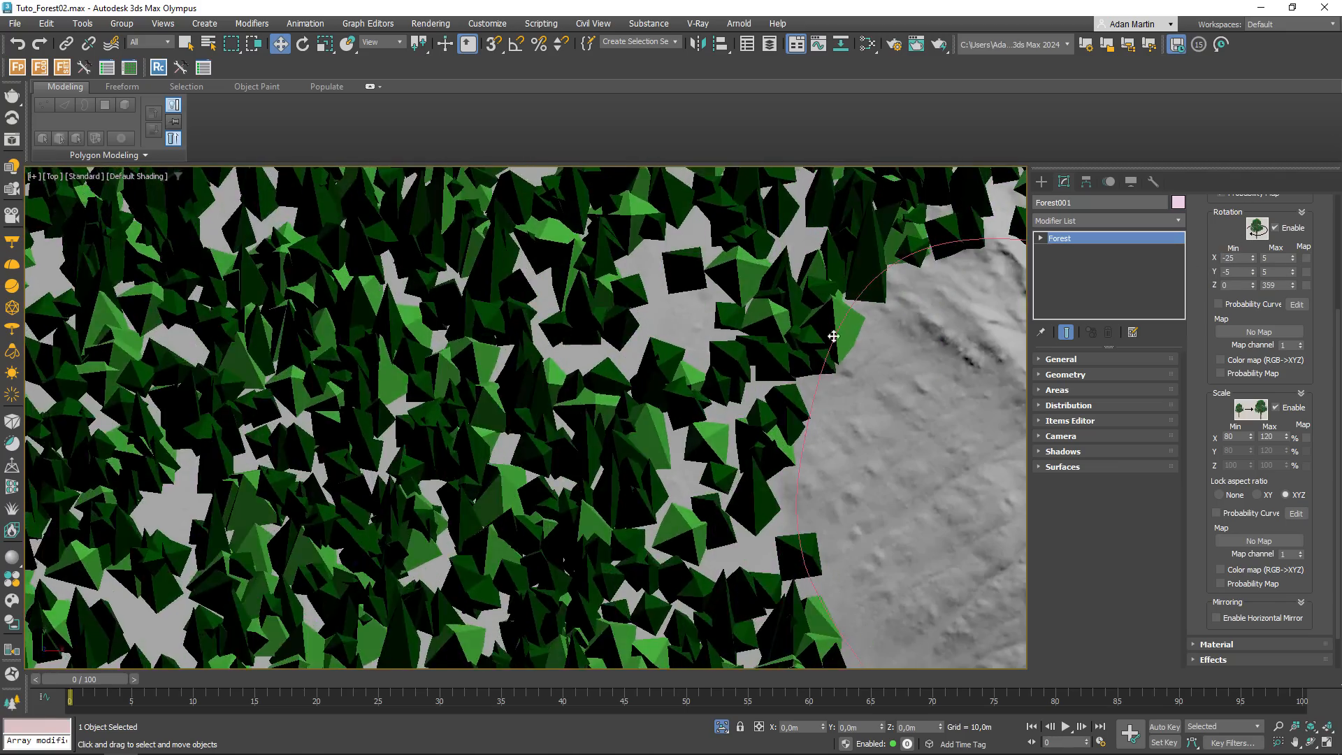
scroll(833, 336, "down", 10)
middle_click_drag(833, 336, 776, 245, "alt")
scroll(762, 396, "up", 10)
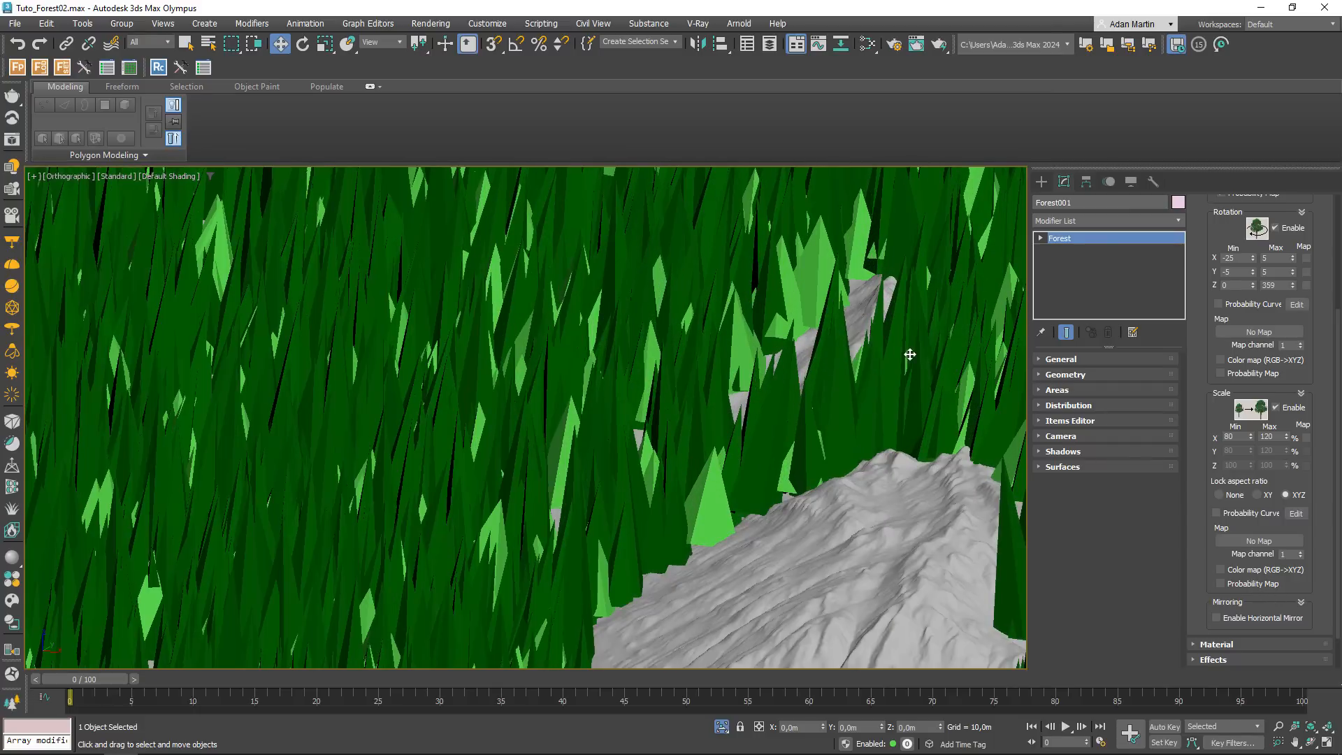
- Set the rotation's X minimum and maximum to -3, and the Y range from -4 to 4
left_click_drag(1241, 259, 1176, 260)
type("-3")
key("Tab")
type("-3")
key("Tab")
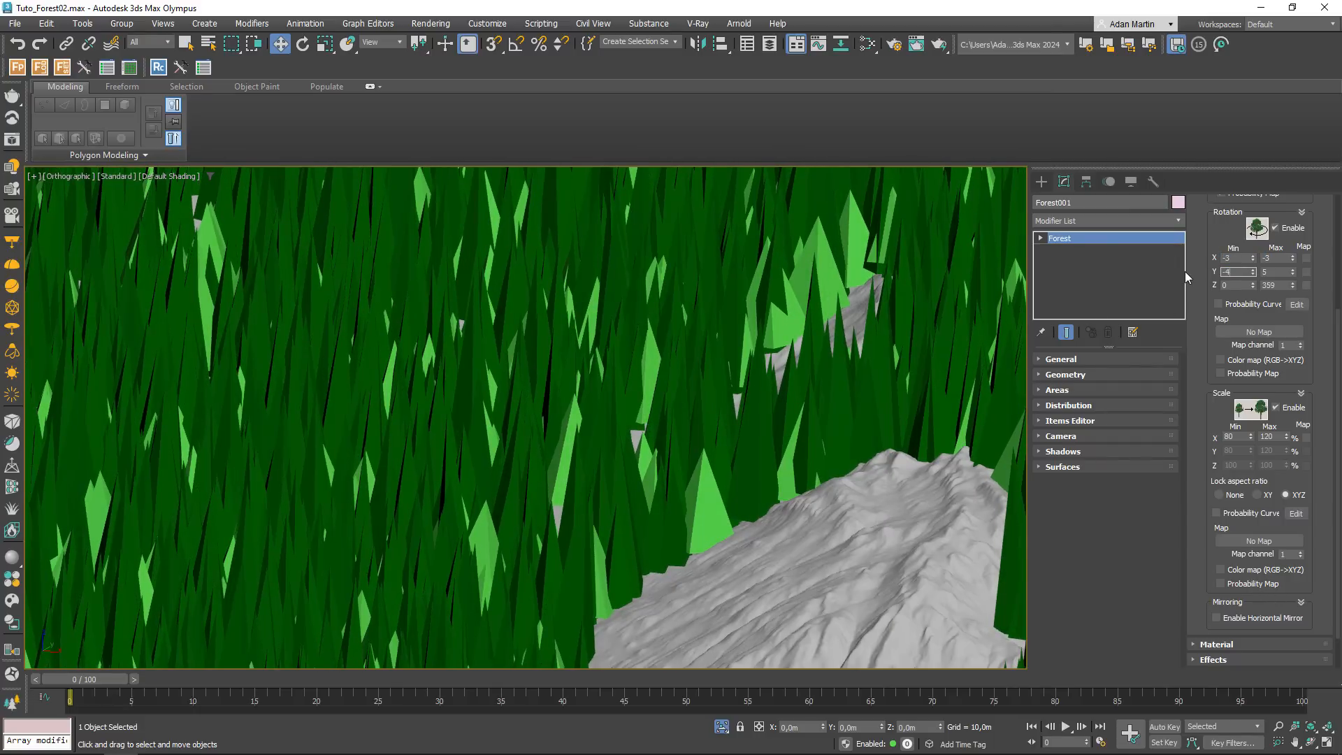
key("Tab")
type("-4")
key("Return")
type("4")
key("Return")
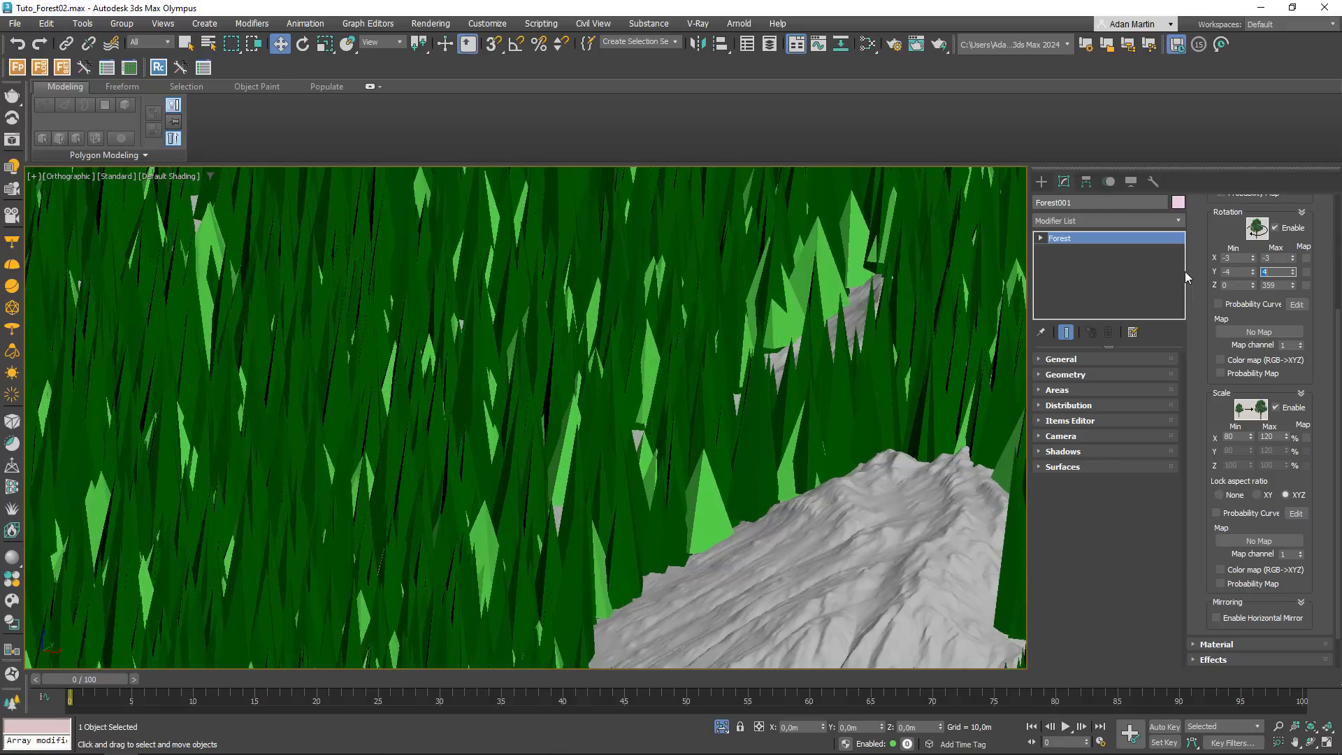
- Set the rotation's X range from -4 to 4 and check the trees around the bare rock
left_click_drag(1239, 258, 1158, 246)
key("Tab")
type("4")
key("Return")
scroll(573, 350, "down", 5)
scroll(624, 376, "up", 6)
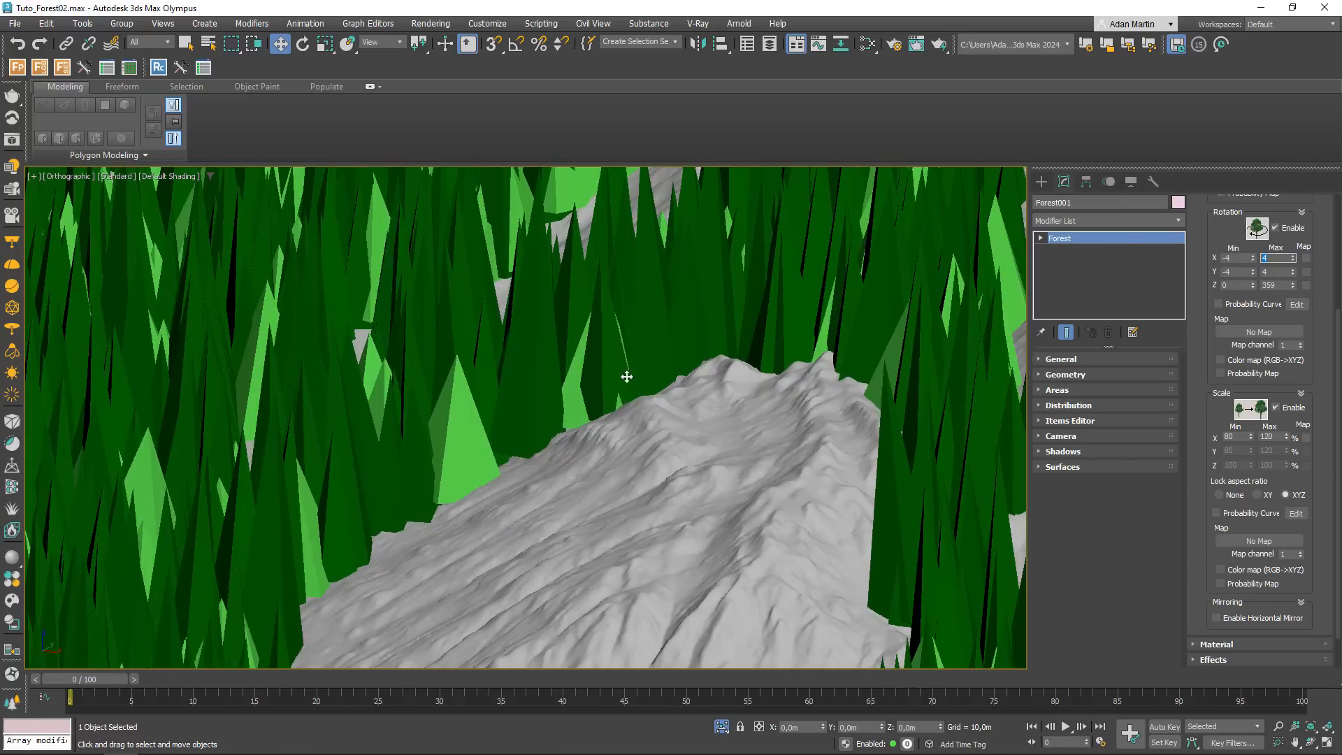
- Try orienting the trees to the terrain normal in the Surfaces settings, with direction values of -1 and 4
scroll(1214, 235, "up", 5)
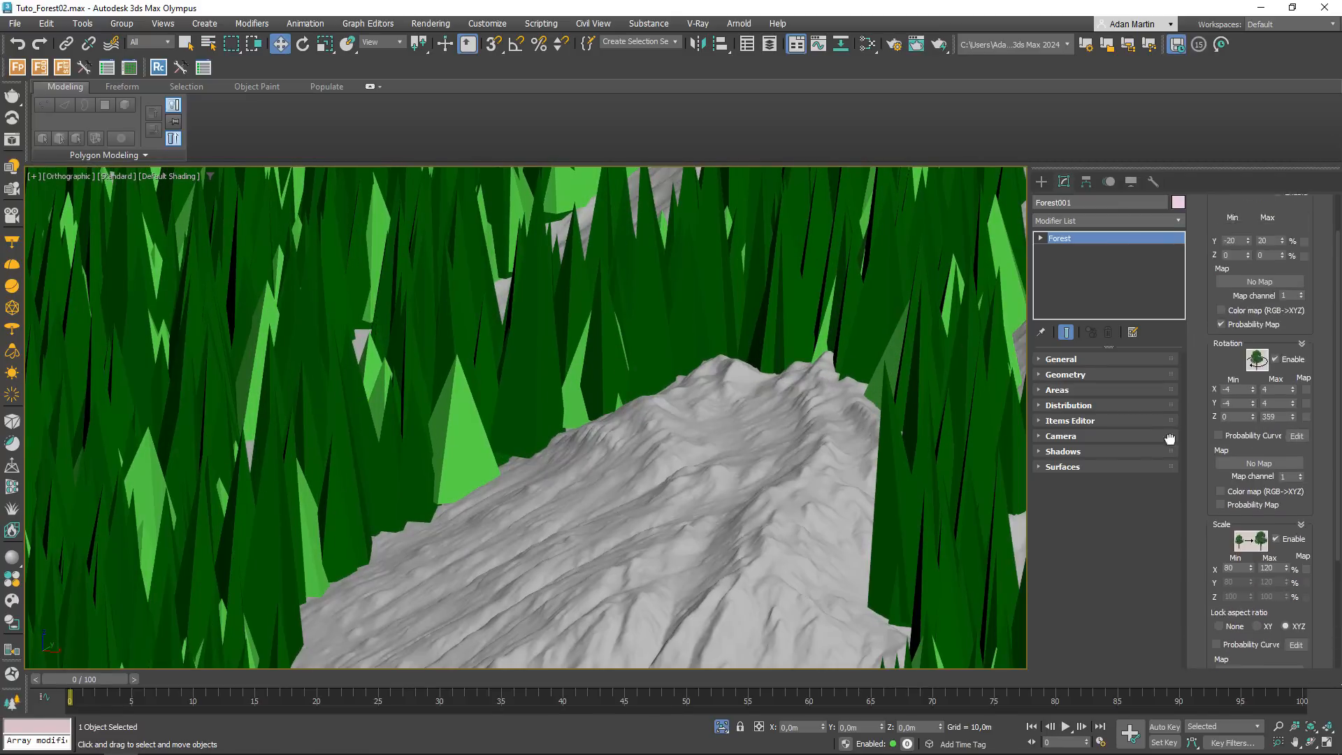
left_click(1211, 209)
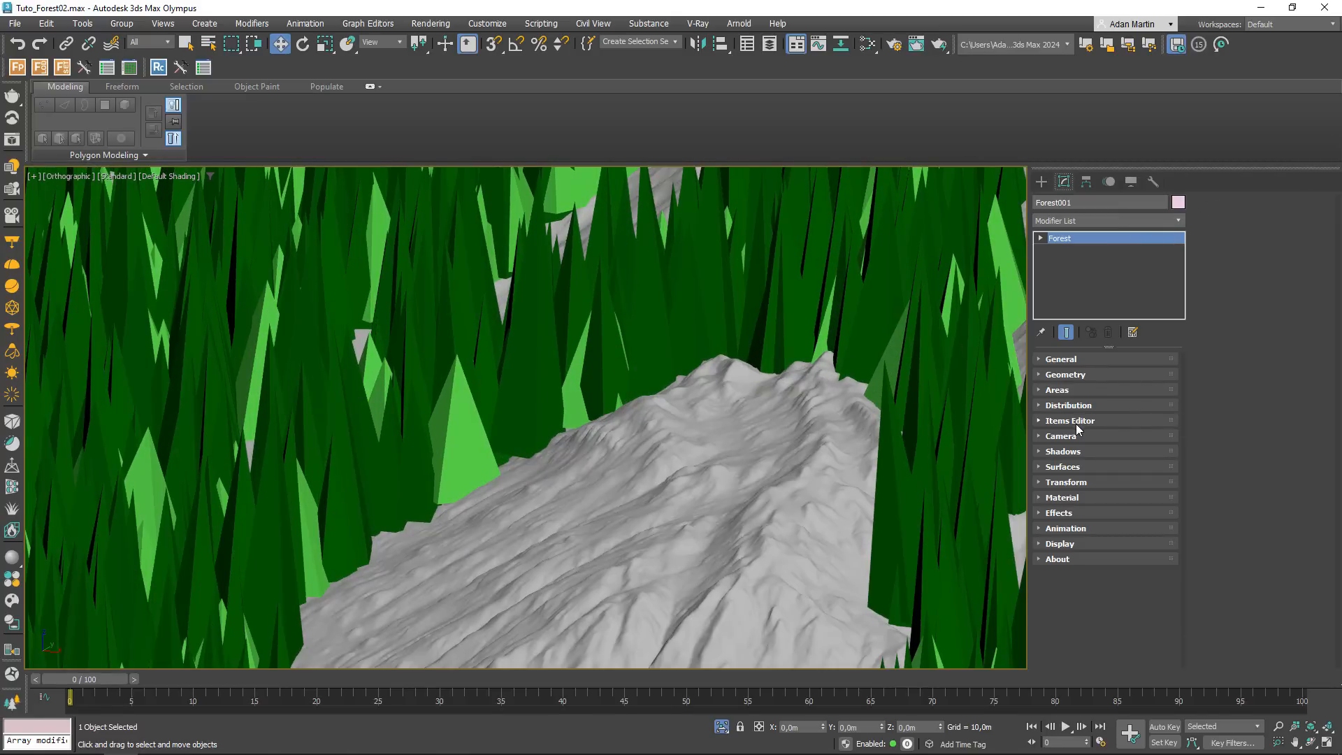
left_click(1062, 467)
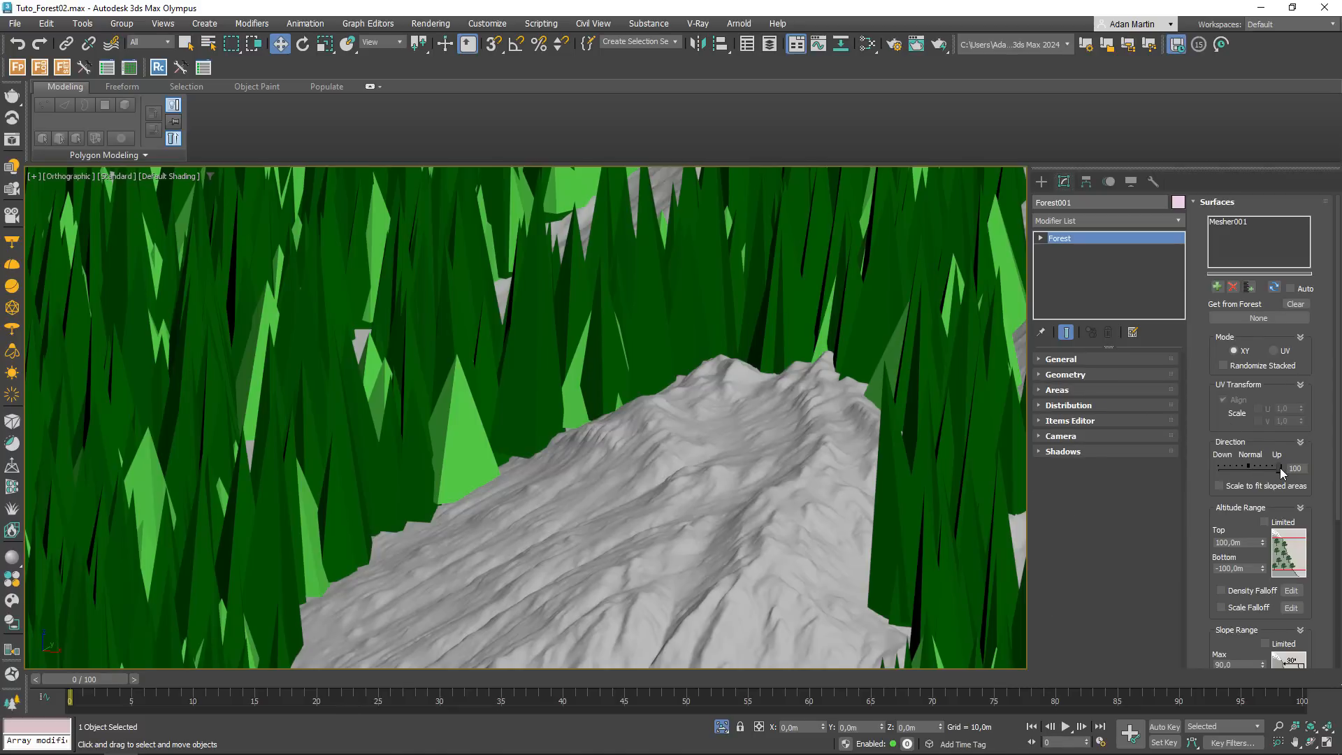
scroll(706, 378, "down", 5)
scroll(813, 448, "up", 3)
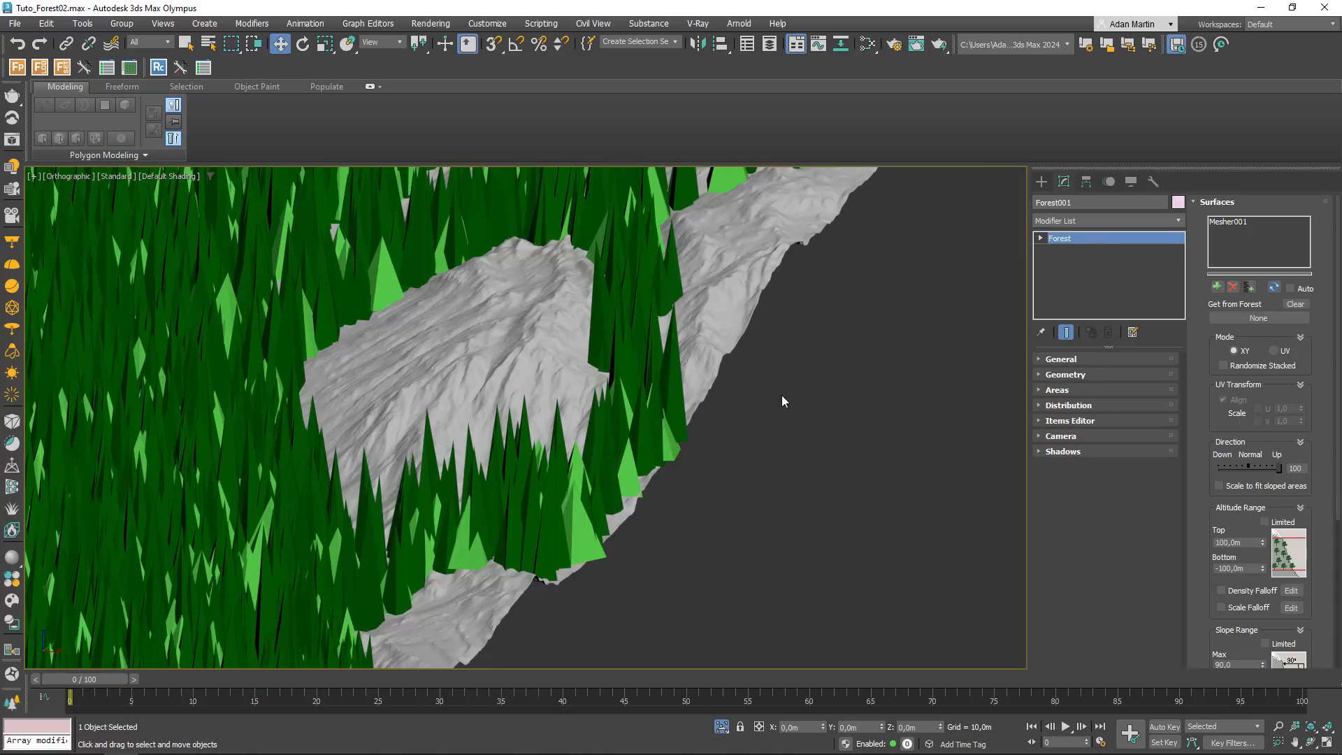
left_click_drag(1278, 466, 1248, 467)
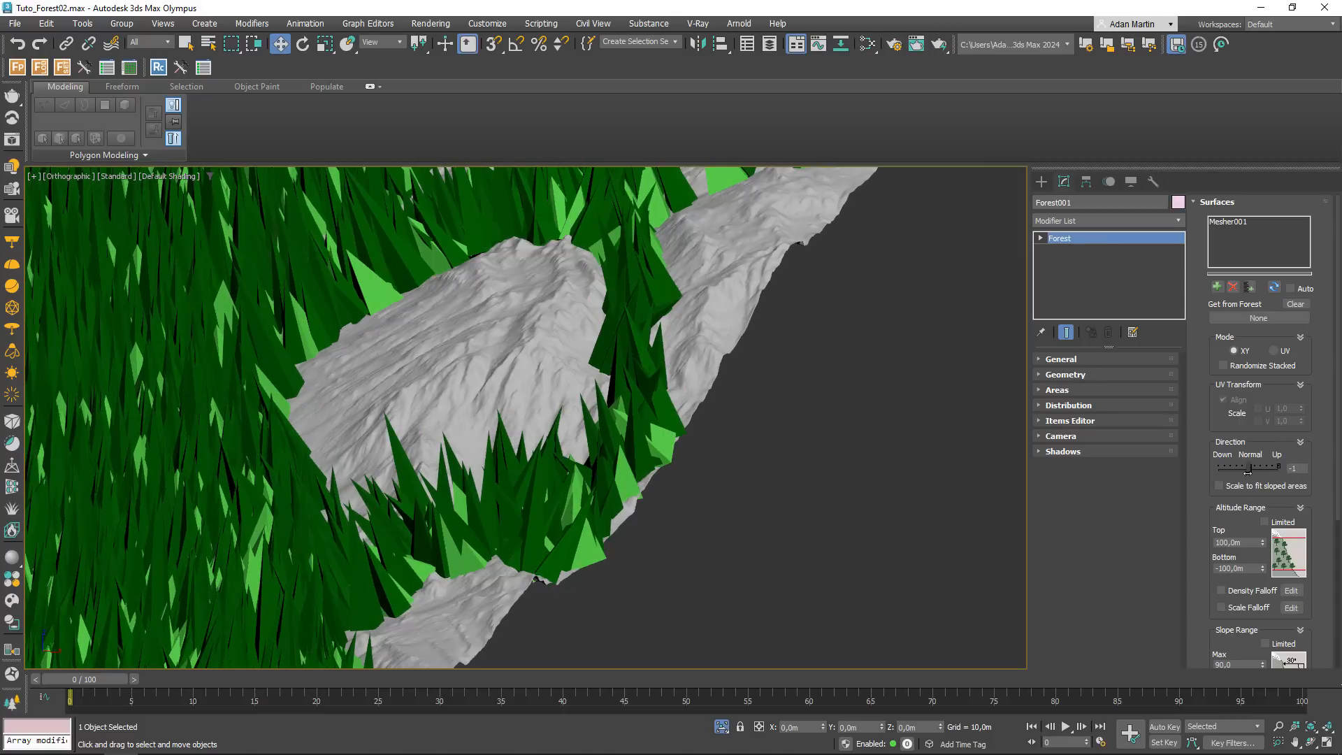
scroll(808, 380, "down", 5)
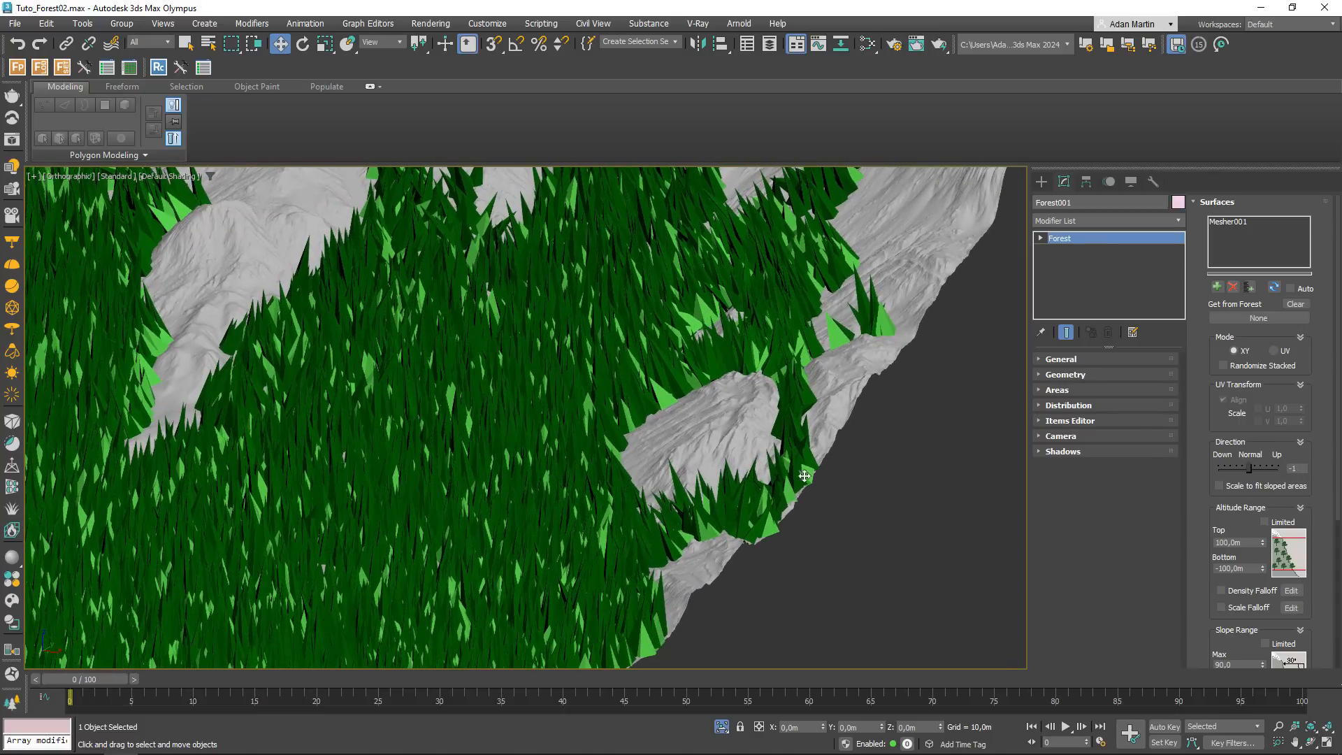
mouse_move(1249, 470)
left_mouse_down()
mouse_move(1189, 470)
mouse_move(1249, 472)
left_mouse_up()
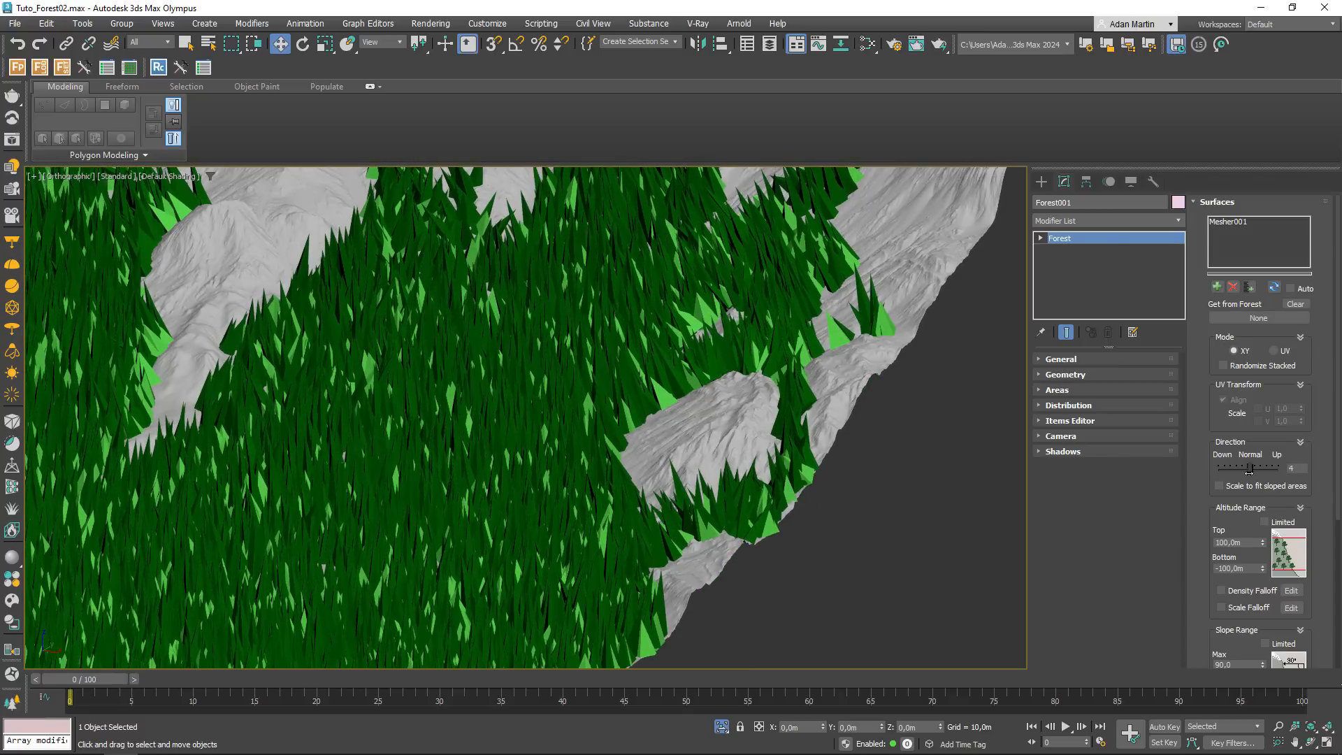
- Return the surface direction to Up at 100, compare it with 25, and restore 100 while viewing the whole terrain
left_click_drag(1256, 470, 1282, 473)
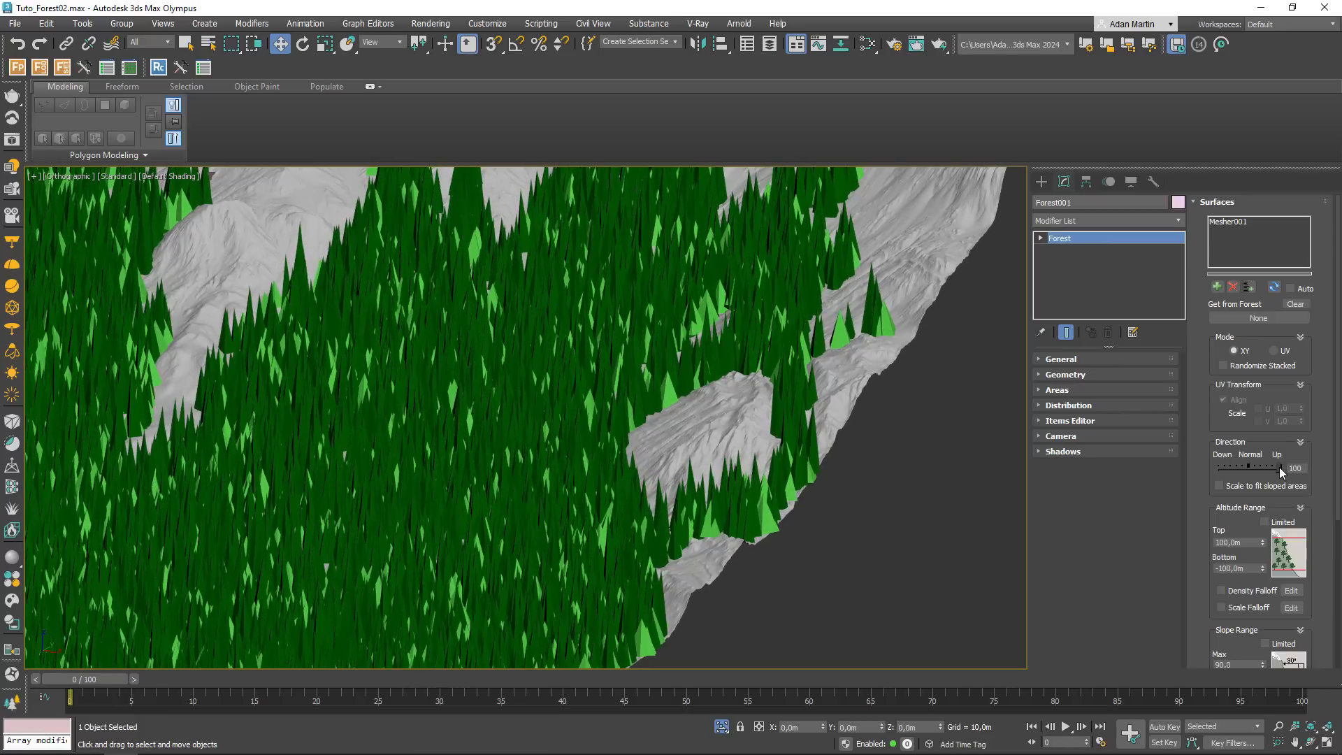
mouse_move(1283, 473)
left_mouse_down()
mouse_move(1250, 468)
mouse_move(1281, 467)
left_mouse_up()
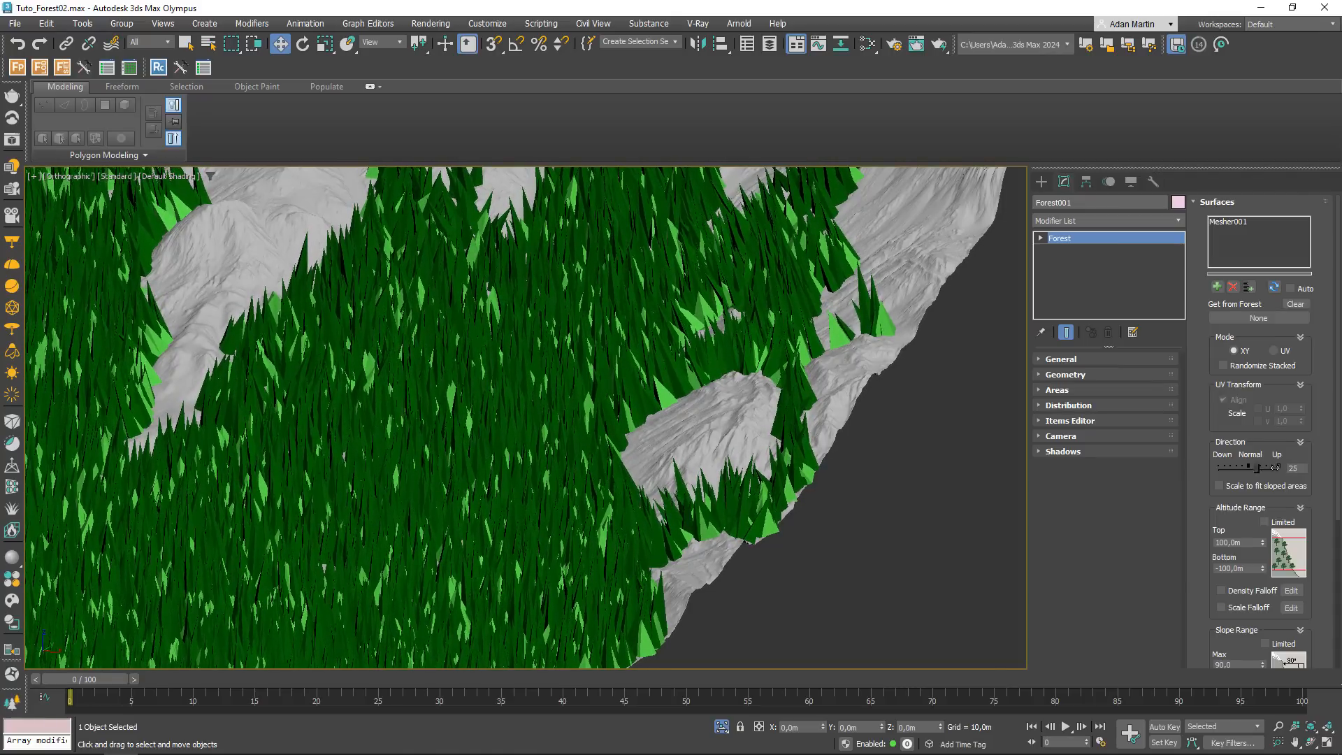
scroll(861, 501, "down", 6)
middle_click_drag(749, 462, 668, 520)
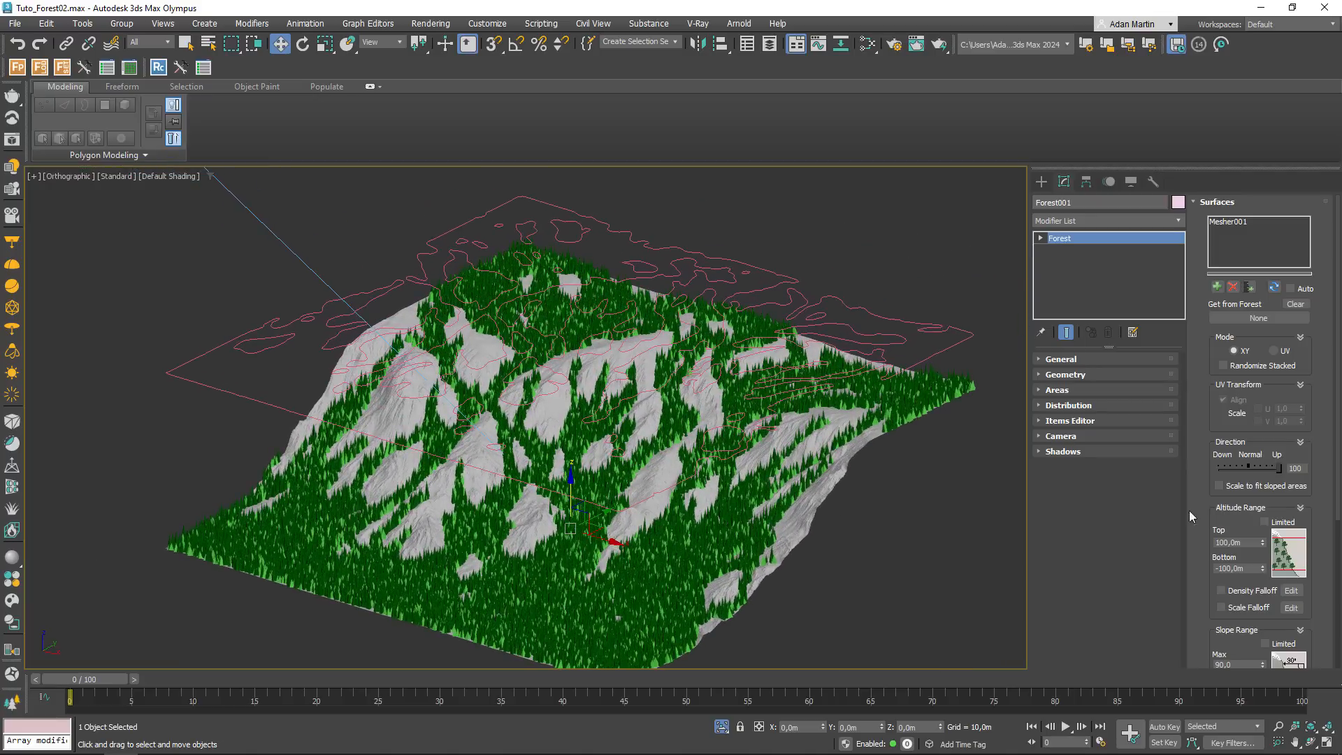
- Limit the forest's Altitude Range, setting the bottom to 0 m and the top to 250 m
left_click_drag(1214, 513, 1213, 364)
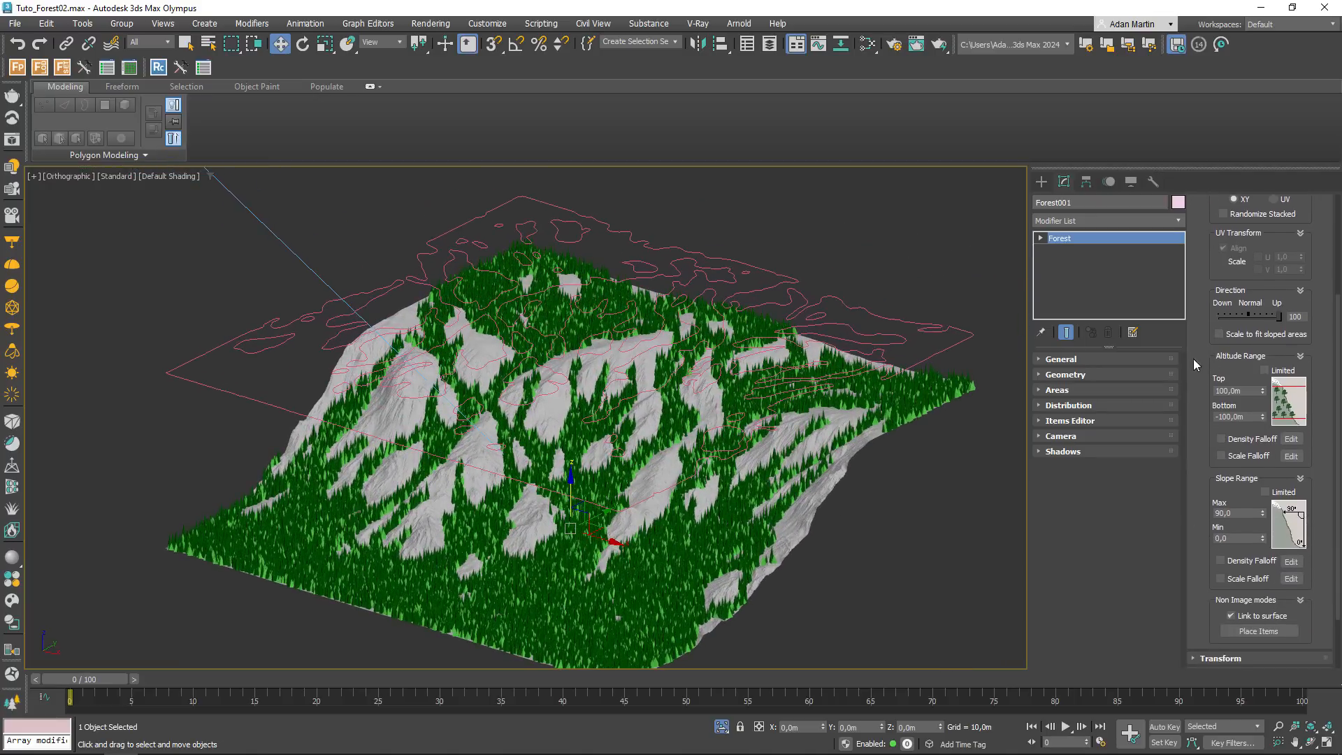
scroll(721, 356, "up", 2)
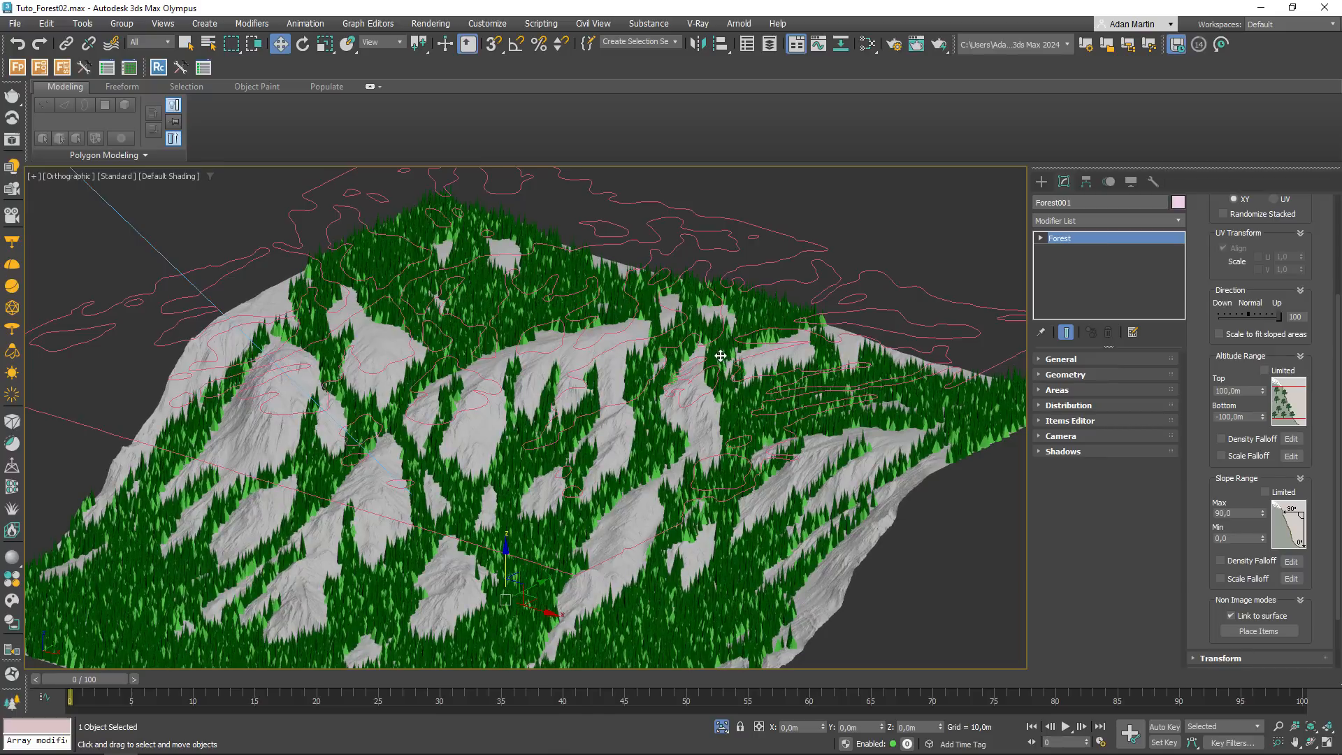
scroll(735, 425, "down", 5)
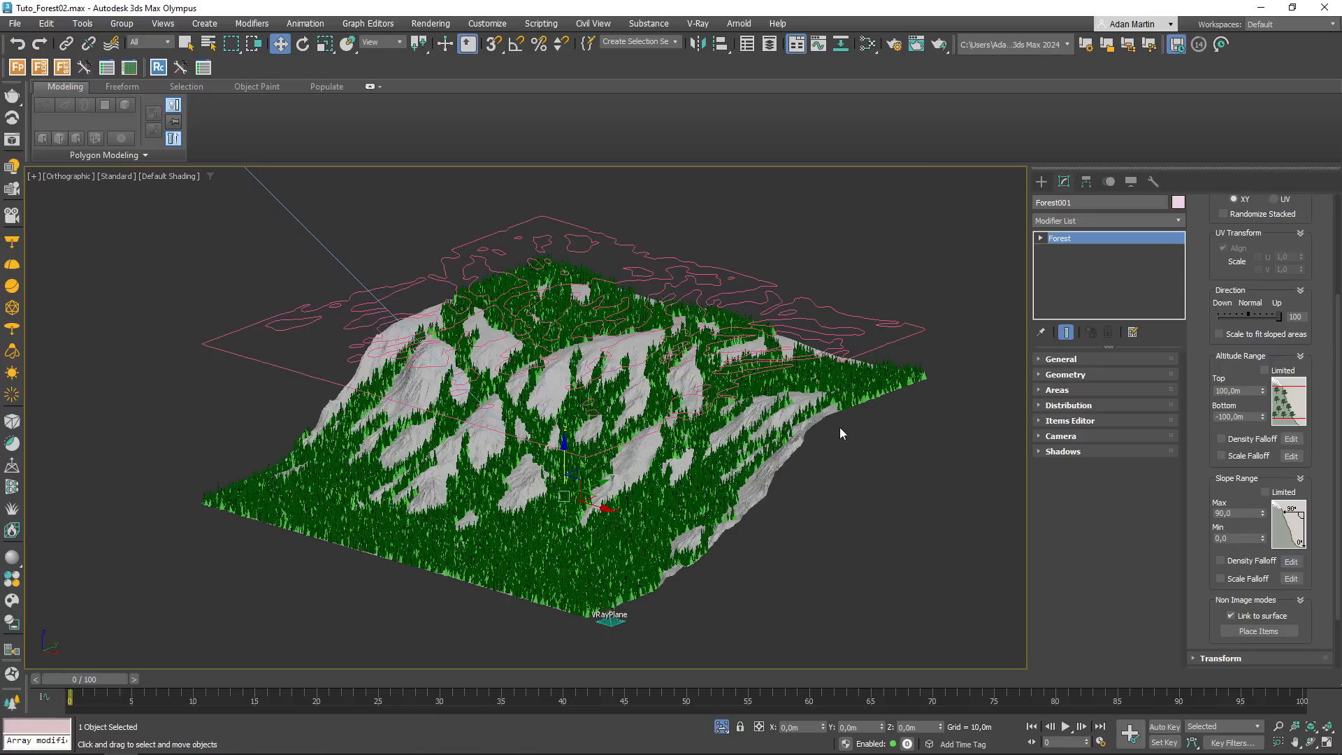
middle_click_drag(810, 437, 843, 431)
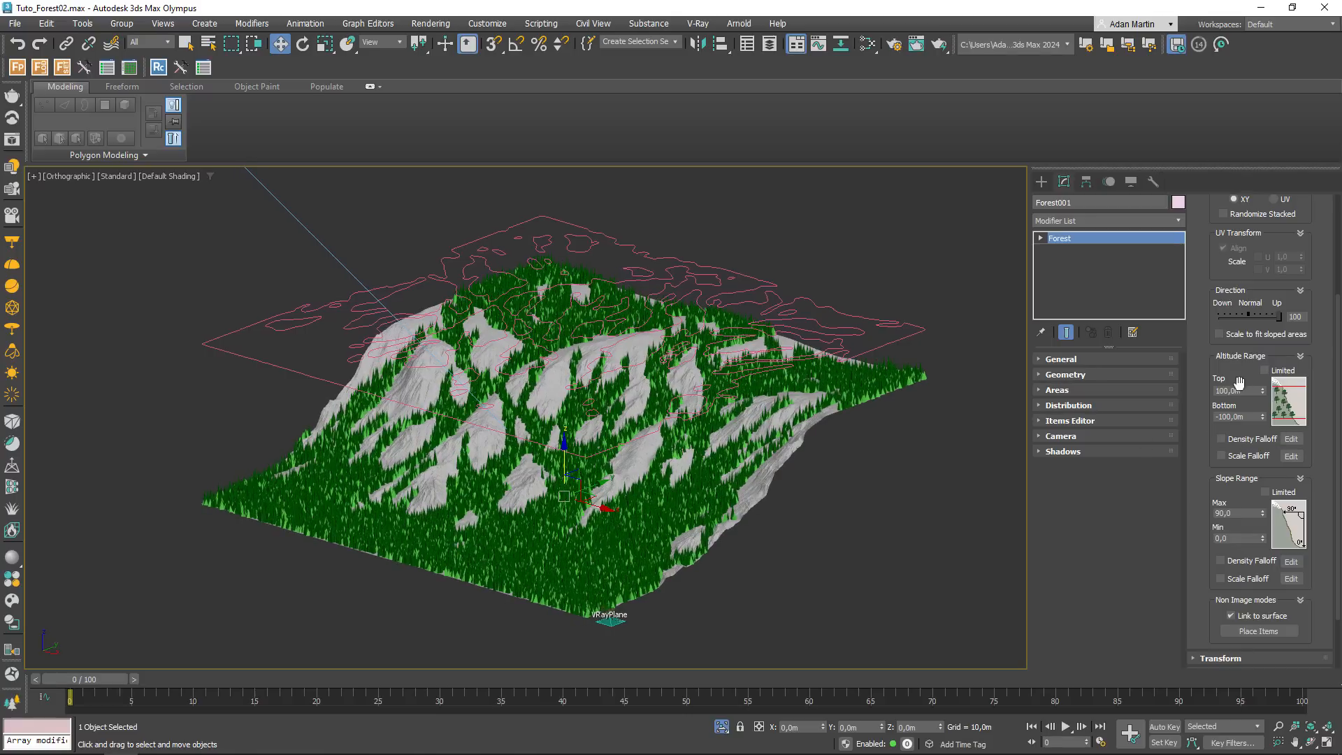
left_click(1252, 418)
type("0")
key("Return")
left_click_drag(1246, 391, 1206, 391)
type("250")
key("Return")
left_click(1265, 369)
- Lower the Altitude Range's top limit to 225 m and check the tree coverage from above
left_click_drag(1263, 396, 1264, 401)
type("225")
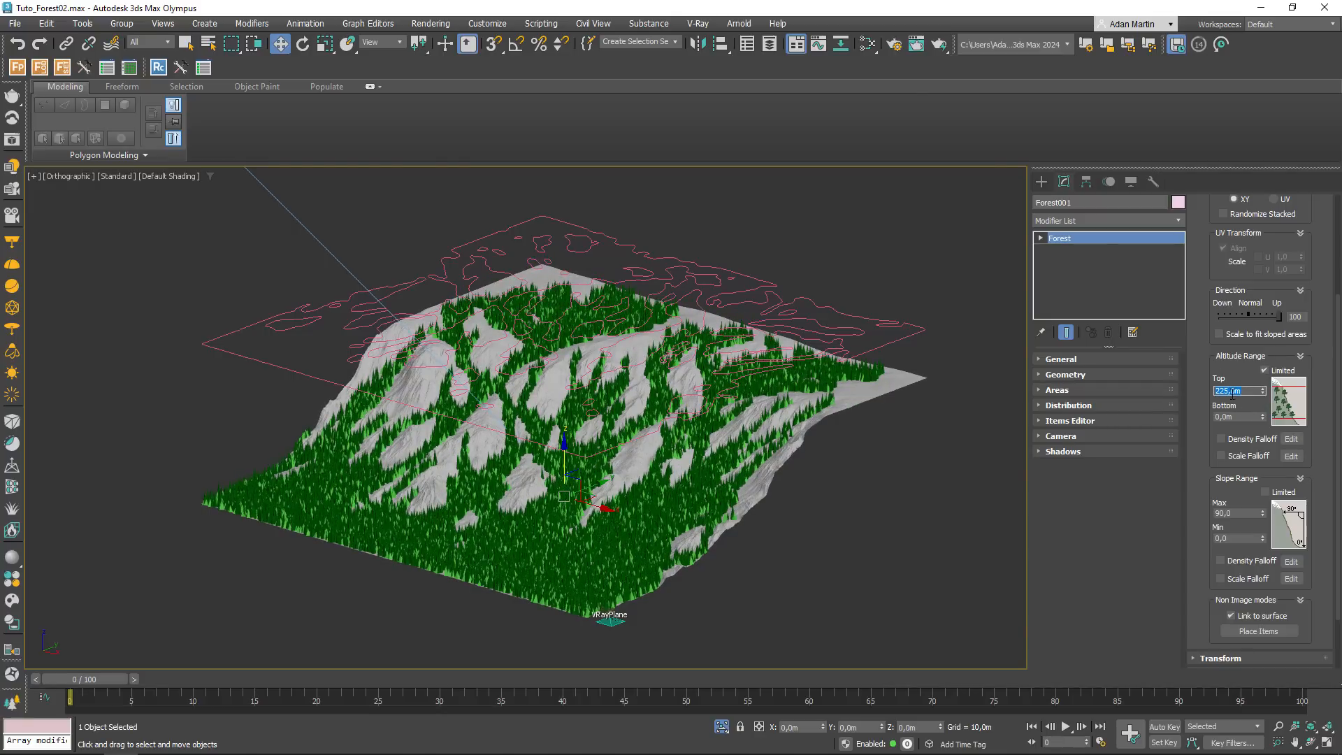
middle_click_drag(730, 375, 695, 416, "alt")
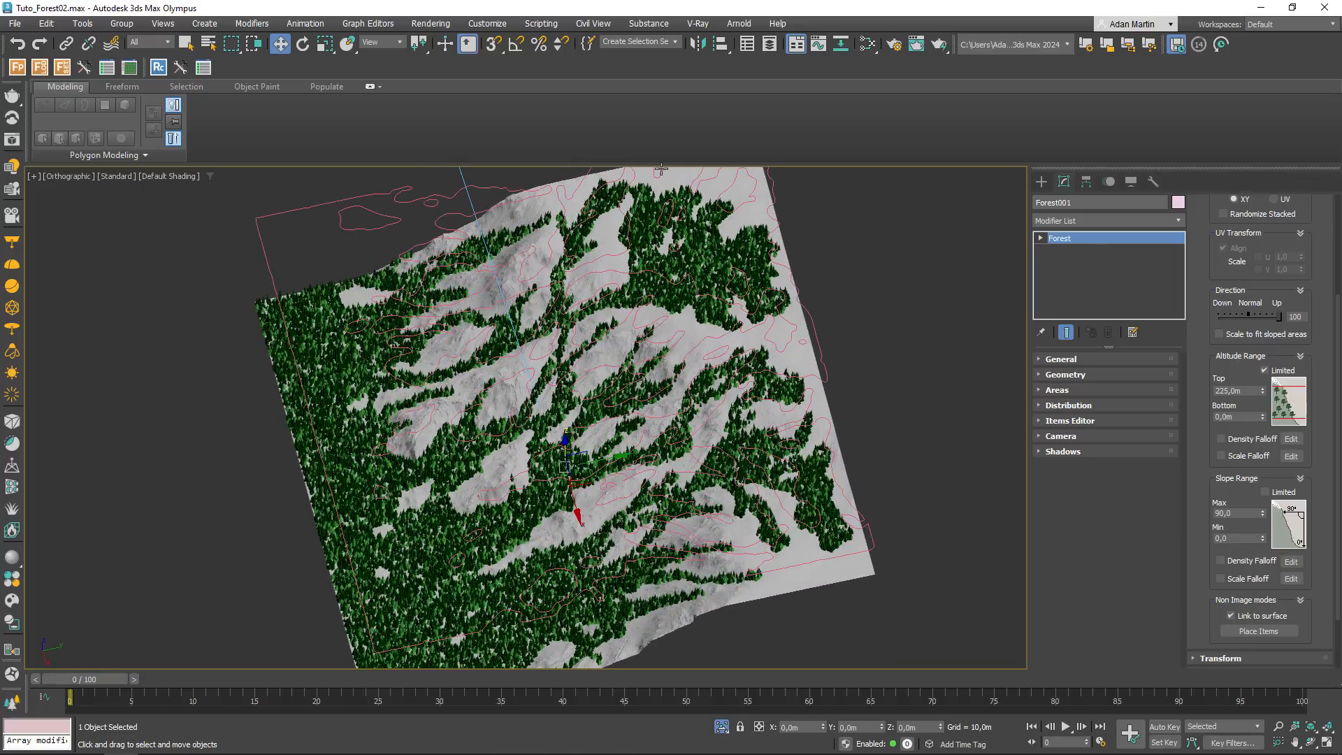
middle_click_drag(692, 482, 685, 514, "alt")
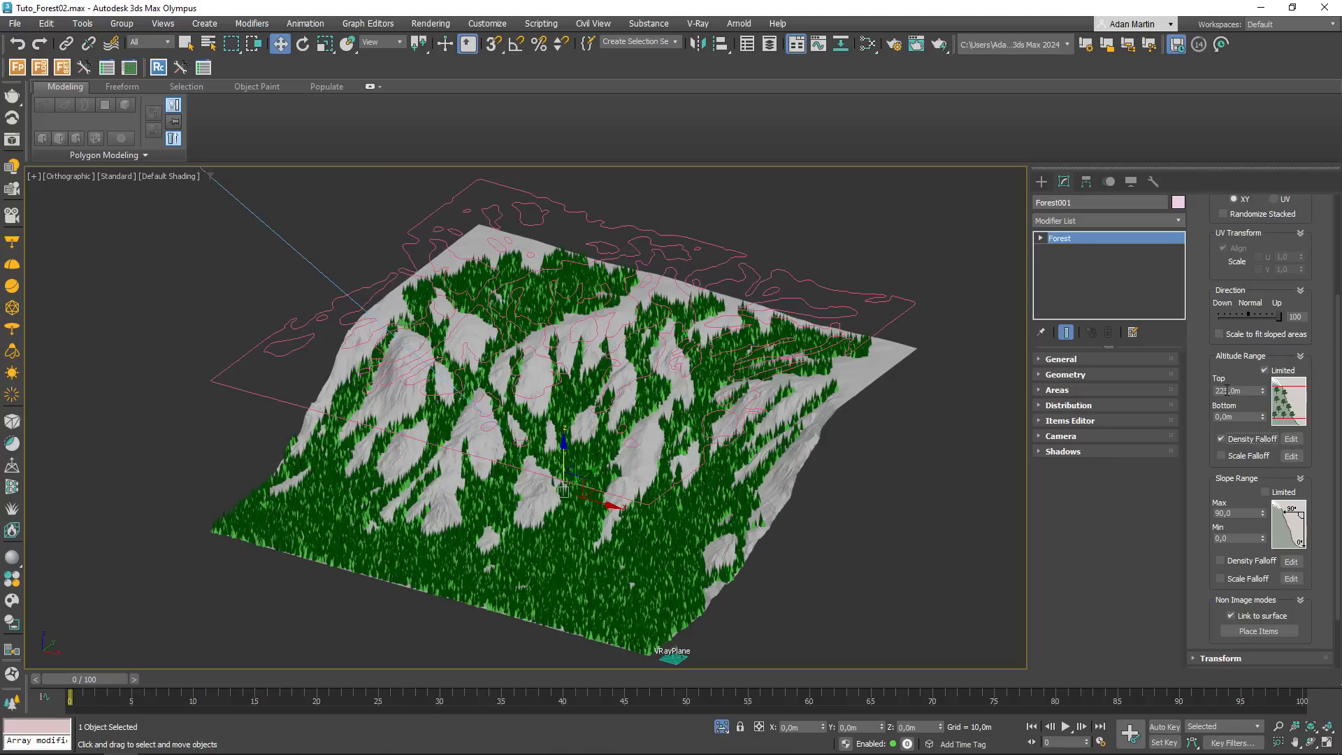
- Turn on the altitude Density Falloff and lower its curve's end point to about 38
left_click(1291, 439)
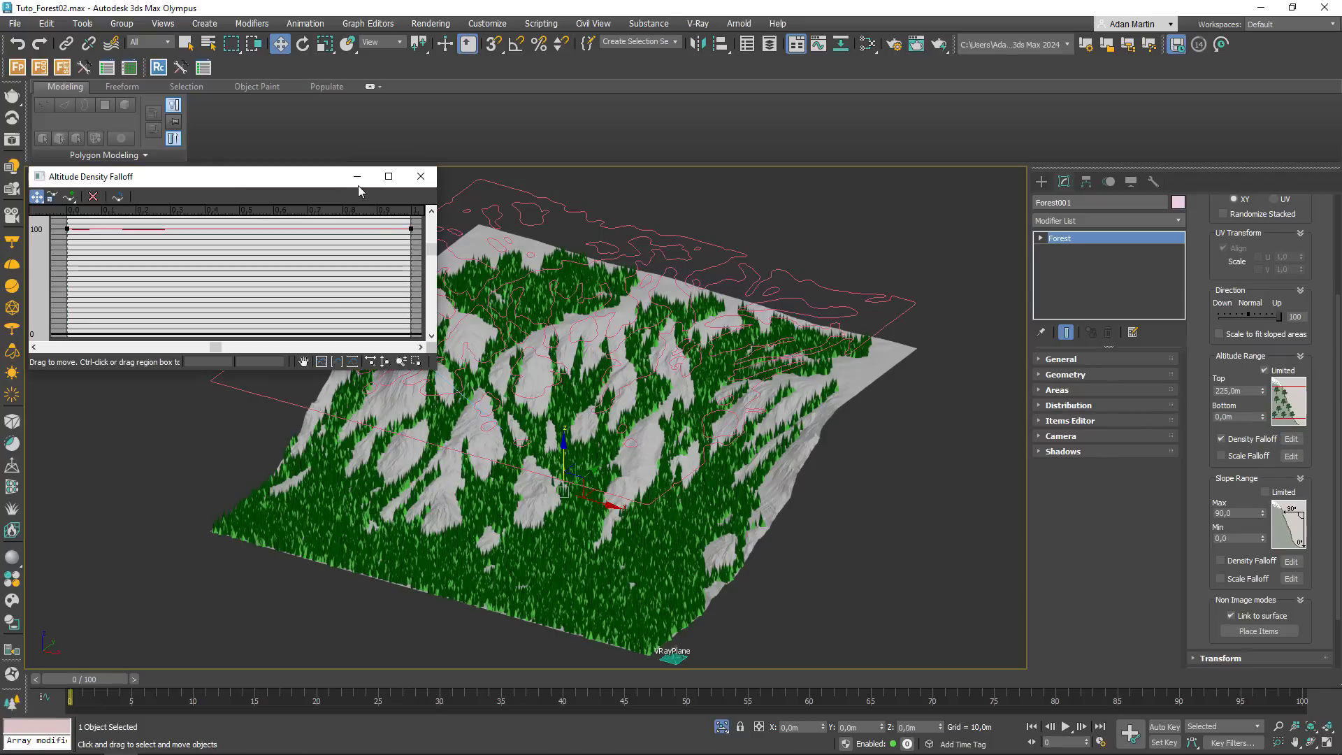
left_click_drag(321, 178, 996, 156)
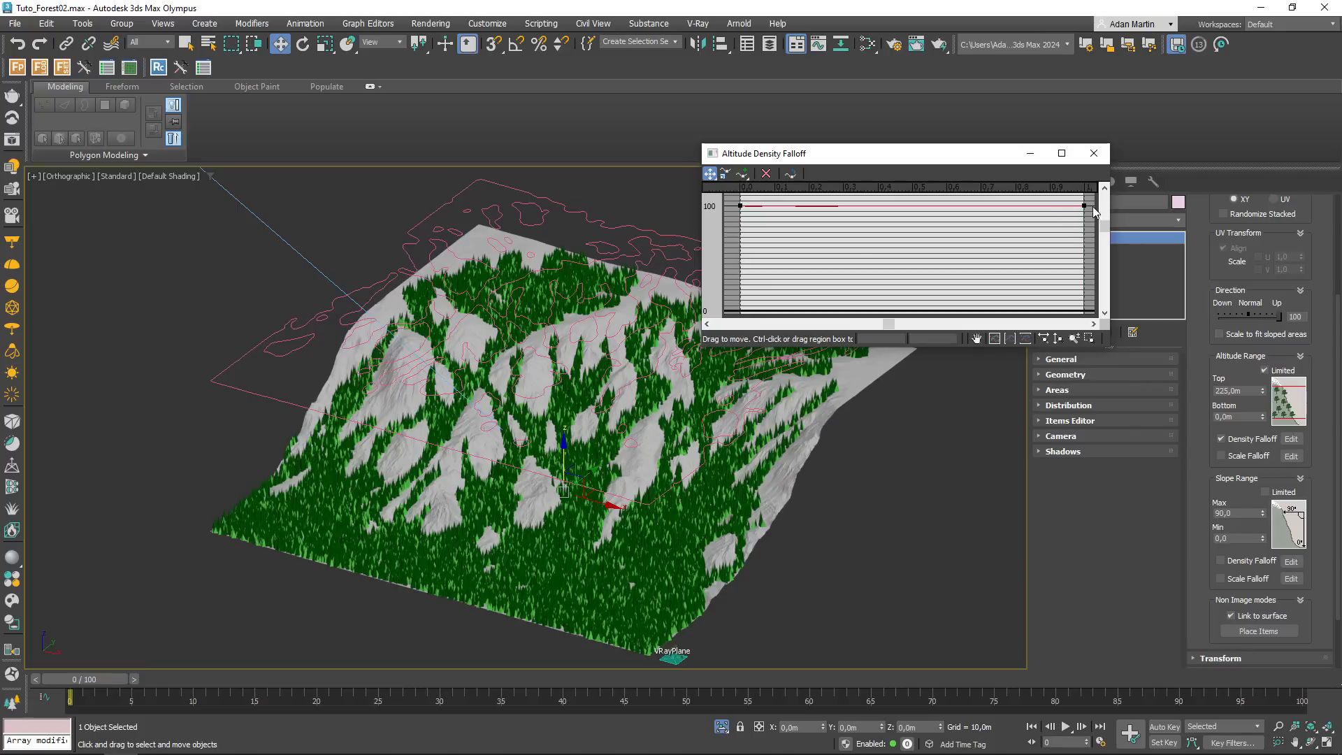
left_click_drag(1085, 207, 1083, 270)
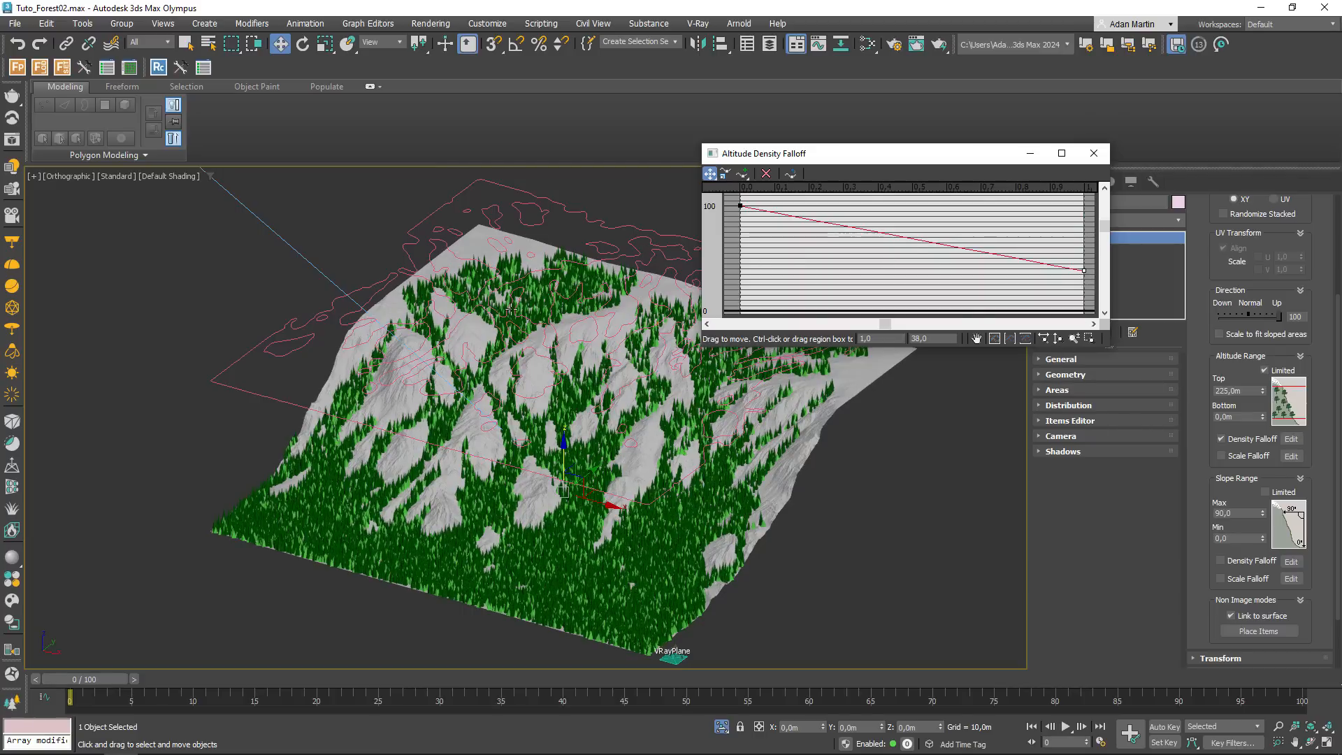
- Insert a control point on the density falloff curve and move it to about 0.73 at a value of about 100
left_click(745, 173)
left_click(904, 237)
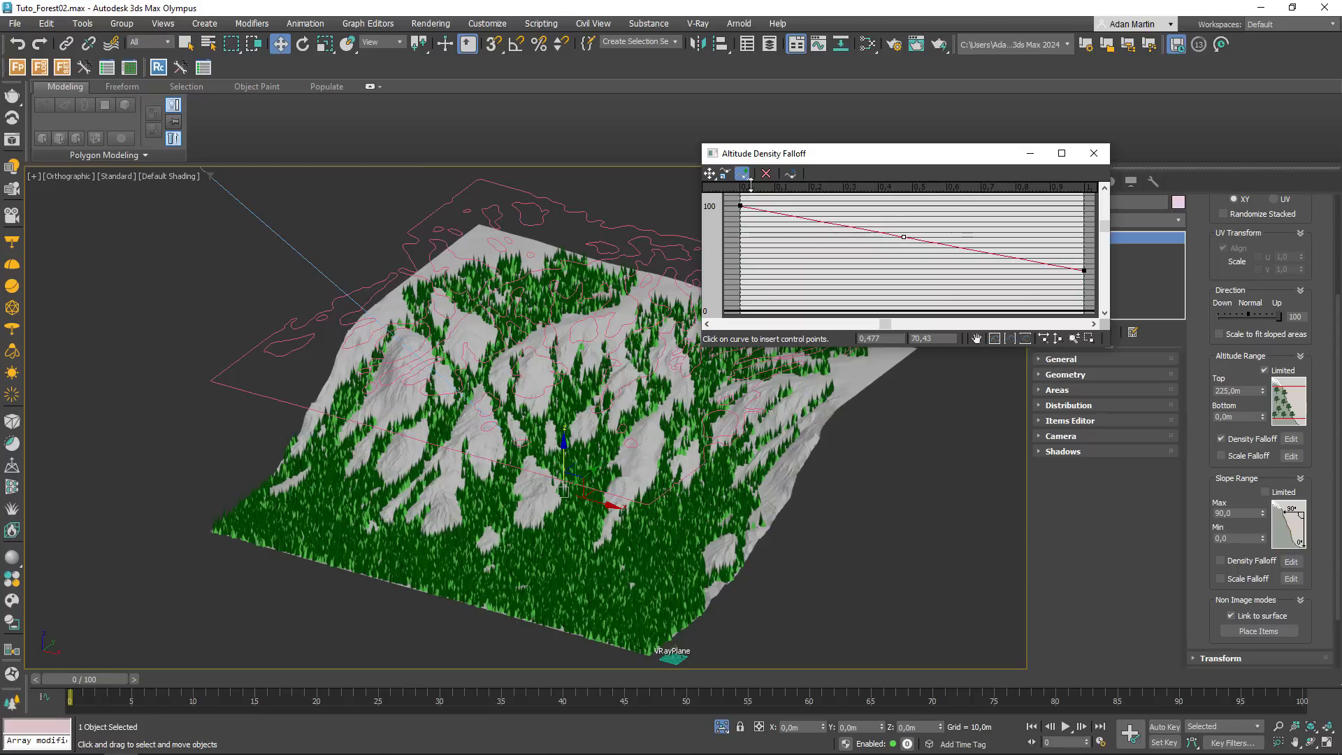
left_click(709, 173)
left_click_drag(904, 238, 991, 206)
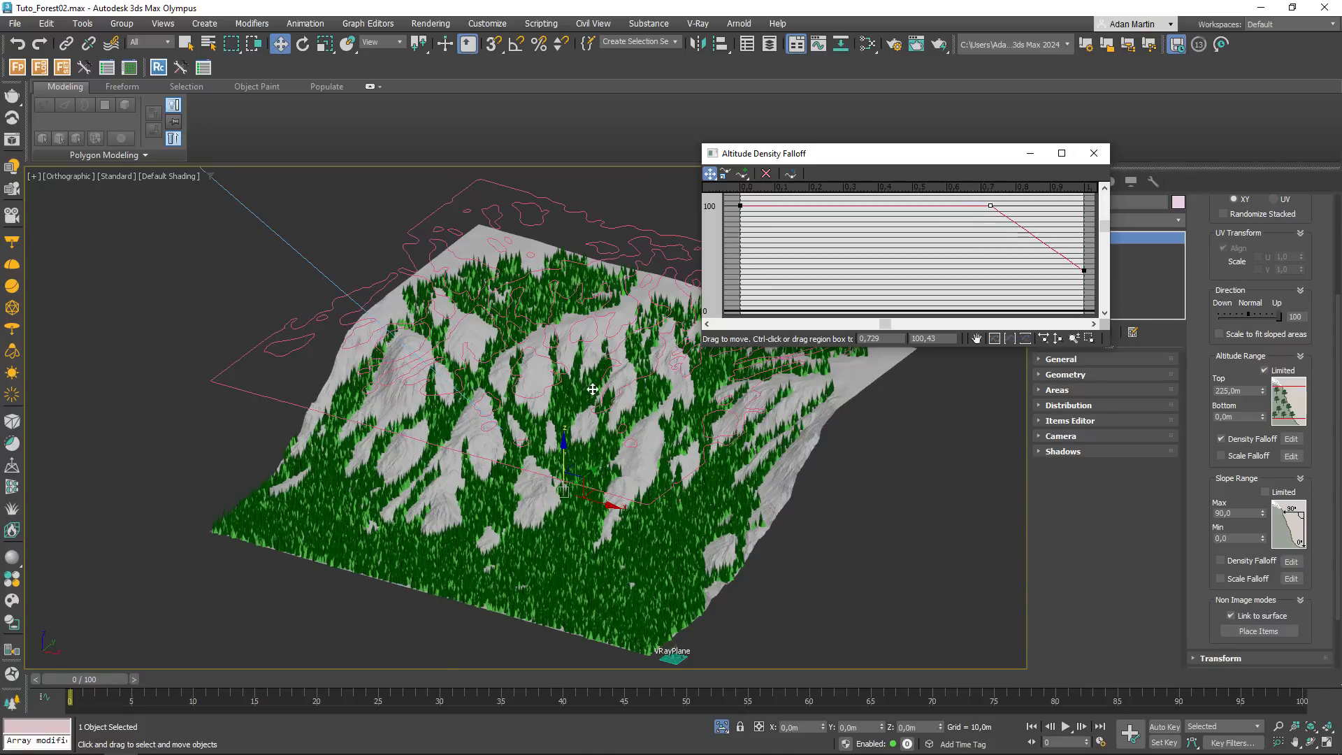
- Make the density curve's inner point Bezier-Smooth at about 0.71, lower the end point to about 27, and close the curve editor
right_click(991, 206)
left_click(1046, 236)
left_click_drag(1034, 206, 1049, 209)
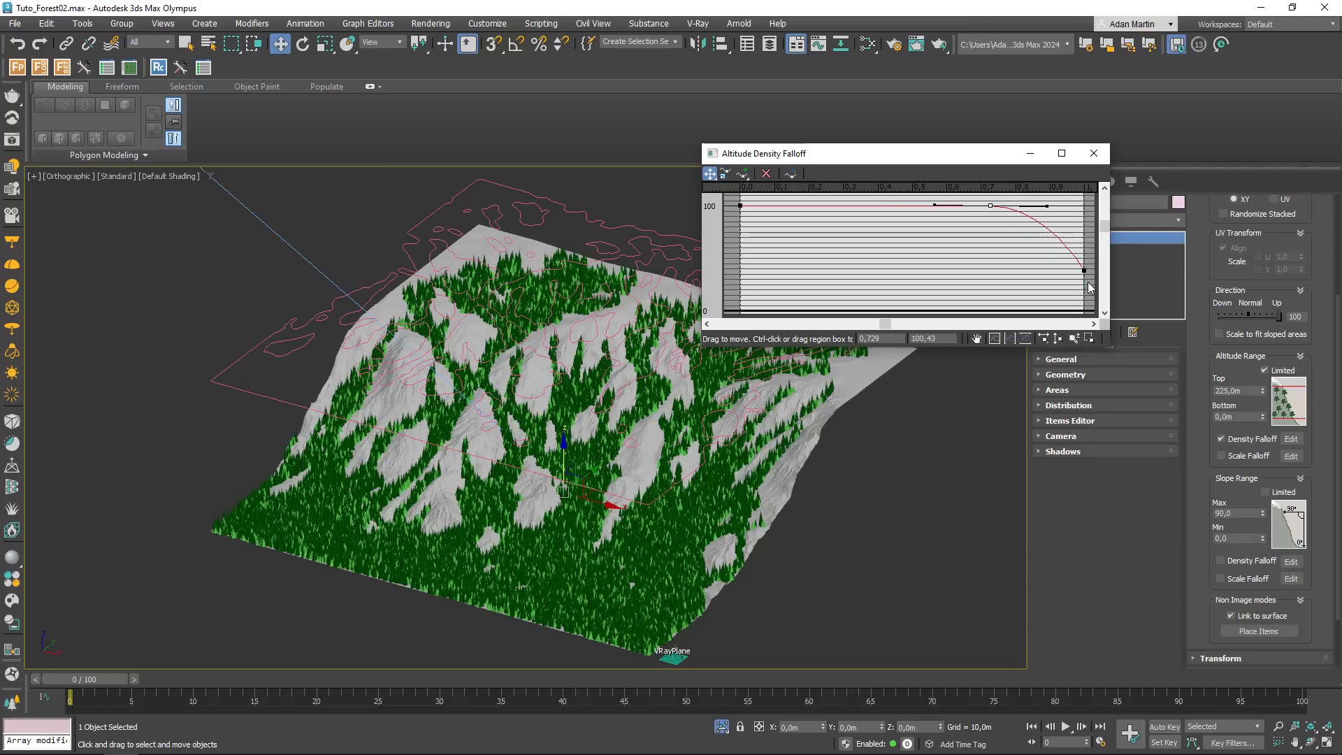
left_click_drag(1084, 271, 1084, 287)
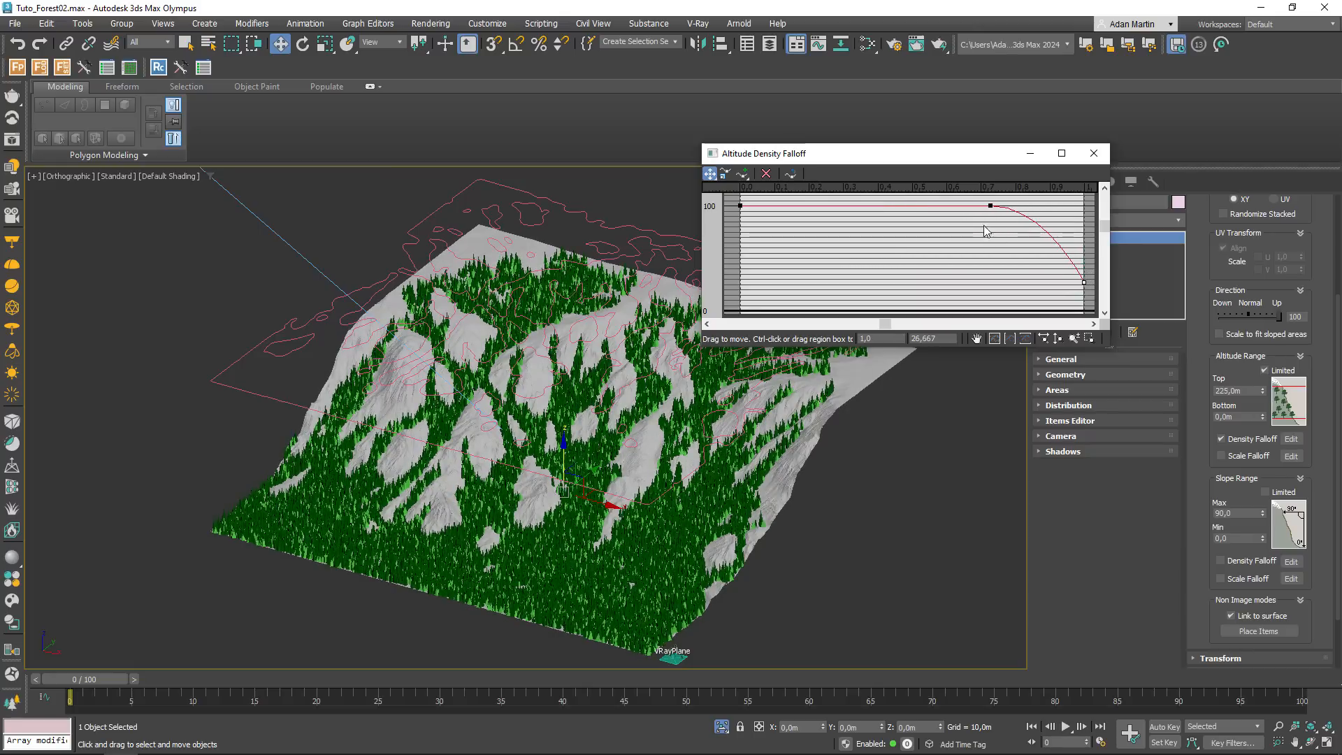
left_click_drag(991, 206, 984, 205)
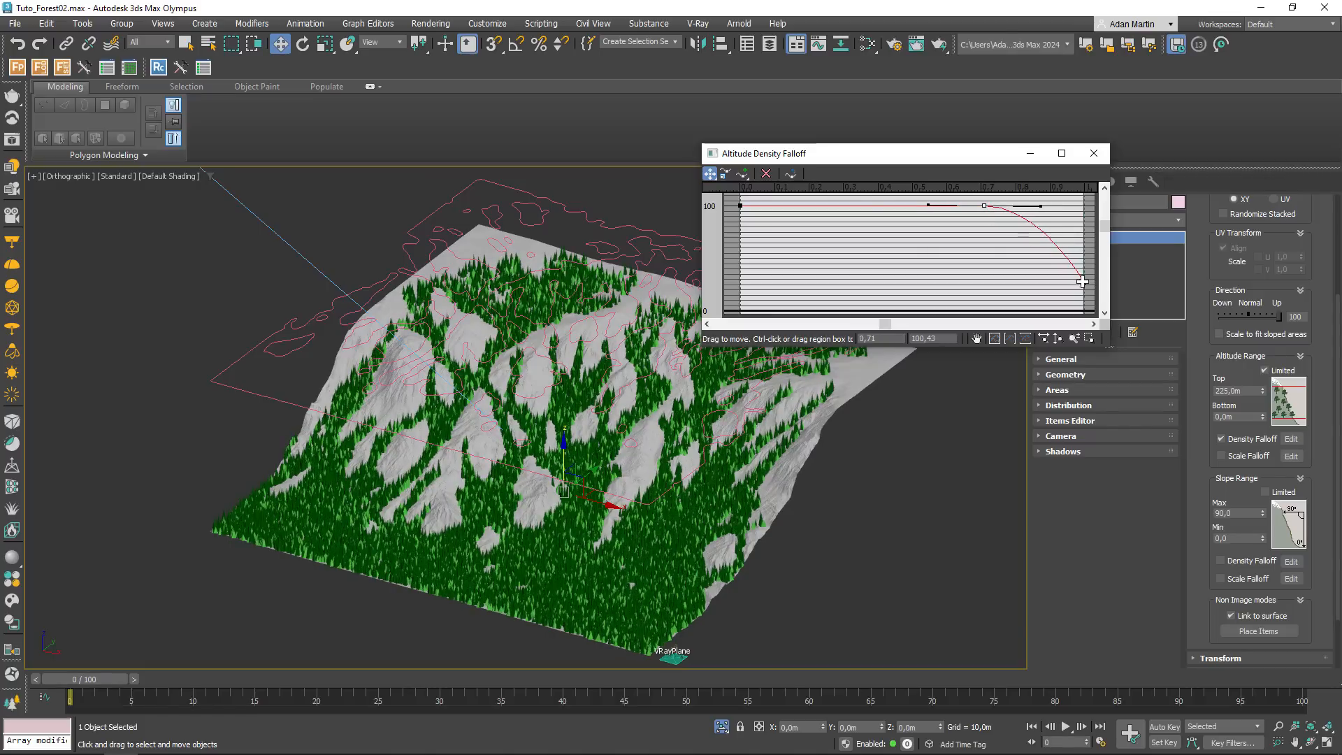
left_click(1094, 153)
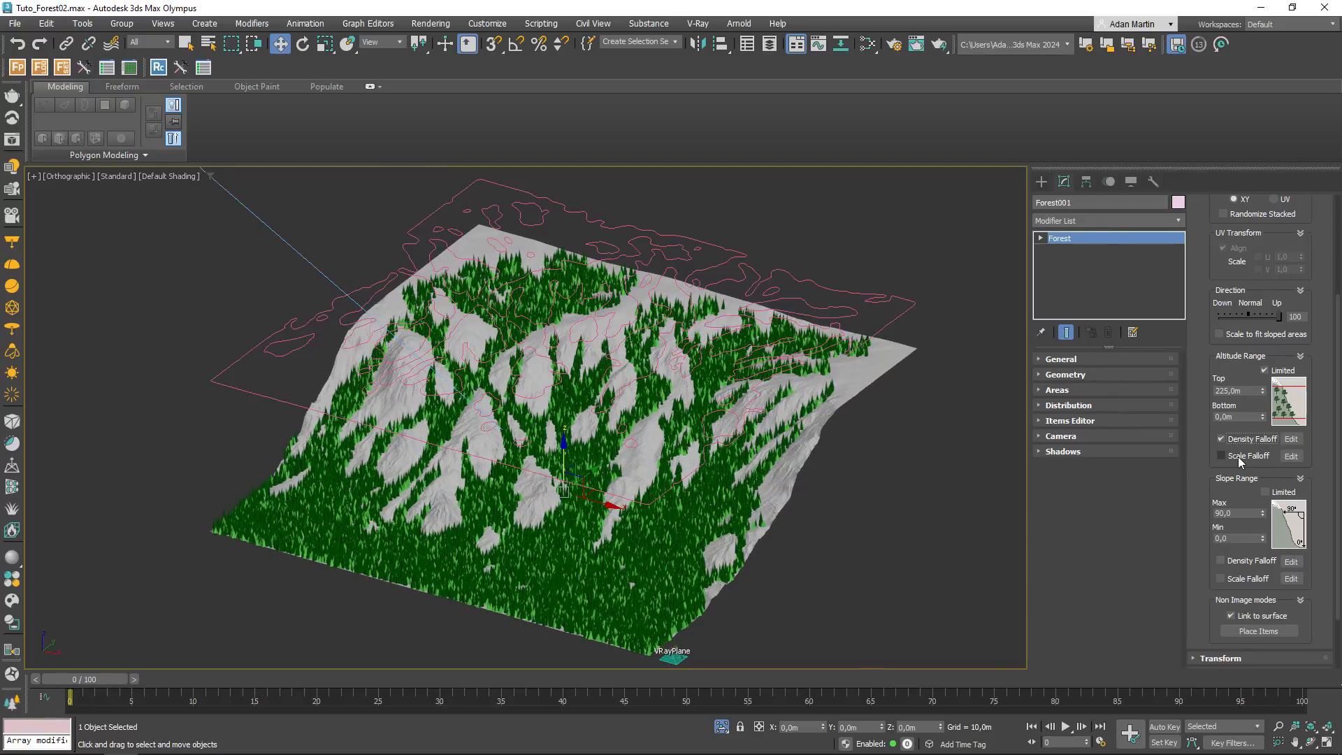
- Turn on the altitude Scale Falloff, adding a Bezier-Smooth point at about 0.76 and lowering the curve's end point to about 79
left_click(1291, 457)
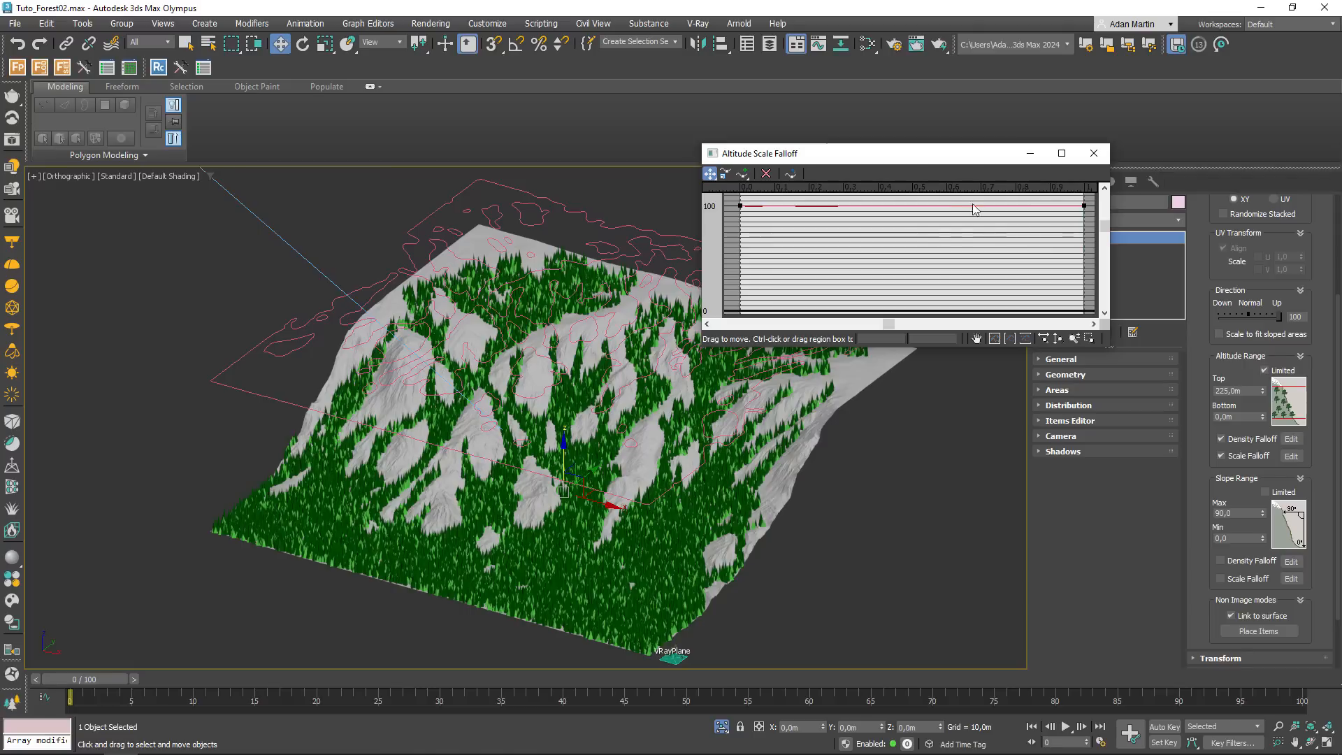
left_click(999, 205)
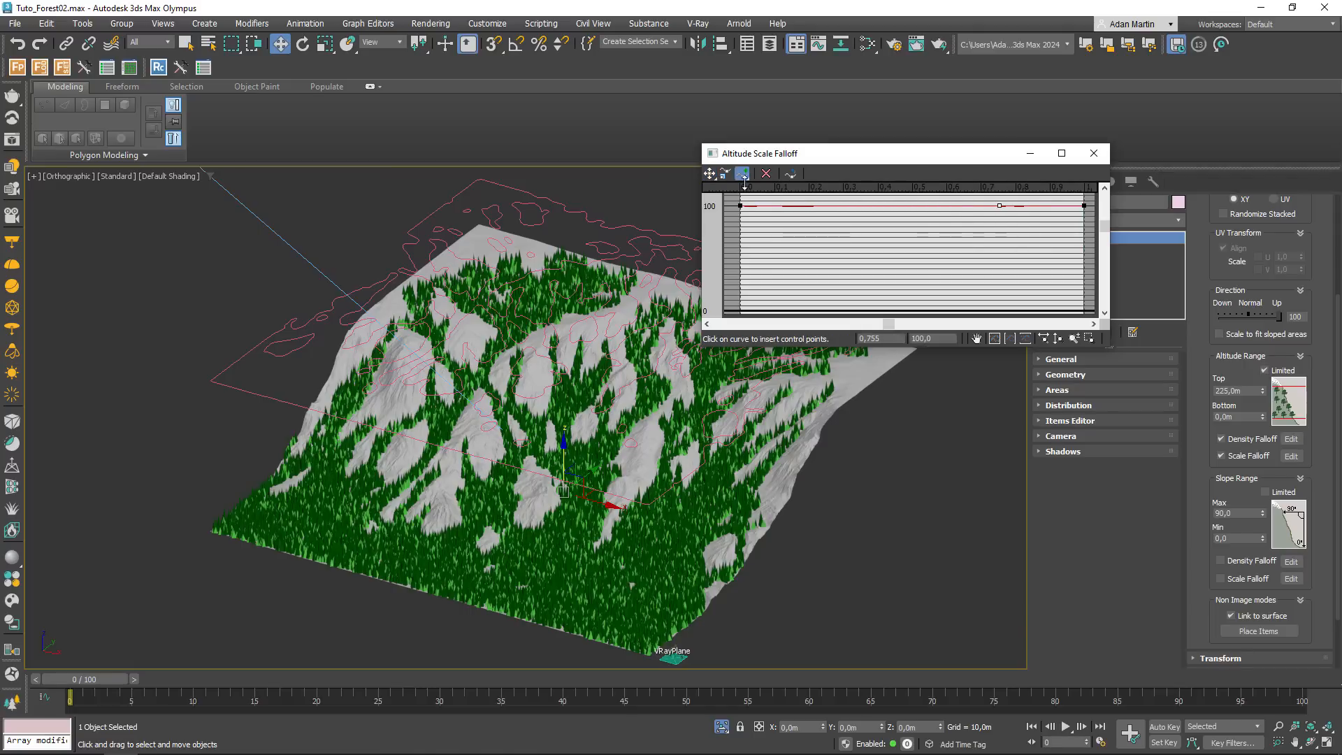
left_click(710, 173)
mouse_move(1084, 205)
left_mouse_down()
mouse_move(1084, 262)
mouse_move(1084, 230)
left_mouse_up()
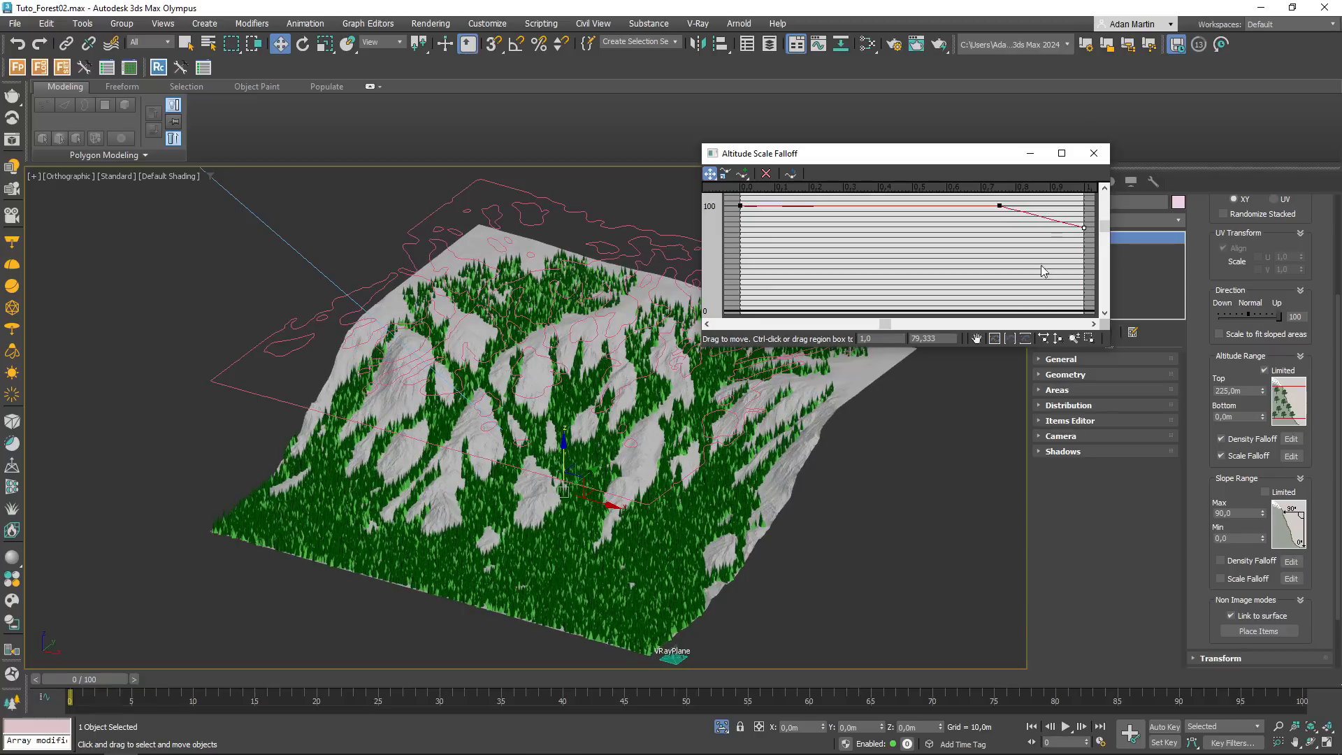
right_click(999, 206)
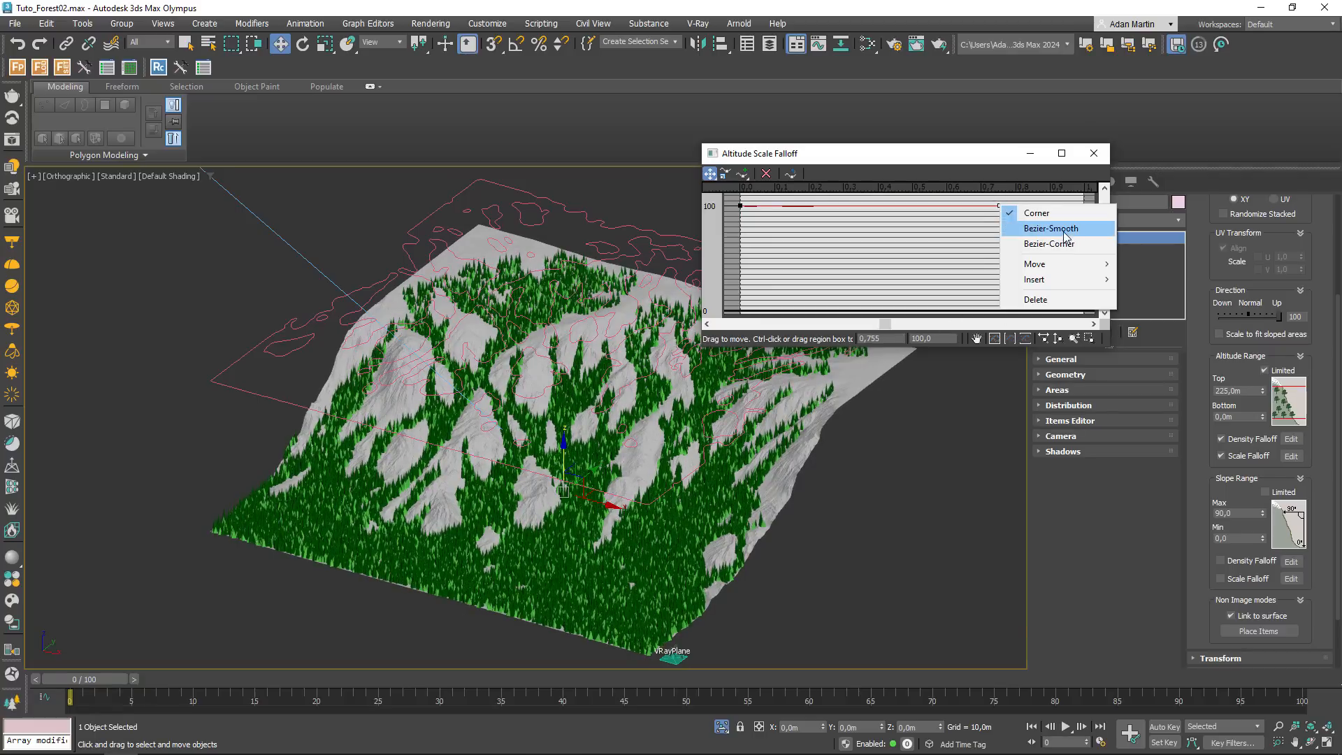
left_click(1056, 228)
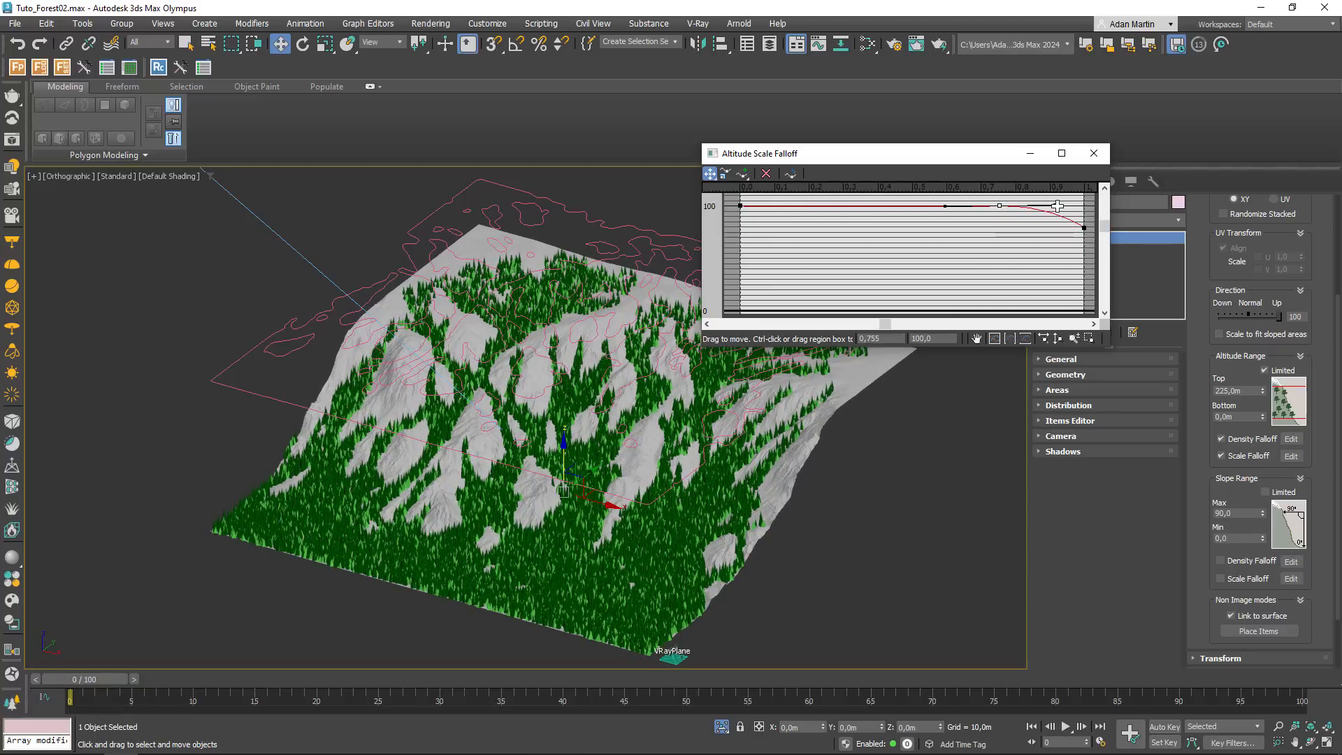
left_click(1094, 153)
- Examine the tree distribution across the terrain and the source tree models standing on the VRayPlane
middle_click_drag(671, 427, 652, 259, "alt")
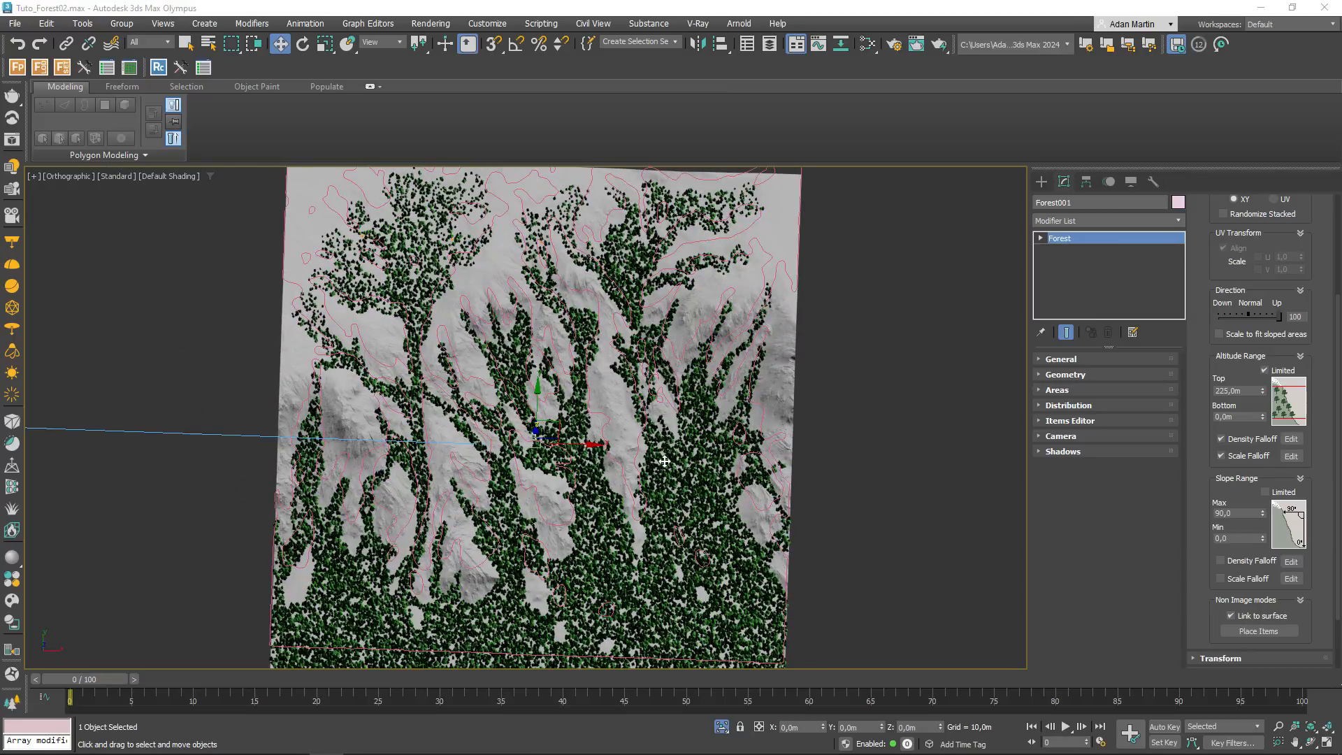
middle_click_drag(664, 482, 702, 381, "alt")
scroll(720, 398, "up", 3)
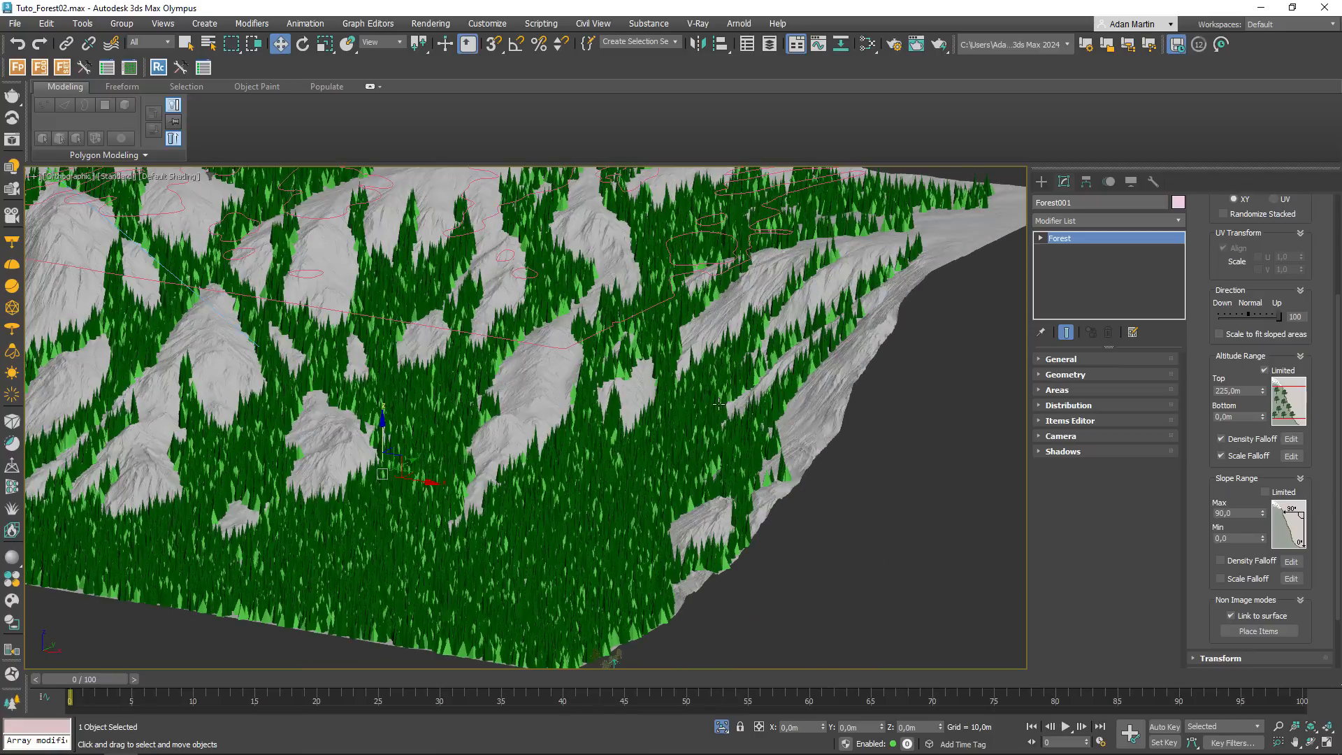
scroll(767, 488, "down", 3)
middle_click_drag(722, 580, 716, 508)
scroll(716, 508, "up", 10)
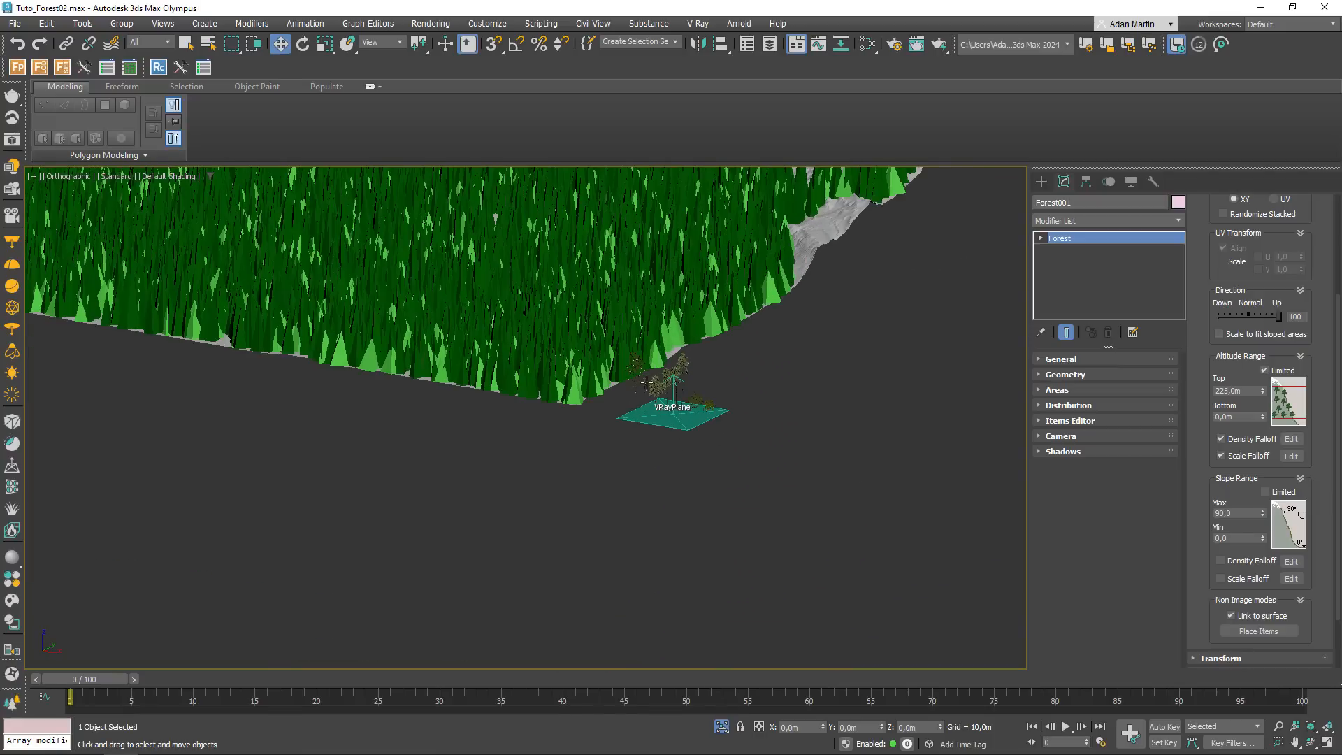
scroll(524, 378, "up", 8)
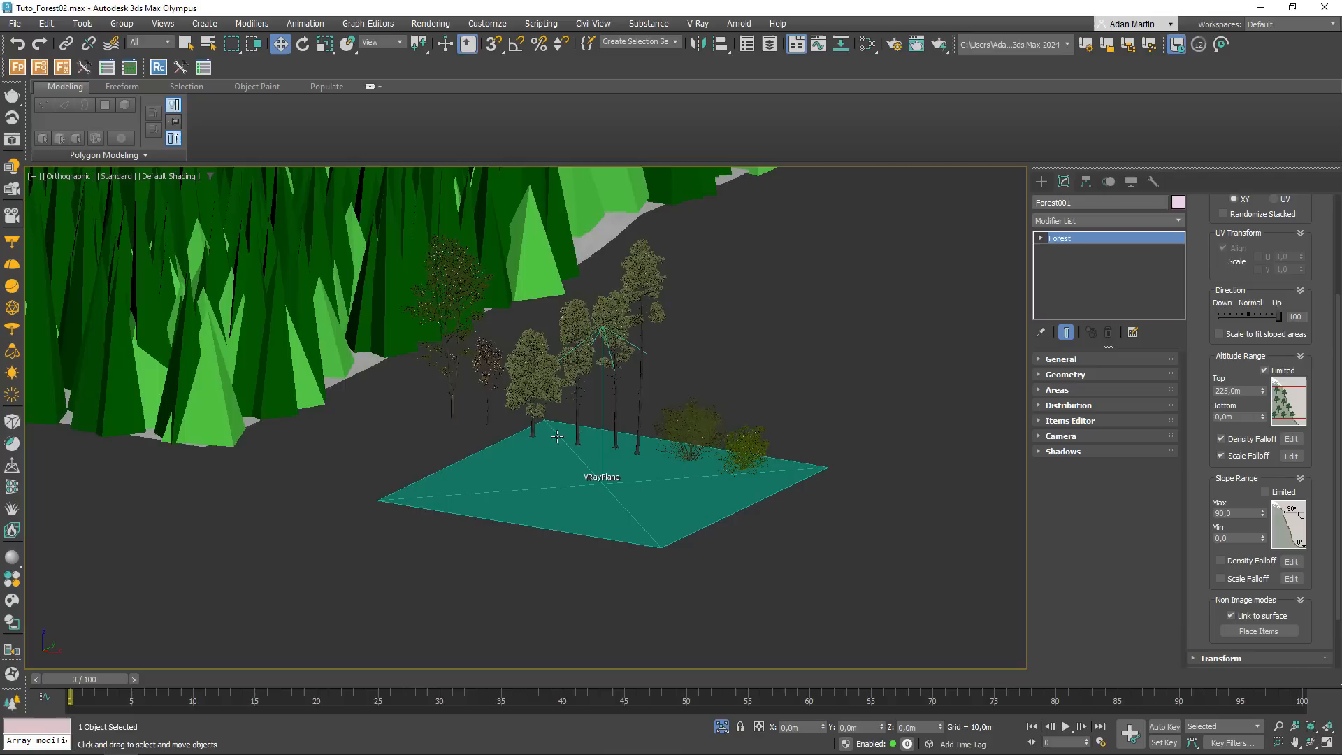
scroll(525, 378, "down", 3)
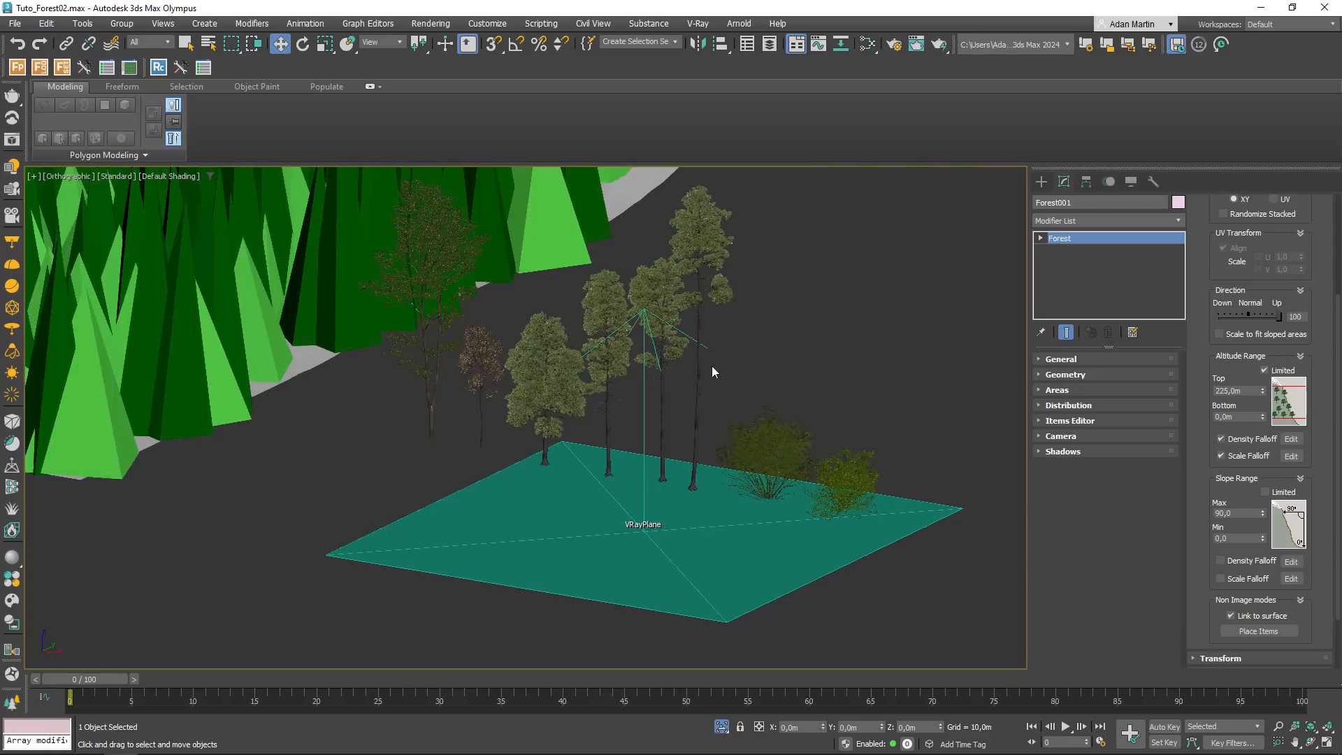
scroll(699, 343, "down", 4)
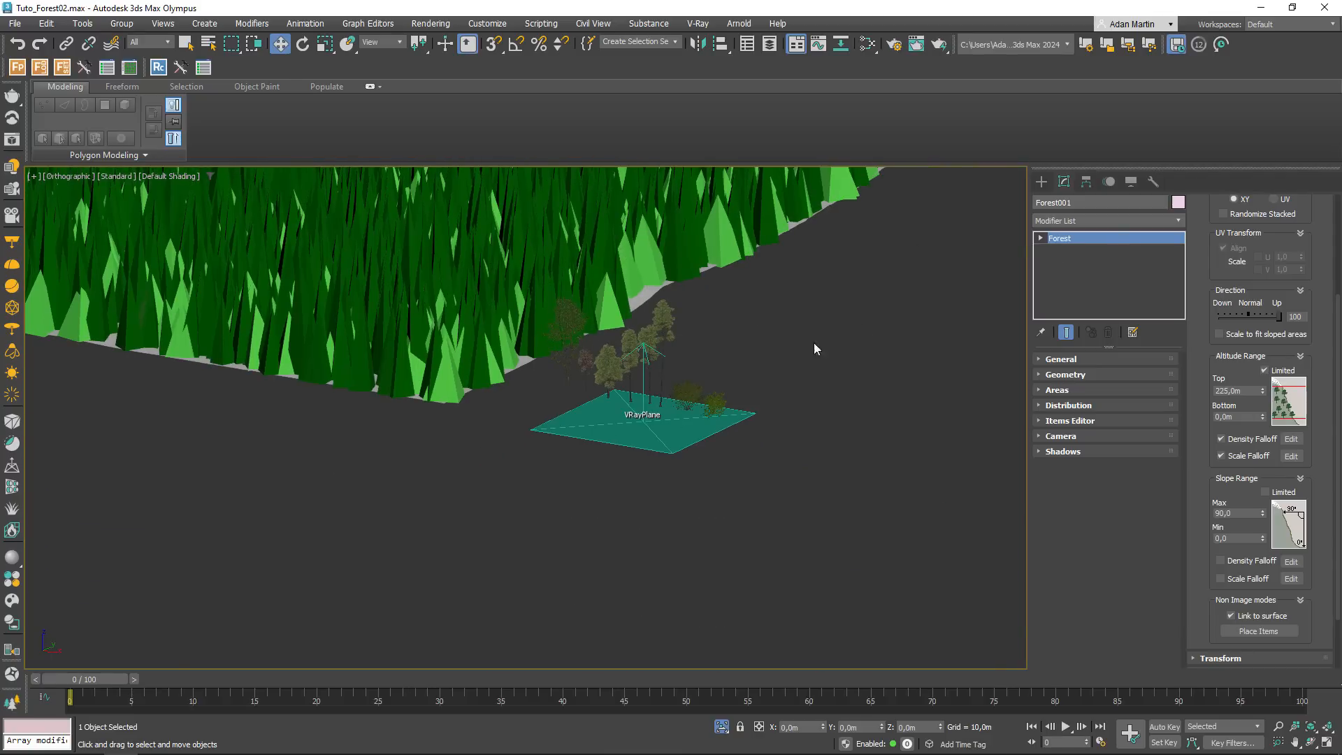
middle_click_drag(814, 343, 751, 547)
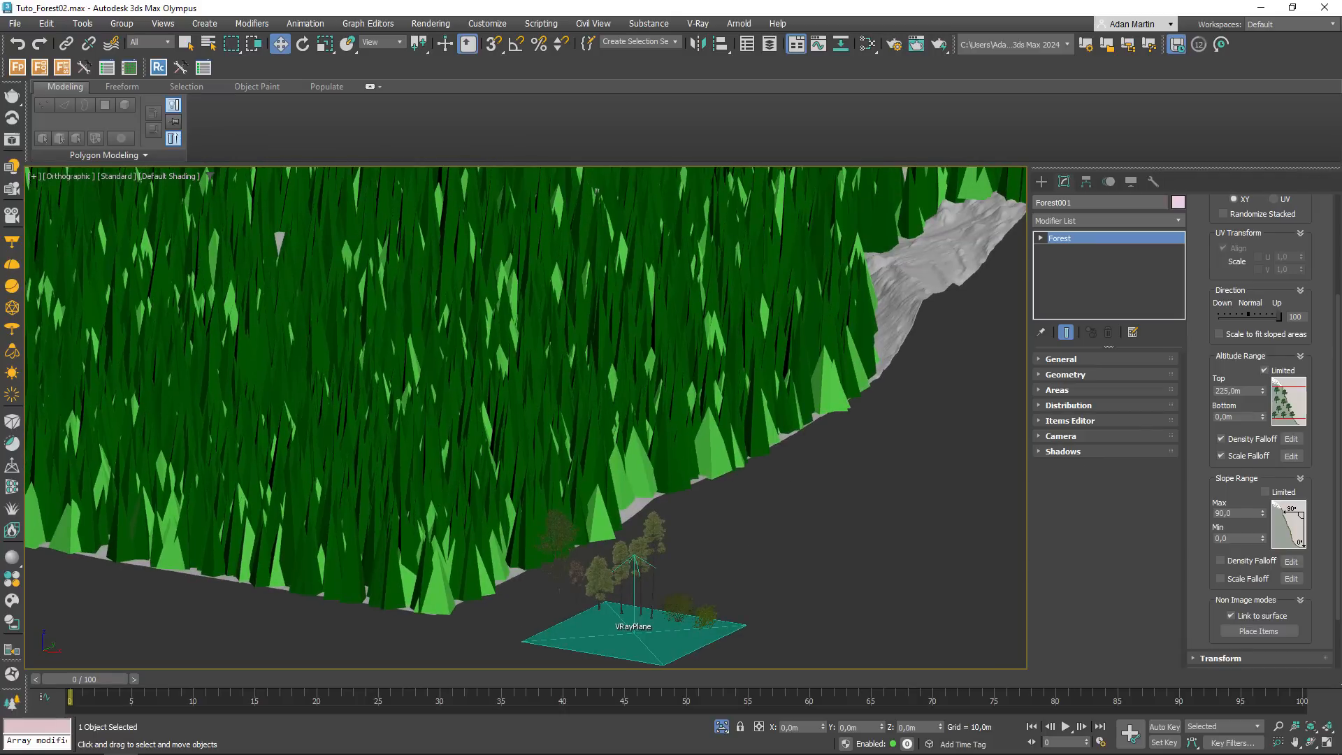
- Add the Ash-tree_0202(23m) model to the forest's Geometry list as a custom object, accepting the recommended high-poly options
left_click_drag(1329, 265, 1326, 514)
left_click(1226, 197)
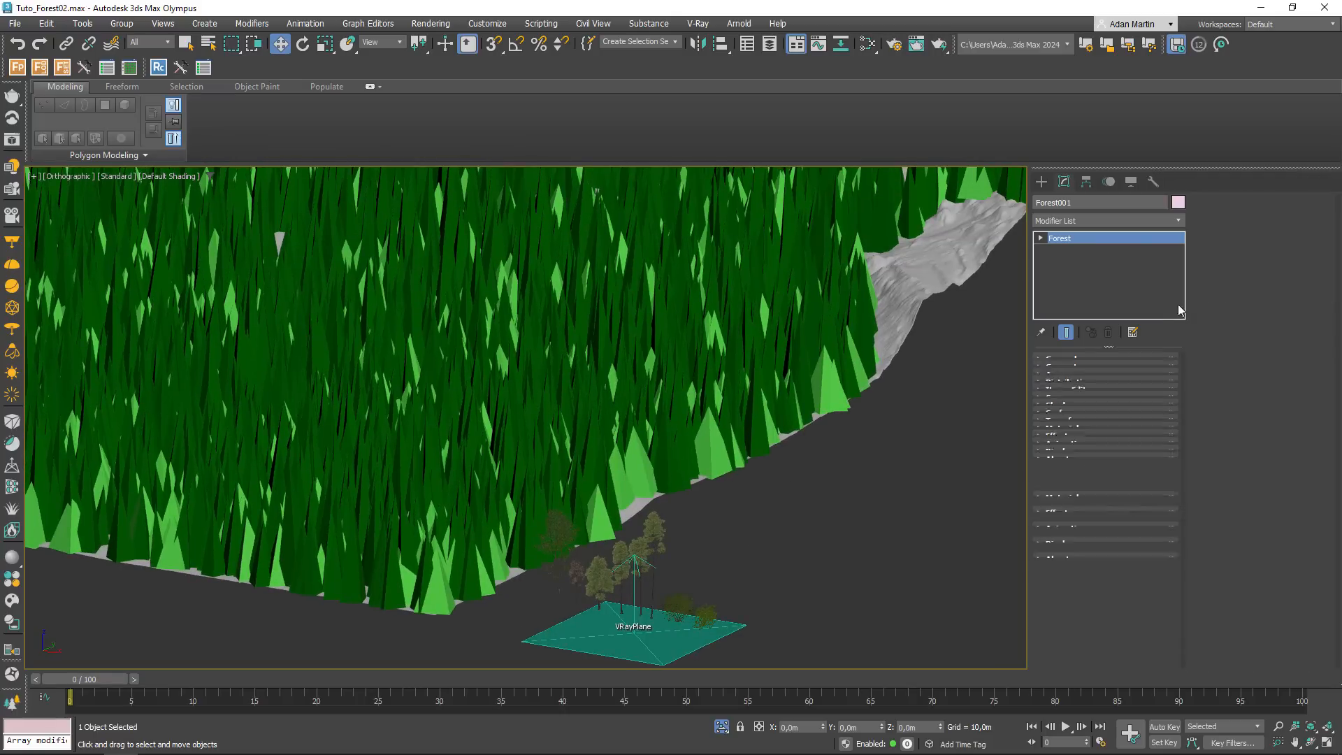
left_click(1079, 381)
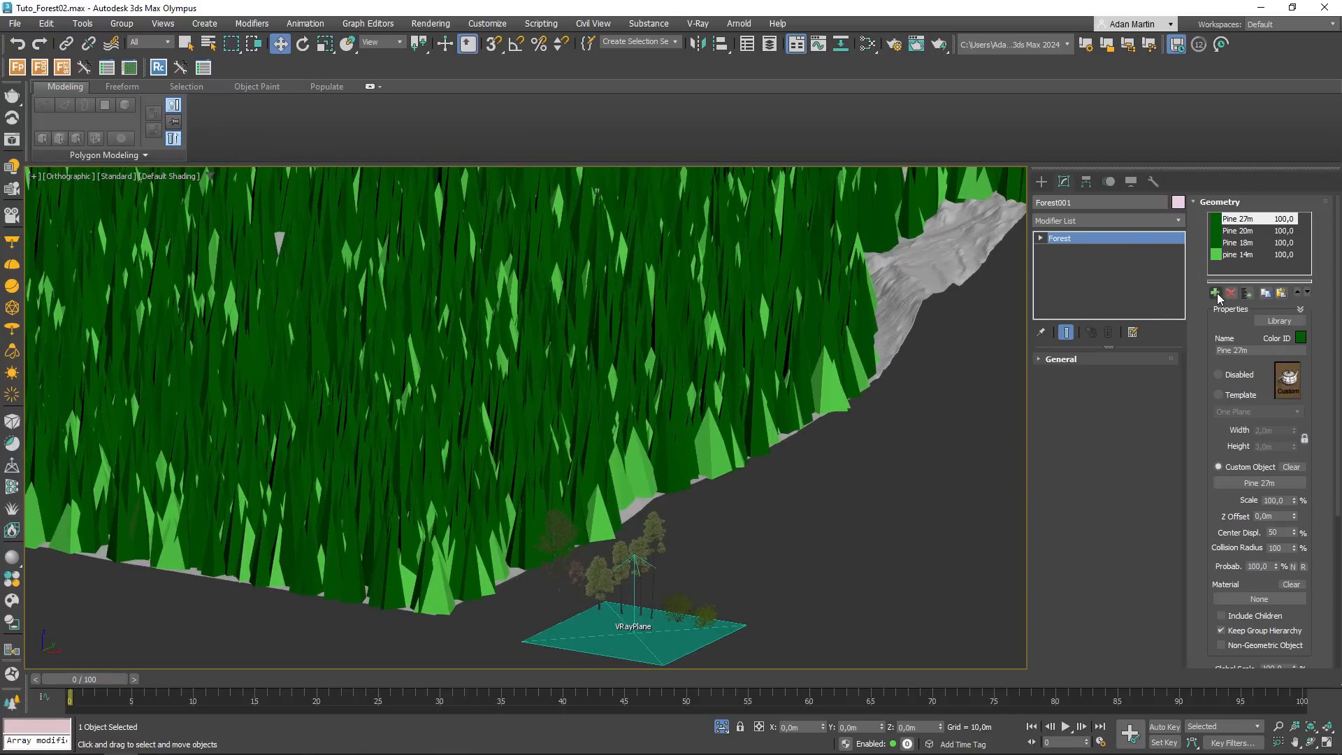
scroll(709, 556, "up", 6)
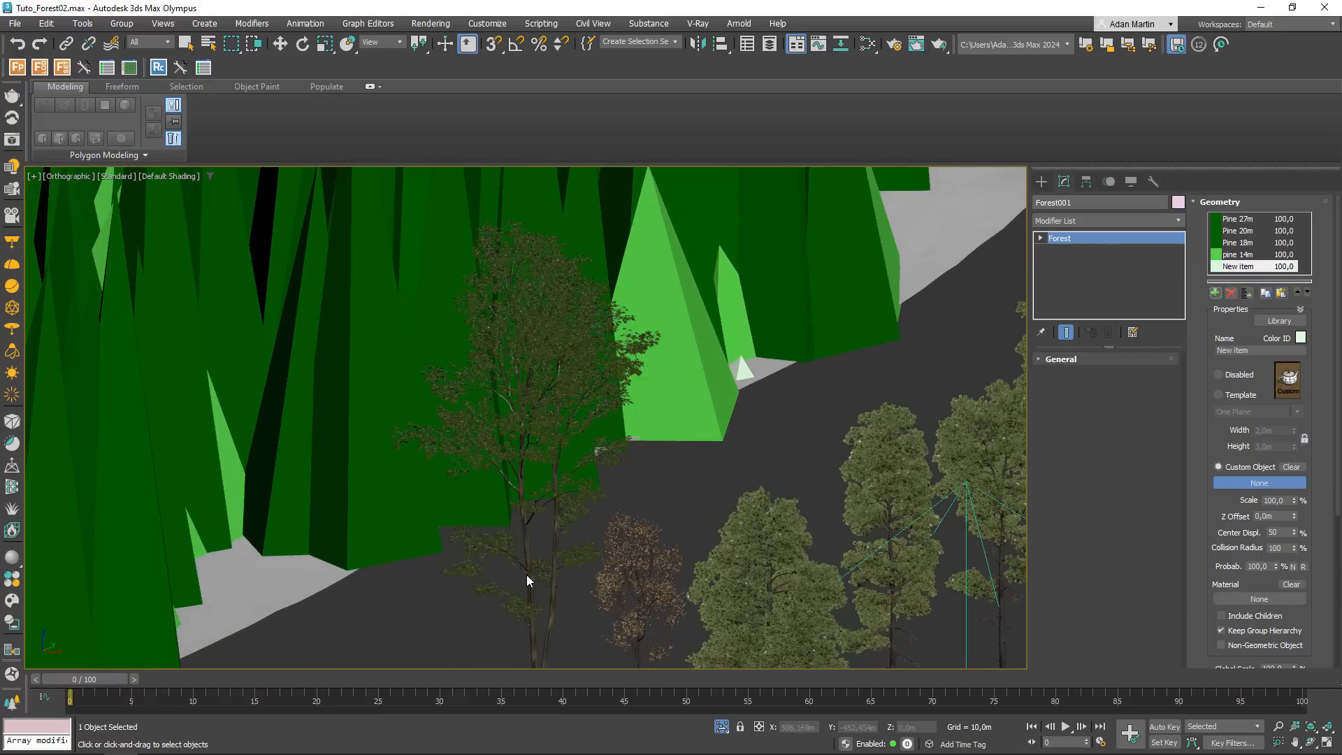
left_click(632, 590)
left_click(735, 424)
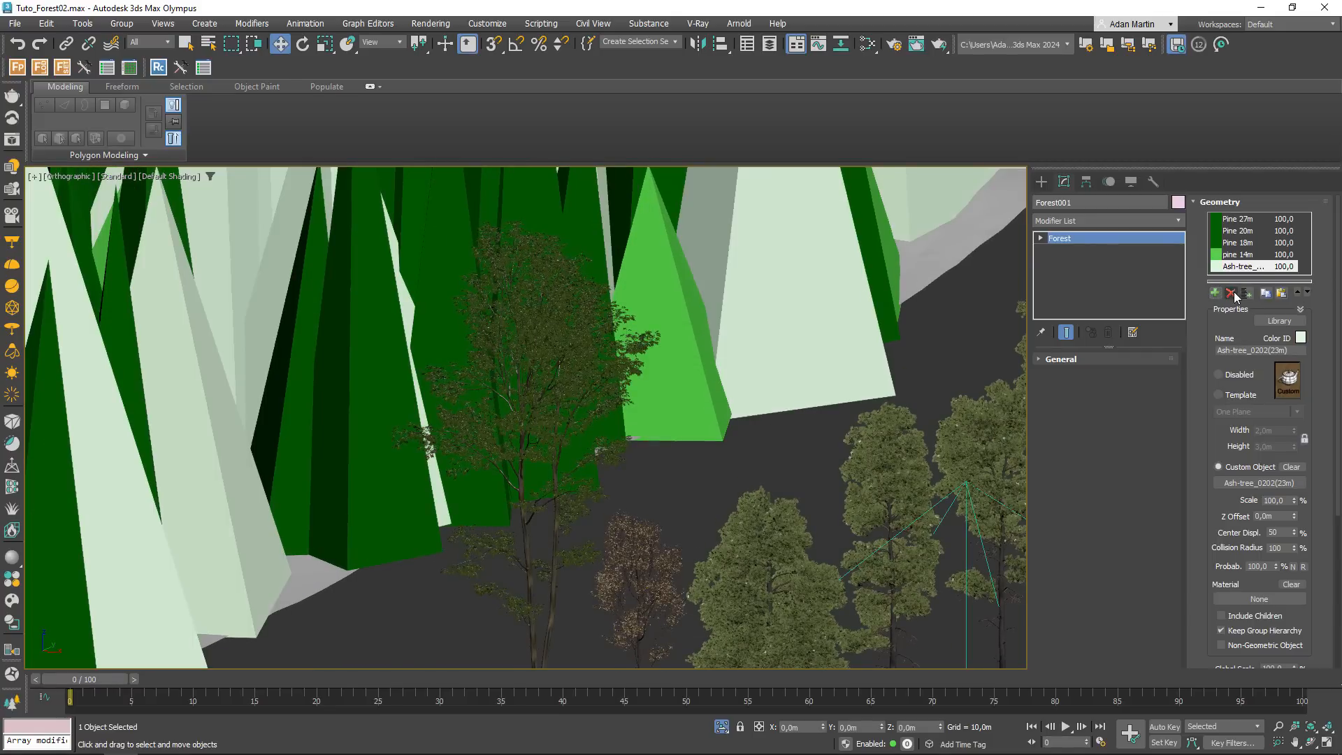
- Add the Am176_032_B tree to the Geometry list as another custom object, accepting the recommended high-poly options
left_click(1215, 293)
left_click(925, 493)
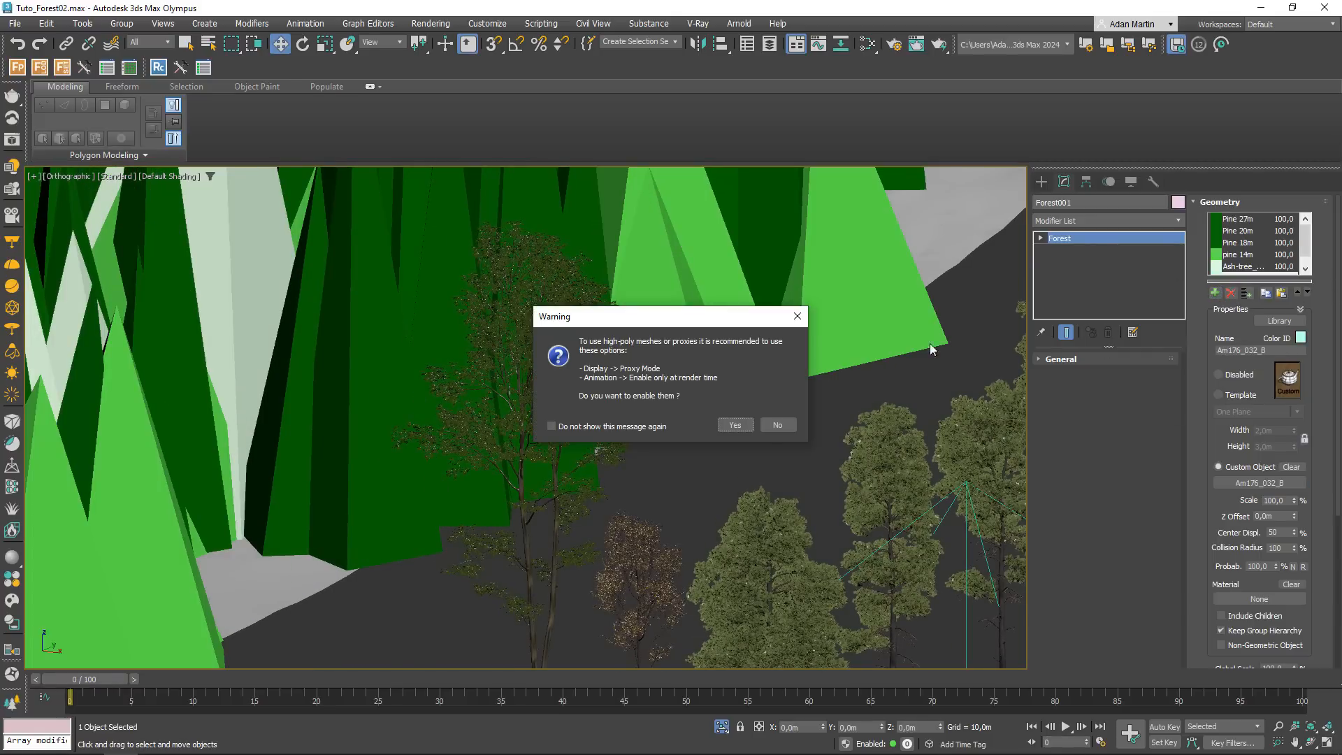
left_click(735, 425)
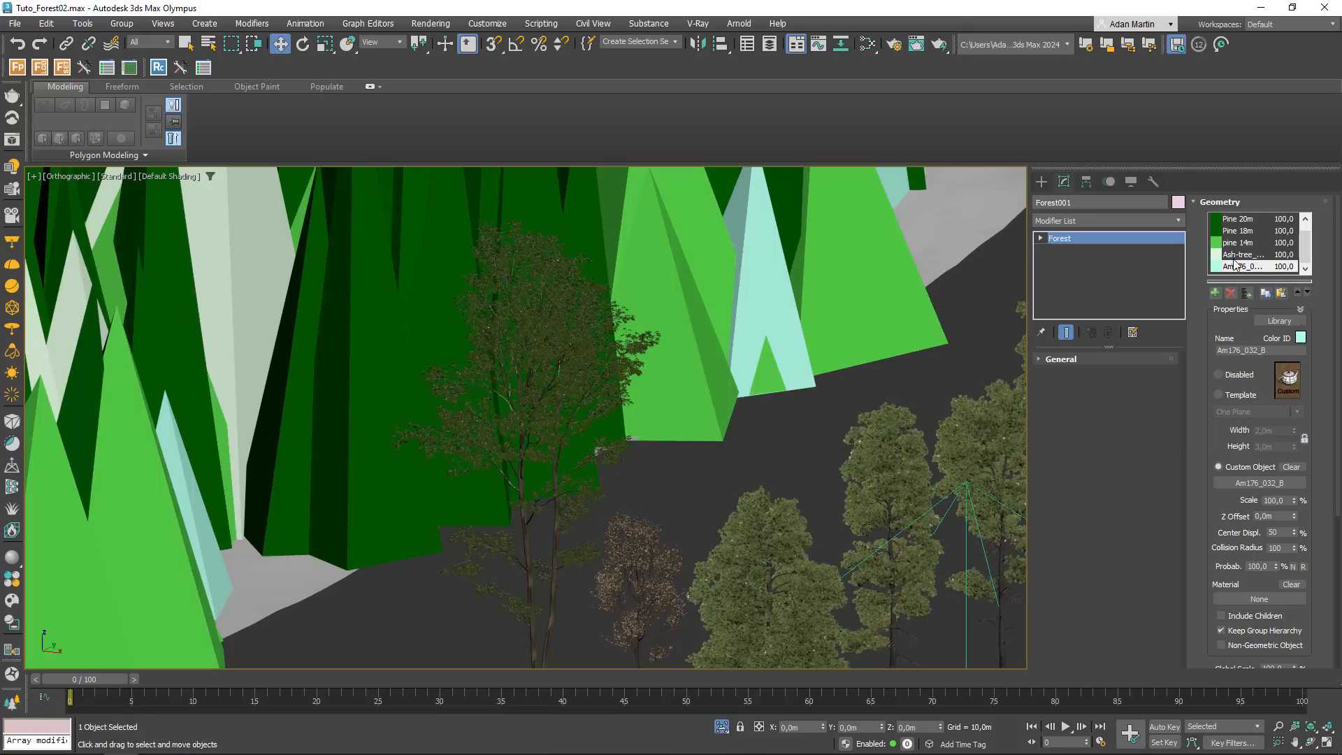
- Change the Color ID of the Am176_032_B geometry entry to an orange-brown (AF6E3D)
left_click(1300, 339)
left_click(966, 225)
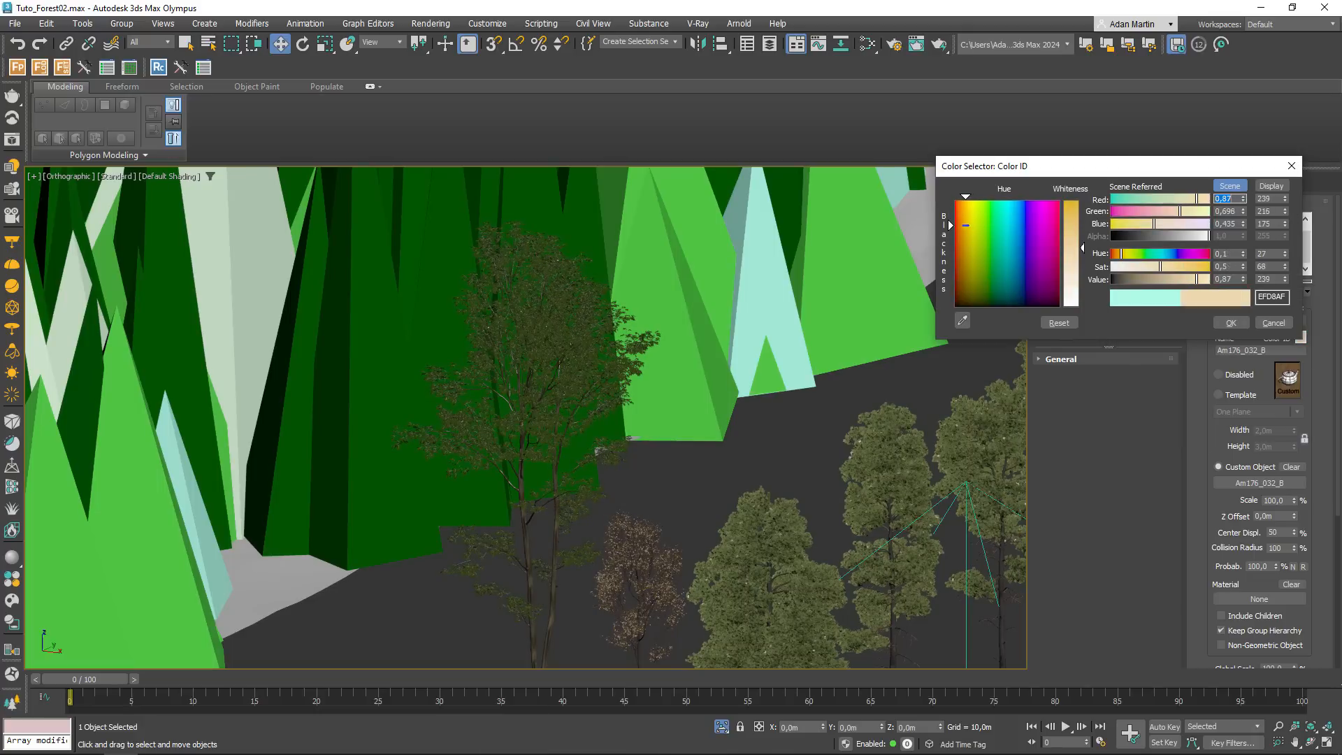
left_click_drag(1205, 279, 1180, 277)
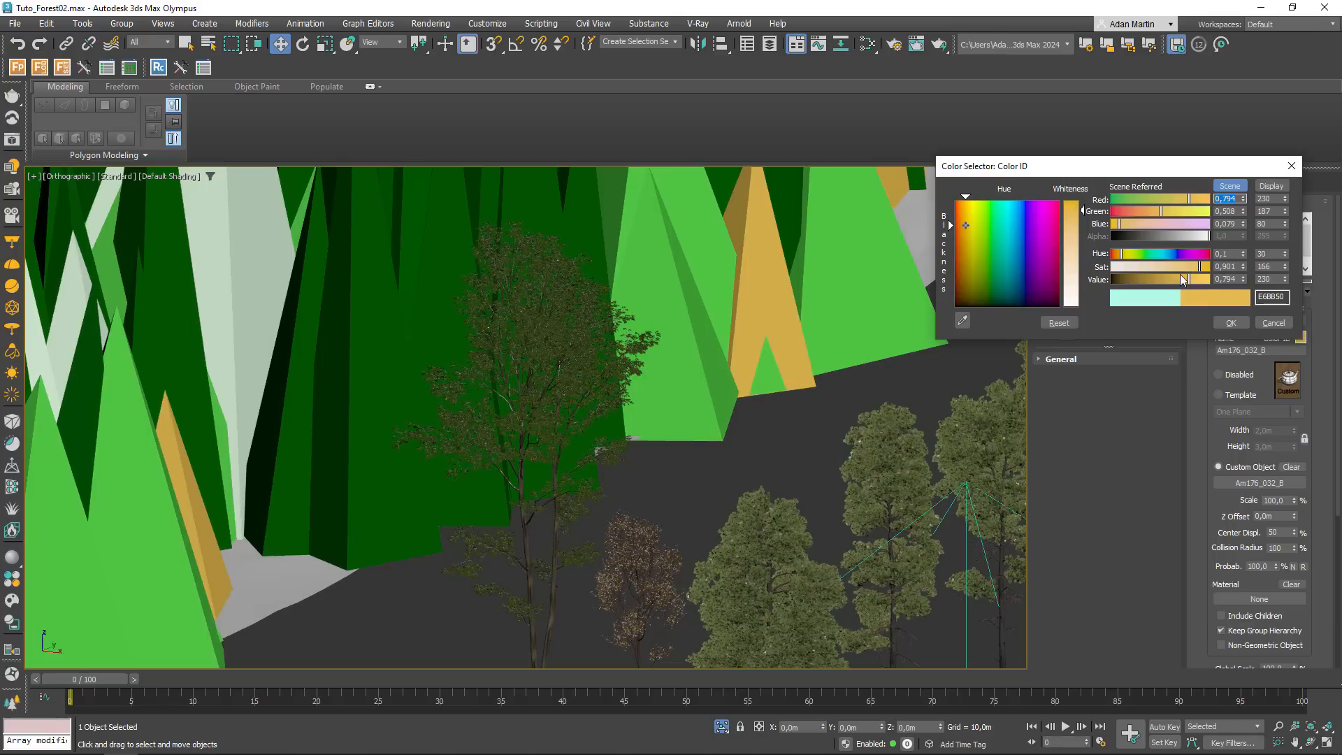
left_click(1155, 280)
left_click(1127, 212)
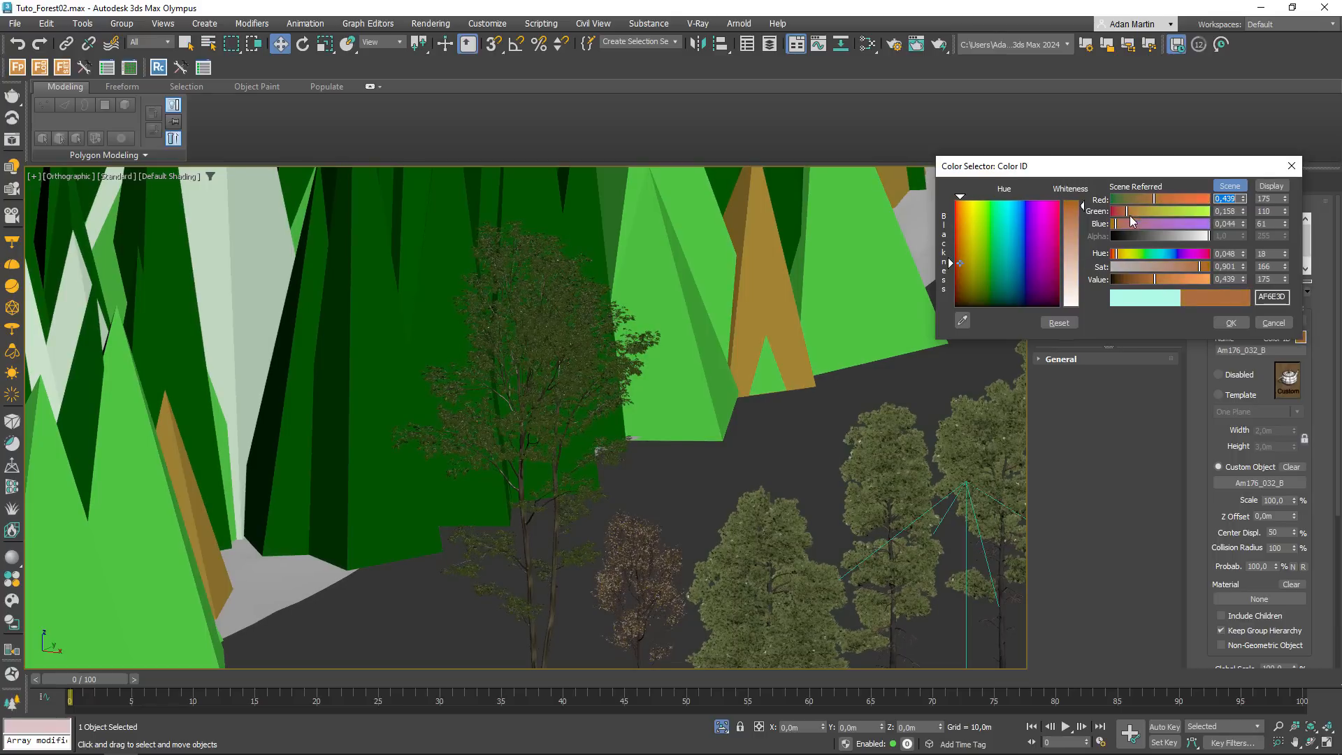
left_click(1229, 323)
- Change the Color ID of the Ash-tree_0202(23m) geometry entry to a bright green (5EE55E)
scroll(713, 423, "down", 10)
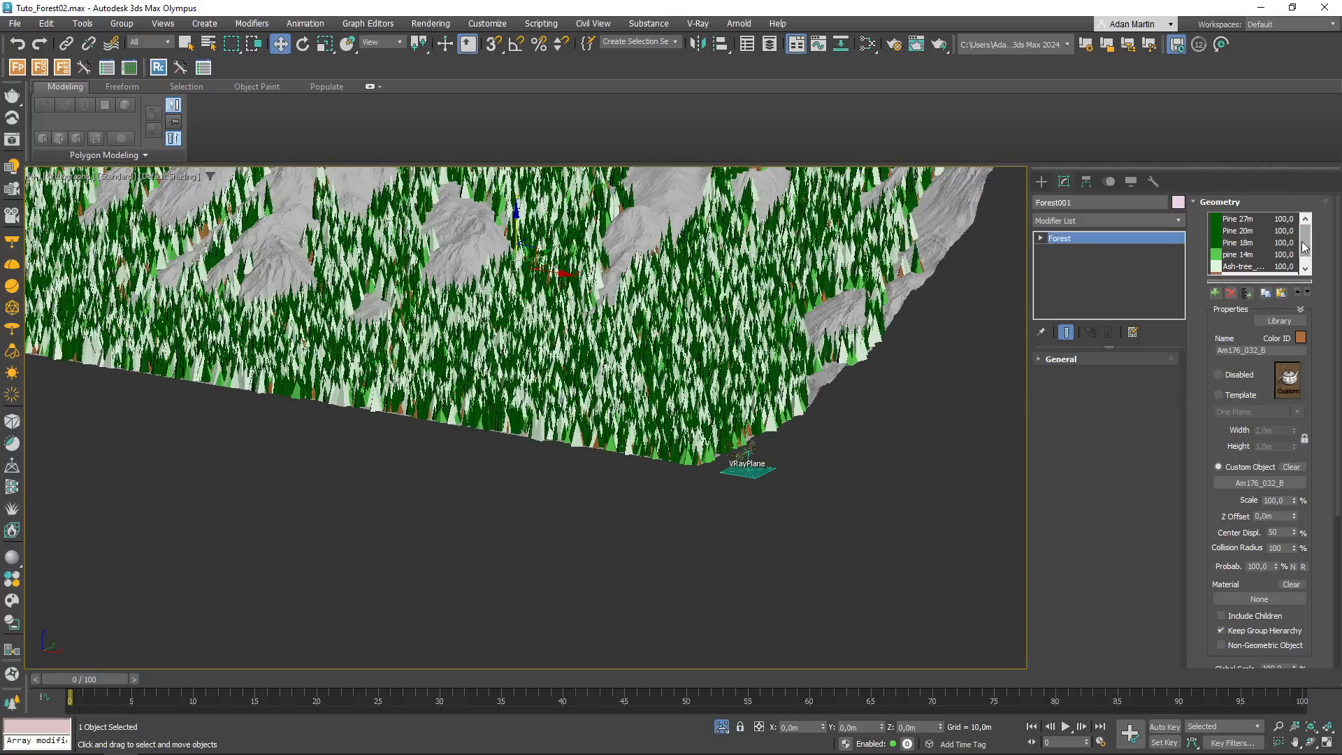
left_click(1244, 266)
left_click(1301, 337)
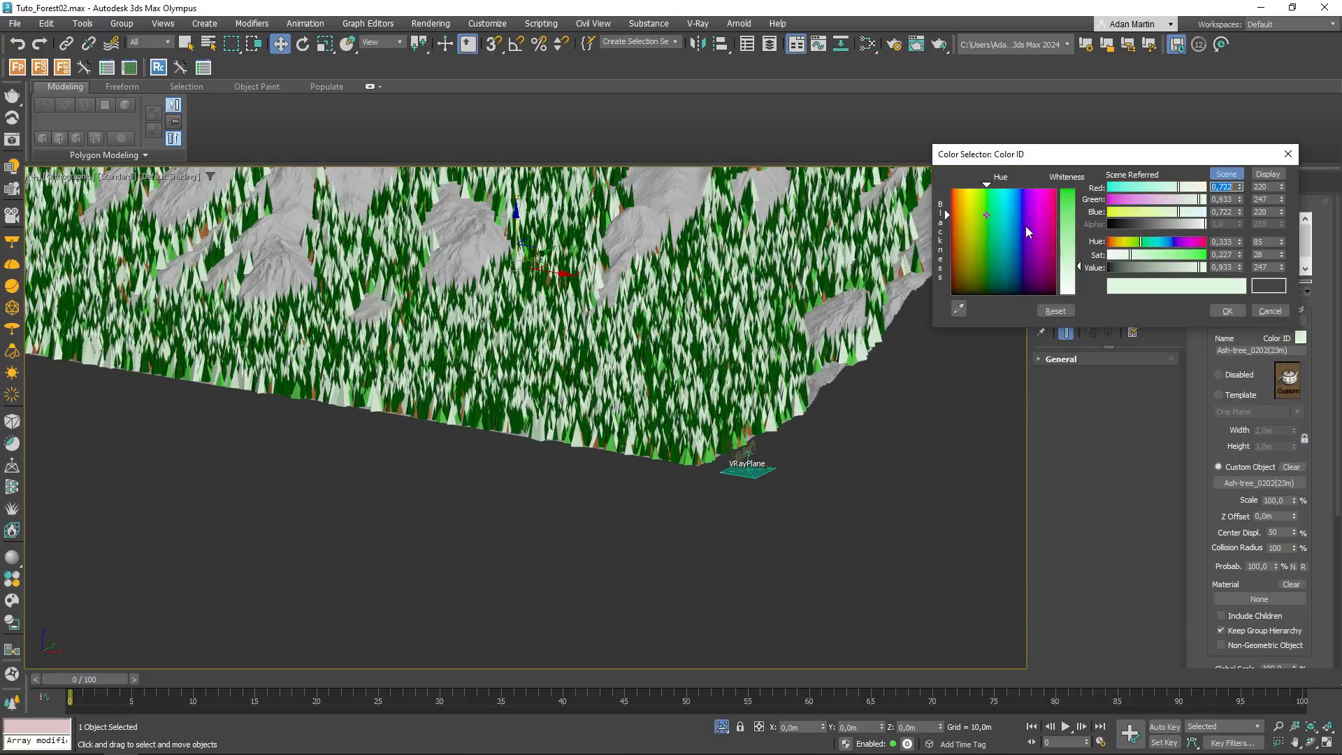
left_click(986, 215)
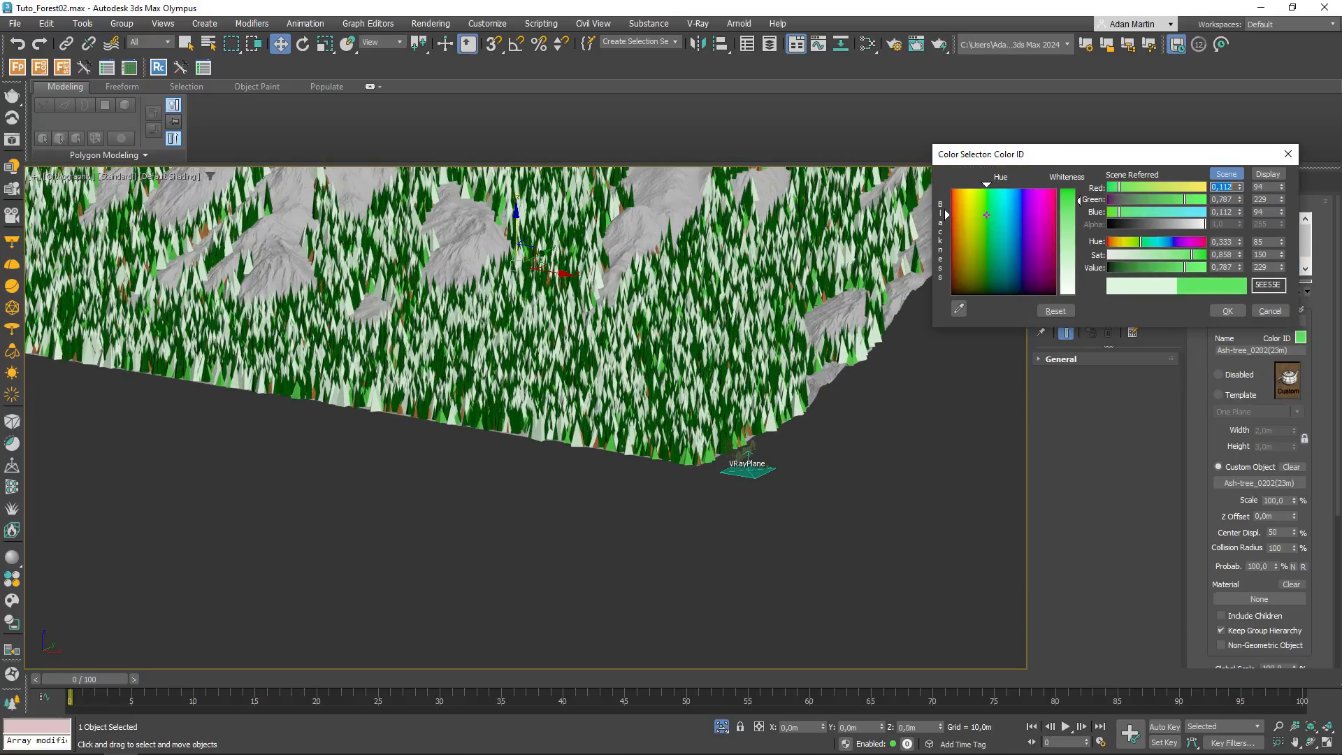
left_click(1228, 310)
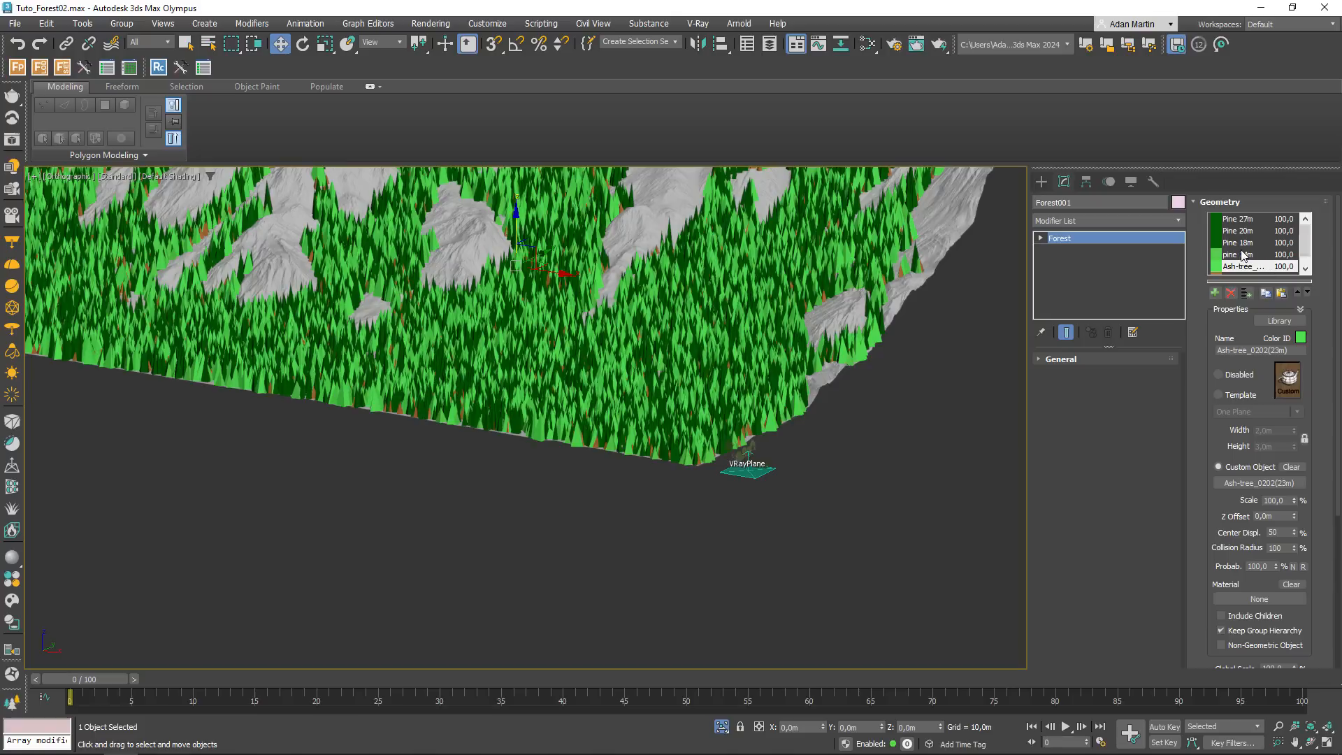
- Change the Color ID of the pine 14m geometry entry to a dark olive green (4A7330)
left_click(1244, 255)
left_click(1301, 338)
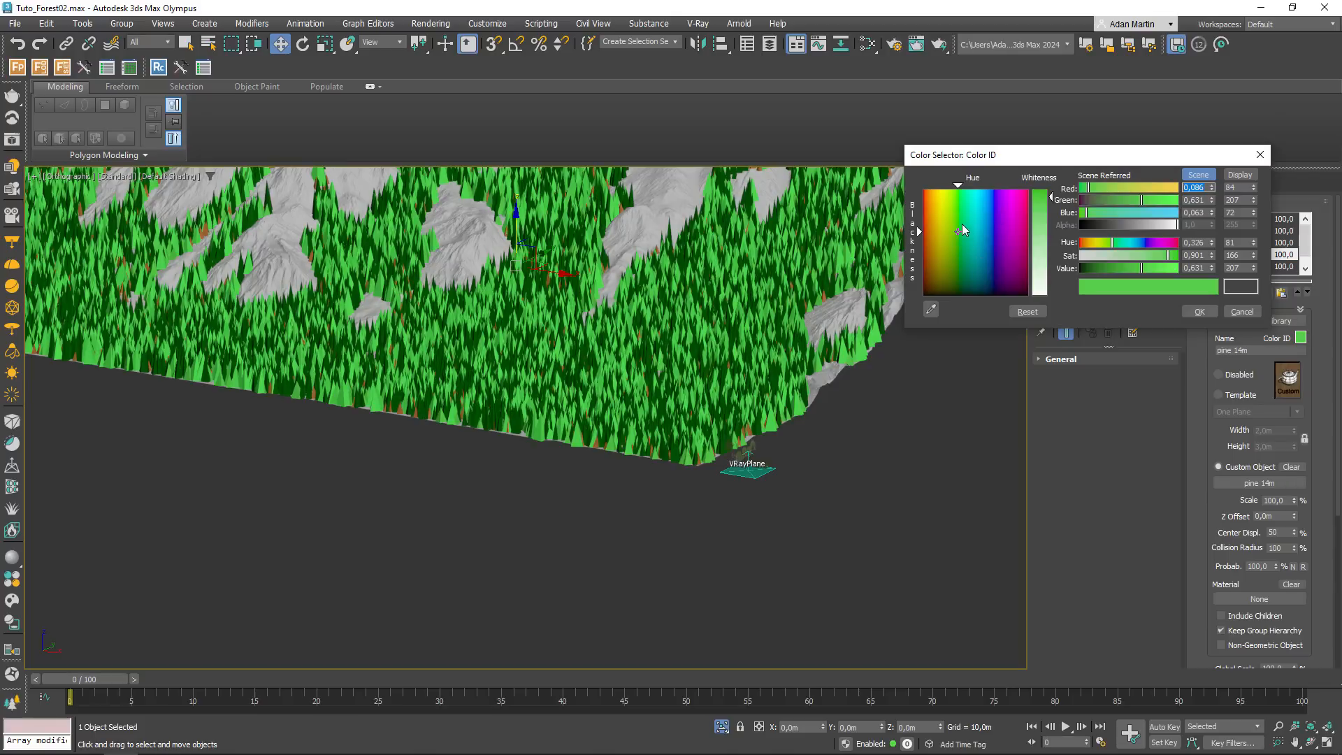
left_click_drag(962, 270, 953, 274)
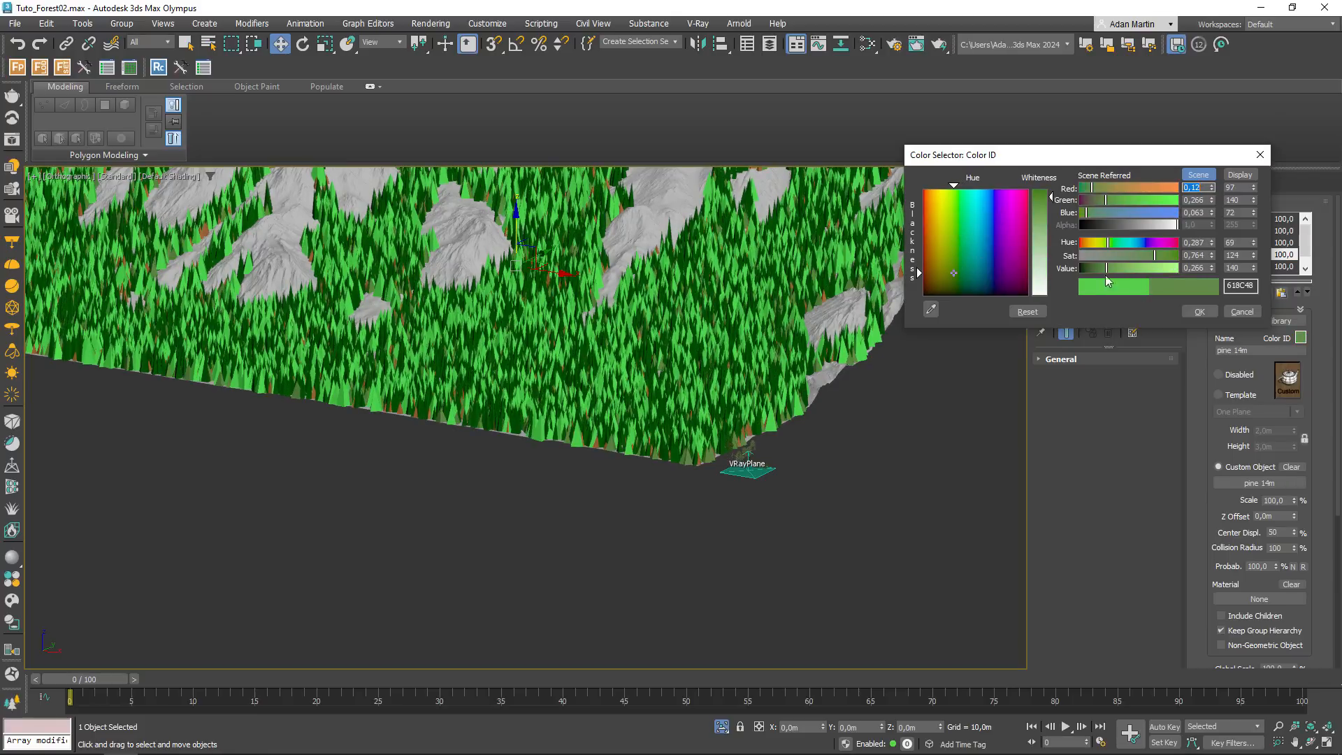
left_click_drag(1125, 257, 1098, 267)
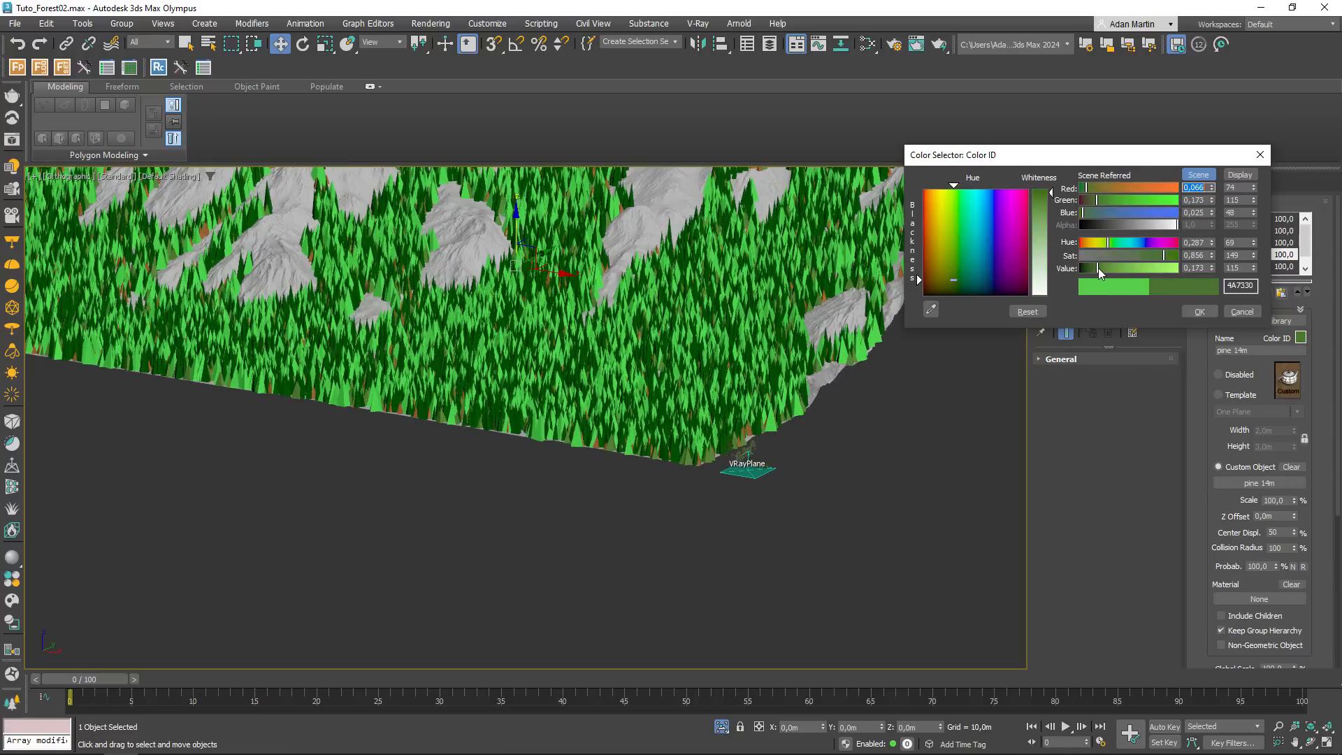
left_click(1197, 312)
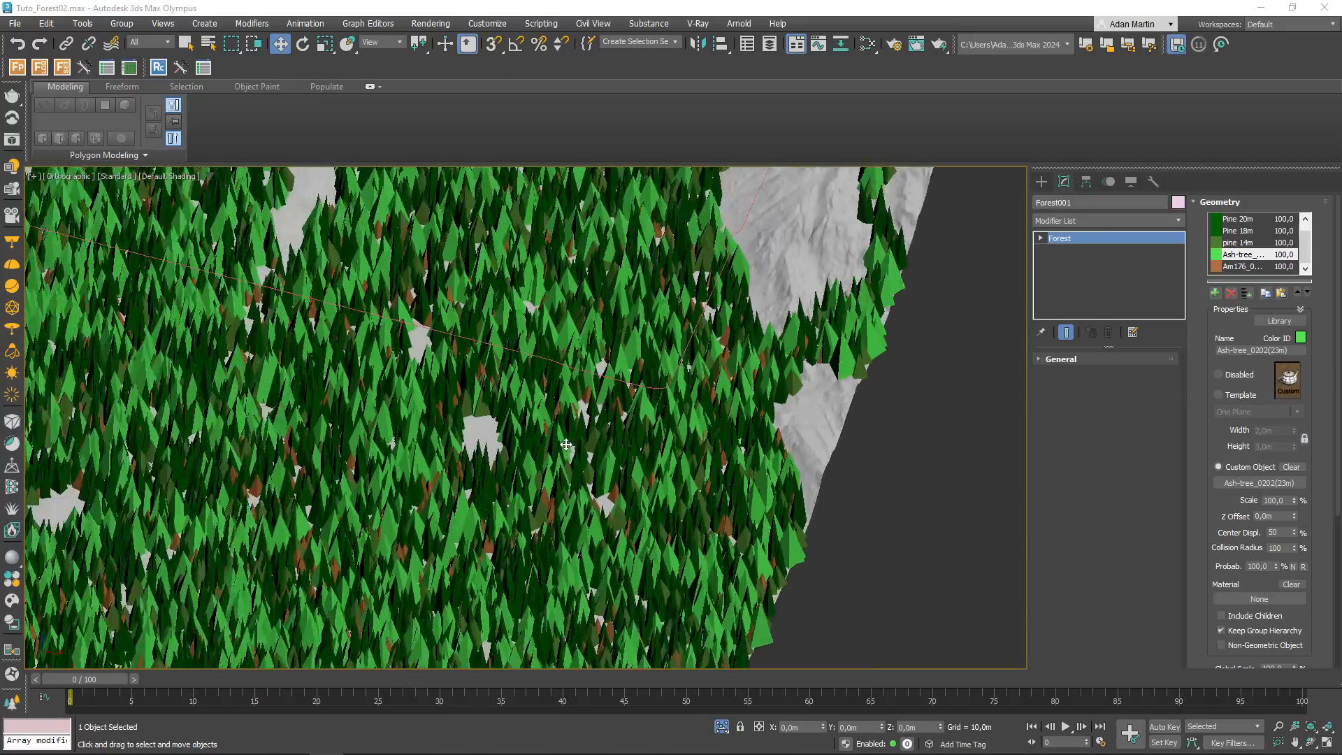
- Examine how the colour-coded tree species mix across the terrain, with the Ash-tree_0202(23m) entry selected in the Geometry list
scroll(646, 427, "down", 3)
scroll(645, 427, "up", 10)
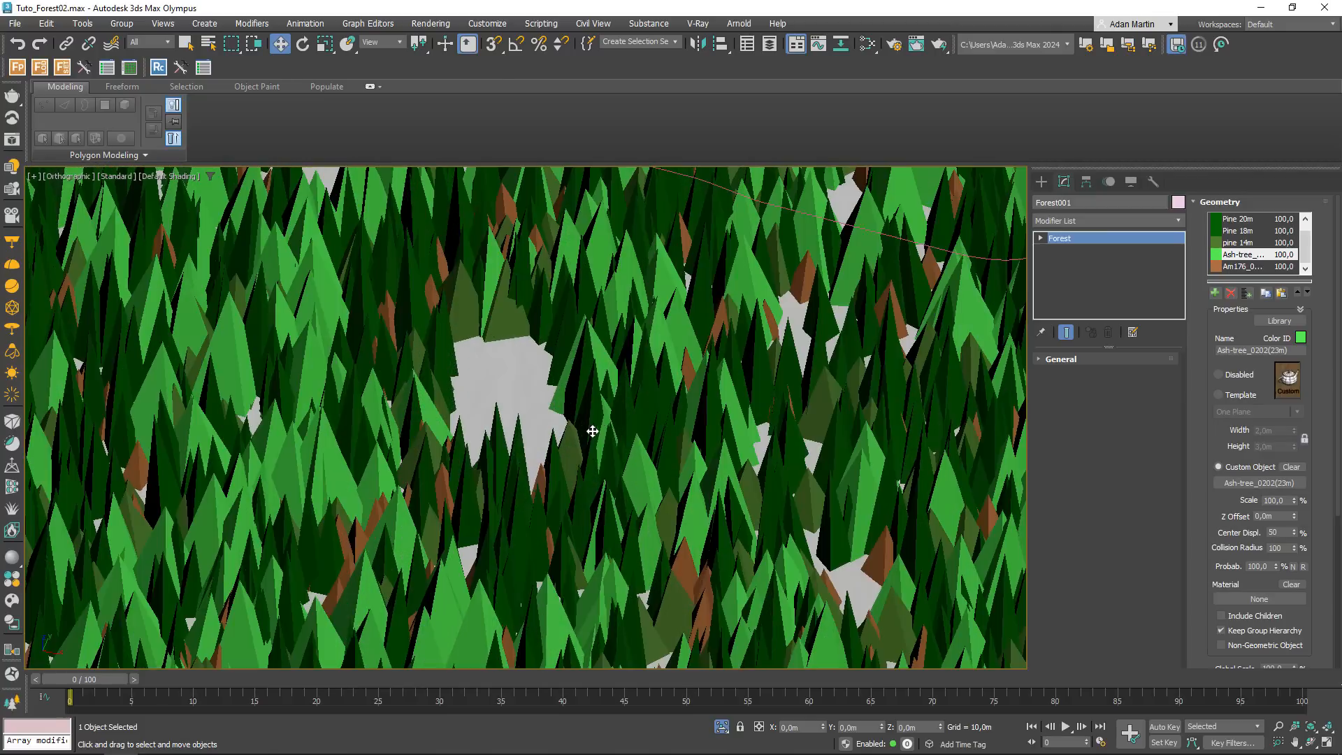
middle_click_drag(642, 423, 646, 427)
scroll(646, 427, "down", 2)
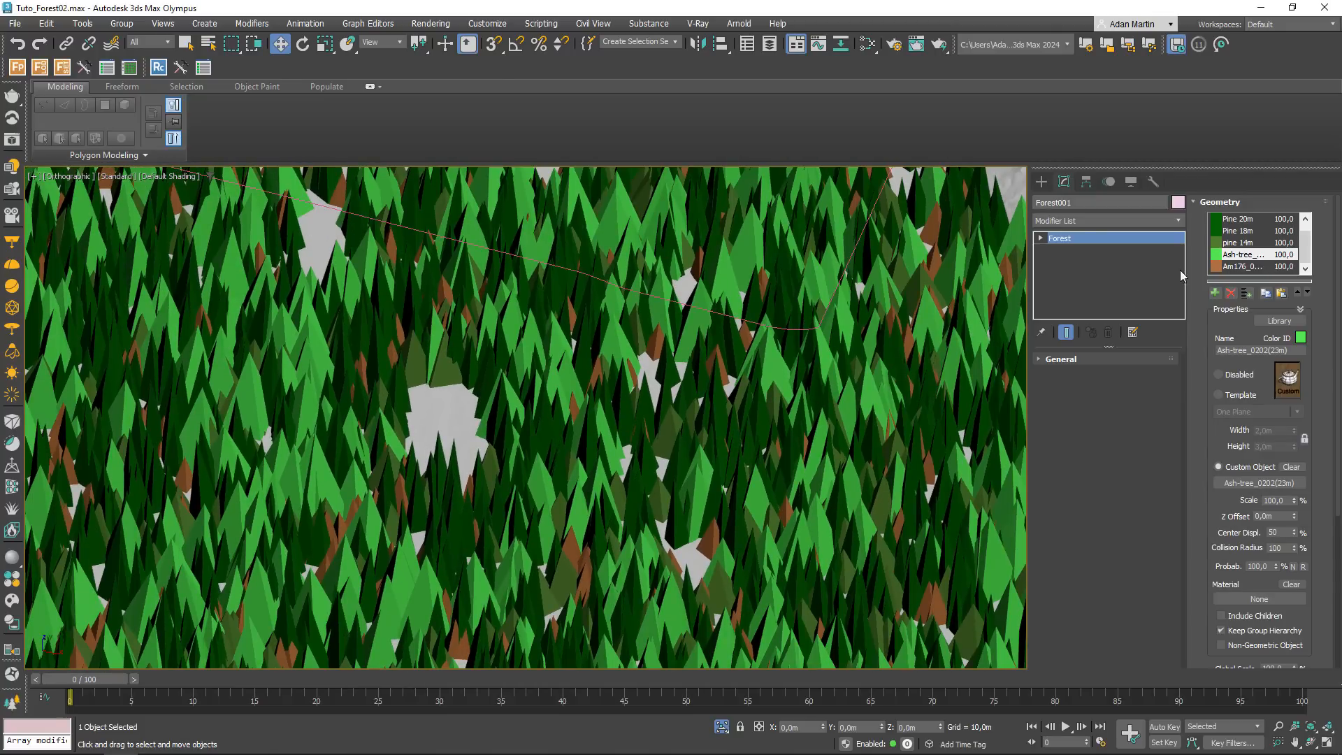
left_click(1240, 267)
left_click(1240, 257)
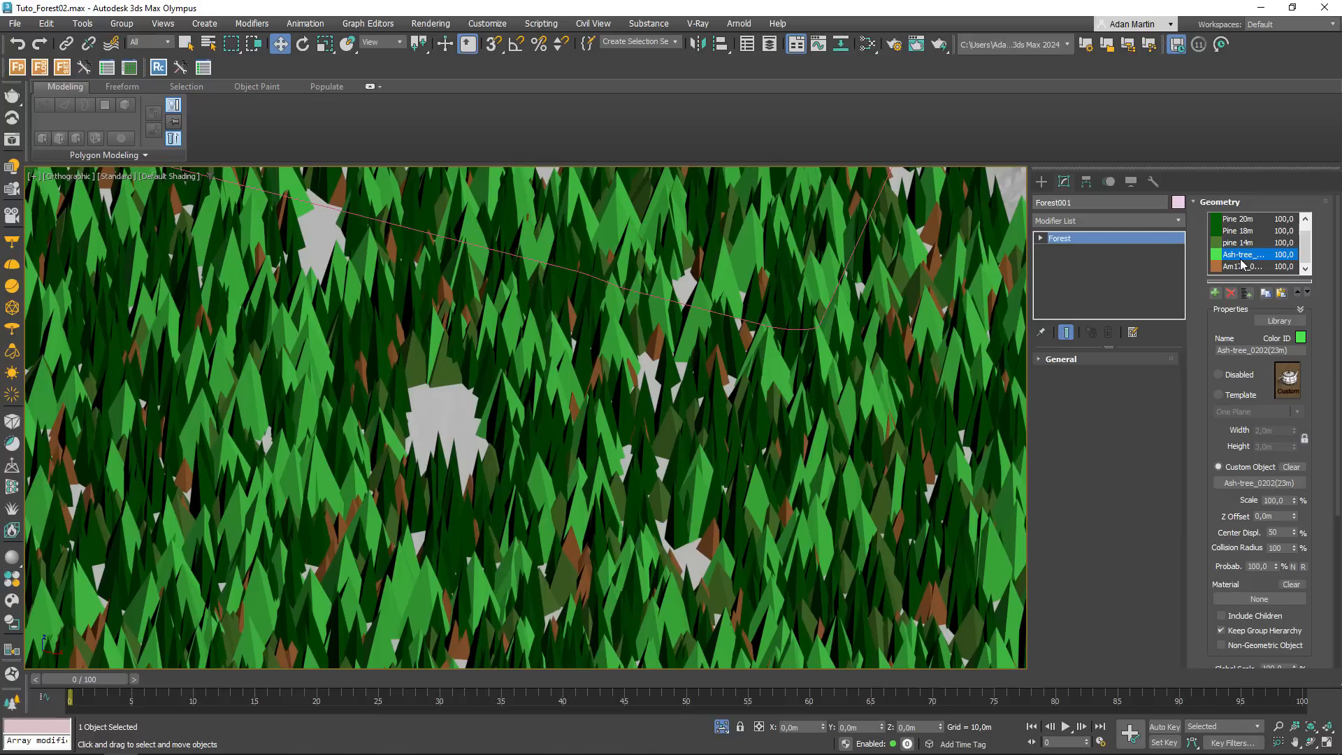
scroll(741, 316, "down", 5)
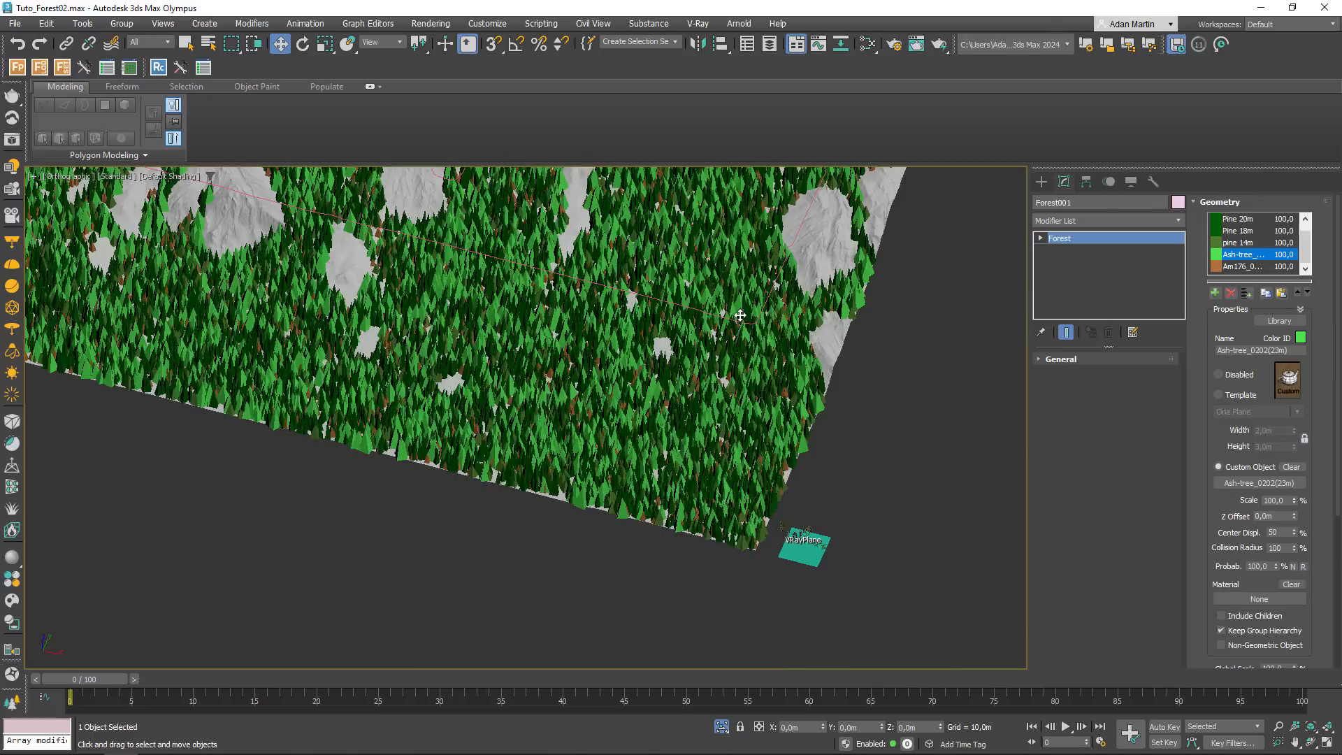
middle_click_drag(650, 396, 729, 538)
scroll(786, 348, "up", 3)
scroll(733, 377, "up", 3)
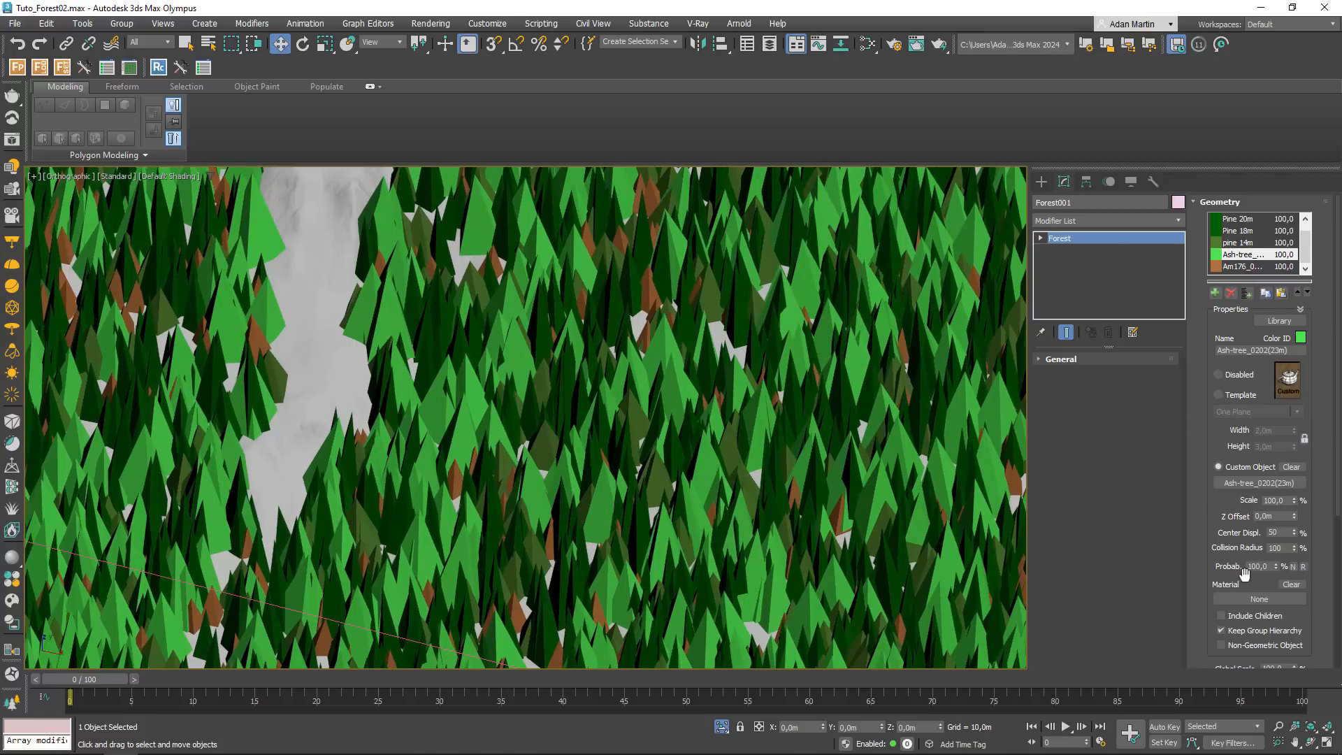
- Reduce the probability of Ash-tree_0202(23m) to 25%, 20% and finally 15%
double_click(1270, 566)
type("25")
key("Return")
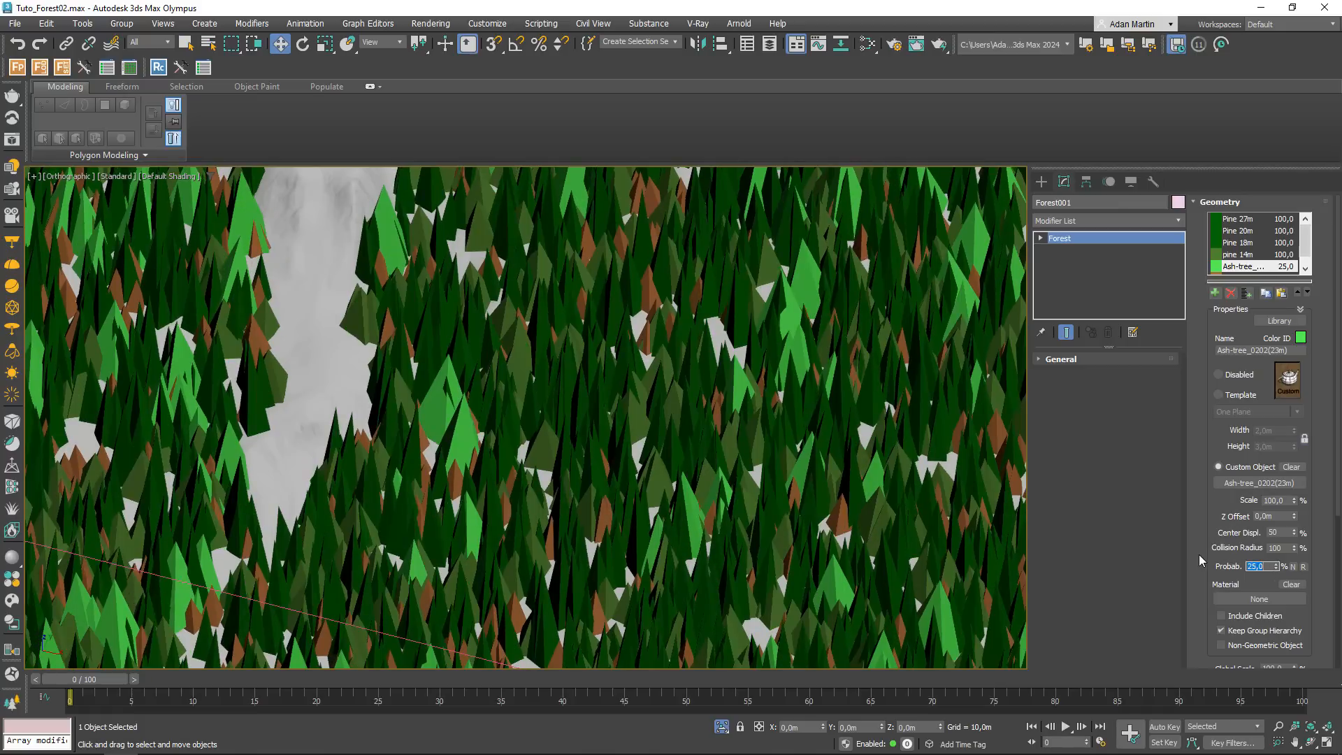
scroll(863, 338, "down", 5)
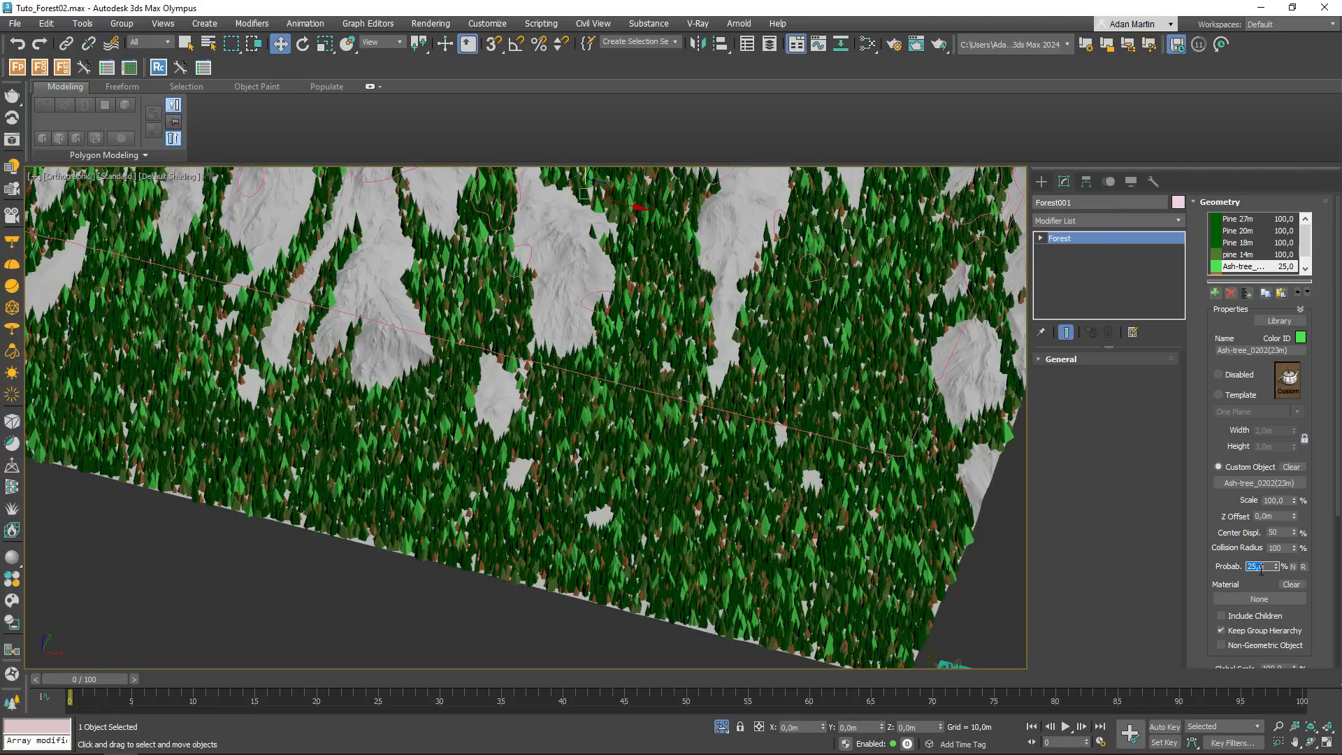
key("Return")
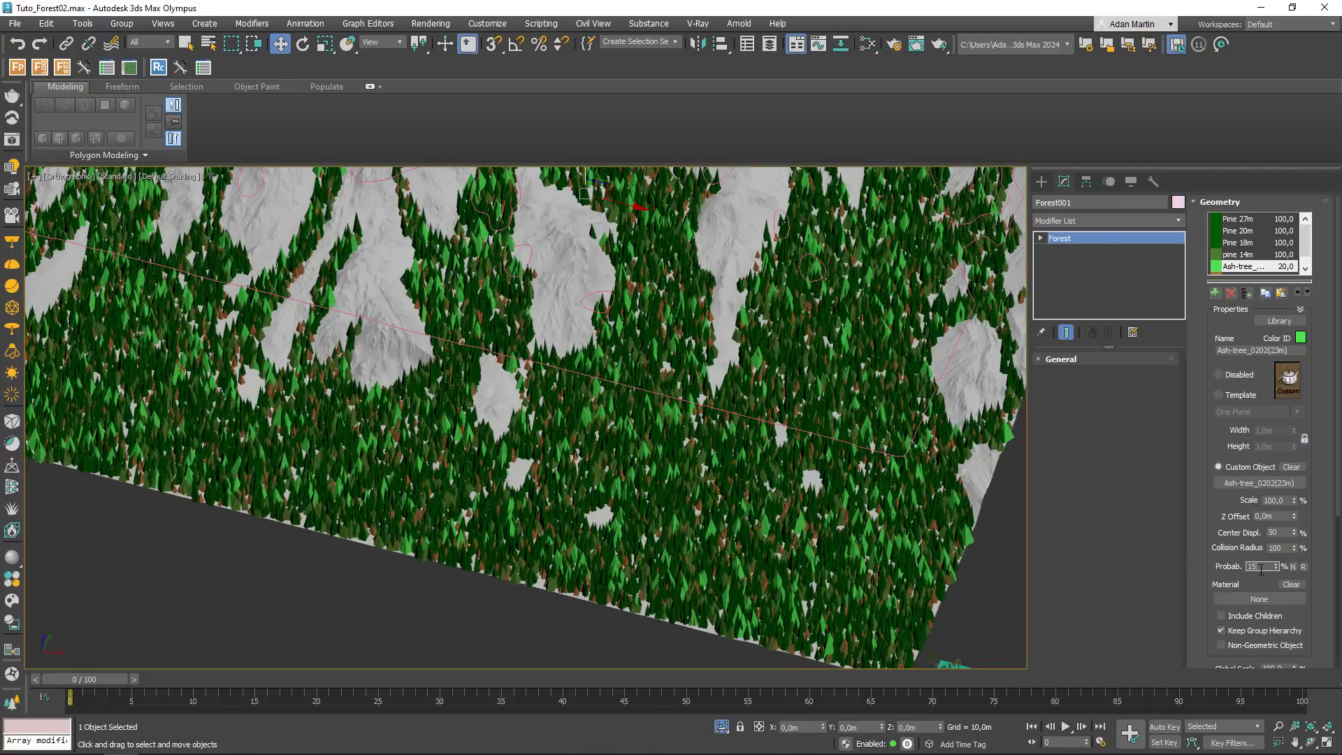
key("Return")
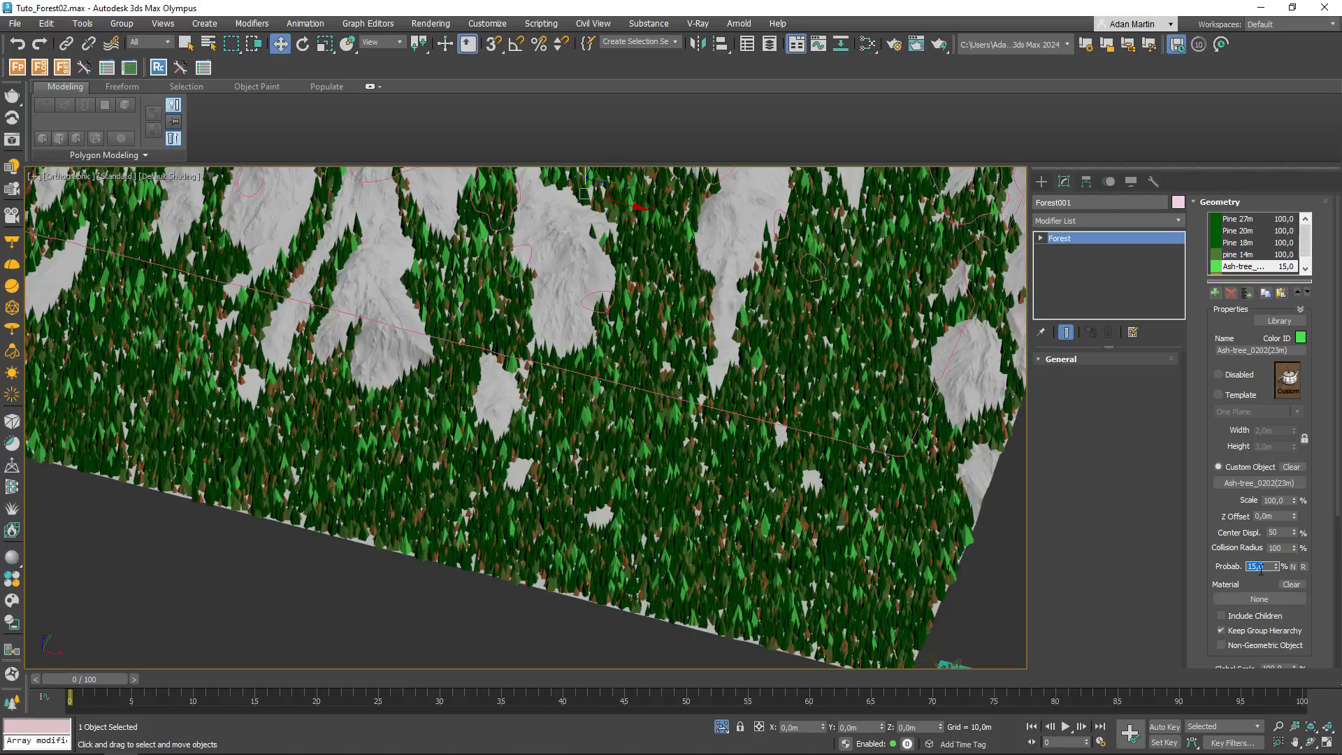
- Select the Am176_032_B entry and adjust its probability through 5% and 8% to a final 10%
scroll(1258, 252, "down", 1)
left_click(1243, 266)
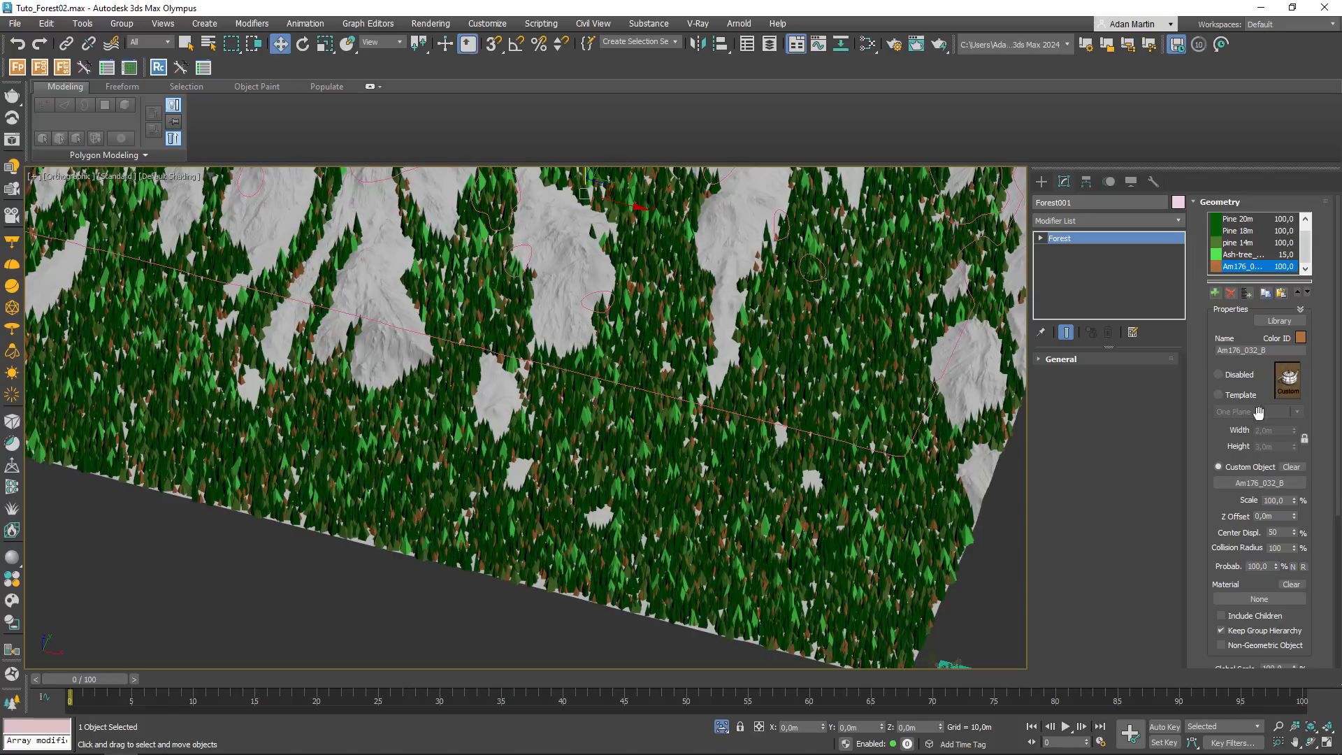
scroll(922, 477, "up", 4)
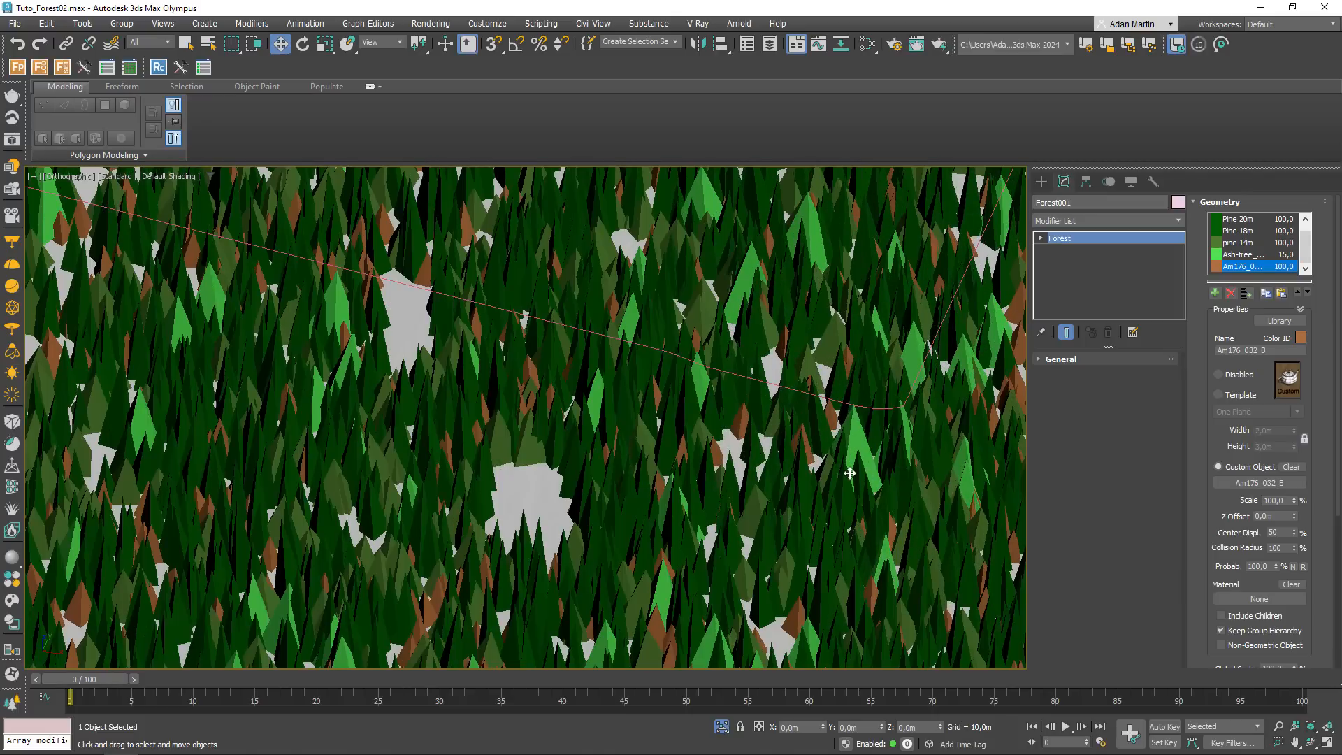
scroll(850, 455, "down", 3)
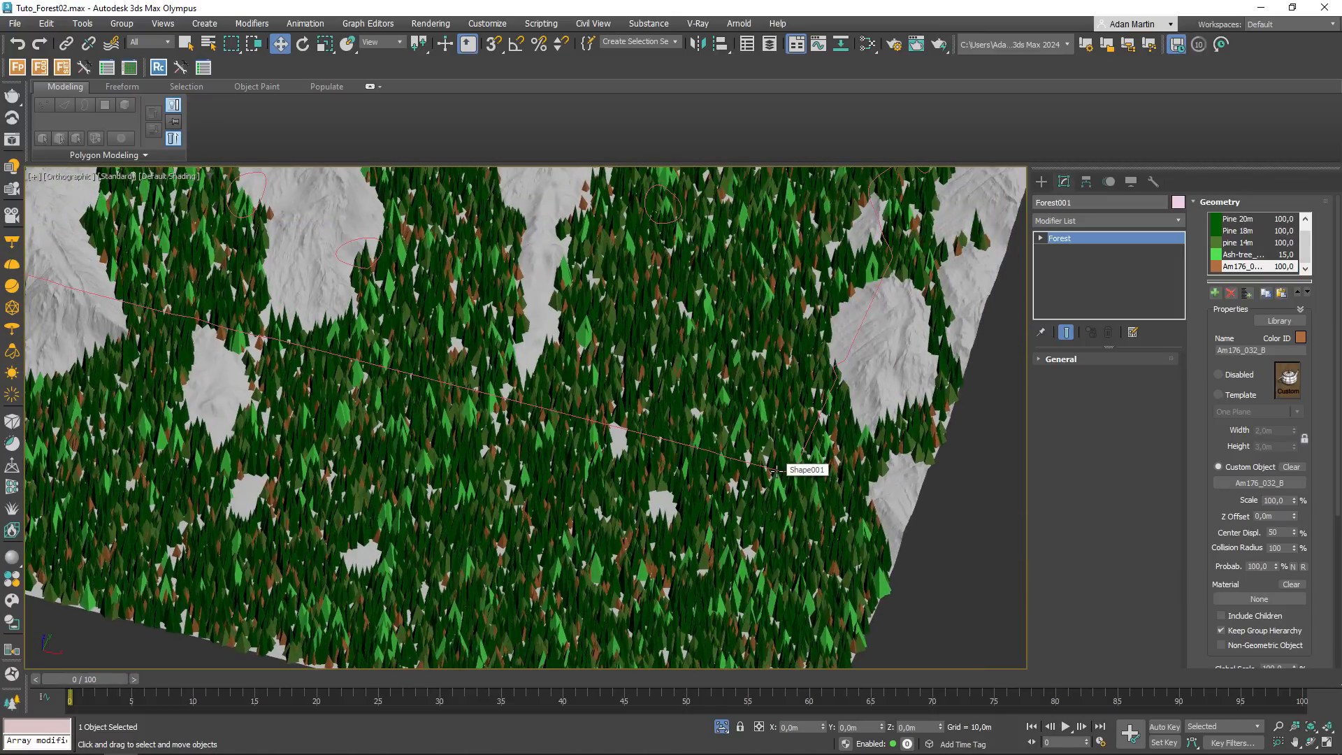
left_click(1269, 567)
key("Return")
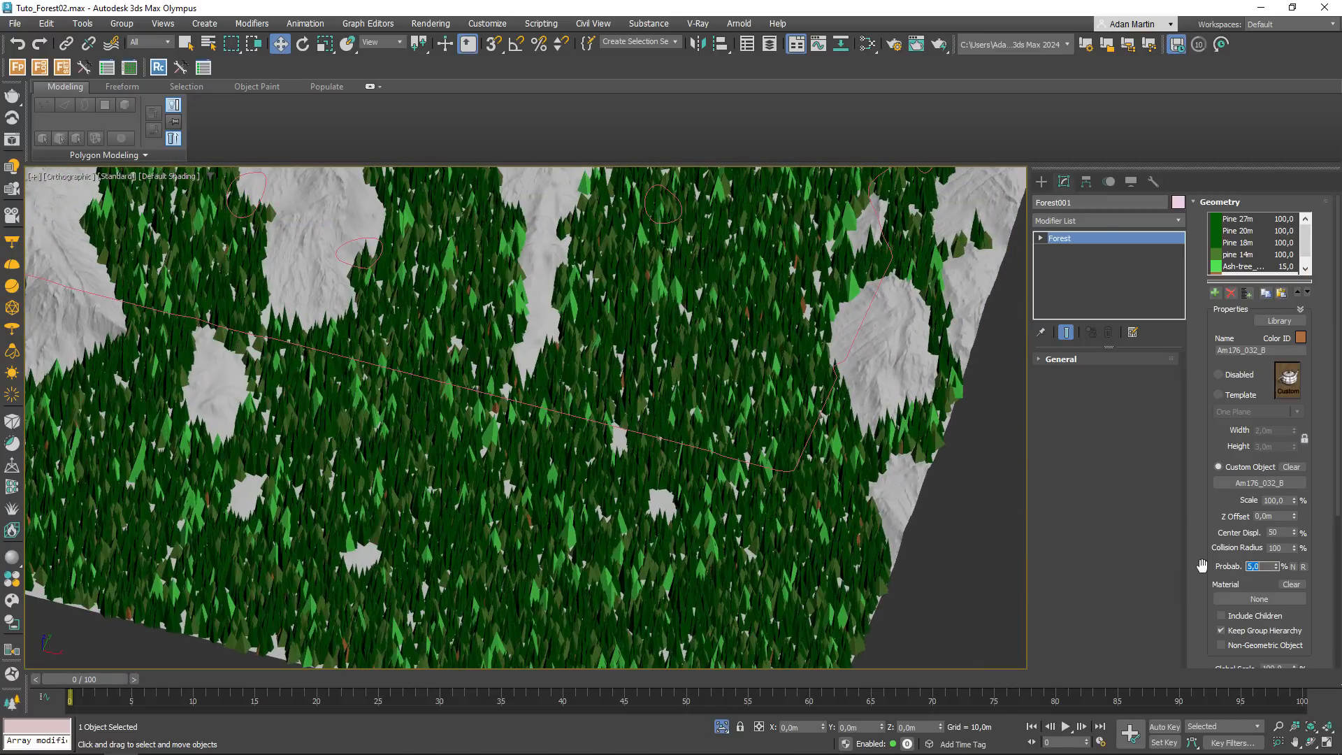
type("1")
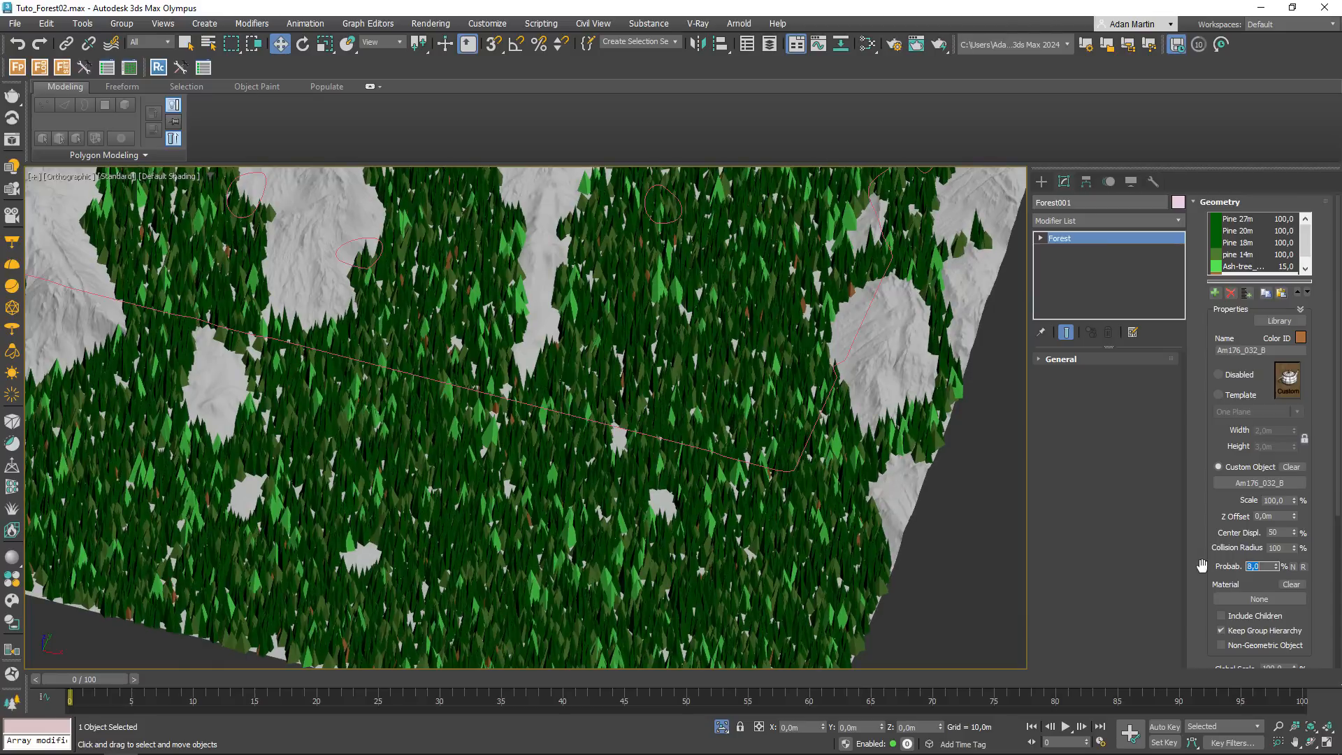
type("0")
key("Return")
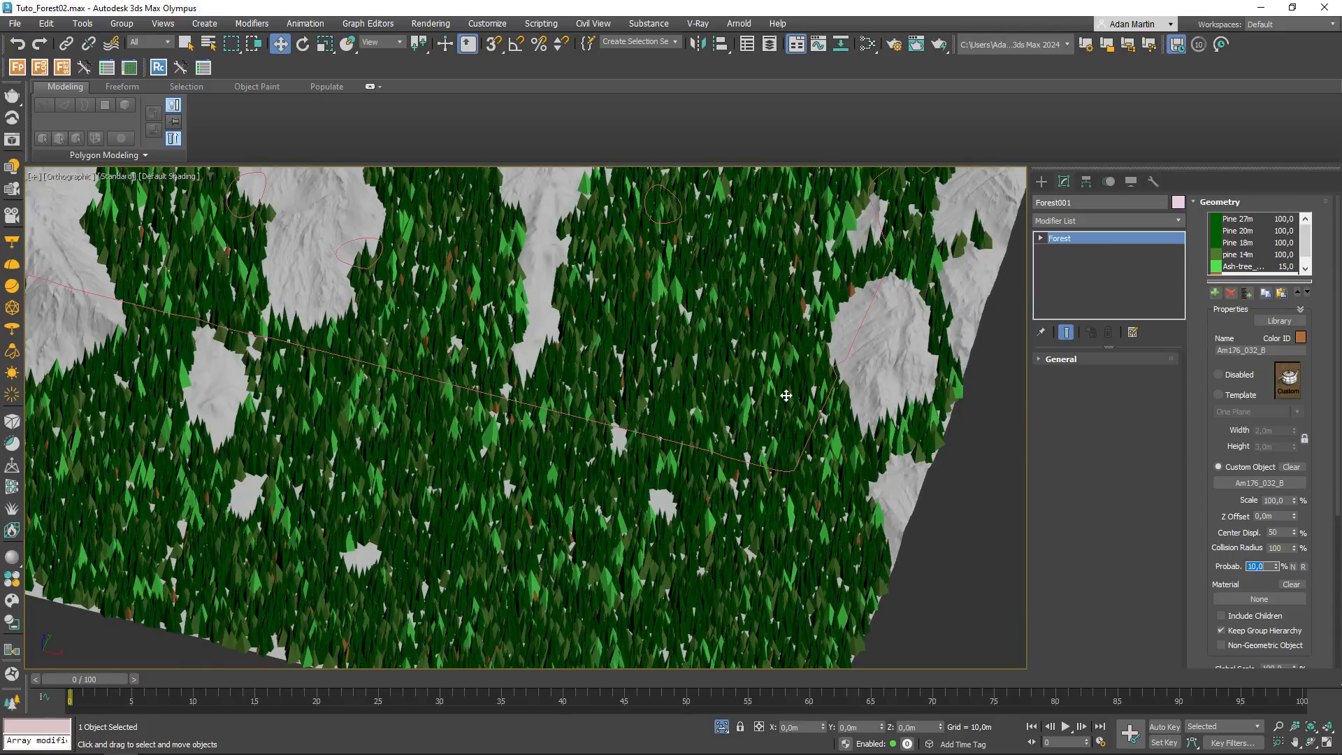
- Compare the source tree sizes beside the VRayPlane and enlarge the Am176_032_B scale to 150%, finally 175%
scroll(786, 499, "down", 5)
scroll(745, 483, "up", 5)
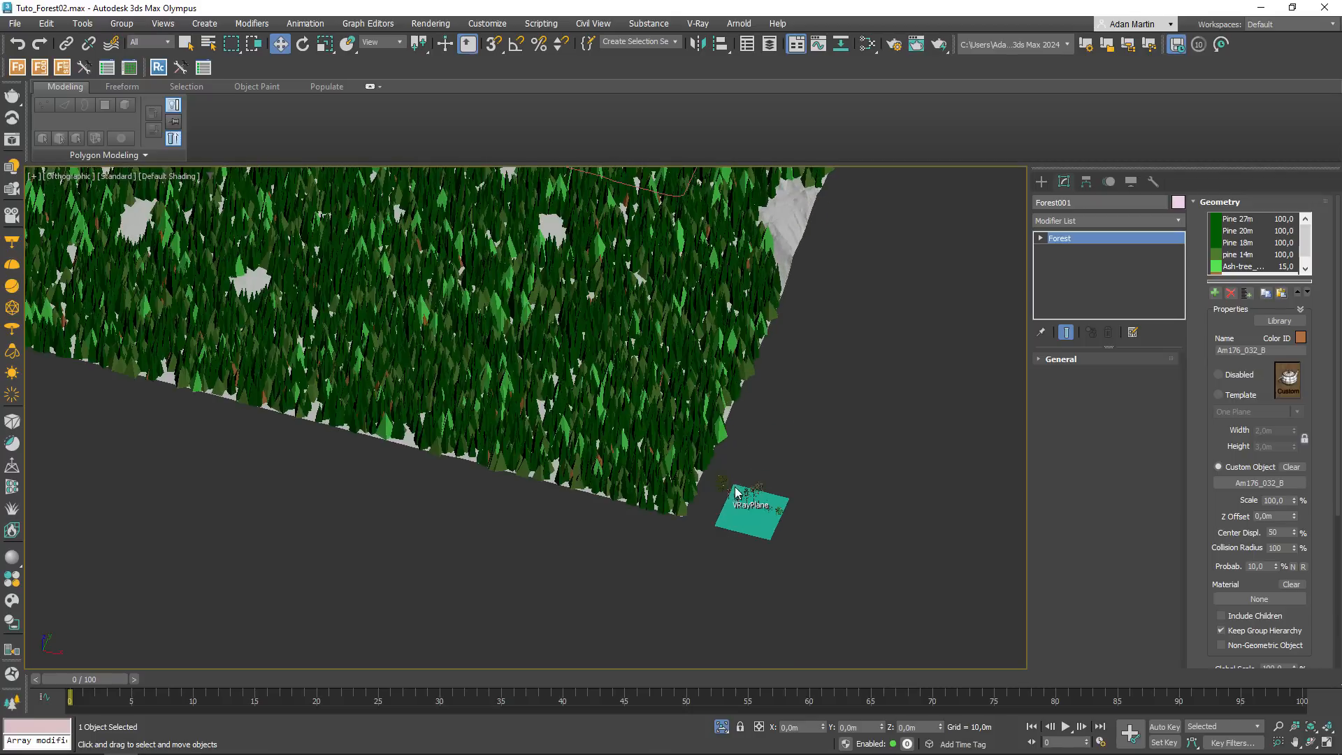
scroll(727, 498, "up", 2)
scroll(731, 487, "up", 6)
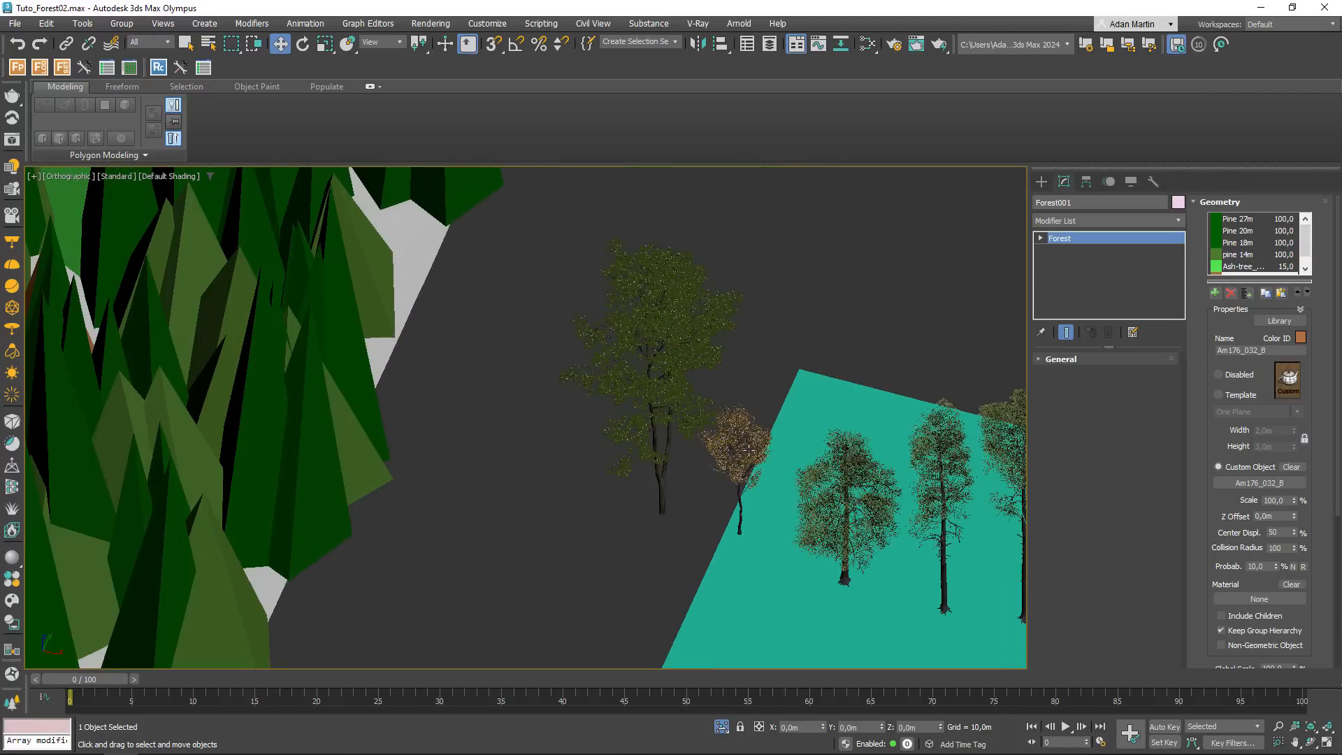
scroll(492, 389, "down", 10)
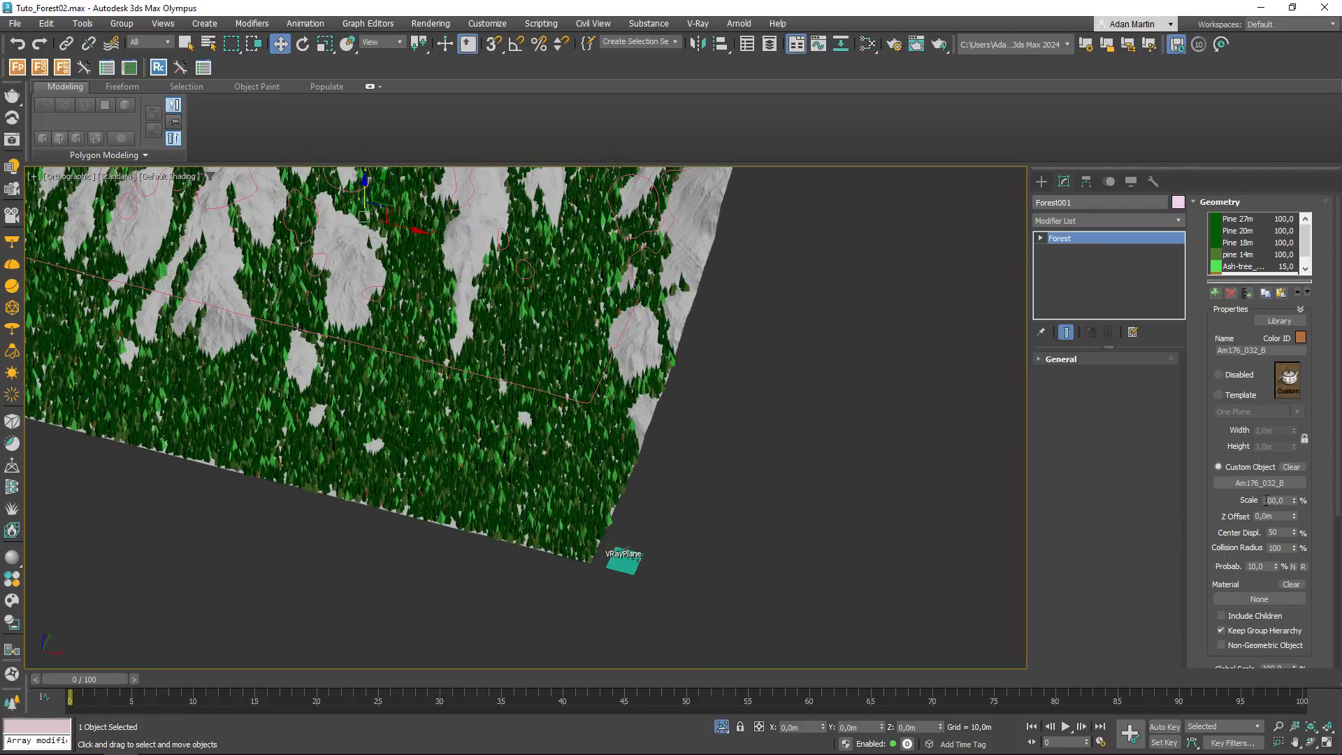
left_click_drag(1288, 498, 1254, 496)
type("150")
key("Return")
scroll(447, 476, "up", 3)
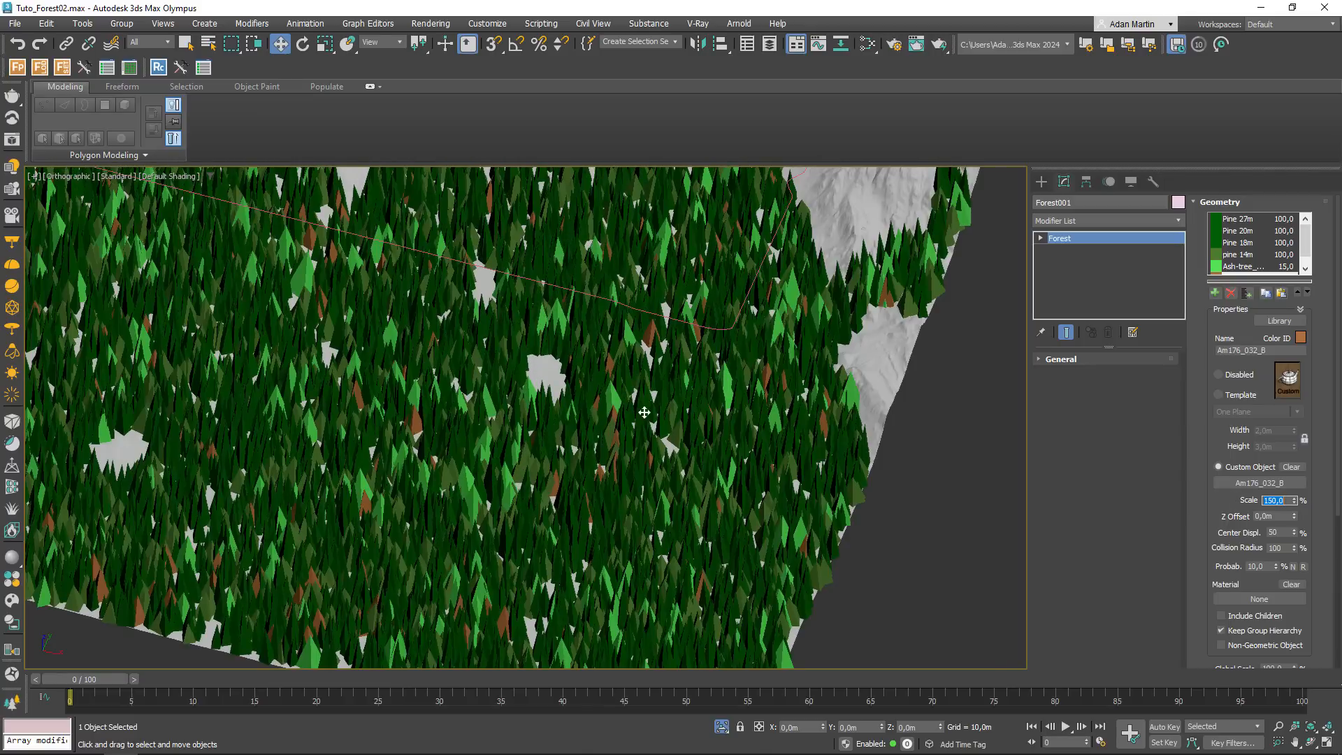
type("175")
key("Return")
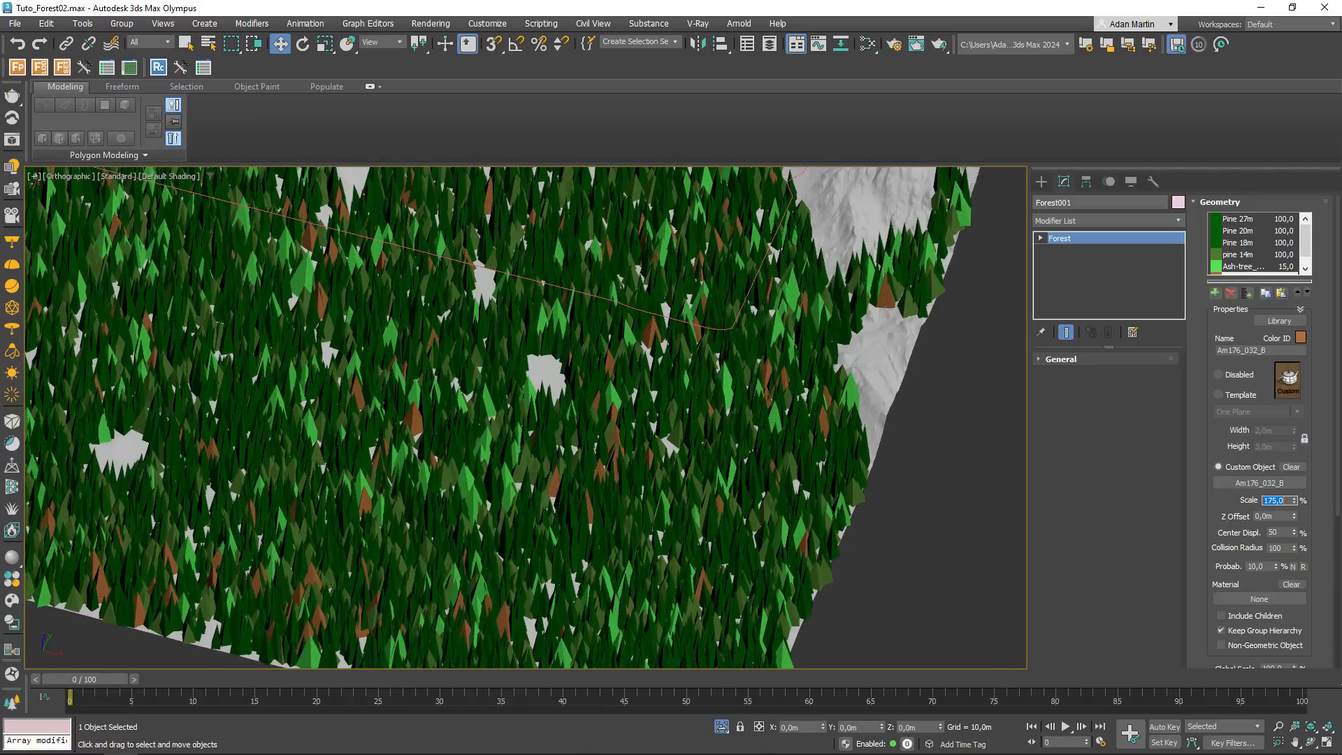
- Lower the probability of Am176_032_B to 5%
scroll(611, 356, "down", 5)
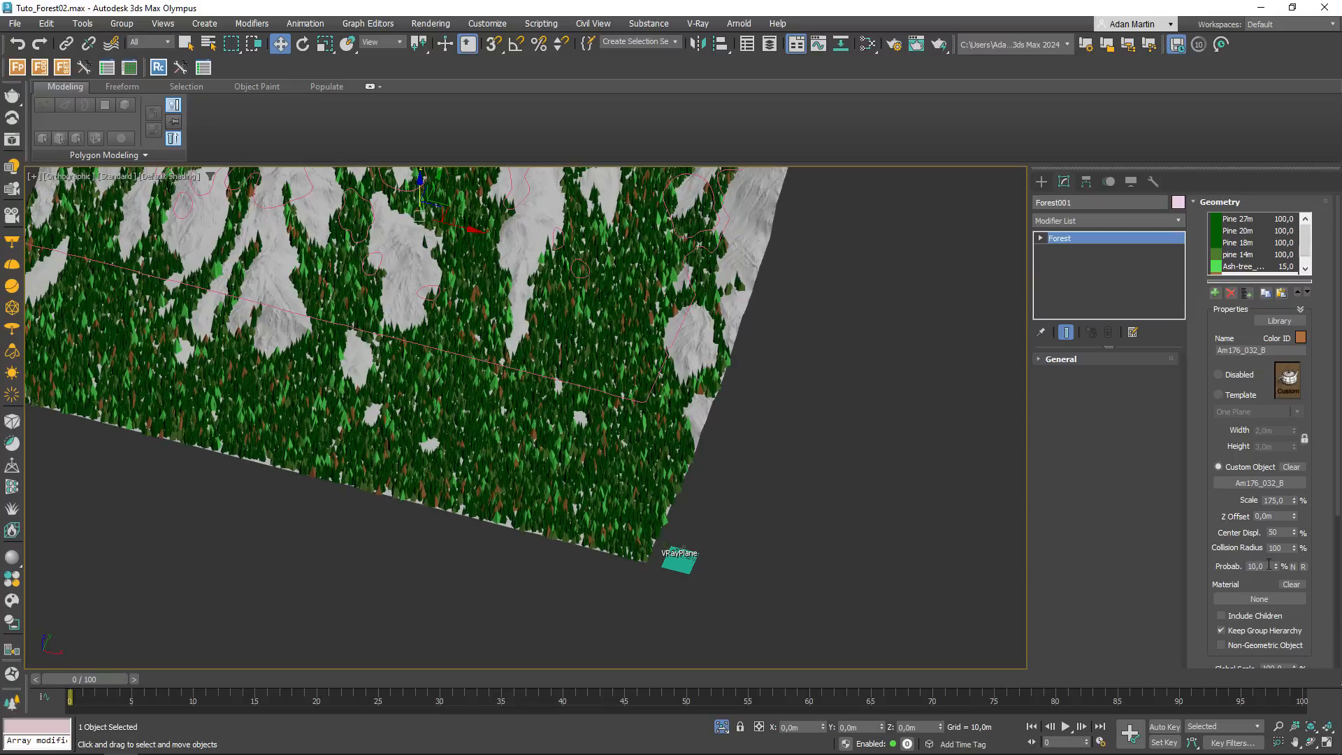
left_click(1269, 565)
type("5")
key("Return")
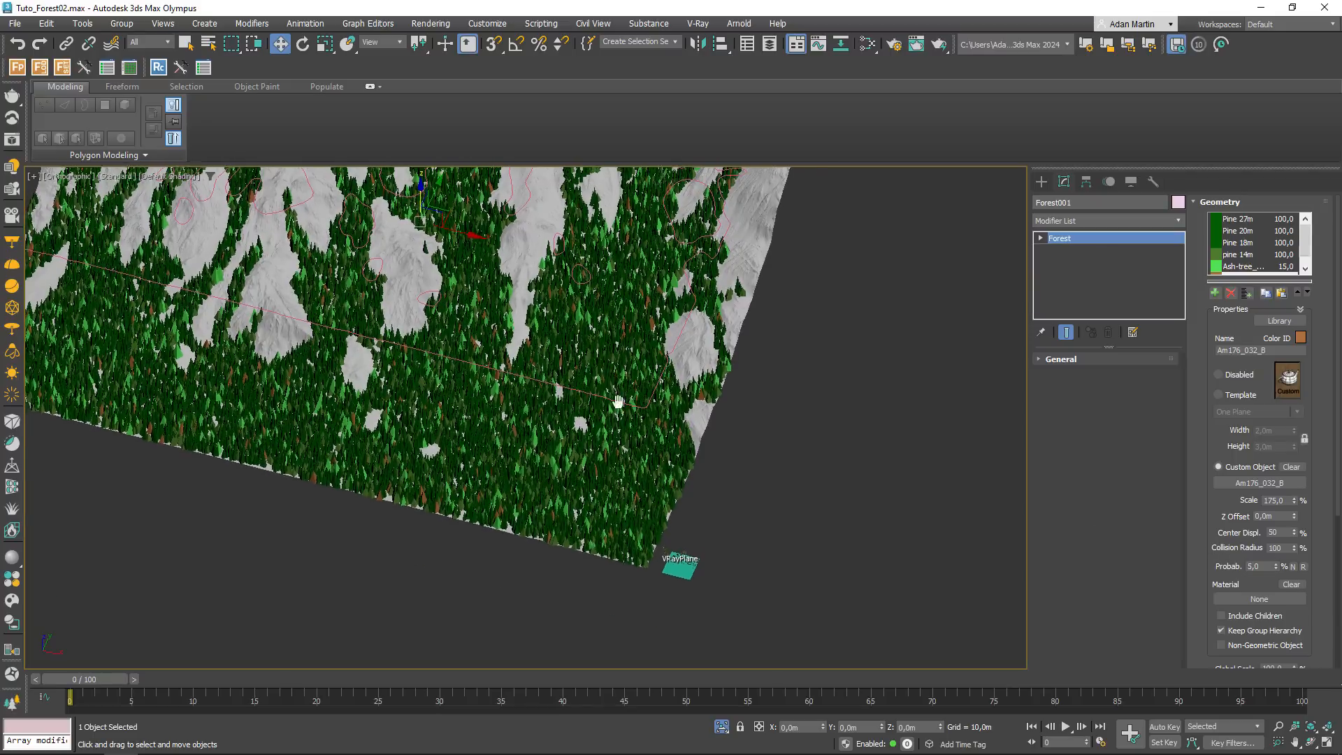
- Examine the mixed forest over the whole terrain and up close, switching the viewport to a perspective view
scroll(631, 420, "up", 8)
scroll(631, 420, "down", 12)
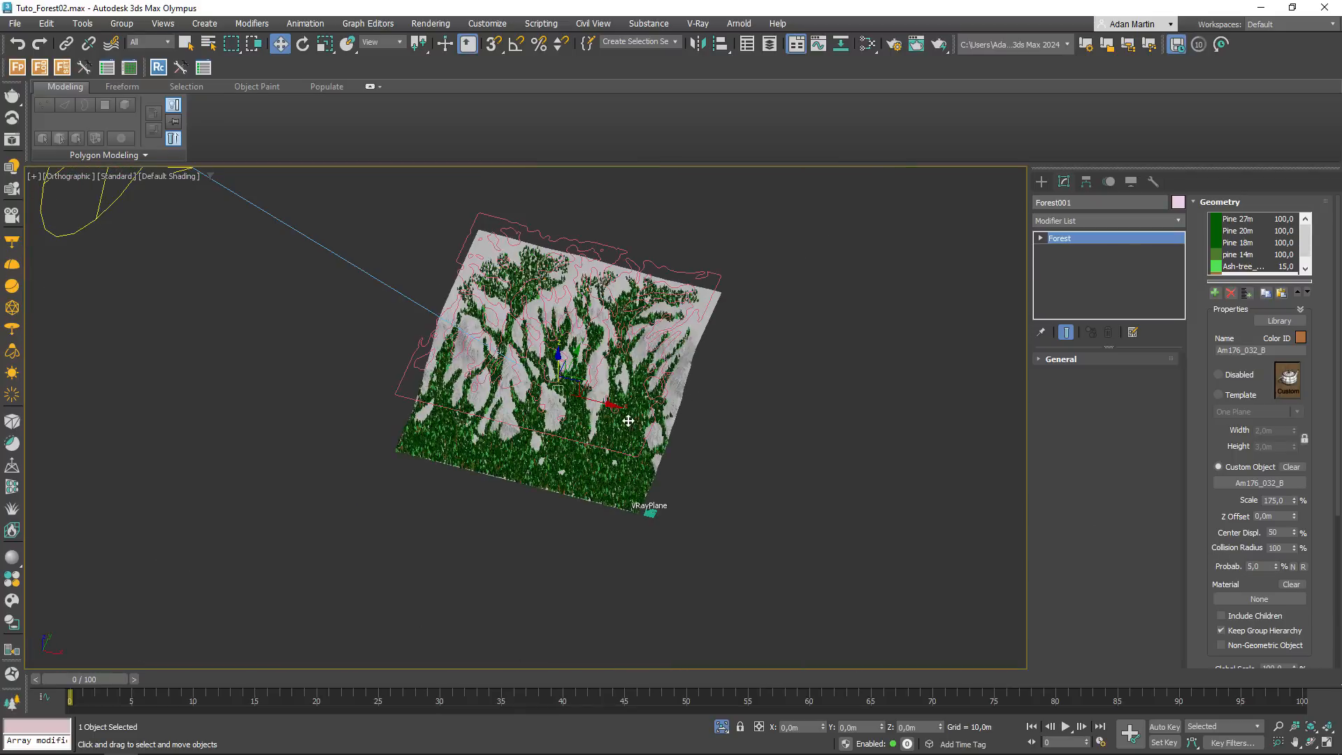
scroll(590, 389, "up", 2)
middle_click_drag(534, 441, 680, 396)
scroll(600, 418, "up", 6)
scroll(600, 418, "down", 5)
scroll(625, 415, "down", 2)
key("p")
scroll(613, 434, "up", 4)
scroll(680, 396, "up", 3)
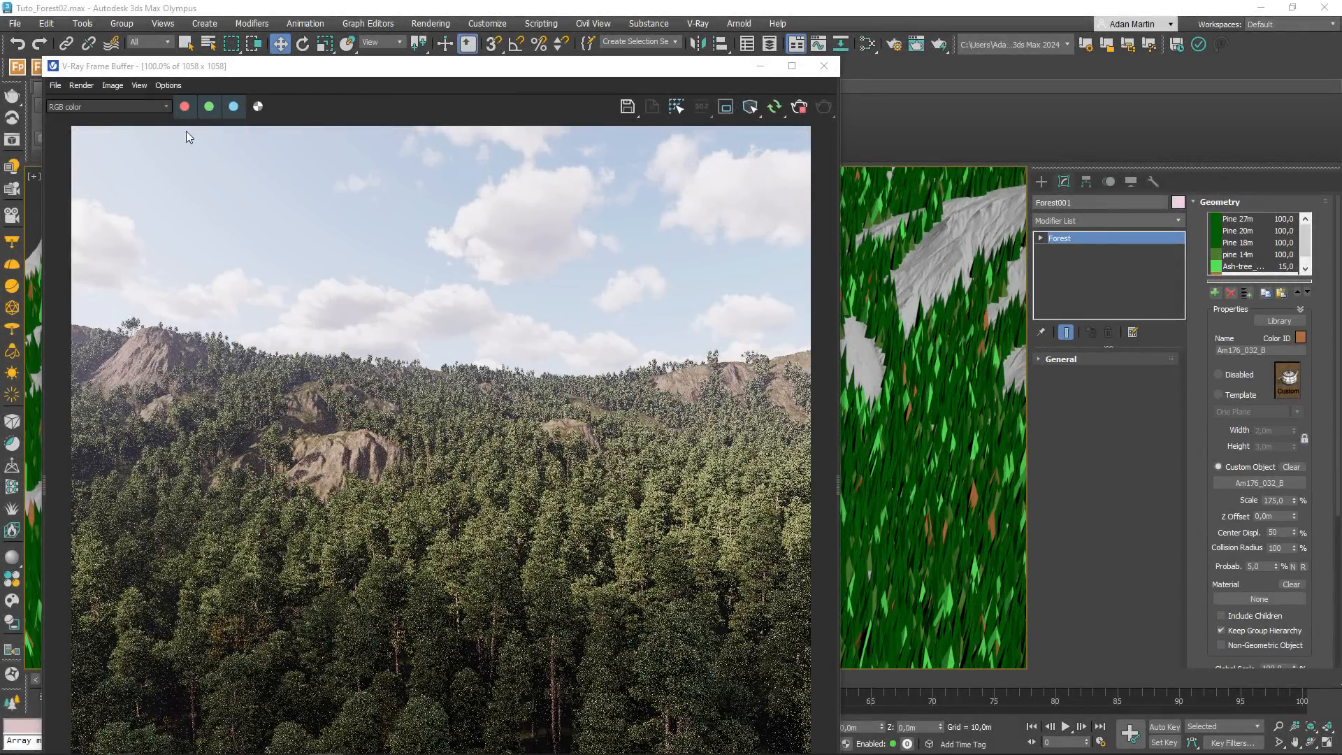
- Show the VRayRawDiffuseFilter element of the forest render, move the frame buffer clear of the terrain, and select the terrain mesh
left_click(128, 107)
left_click(100, 144)
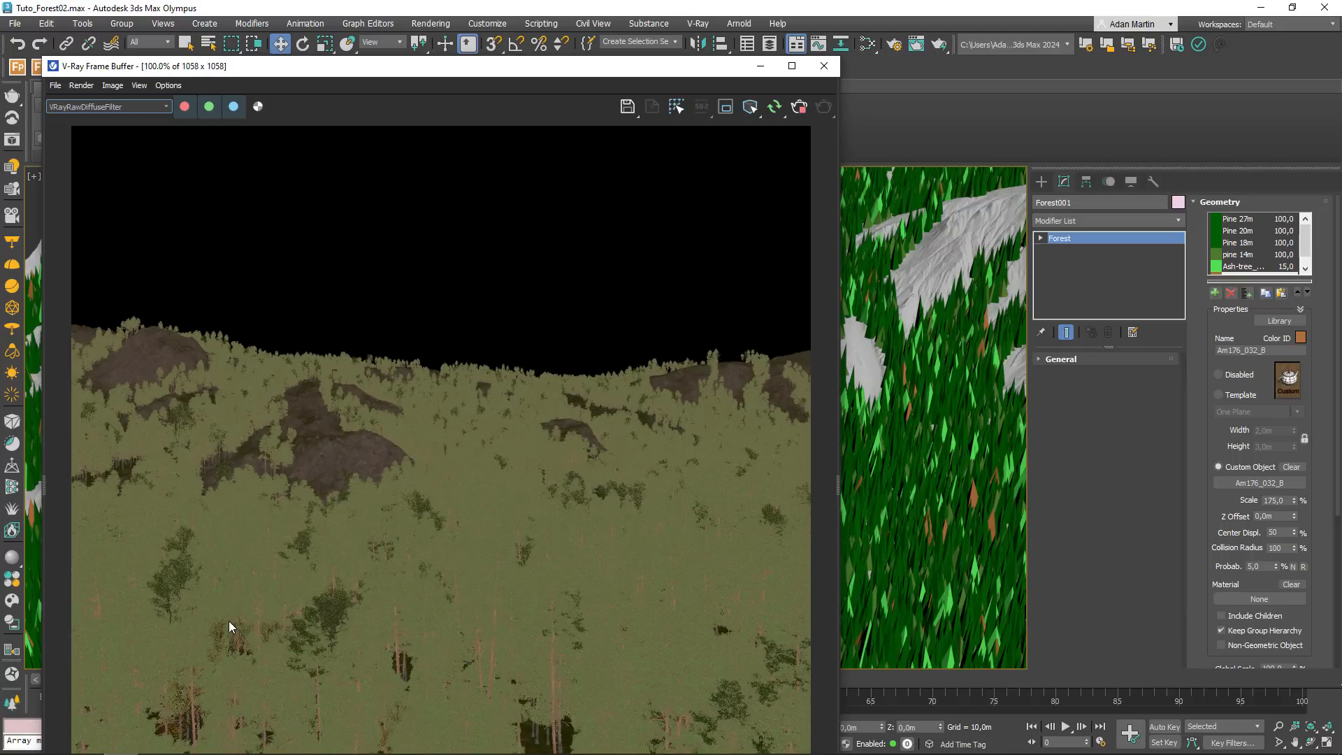
left_click(952, 454)
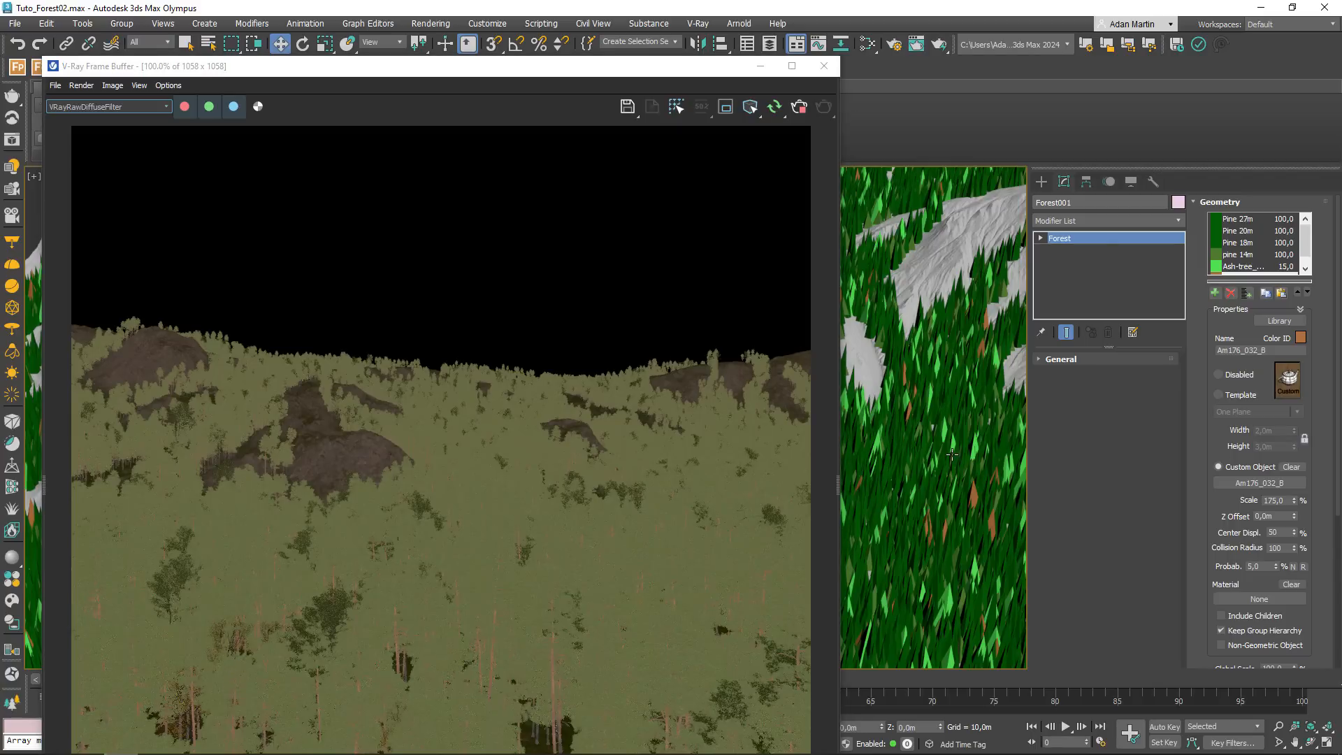
left_click_drag(679, 82, 912, 429)
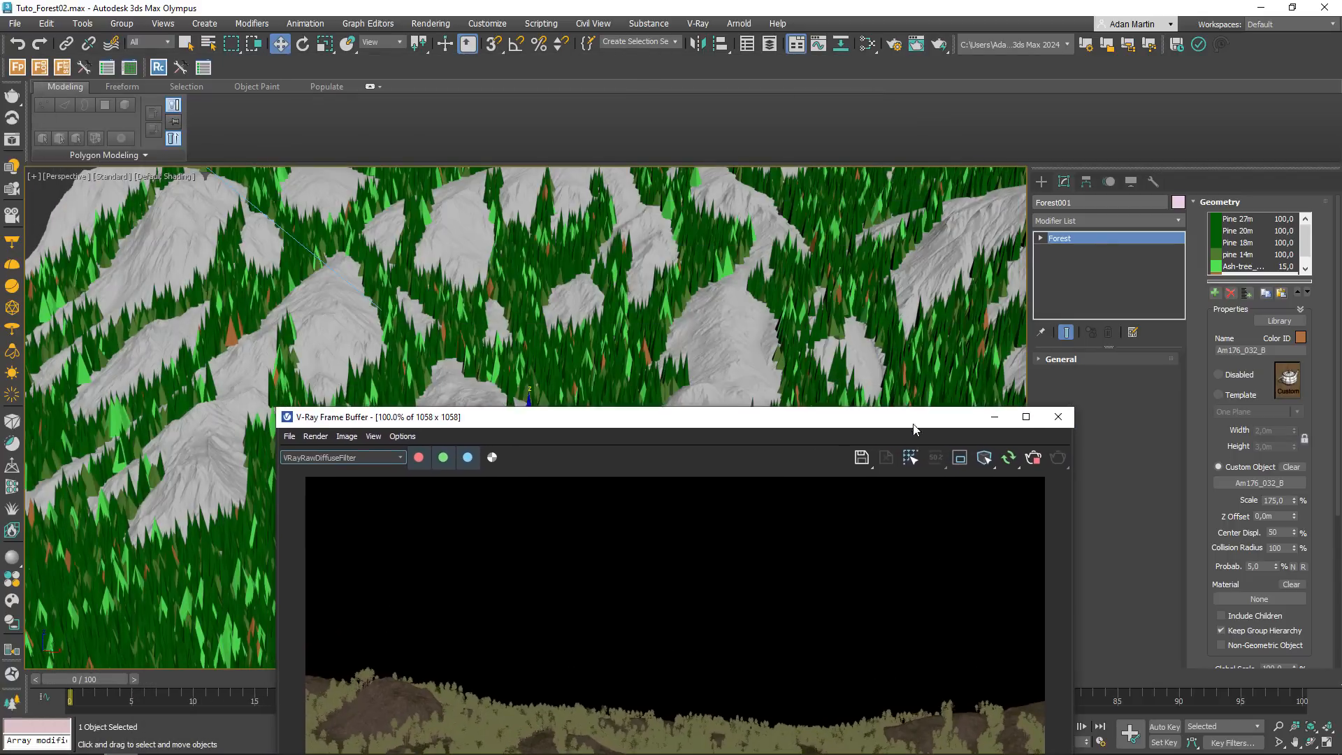
left_click(860, 367)
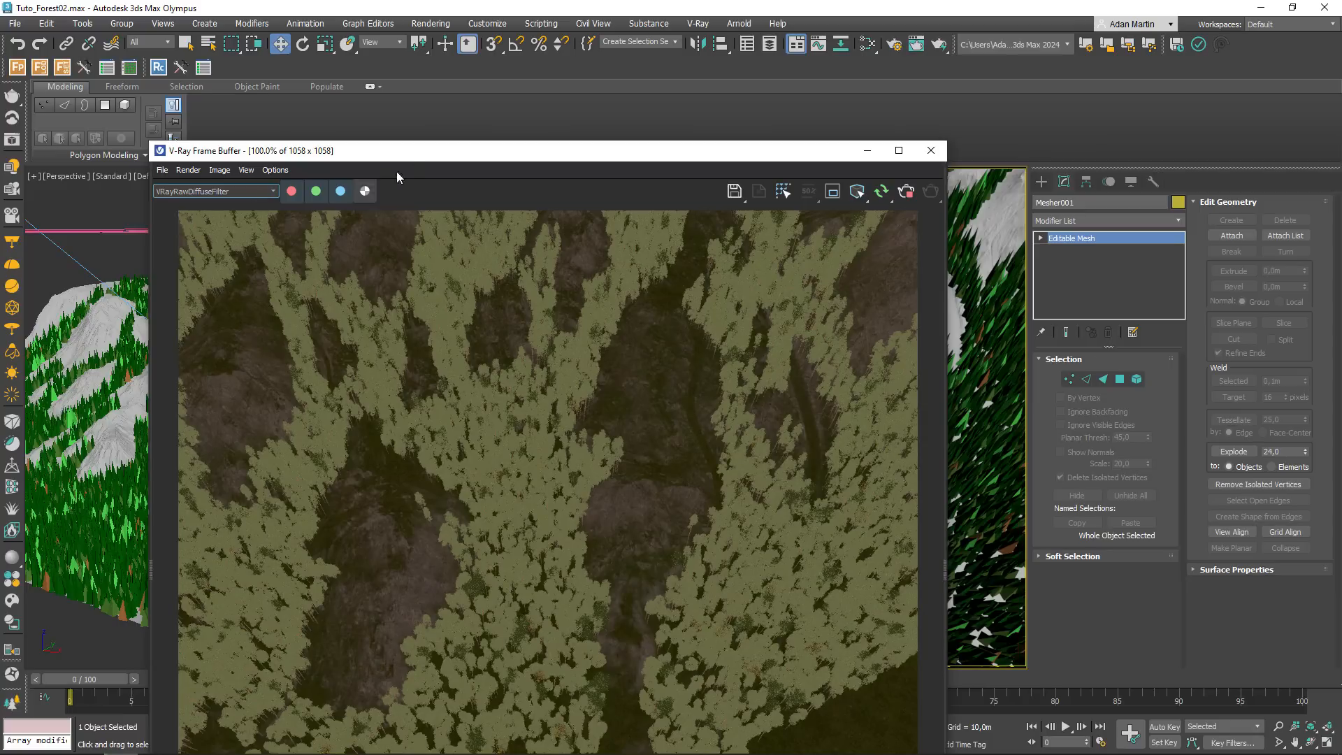
- Compare the forest seen from above in the RGB color and VRayRawDiffuseFilter render elements
left_click_drag(396, 151, 379, 91)
left_click(153, 130)
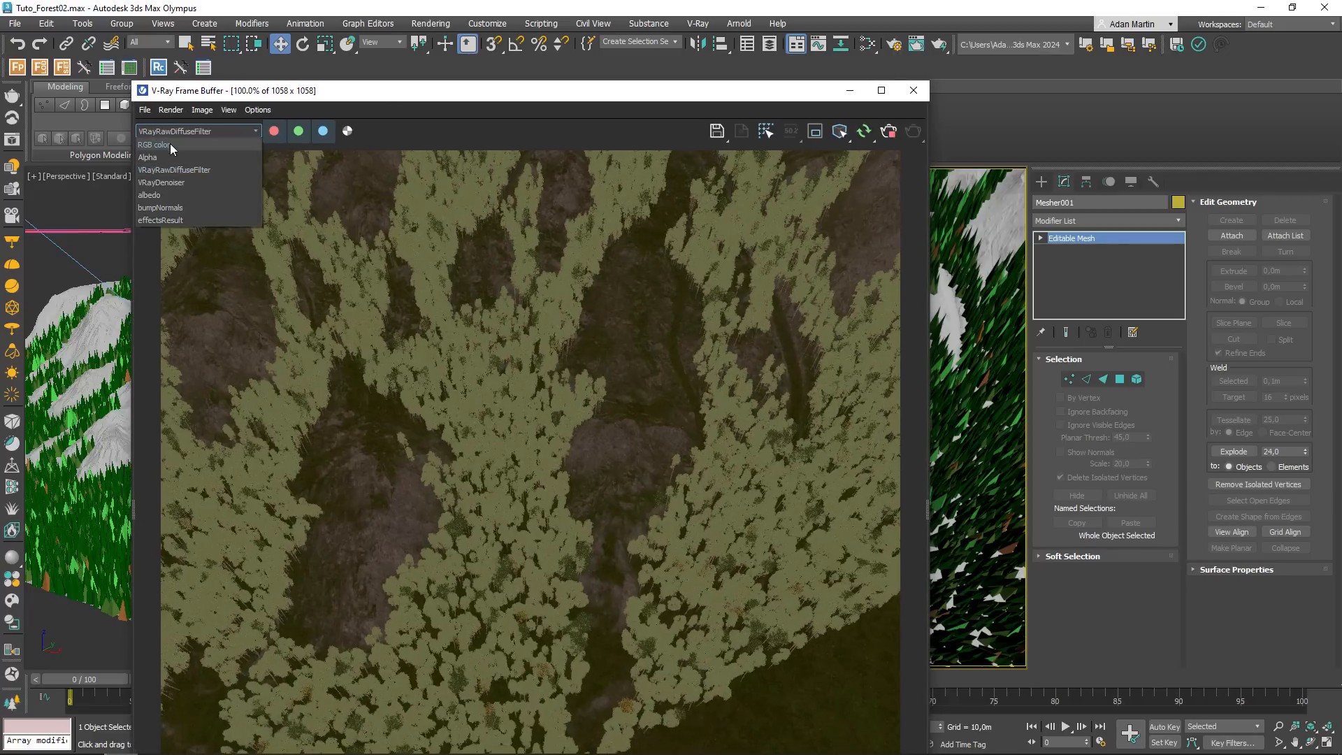
left_click(170, 144)
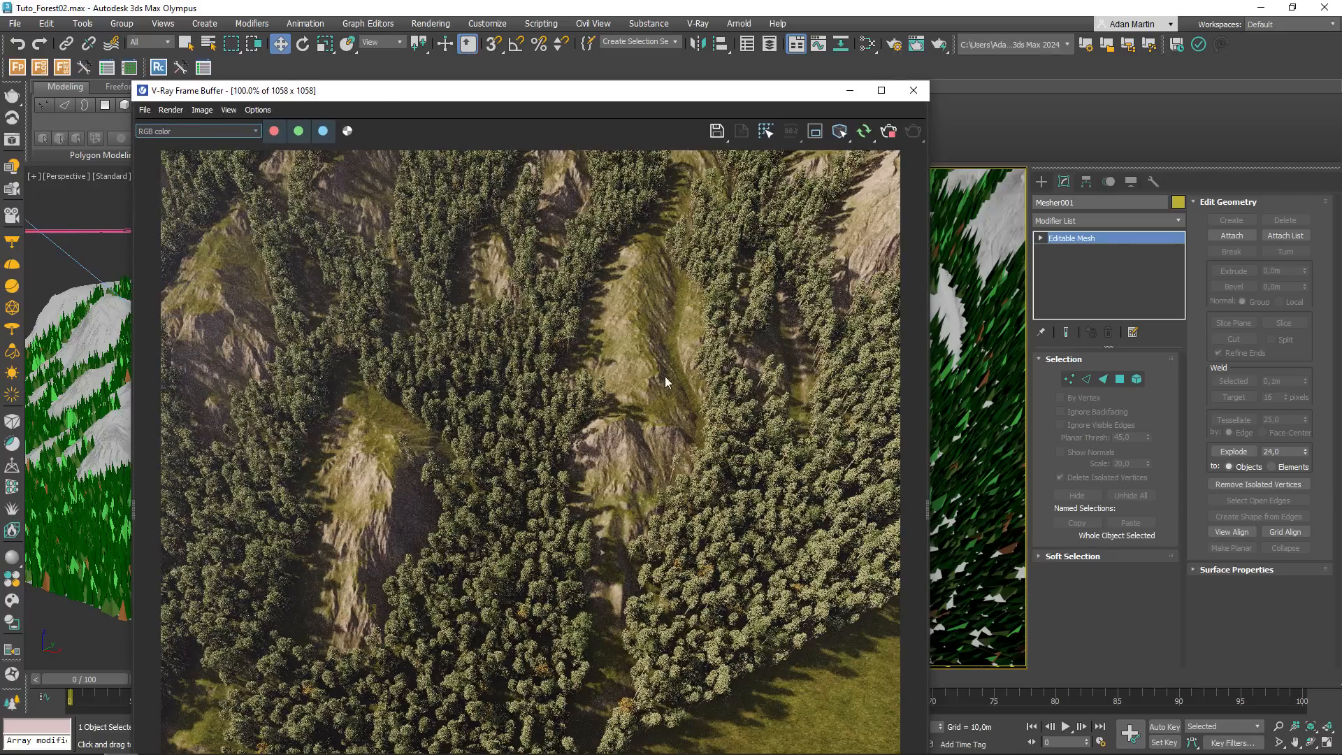
left_click(179, 133)
left_click(178, 169)
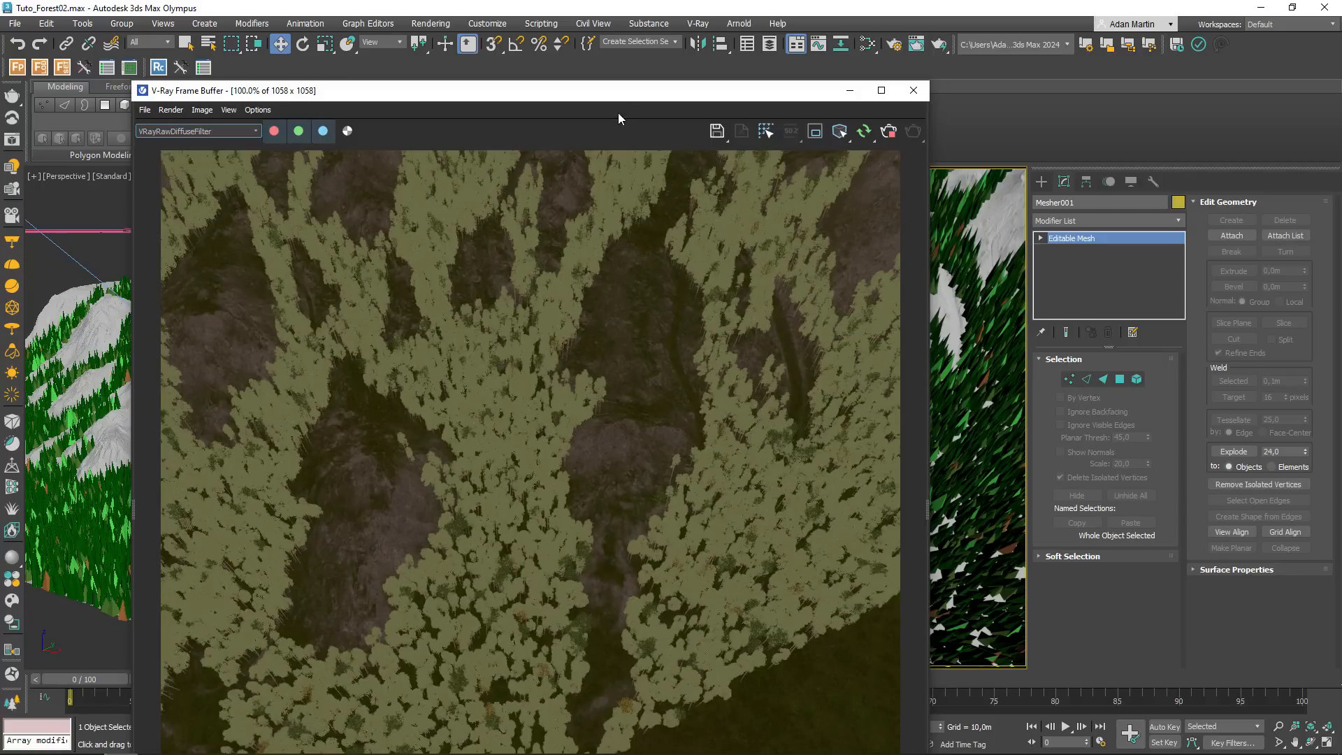
- Stop the interactive render and close the V-Ray frame buffer
left_click_drag(634, 96, 739, 89)
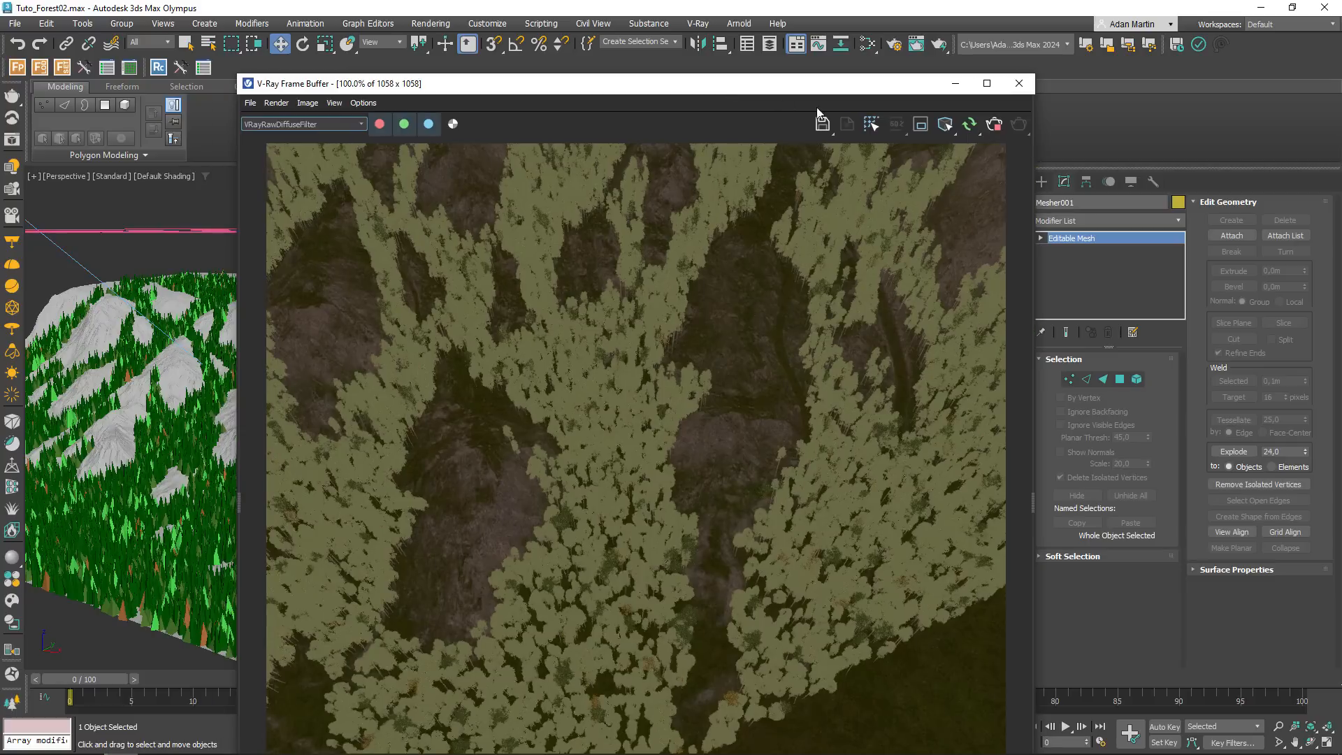
left_click(1001, 126)
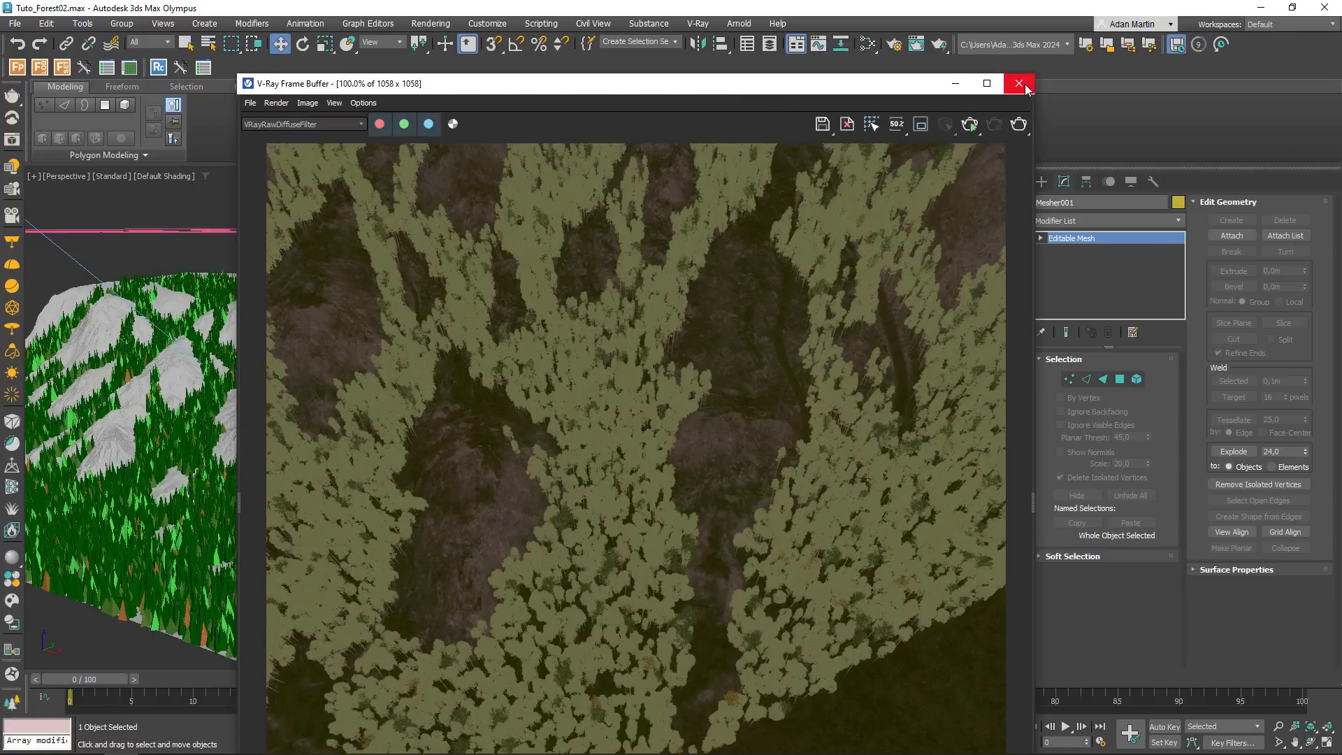
left_click(1019, 84)
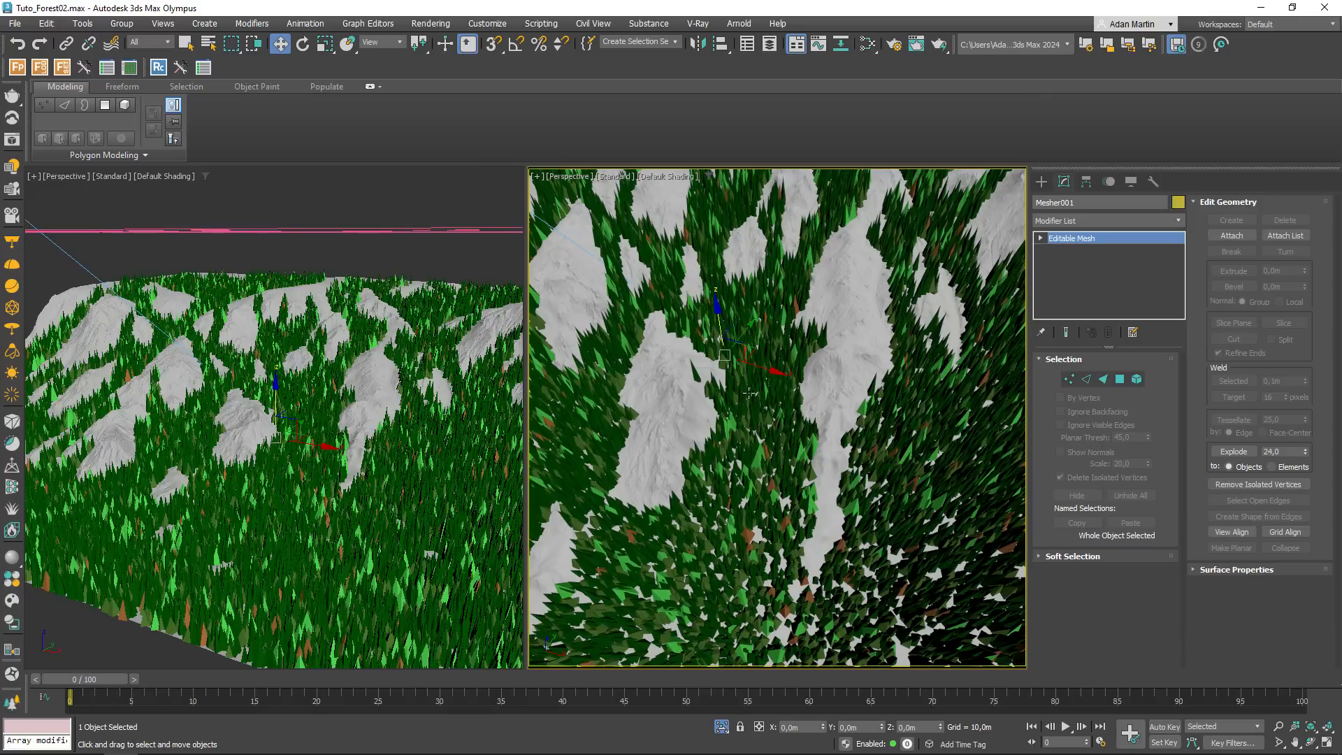
- Open the material graph, find the tree materials' Forest Color map fed by the Mix map, and display its parameters
key("m")
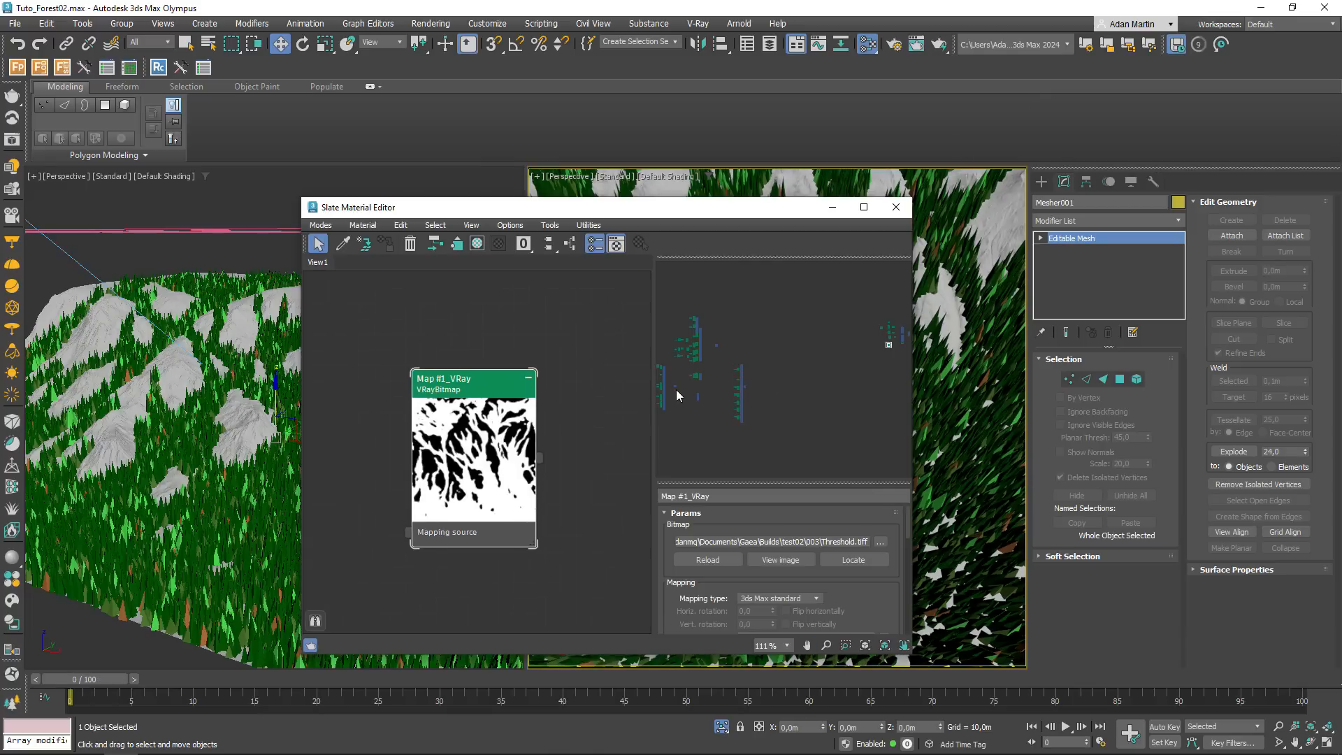
scroll(473, 399, "down", 5)
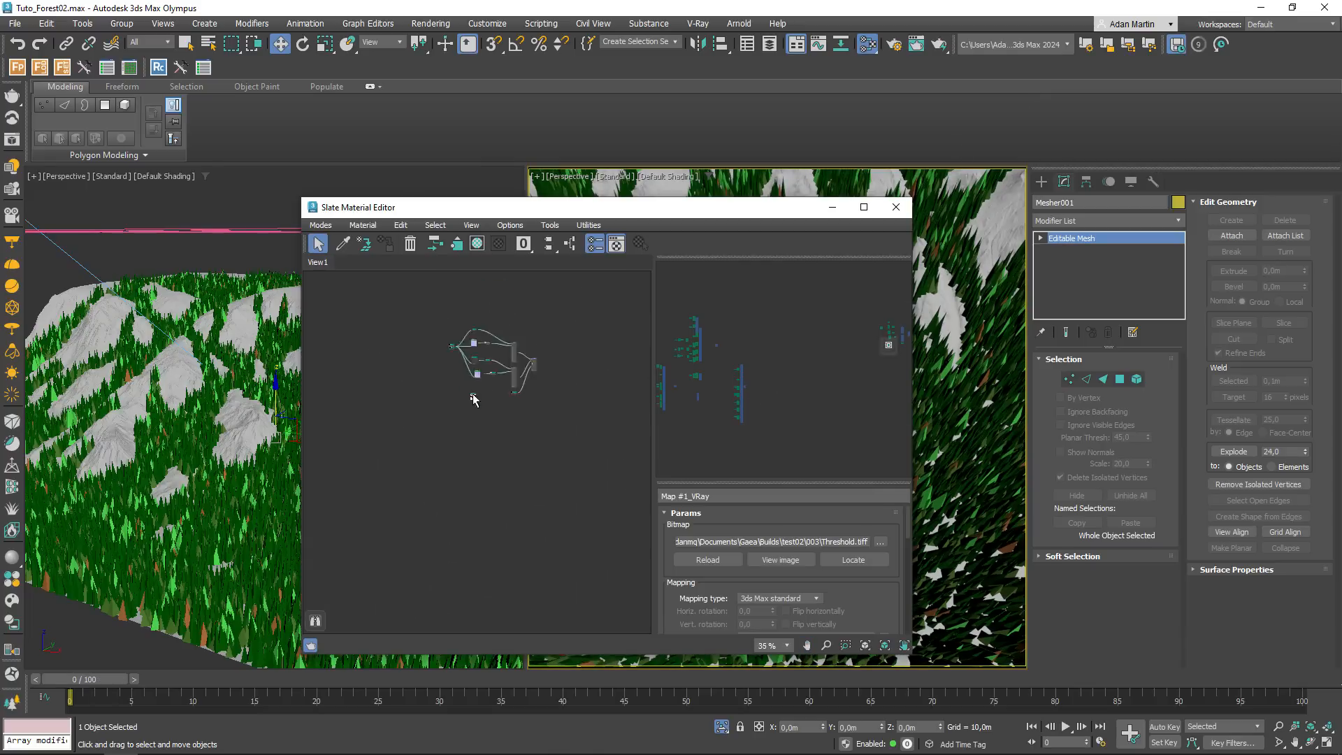
scroll(510, 401, "down", 5)
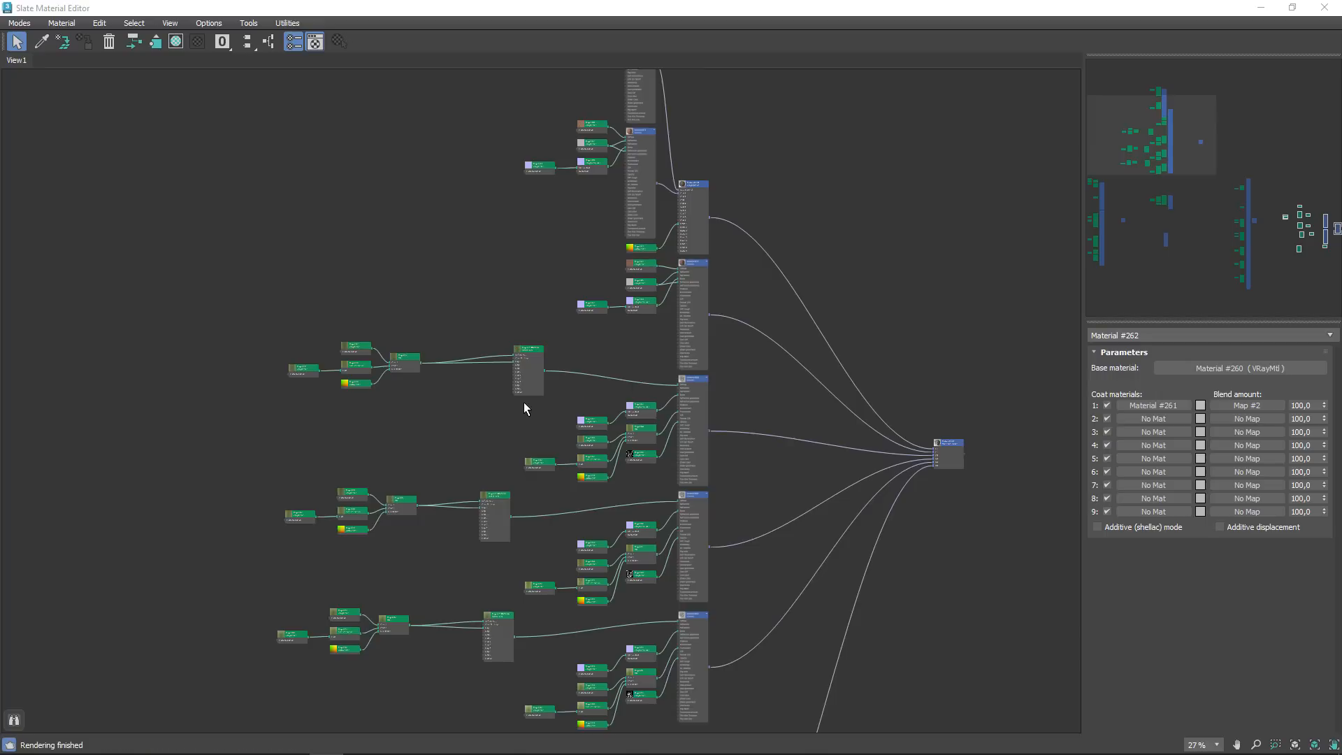
scroll(514, 388, "up", 5)
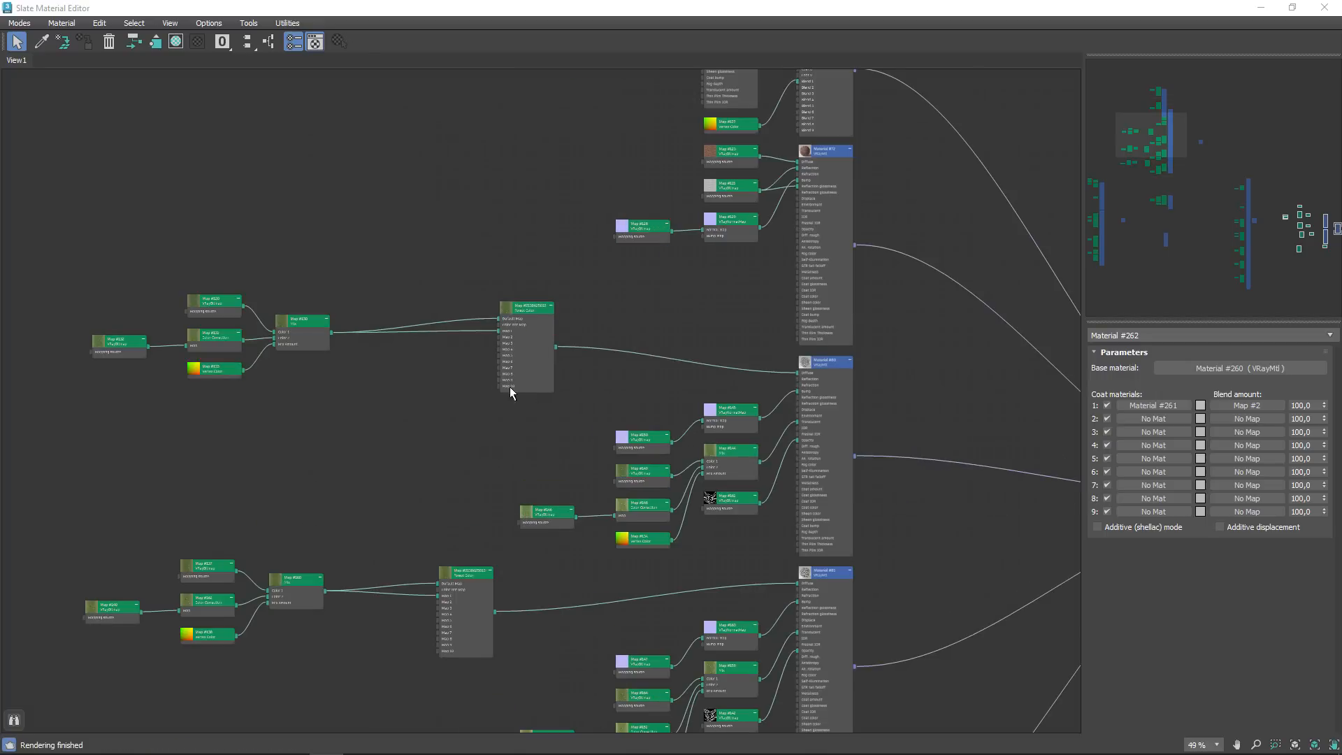
left_click_drag(355, 431, 5, 205)
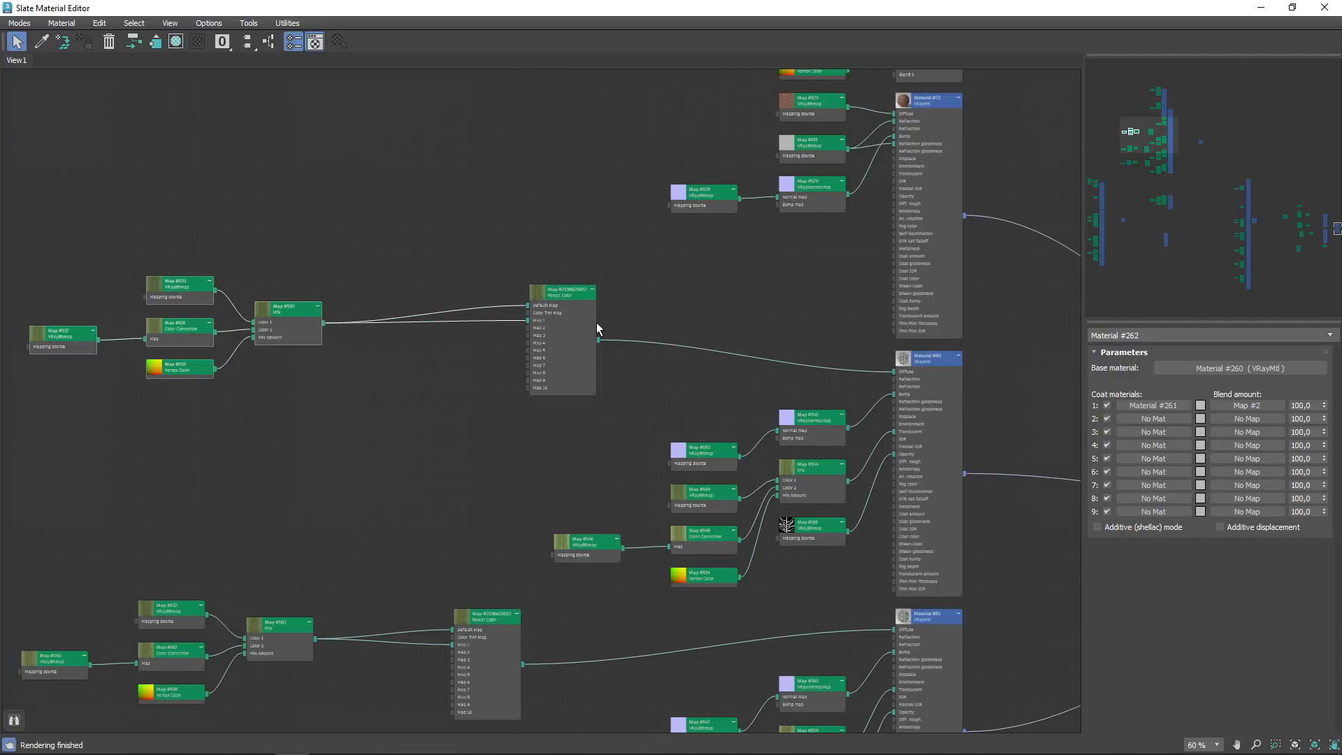
left_click_drag(573, 291, 565, 283)
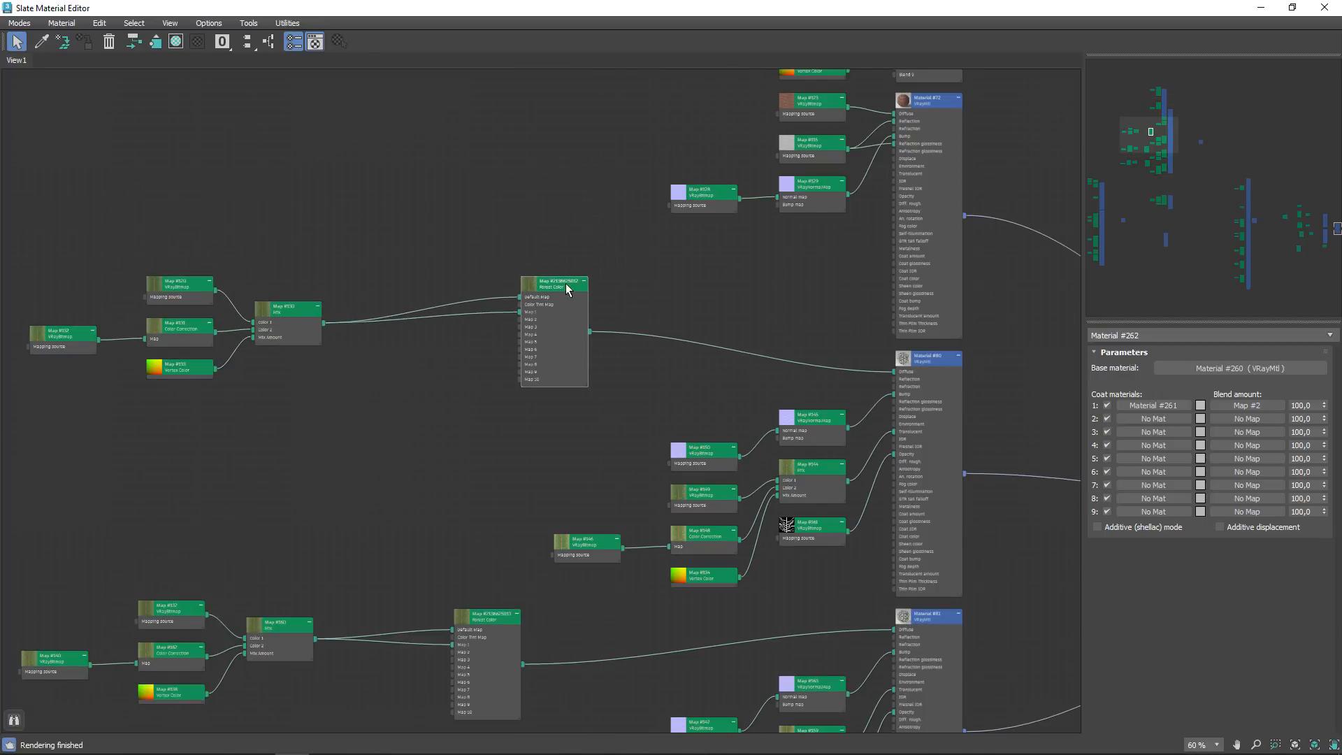
double_click(562, 284)
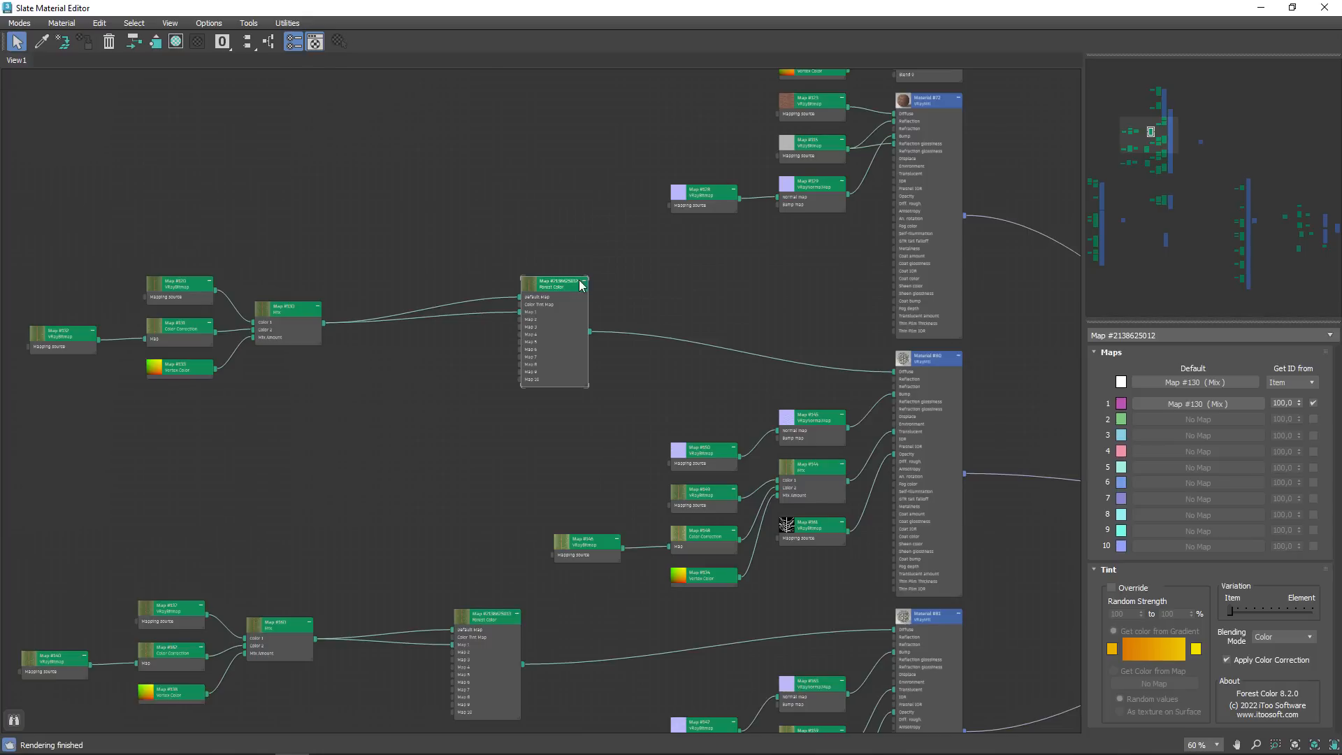
- Examine how the Mix map feeds the Default Map and Map 1 inputs of the Forest Color node
mouse_move(1225, 318)
left_mouse_down()
mouse_move(1215, 256)
mouse_move(1239, 297)
mouse_move(1223, 313)
left_mouse_up()
scroll(708, 386, "up", 1)
middle_click_drag(708, 386, 673, 348)
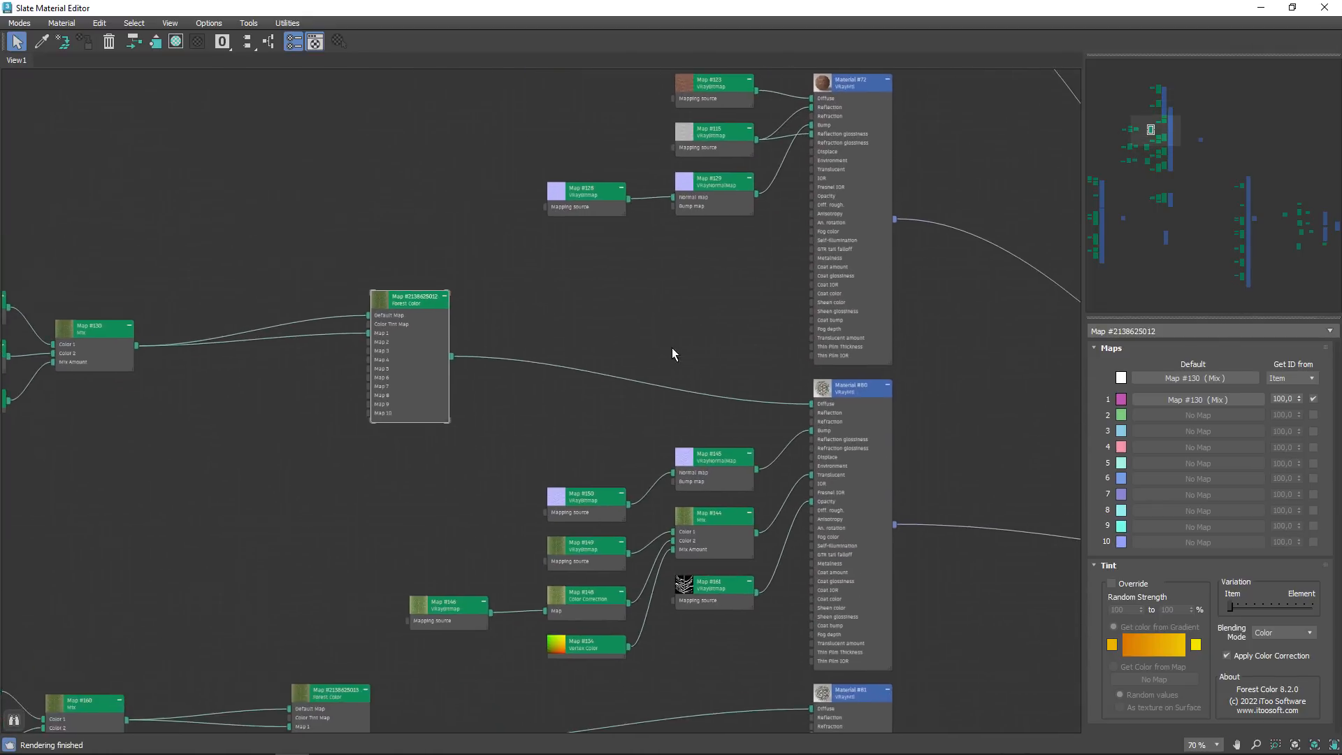
scroll(672, 348, "down", 2)
scroll(265, 338, "up", 3)
middle_click_drag(265, 338, 388, 334)
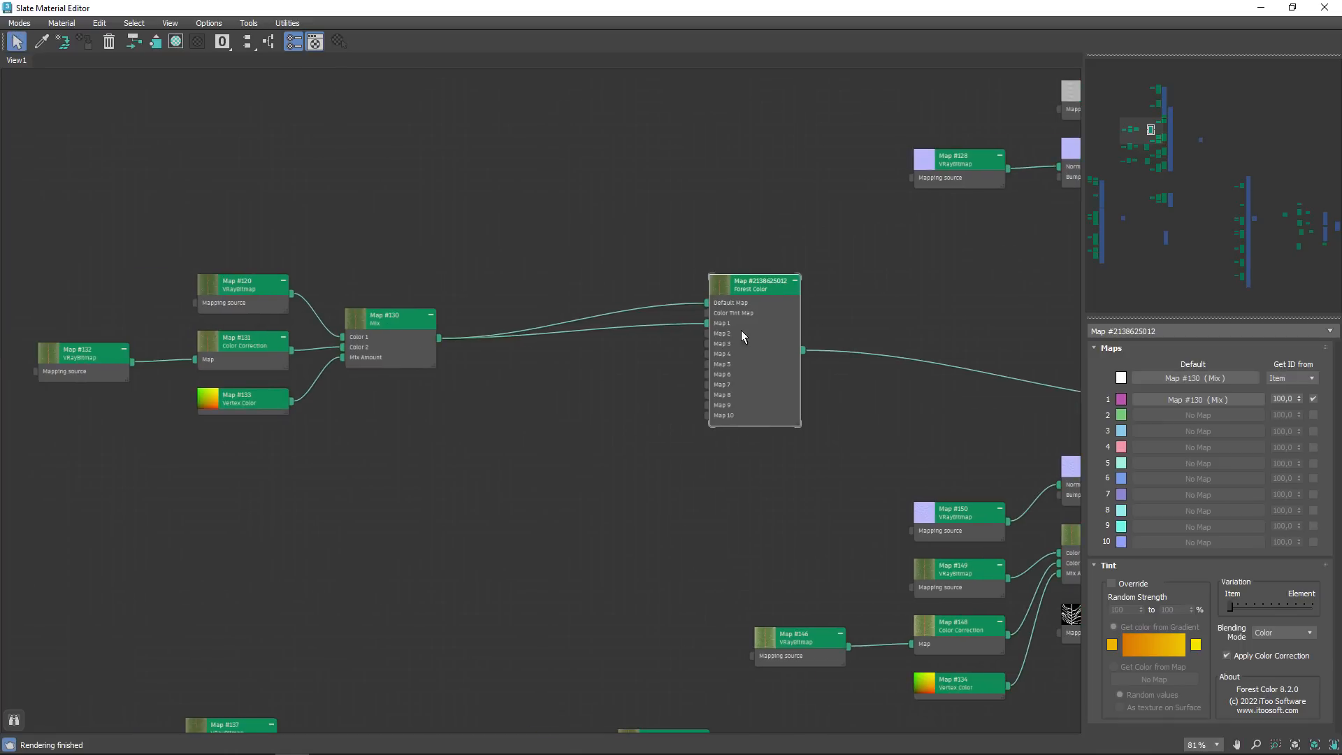
scroll(742, 336, "up", 3)
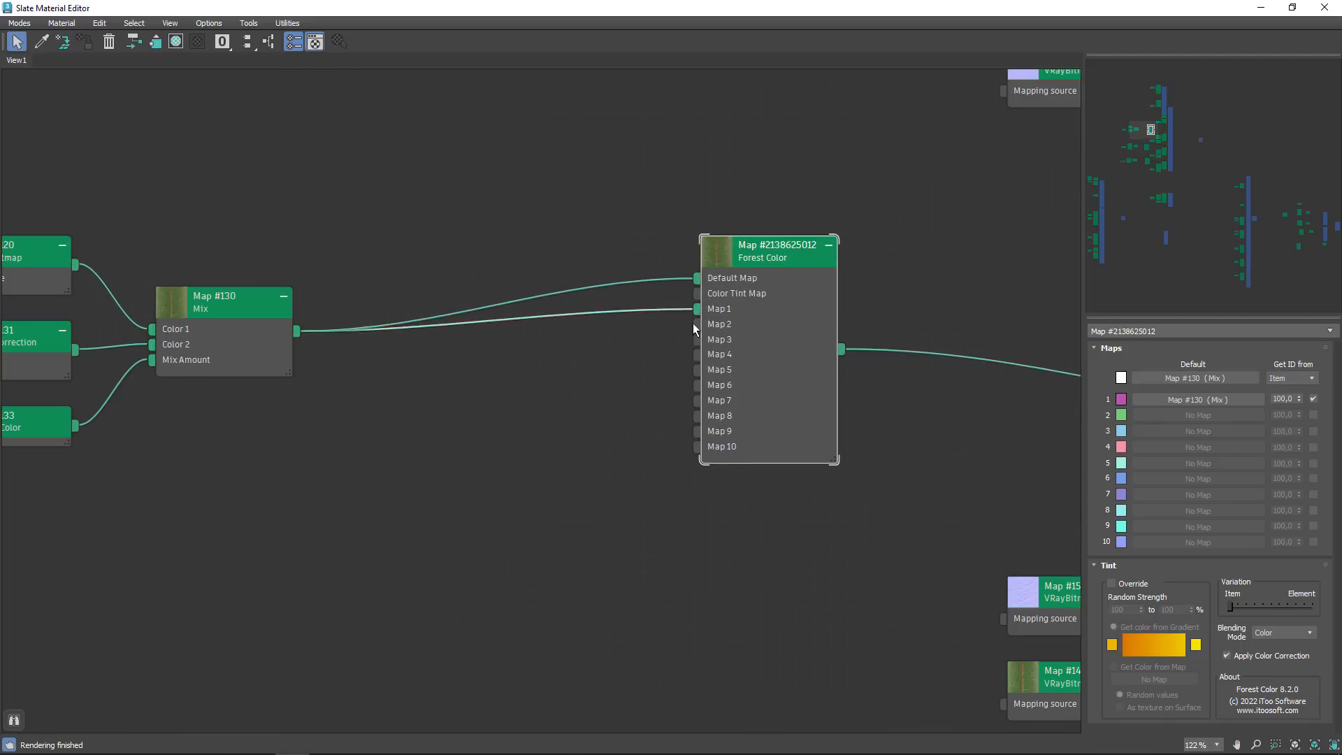
left_click_drag(227, 314, 243, 315)
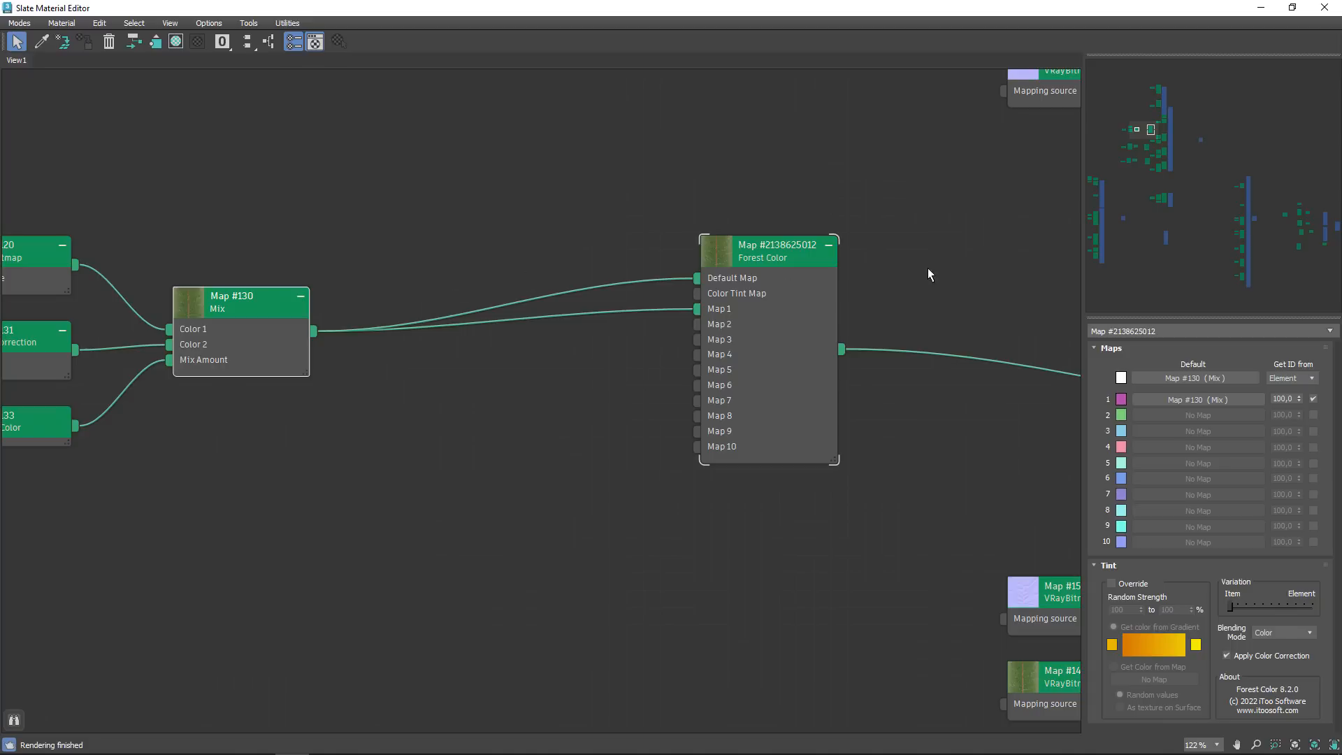
- Return the Forest Color map's Get ID from option to Item and toggle its tint Override on and off
left_click(1285, 391)
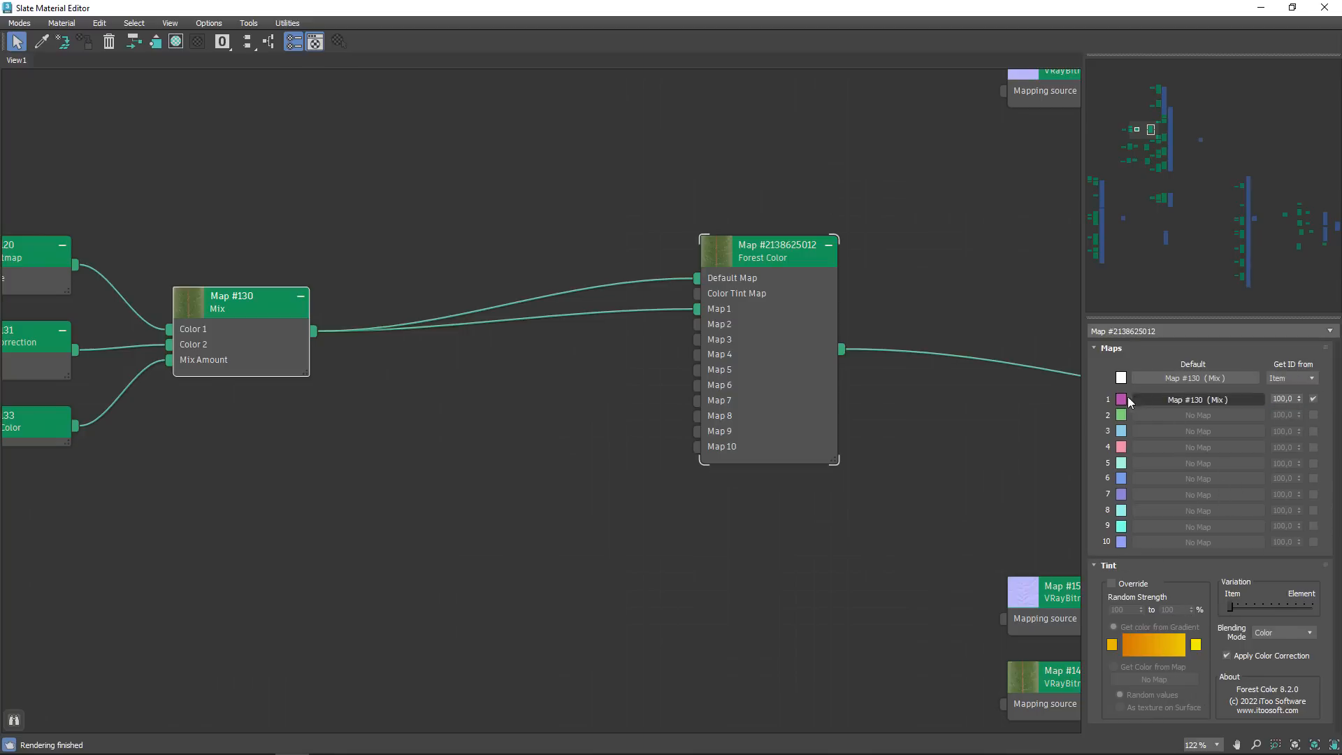
left_click_drag(307, 337, 357, 337)
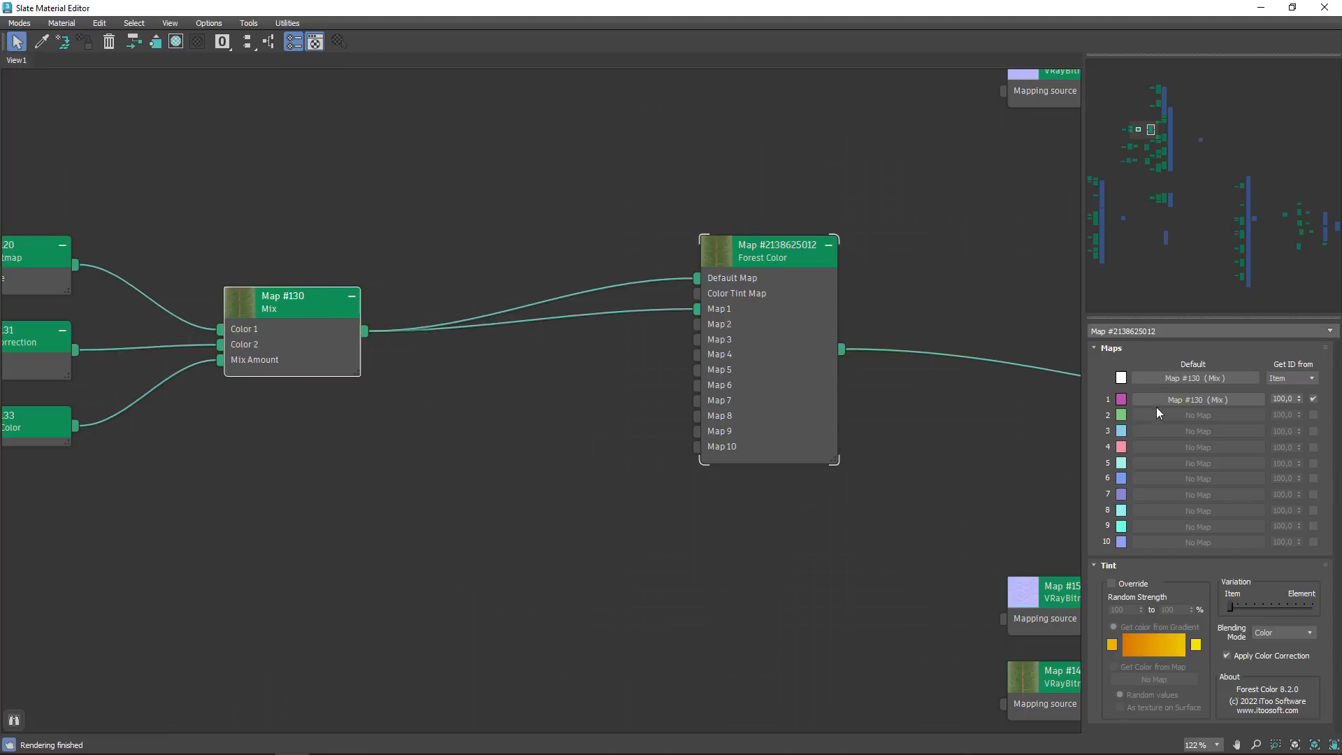
left_click(1113, 583)
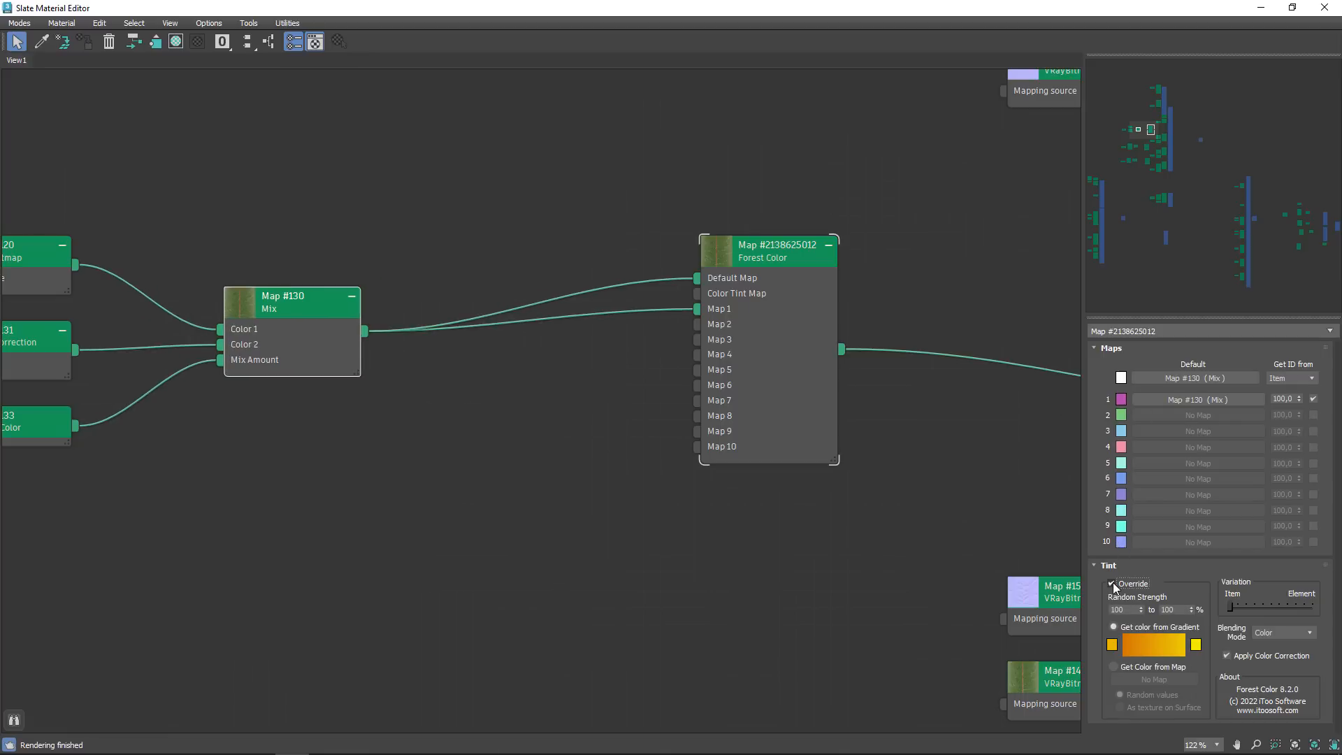
left_click(1113, 583)
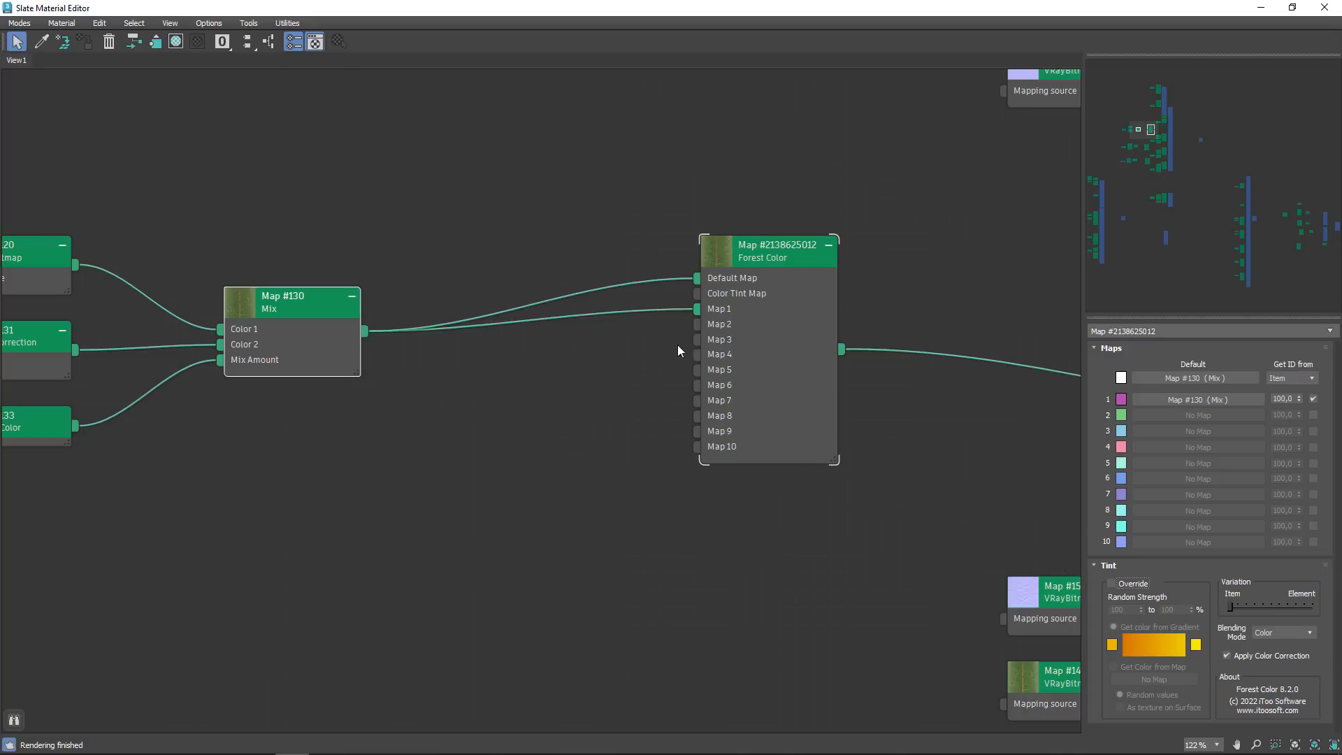
- Close the material editor and display the Material settings of the Forest001 object
scroll(758, 360, "down", 3)
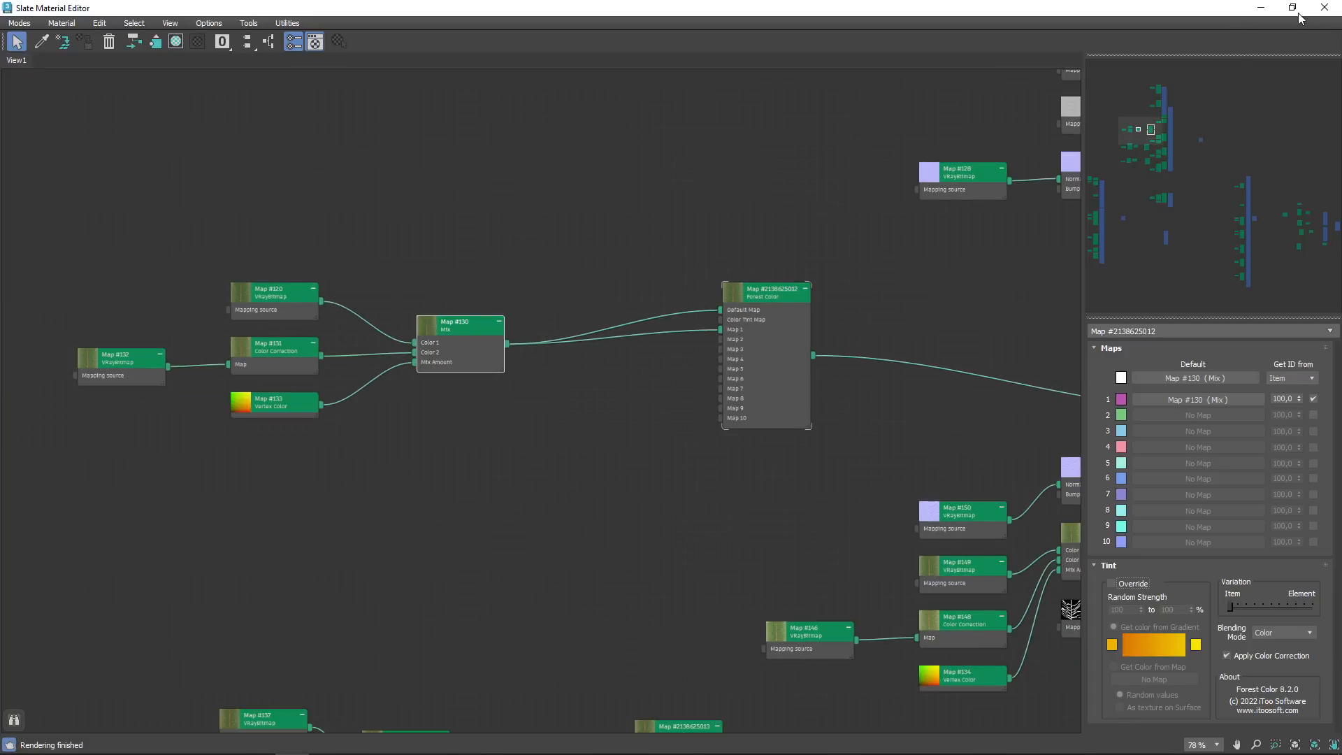
left_click(1324, 7)
middle_click_drag(773, 374, 786, 522)
left_click(1062, 497)
scroll(801, 495, "down", 3)
scroll(787, 522, "up", 4)
key("p")
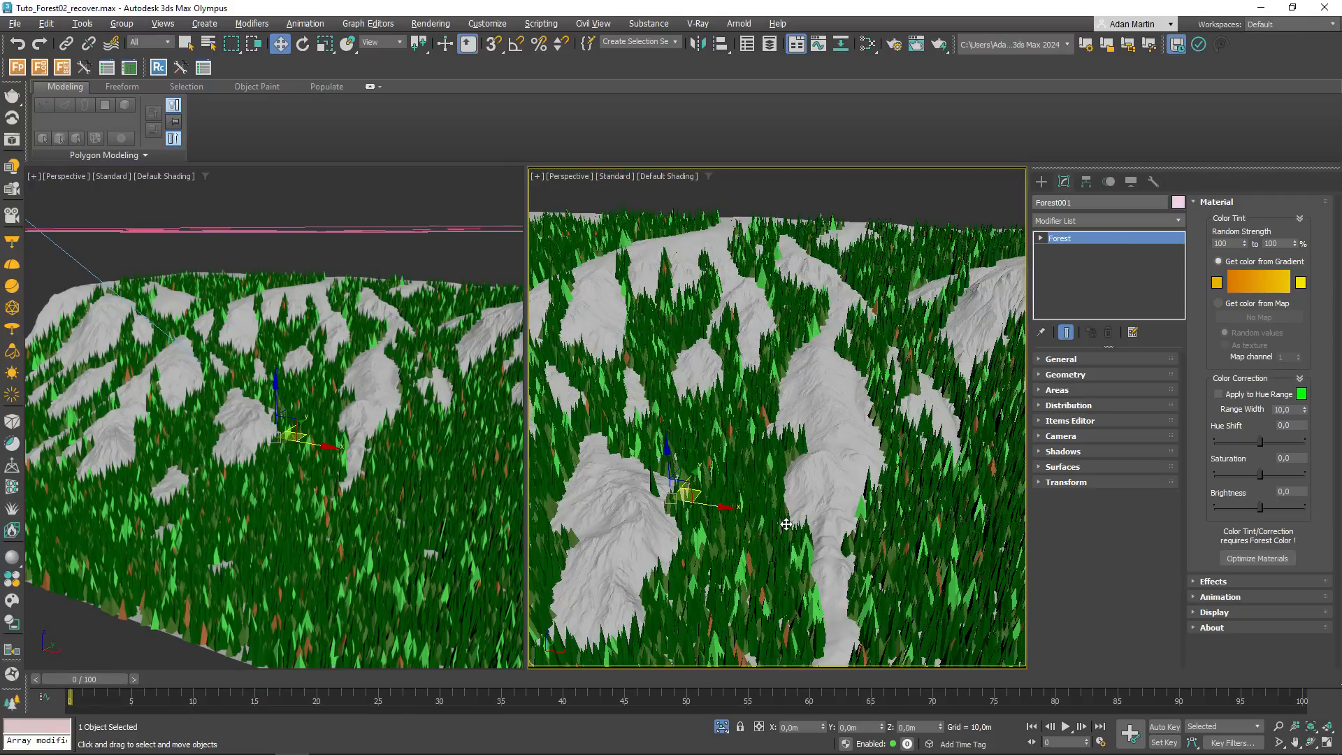
- Enter a Color Tint random strength of 100 to 100% for the forest
scroll(865, 460, "down", 5)
scroll(866, 460, "up", 4)
scroll(866, 460, "up", 5)
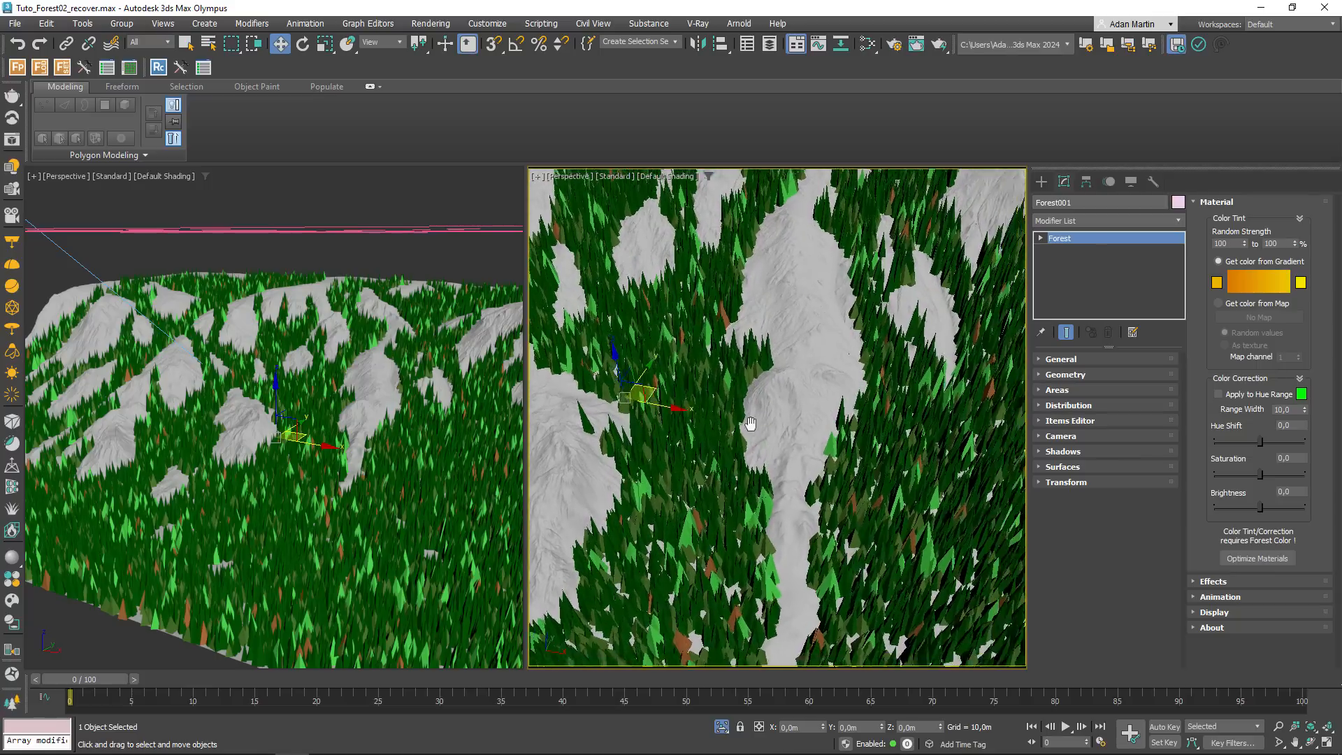
middle_click_drag(816, 424, 753, 370)
mouse_move(753, 369)
middle_mouse_down("alt")
mouse_move(759, 400)
mouse_move(753, 374)
middle_mouse_up("alt")
scroll(758, 399, "up", 2)
middle_click_drag(796, 435, 742, 392)
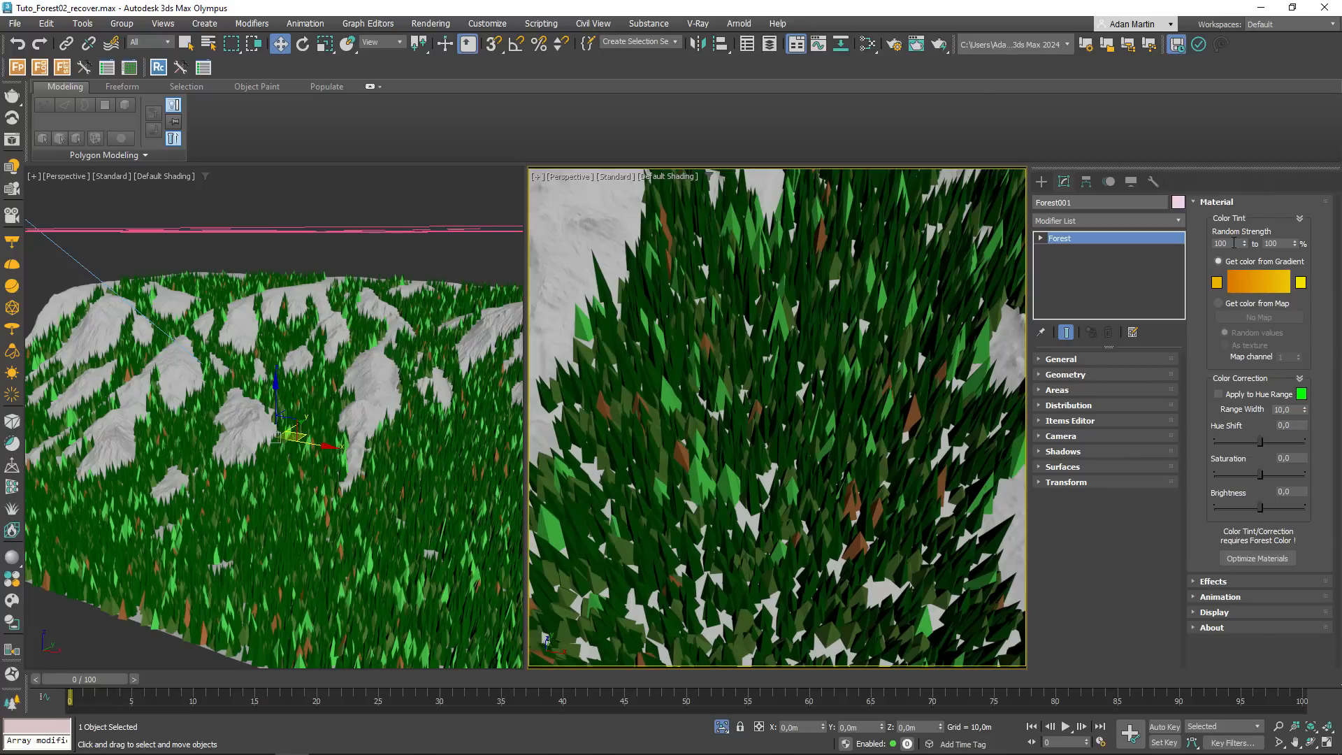
left_click_drag(1235, 243, 1170, 249)
left_click_drag(1280, 243, 1198, 242)
key("Tab")
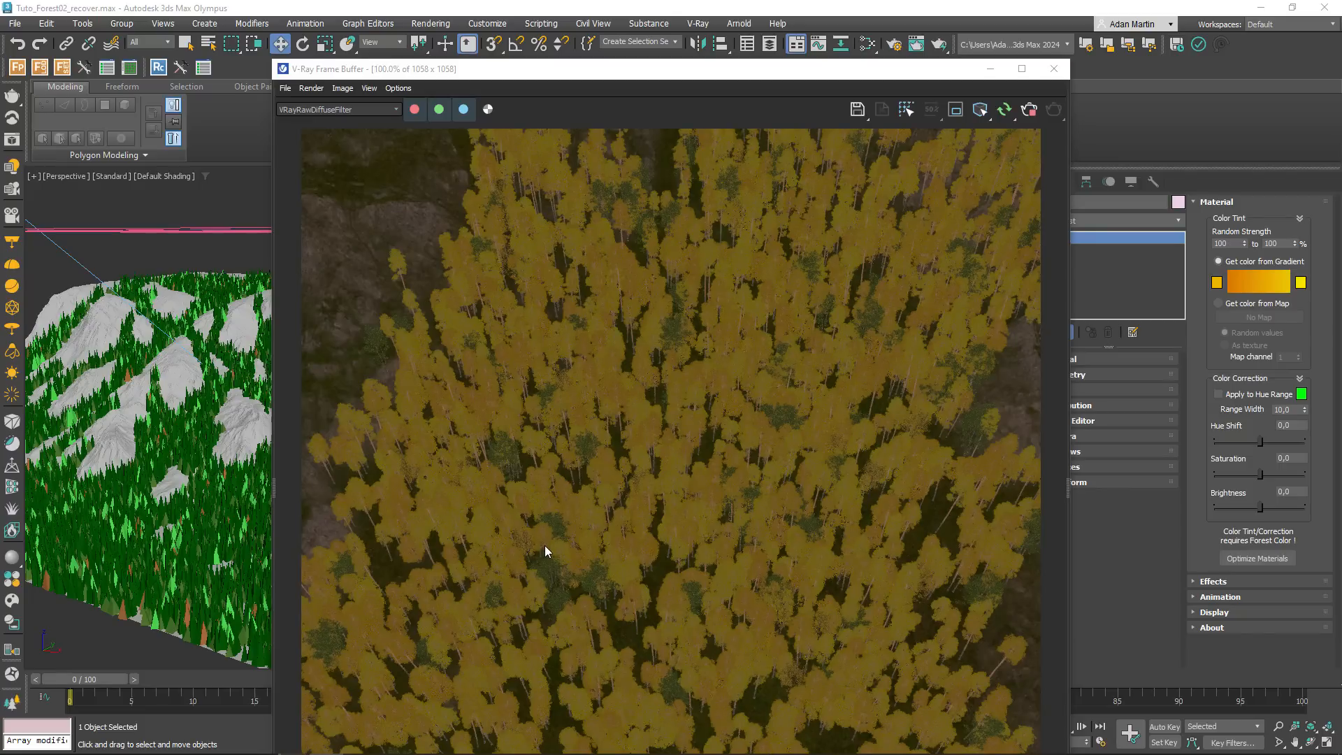
- Examine the tinted trees in the diffuse filter render at 200% and 100% zoom
scroll(611, 390, "up", 1)
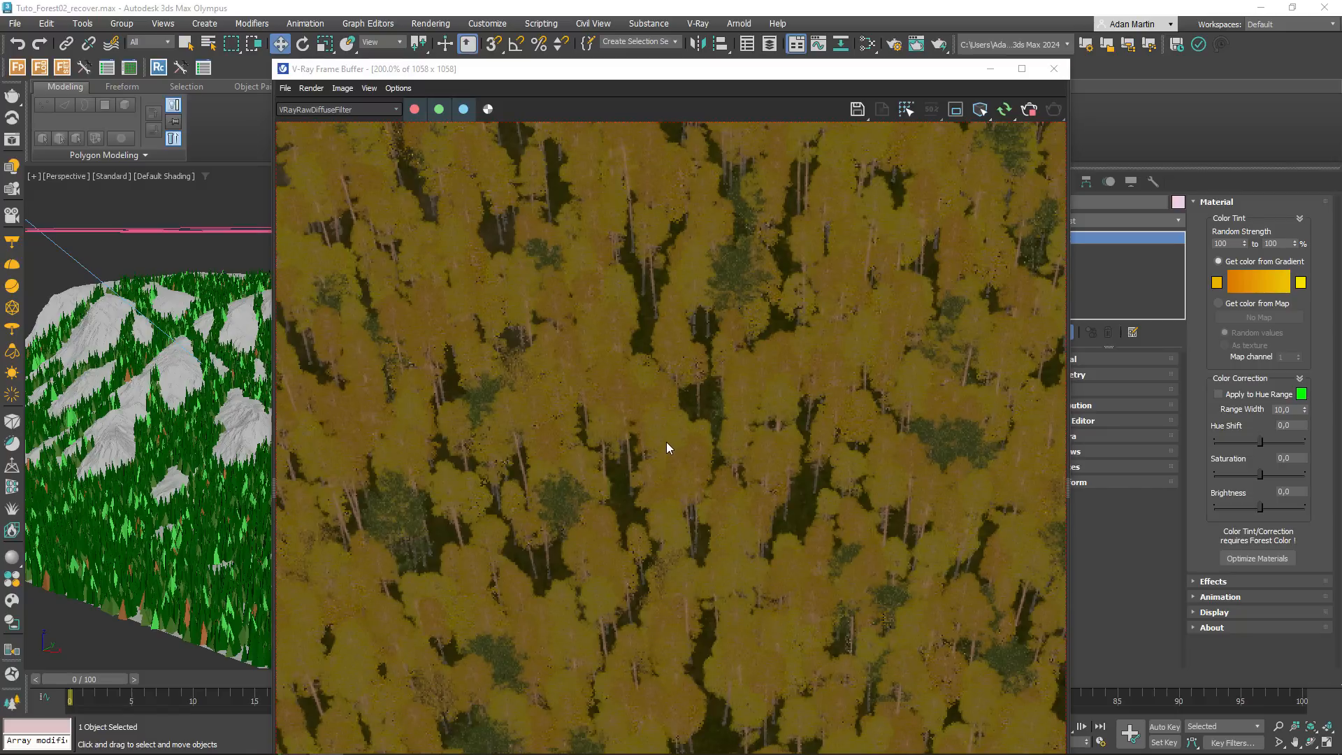
scroll(662, 457, "down", 1)
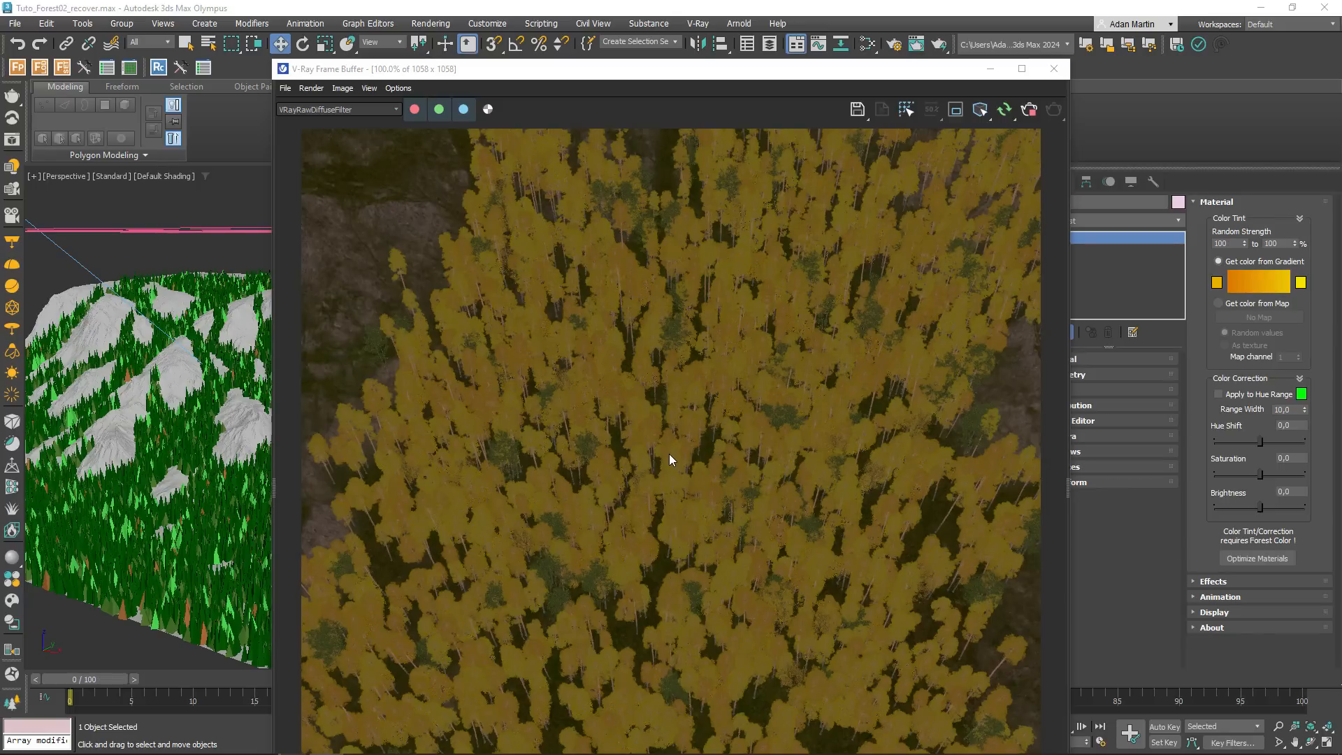
left_click(1236, 242)
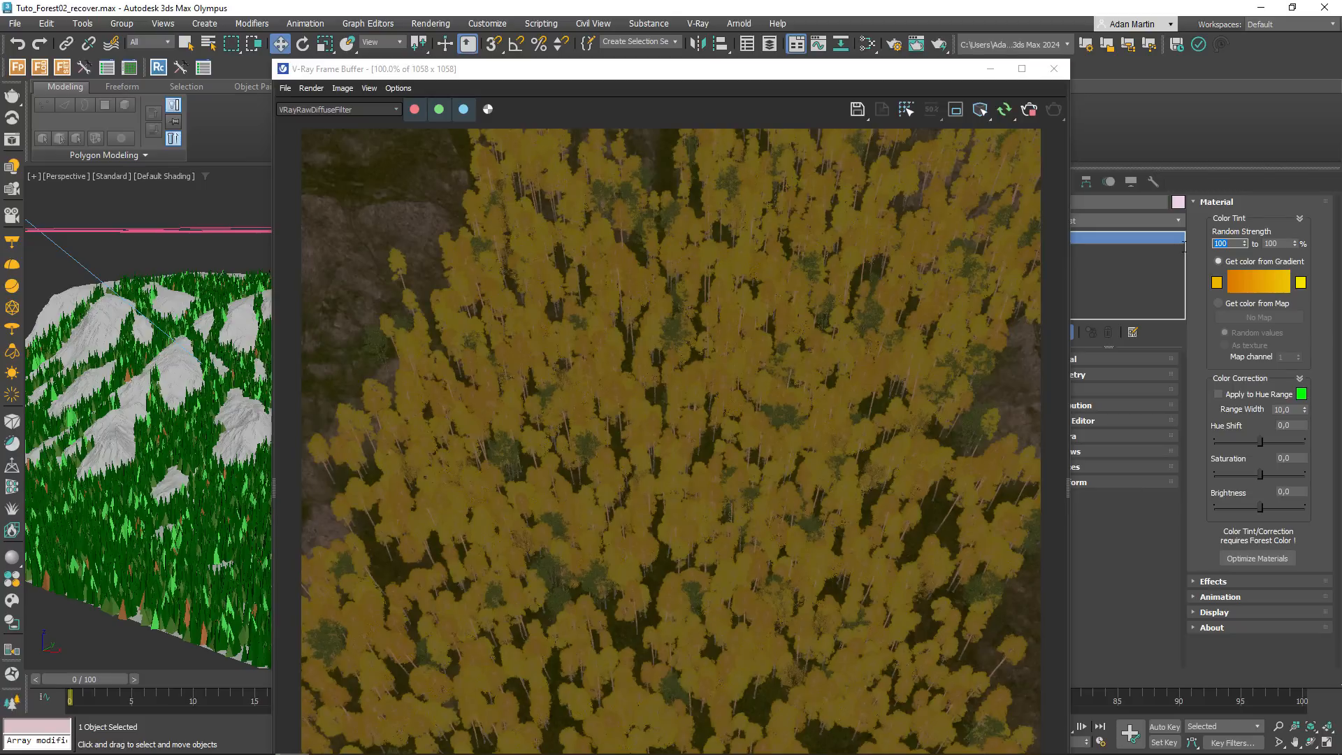
- Set the first colour of the Color Tint gradient to a medium green of about RGB 80, 180, 0
left_click(1223, 286)
left_click_drag(898, 215, 896, 201)
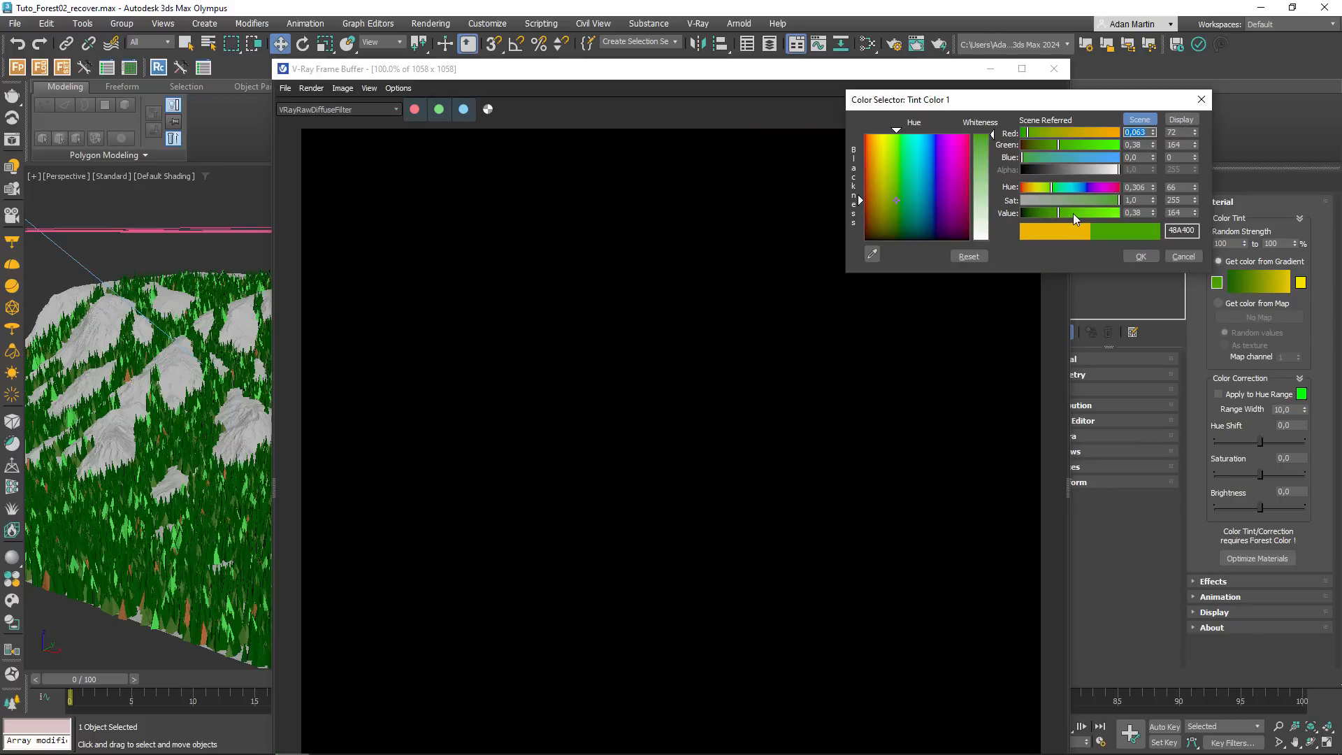
left_click_drag(1072, 213, 1069, 213)
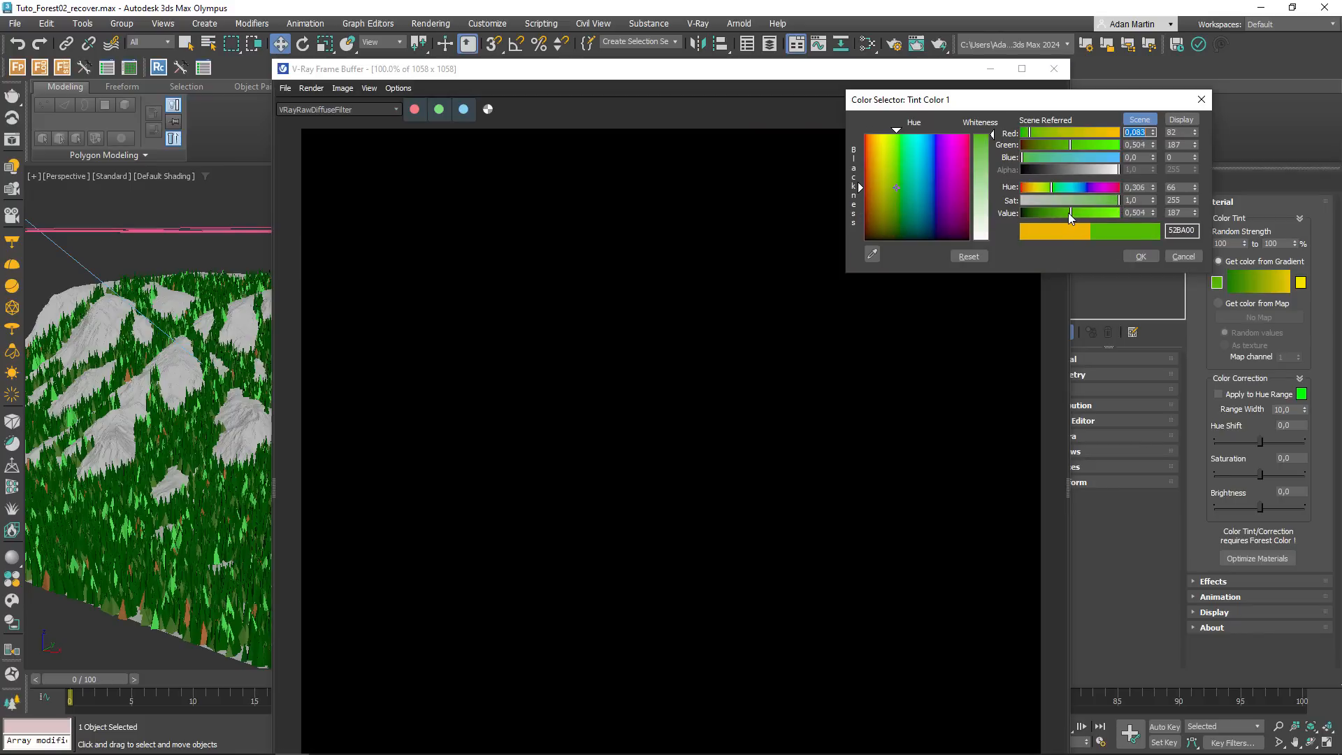
left_click_drag(1068, 212, 1067, 213)
left_click(1138, 257)
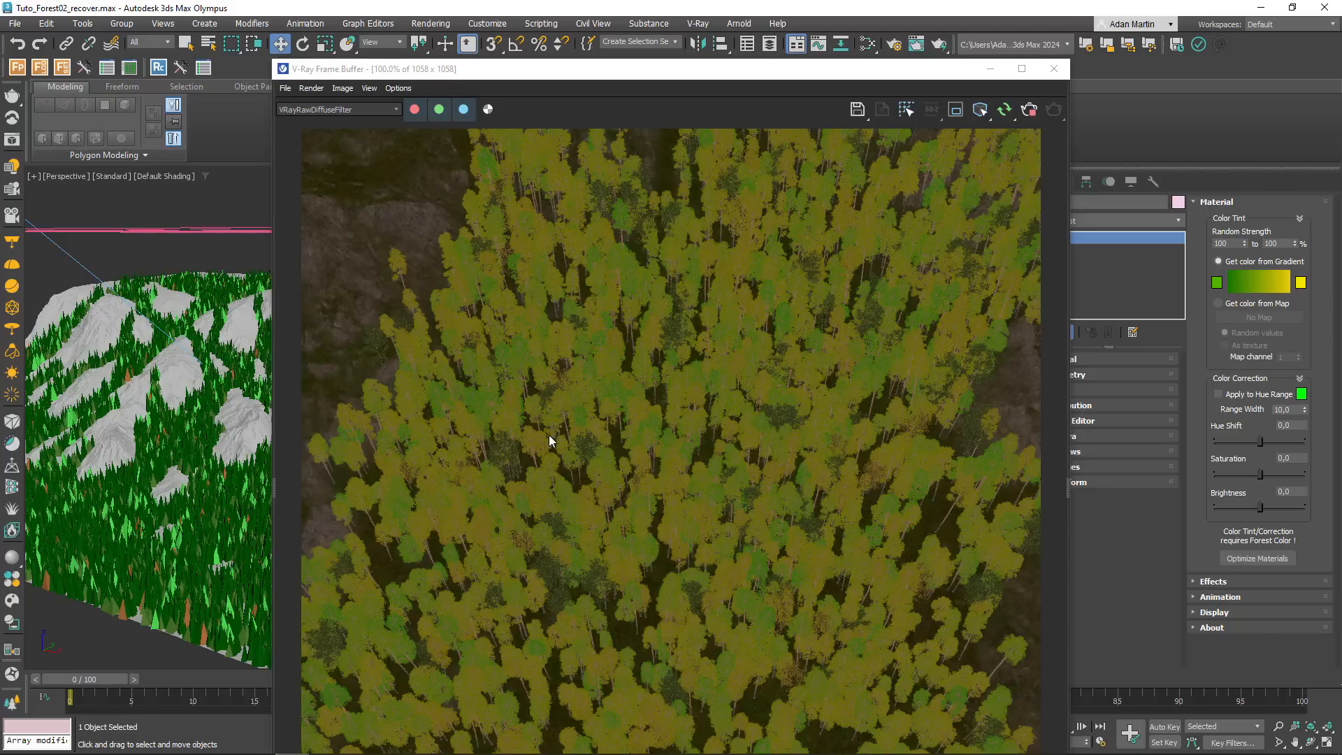
- Change the second colour of the Color Tint gradient to a slightly greenish yellow and keep the first colour green
left_click(1301, 283)
left_click(1167, 153)
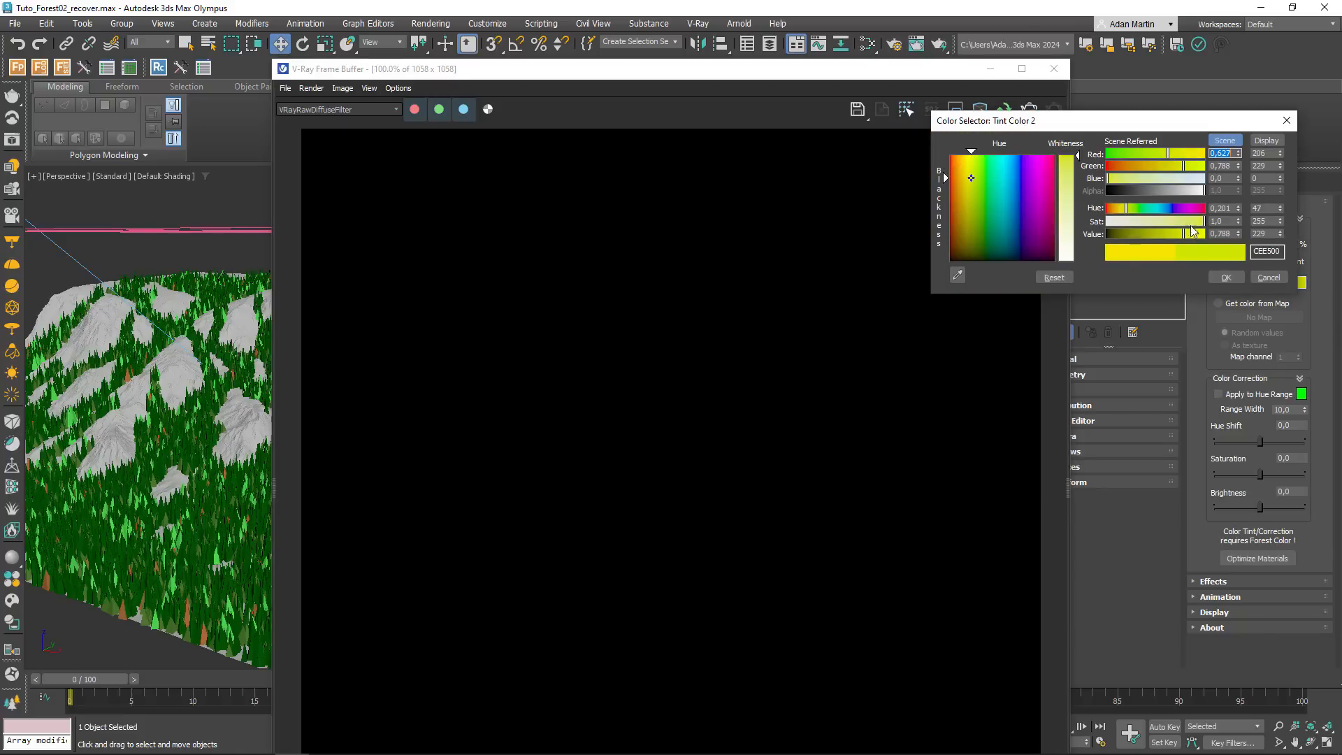
left_click(1226, 278)
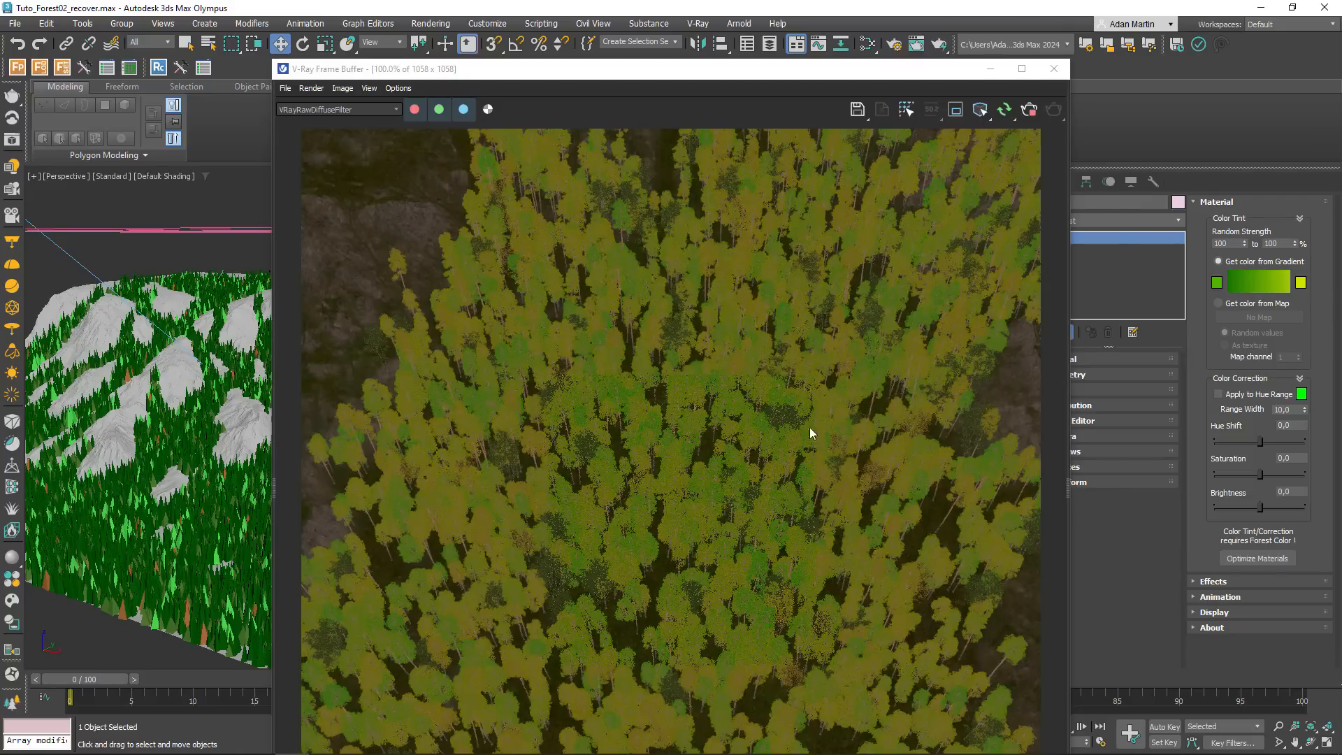
left_click(1300, 282)
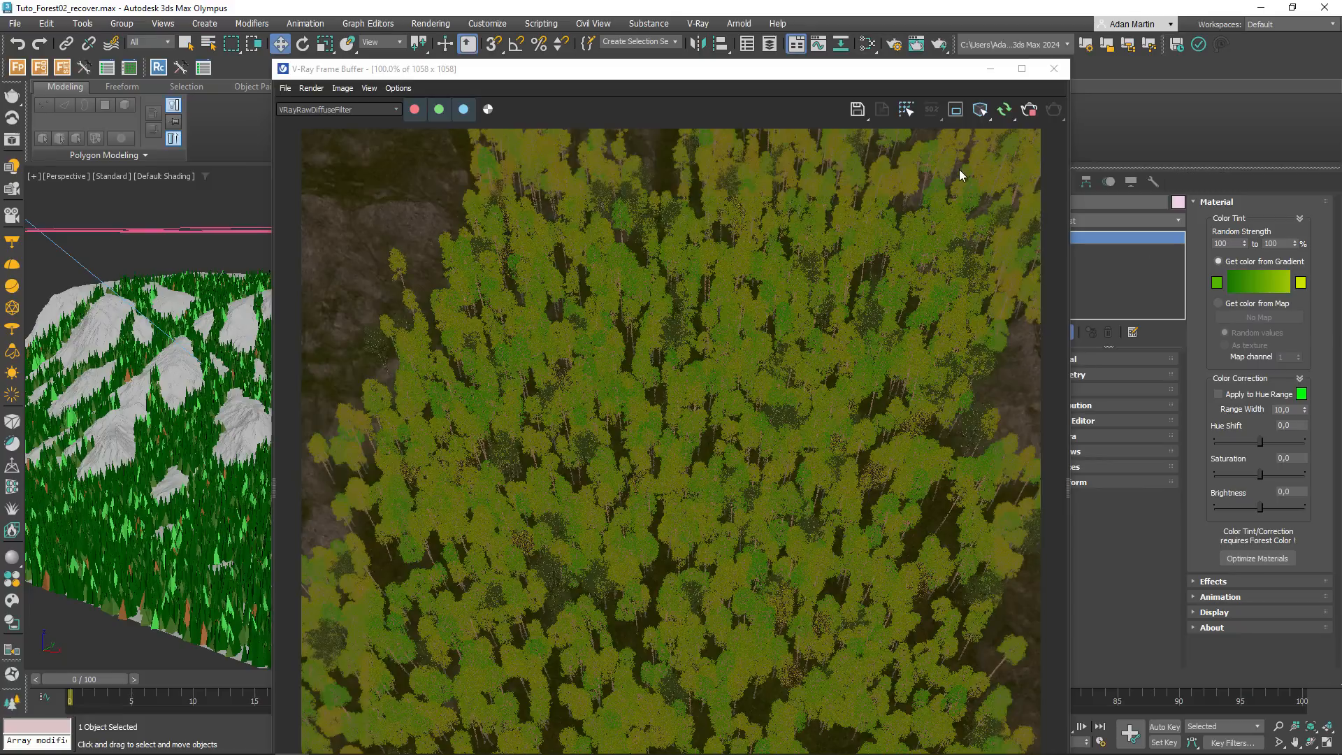
left_click(849, 220)
left_click(882, 346)
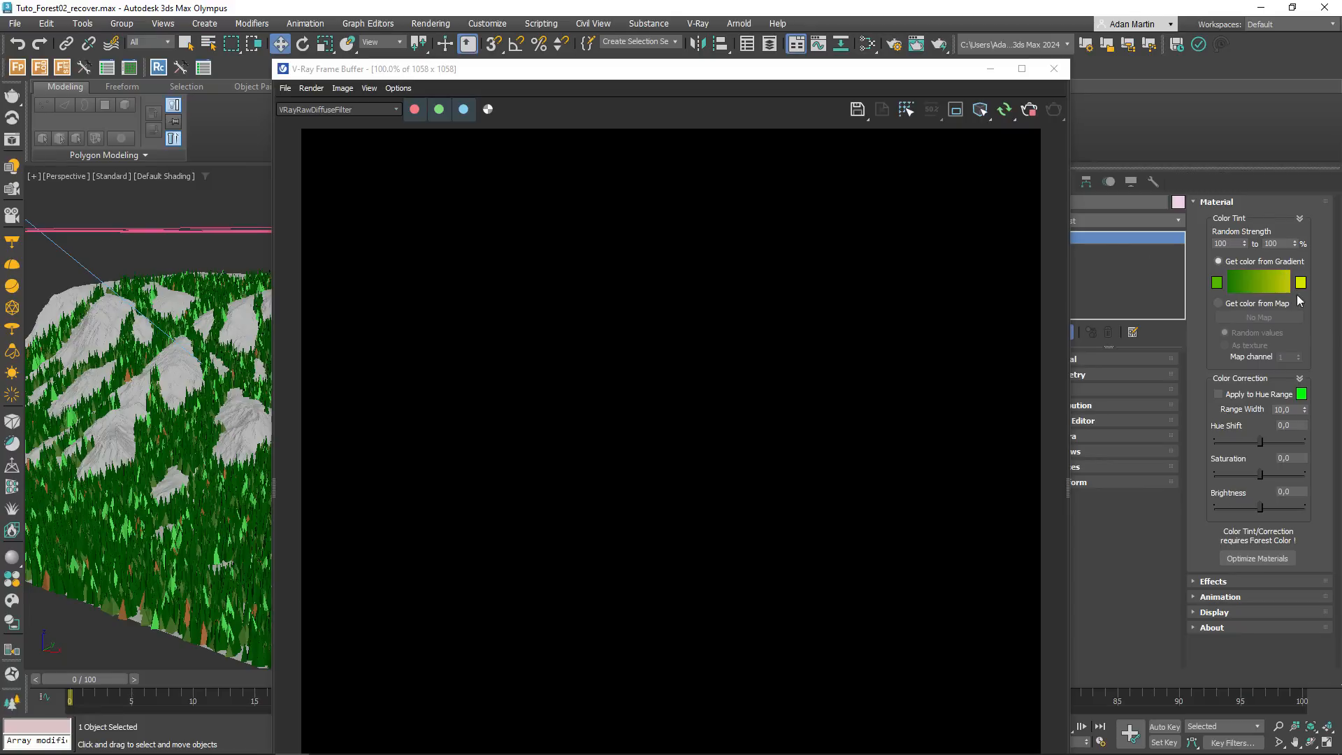
left_click(1217, 283)
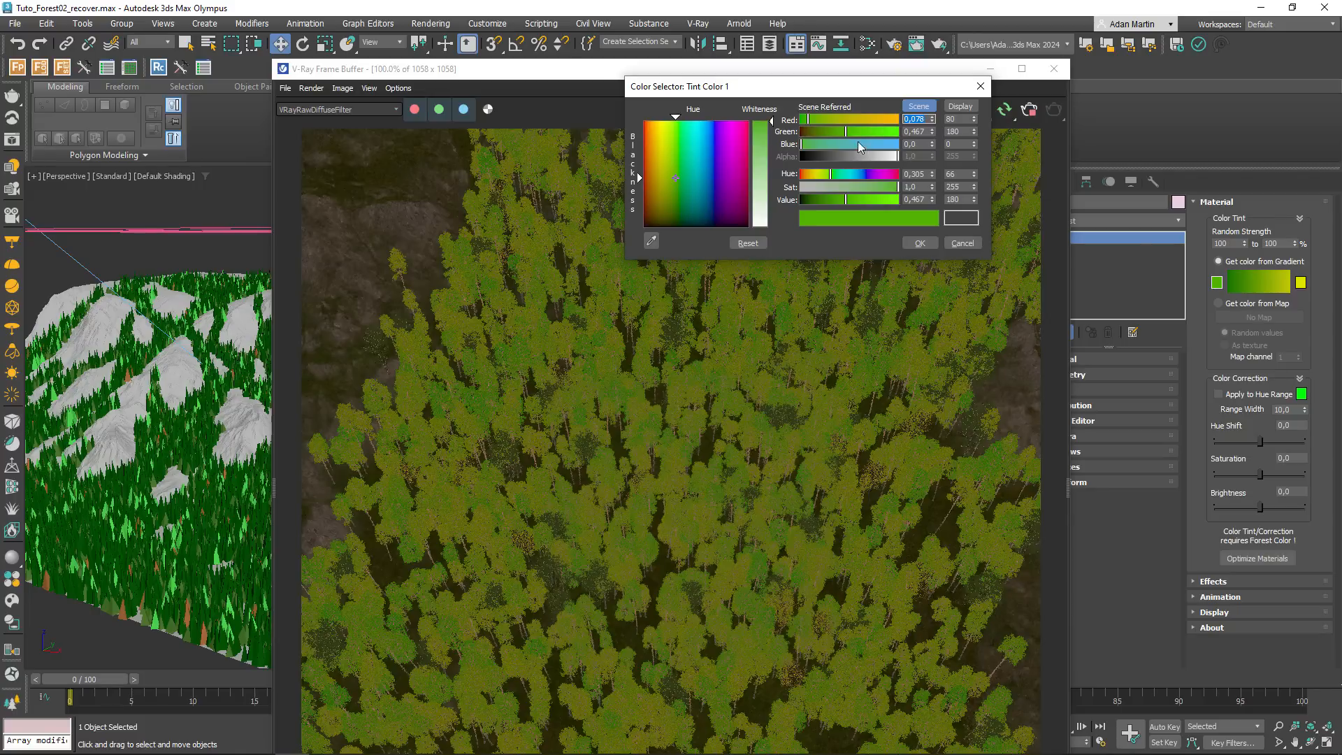
left_click(920, 242)
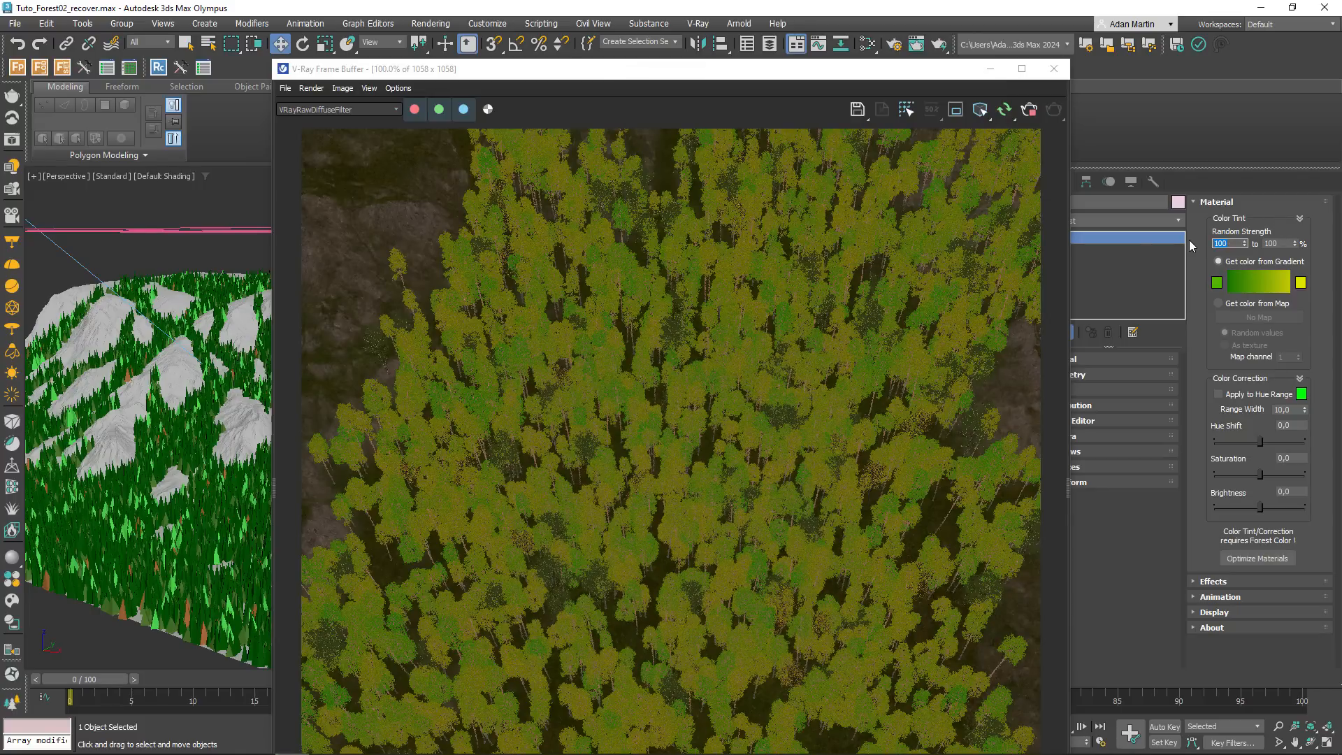
- Set the Color Tint random strength to a range of 25 to 60%
type("25")
key("Tab")
type("60")
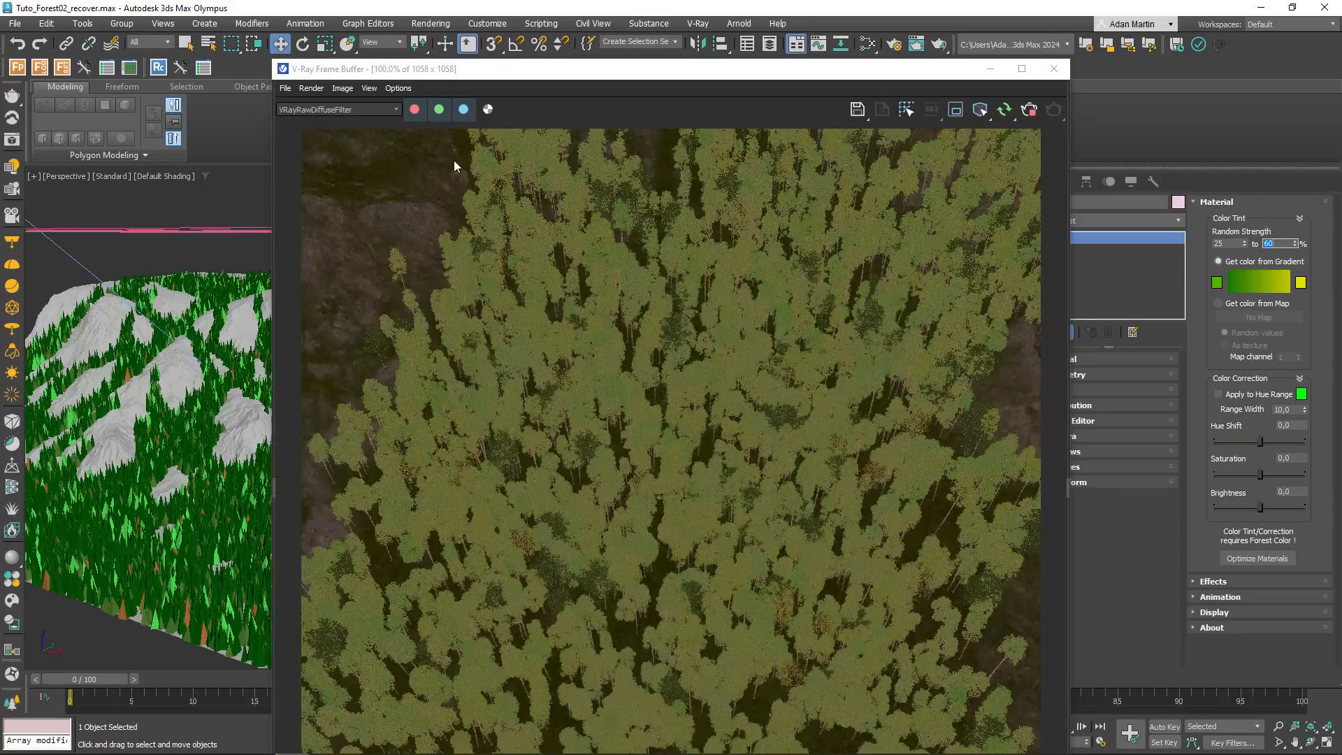
- Compare the tinted forest in the RGB color and VRayRawDiffuseFilter render channels, ending on RGB color
left_click(367, 109)
left_click(333, 125)
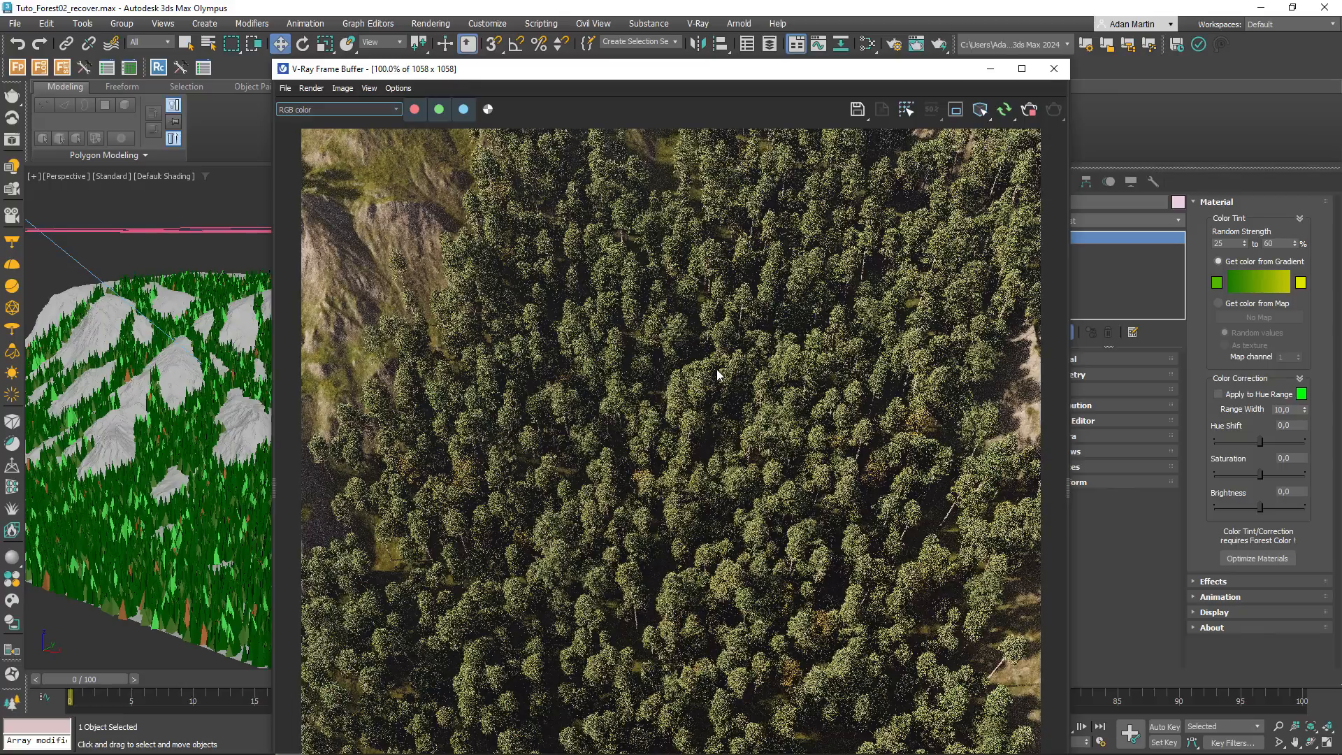
left_click(333, 108)
left_click(318, 156)
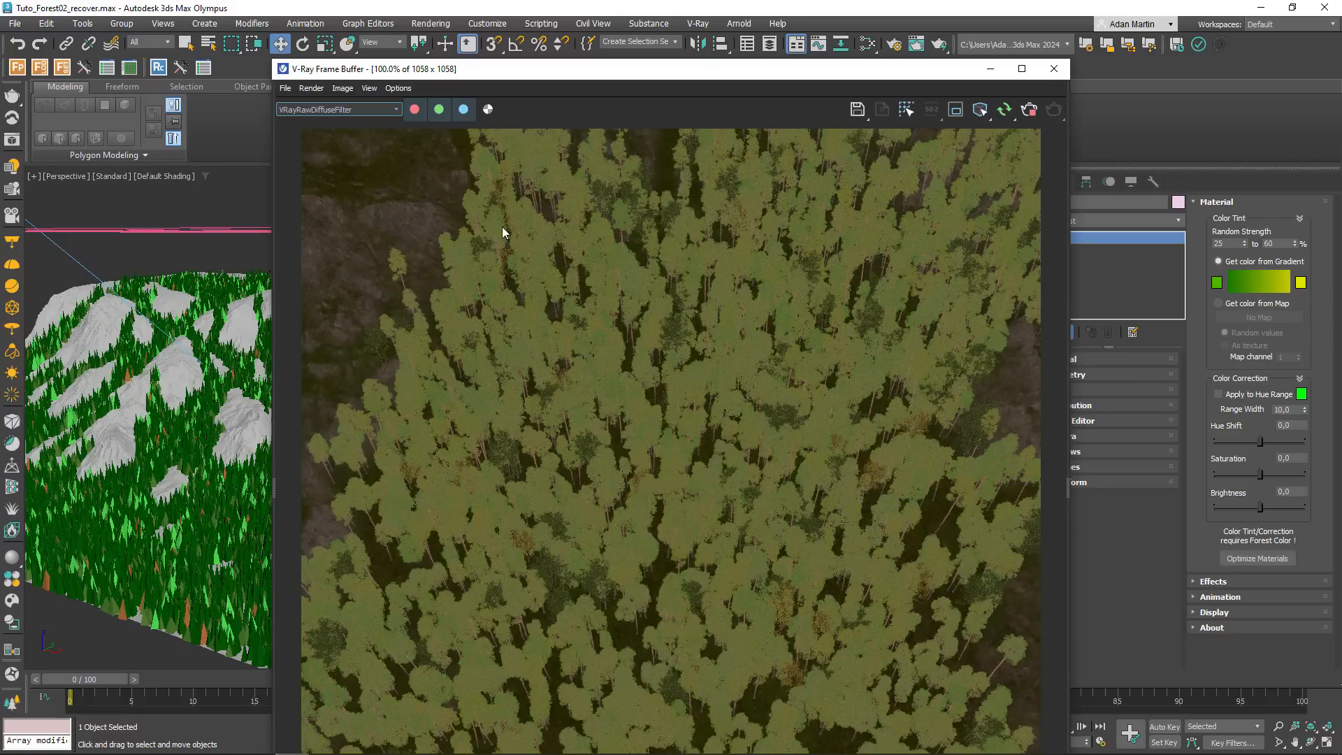
left_click(338, 108)
left_click(326, 118)
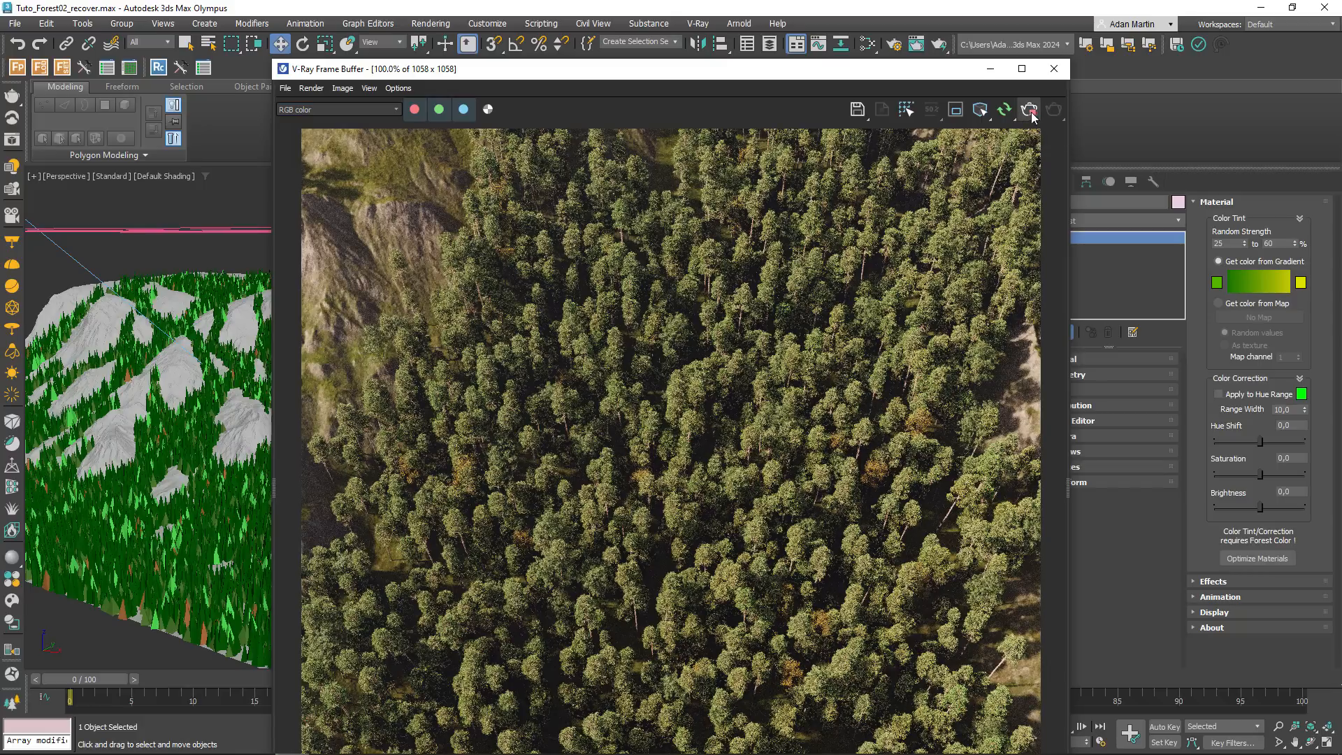
- Close the render window and expand the global falloff properties in the Areas settings of Forest001
left_click(1054, 69)
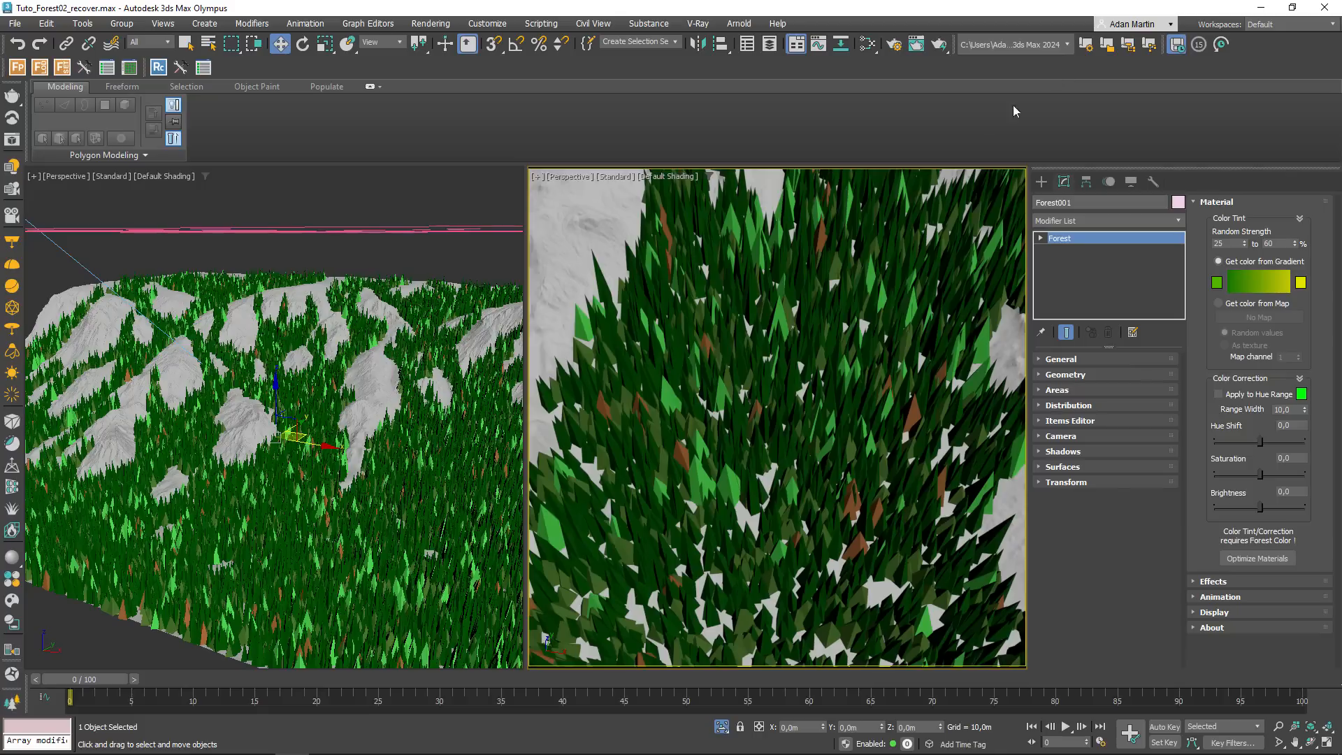
scroll(783, 449, "down", 10)
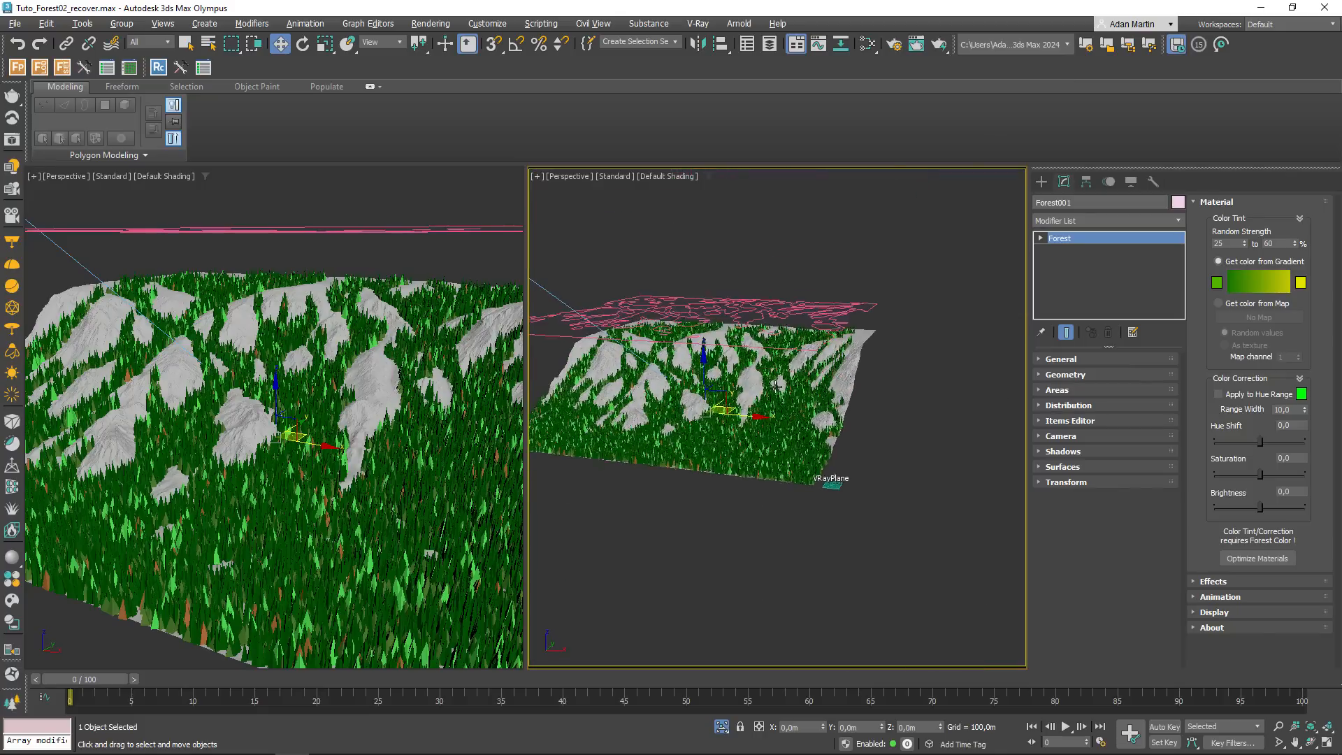
middle_click_drag(801, 422, 791, 431, "alt")
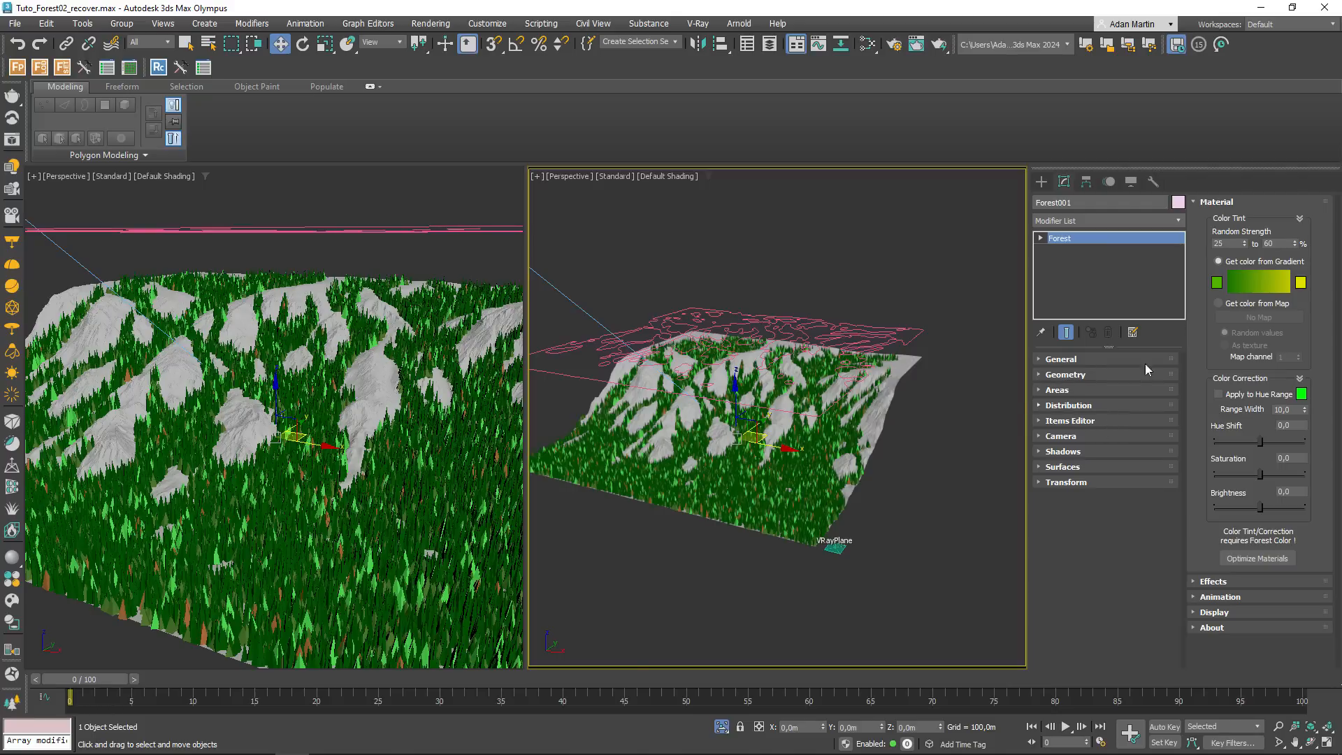
left_click(1214, 202)
left_click(1058, 390)
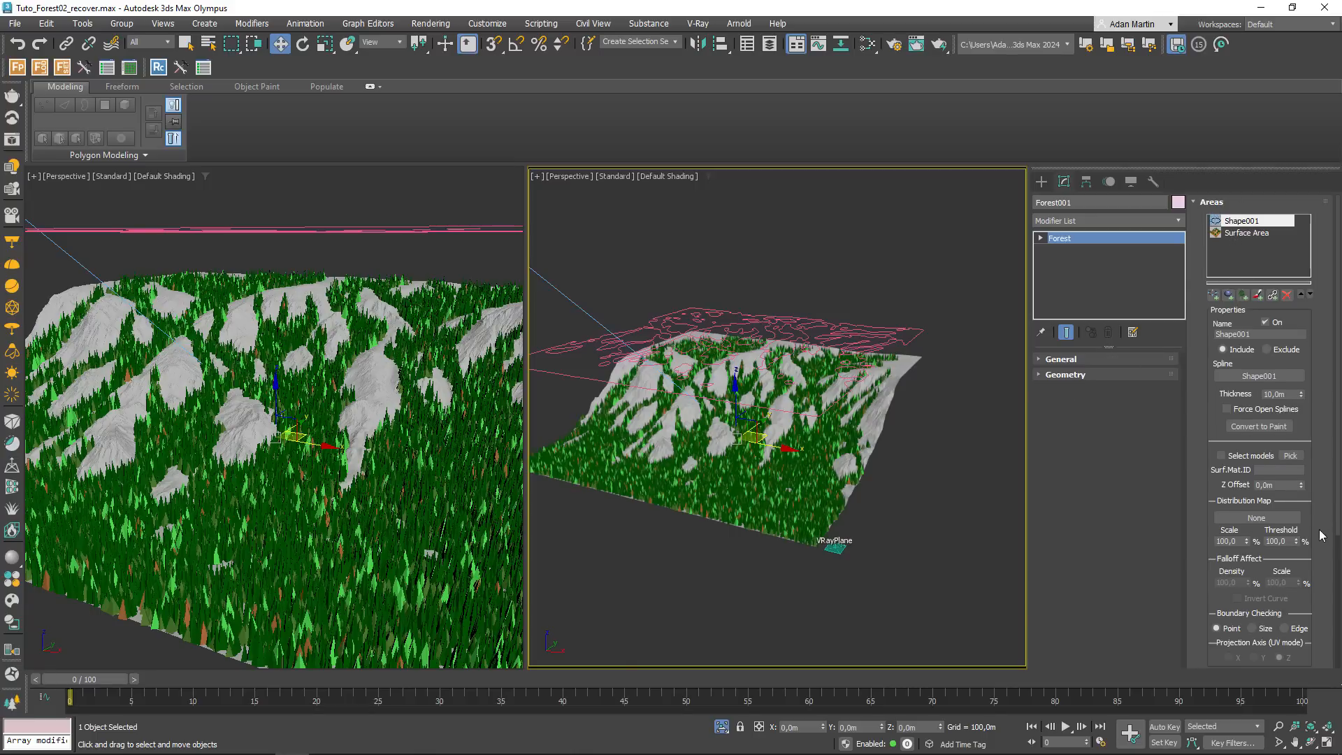
left_click_drag(1321, 535, 1297, 406)
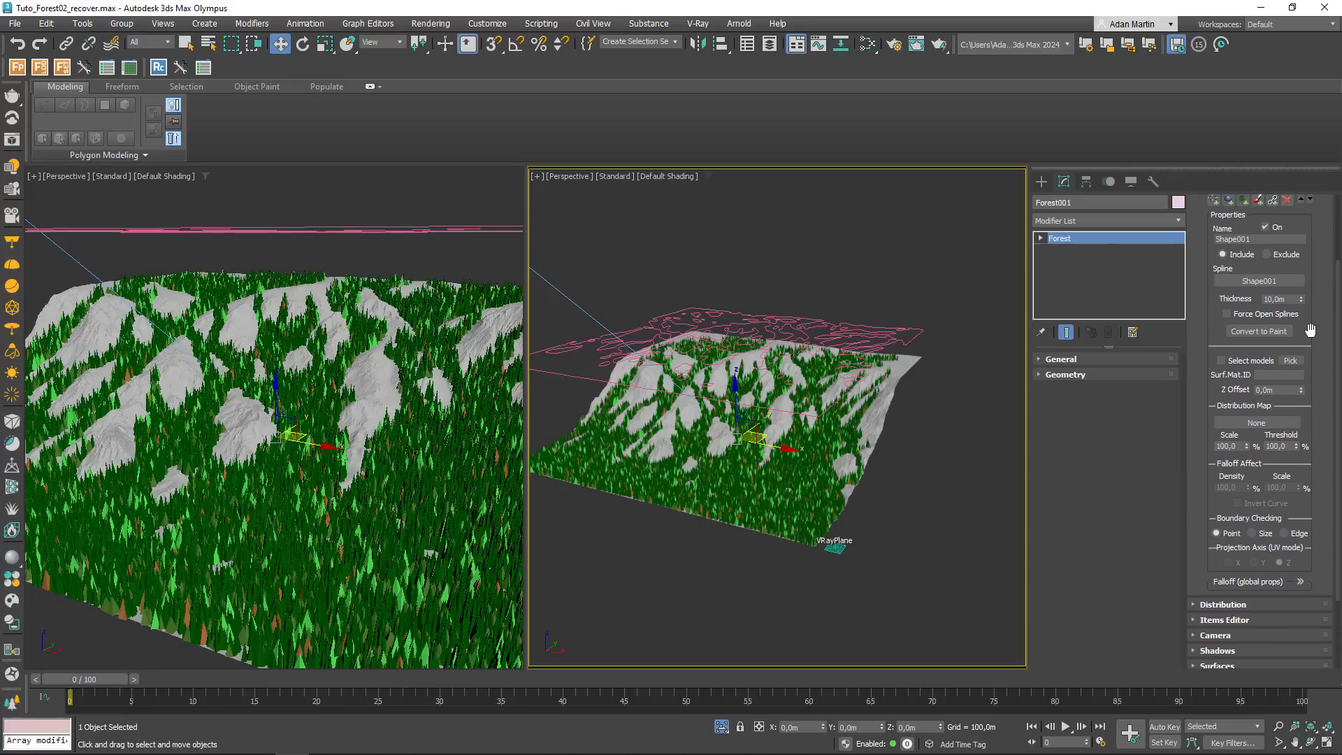
left_click(1302, 582)
scroll(1321, 579, "down", 5)
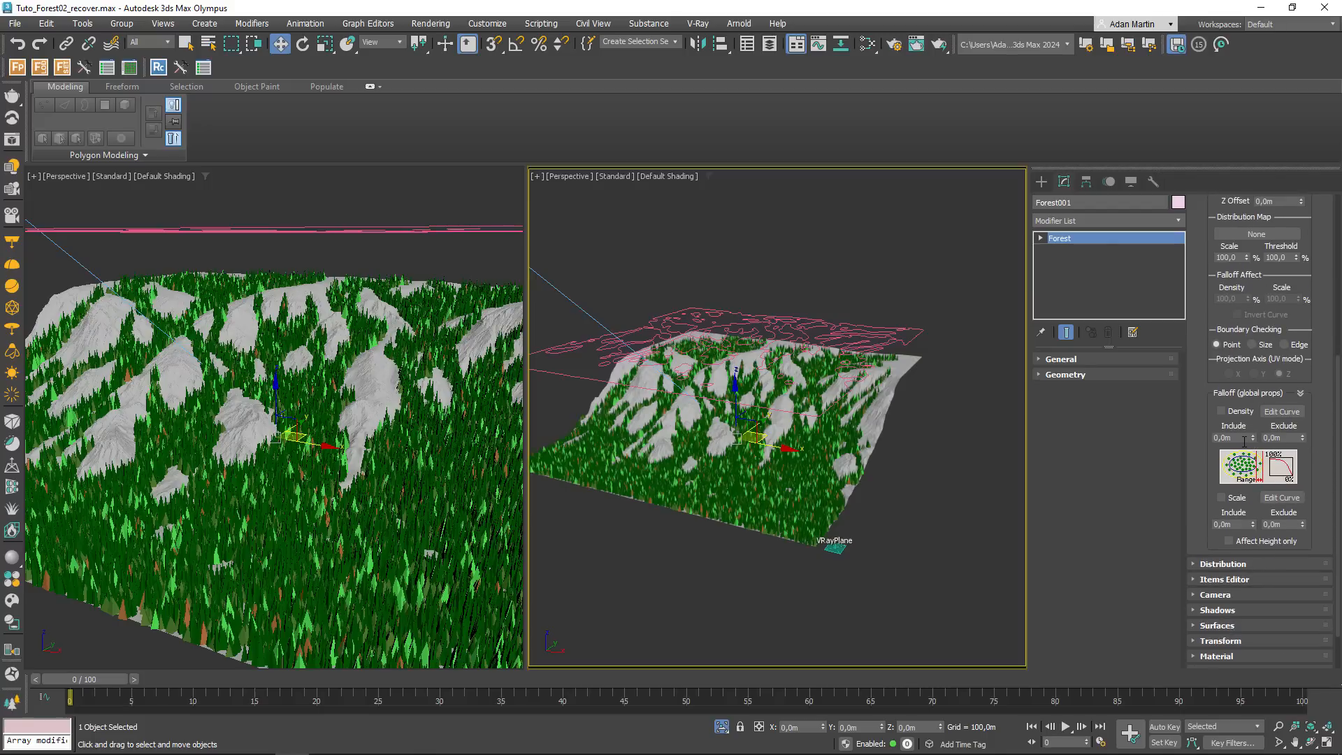
- Enable the area Scale falloff, open its curve and set the scale Include distance to 50 m
left_click(1221, 498)
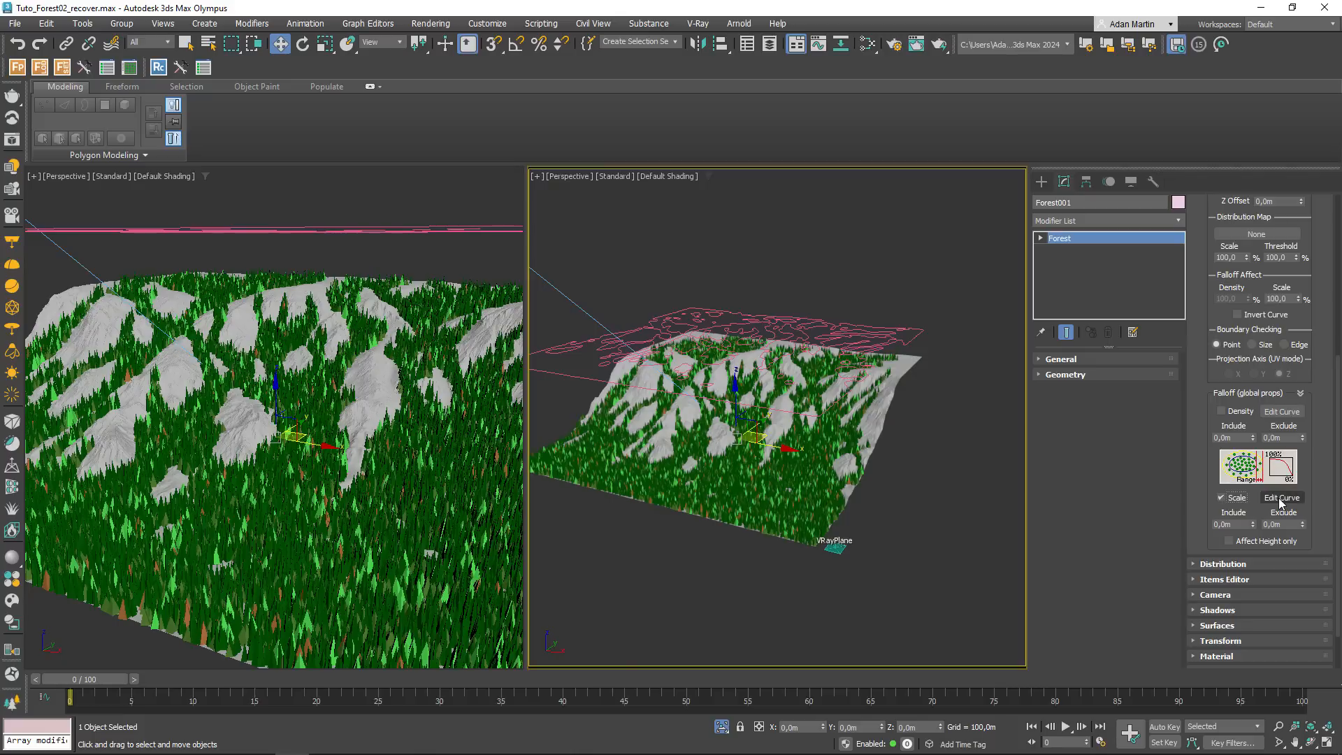
left_click(1282, 498)
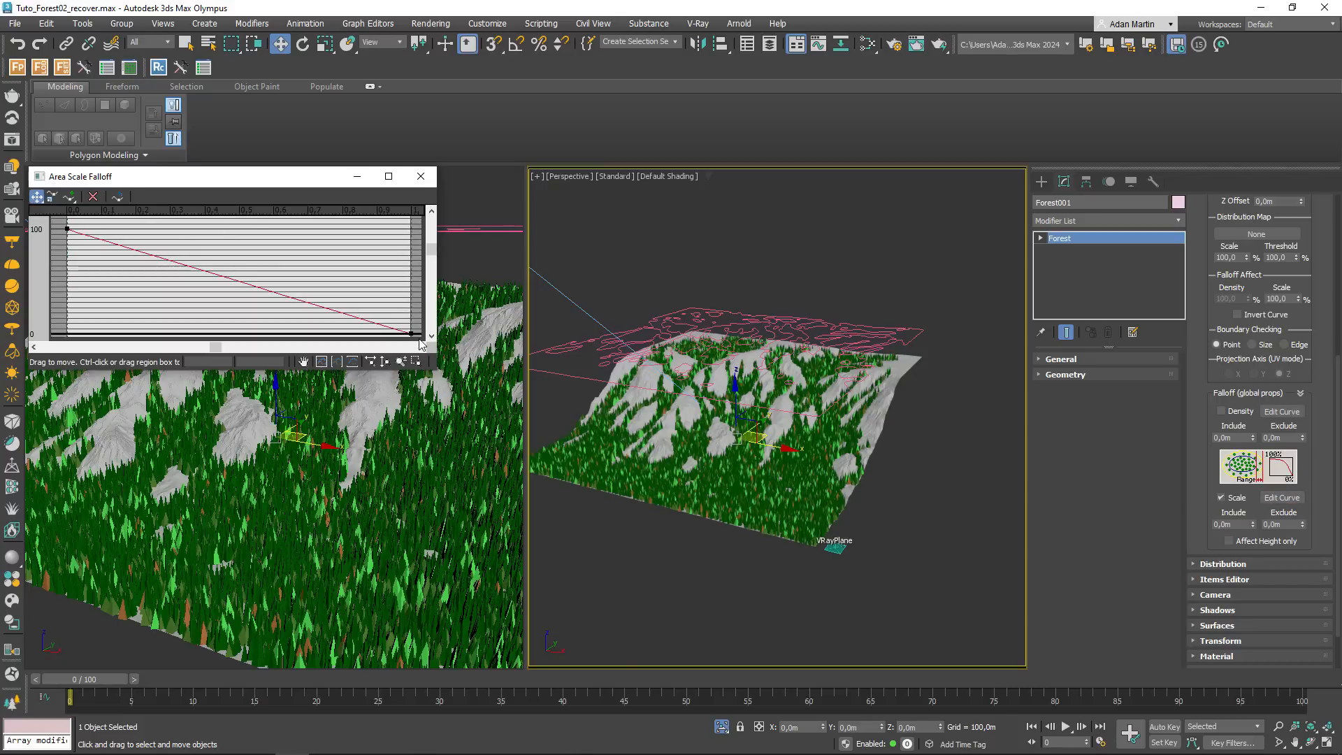
left_click(1230, 524)
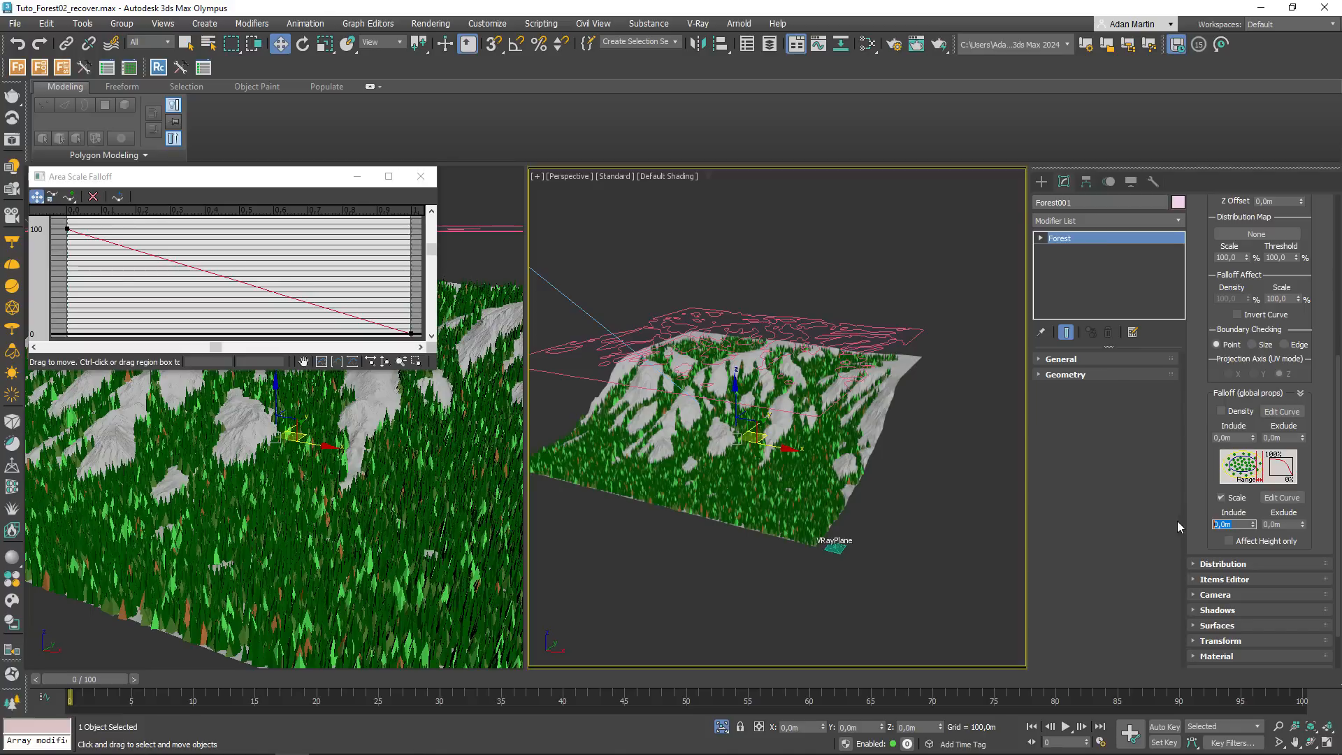
type("50")
key("Return")
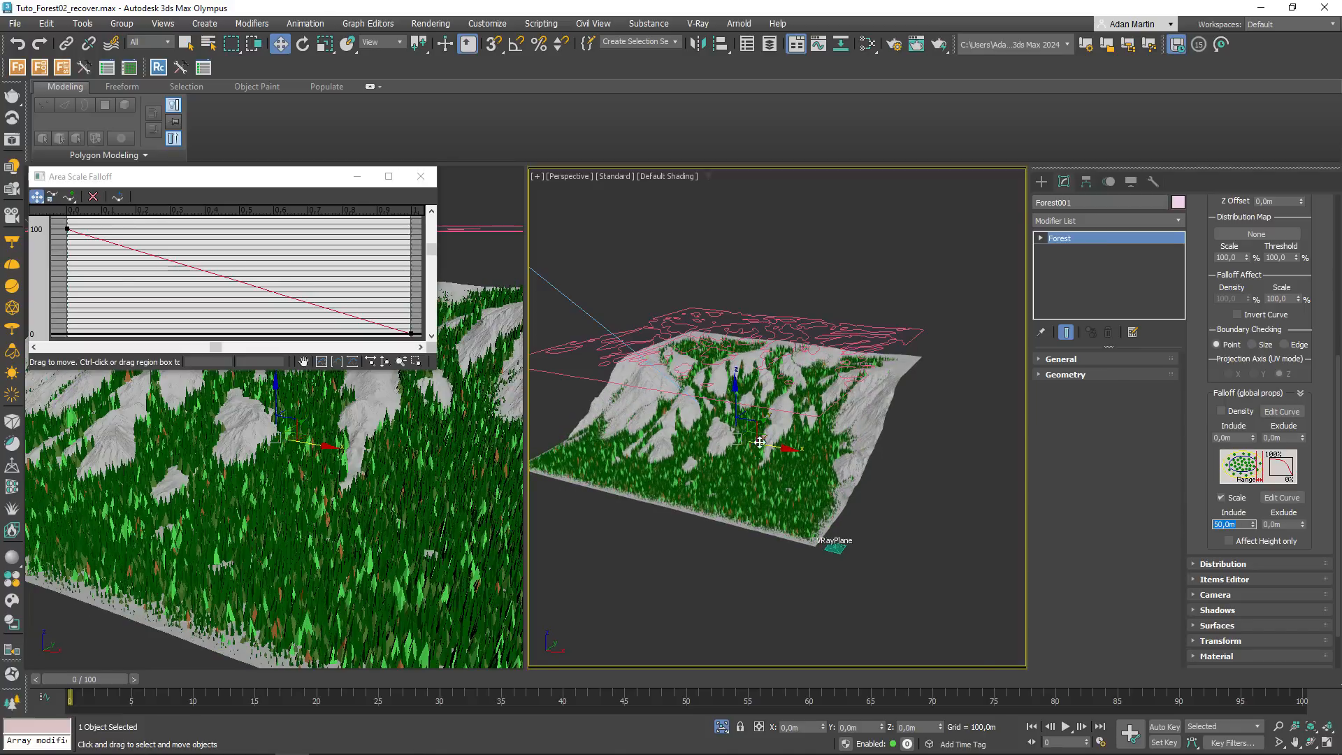
- Set the end point of the Area Scale Falloff curve to a value of 50
scroll(765, 456, "up", 10)
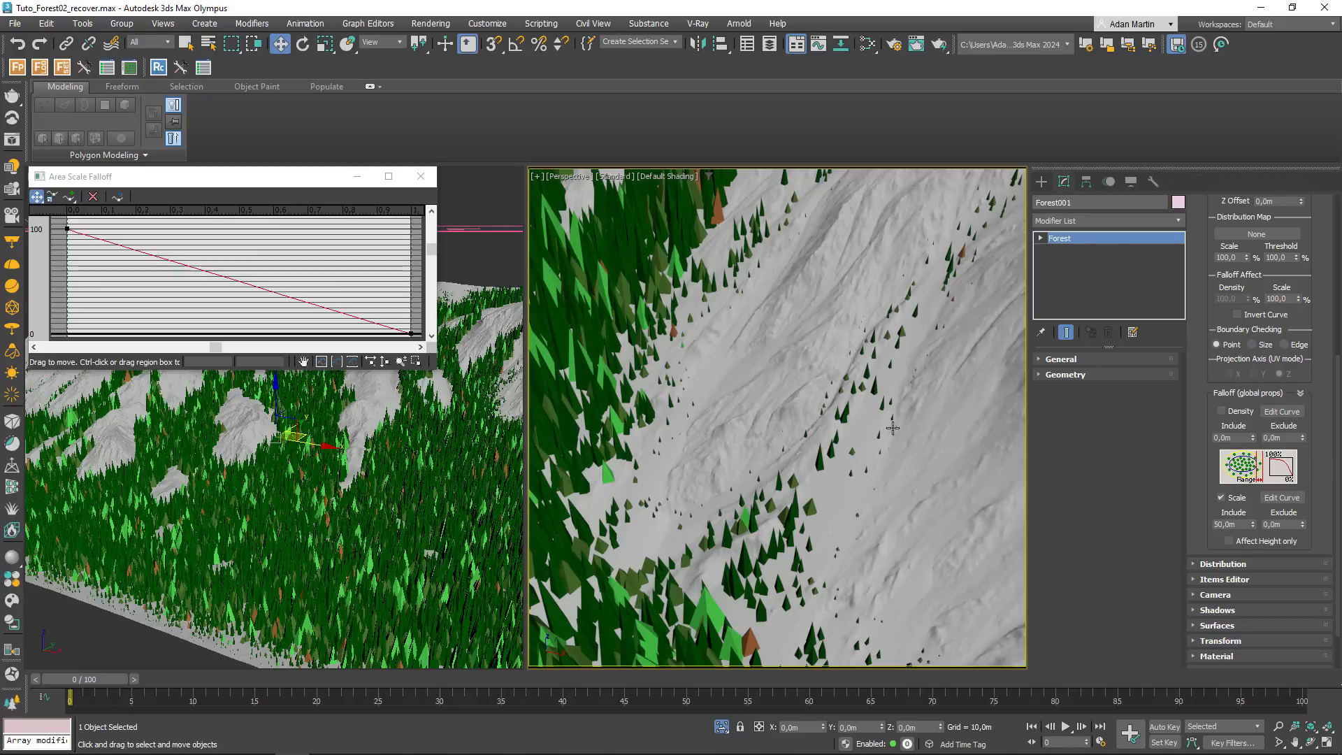
left_click(412, 333)
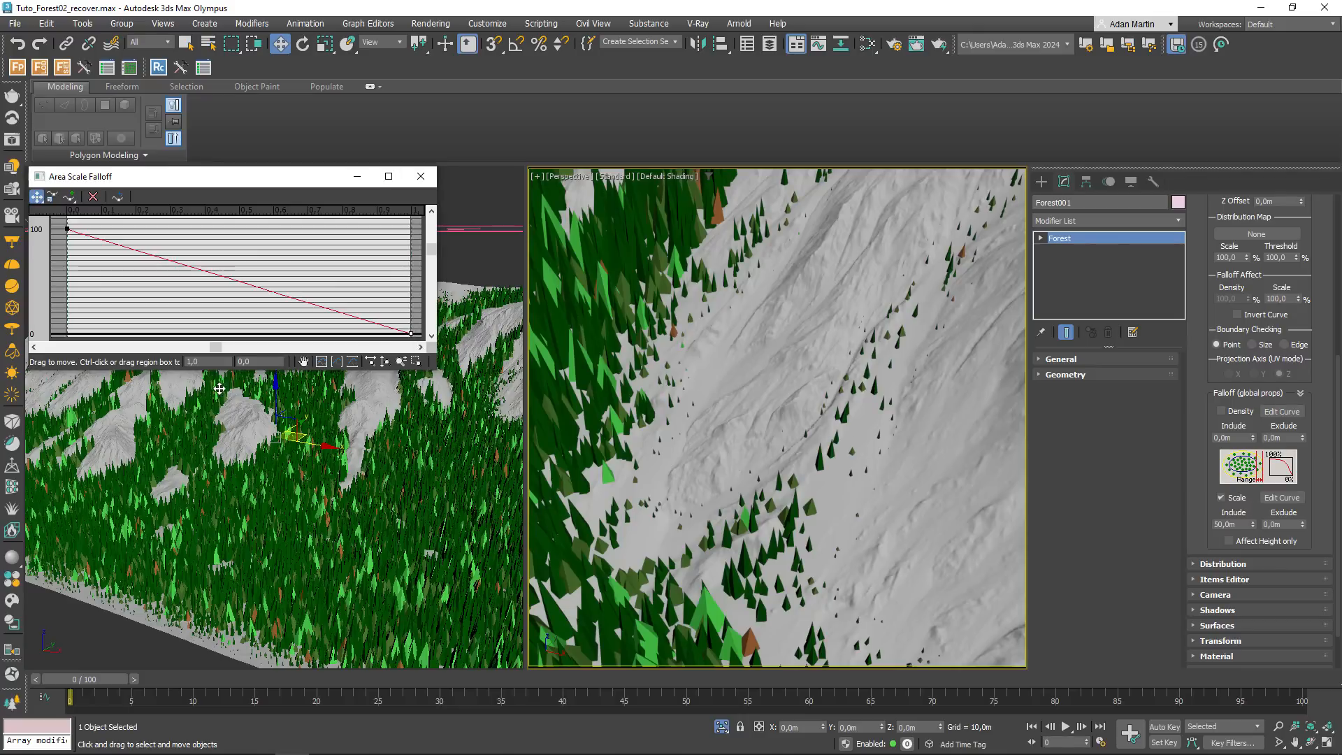
left_click(67, 229)
left_click(256, 362)
scroll(898, 435, "up", 5)
scroll(851, 466, "up", 3)
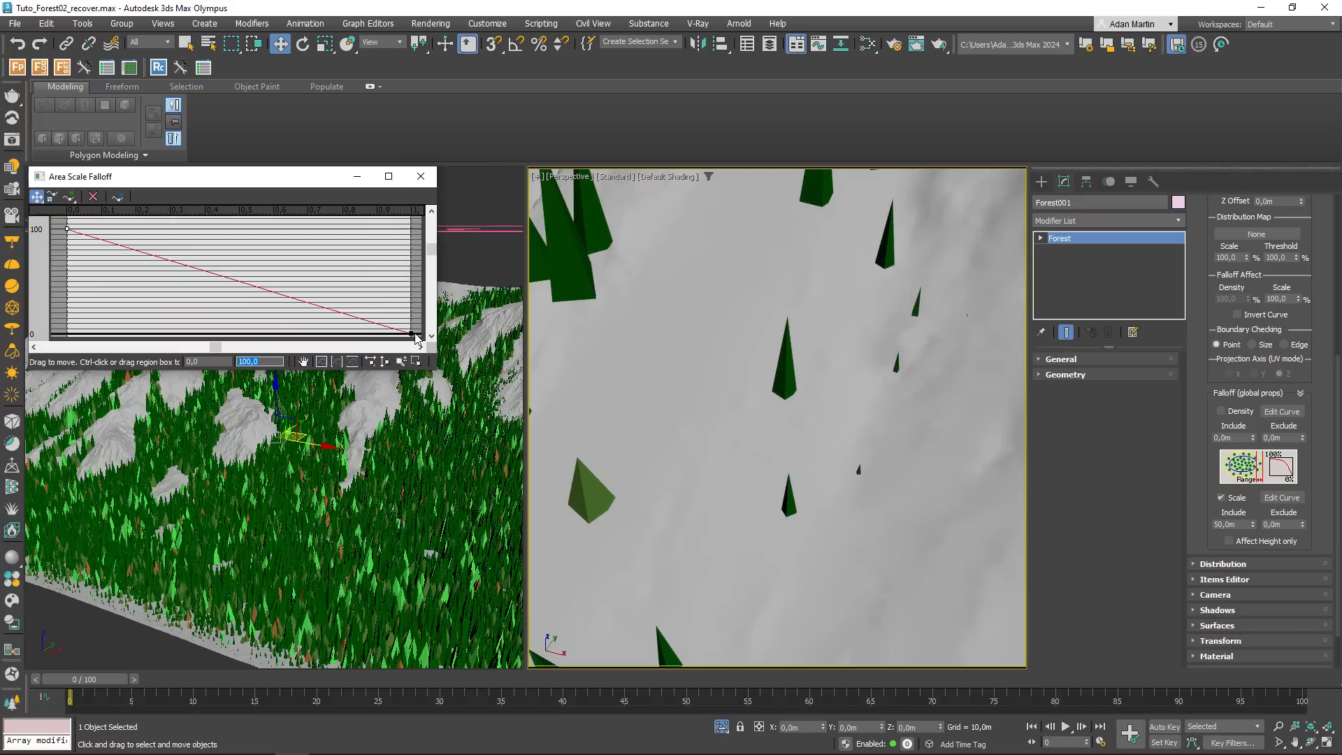
left_click_drag(417, 338, 411, 284)
type("50")
key("Return")
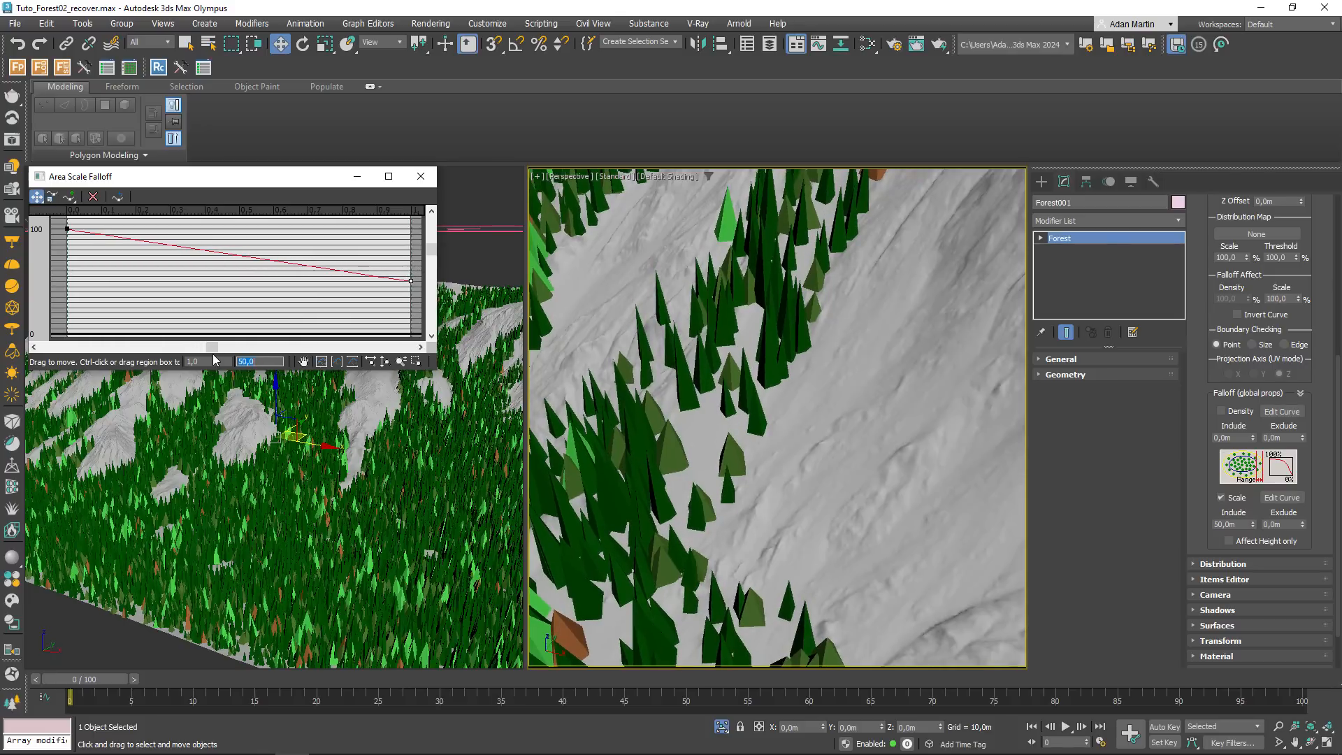
- Set the Scale falloff Include distance to 25 m
scroll(887, 366, "down", 5)
middle_click_drag(887, 366, 830, 513)
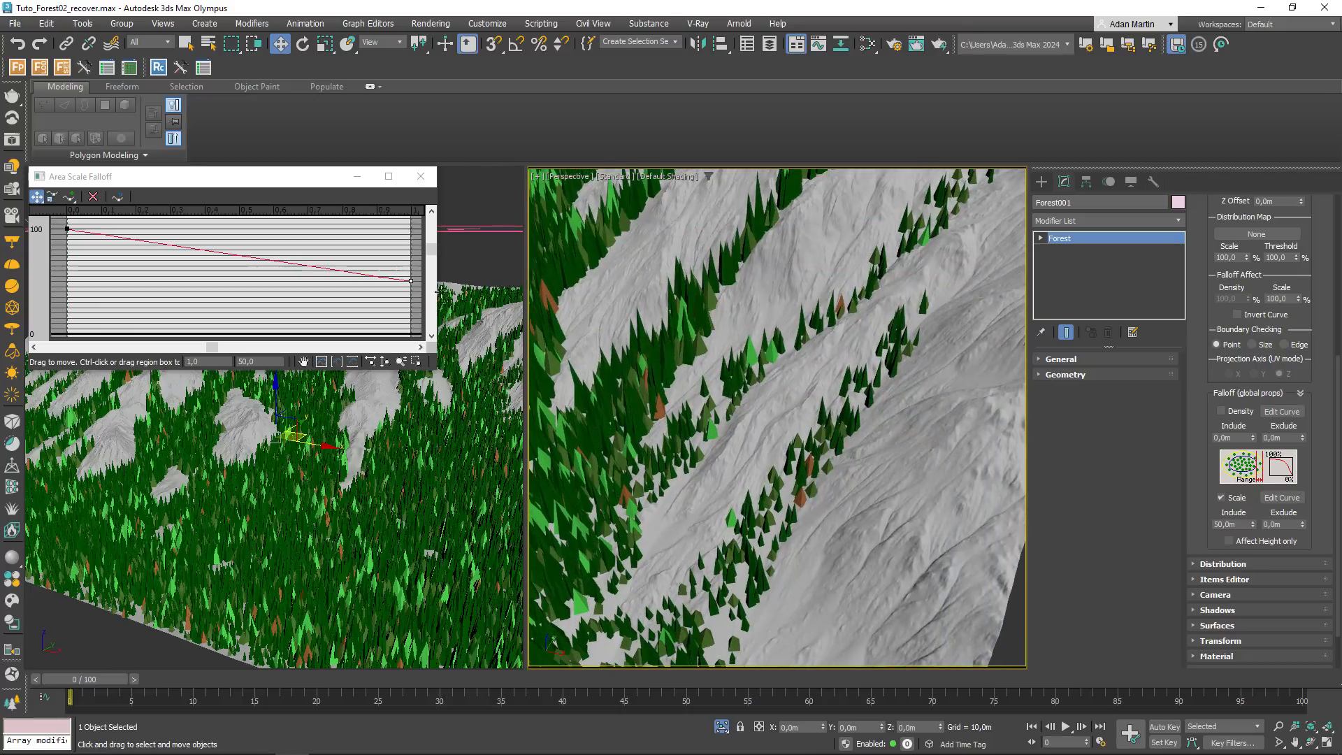
double_click(1231, 524)
type("25")
key("Return")
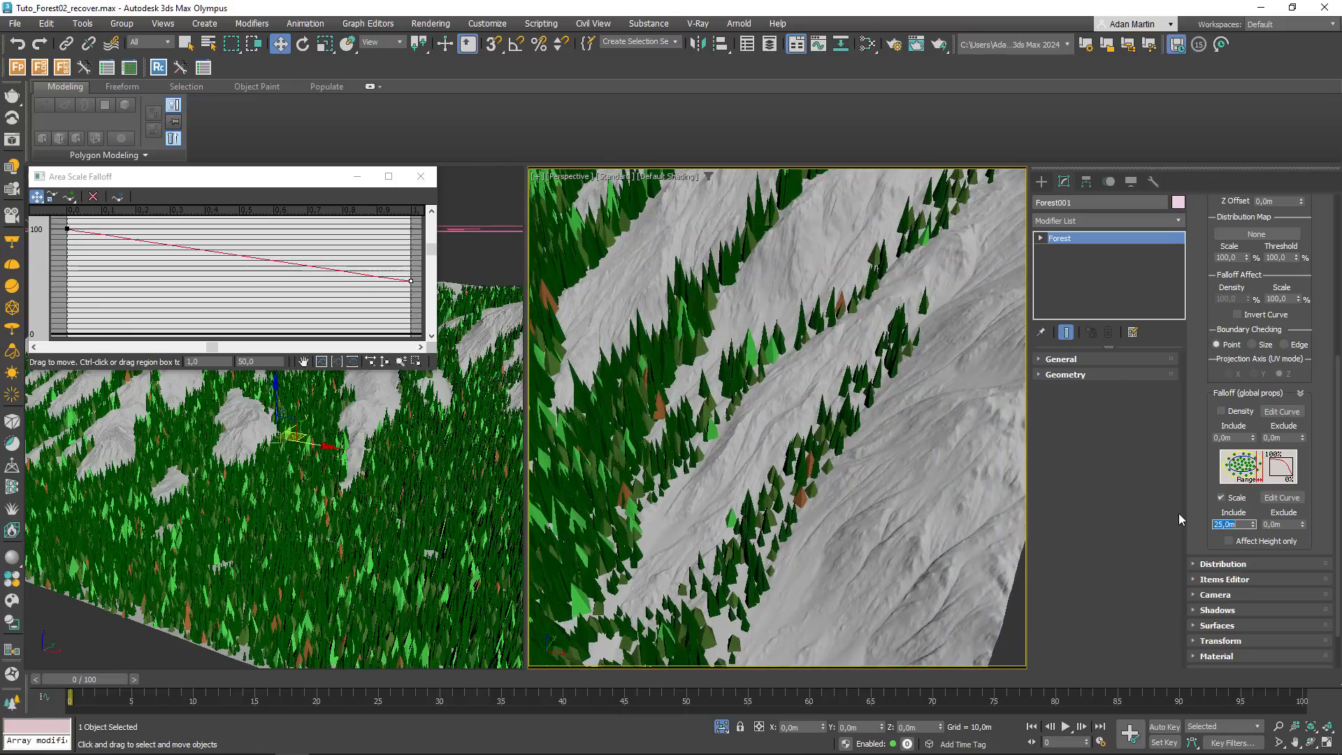
- Convert the end point of the scale falloff curve to Bezier-Corner, bend the curve upward and close the curve editor
right_click(411, 281)
left_click(462, 319)
left_click_drag(332, 273, 336, 238)
left_click(420, 177)
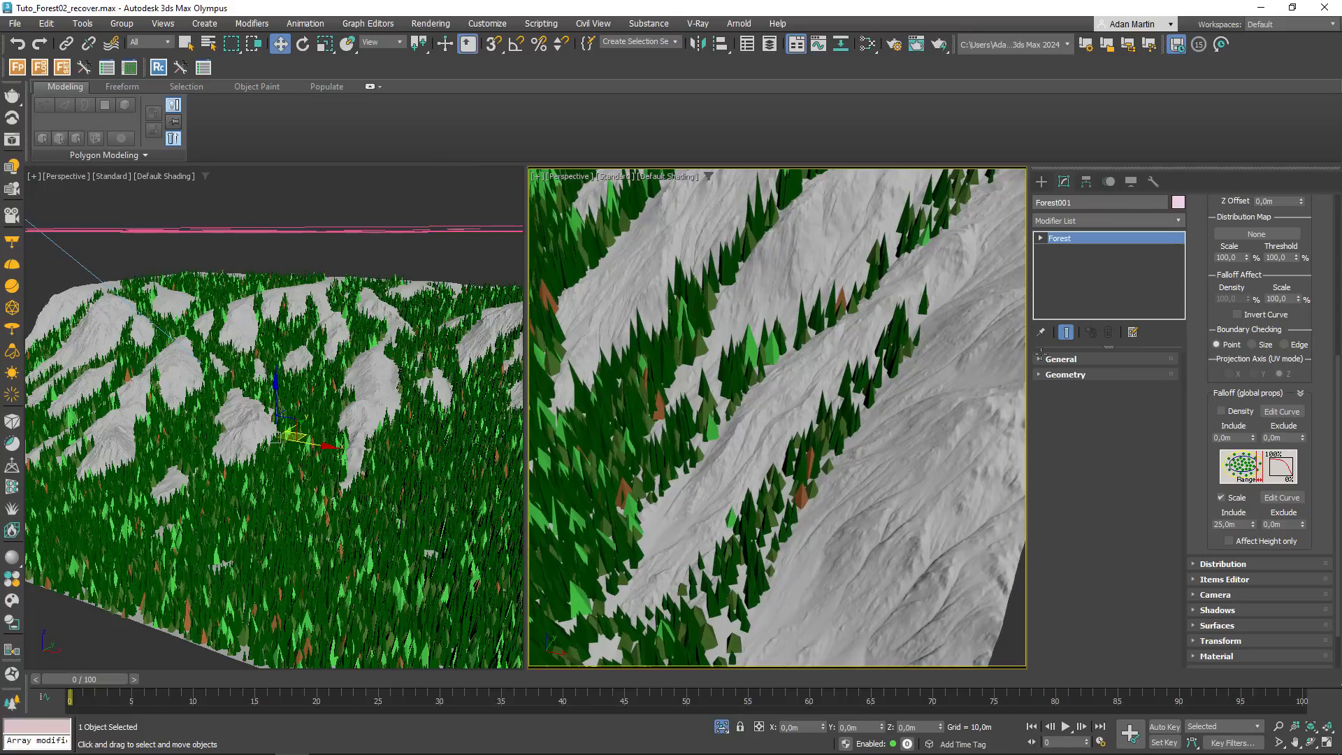
- Enable the area Density falloff with an Include distance of 25 m
left_click(1221, 411)
left_click(1215, 437)
type("25")
key("Return")
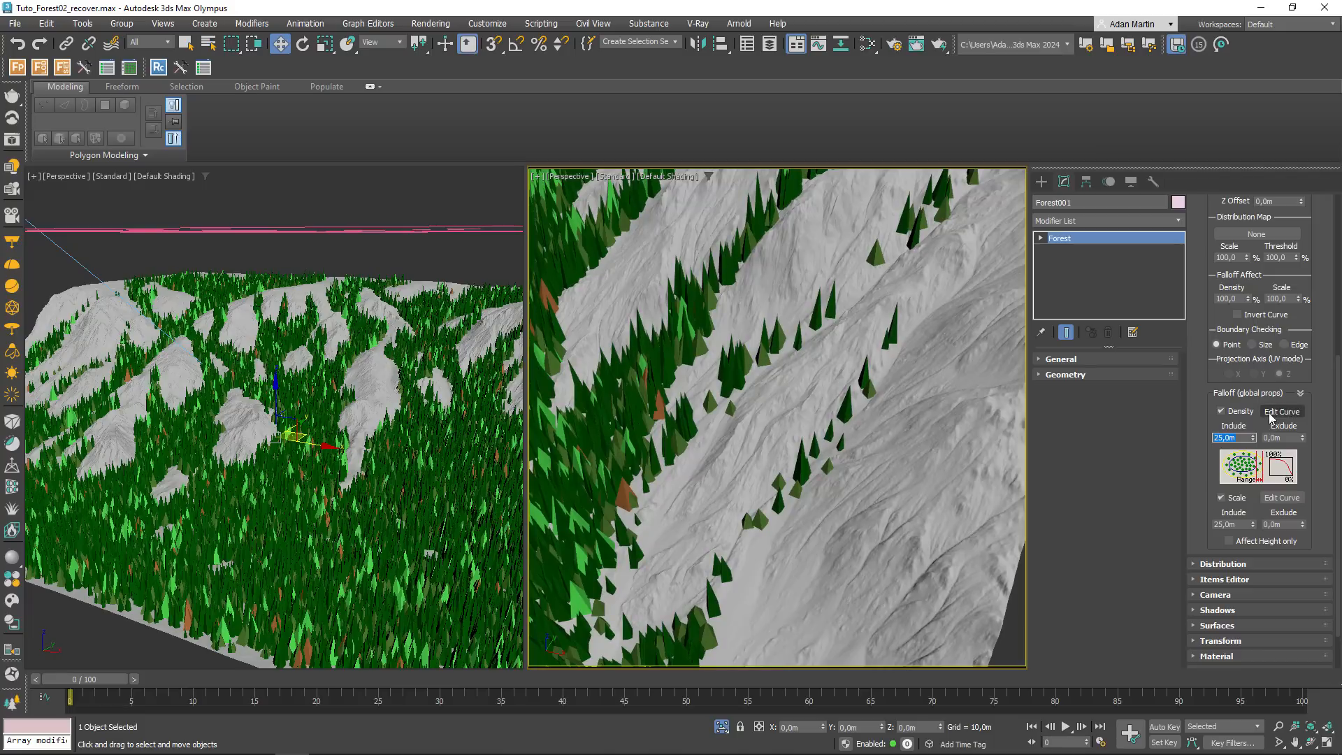
- Shape the Area Density Falloff curve with a Bezier-Corner end point raised to about 155 so it curves upward, and close its editor
left_click(1281, 412)
left_click_drag(311, 312, 320, 265)
right_click(320, 266)
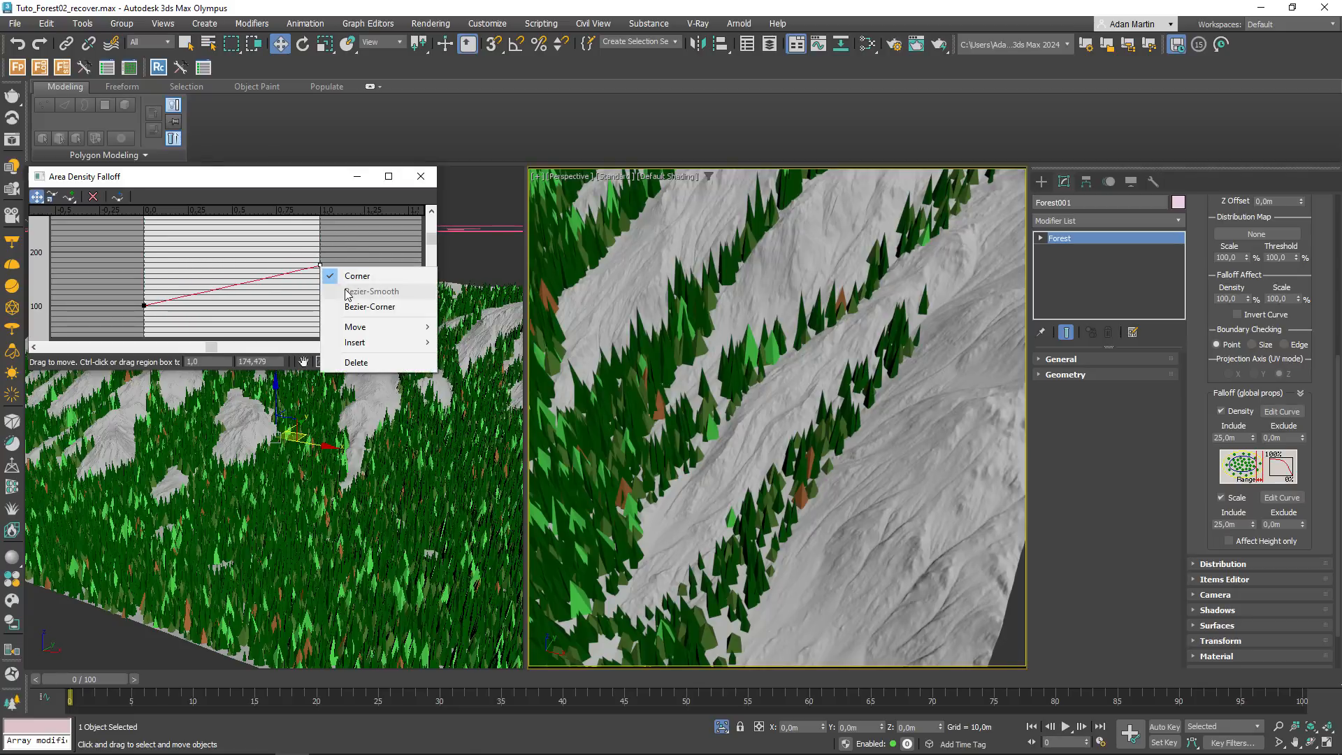
left_click(369, 306)
left_click_drag(275, 277, 320, 278)
left_click(360, 262)
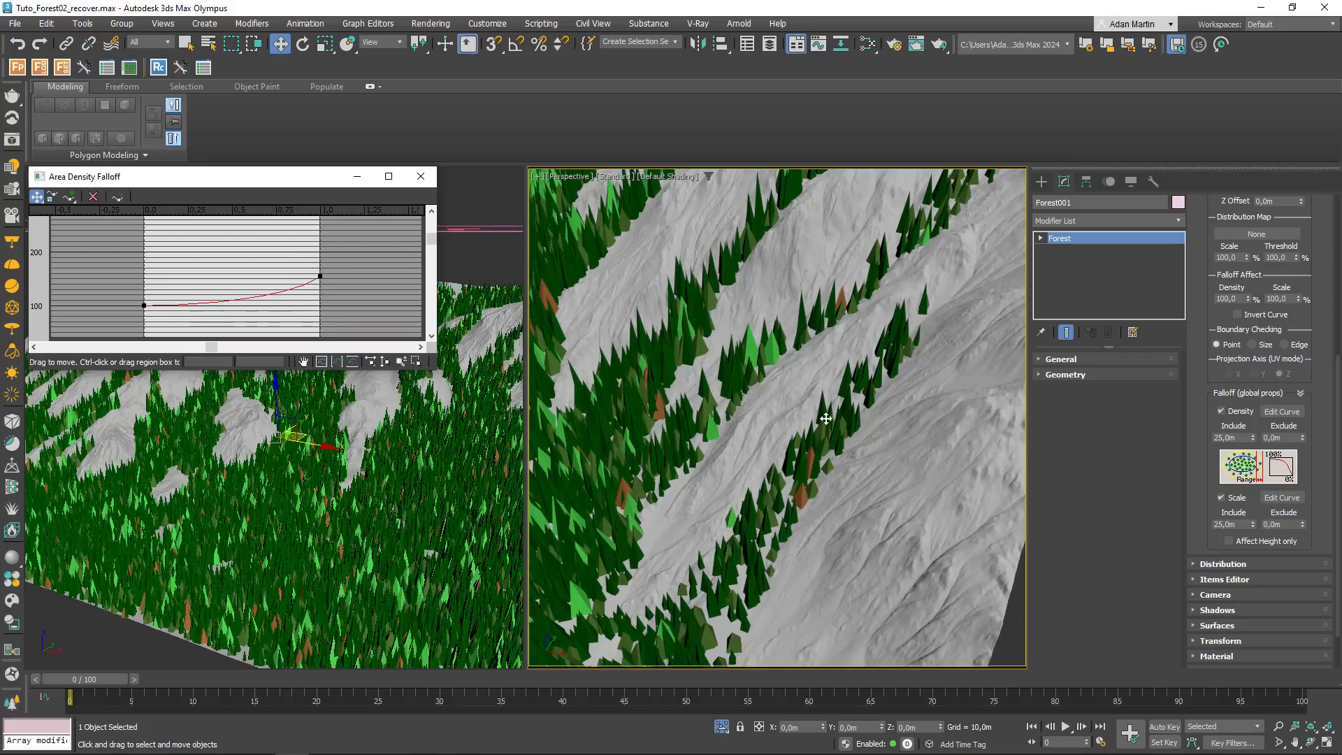
left_click(420, 176)
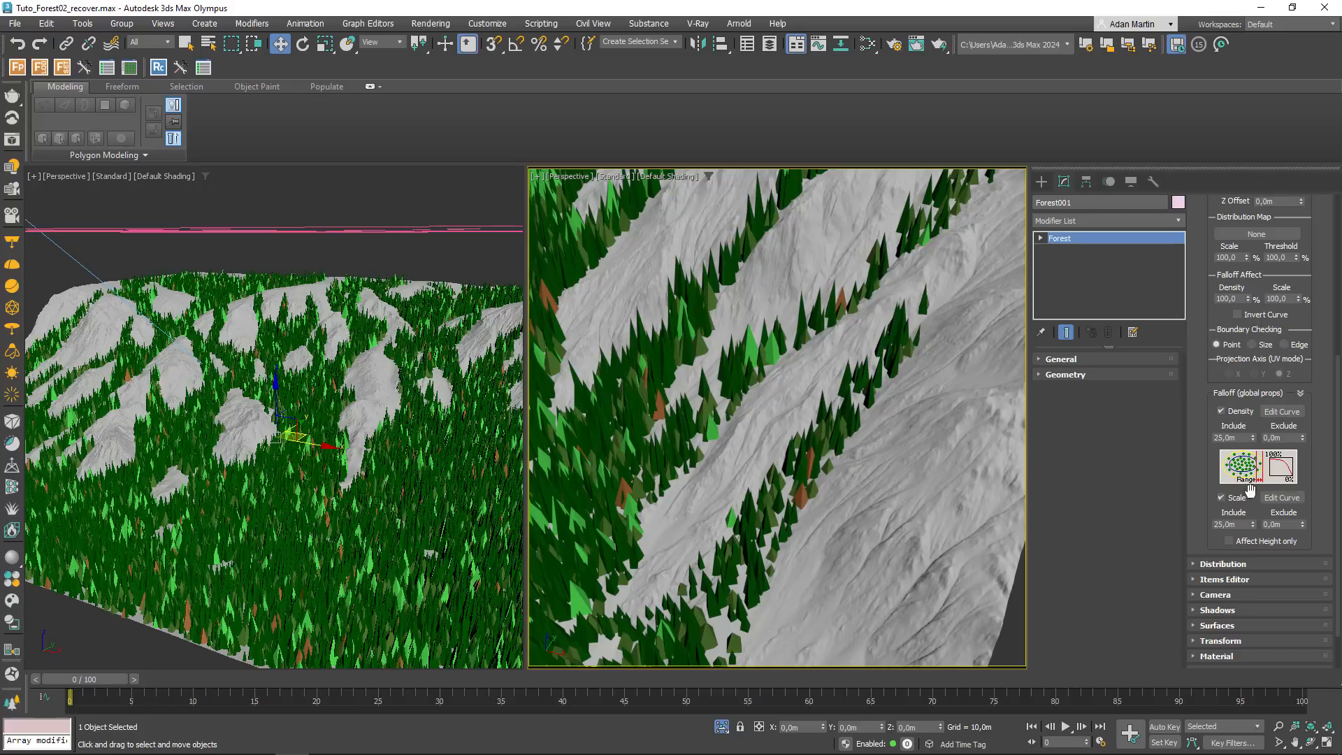
scroll(1235, 231, "up", 5)
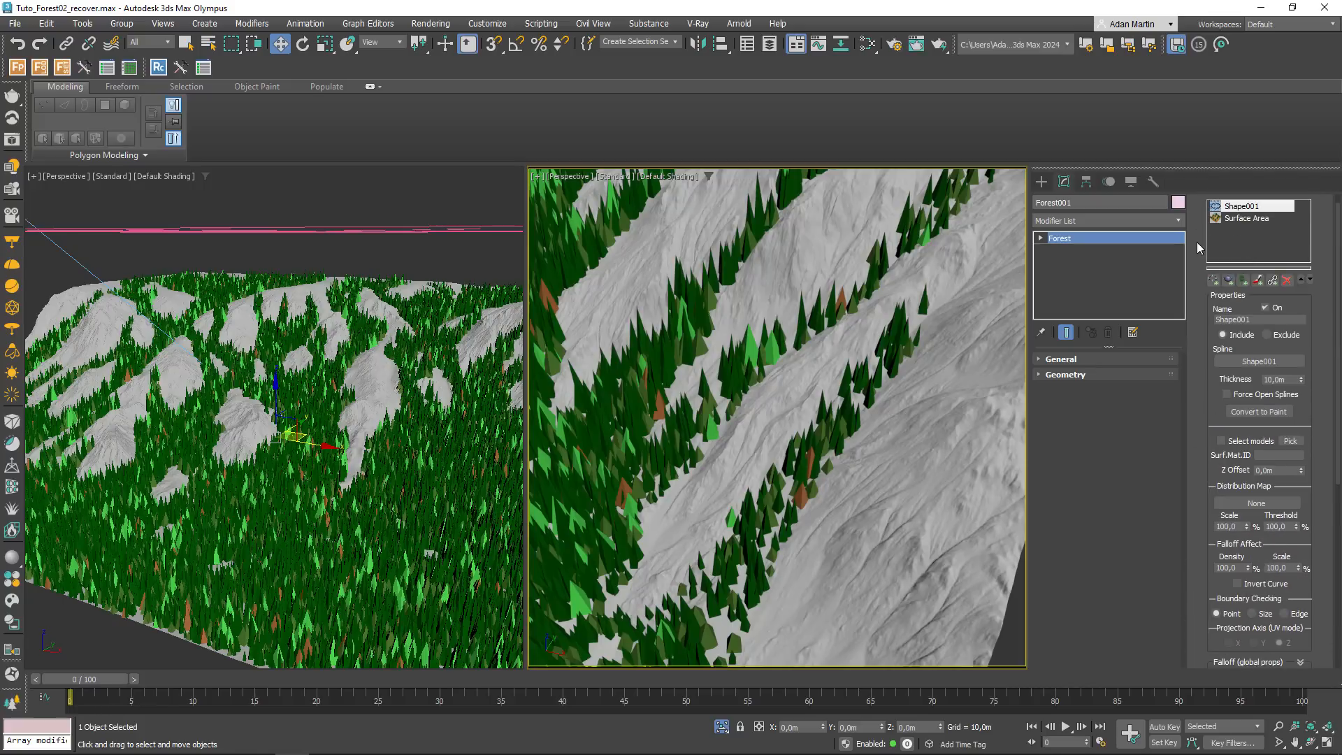
- Enable Collisions in the forest's Distribution settings and turn on the collision preview in the viewport
scroll(1230, 244, "up", 2)
left_click(1228, 207)
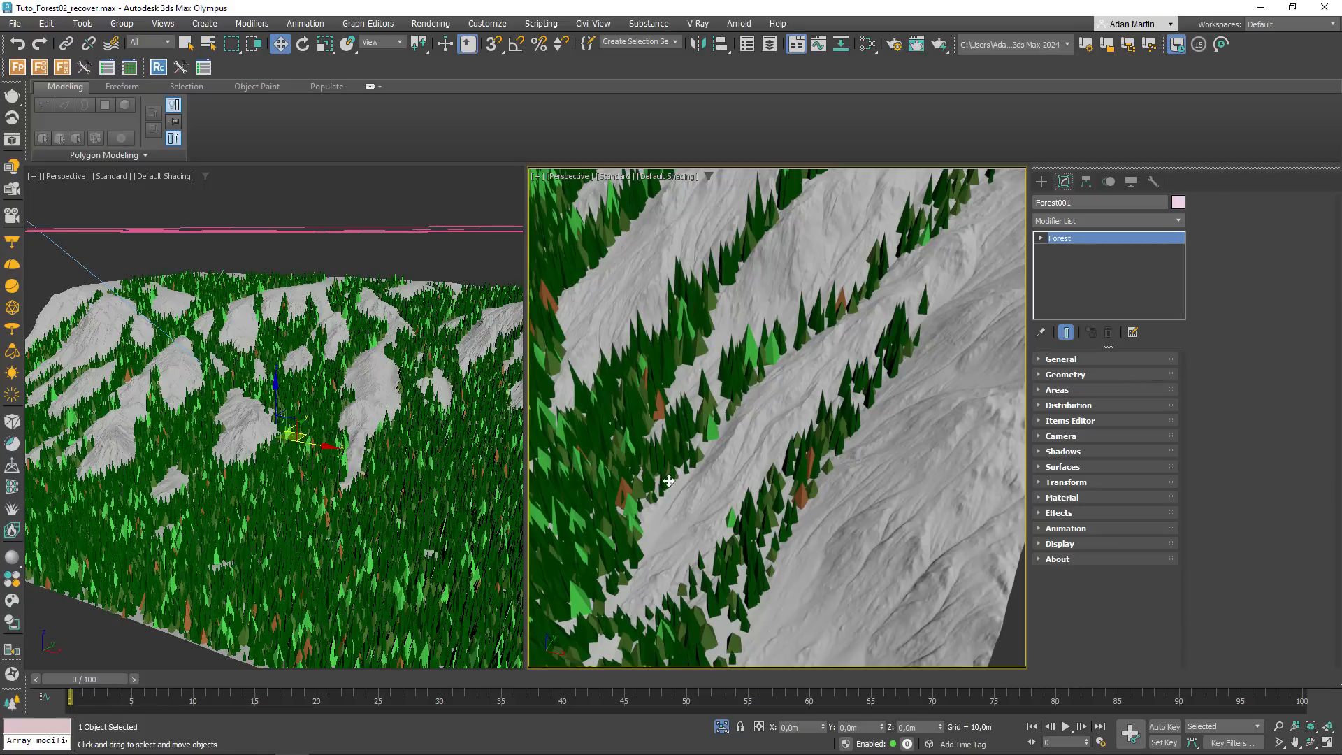
scroll(730, 489, "up", 4)
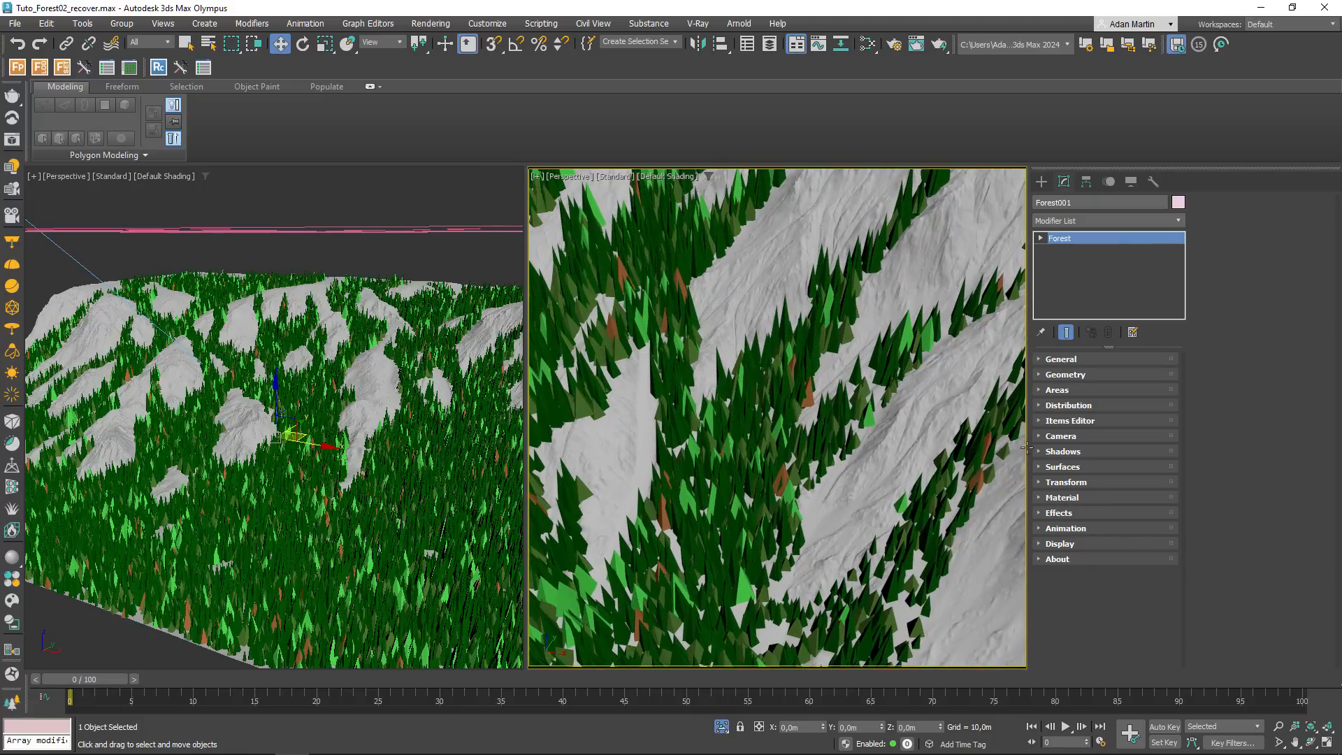
left_click(1067, 405)
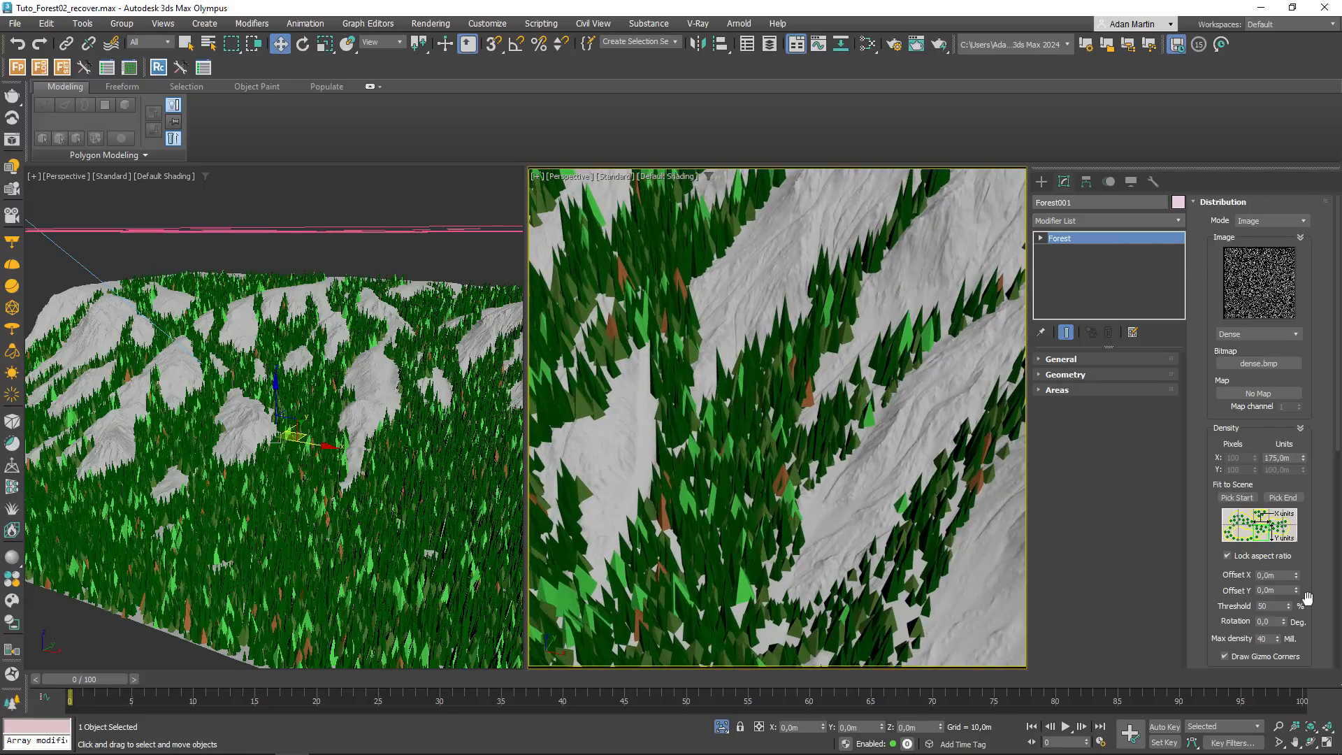
left_click_drag(1309, 596, 1323, 183)
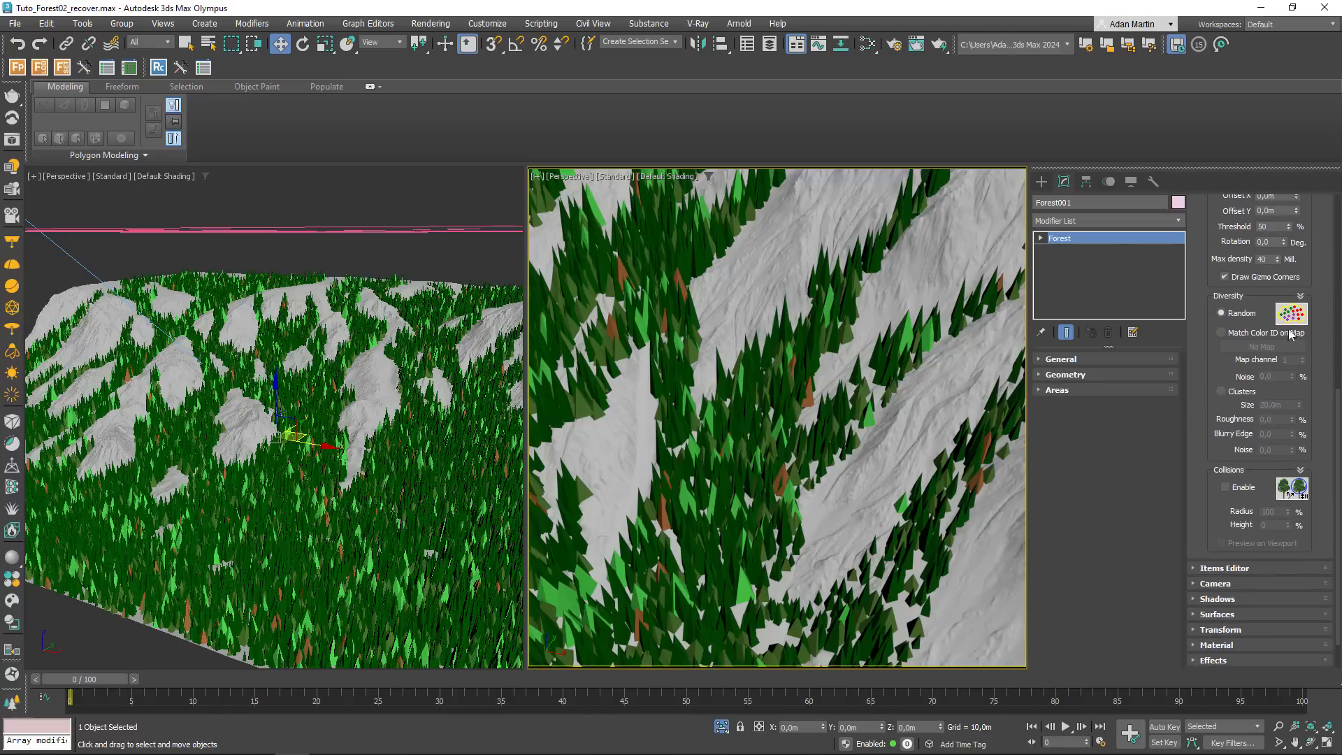
left_click(1225, 487)
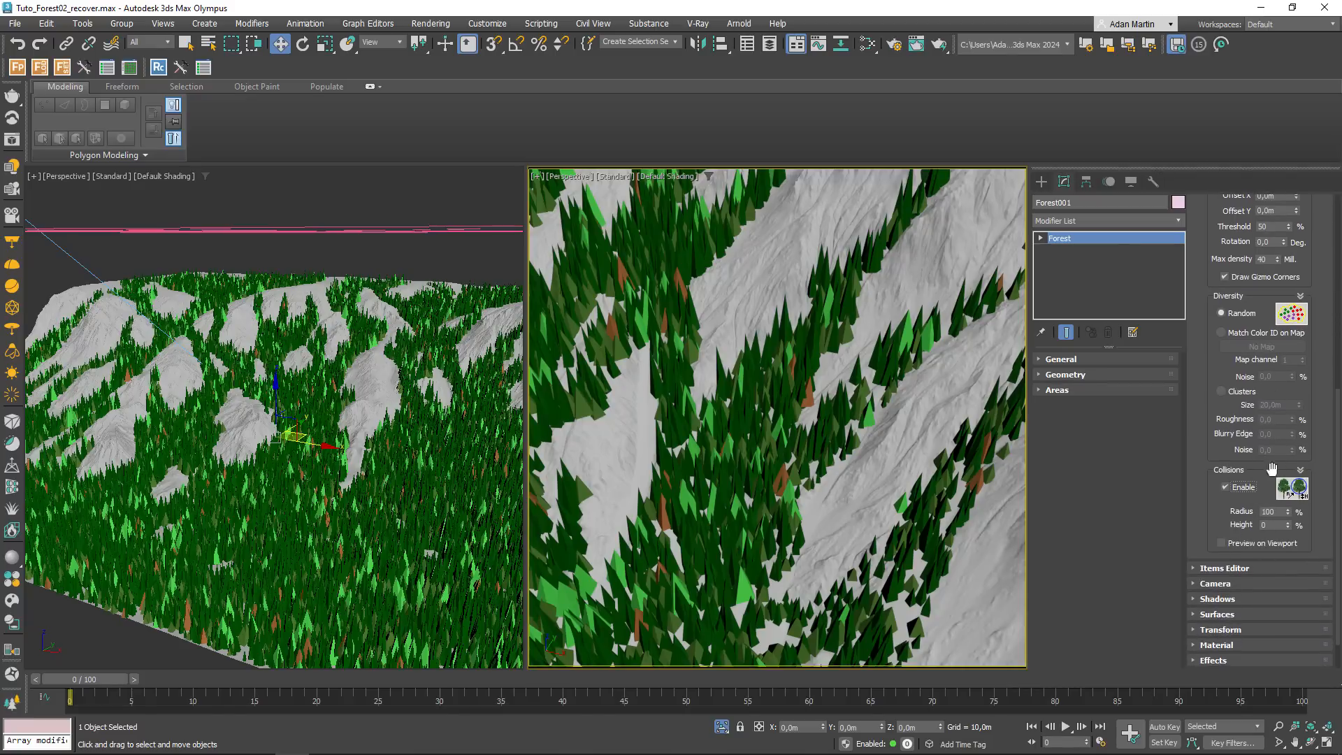
double_click(1268, 512)
left_click(1236, 543)
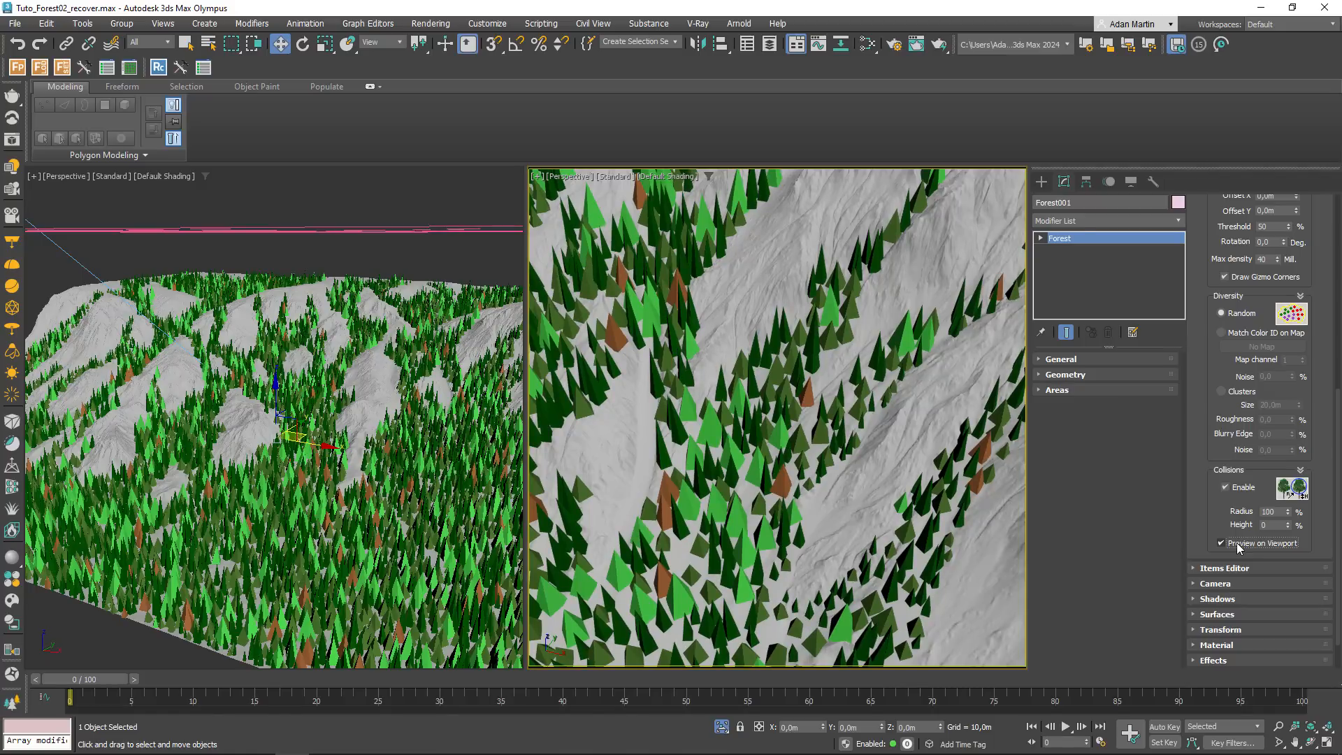
- Set the collision Height to 60% and the collision Radius to 50%
left_click(1273, 524)
type("60")
key("Return")
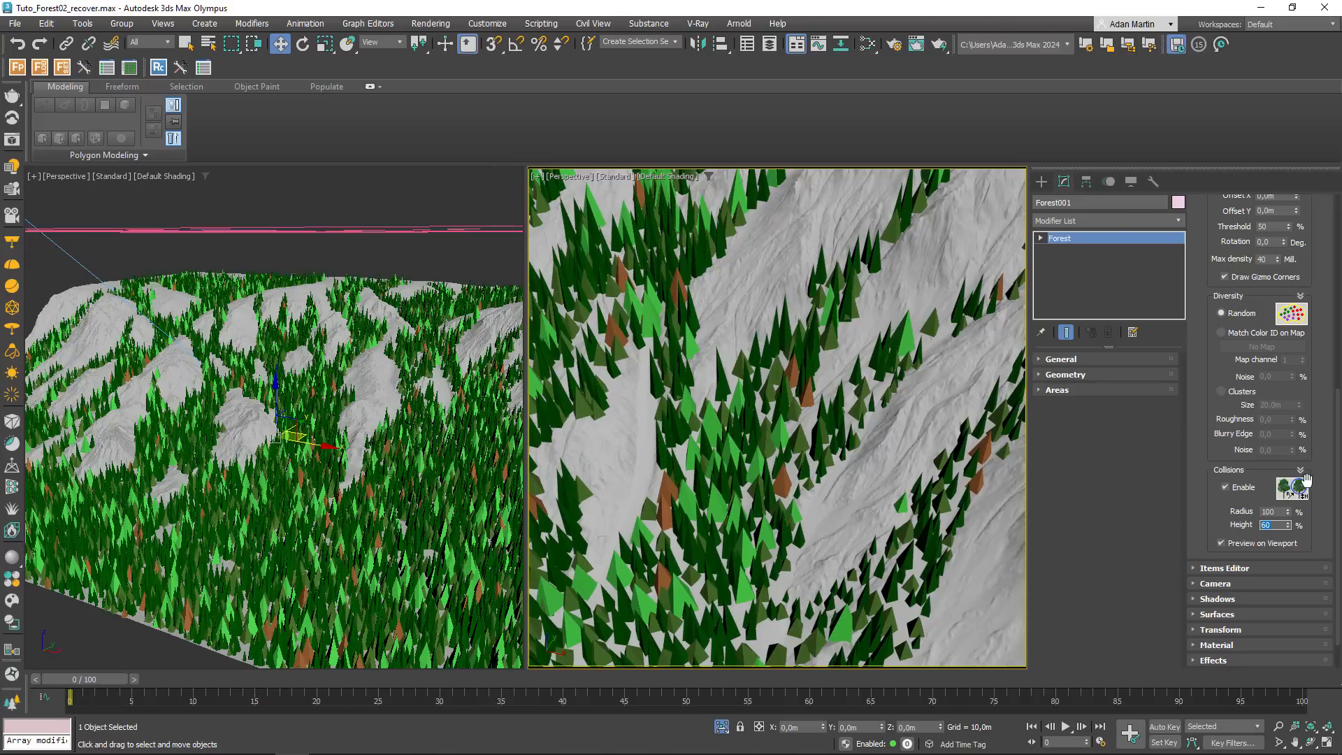
type("50")
left_click(1272, 511)
type("50")
key("Return")
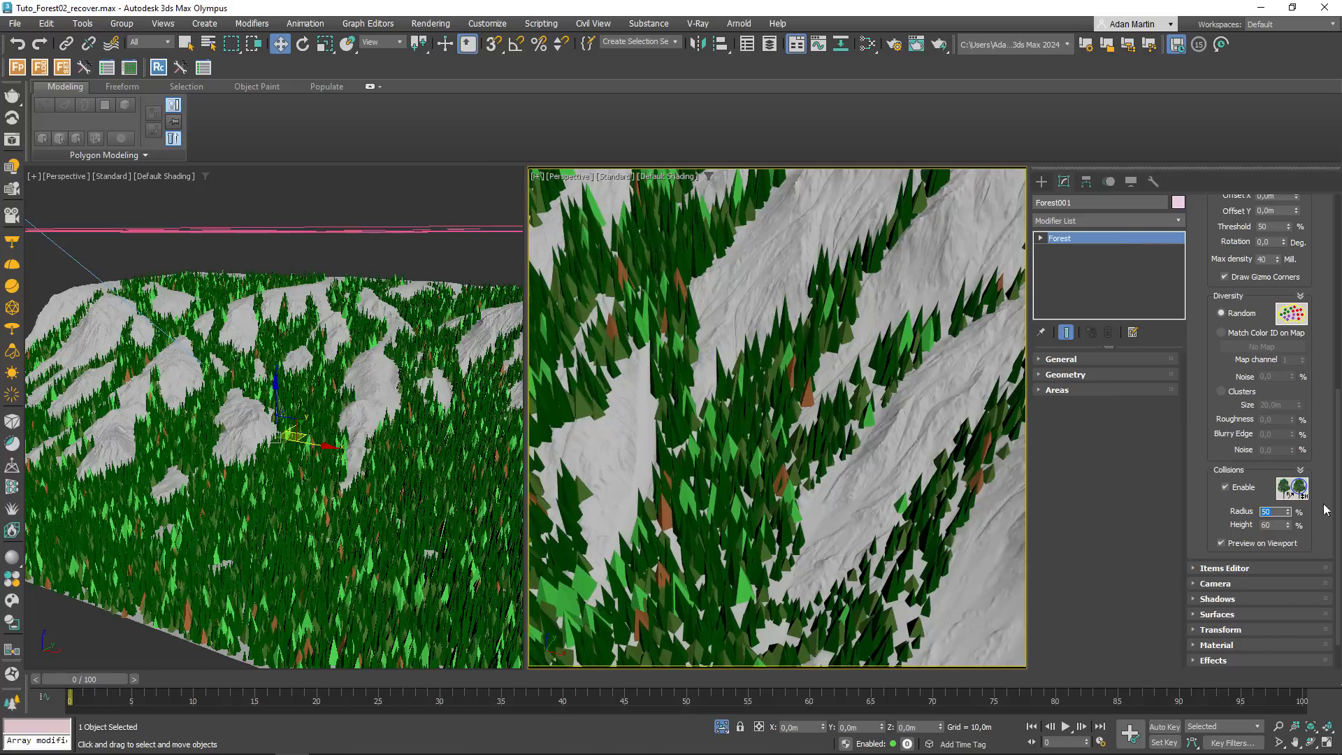
- Toggle collision checking off and on to compare the tree spacing, leaving it enabled
left_click(1226, 487)
left_click(1226, 487)
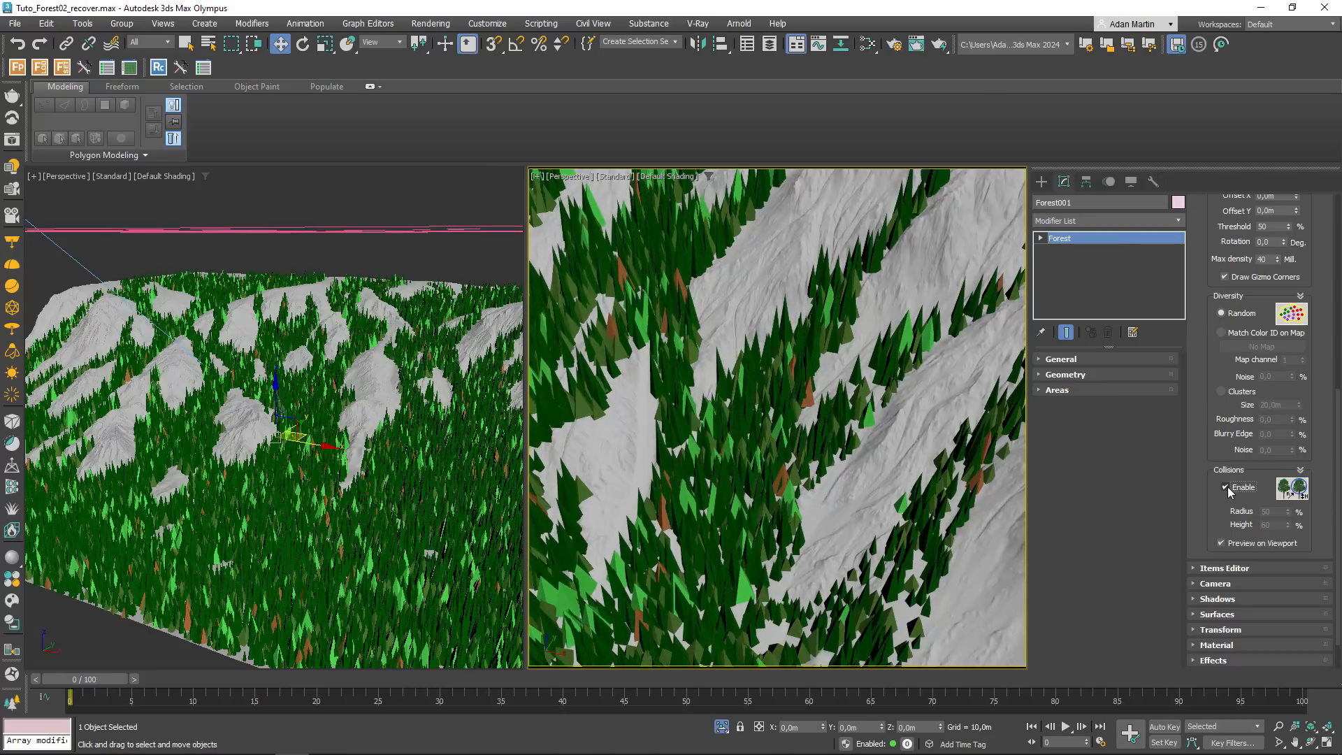
left_click(1226, 487)
left_click(1226, 487)
left_click(1226, 487)
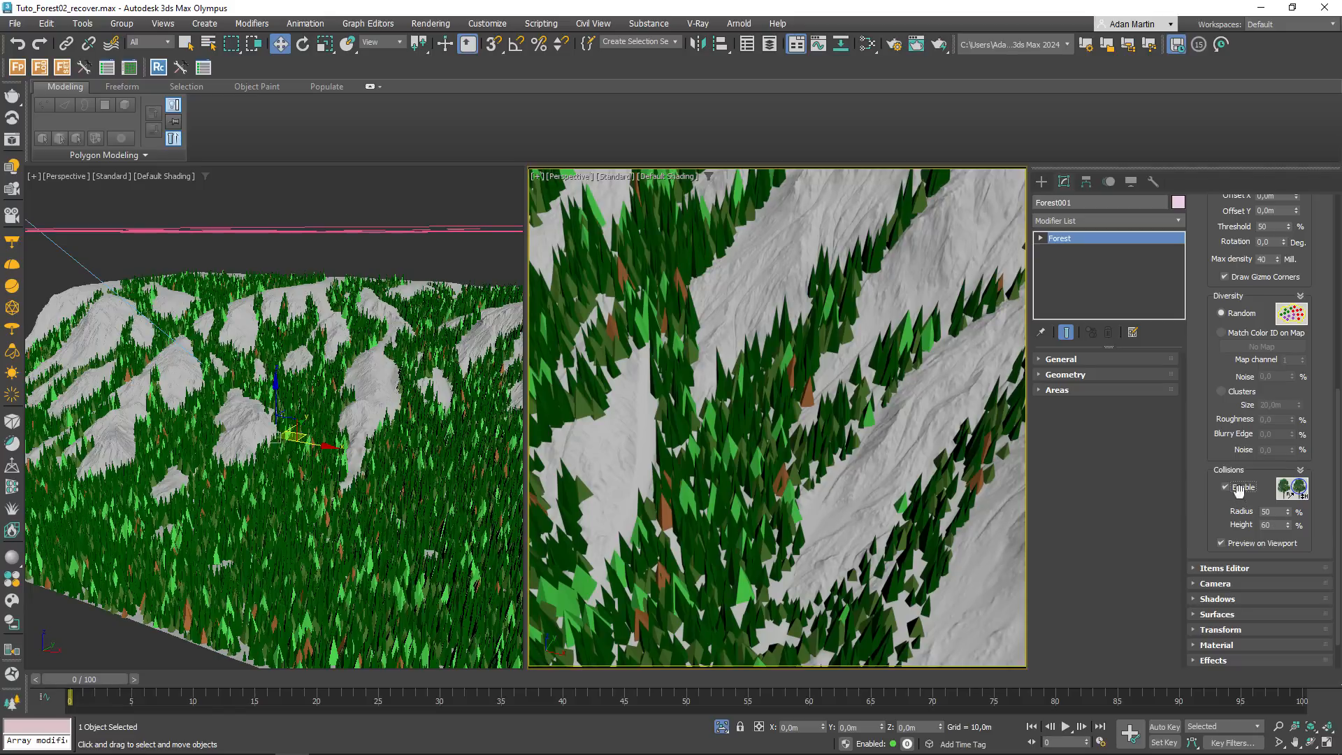
- Set the distribution density X units to 150 m
left_click_drag(1314, 353, 1318, 478)
left_click_drag(1294, 382, 1217, 382)
type("1")
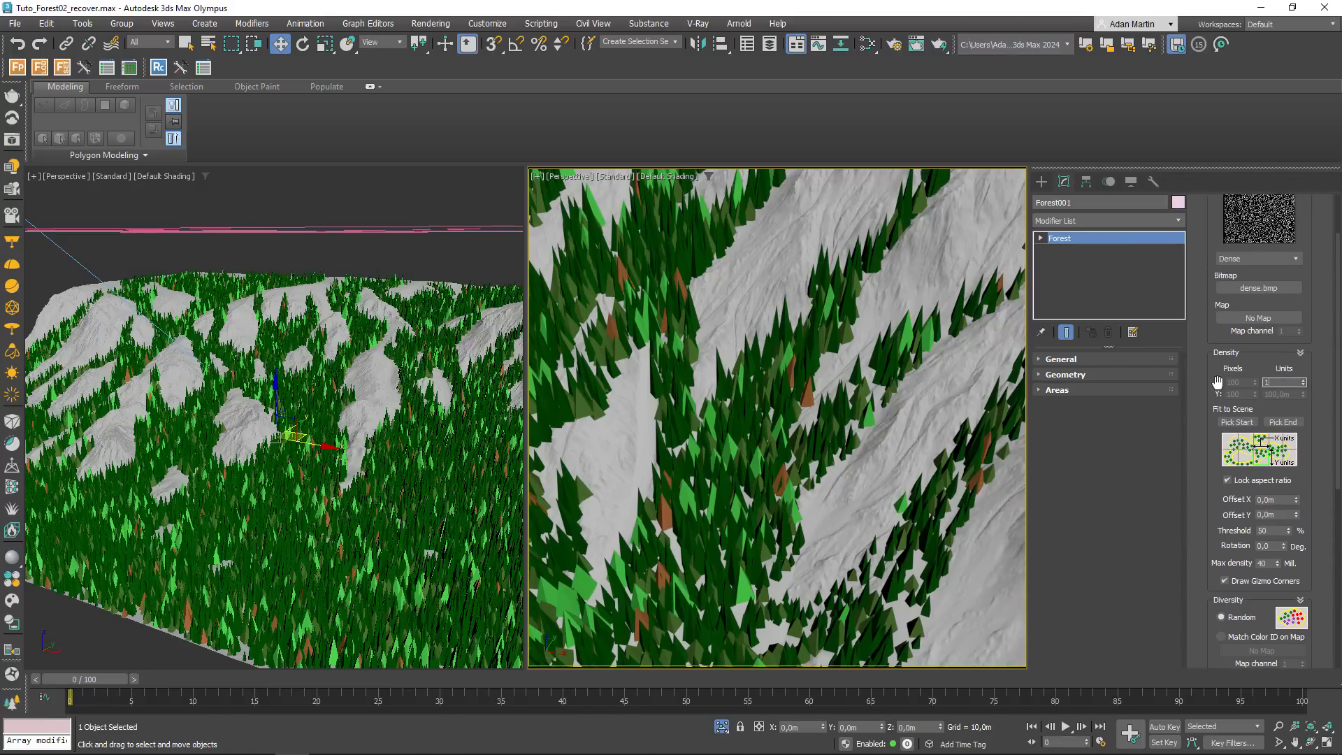
type("50")
key("Return")
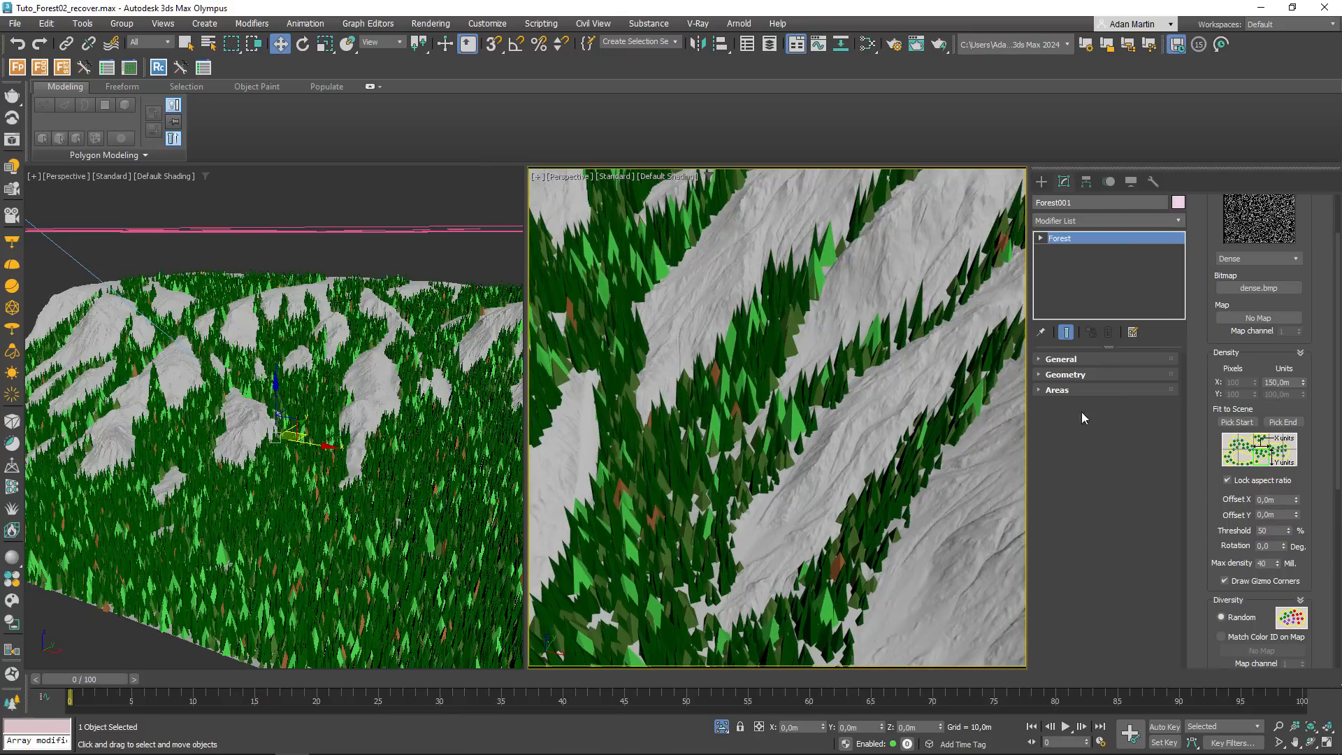
- Examine the denser forest up close and compare it with collisions switched off and back on
scroll(846, 369, "down", 5)
scroll(824, 458, "up", 3)
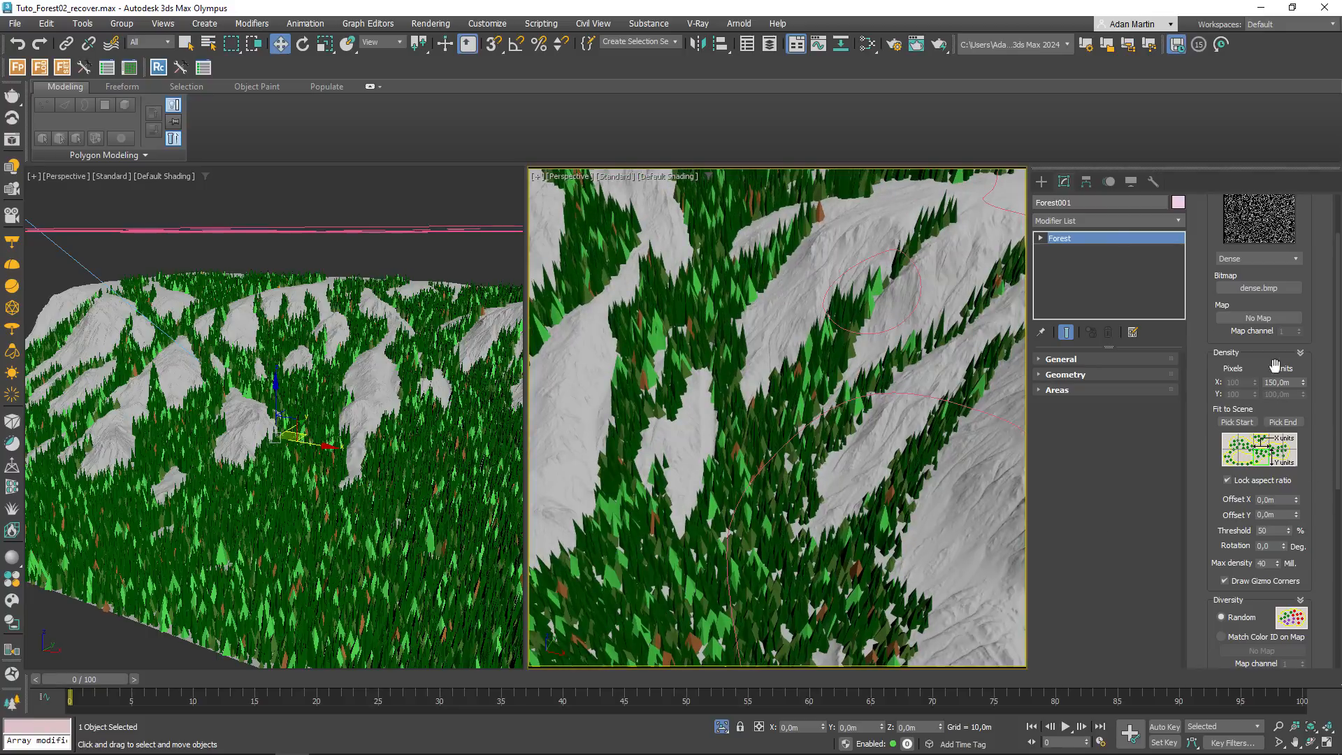
scroll(1207, 438, "down", 5)
scroll(1207, 439, "down", 1)
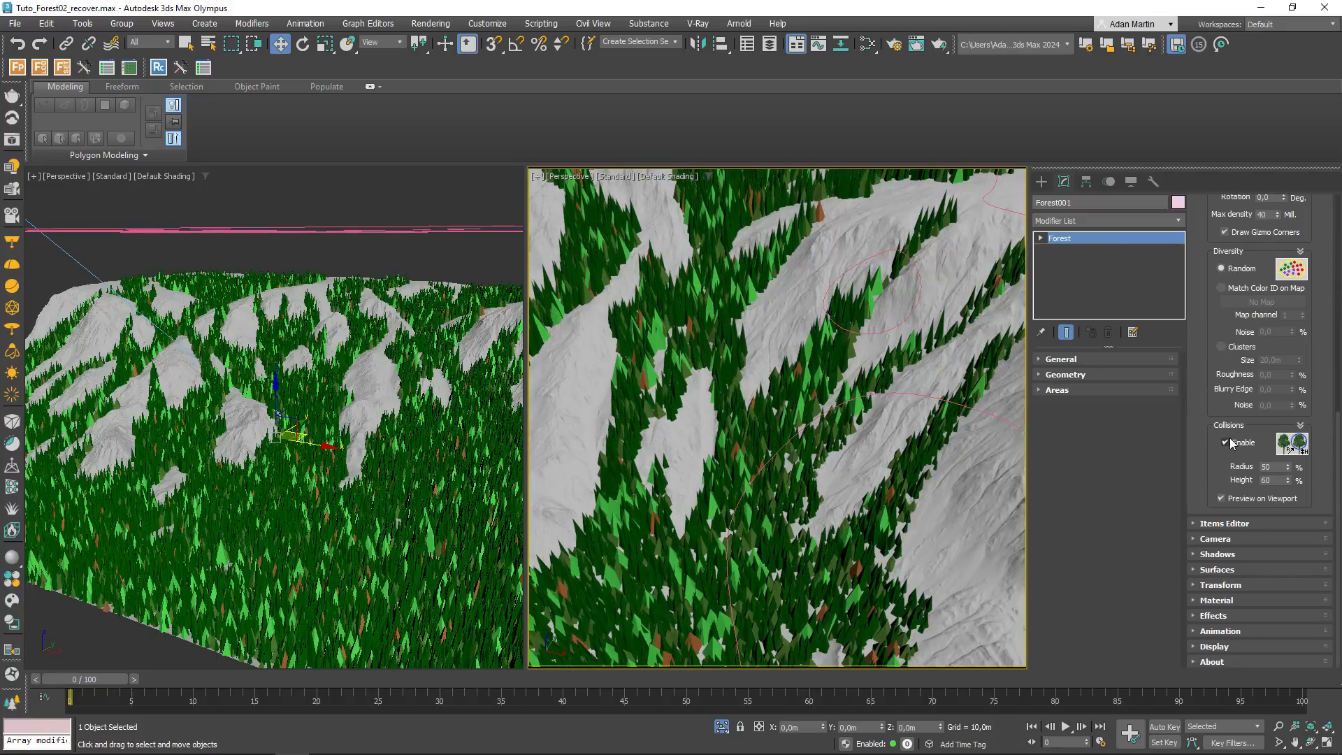
left_click(1226, 443)
left_click(1227, 441)
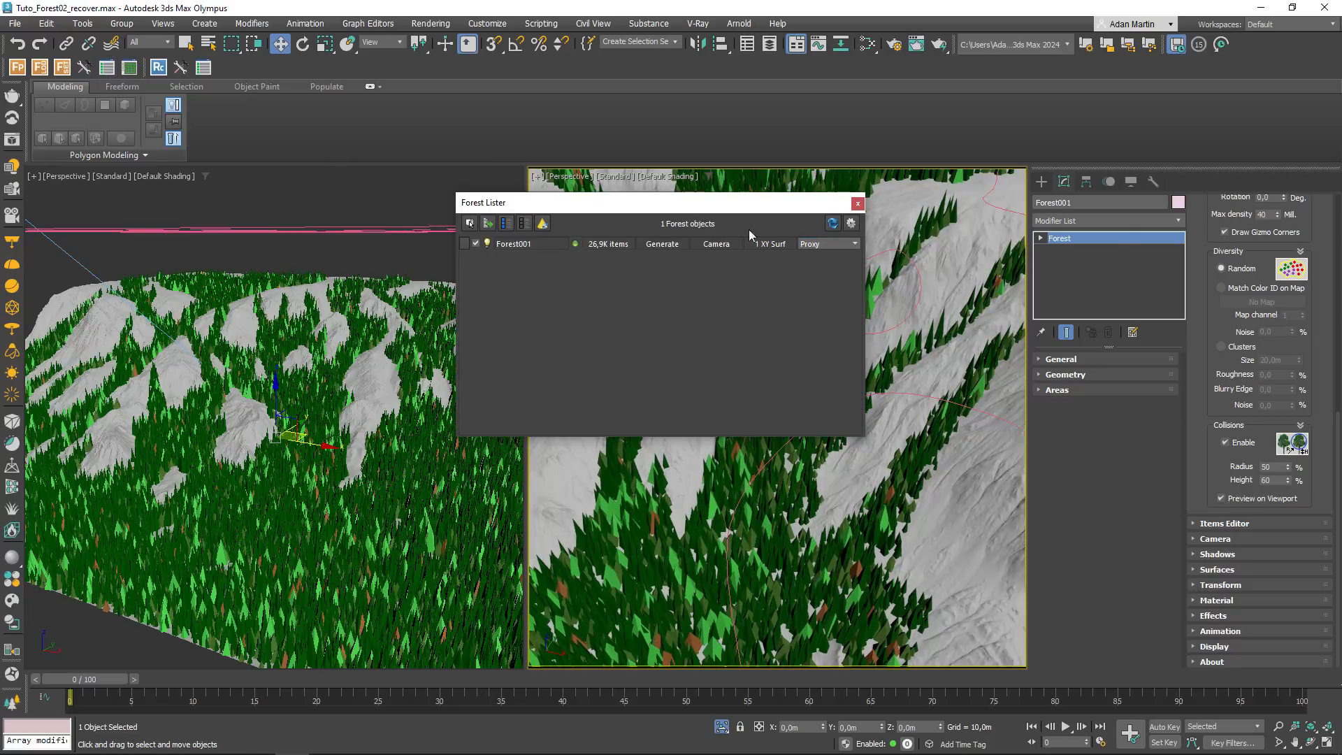
- Refresh the Forest Lister, check the forest object's item count and close the lister
left_click(834, 225)
left_click(858, 204)
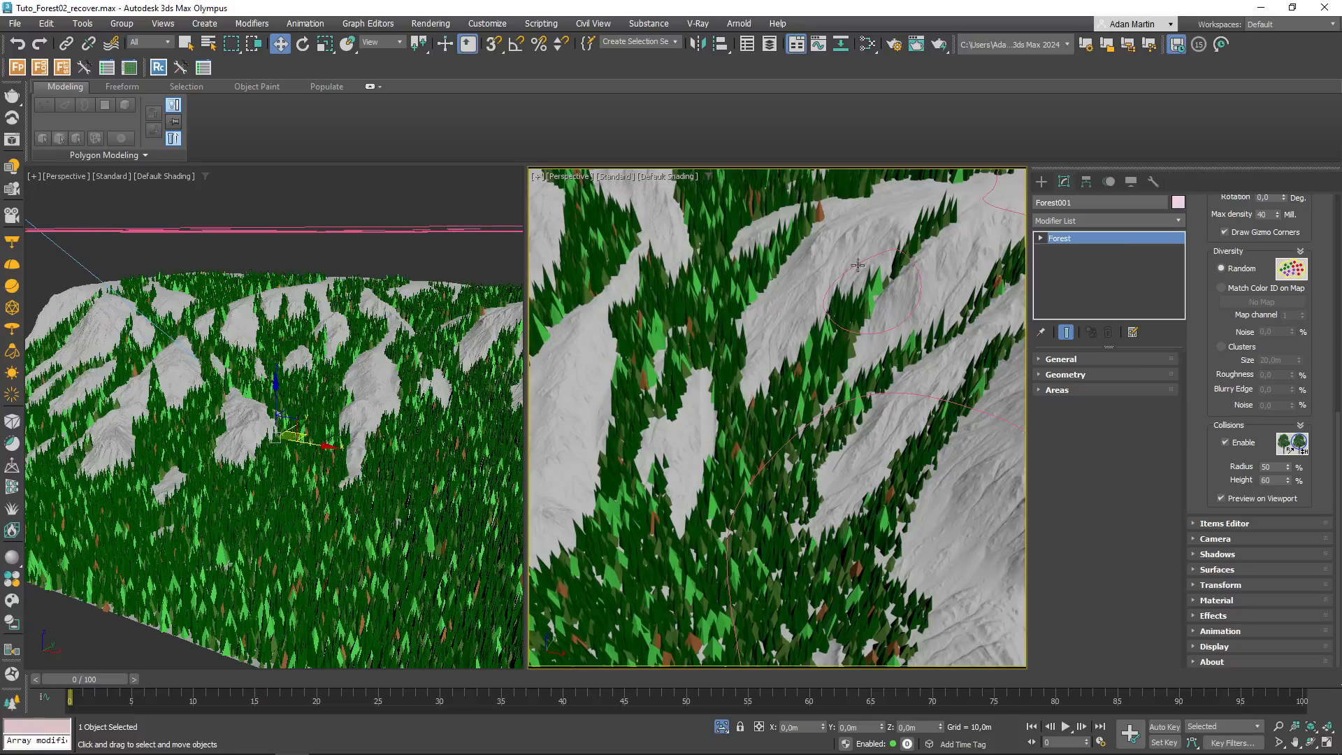
left_click(107, 68)
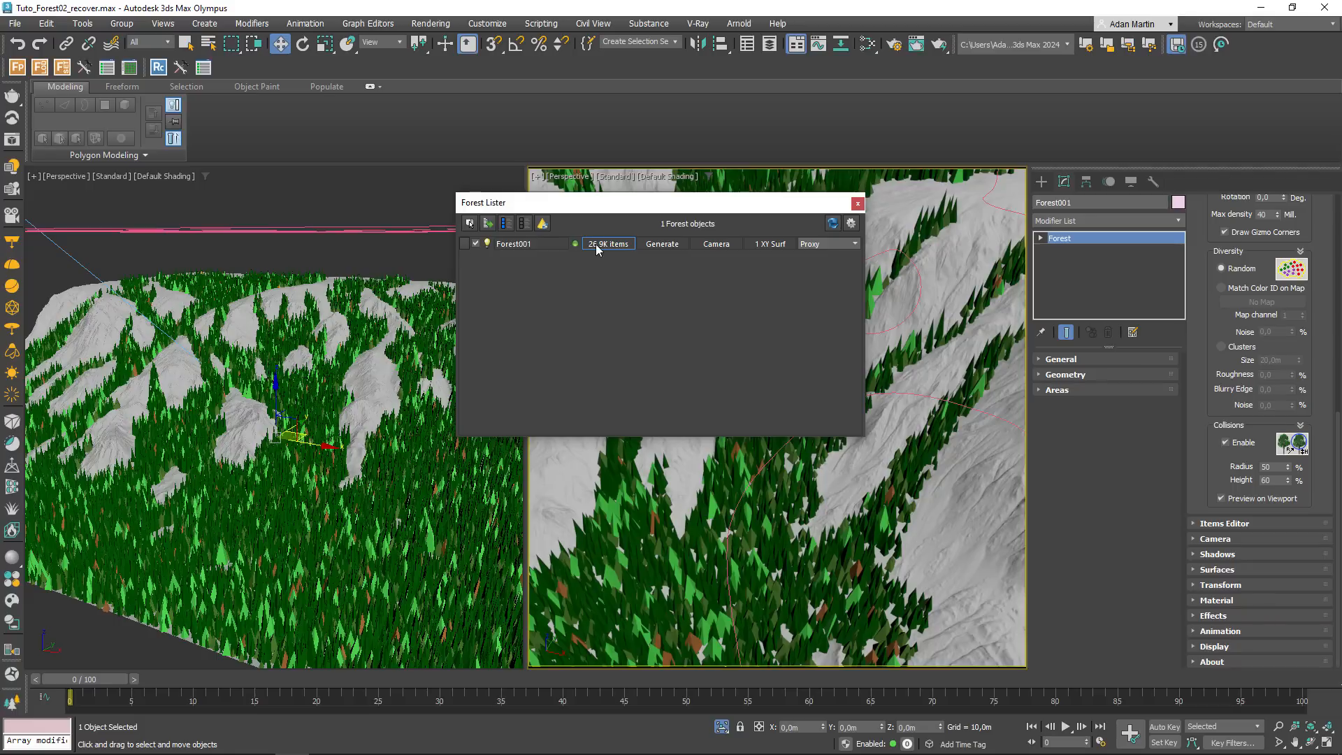
left_click(859, 204)
- Inspect the forest along the slopes, then enlarge the Geometry item list and review the pine 14m entry
scroll(795, 475, "down", 10)
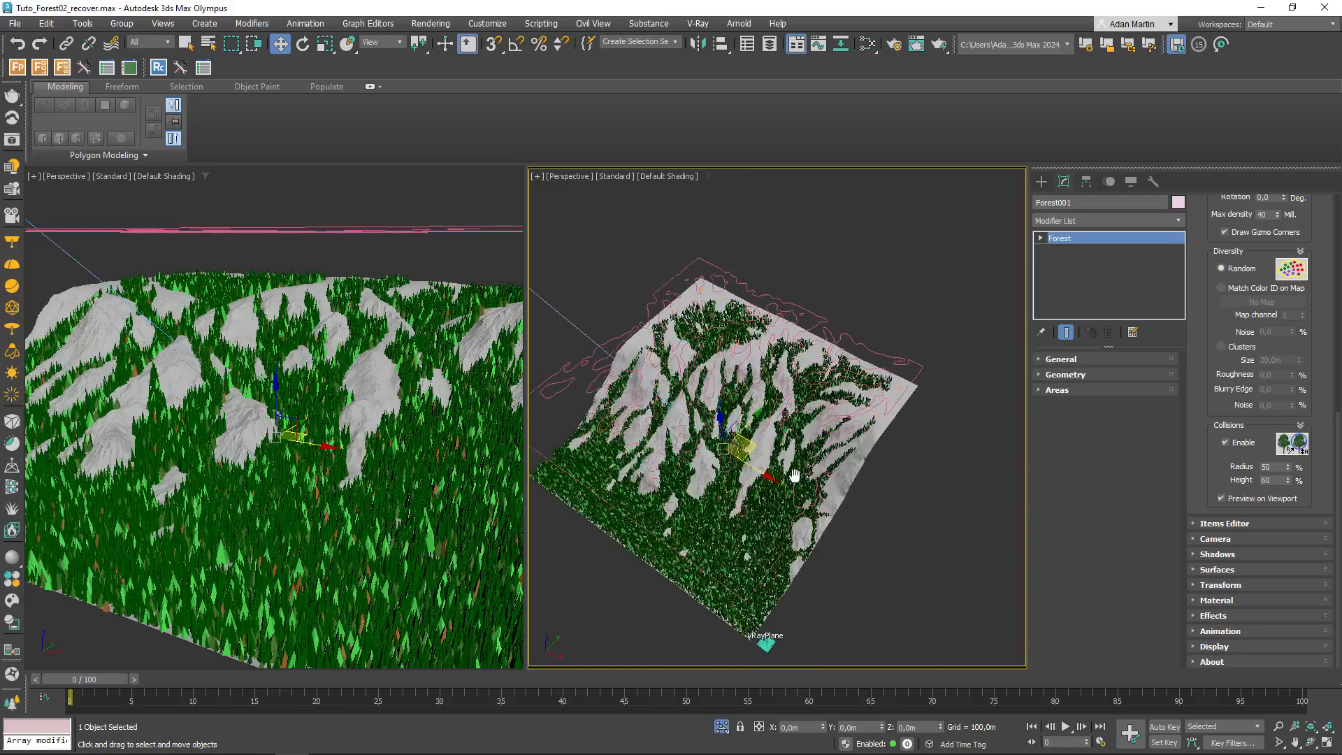
middle_click_drag(795, 475, 809, 441, "alt")
scroll(809, 442, "up", 8)
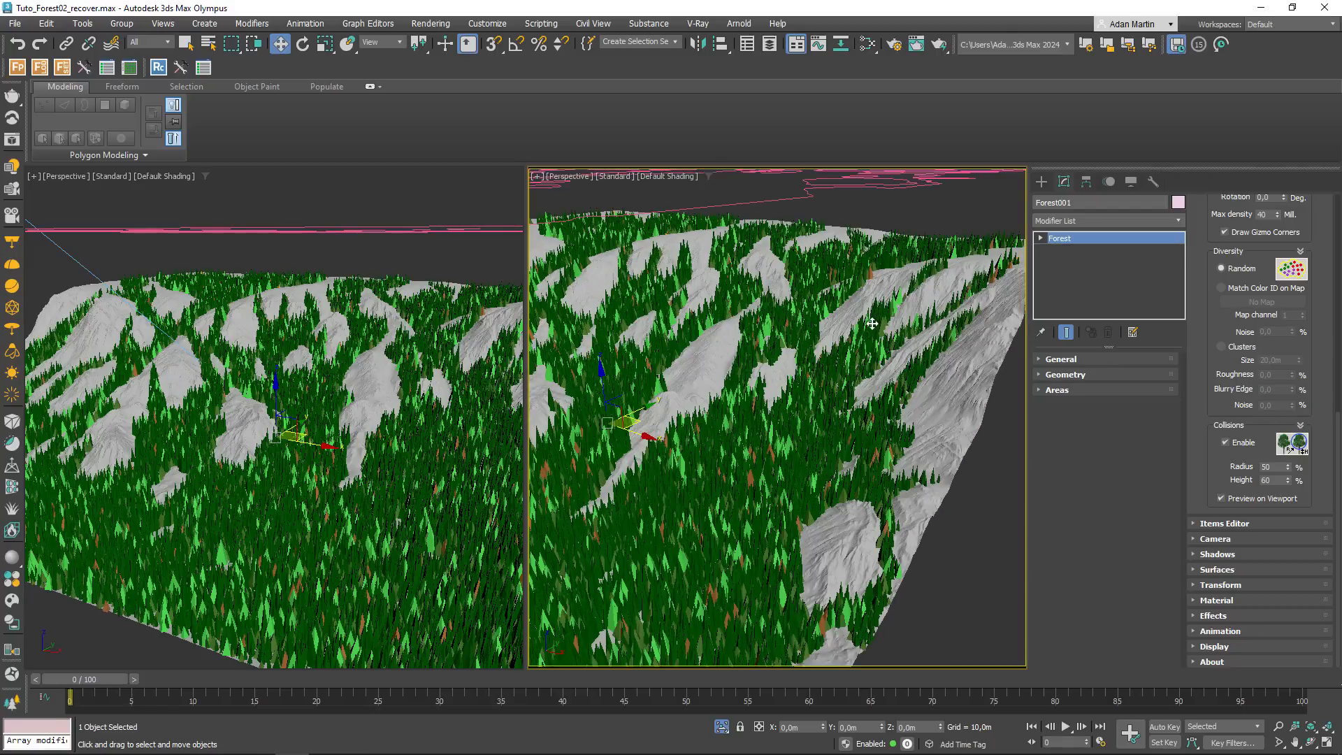
scroll(877, 375, "up", 4)
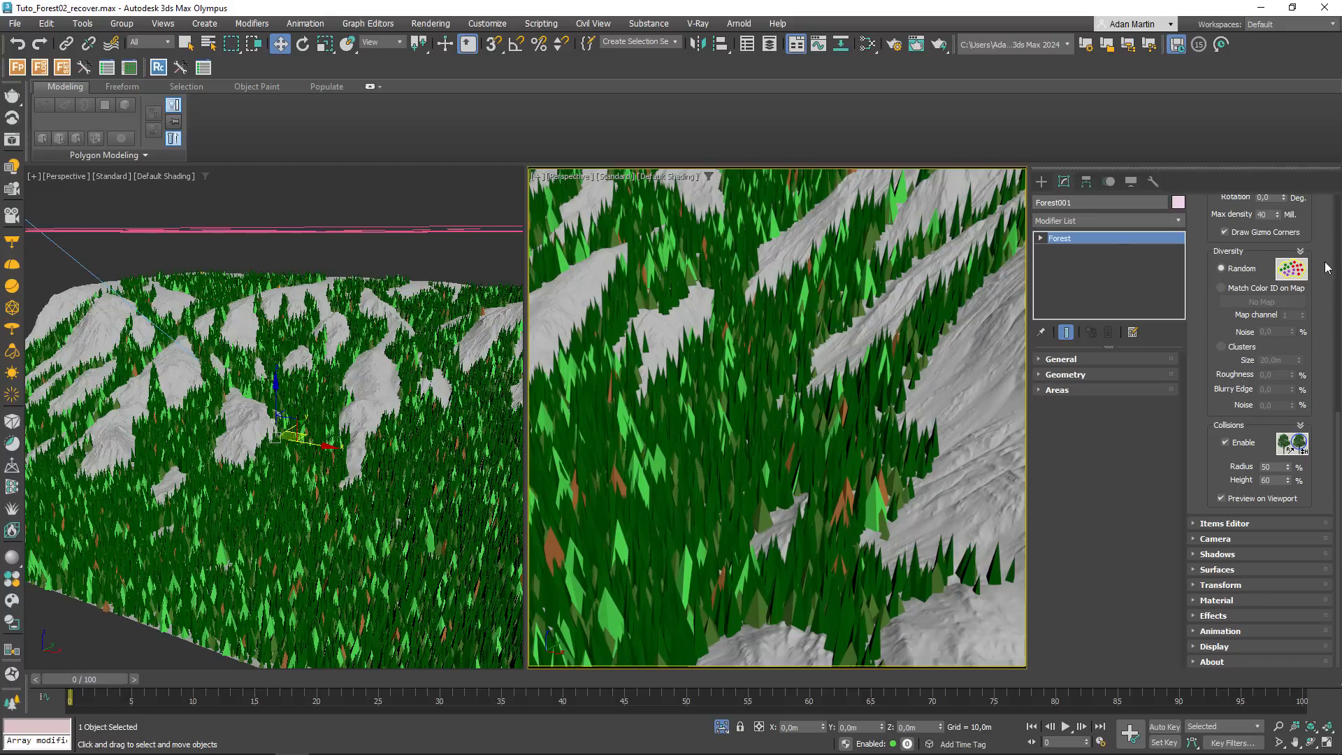
scroll(1283, 343, "up", 10)
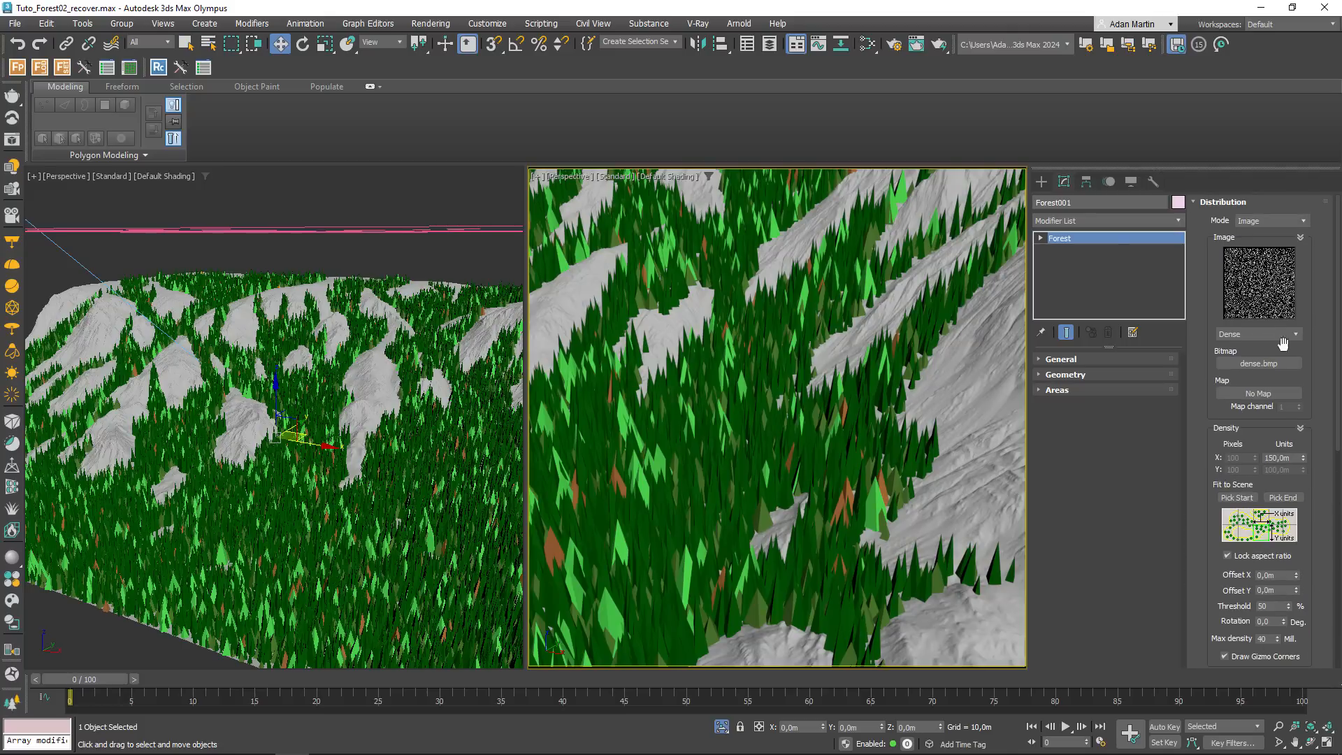
left_click(1224, 203)
left_click(1065, 375)
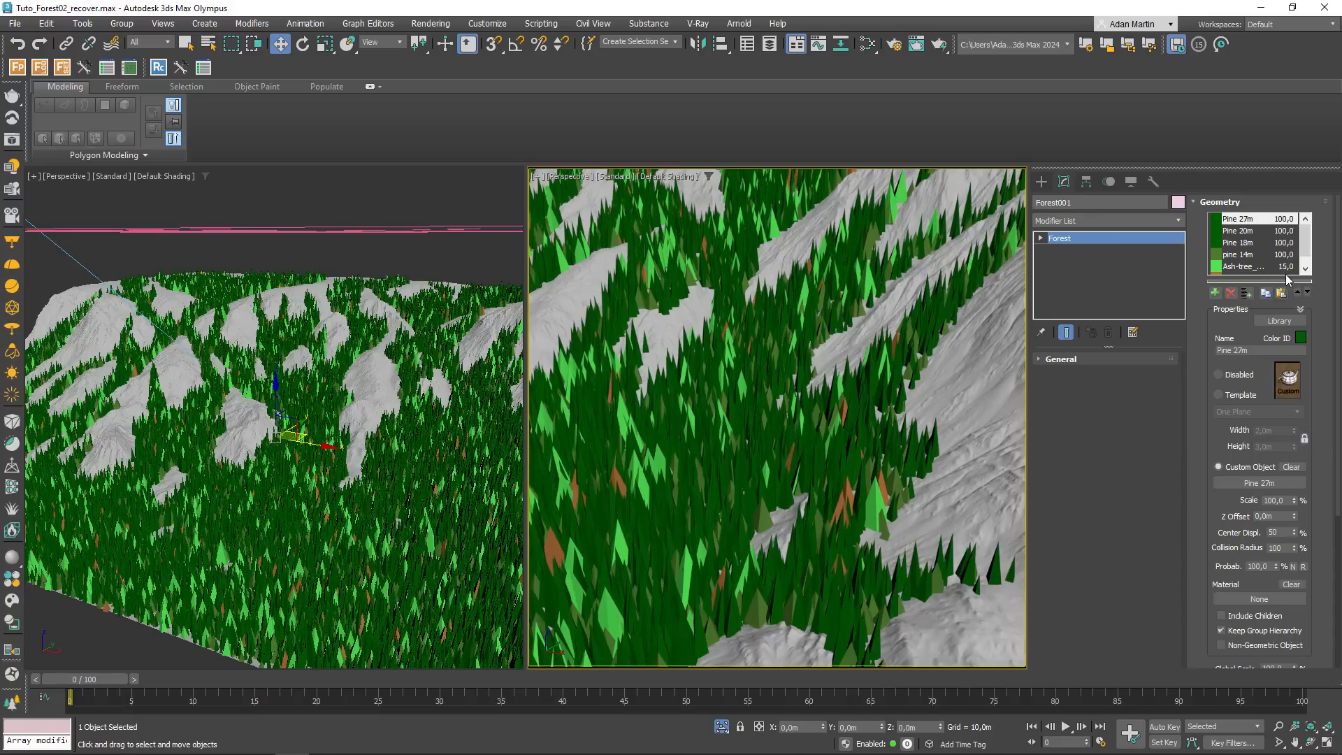
left_click_drag(1267, 280, 1267, 351)
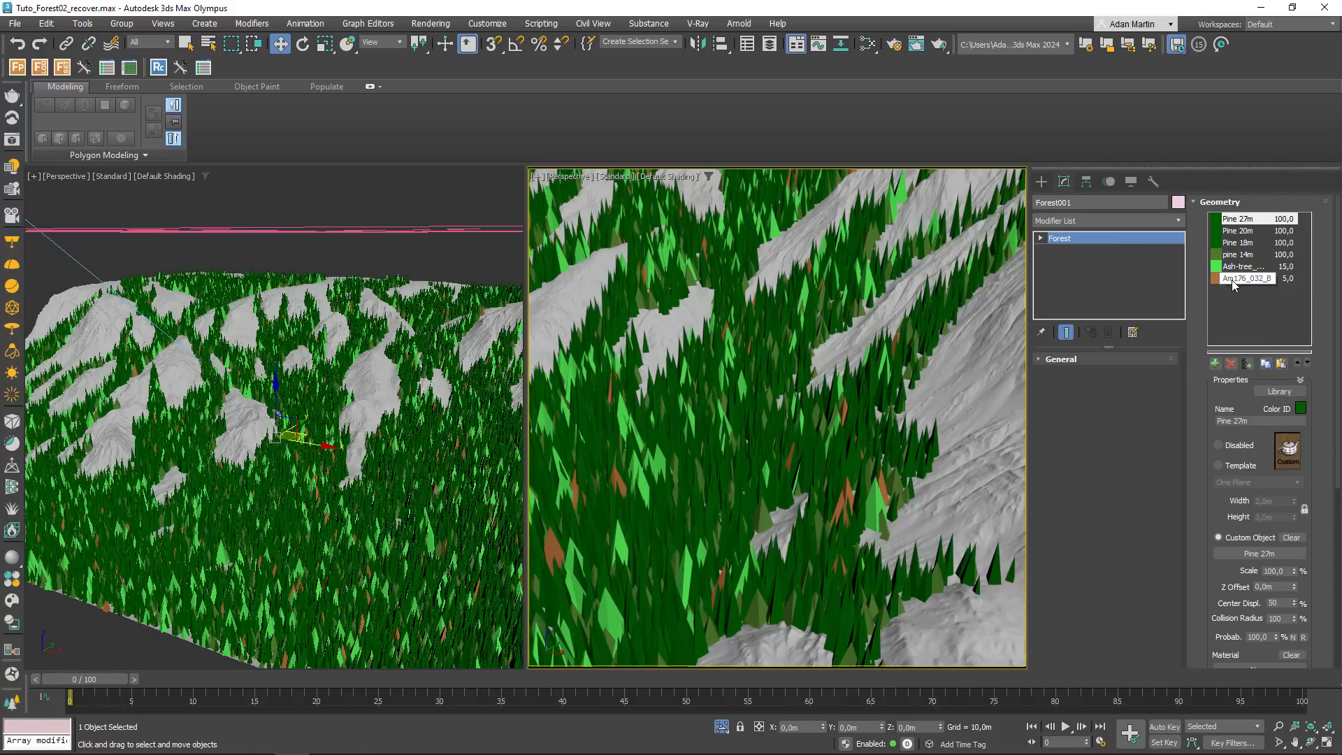
left_click(1230, 254)
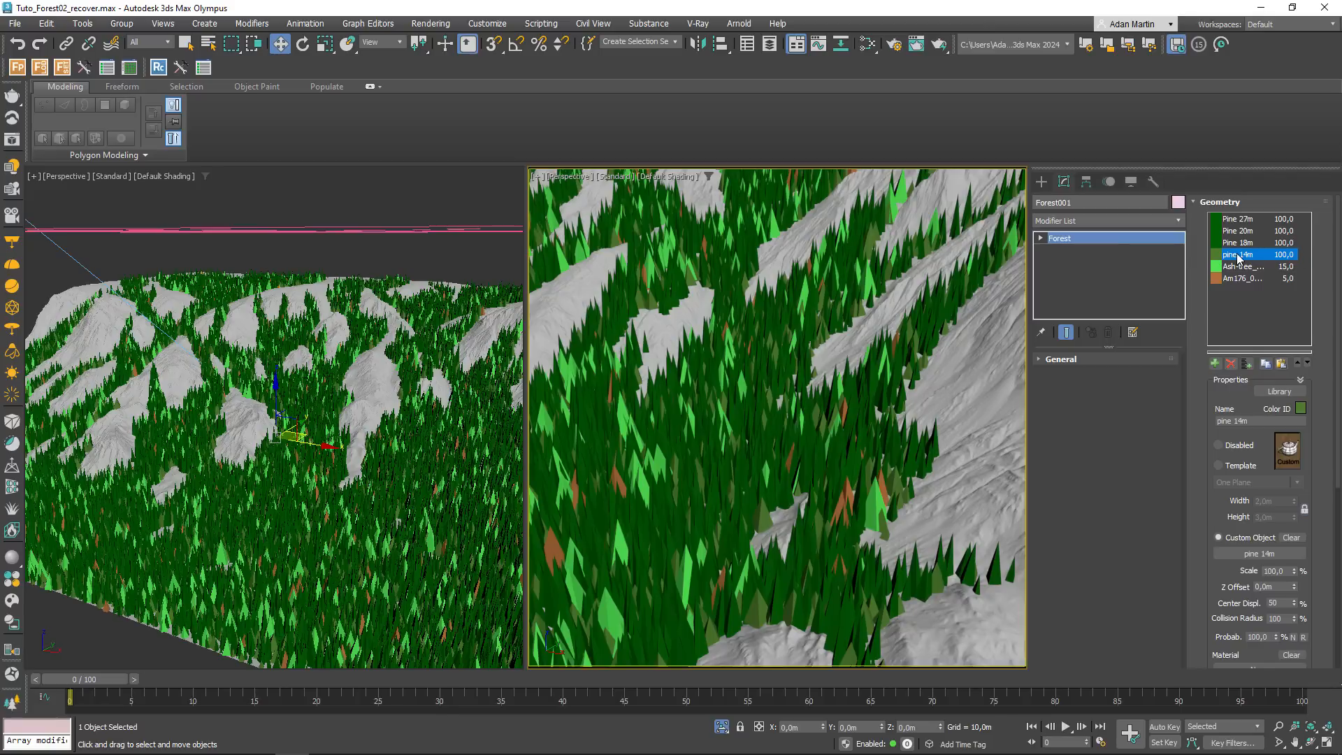
scroll(944, 280, "down", 5)
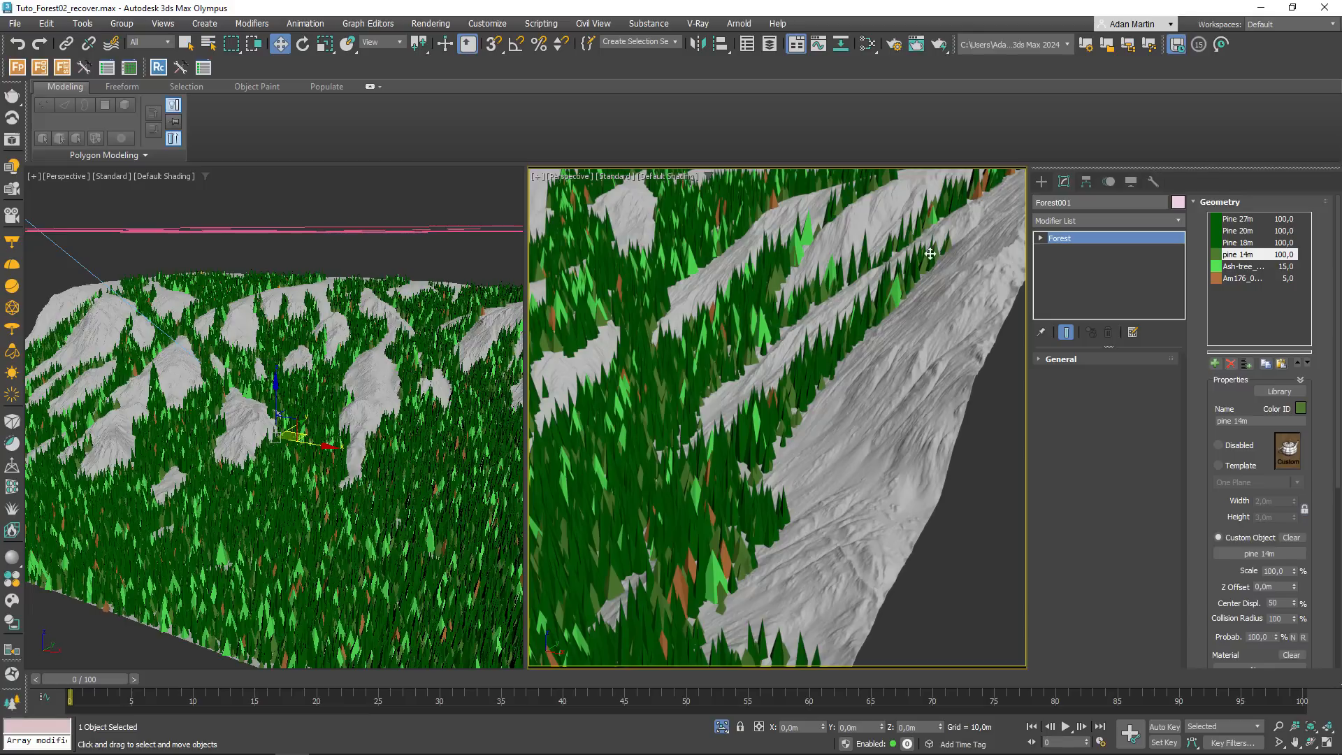
left_click(1220, 202)
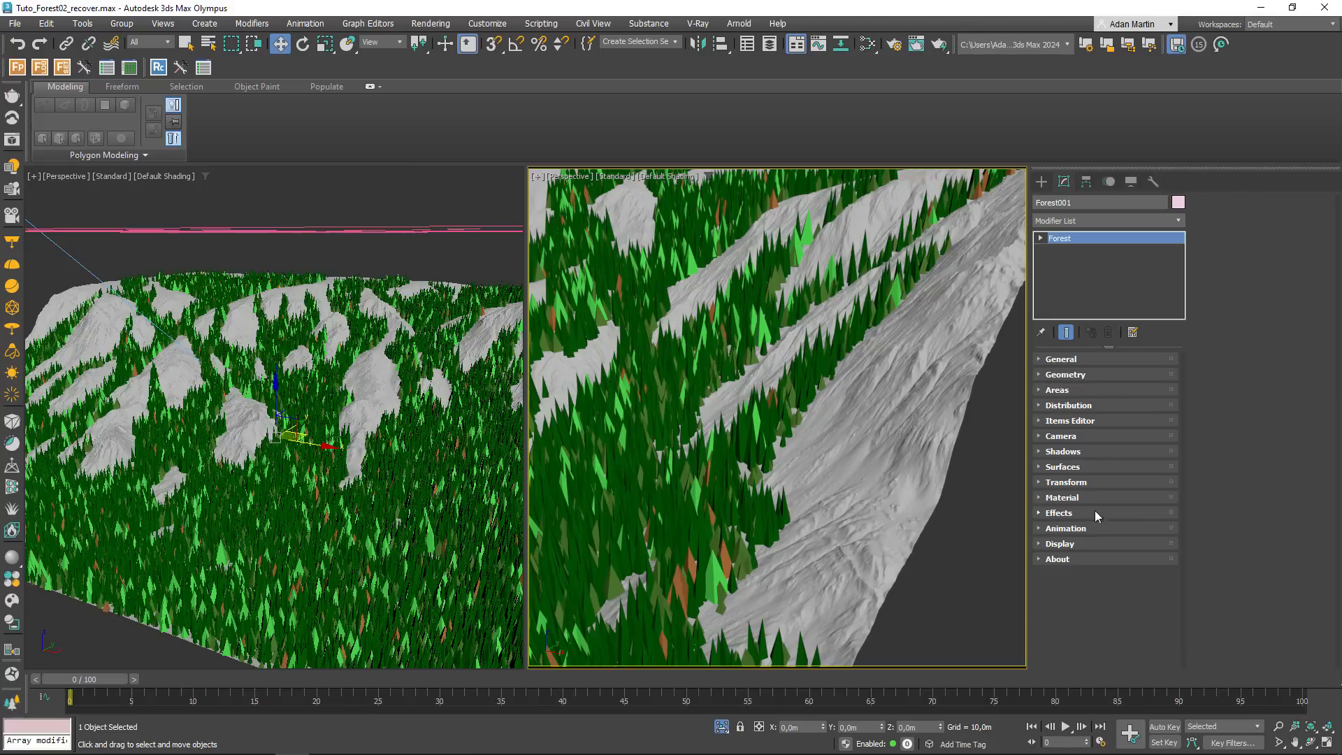
- Add a new effect to the forest object, open its expression in the Effects Editor and close it without edits
left_click(1059, 513)
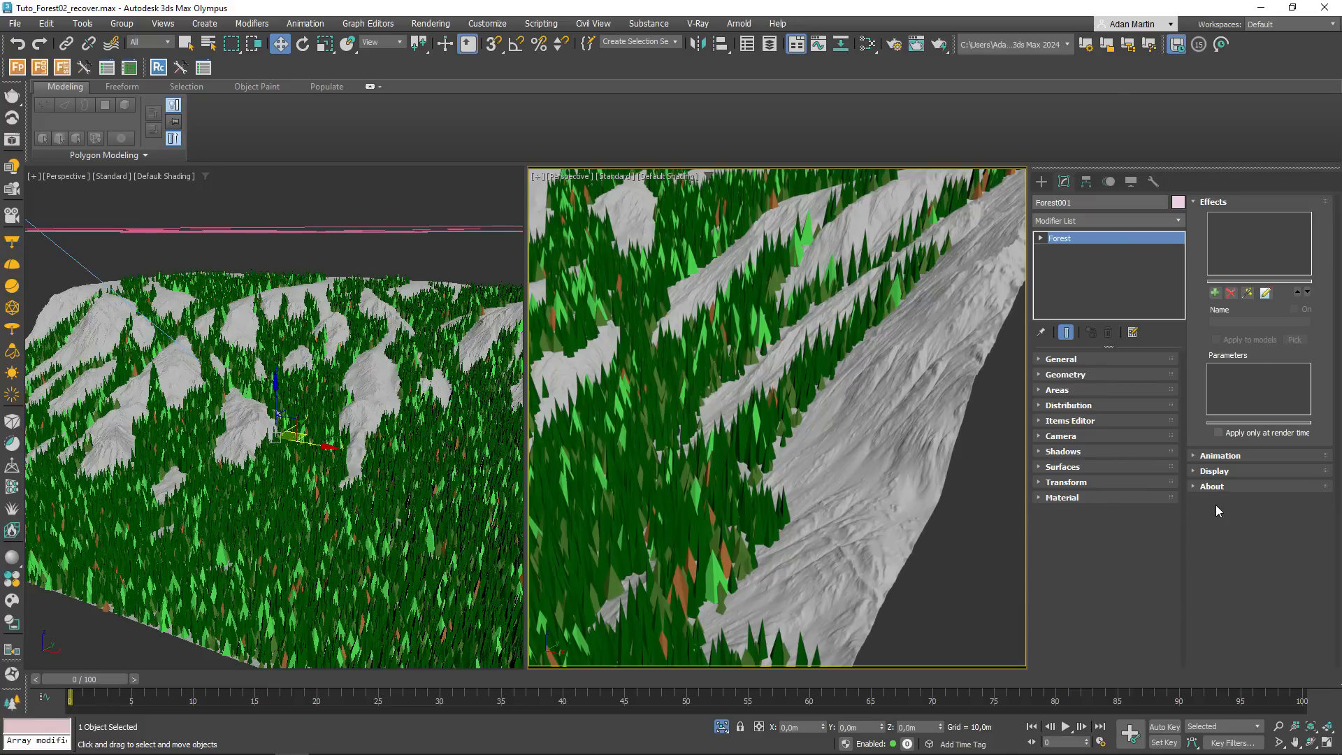
left_click(1215, 292)
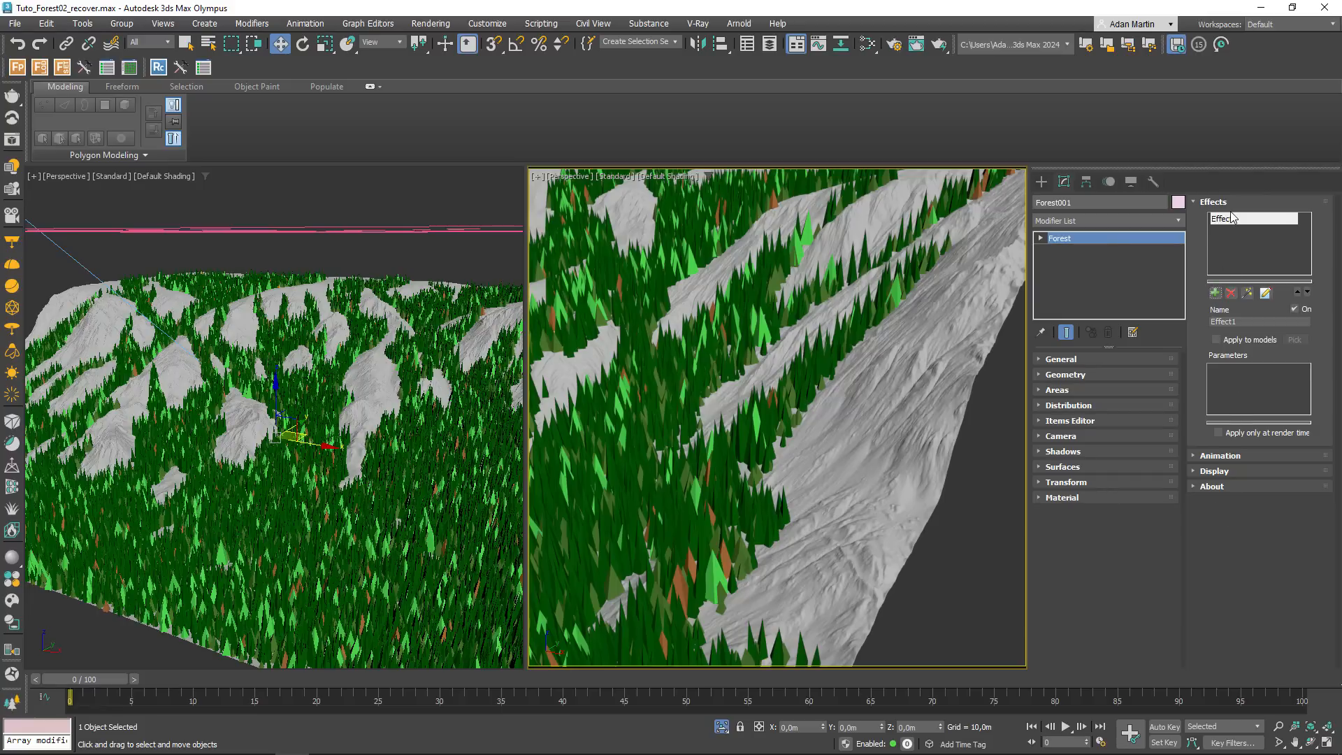
left_click(1265, 293)
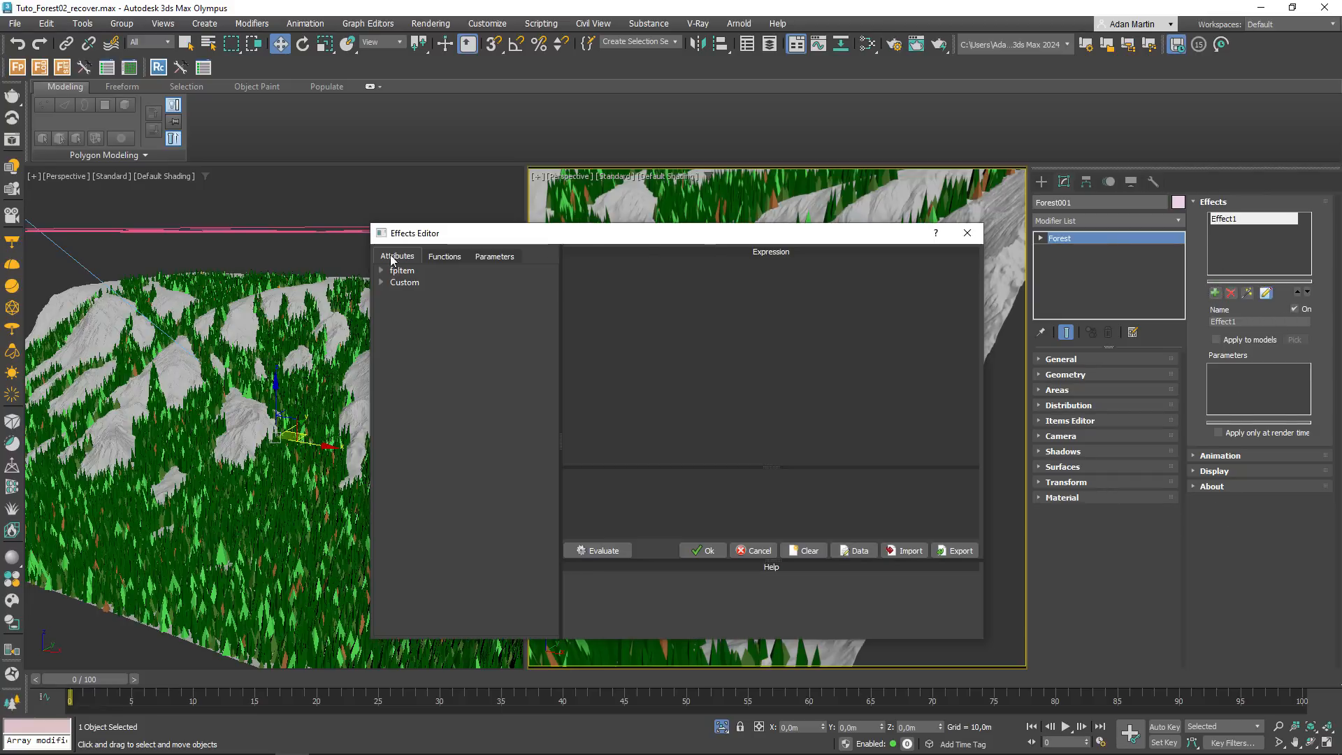
left_click(657, 447)
left_click(967, 232)
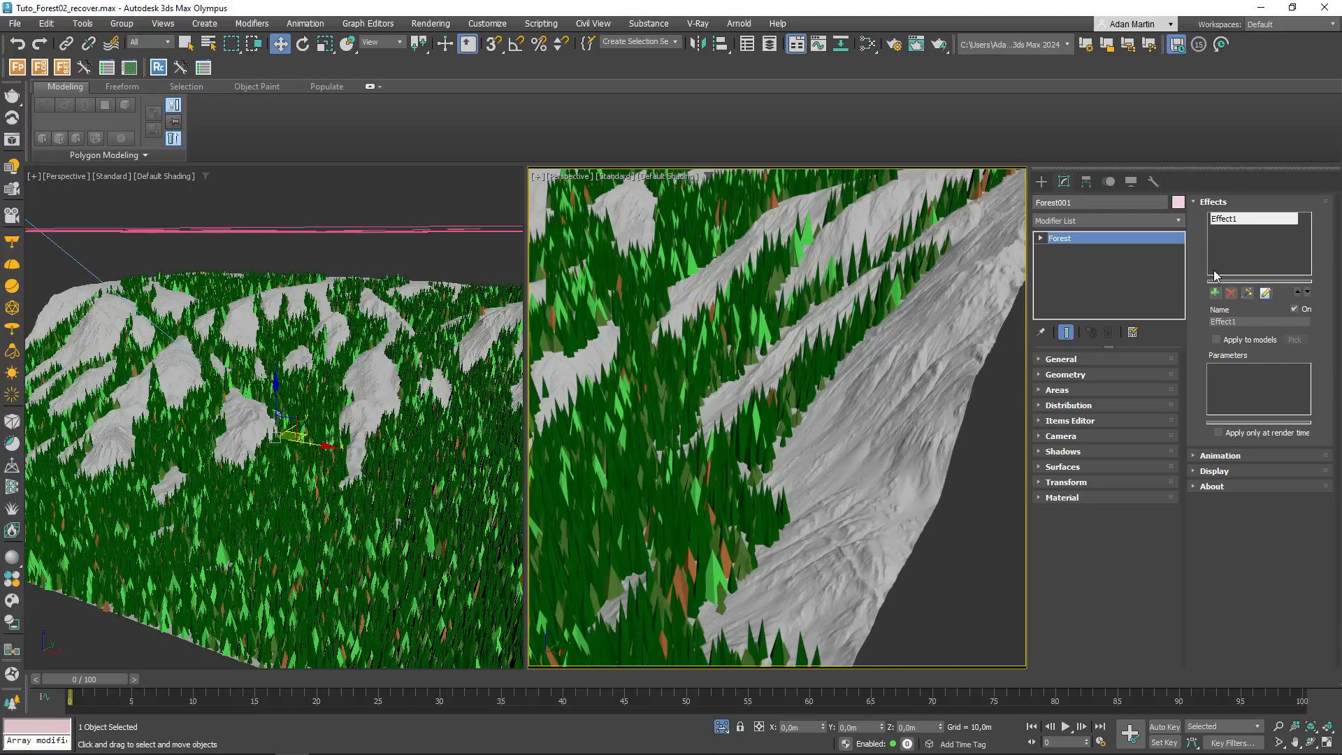
- Compare the Item Effects presets in the Effects Library and load "Change items by distance to boundary (include)" into the forest effect
left_click(1247, 294)
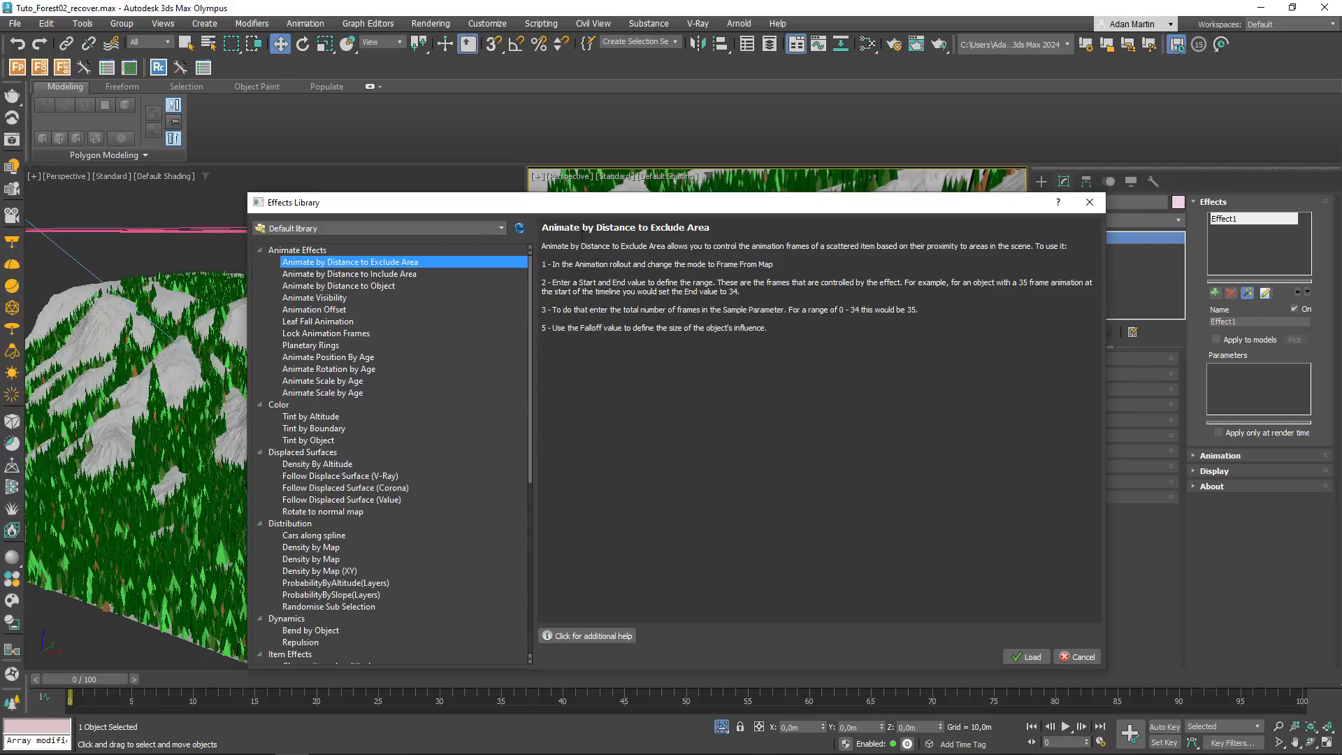
left_click_drag(531, 299, 530, 485)
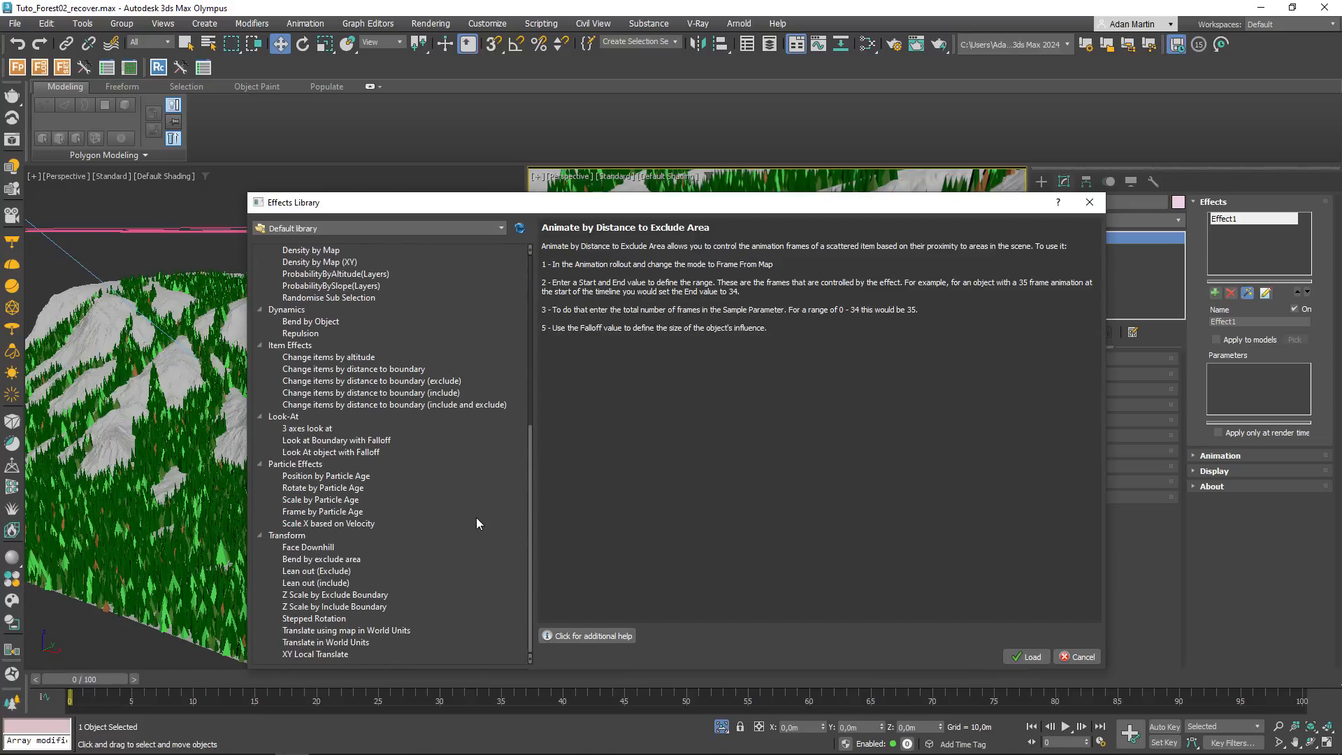
left_click(308, 381)
left_click(342, 369)
left_click(331, 358)
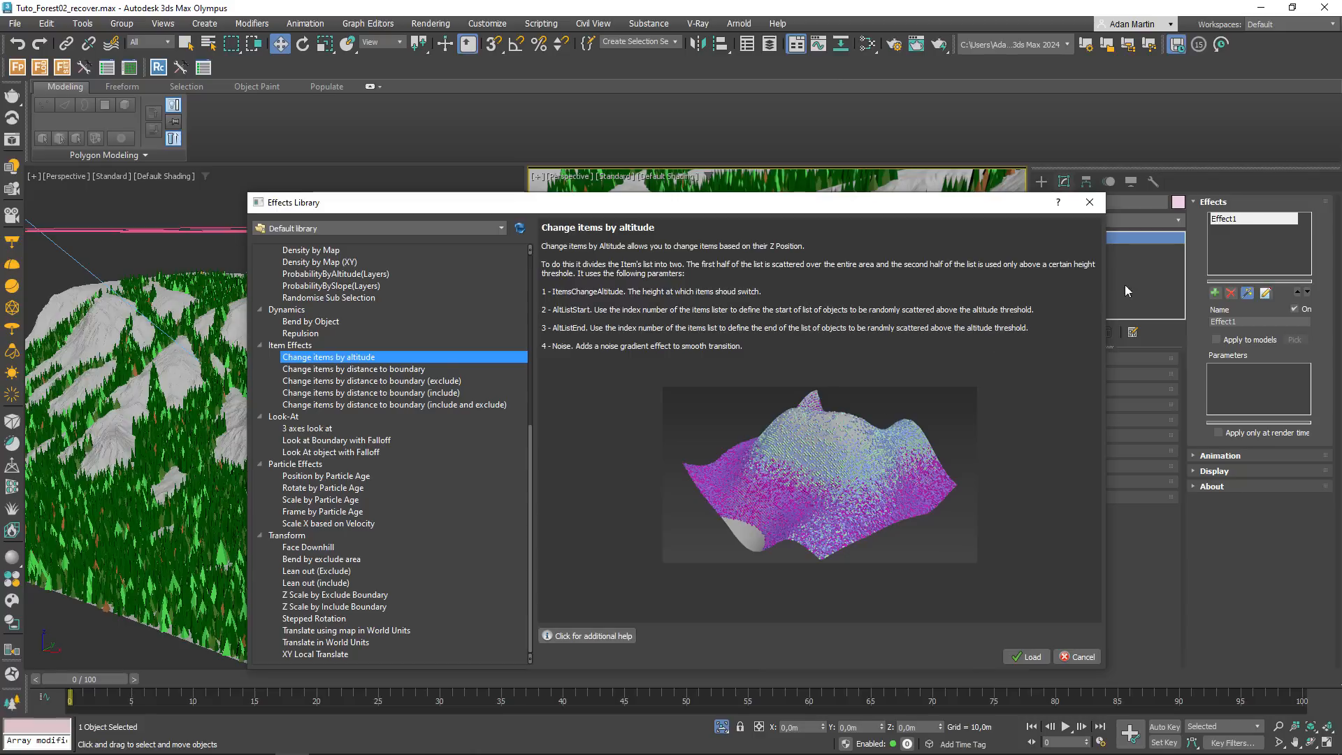
left_click(393, 370)
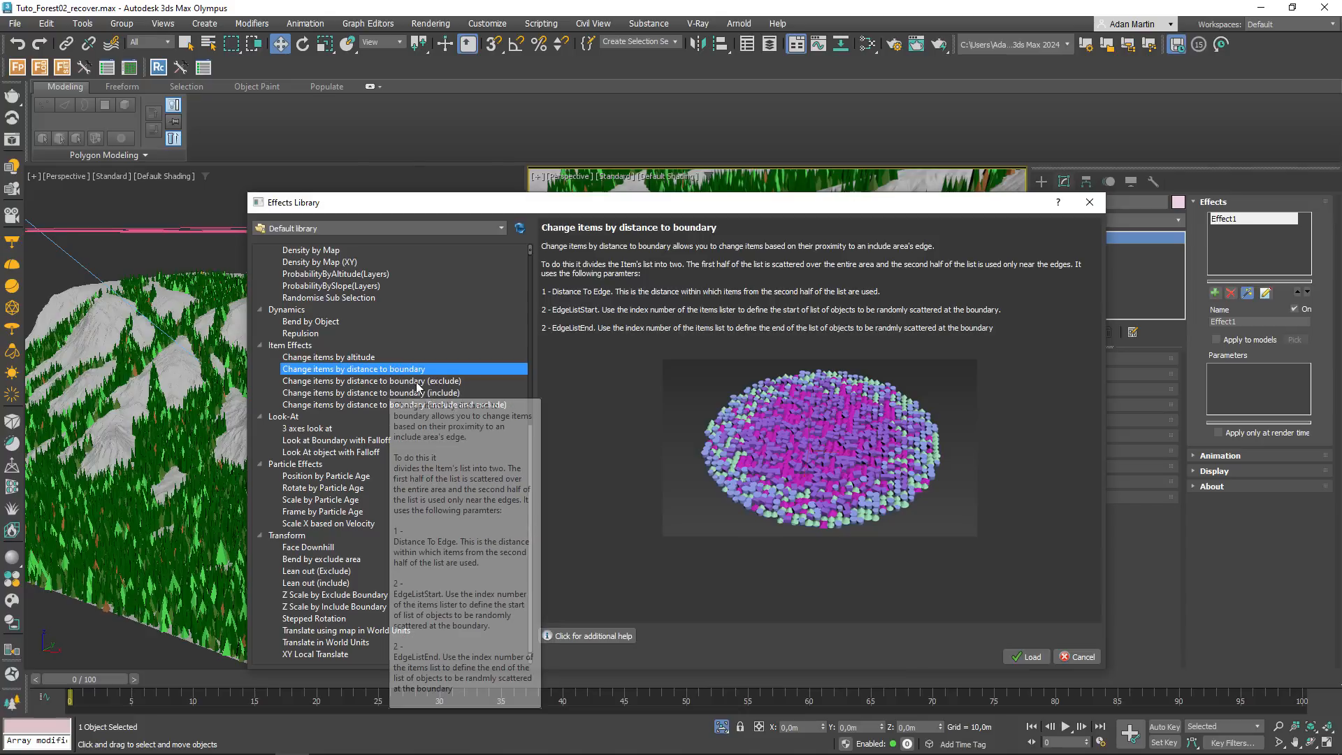
left_click(359, 383)
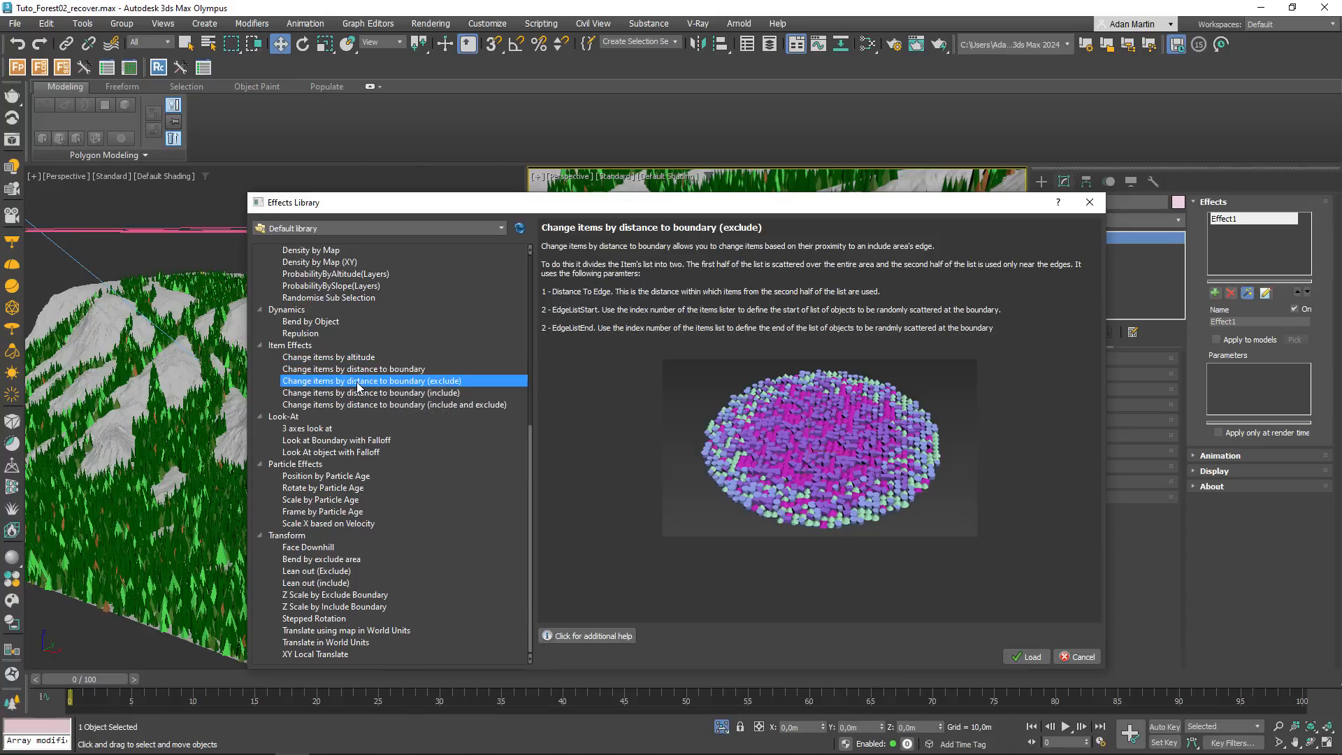
left_click(420, 394)
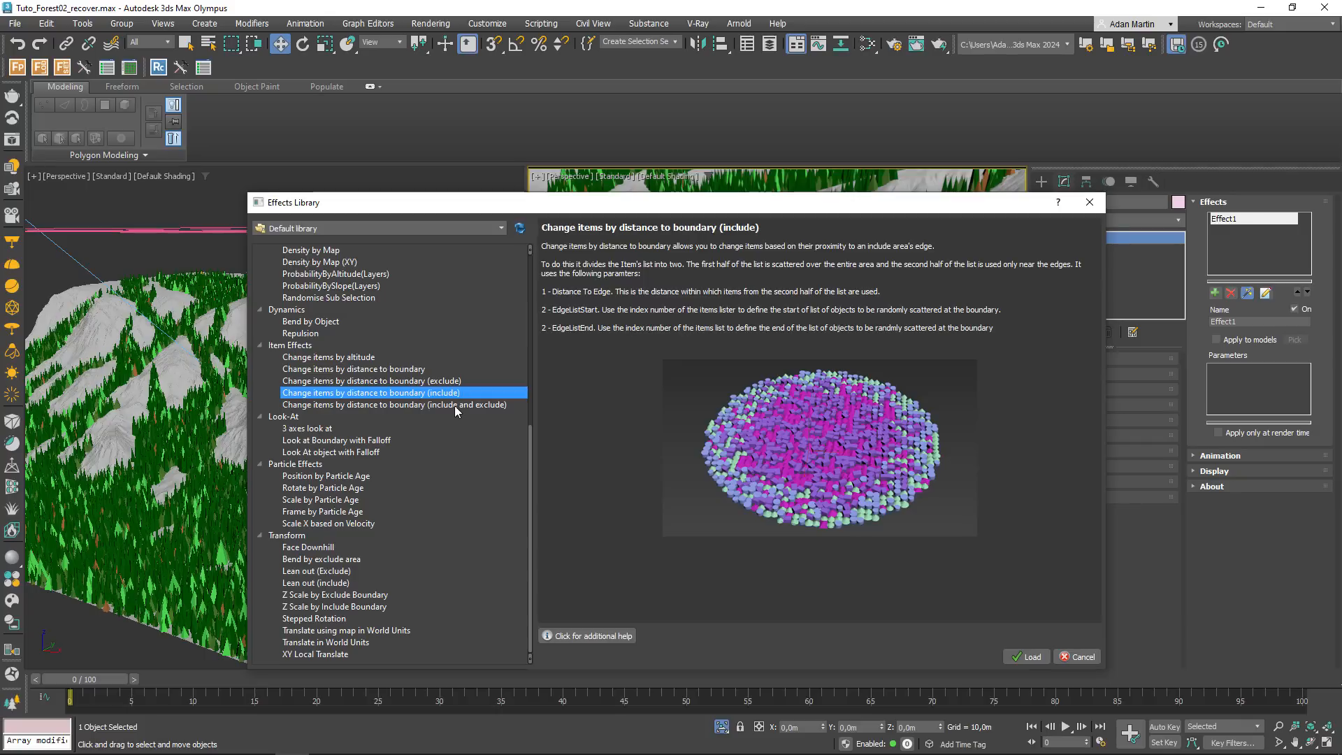
left_click(1027, 657)
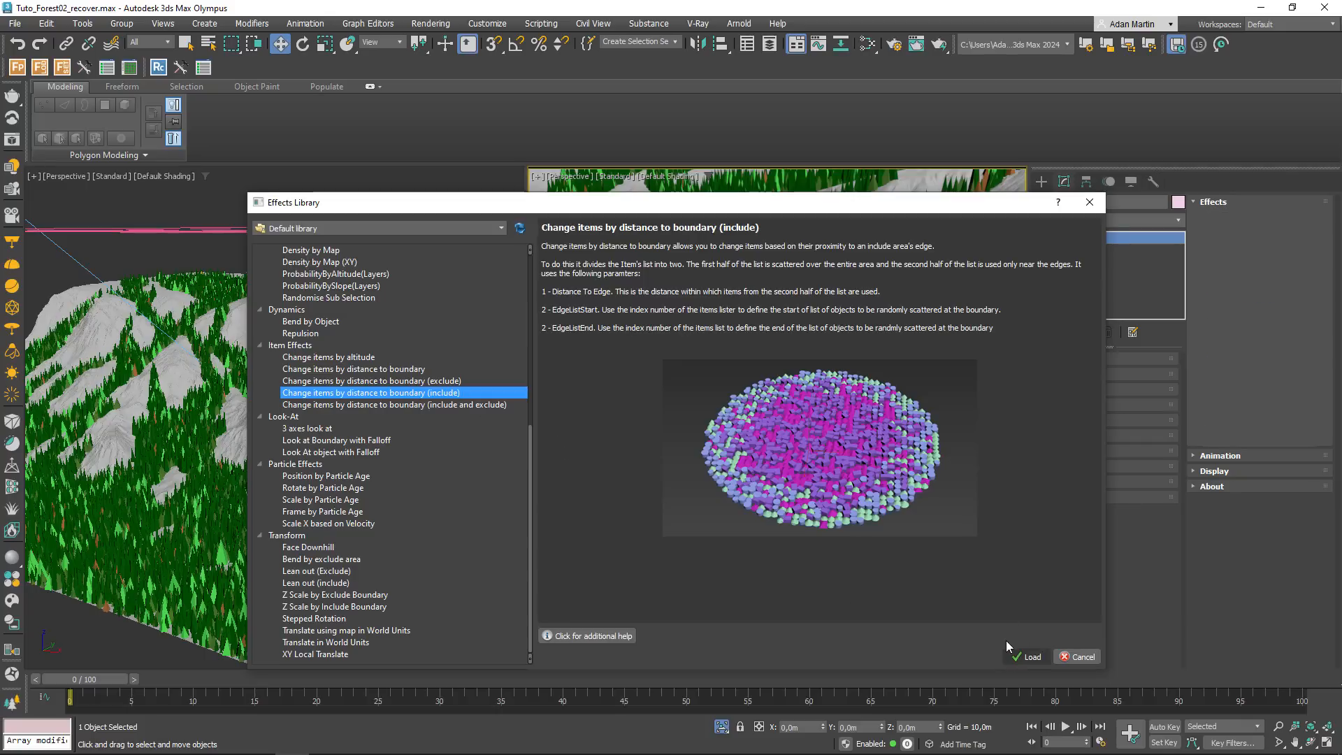
left_click(1013, 655)
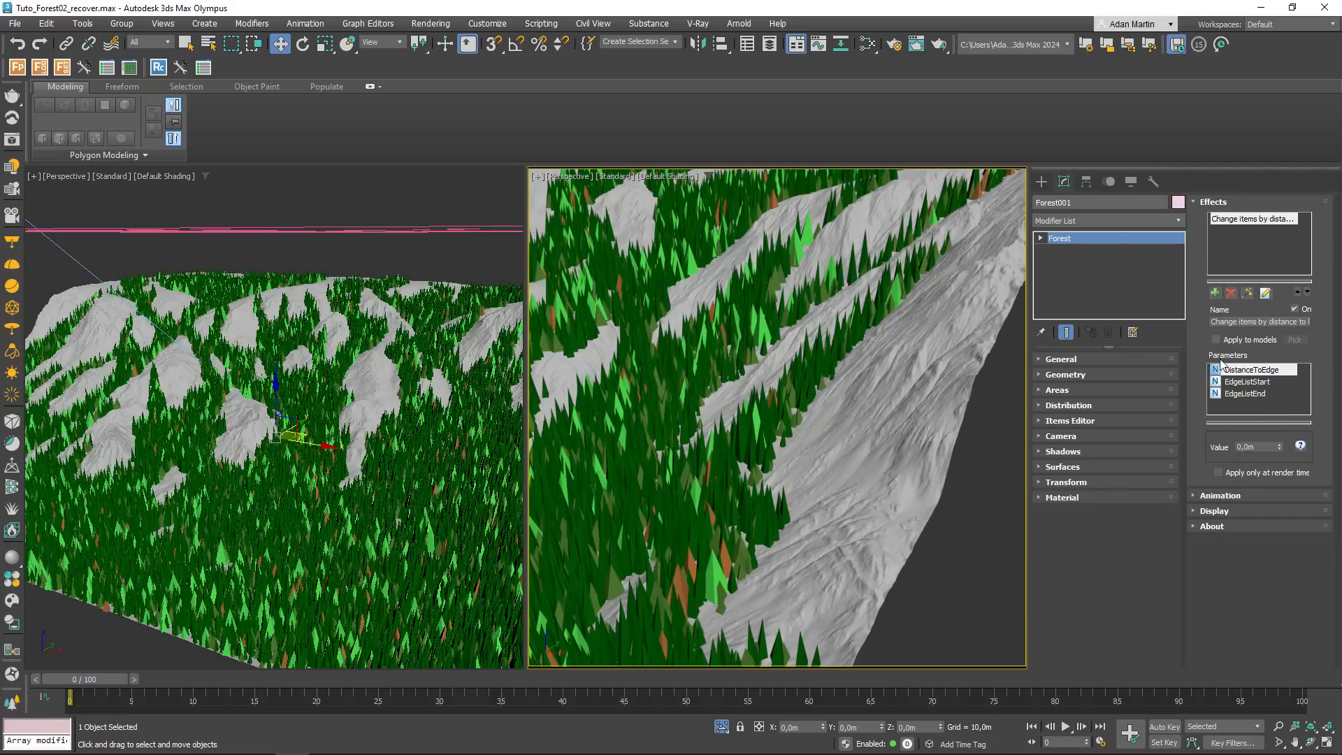
- Review the effect's DistanceToEdge, EdgeListStart and EdgeListEnd parameters and compare the start and end index values
double_click(1258, 446)
left_click(1245, 382)
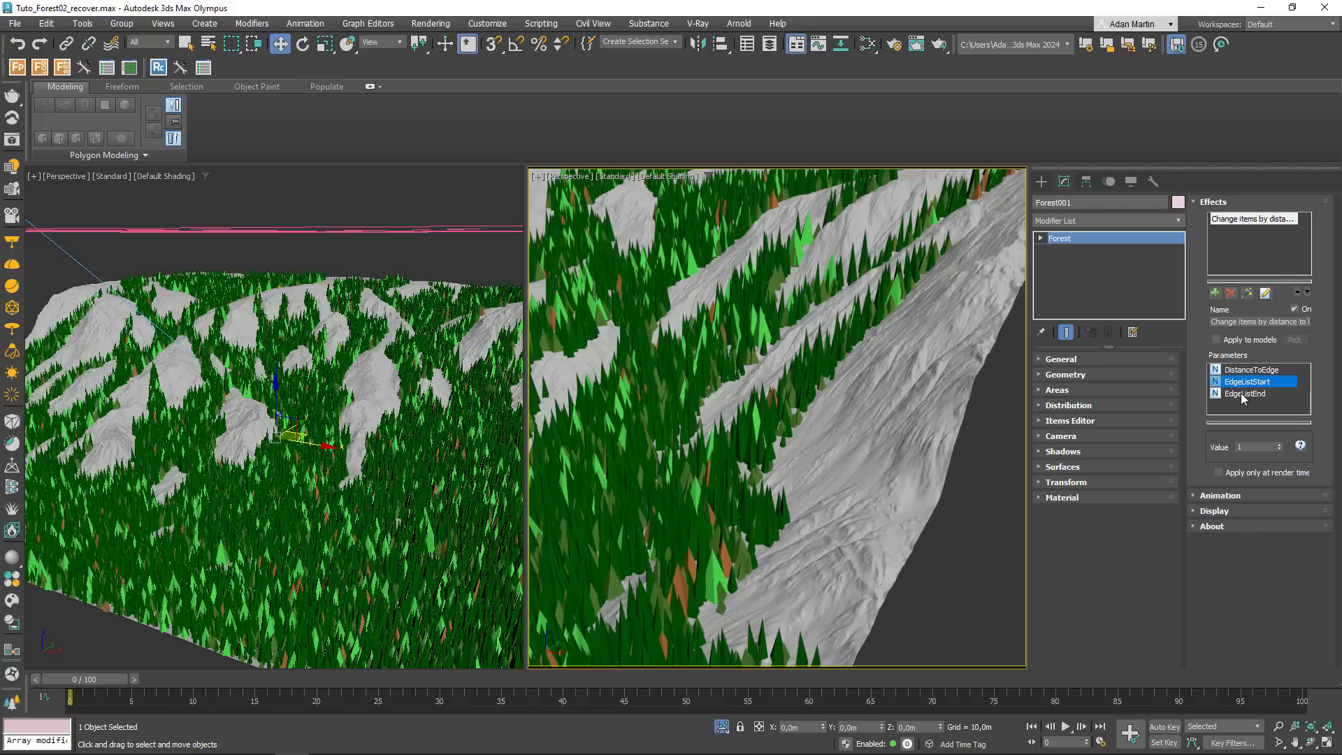
left_click(1241, 394)
left_click(1241, 386)
left_click(1242, 395)
left_click(1248, 386)
left_click(1248, 394)
left_click(1248, 384)
left_click(1248, 395)
left_click(1251, 382)
left_click(1249, 394)
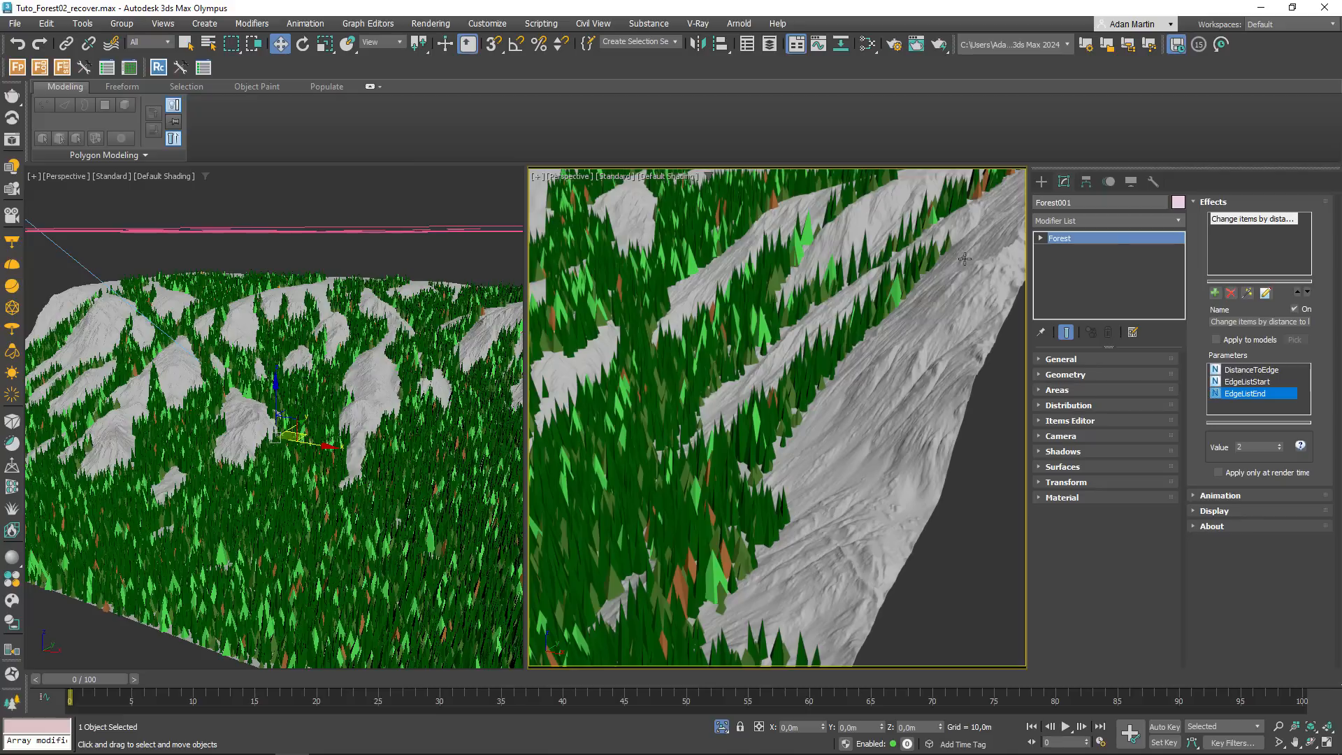
- Find pine 14m's position in the Geometry item list and set both EdgeListStart and EdgeListEnd to 4
left_click(1252, 447)
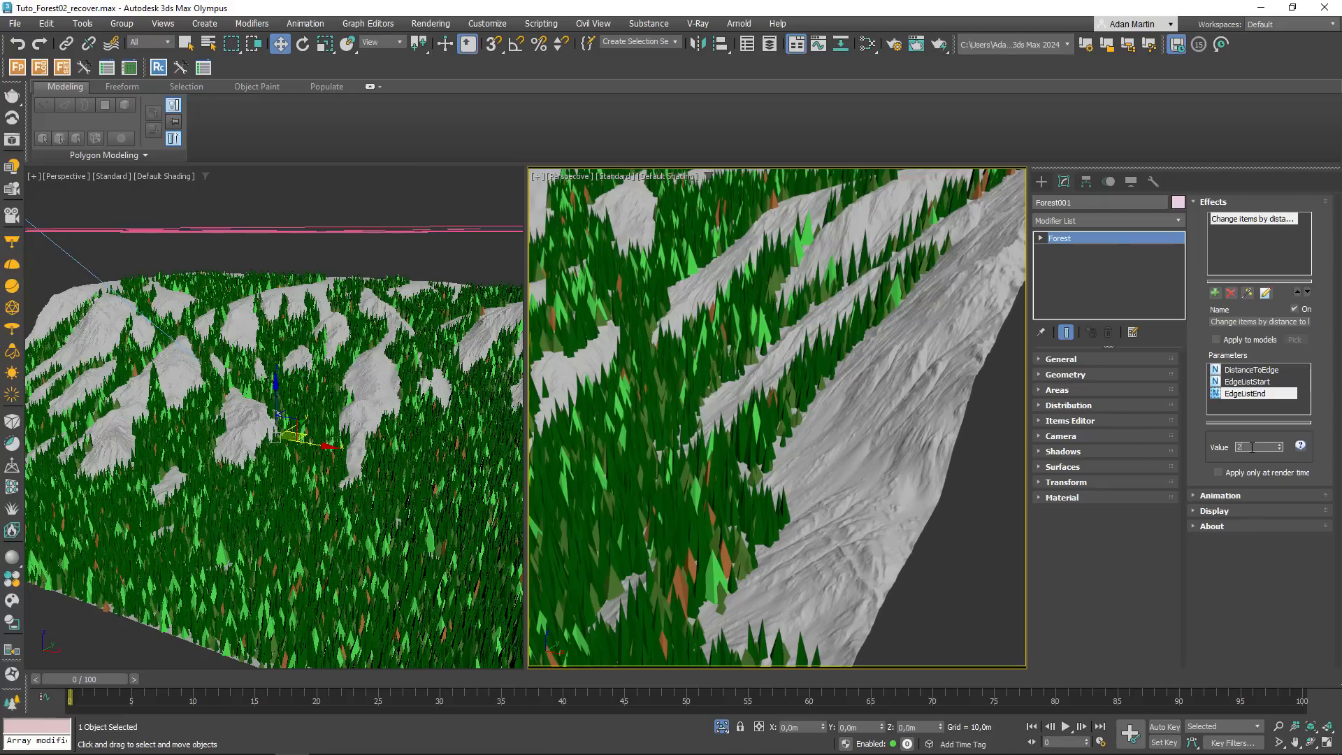
left_click(1064, 375)
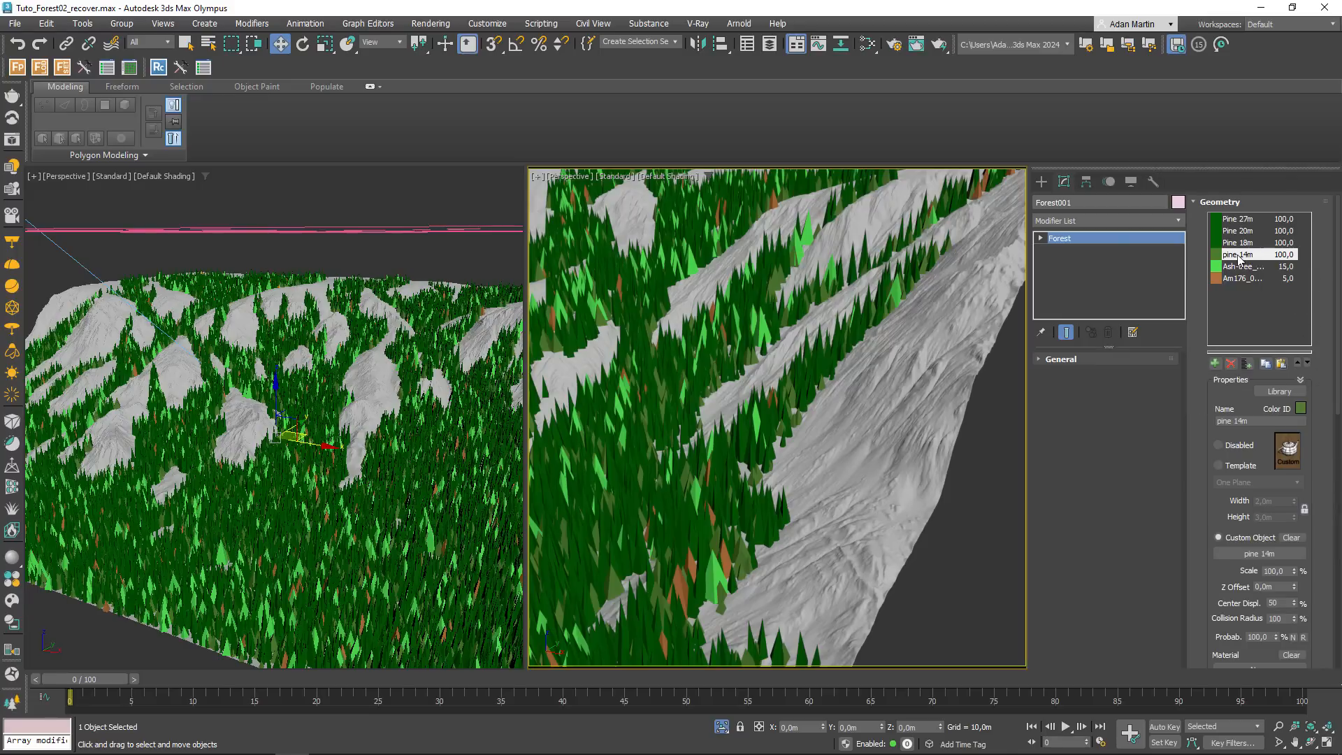
left_click(1234, 205)
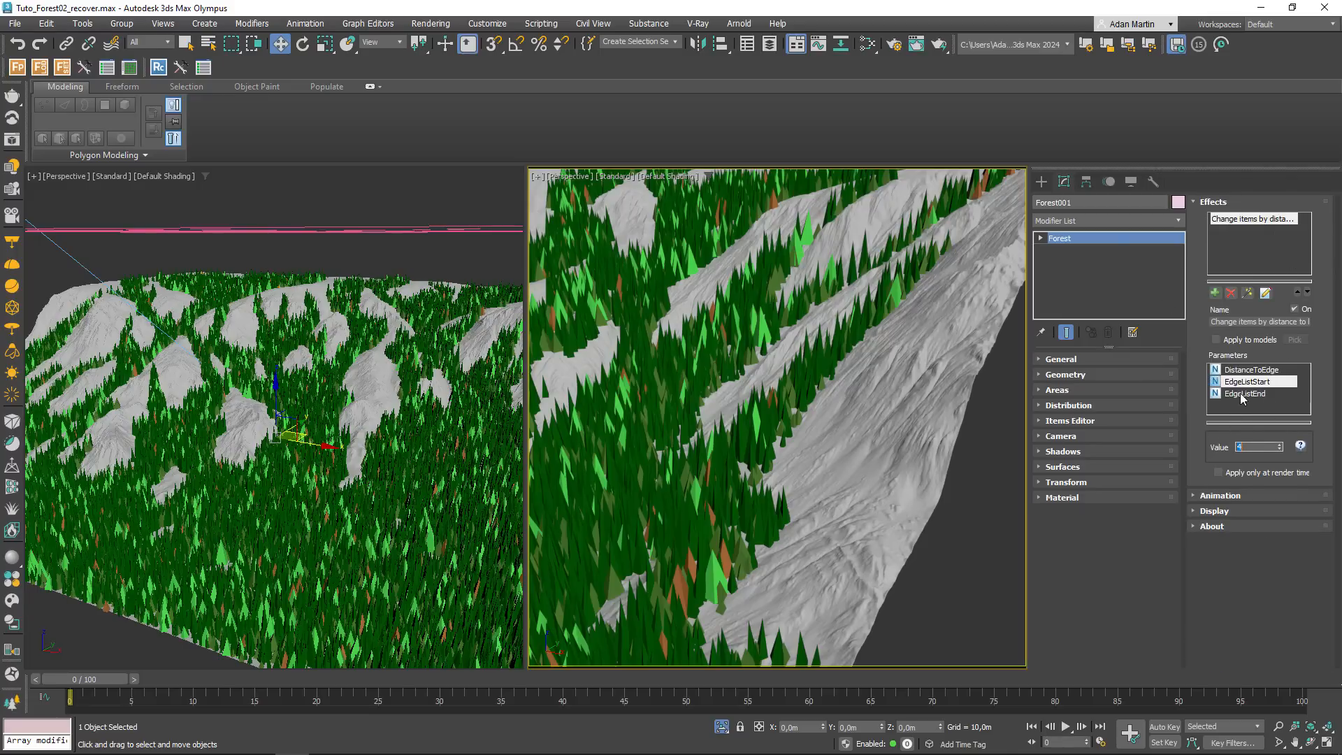
left_click(1241, 394)
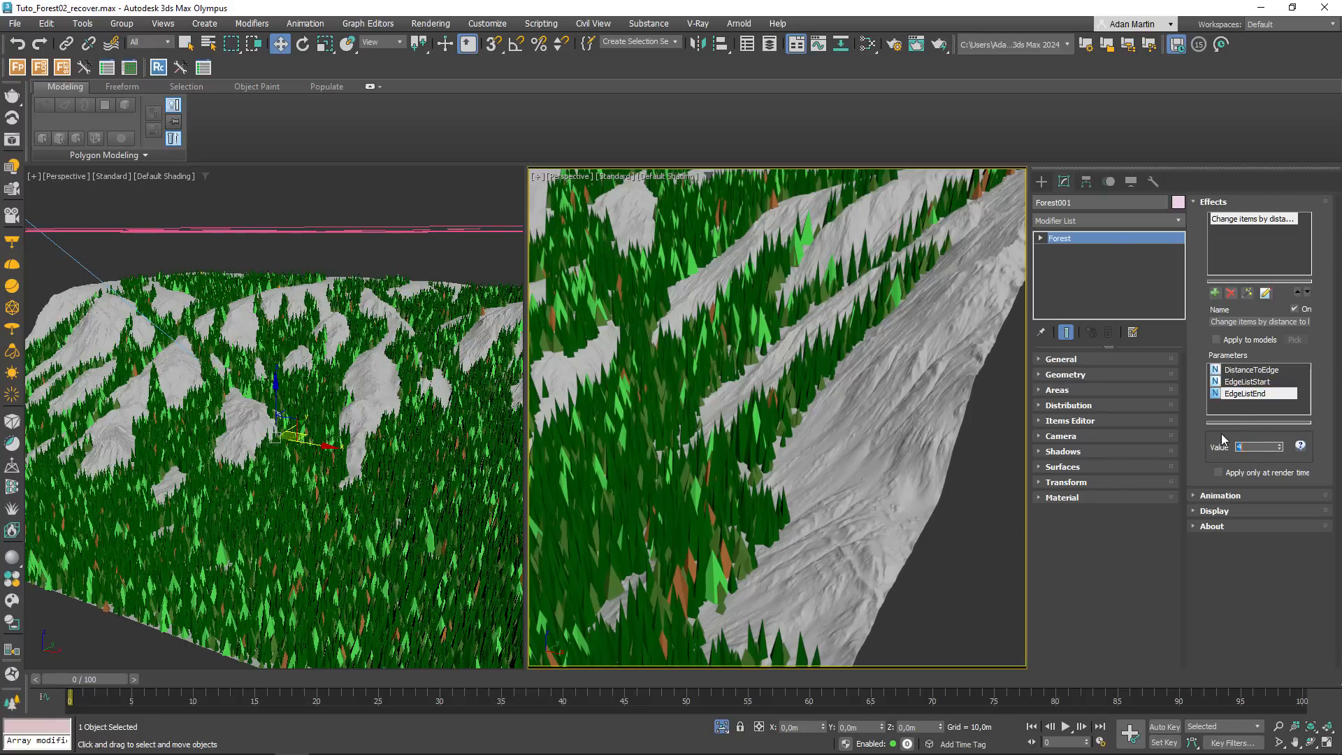
- Set the boundary effect's DistanceToEdge to 25 m
left_click(1252, 370)
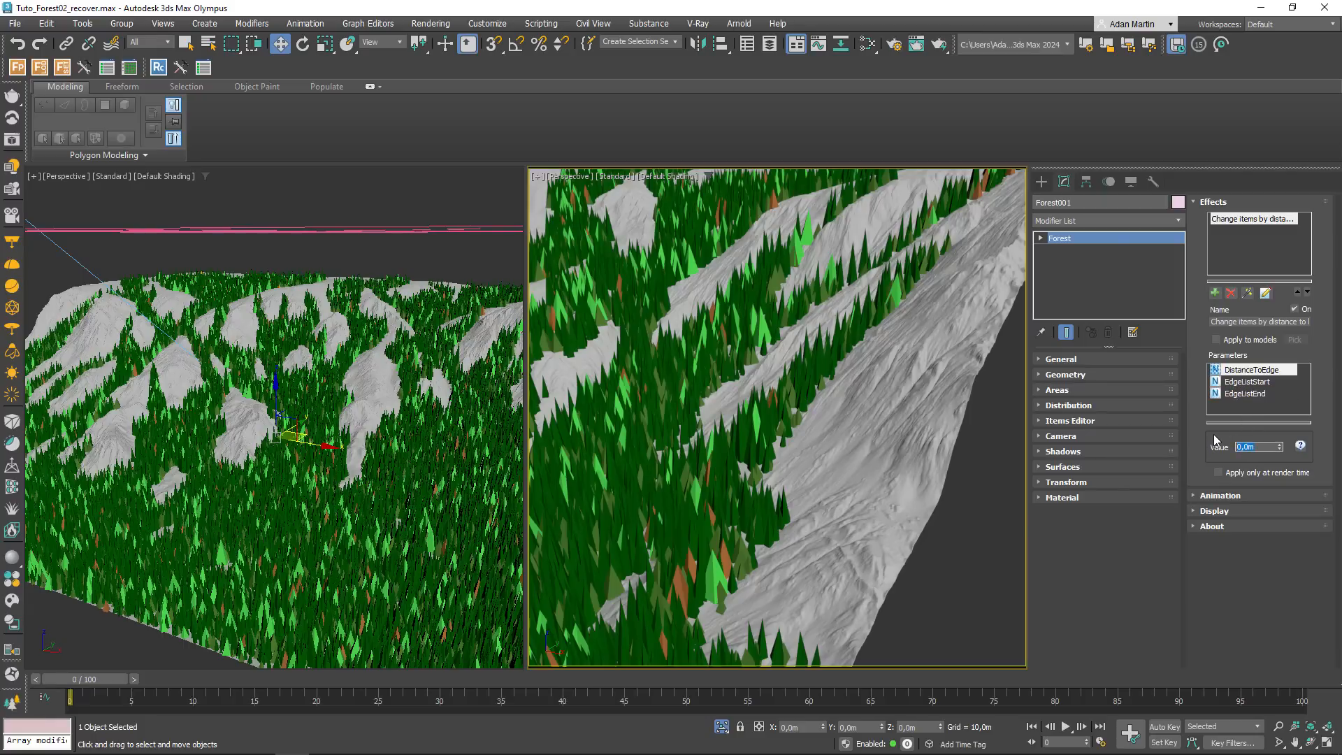
type("25")
key("Return")
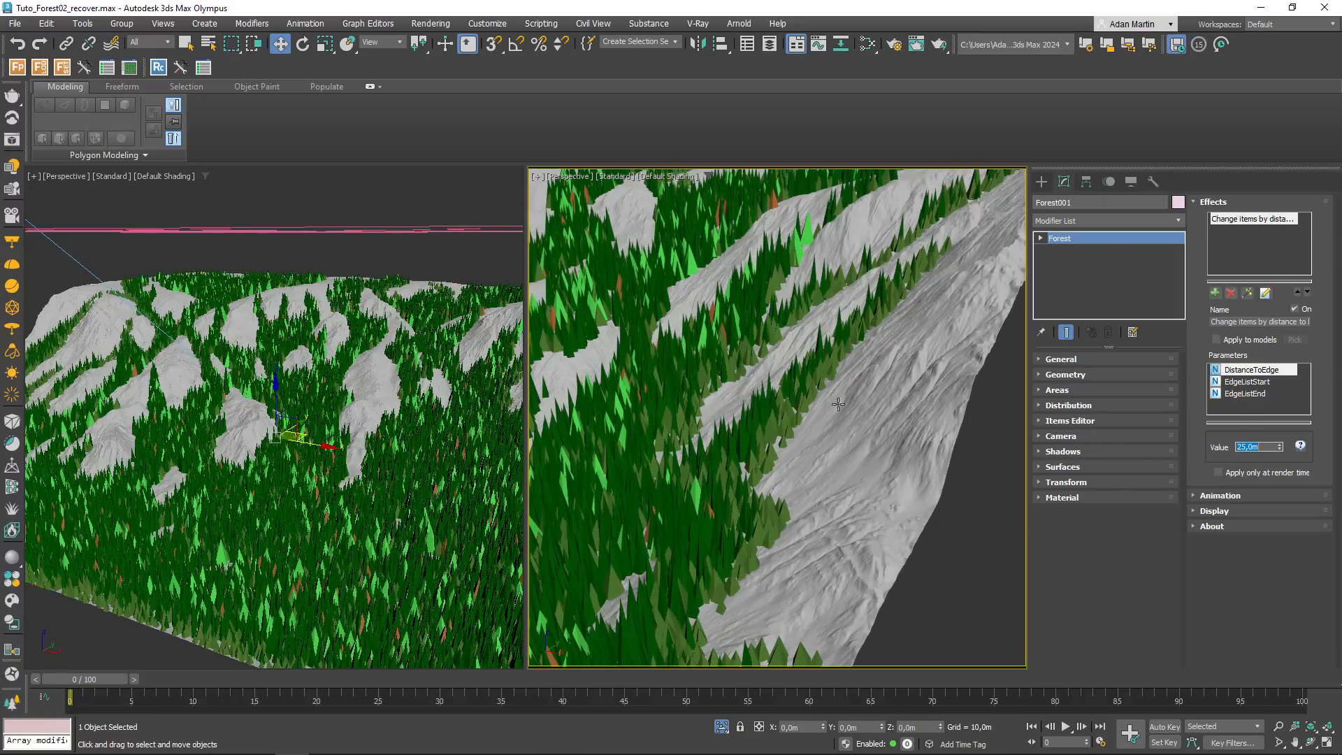
- Examine the item distribution along the forest edges and bare slopes, both up close and across the whole mountain
scroll(821, 401, "down", 3)
middle_click_drag(821, 401, 859, 347, "alt")
scroll(859, 347, "up", 3)
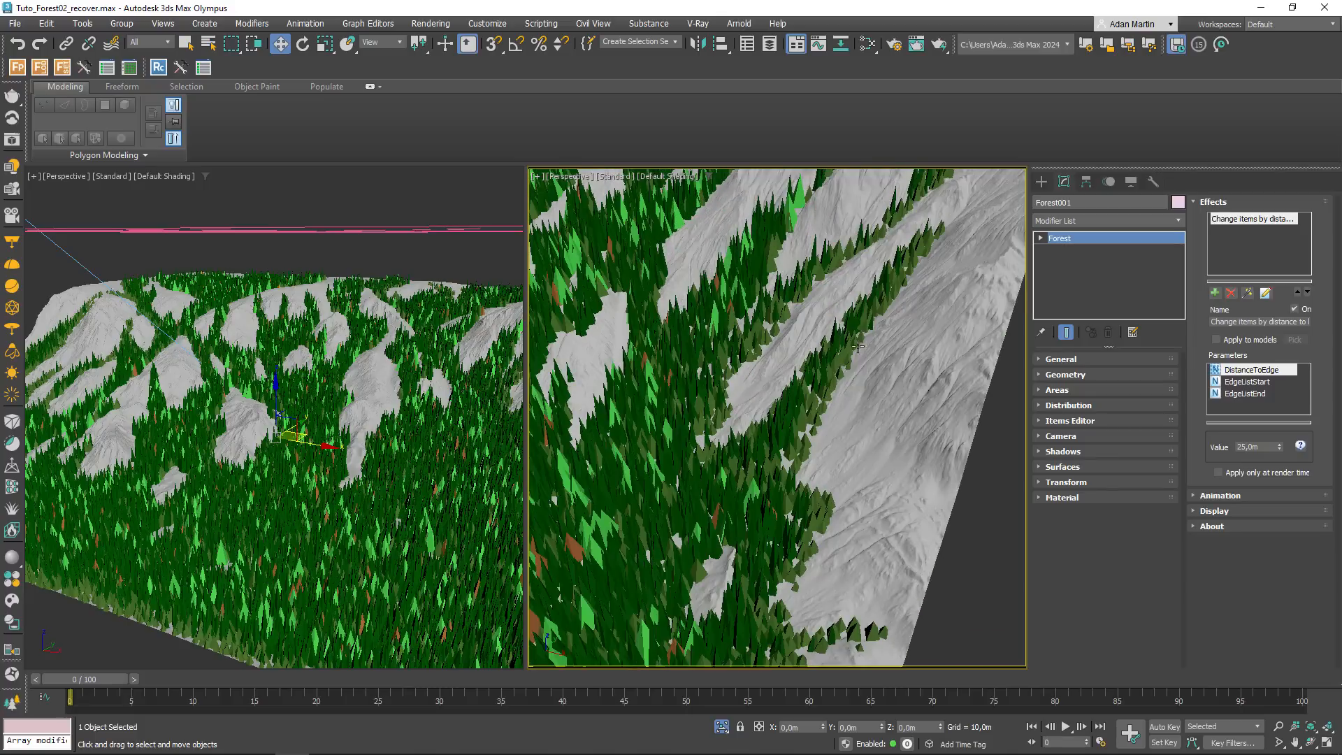
scroll(916, 301, "up", 4)
middle_click_drag(916, 300, 920, 334)
scroll(922, 315, "down", 4)
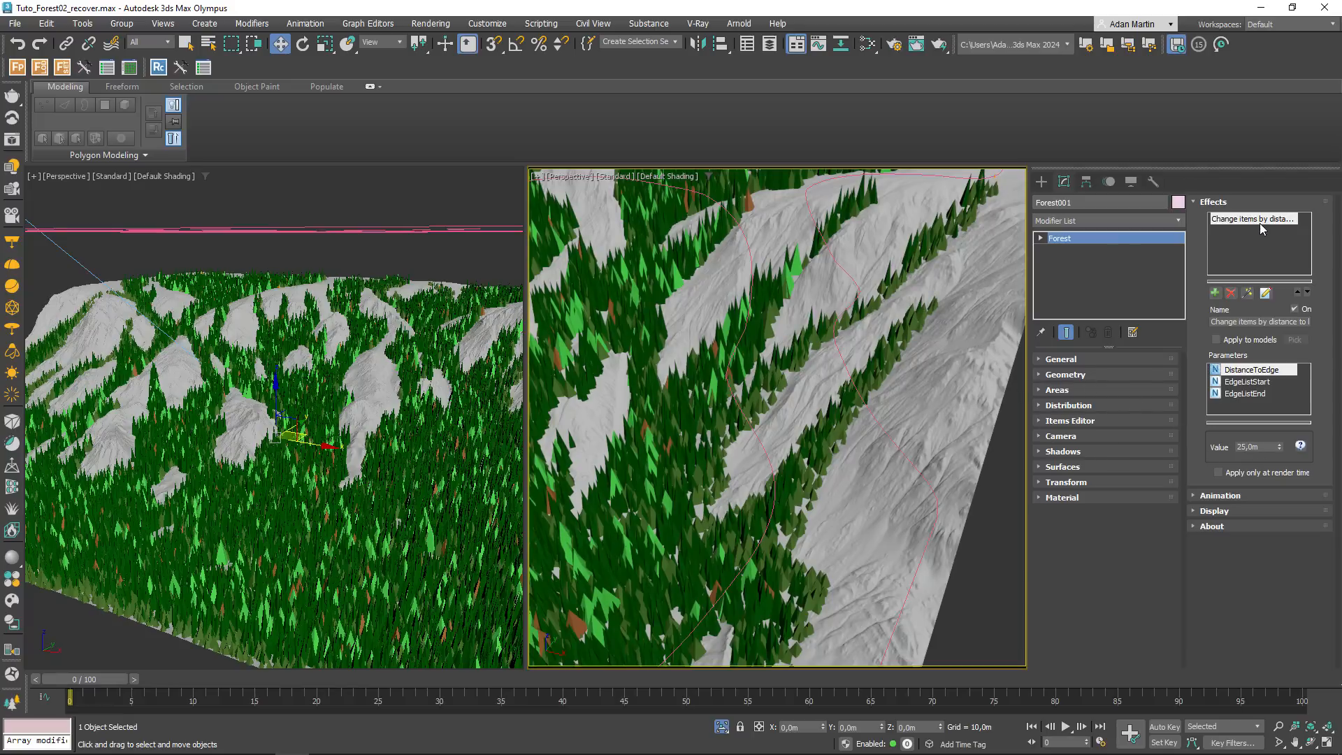
scroll(907, 391, "down", 5)
middle_click_drag(907, 391, 856, 398)
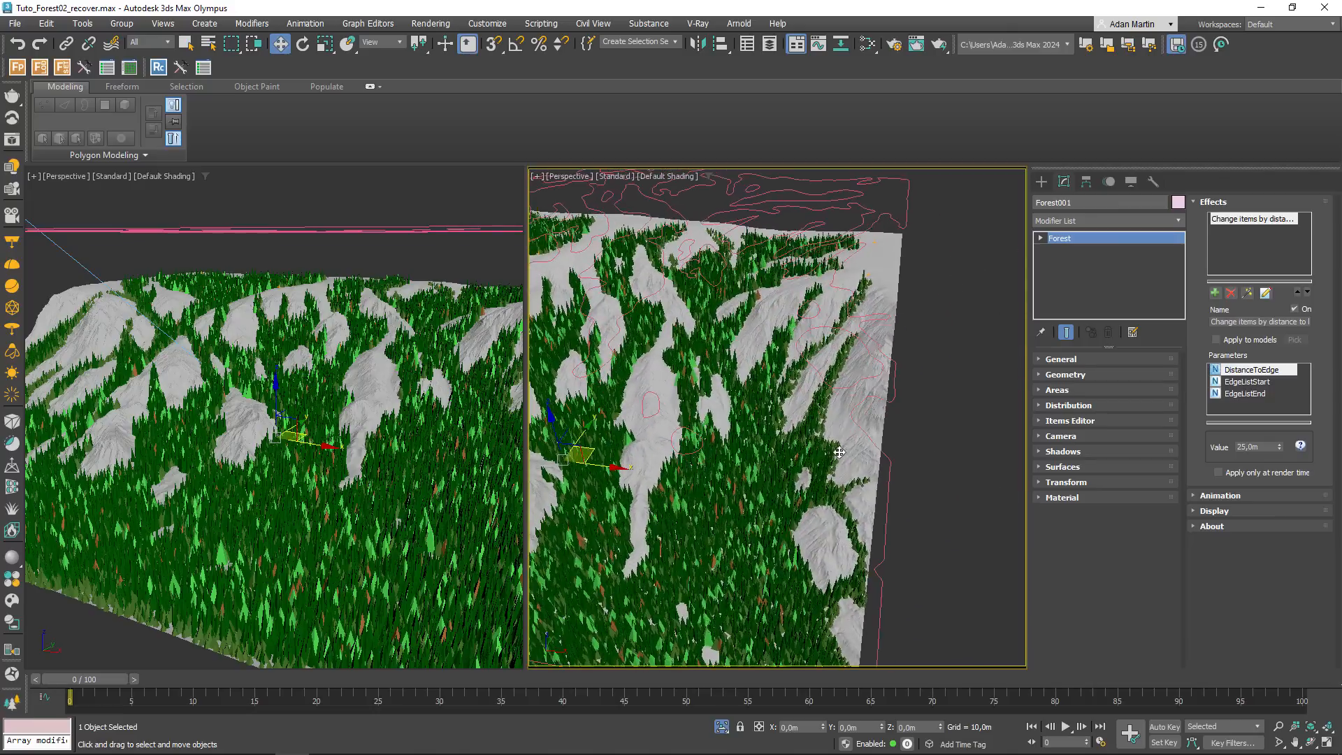
scroll(797, 370, "up", 5)
middle_click_drag(793, 366, 823, 404)
scroll(831, 419, "down", 5)
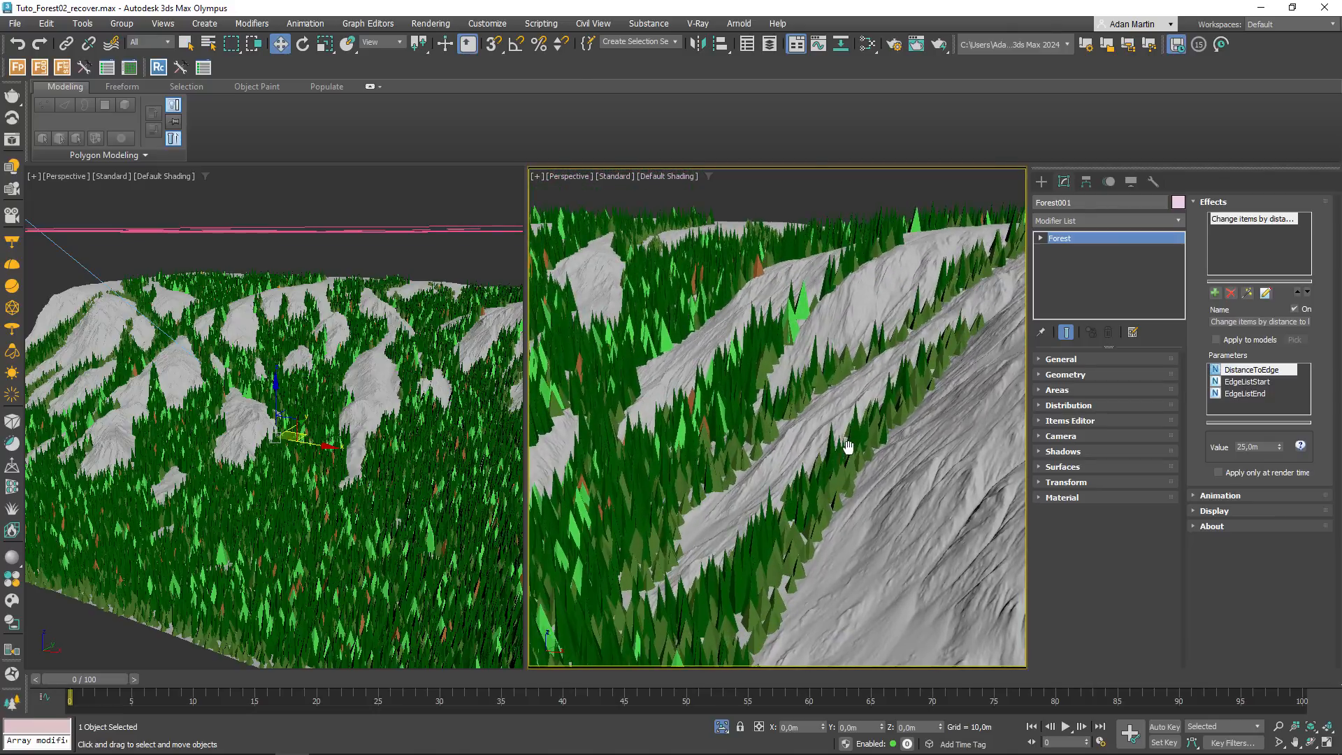
scroll(913, 391, "down", 6)
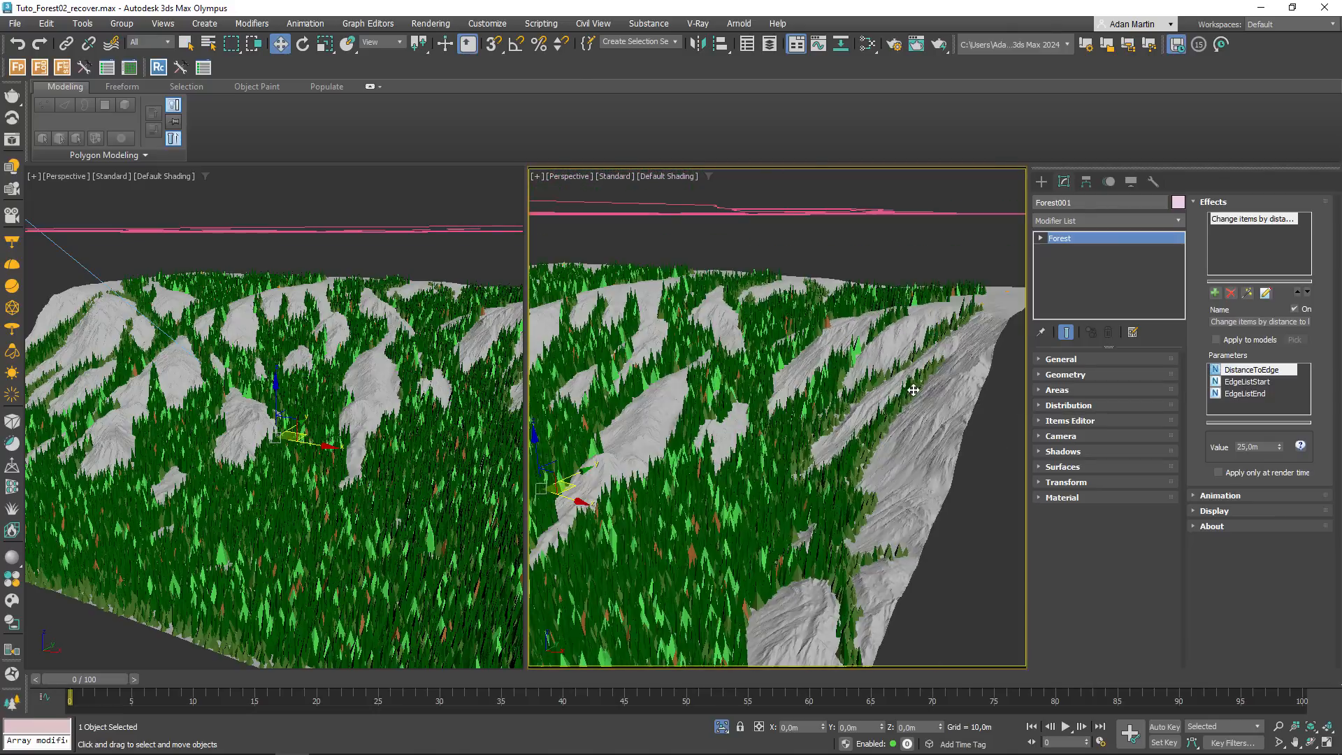
middle_click_drag(879, 444, 885, 474, "alt")
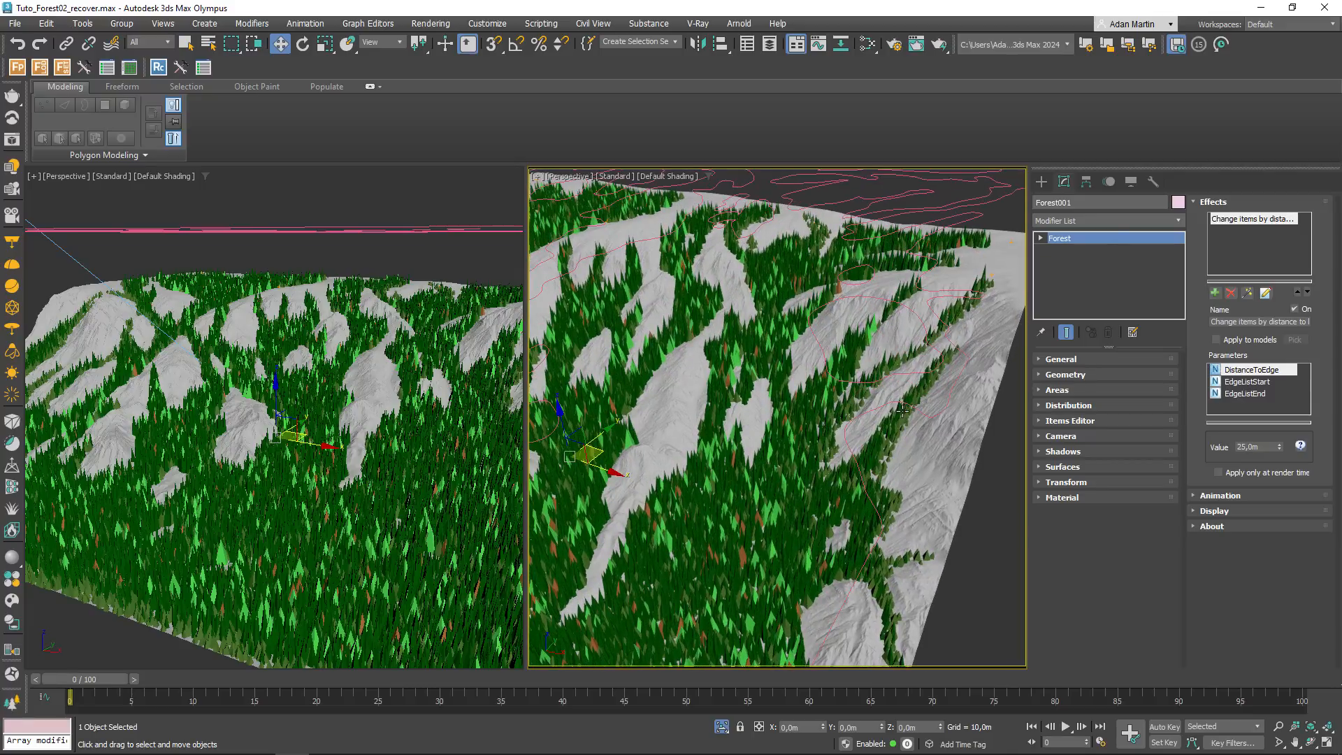
scroll(898, 419, "up", 5)
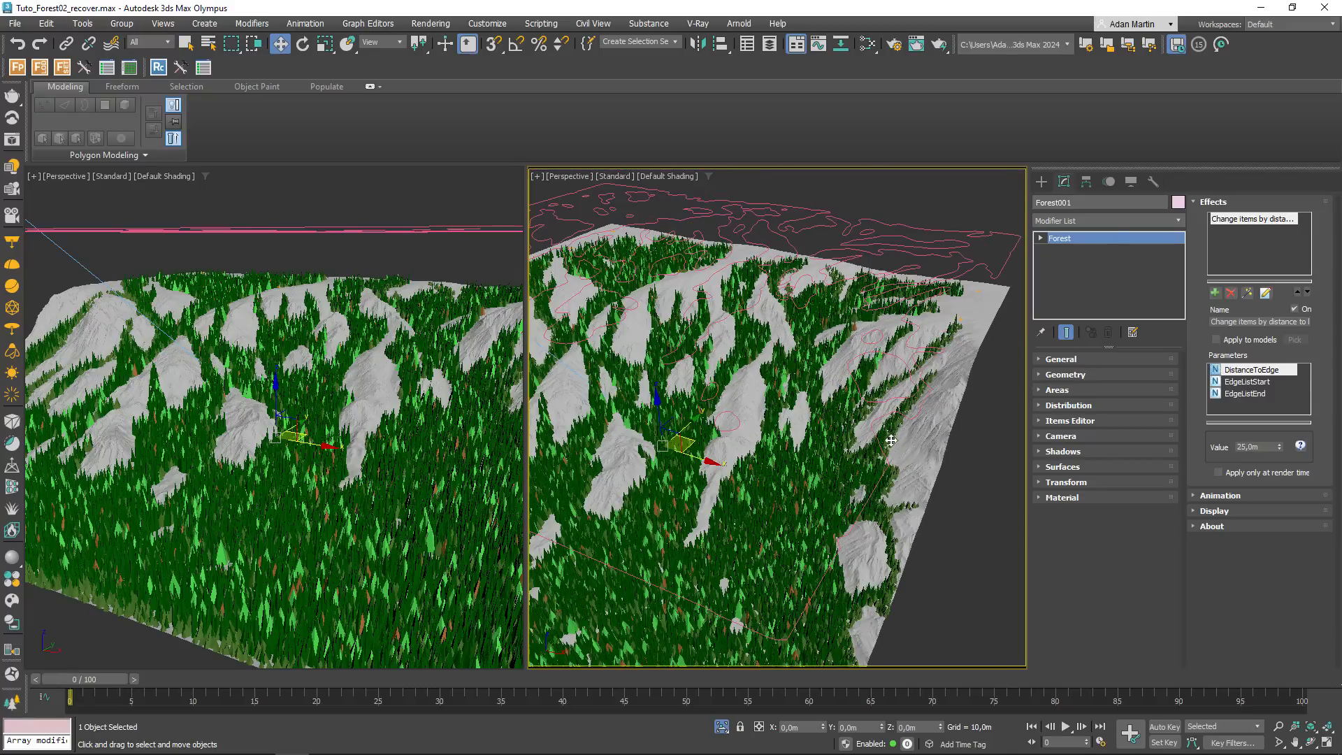
scroll(884, 473, "up", 5)
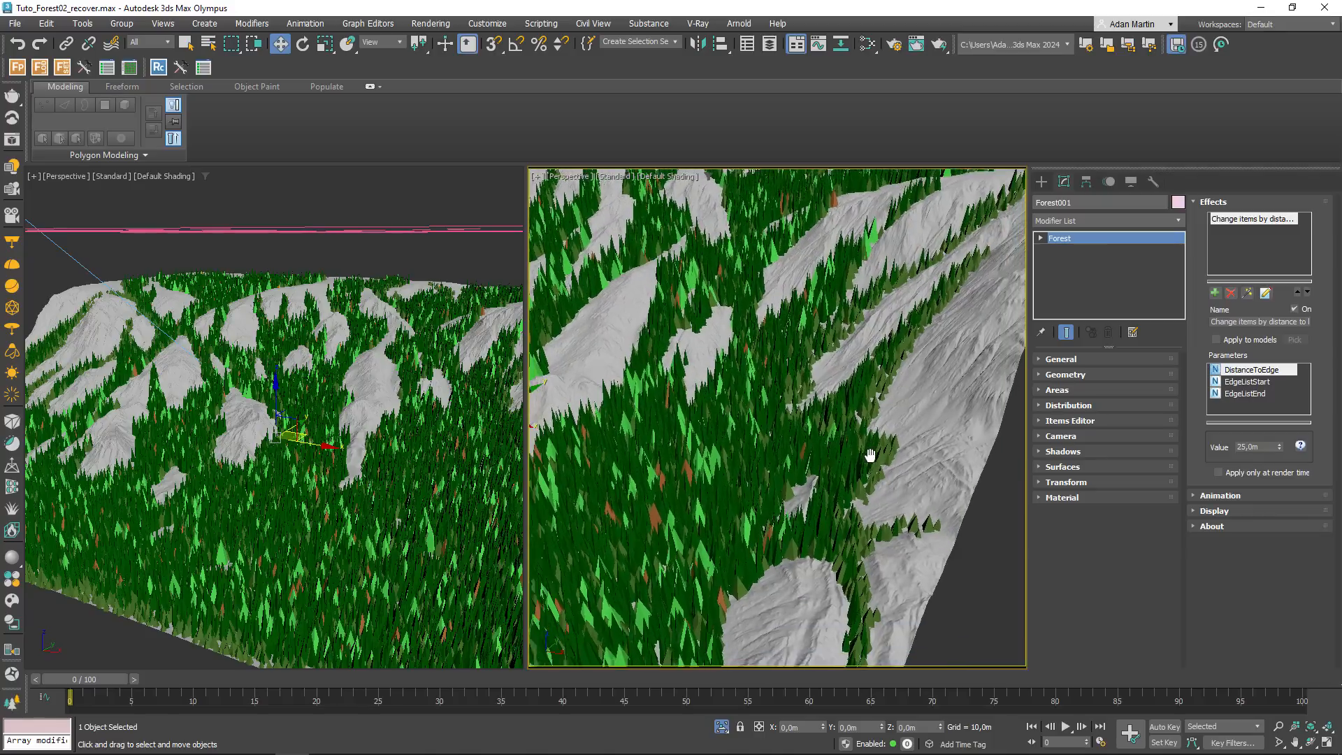
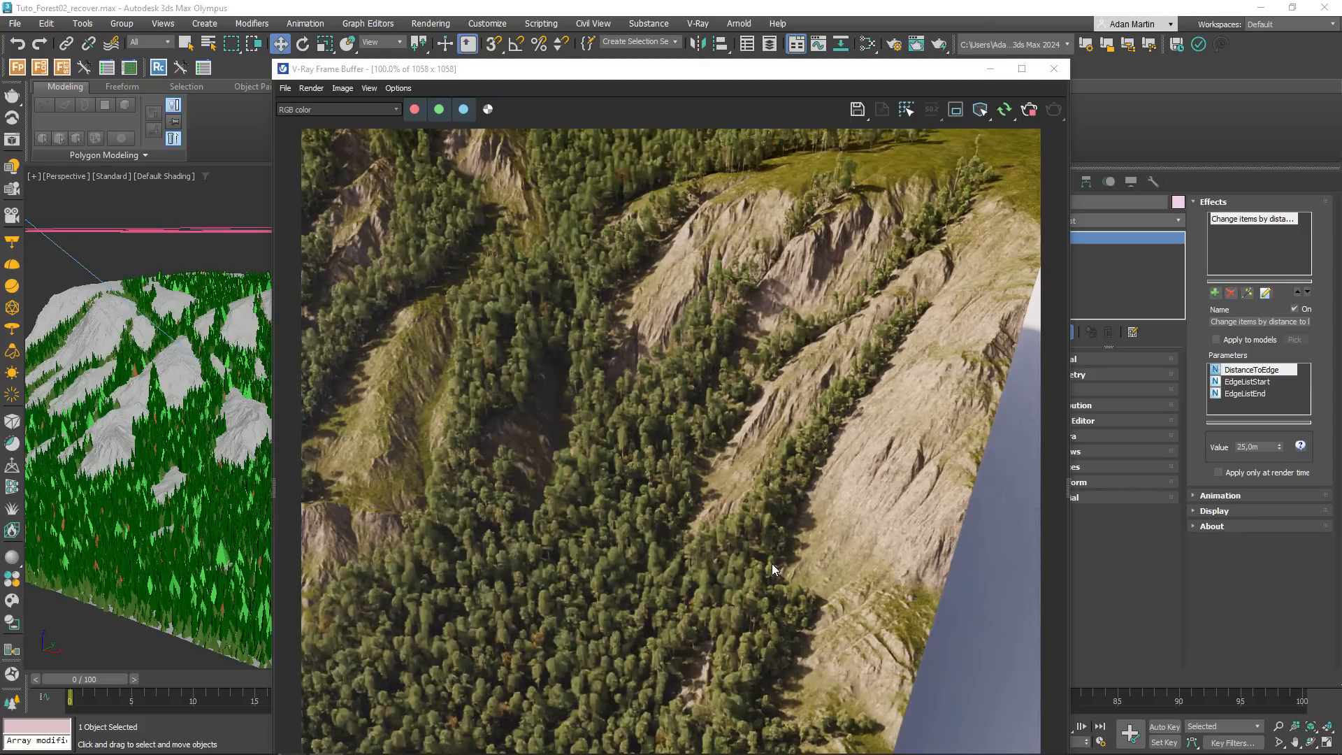
- View the render's VRayRawDiffuseFilter and Alpha channels, then return to RGB color
left_click(346, 119)
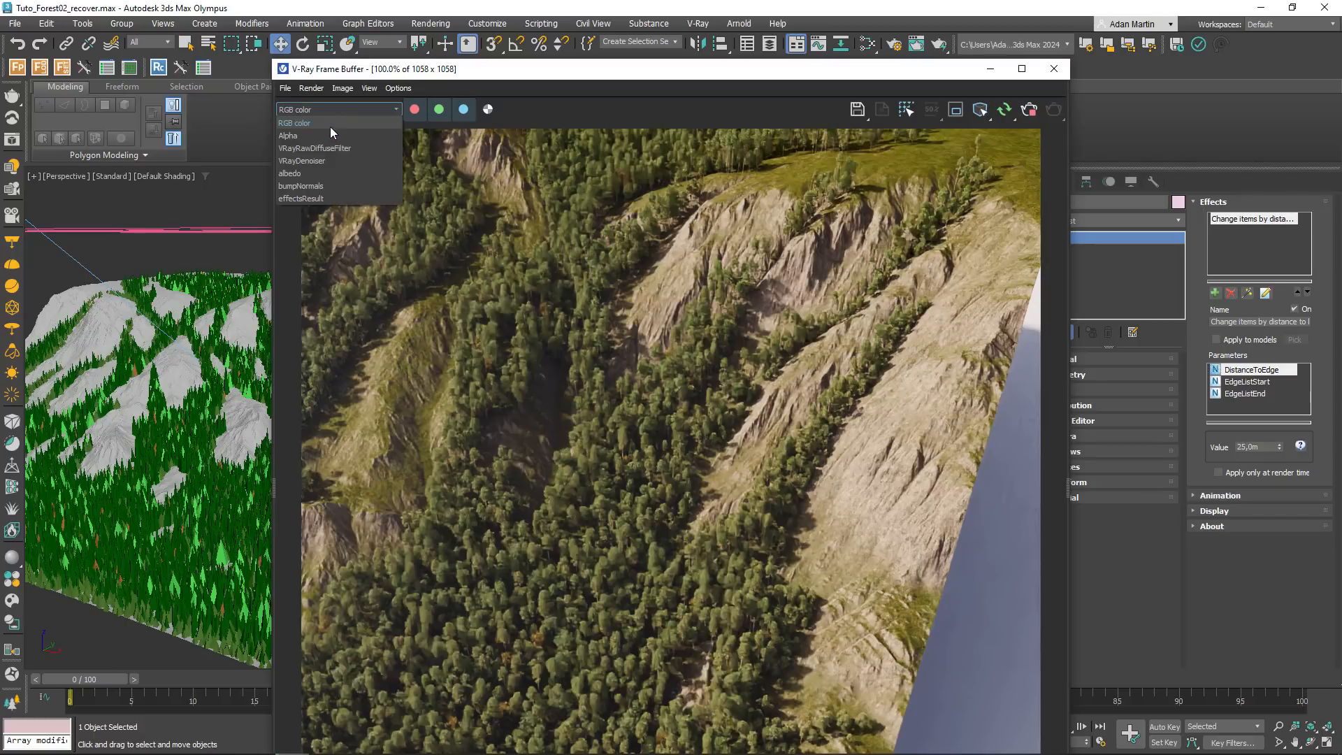
left_click(326, 146)
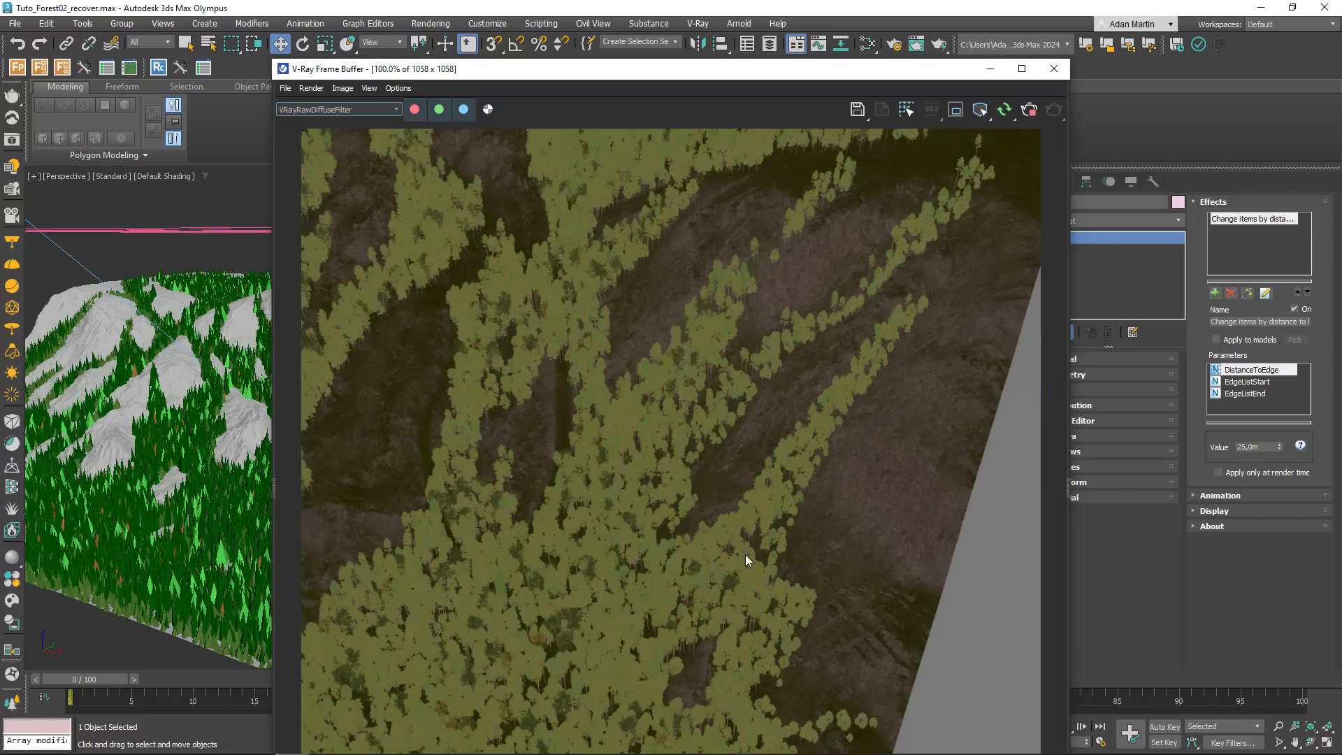
left_click(349, 111)
left_click(313, 130)
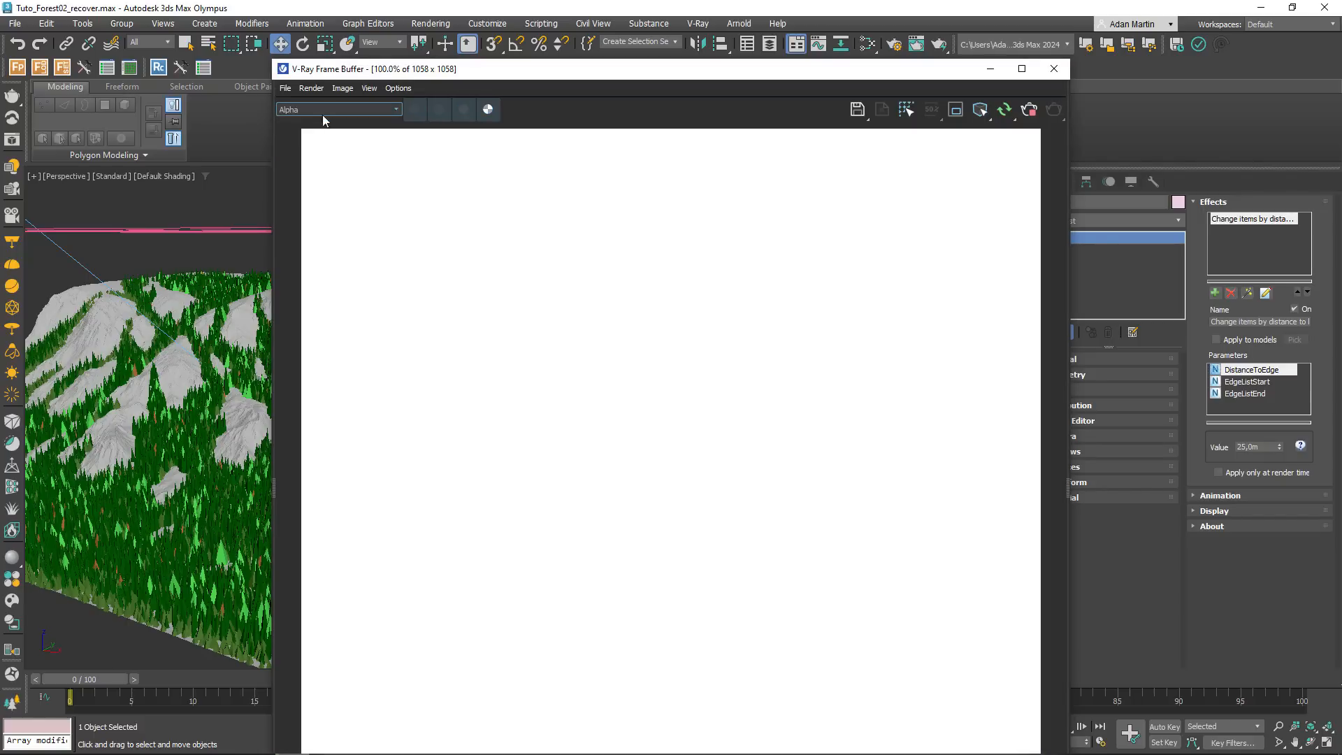
left_click(323, 112)
left_click(312, 121)
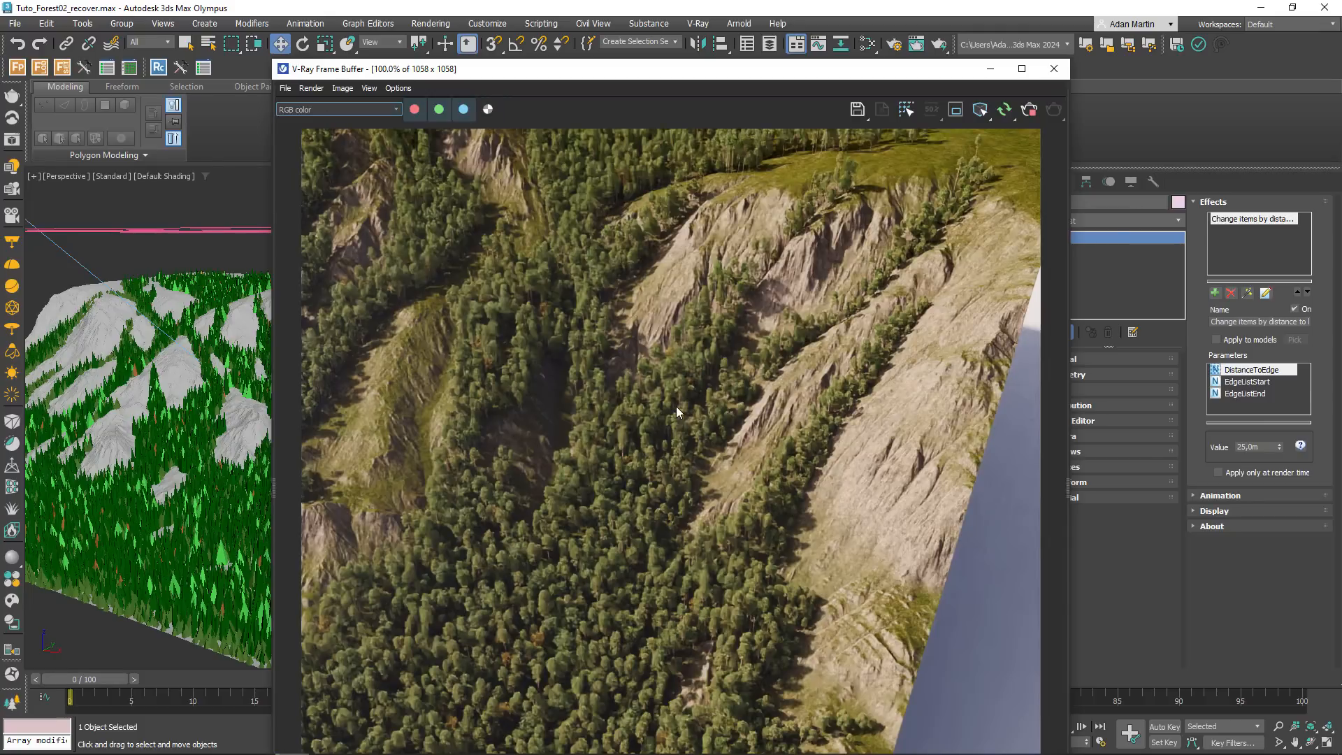
- Check the rendered forest, stop the interactive render and close the V-Ray Frame Buffer
scroll(629, 357, "down", 1)
scroll(646, 439, "up", 1)
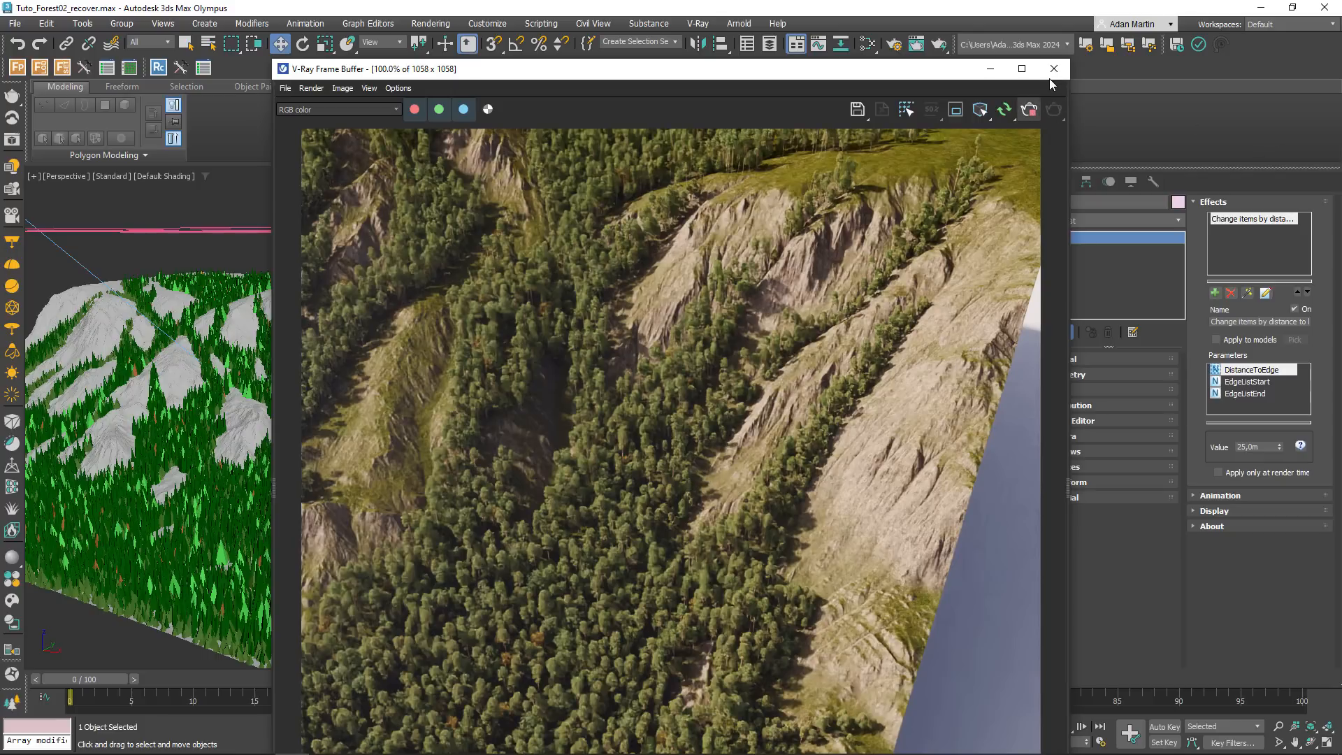
left_click(1029, 112)
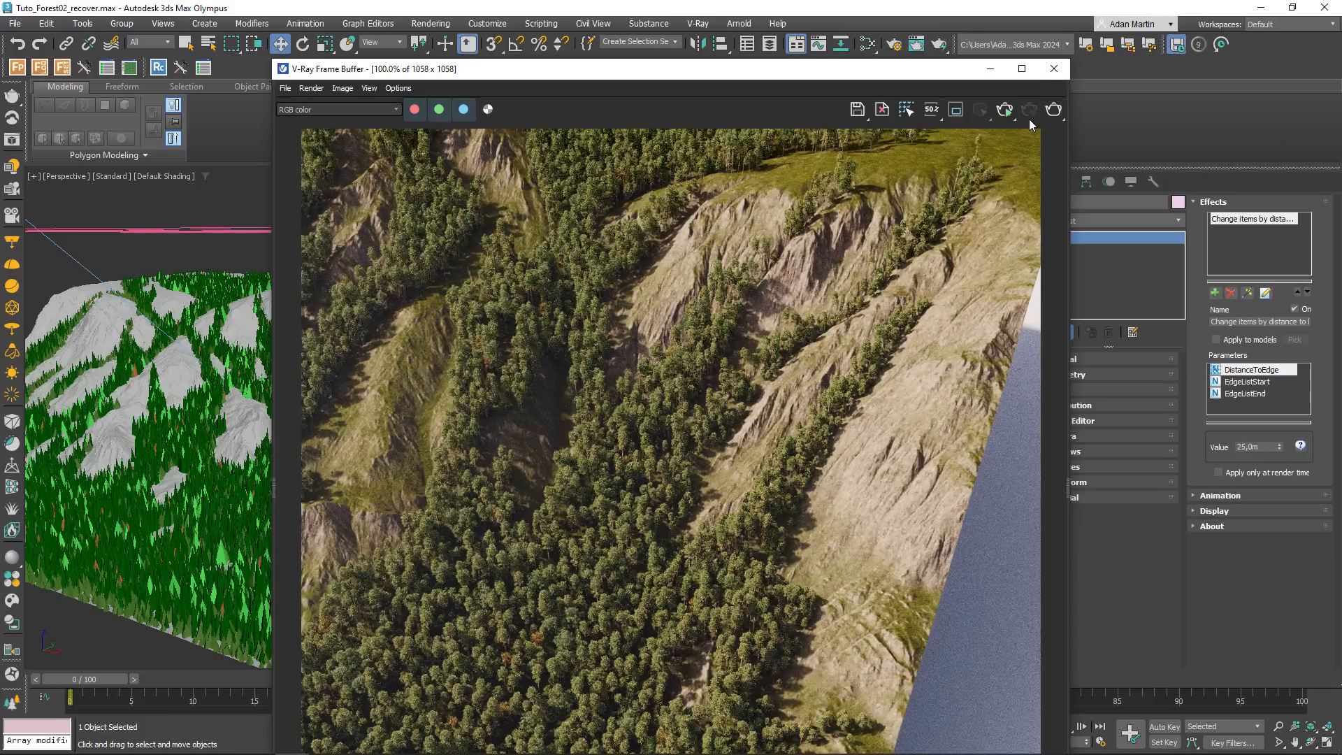
left_click(1055, 68)
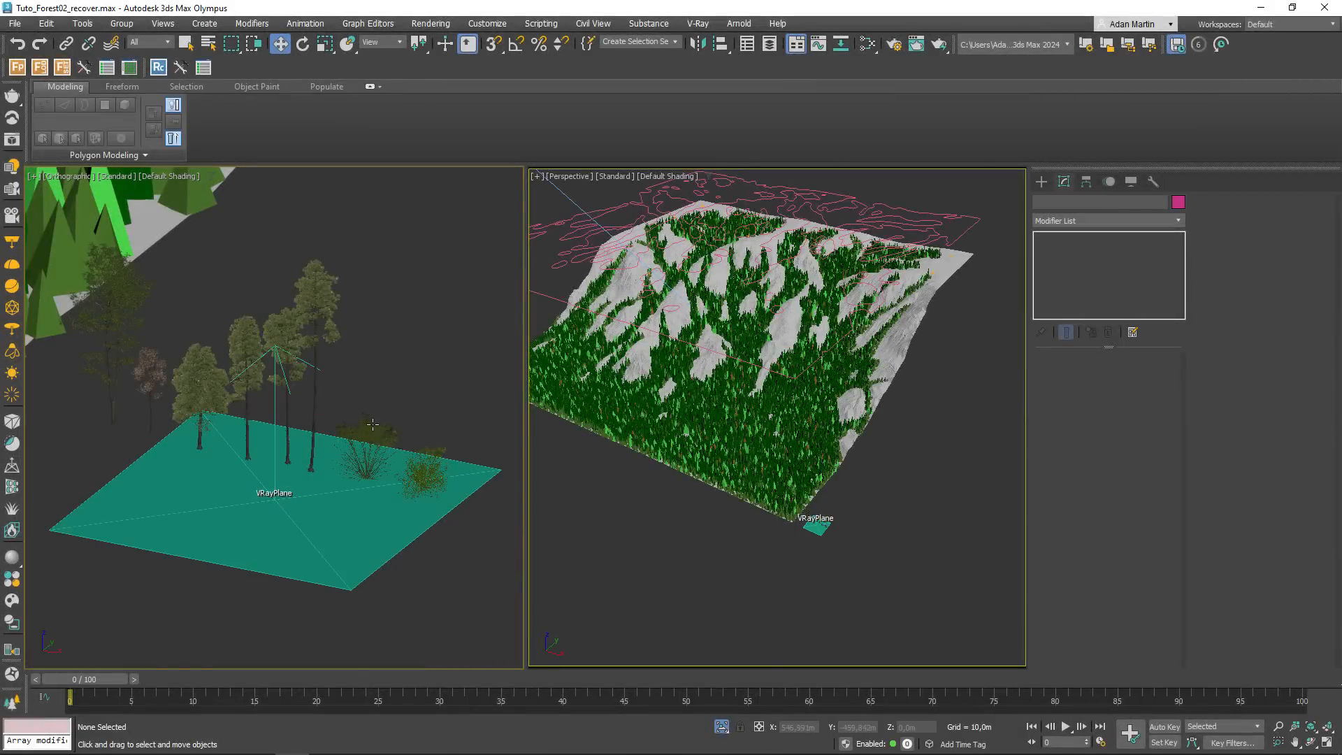
- Select the two shrub models beside the source trees, clear the selection and select only the Sambucus_Nigra_02 shrub
left_click(372, 424)
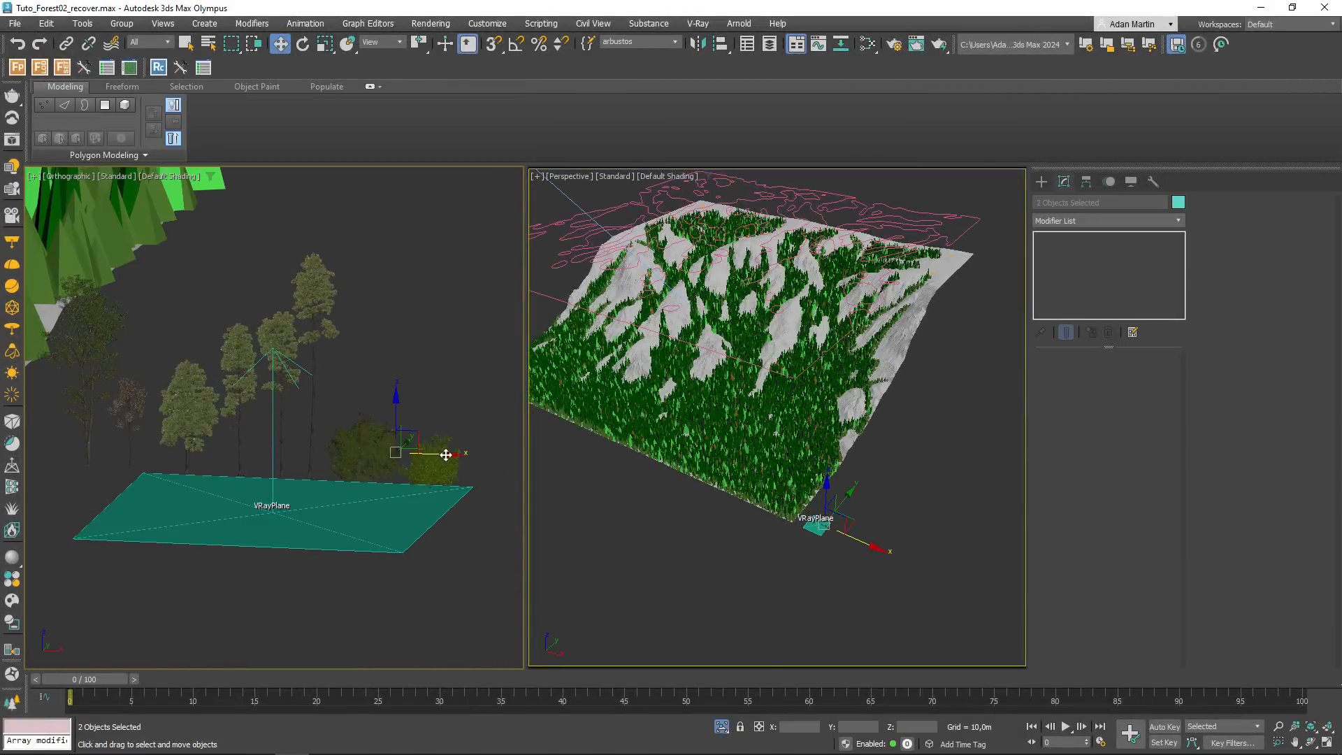
left_click(425, 351)
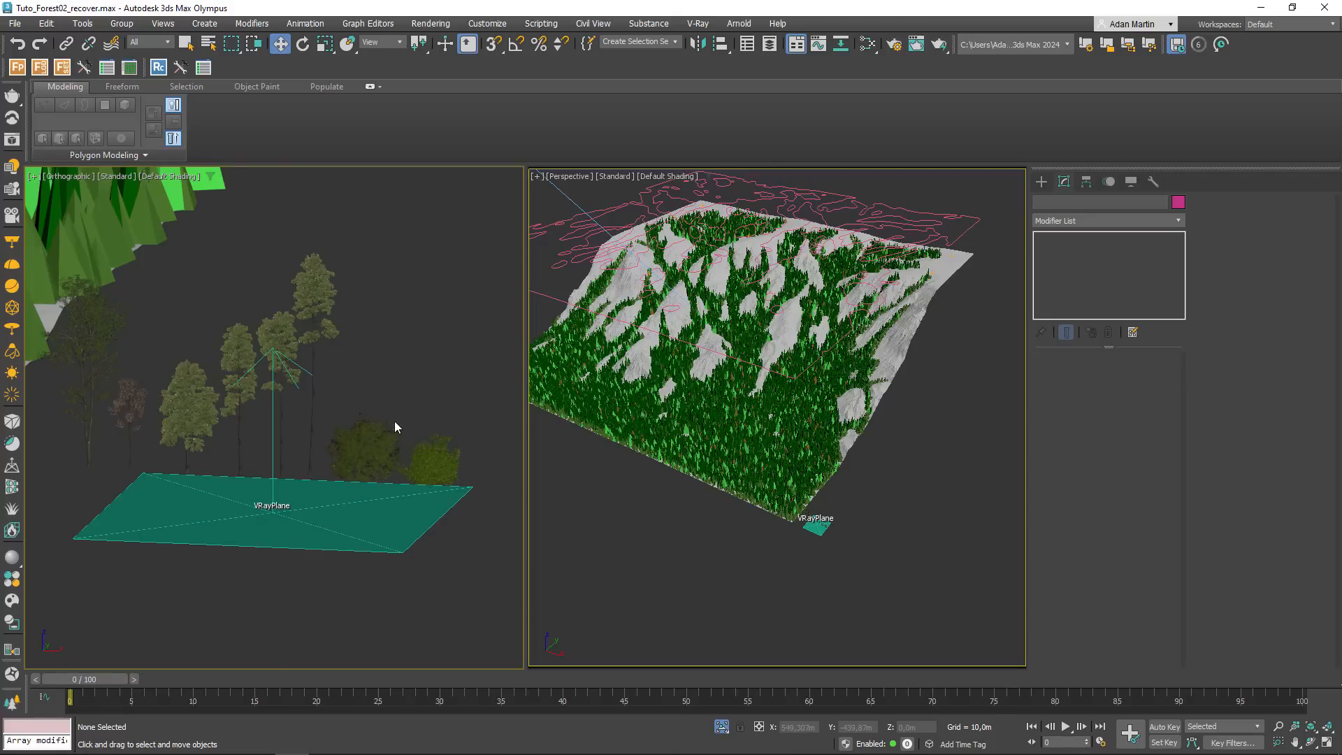
left_click(353, 440)
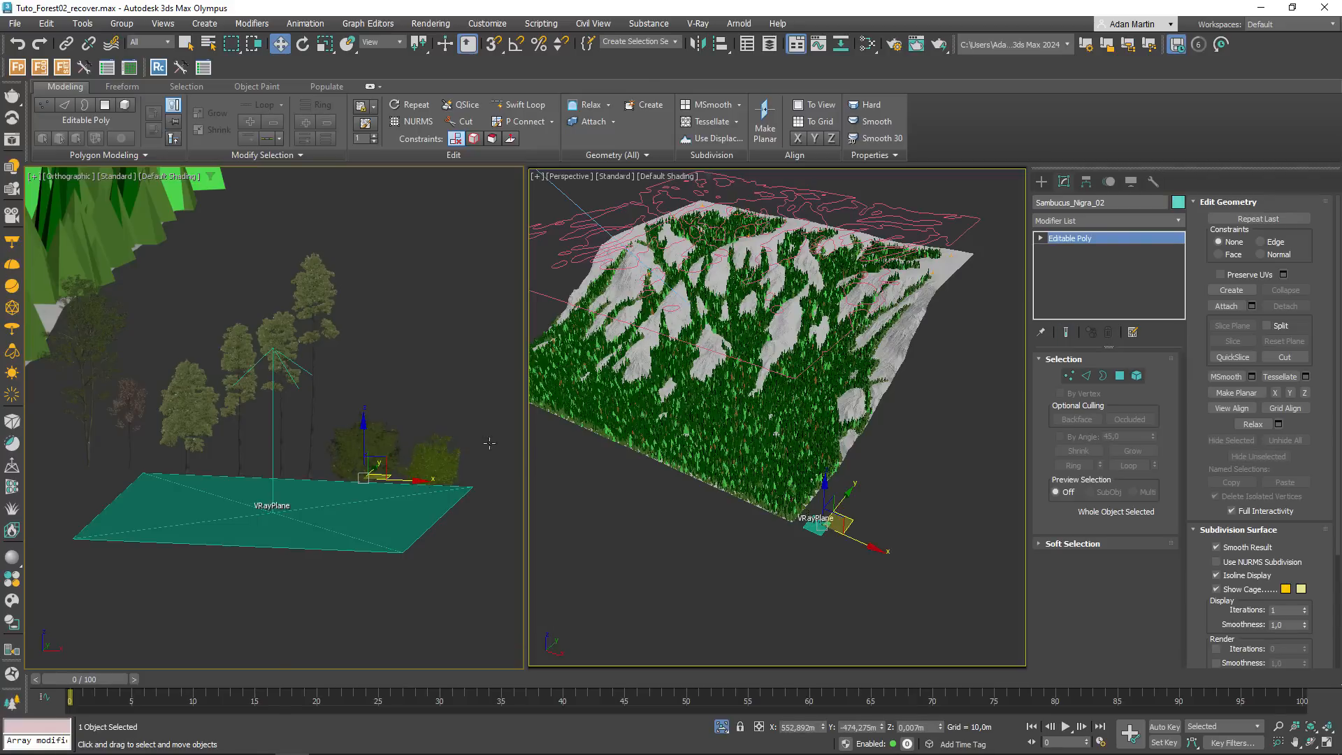
- Select both shrub models together for the BUSH named selection set and clear the selection
middle_click_drag(415, 462, 458, 425, "alt")
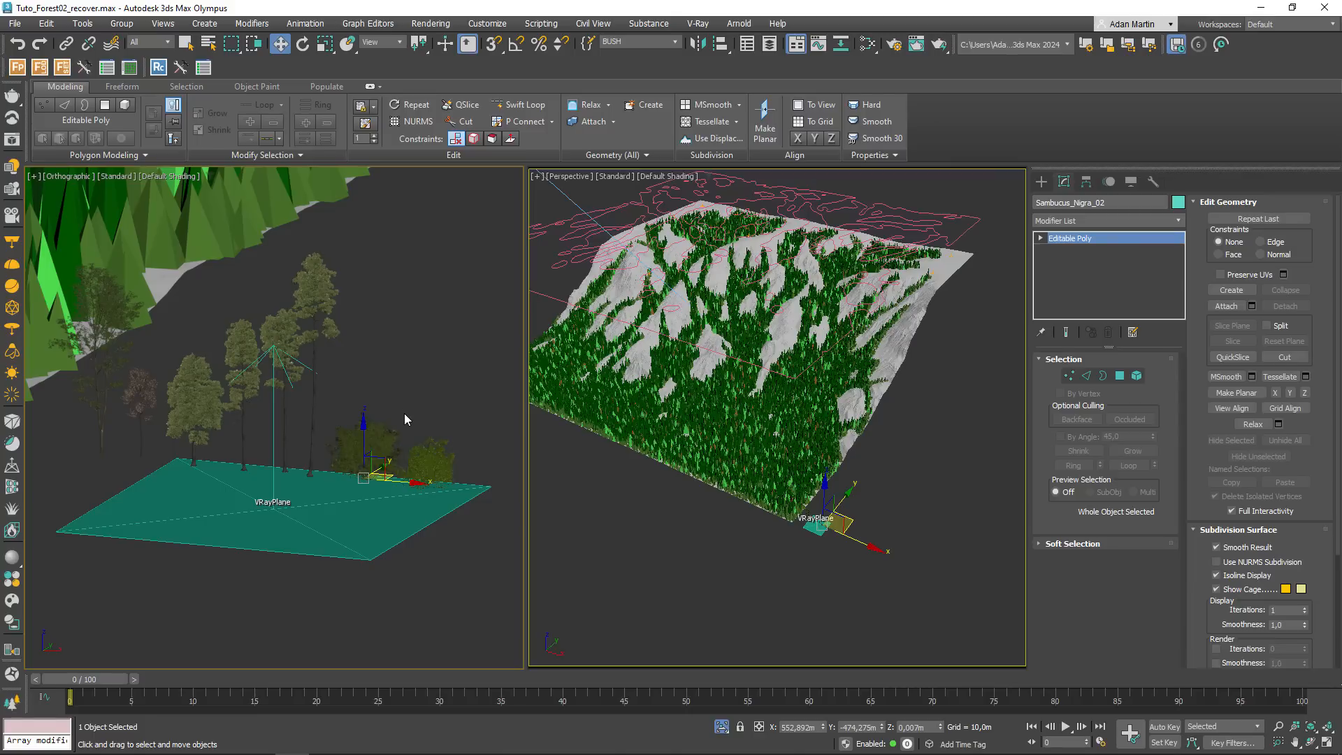
left_click_drag(364, 397, 439, 453)
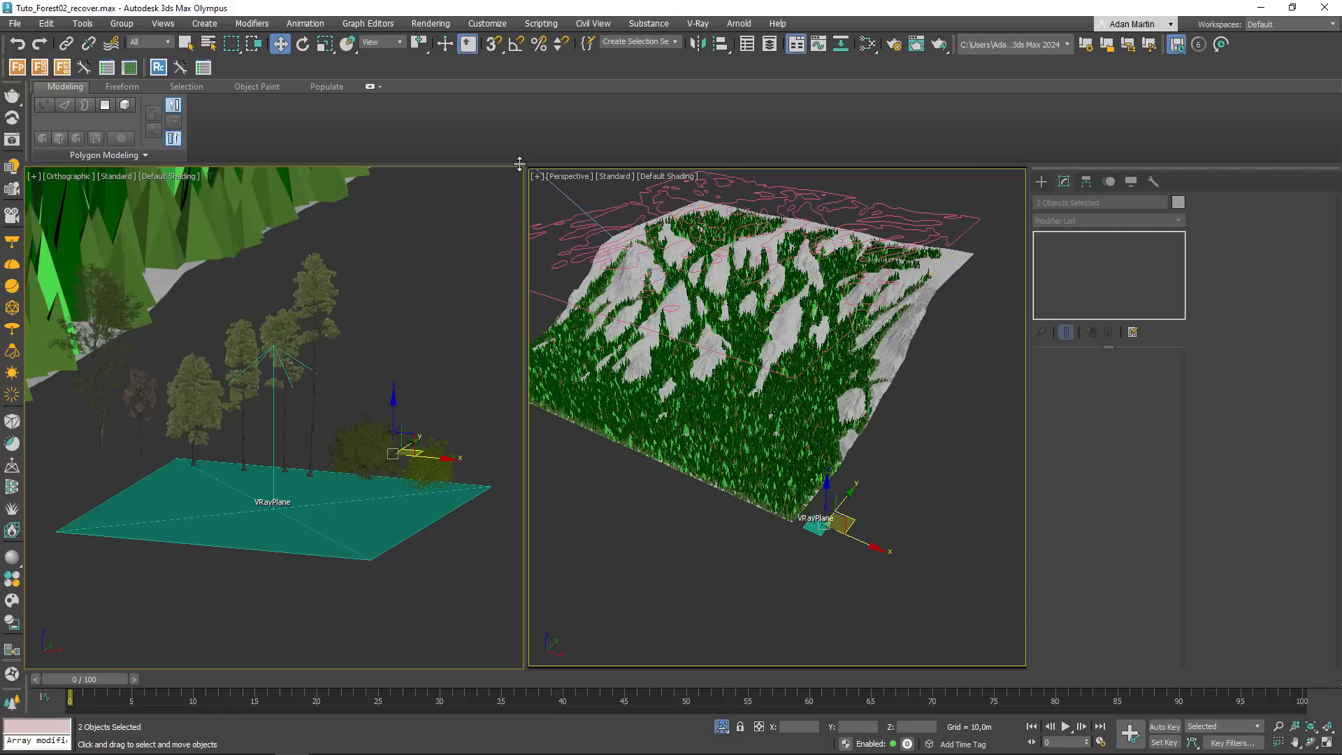
left_click(676, 42)
left_click(940, 459)
left_click(948, 460)
- Create a second Forest Pro object on the mountain surface and enable camera clipping for it
left_click(1041, 181)
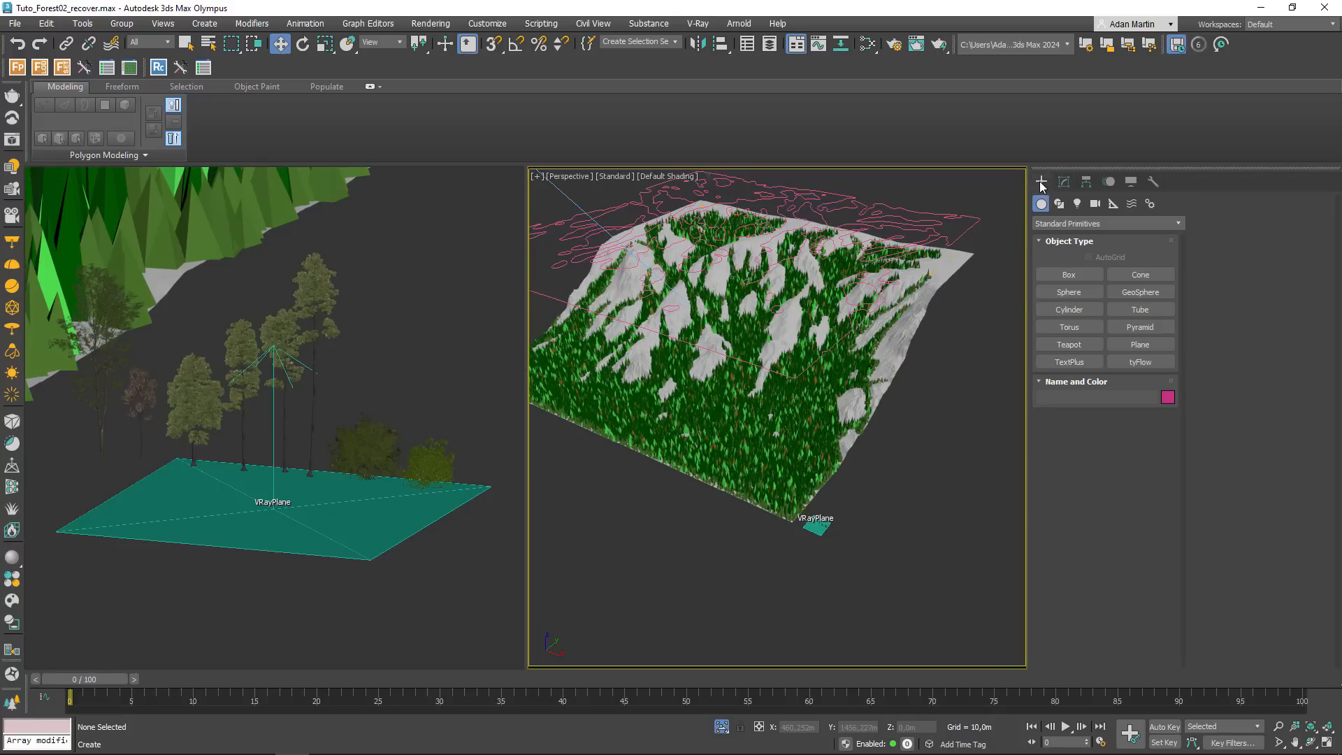
left_click(1108, 223)
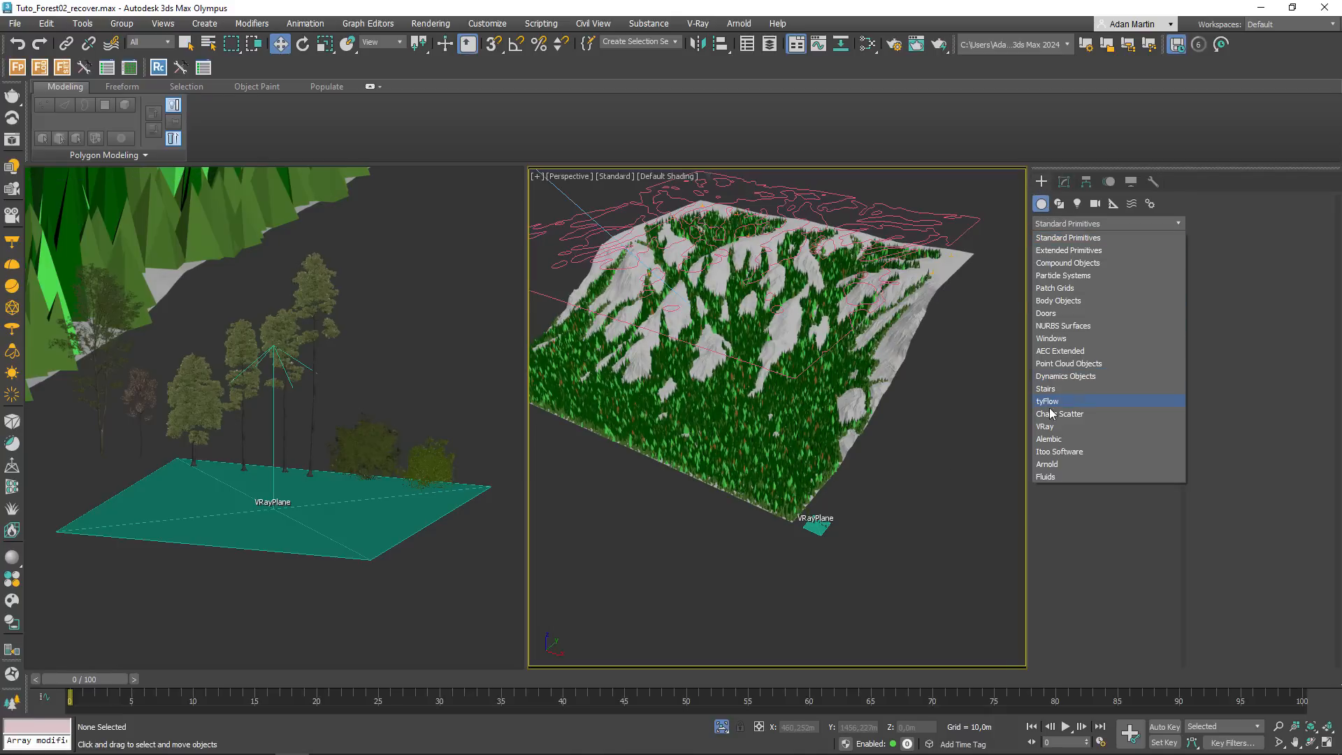
left_click(1059, 453)
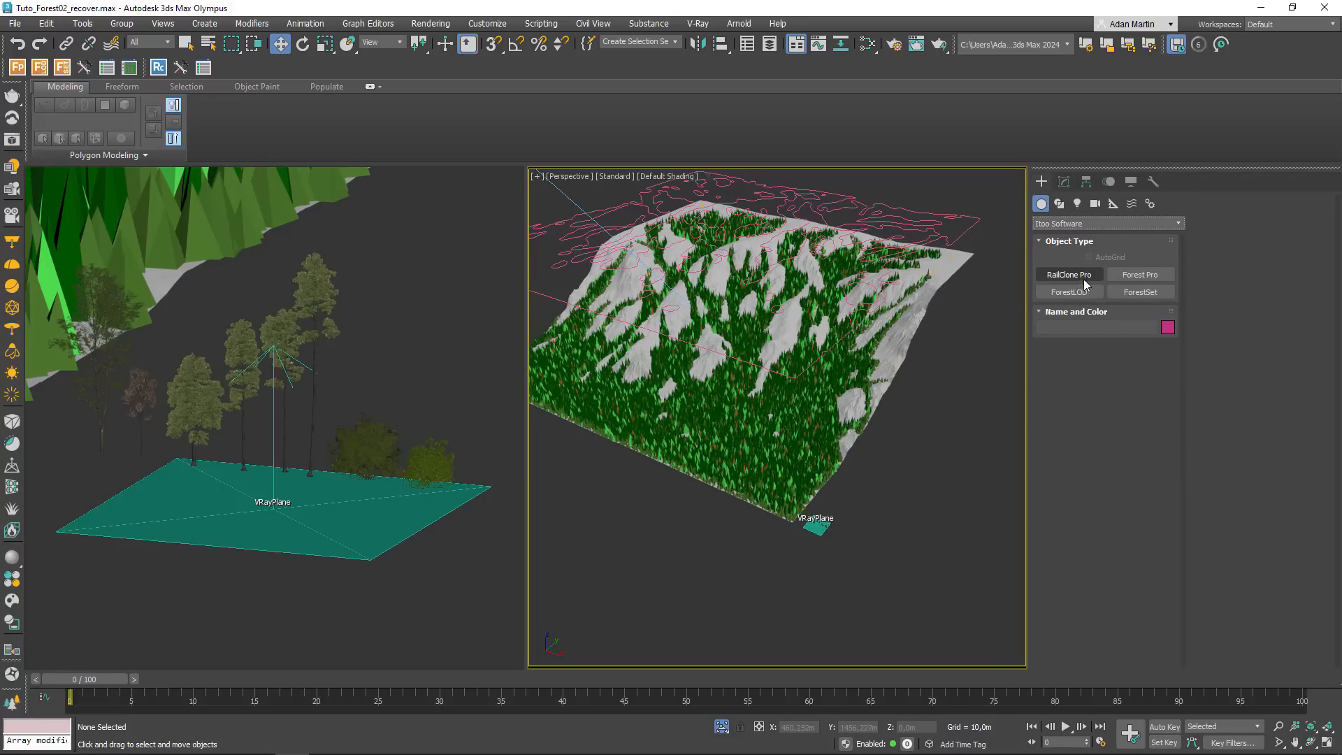
left_click(1138, 276)
left_click(905, 343)
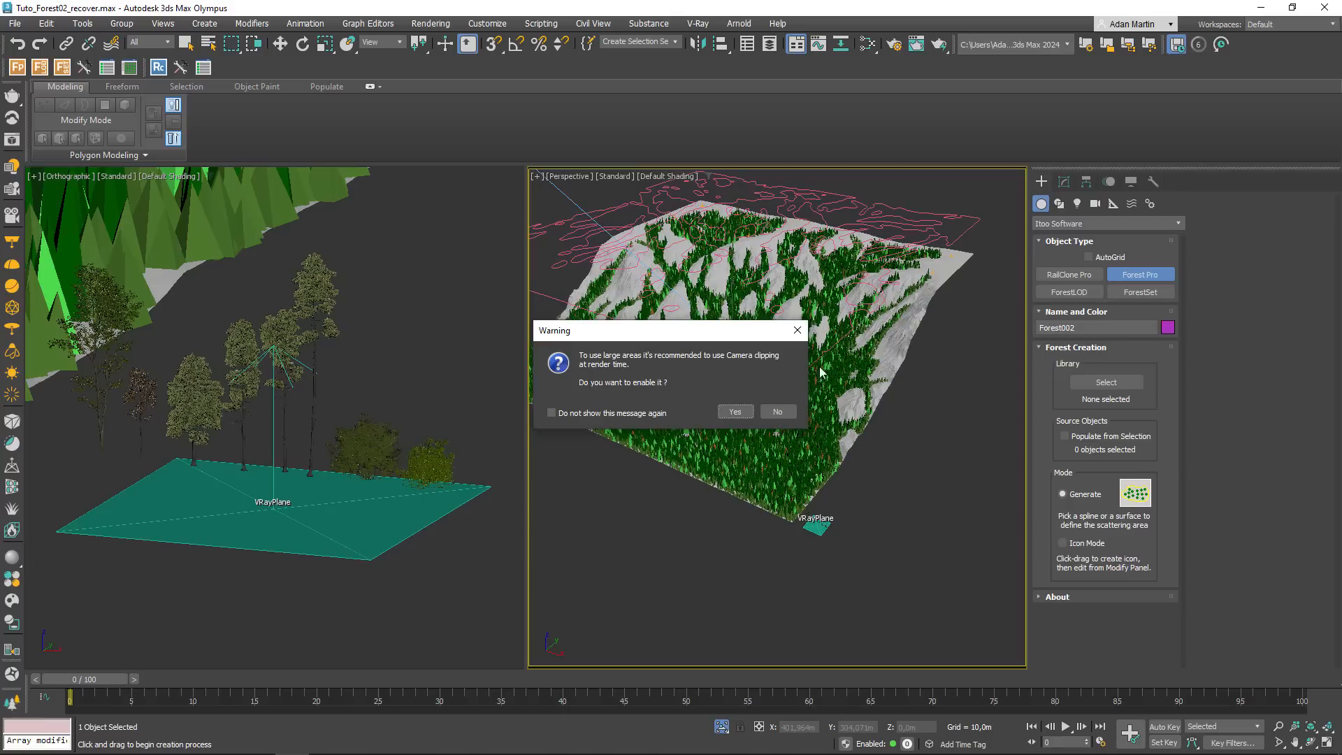
left_click(737, 411)
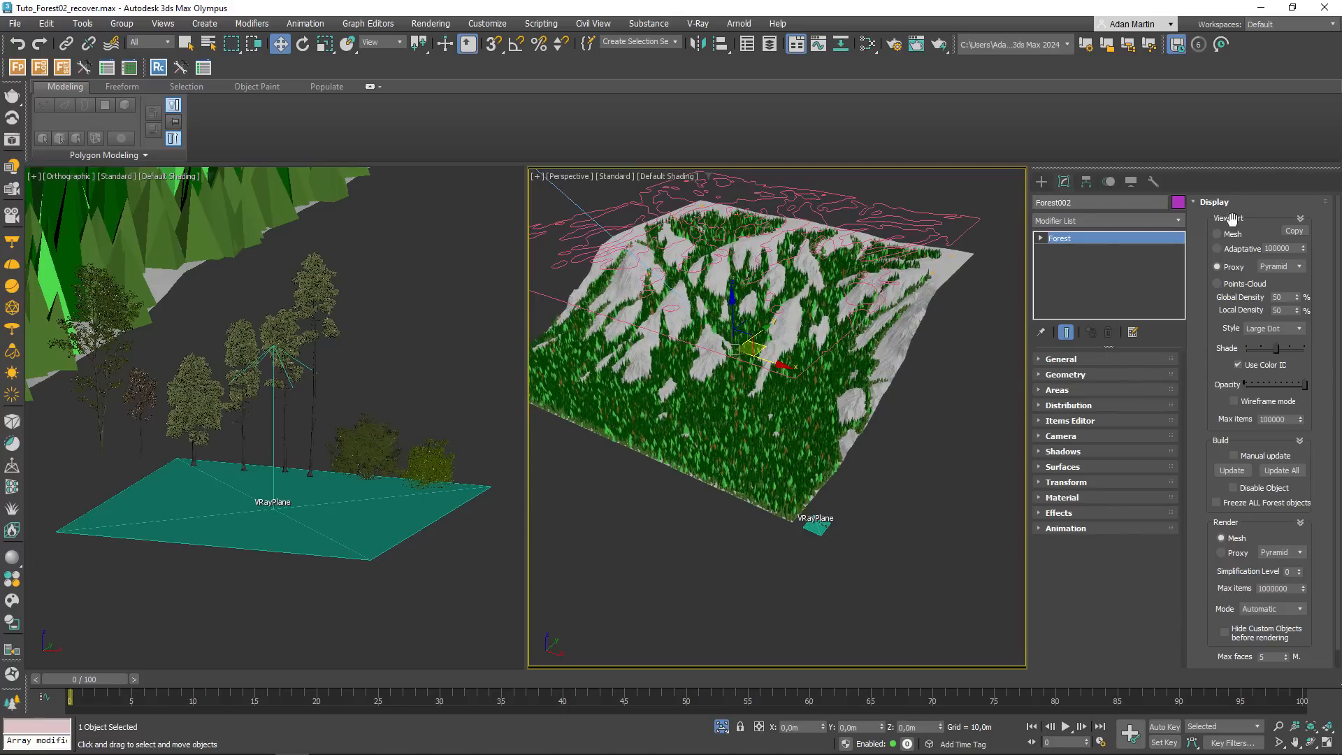
- Add the Shape001 spline as an include area of the new Forest object
left_click(1203, 202)
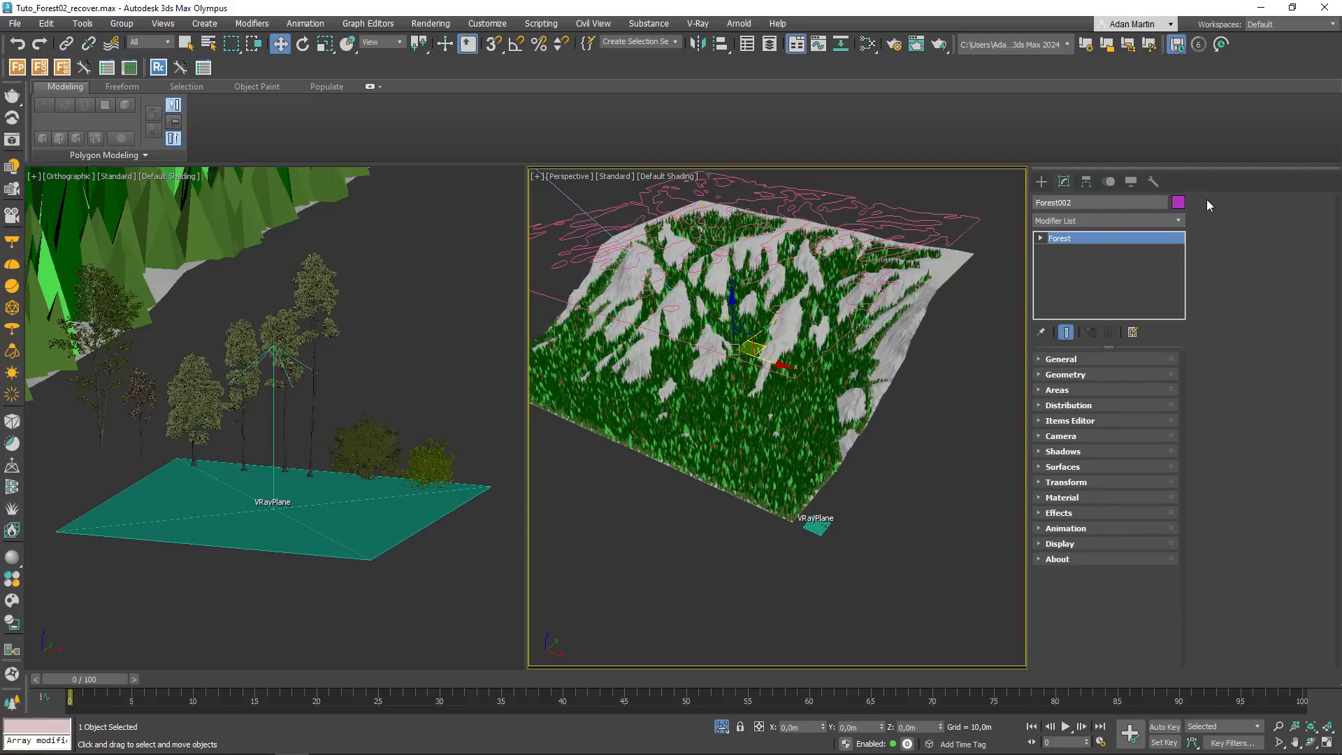
left_click(1057, 389)
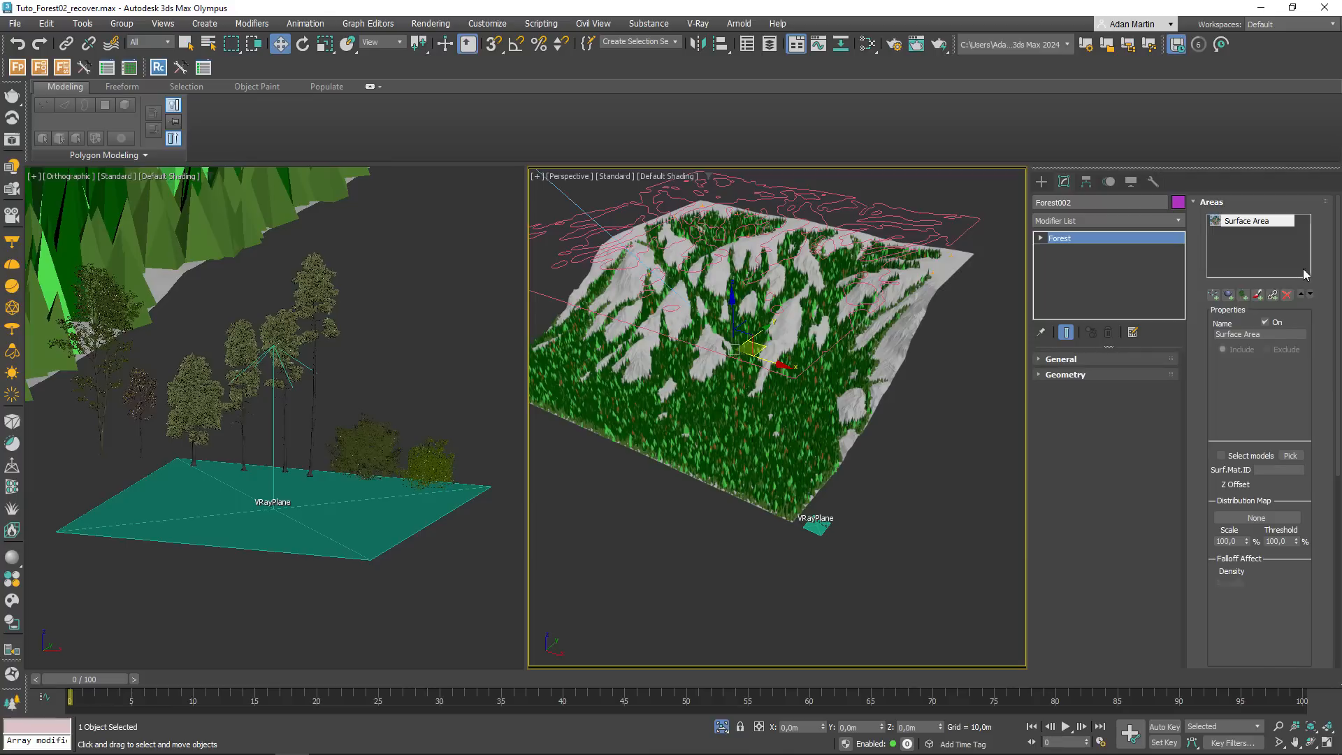
left_click(1217, 294)
left_click(963, 231)
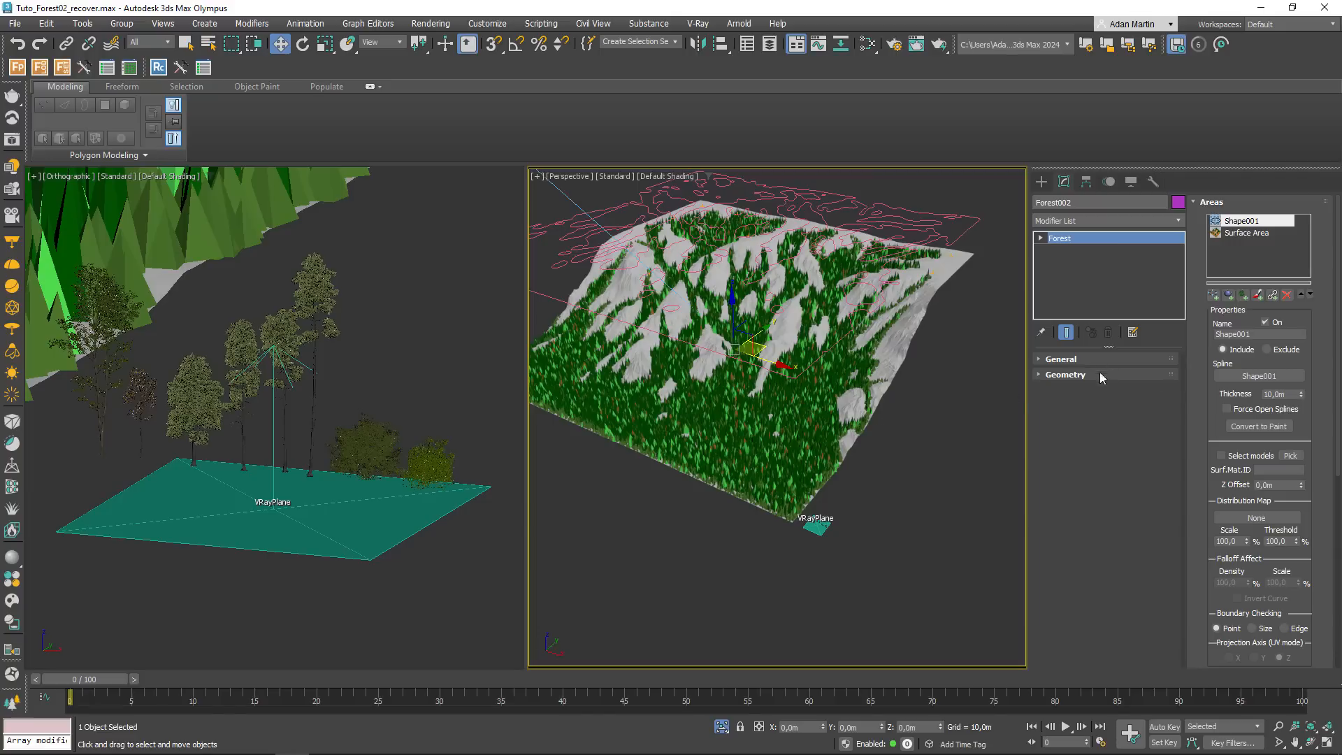
- Add the BUSH selection set's shrub models to Forest002's geometry and enable the recommended proxy display and animation options
left_click(1064, 360)
left_click(1074, 360)
left_click(1078, 374)
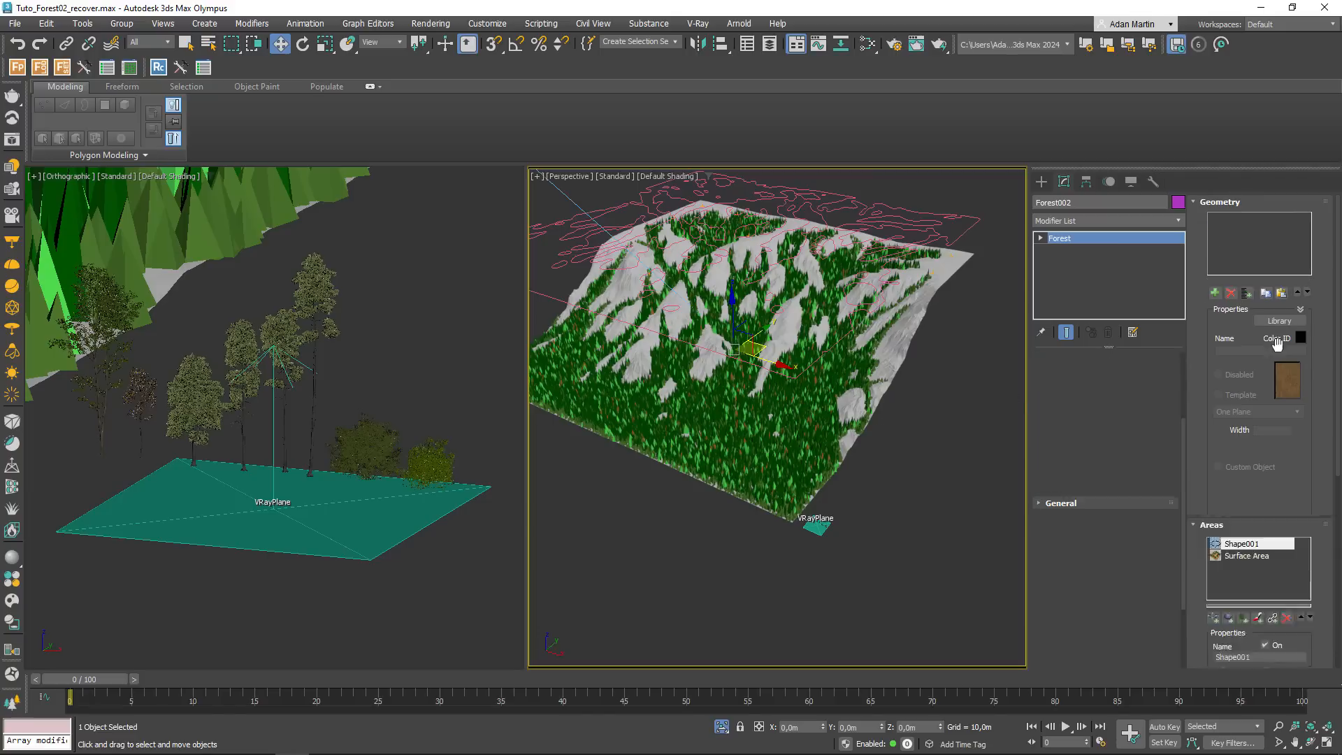
left_click(1247, 293)
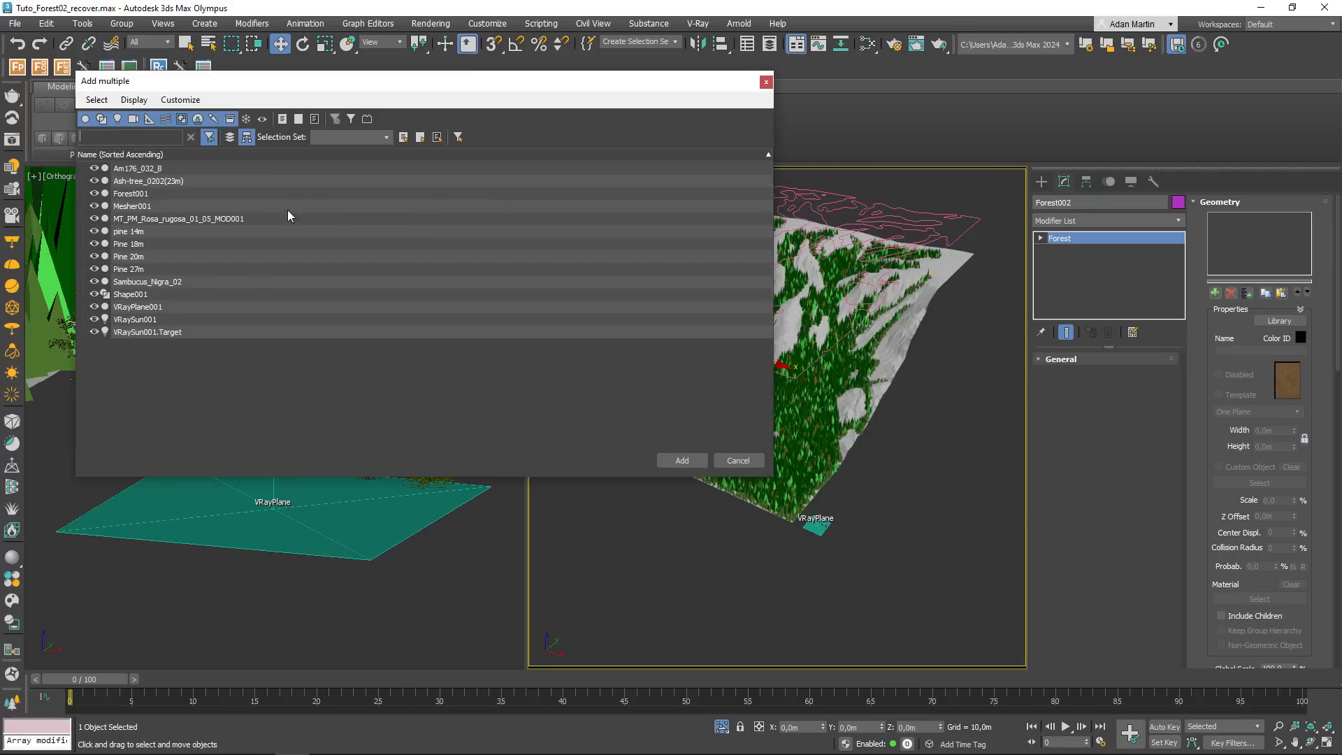
left_click(363, 137)
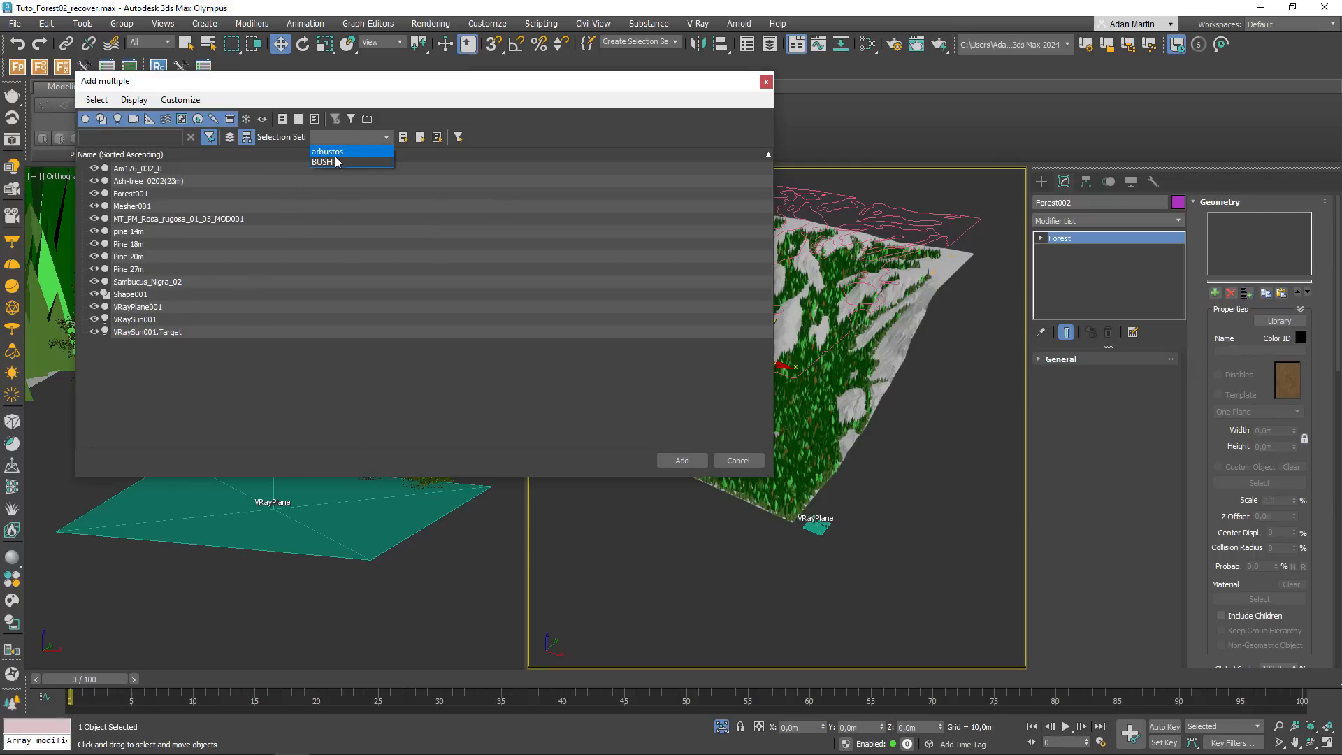
left_click(339, 158)
left_click(684, 460)
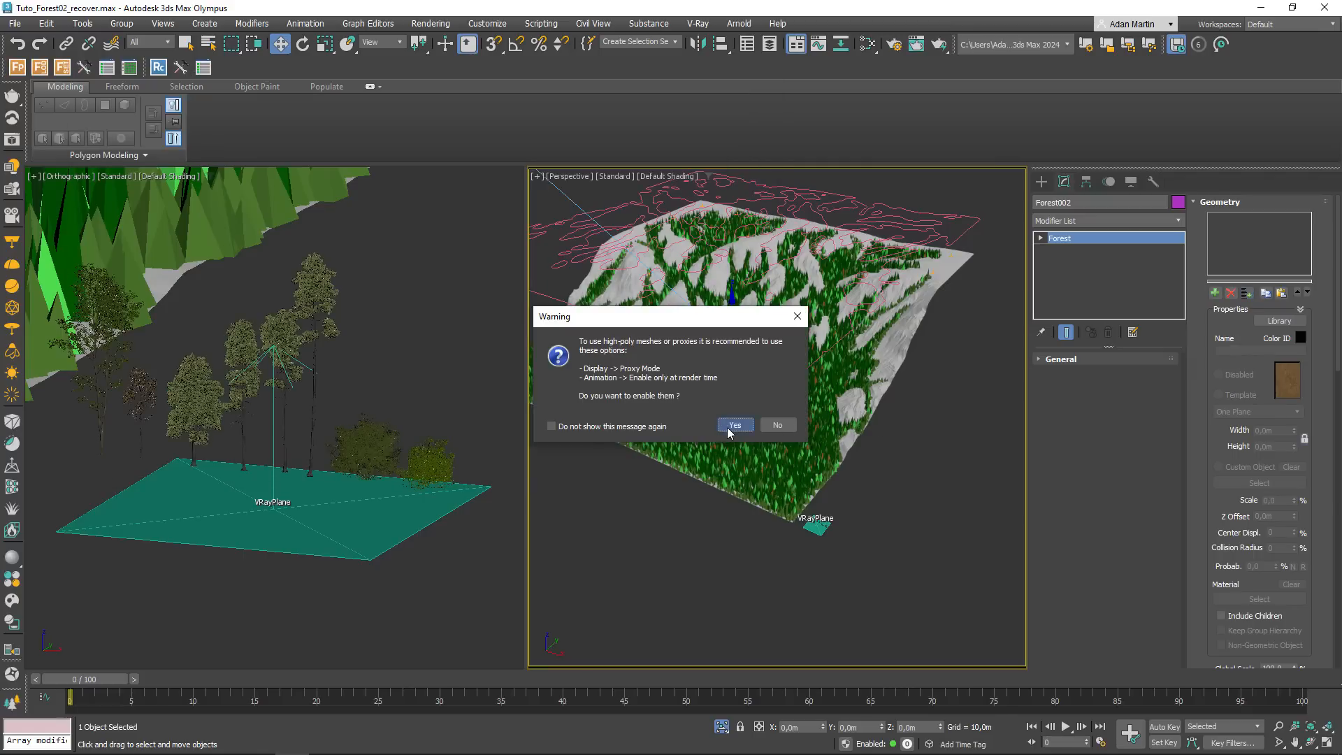
left_click(734, 425)
- Refresh the Forest Lister and switch off Forest001 so that only the shrub scatter is displayed
middle_click_drag(866, 432, 898, 406, "alt")
scroll(900, 400, "up", 8)
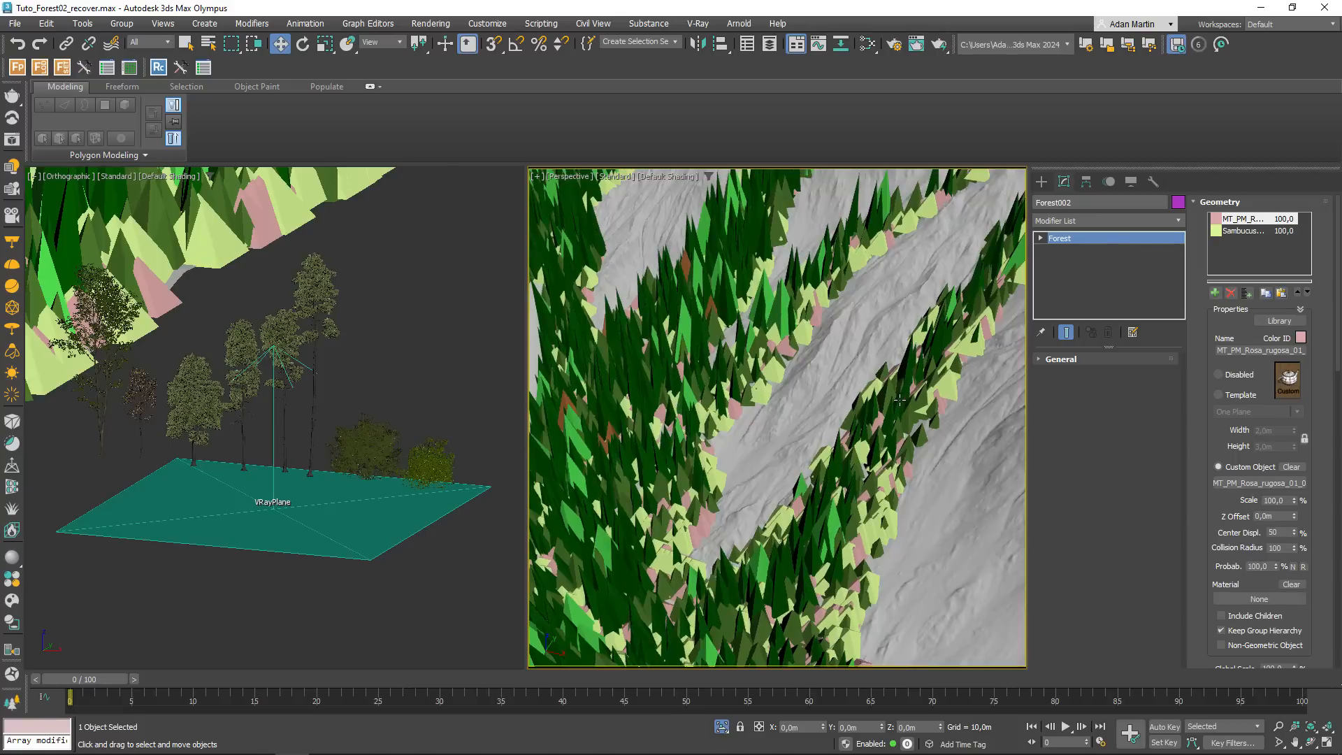
key("z")
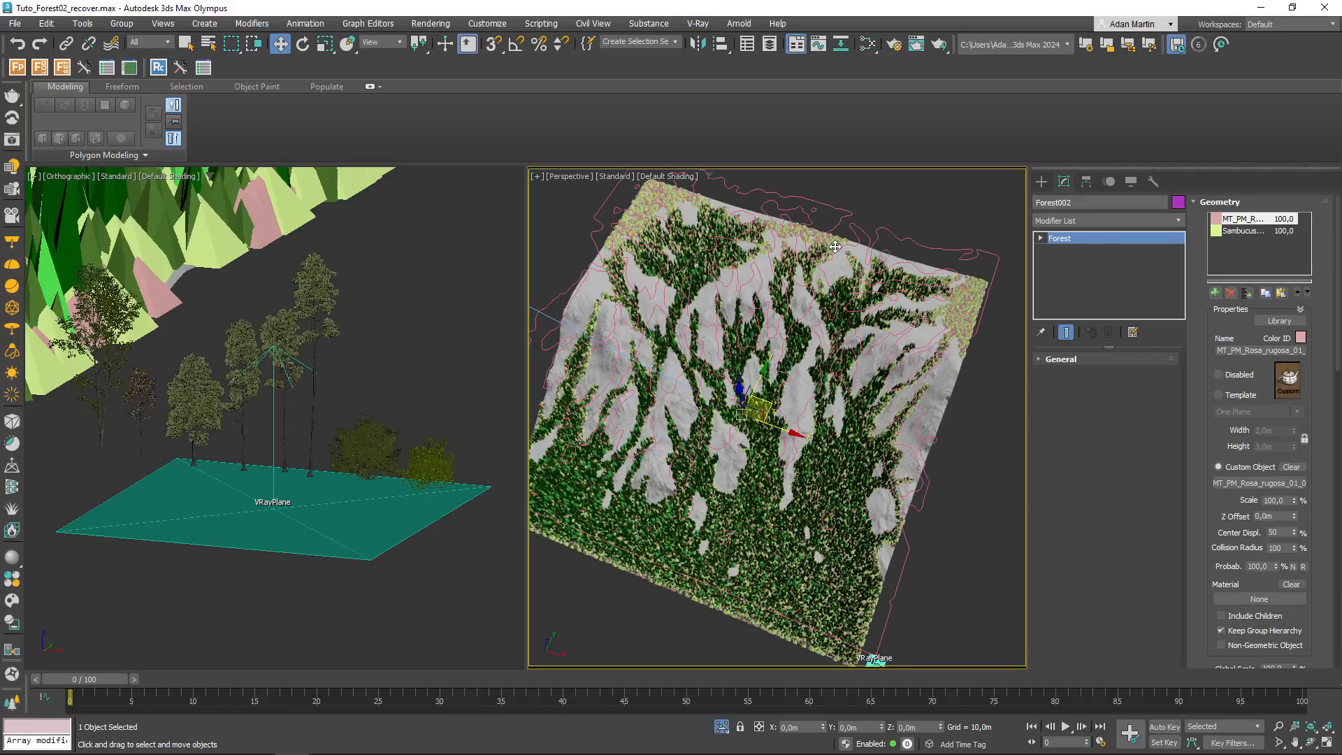
scroll(905, 433, "up", 6)
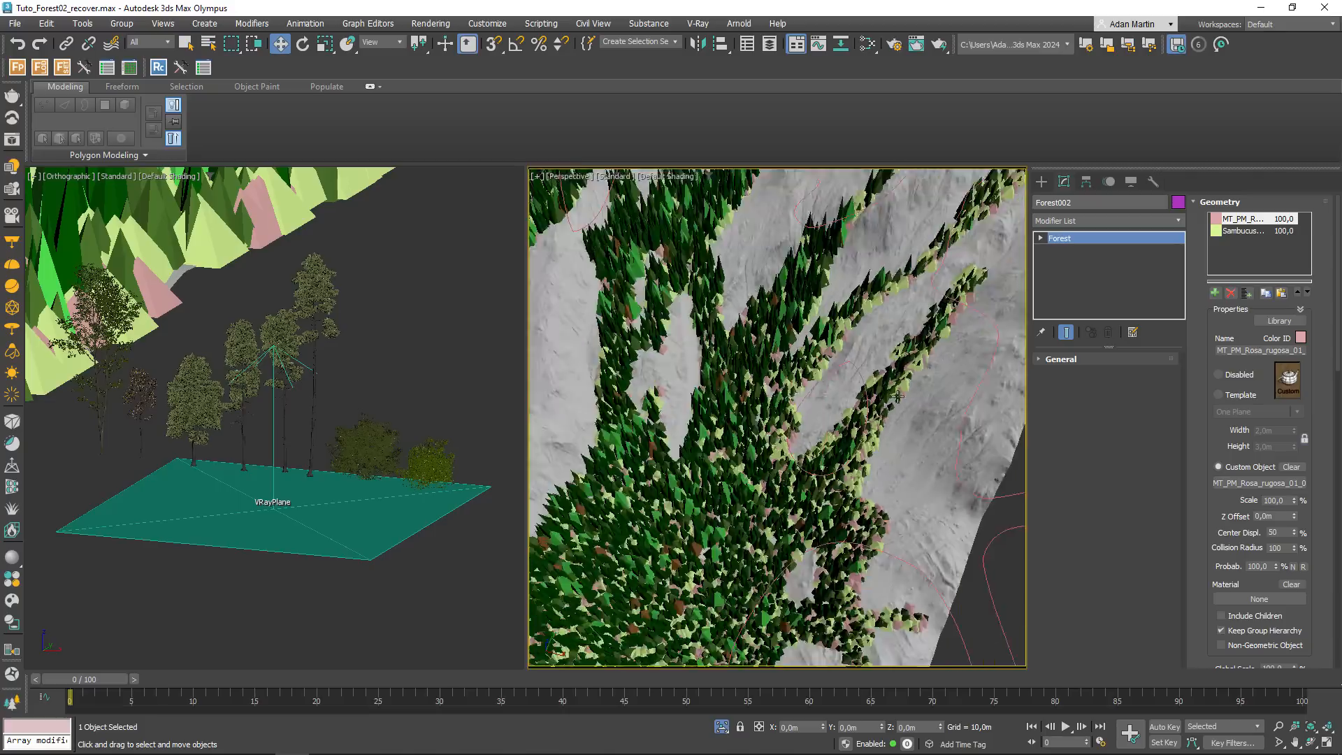
middle_click_drag(885, 378, 790, 257, "alt")
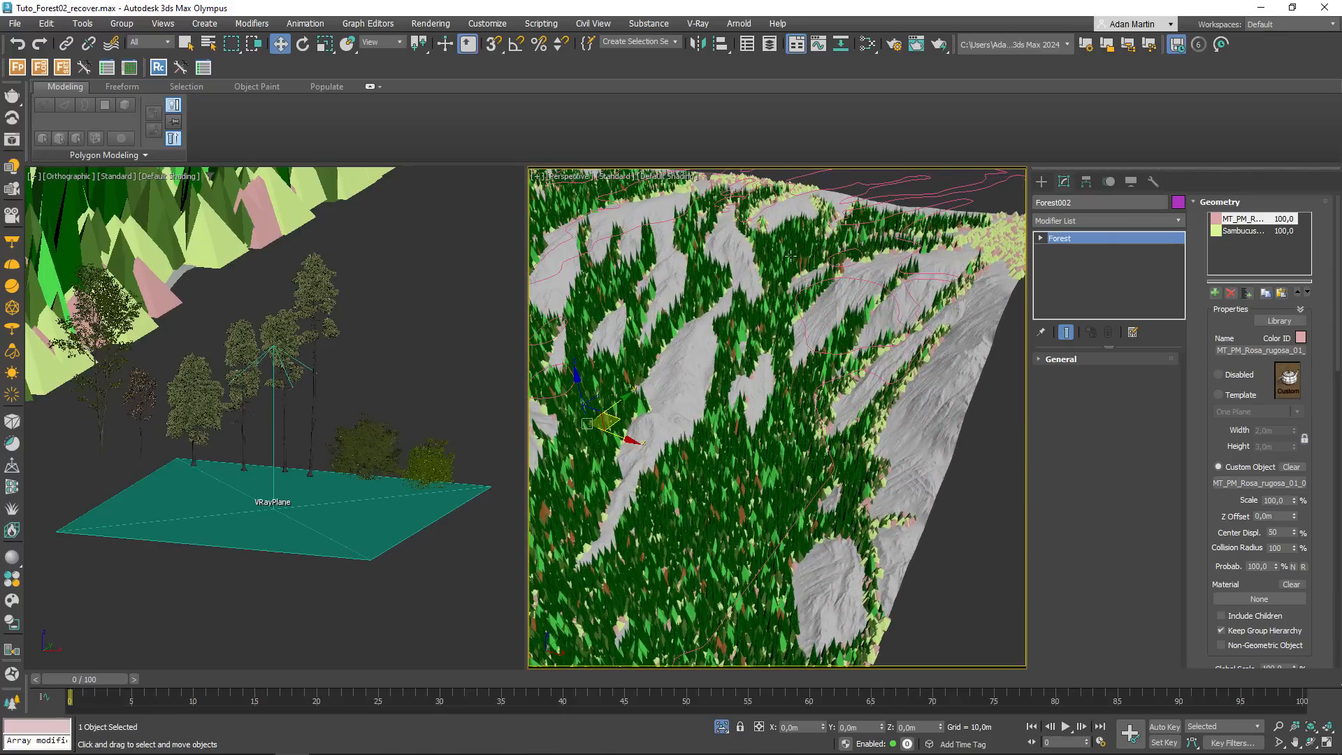
left_click(109, 67)
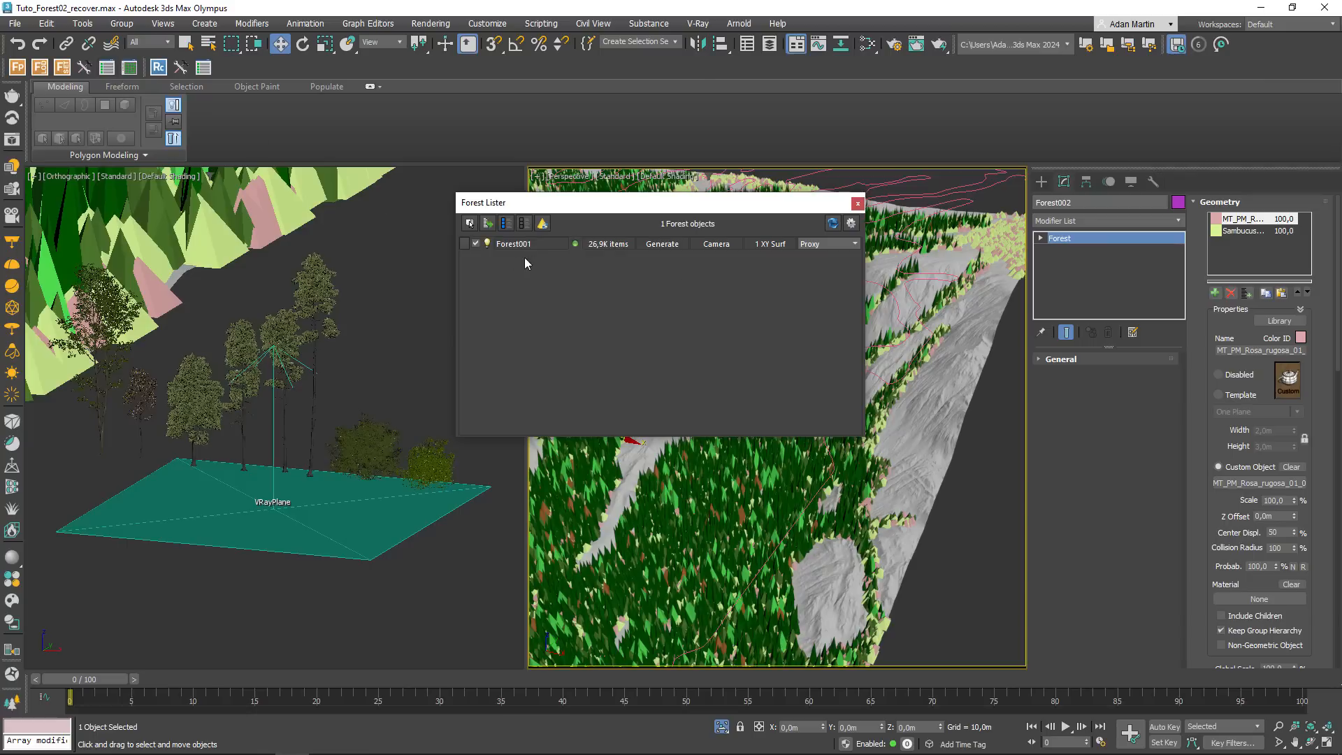
left_click(831, 223)
left_click(475, 243)
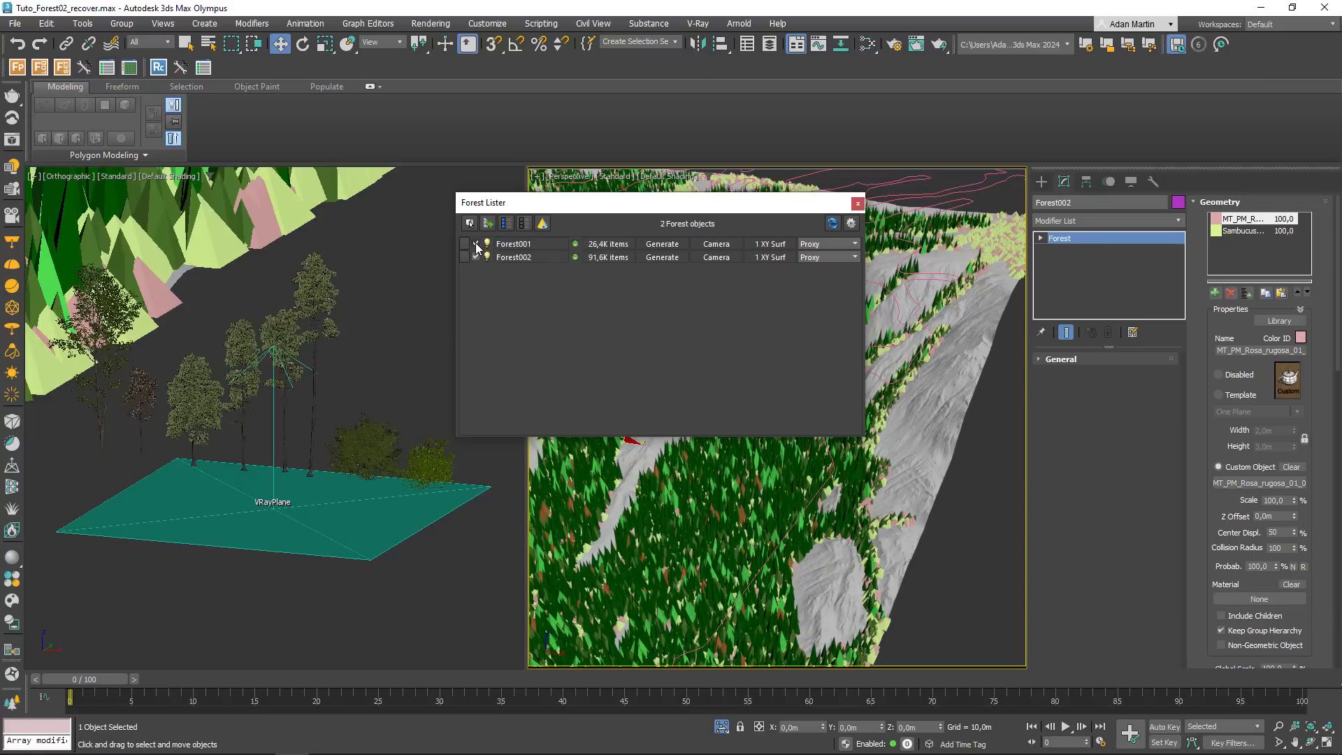
left_click(857, 204)
- Set the Color ID of the Rosa rugosa item to the grey-blue A6BEC5
scroll(796, 288, "down", 6)
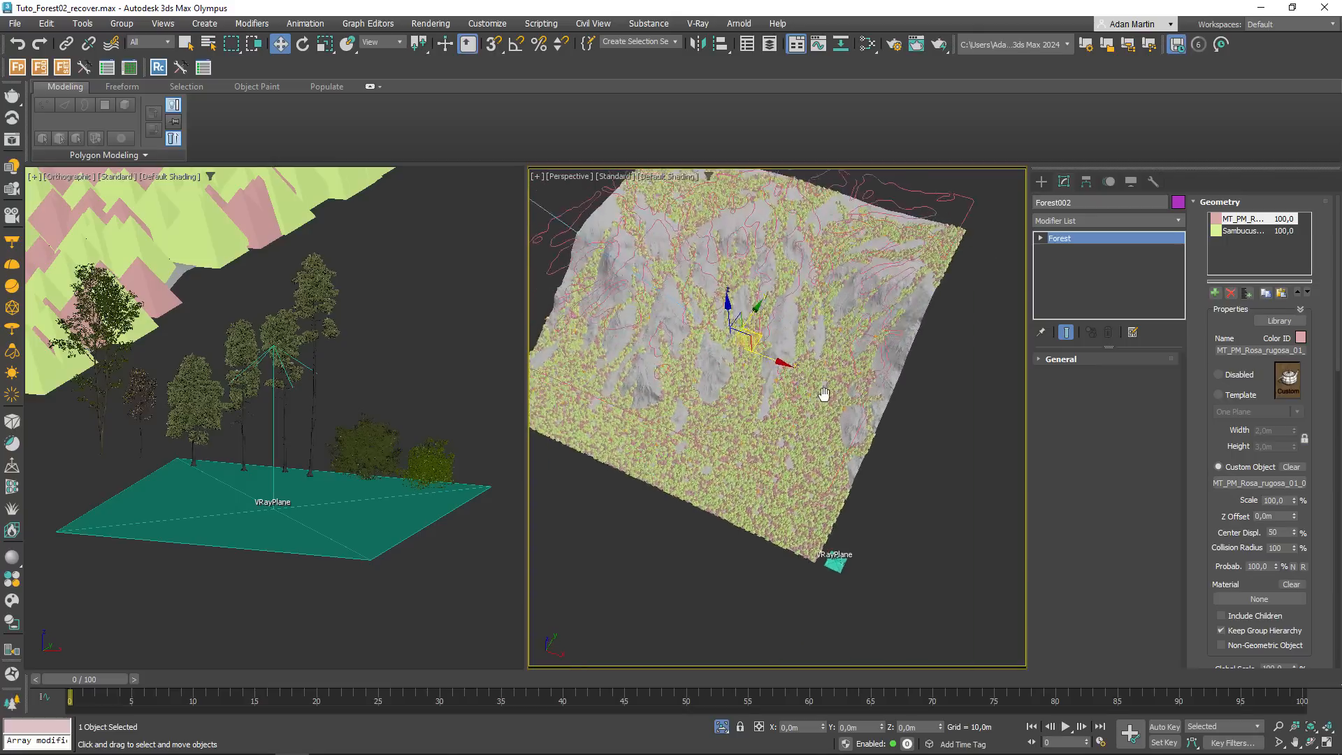
middle_click_drag(824, 392, 833, 370, "alt")
scroll(834, 369, "up", 5)
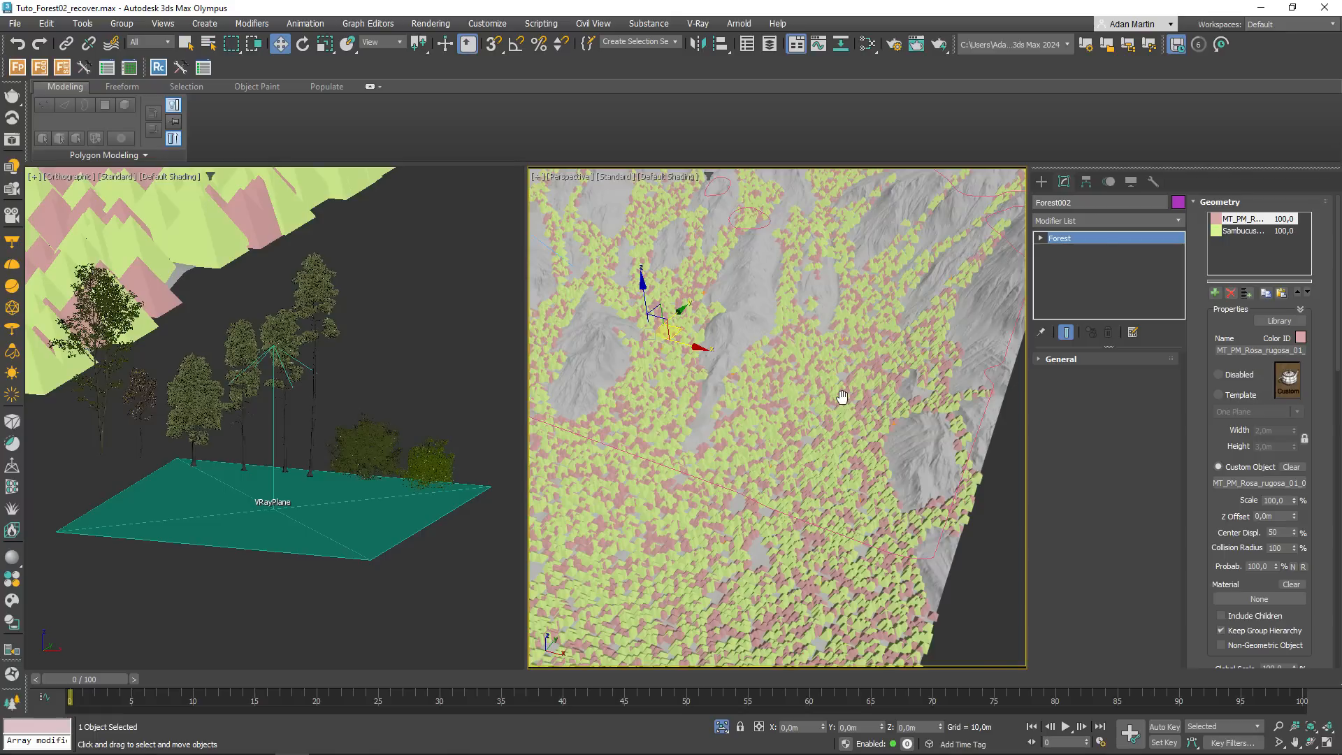
left_click(1244, 232)
left_click(1242, 219)
left_click(1301, 338)
left_click(997, 260)
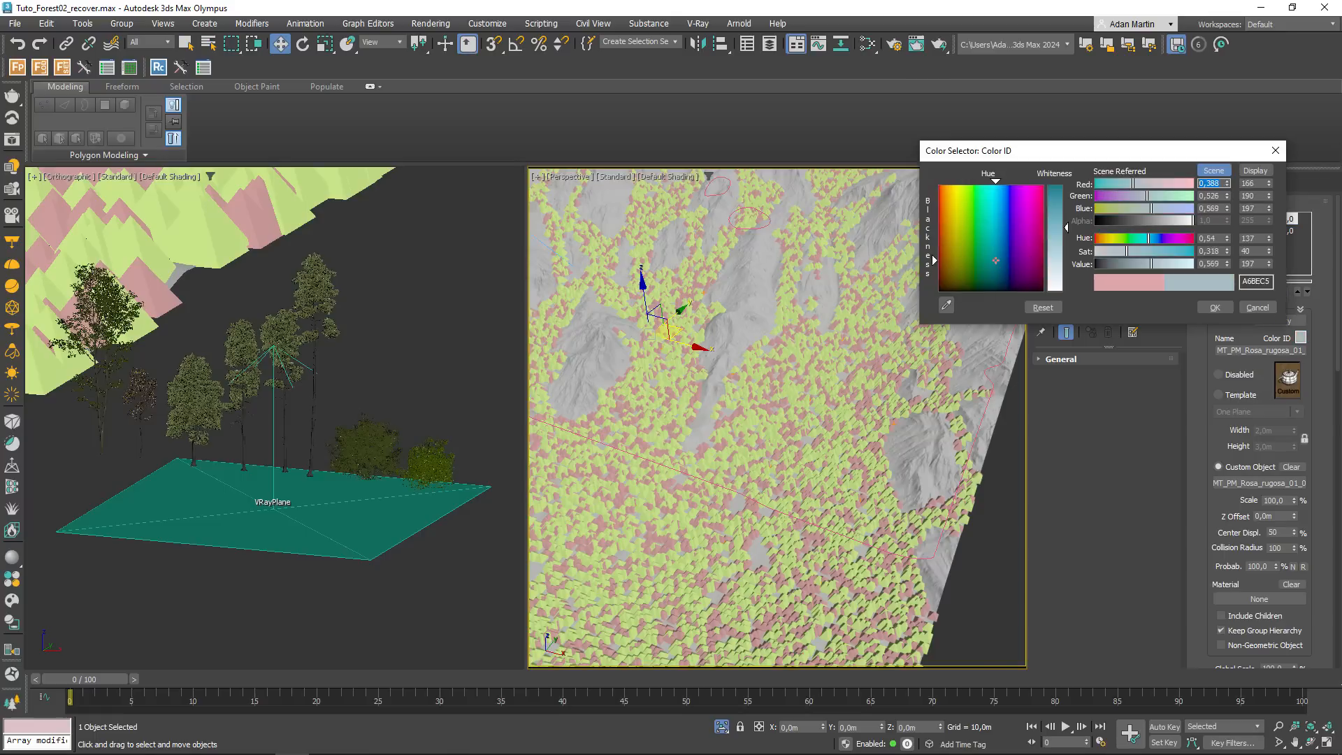
left_click(1212, 307)
- Change the Sambucus_Nigra_02 item's Color ID to a strongly saturated blue
left_click(1248, 231)
left_click(1301, 338)
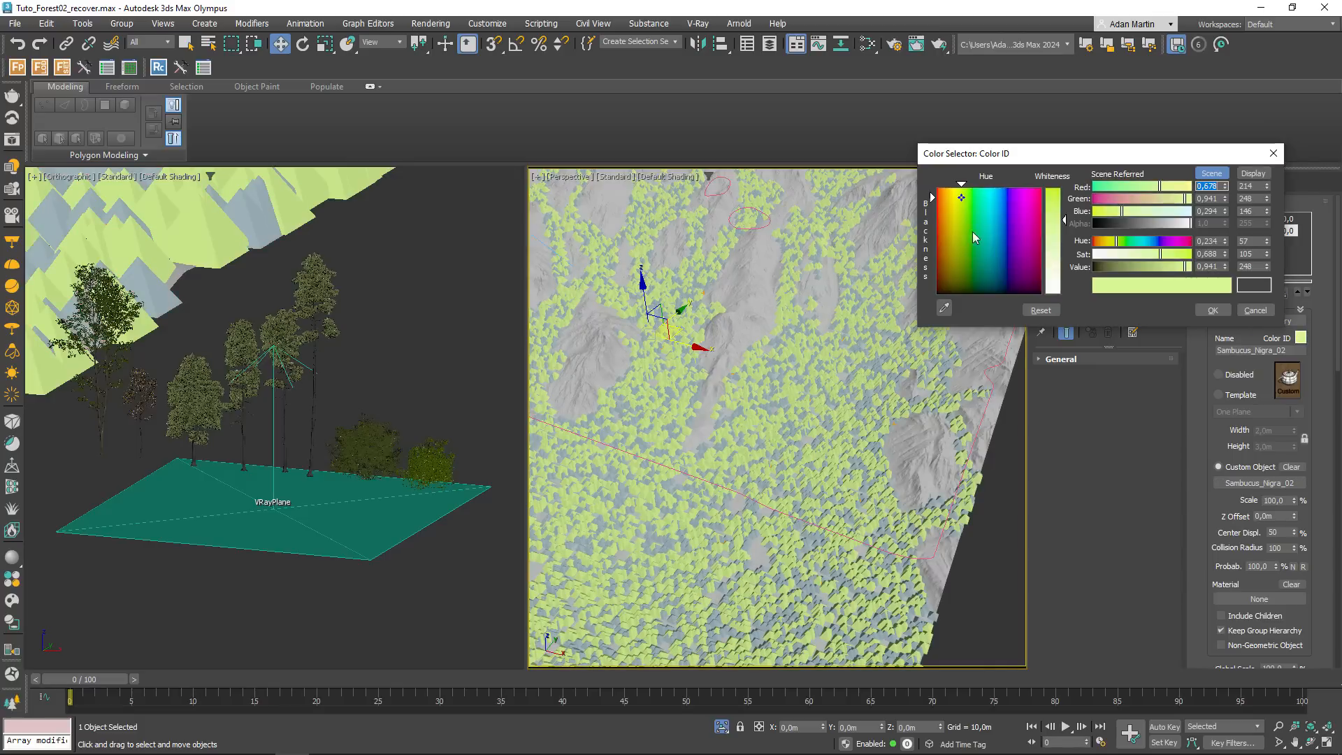
left_click(1001, 202)
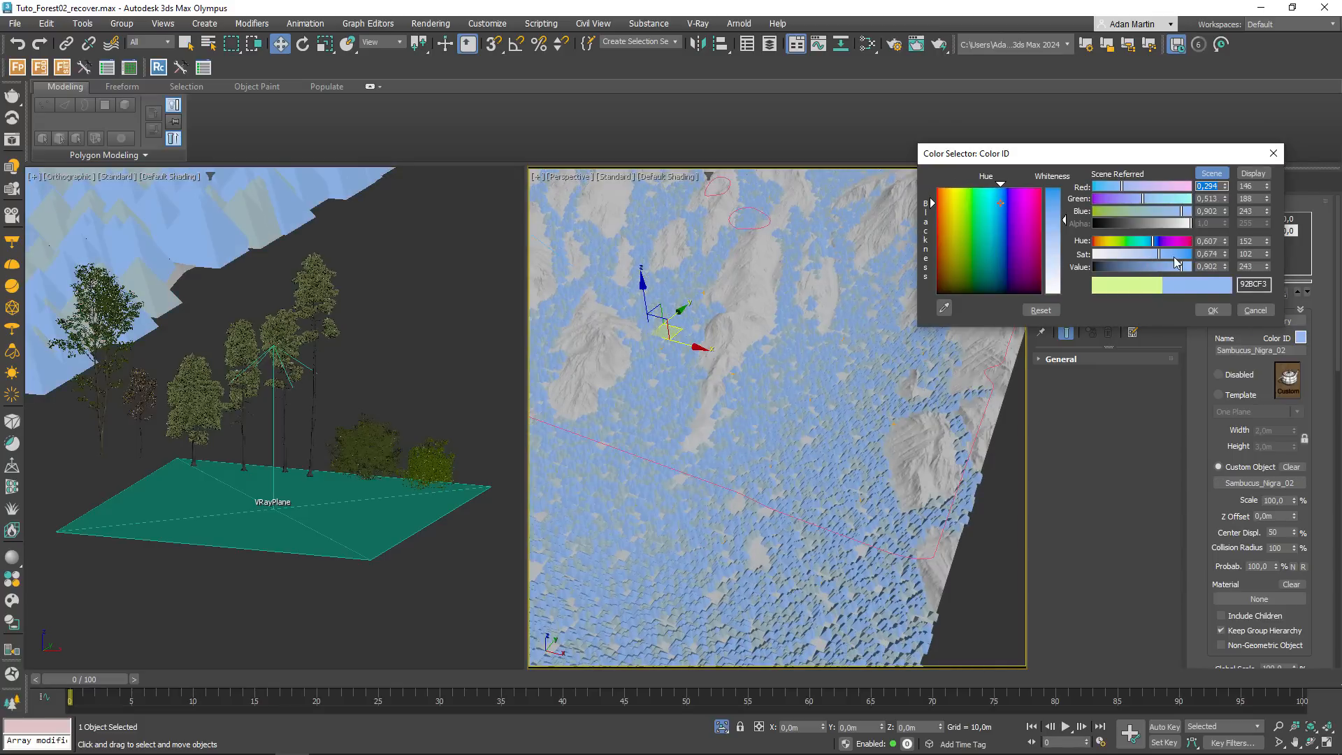
left_click(1182, 256)
left_click_drag(1125, 269, 1185, 270)
left_click(1213, 310)
- Increase the saturation of the Rosa rugosa item's Color ID, giving the turquoise 54B2C5
left_click(1237, 222)
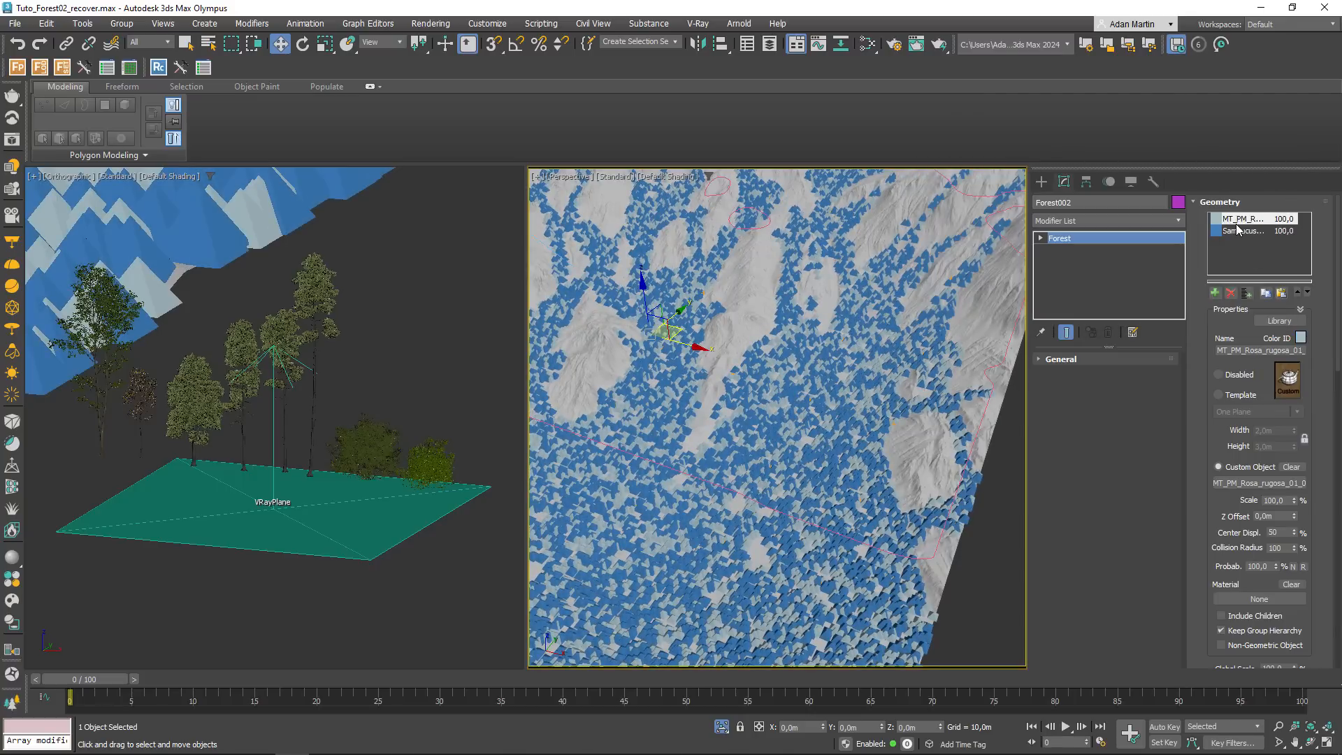
left_click(1301, 337)
left_click(1188, 258)
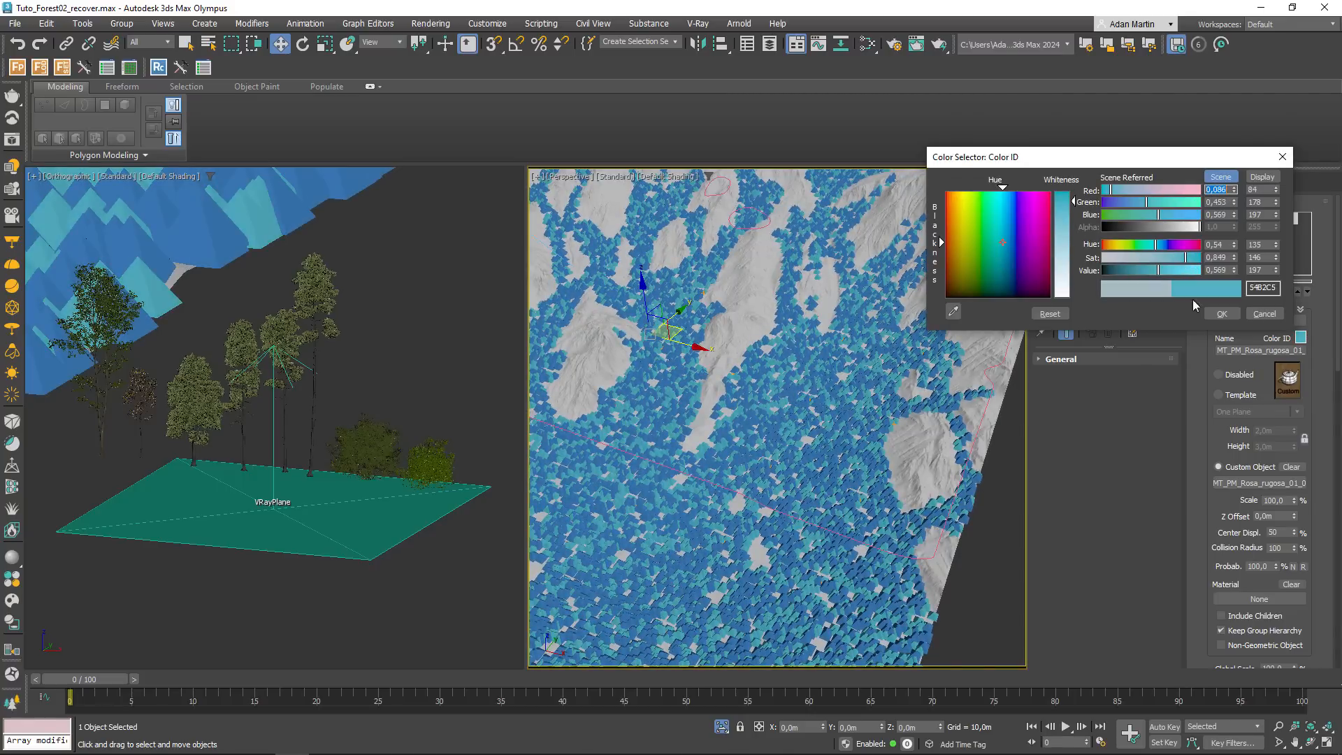
left_click(1217, 320)
- Examine the shrub distribution and orientation on the mountain slopes from several distances and angles
scroll(814, 451, "down", 5)
middle_click_drag(821, 451, 850, 441, "alt")
scroll(850, 441, "up", 5)
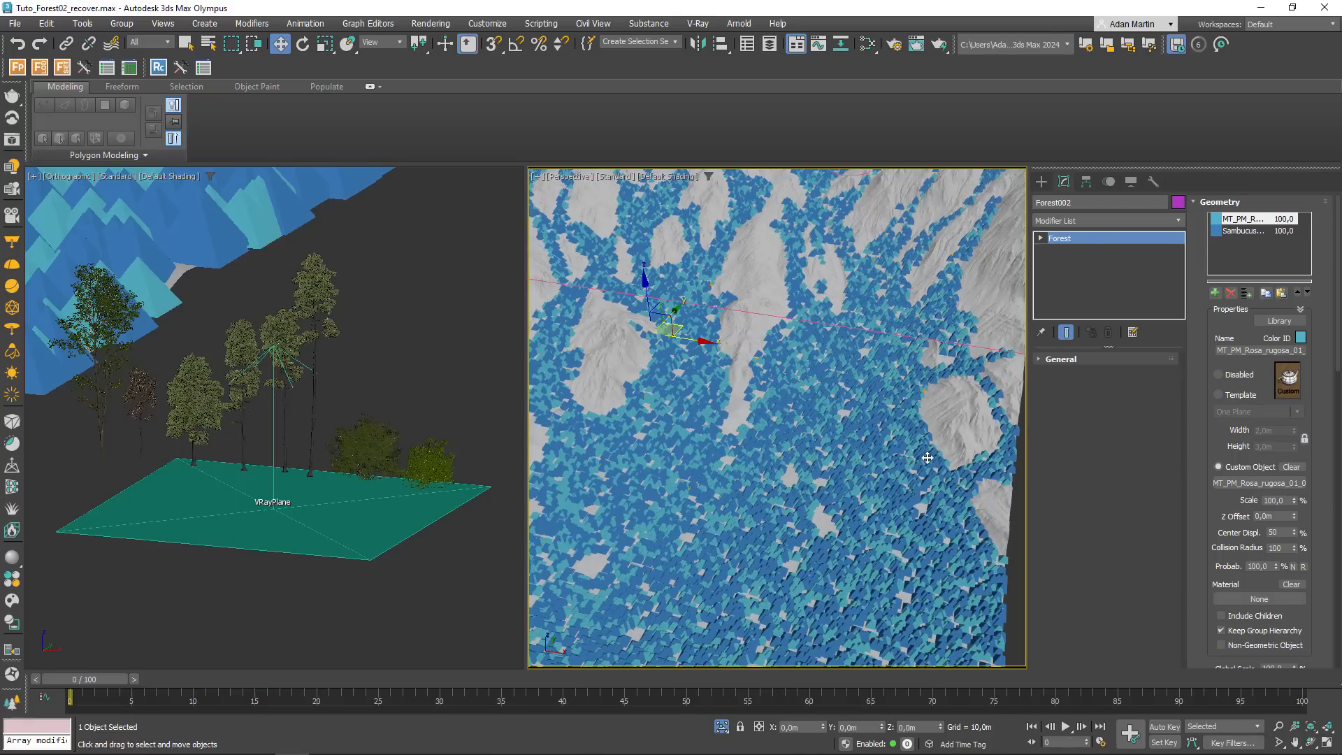
middle_click_drag(927, 456, 804, 418, "alt")
scroll(803, 418, "up", 5)
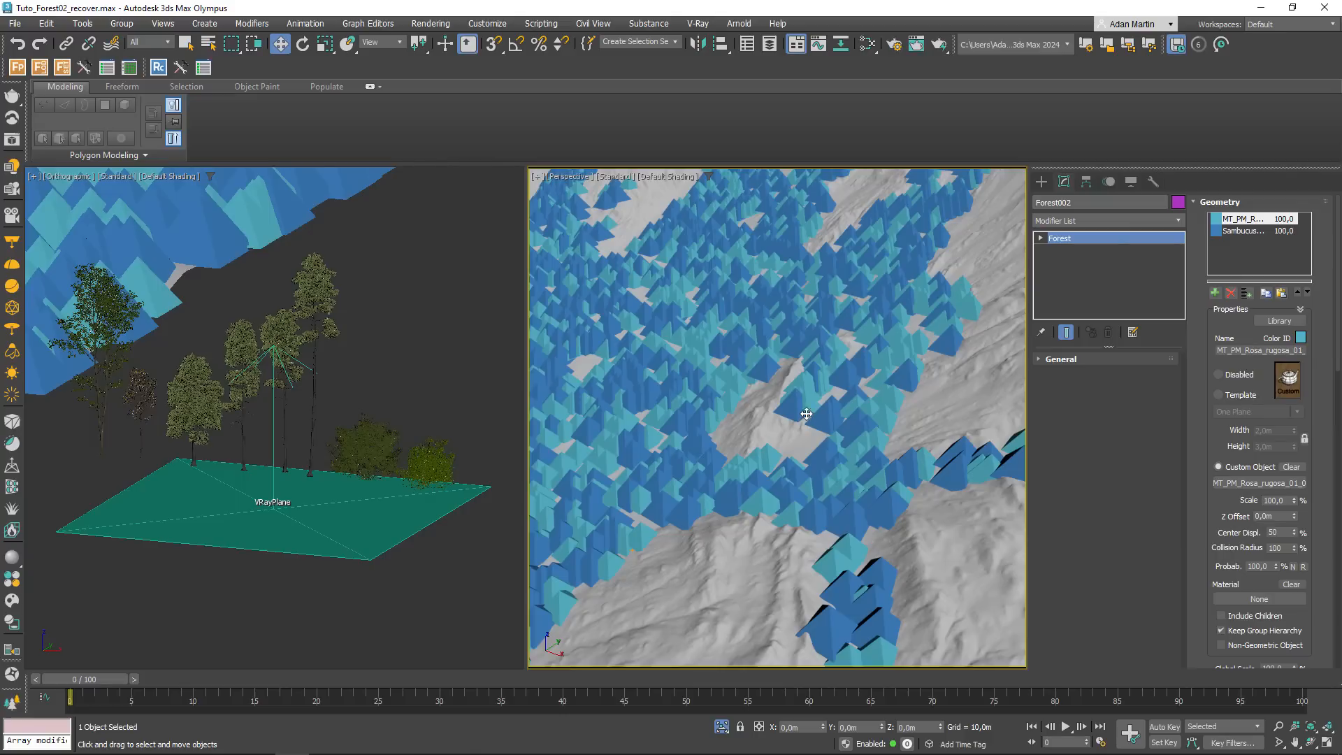
scroll(873, 500, "down", 3)
middle_click_drag(874, 499, 850, 492)
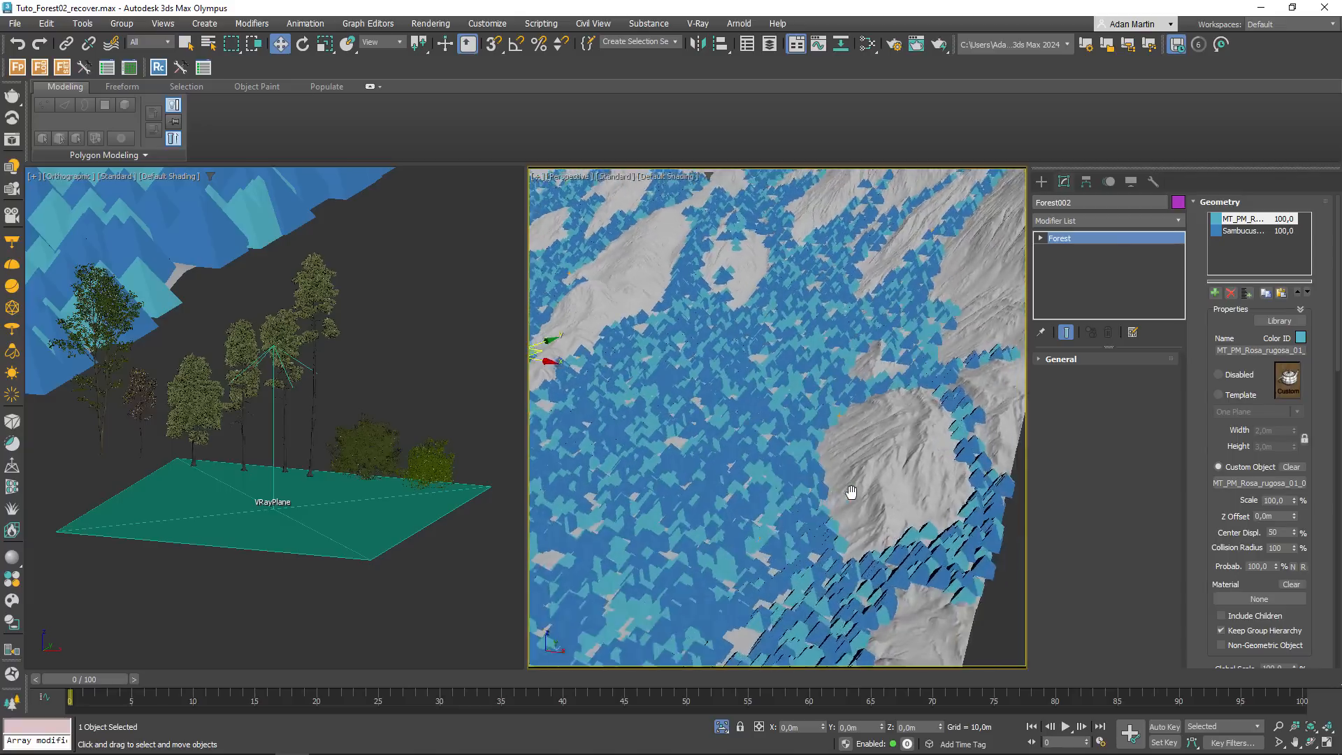
scroll(822, 438, "up", 3)
scroll(715, 423, "down", 3)
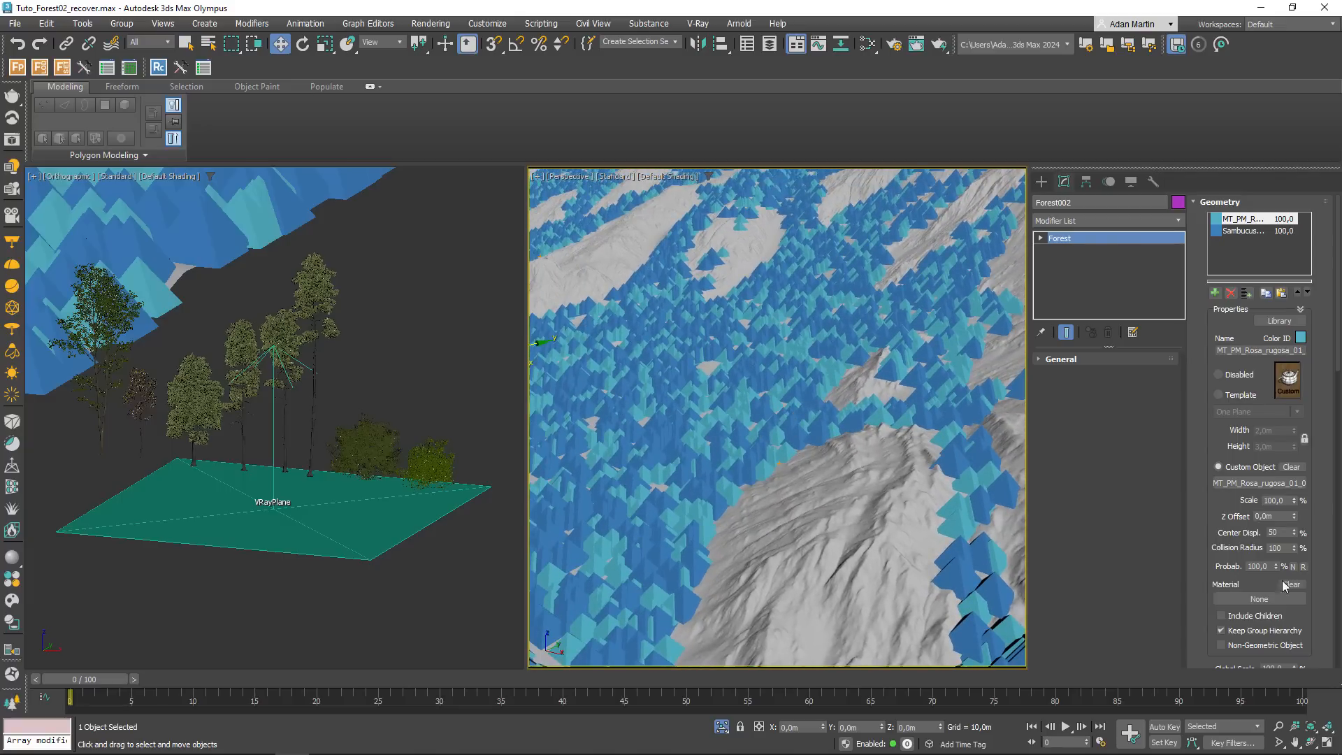
- Set Forest002's surface direction to 20, between Normal and Up
left_click(1222, 202)
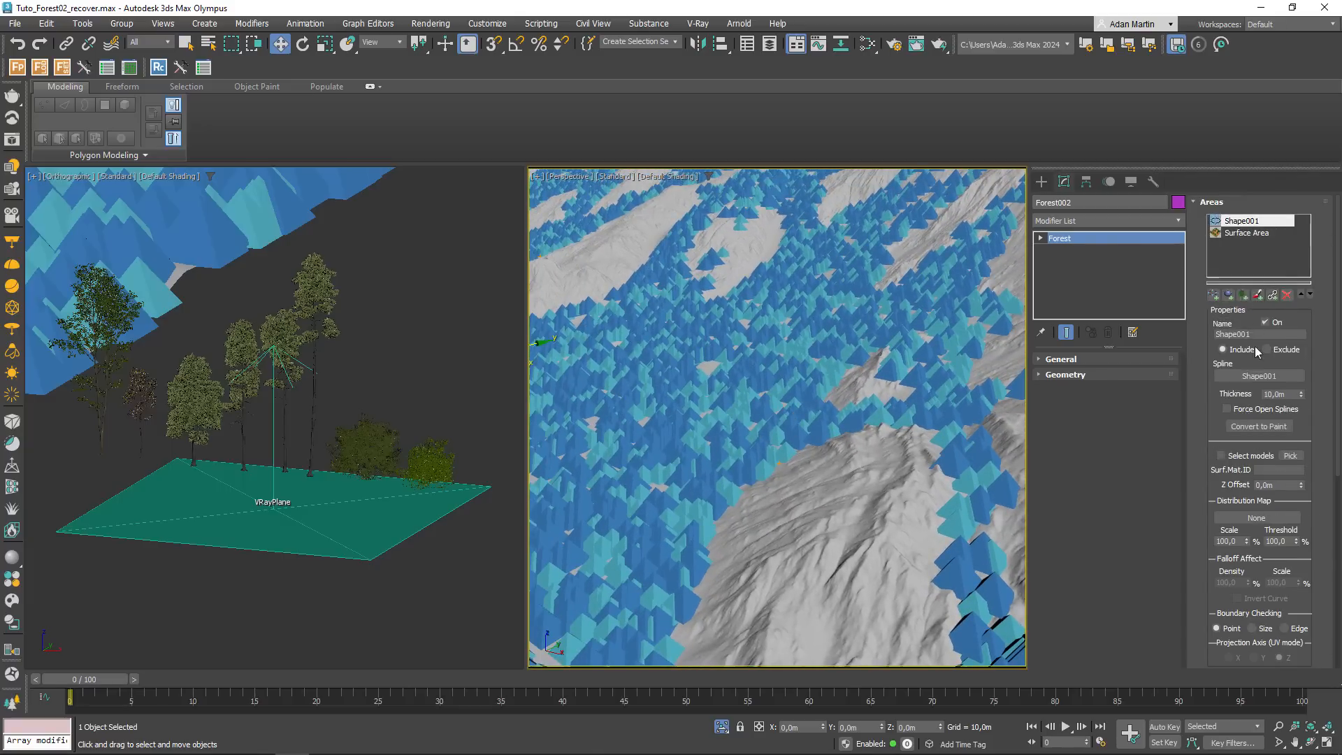
left_click(1213, 201)
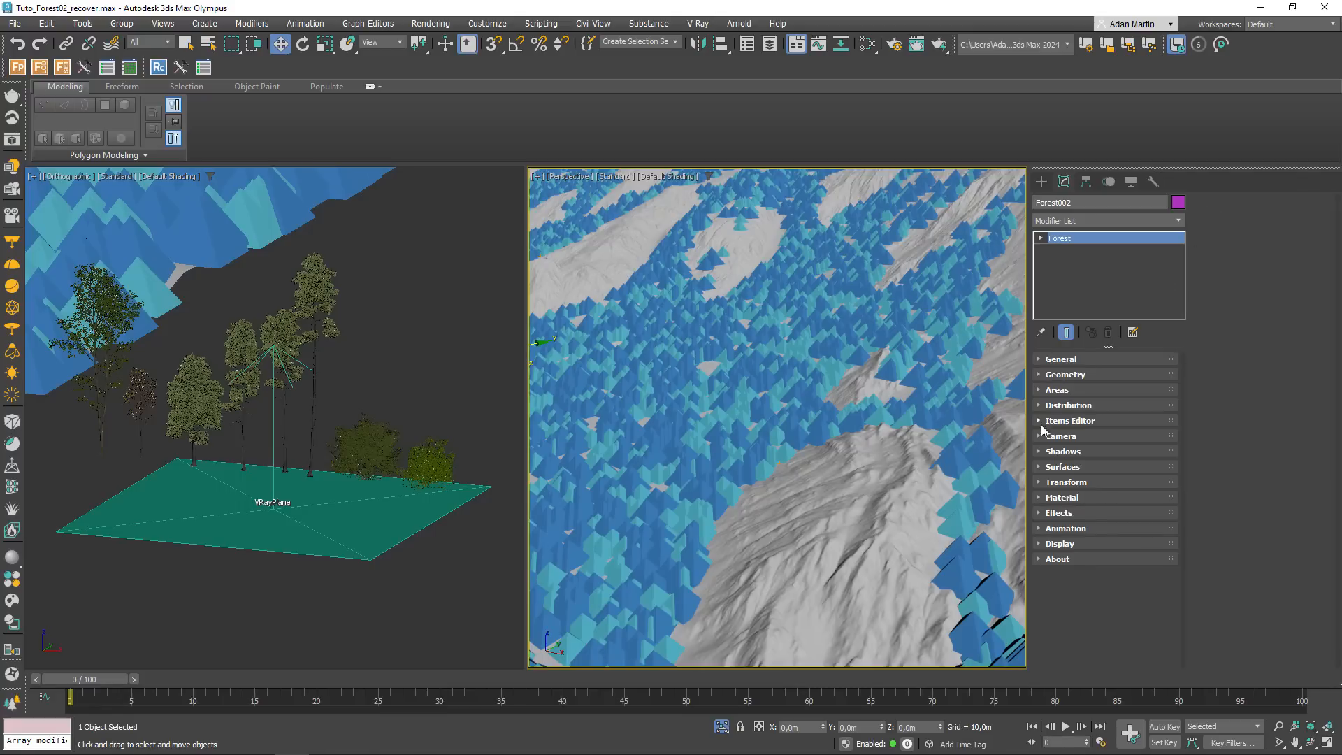
left_click(1060, 467)
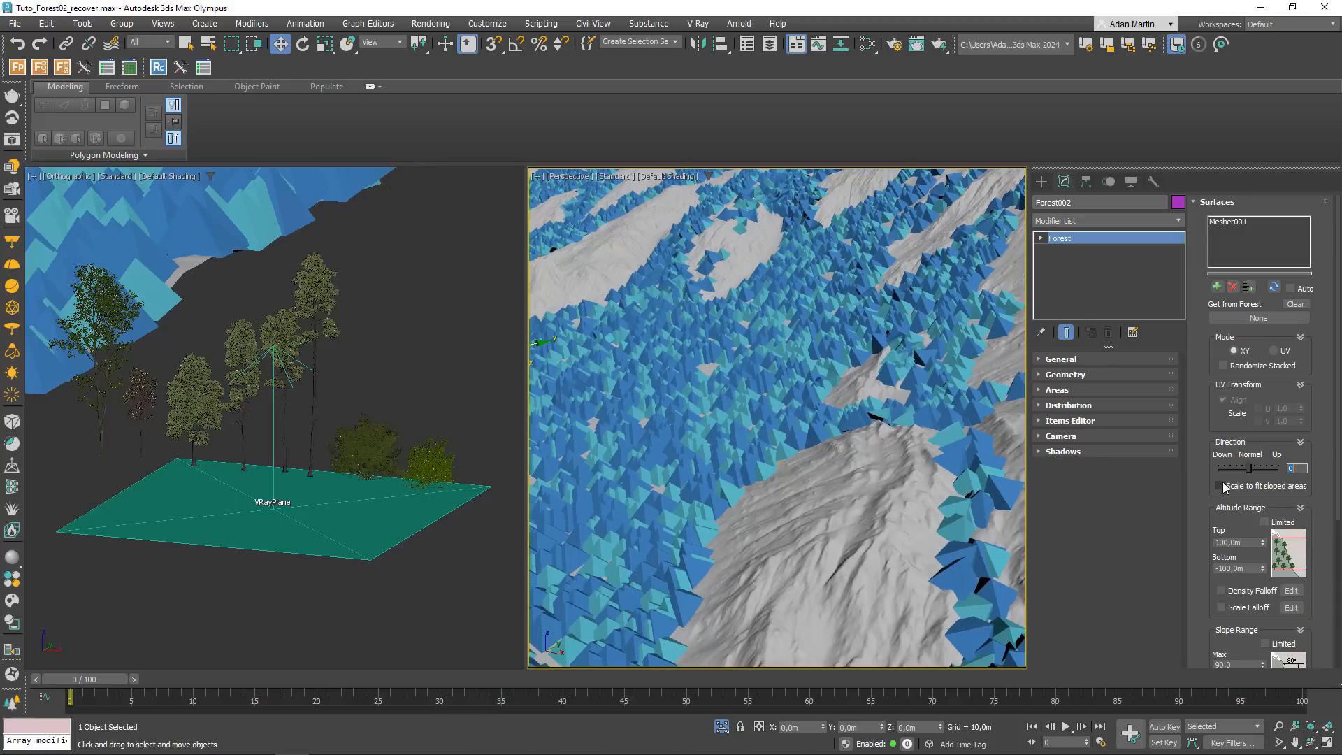
left_click_drag(1251, 472, 1256, 468)
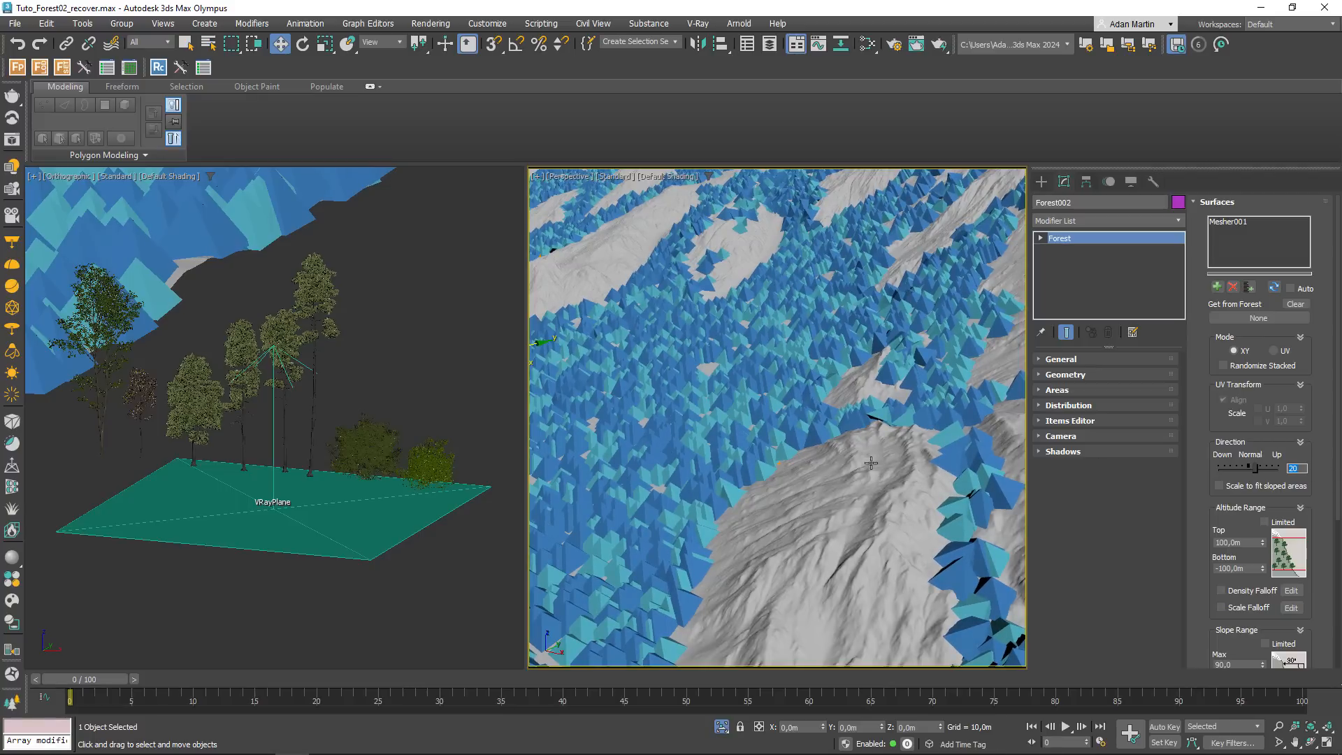
- Enable random rotation in Forest002's transform settings, keeping X and Y at -5 to 5 and Z at 0 to 359
scroll(870, 462, "down", 15)
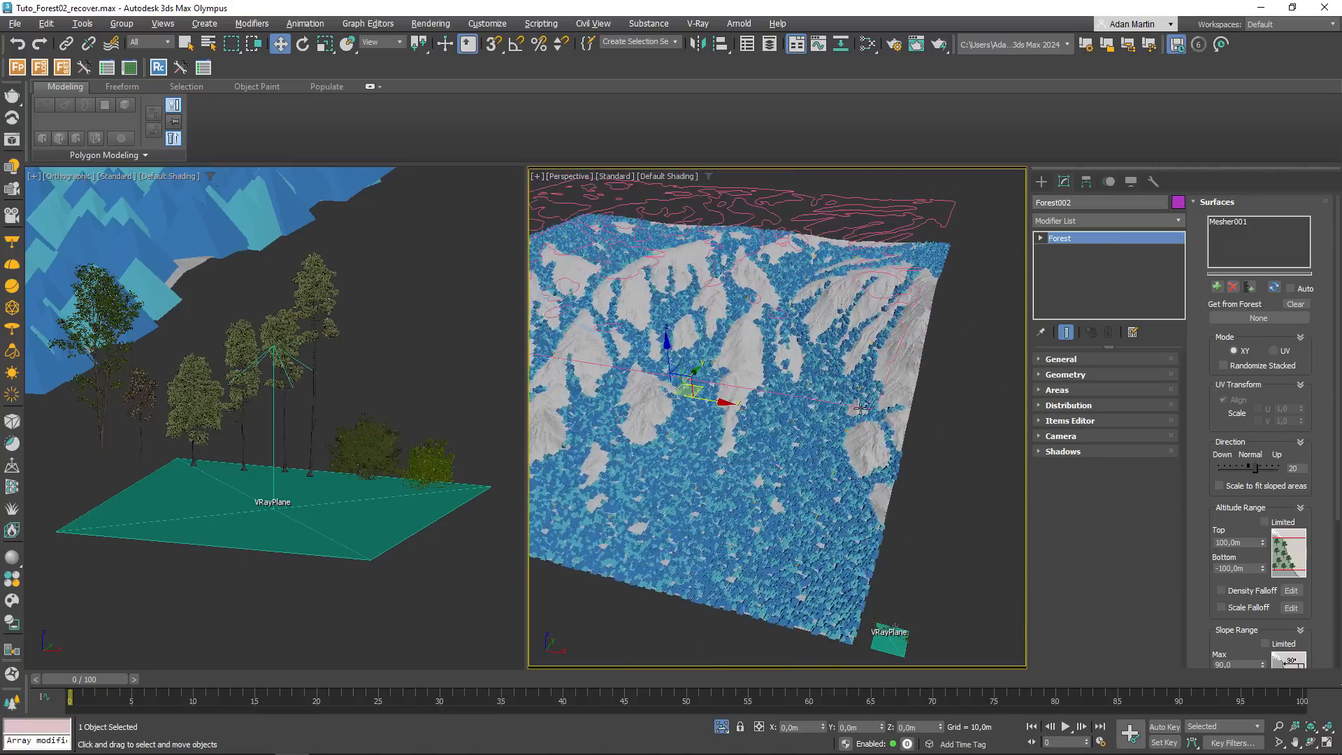
scroll(861, 408, "up", 8)
left_click(1219, 204)
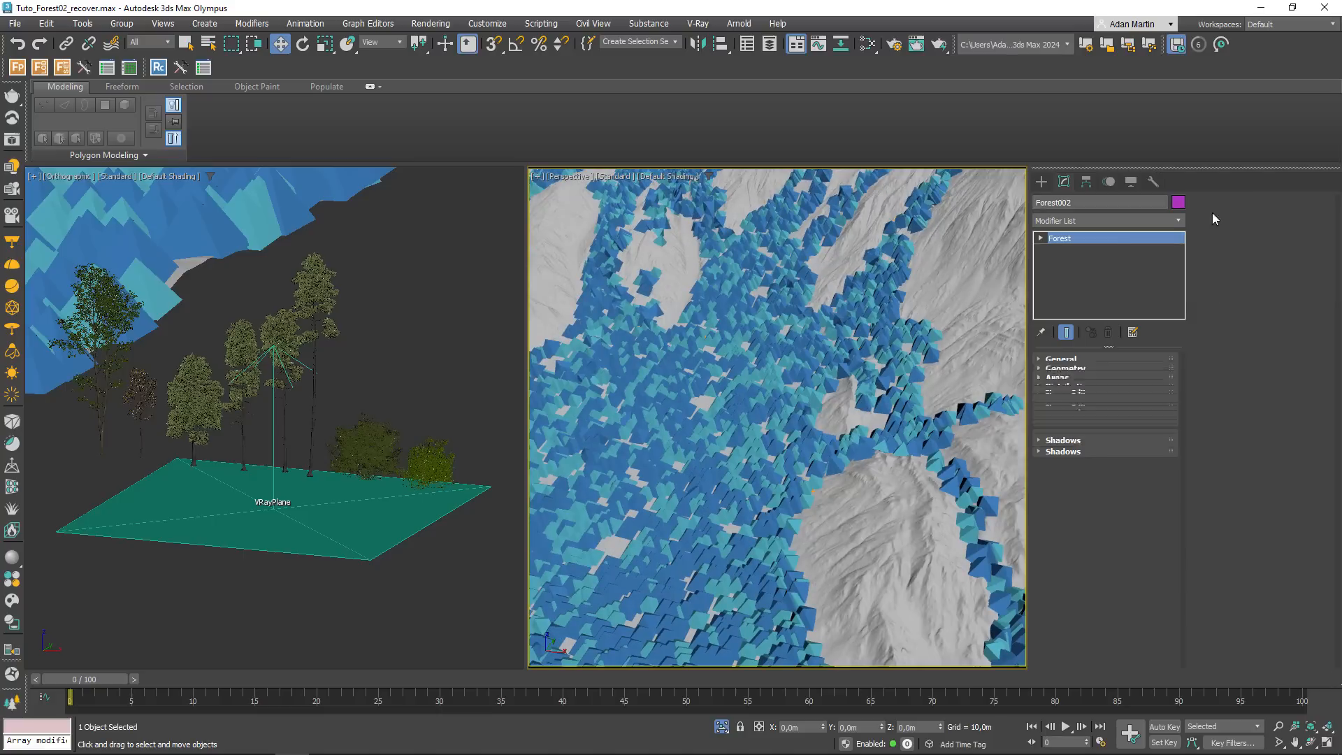
left_click(1066, 482)
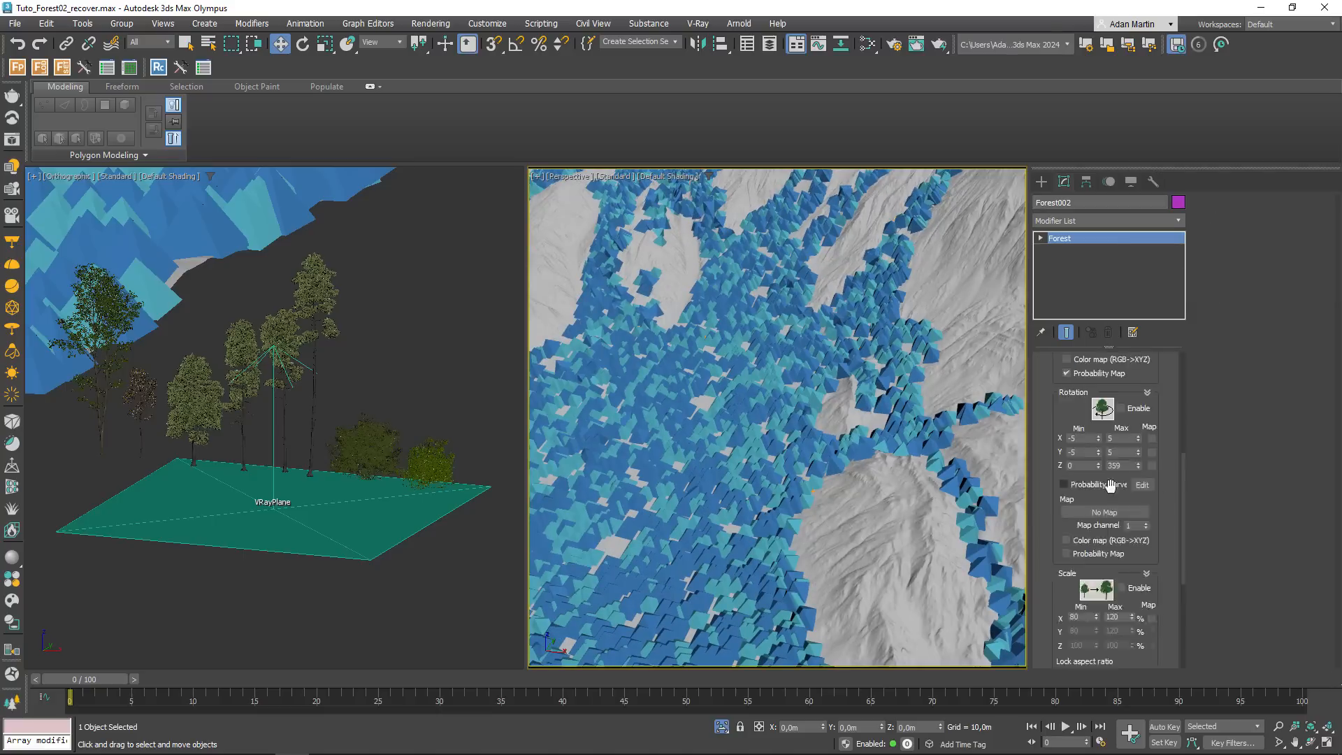
left_click(1277, 399)
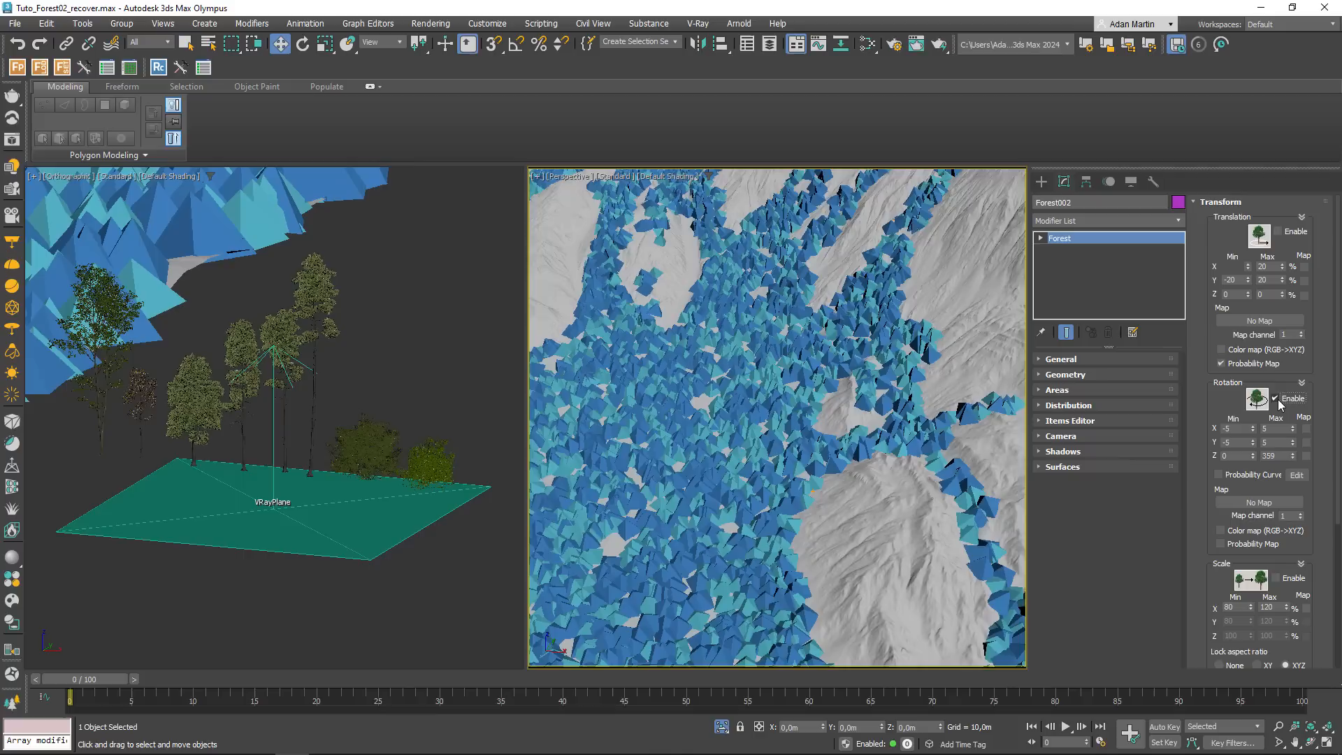
- Enable random scale for Forest002's shrubs with a minimum of 60%
left_click(1277, 578)
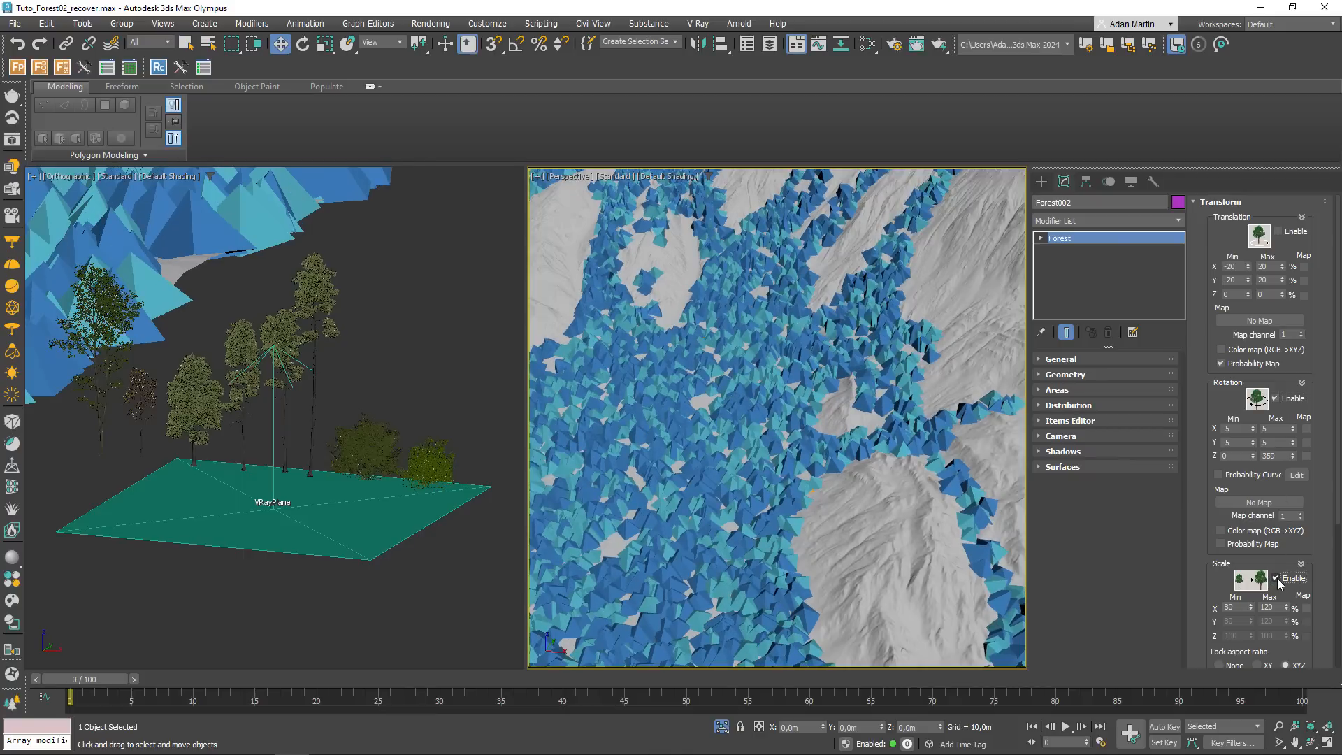
double_click(1243, 607)
type("60")
key("Return")
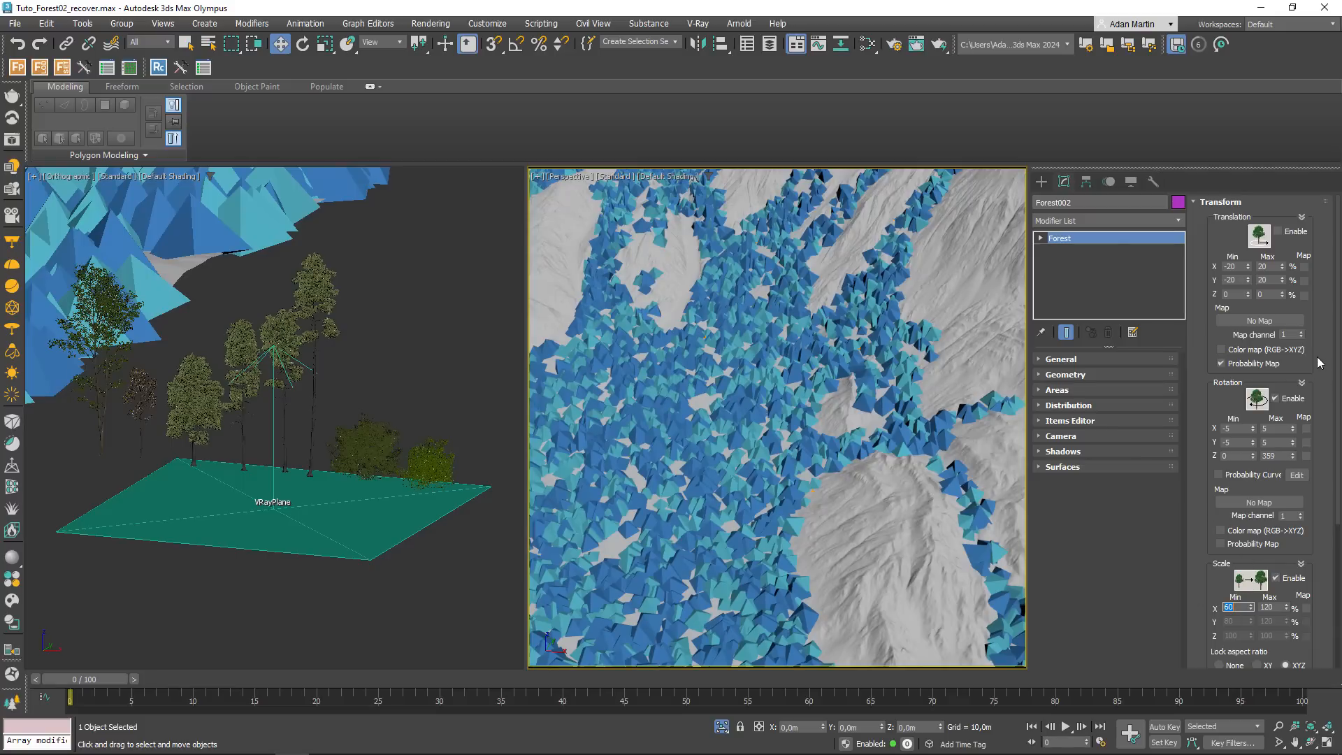
scroll(871, 457, "down", 3)
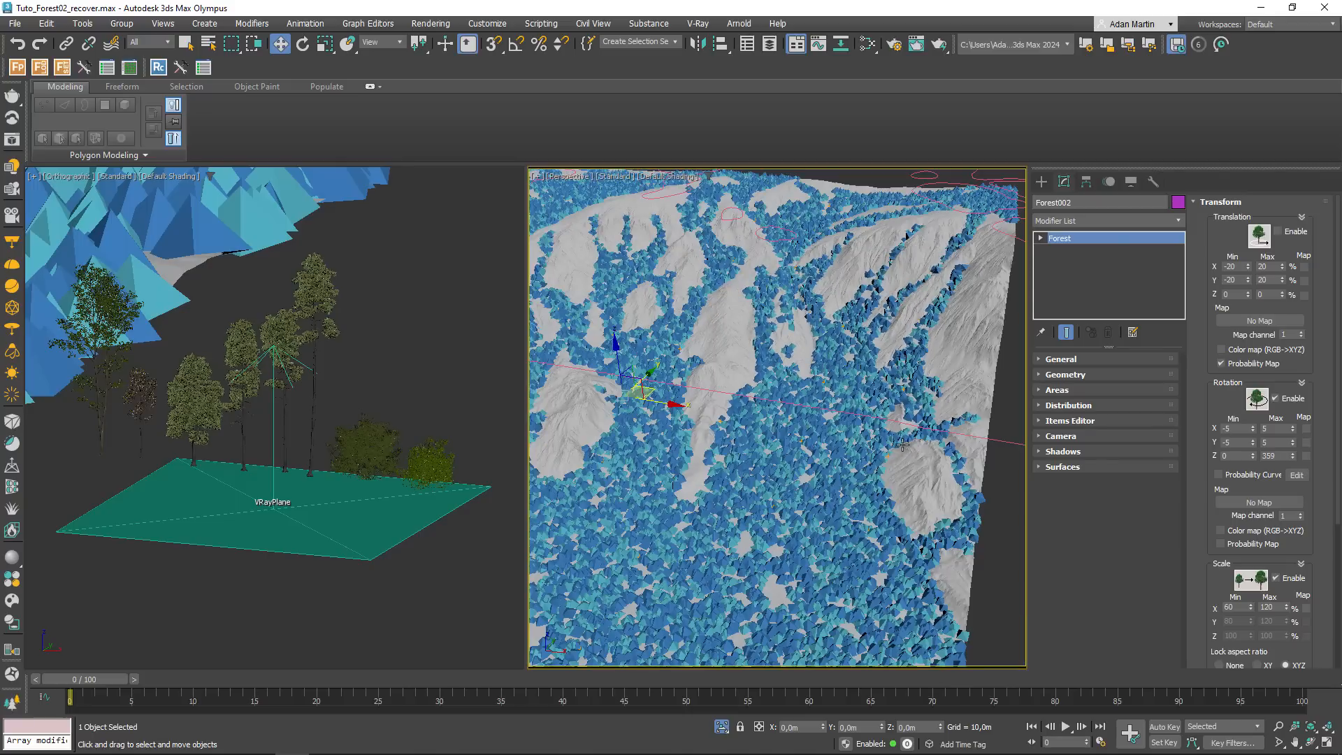
scroll(872, 457, "up", 4)
- Force open splines for the Shape001 area and set its thickness to 25 m
left_click(1221, 202)
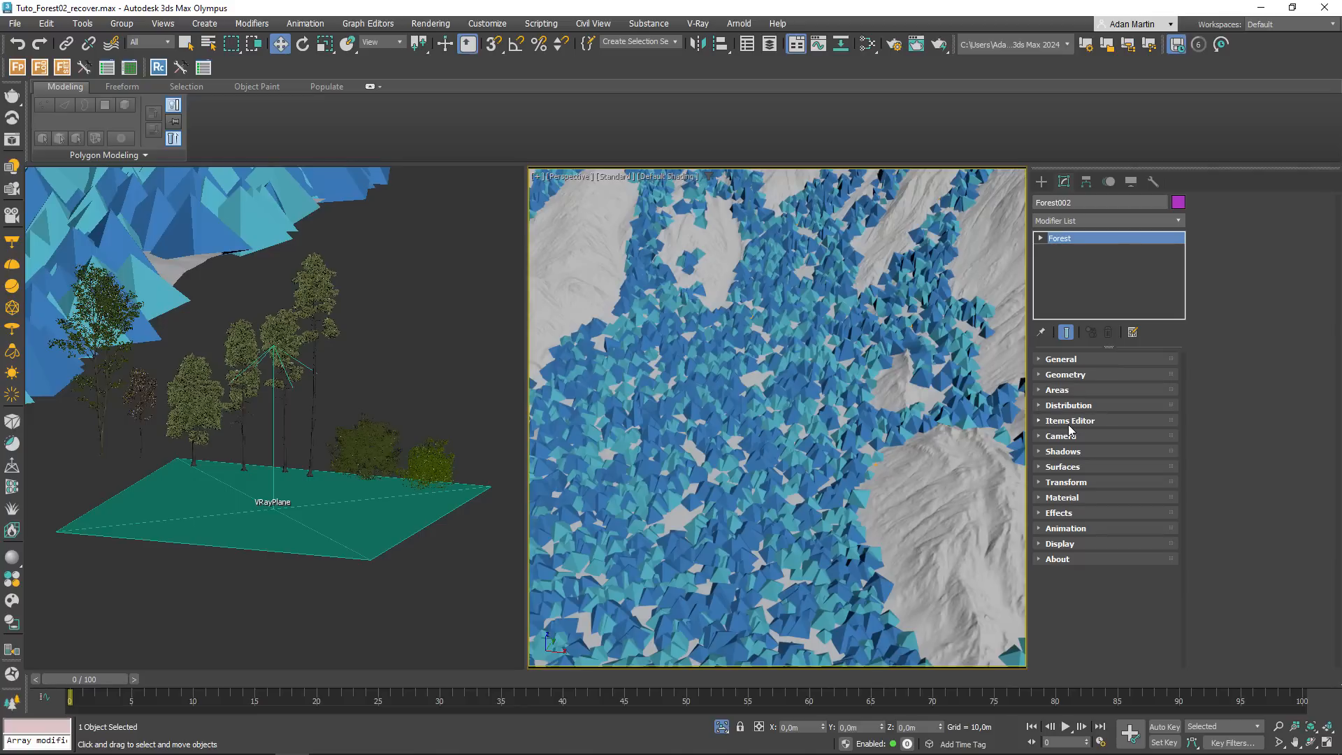
left_click(1058, 390)
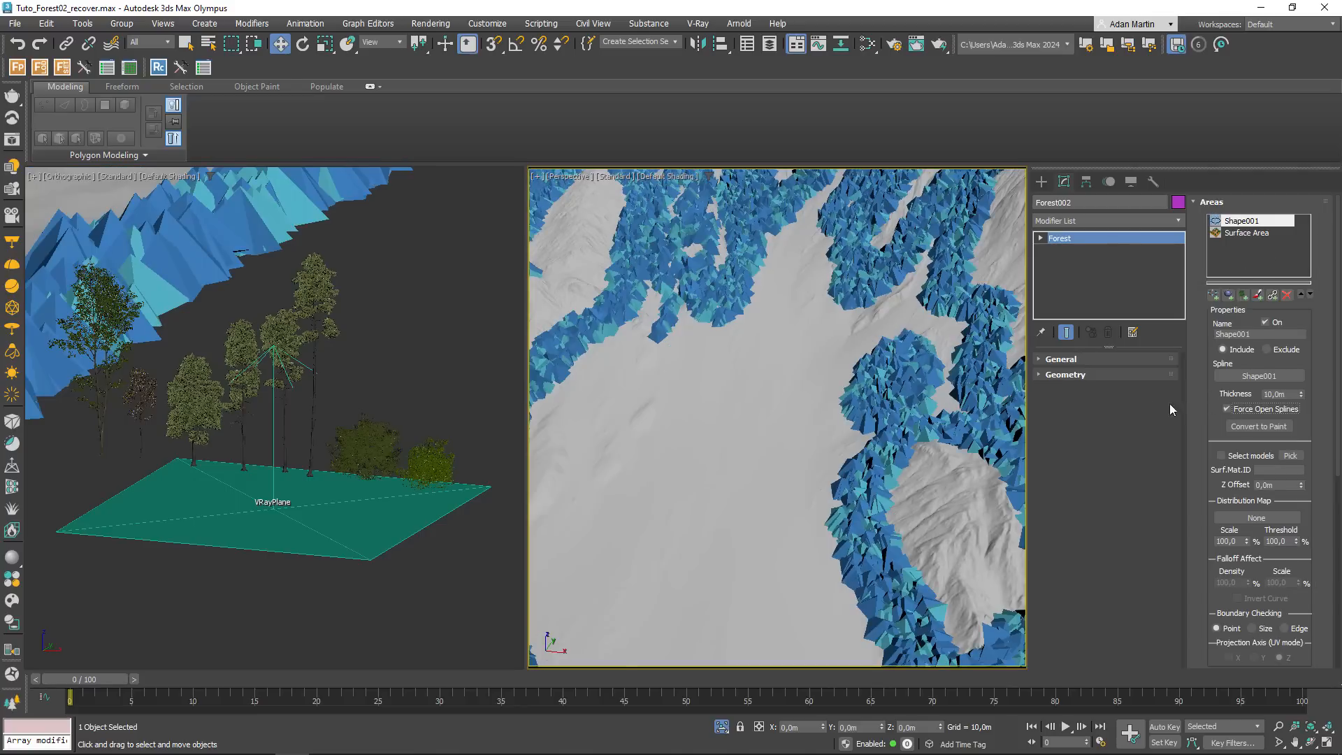
scroll(900, 381, "down", 8)
middle_click_drag(899, 380, 883, 426)
scroll(883, 425, "up", 10)
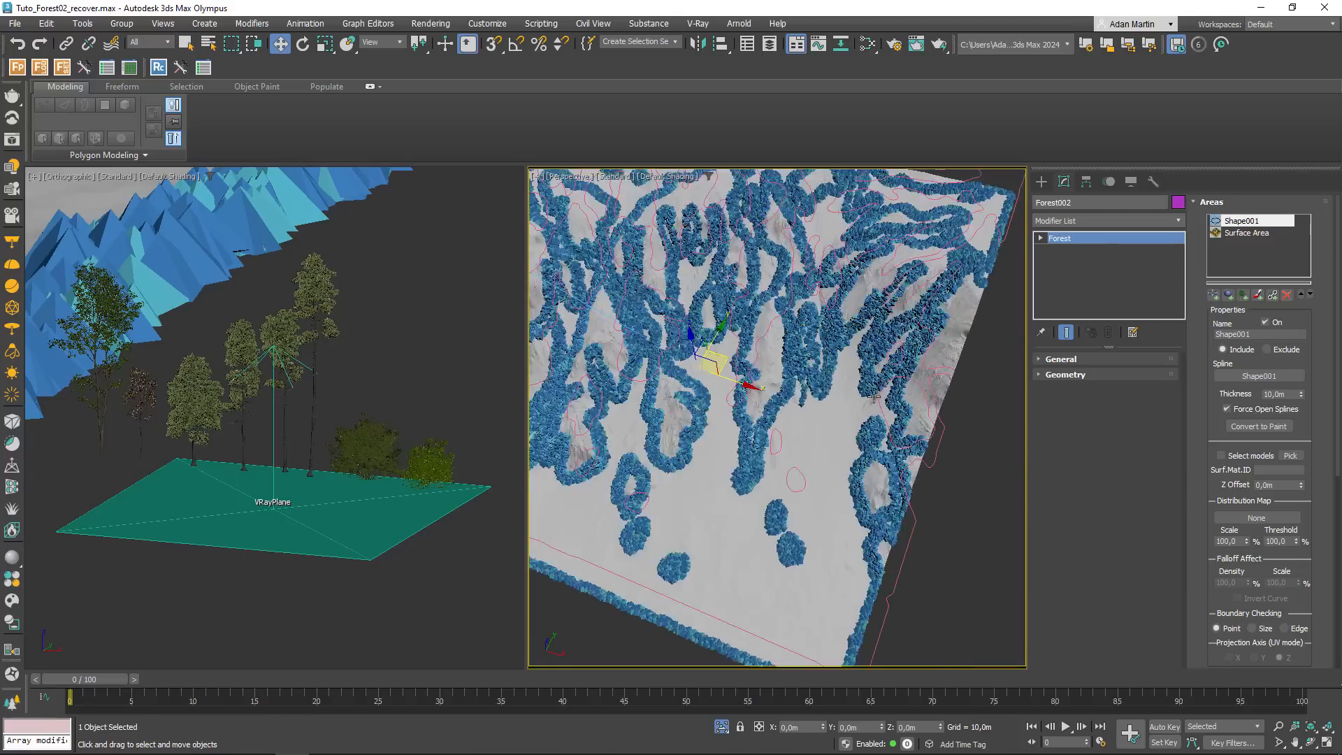
left_click_drag(1289, 395, 1224, 393)
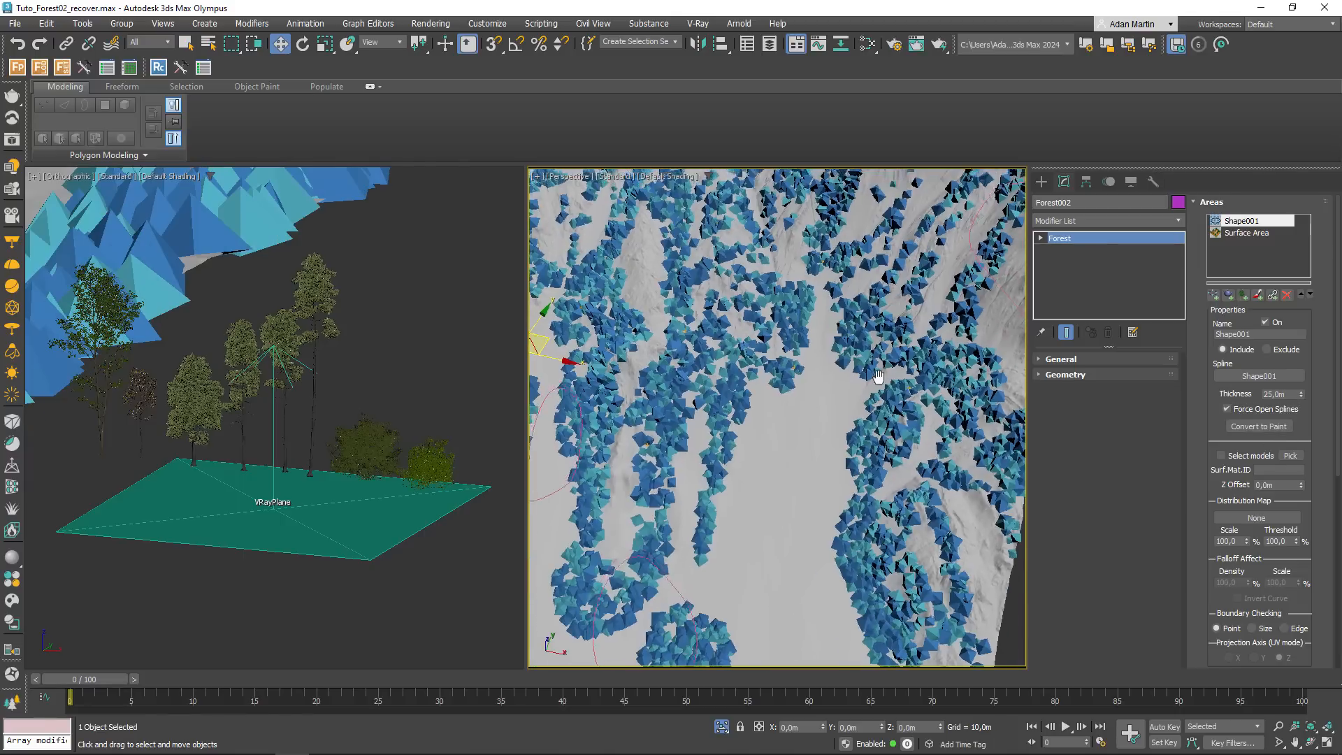
- Examine the bands of shrubs along the forest boundary from several distances and angles
middle_click_drag(875, 376, 848, 440)
scroll(850, 439, "down", 6)
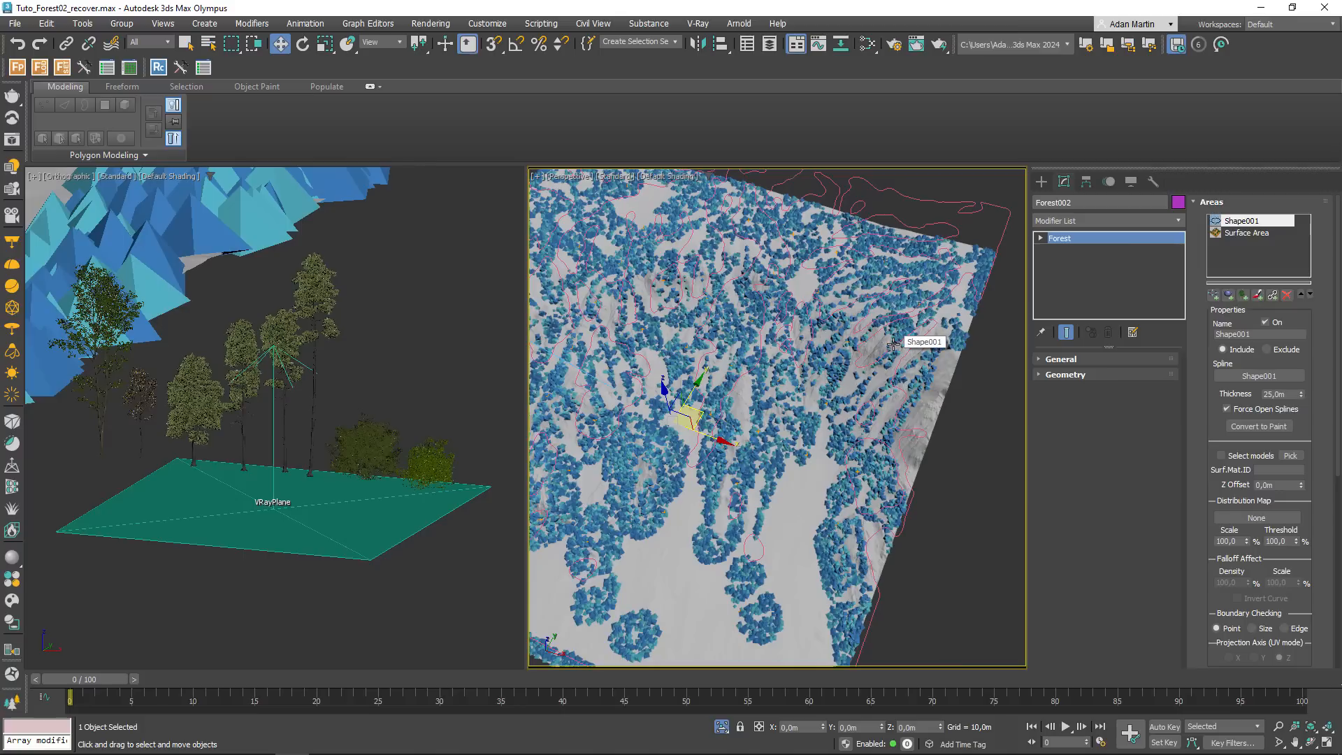
middle_click_drag(753, 461, 843, 489)
scroll(801, 444, "down", 4)
scroll(843, 489, "up", 4)
scroll(843, 490, "up", 3)
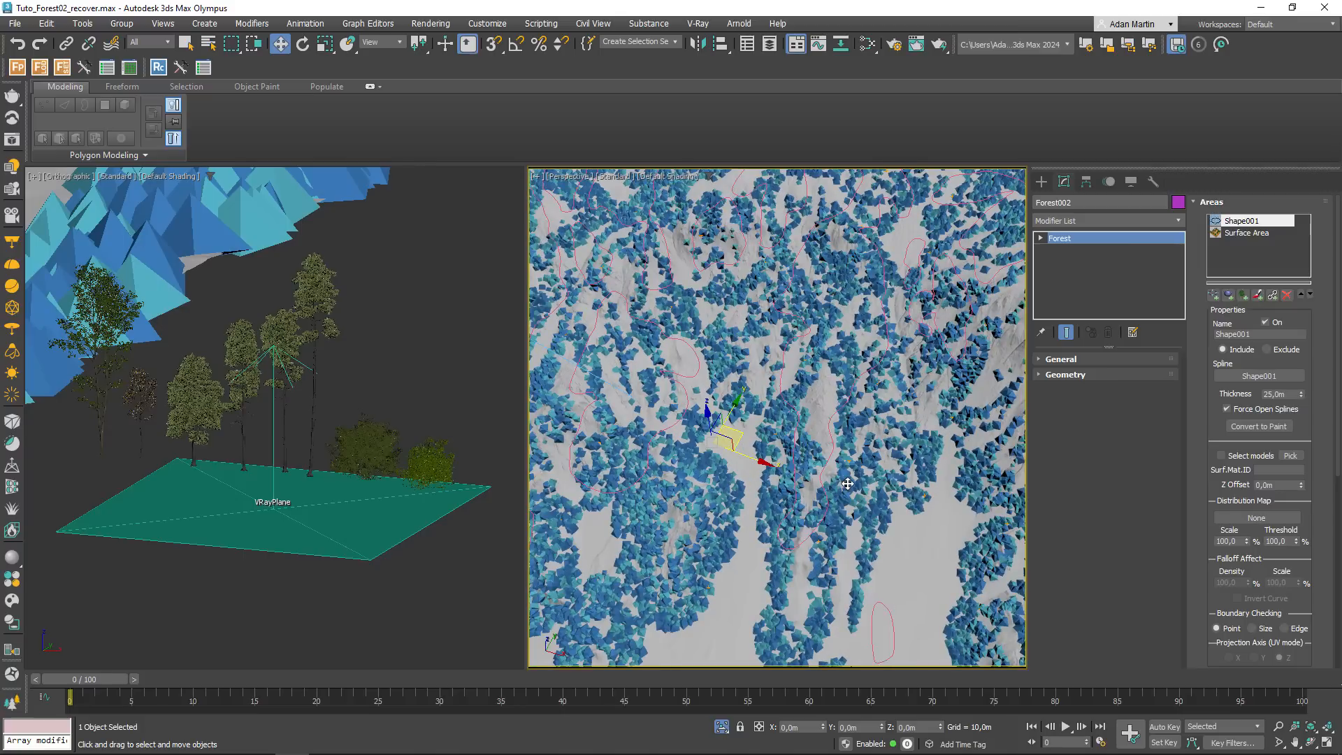
middle_click_drag(847, 484, 737, 371, "alt")
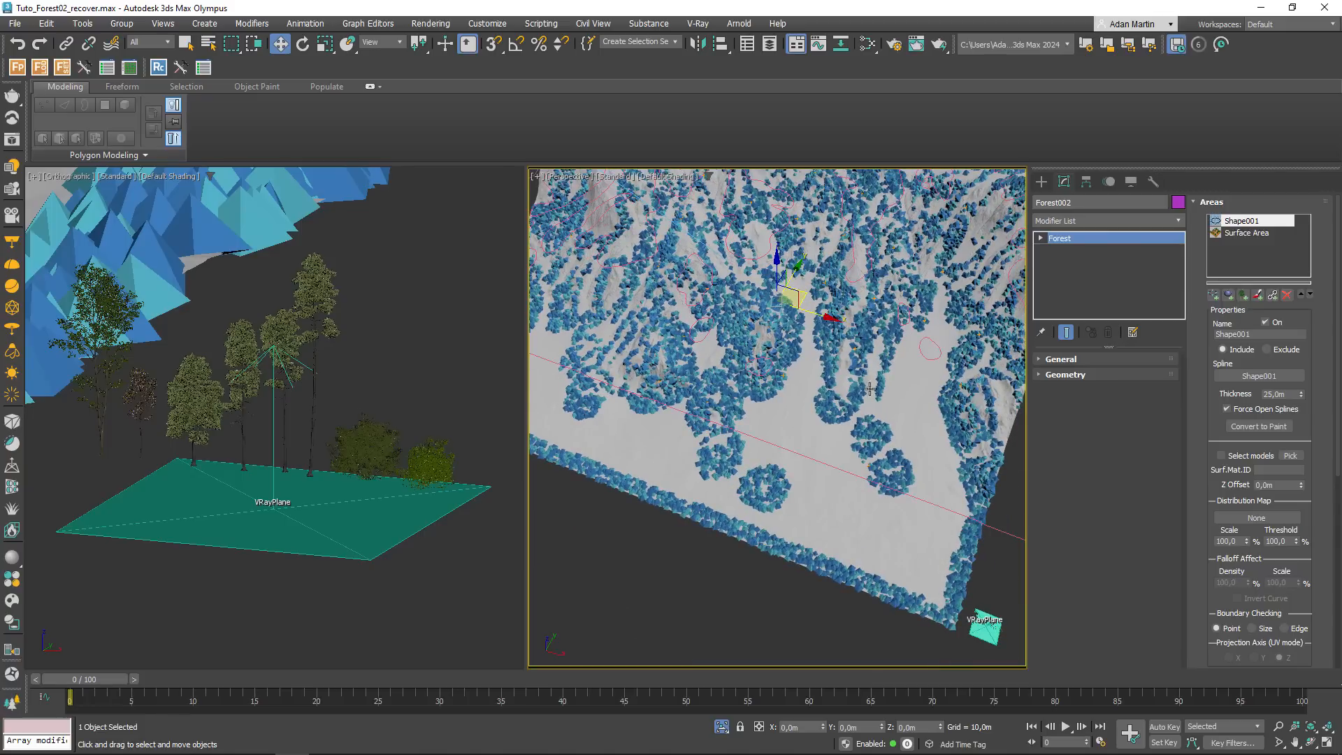
middle_click_drag(896, 519, 857, 432, "alt")
scroll(857, 431, "up", 3)
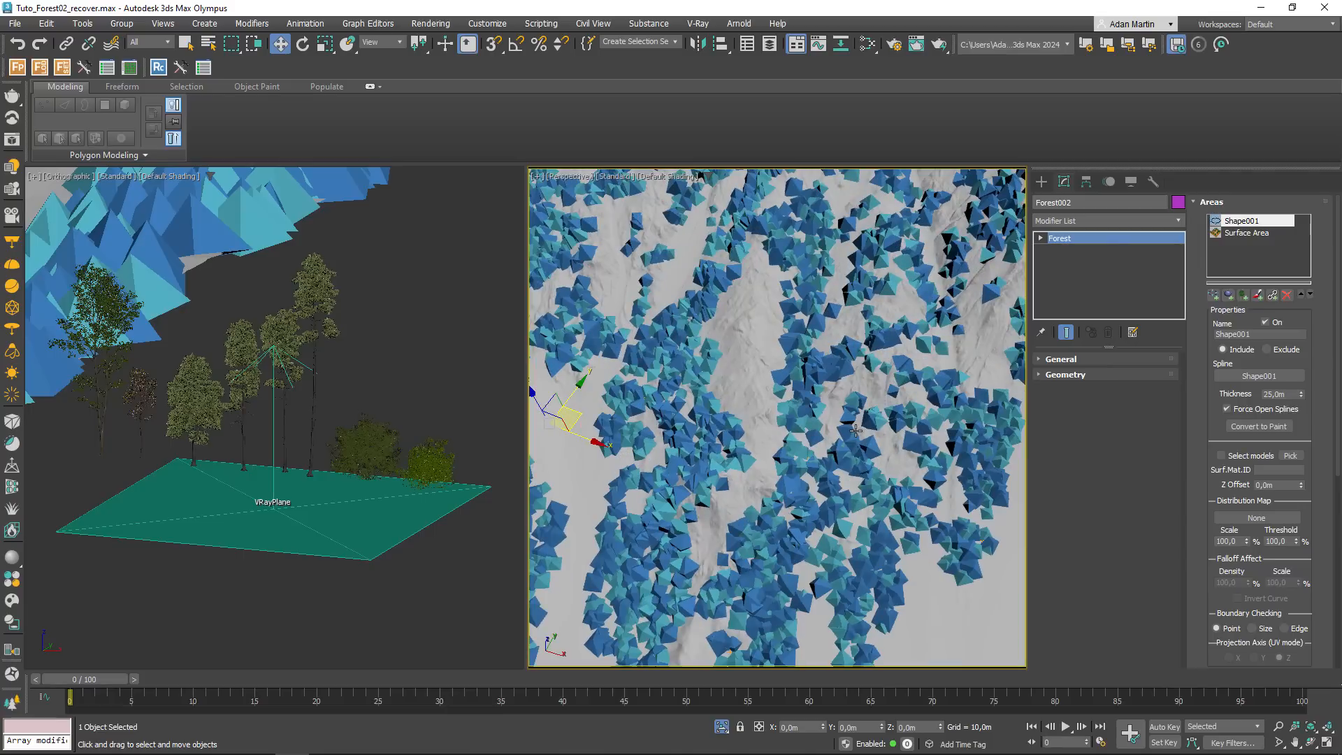
scroll(849, 430, "down", 3)
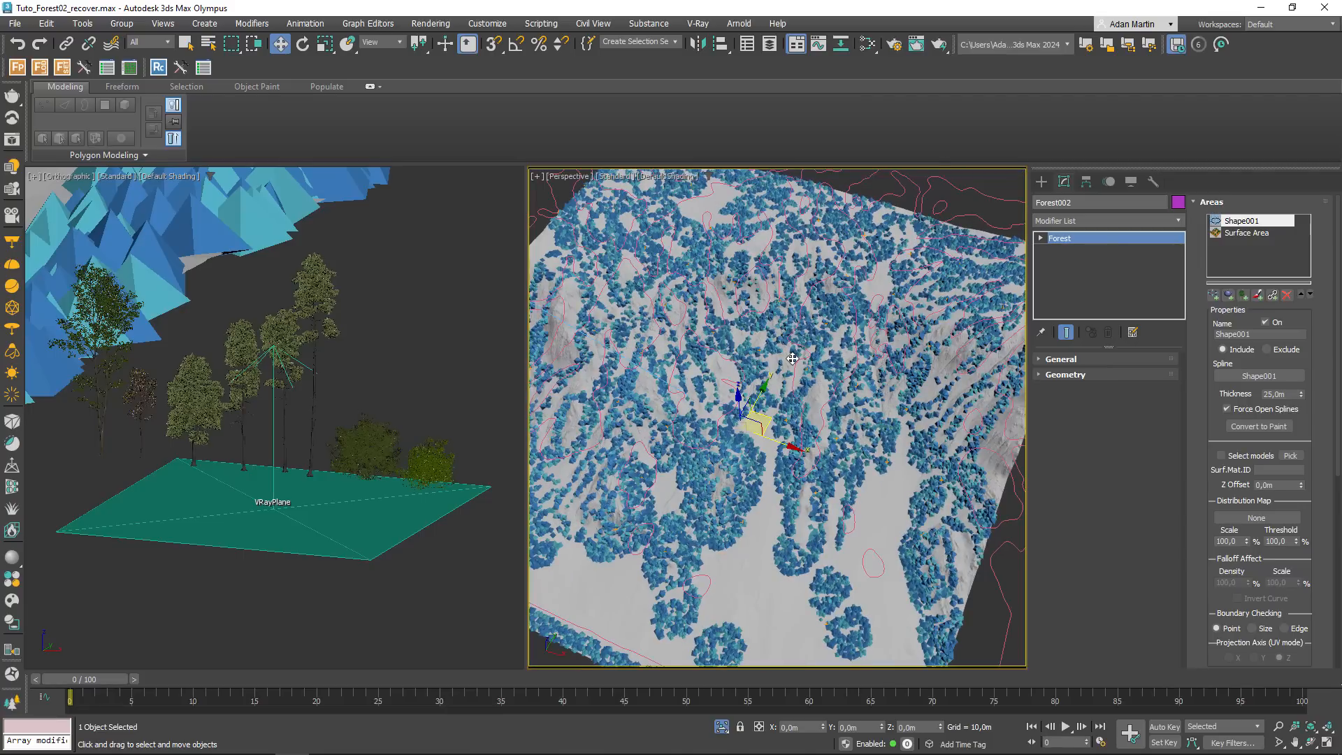
mouse_move(814, 443)
middle_mouse_down("alt")
mouse_move(850, 443)
mouse_move(836, 426)
middle_mouse_up("alt")
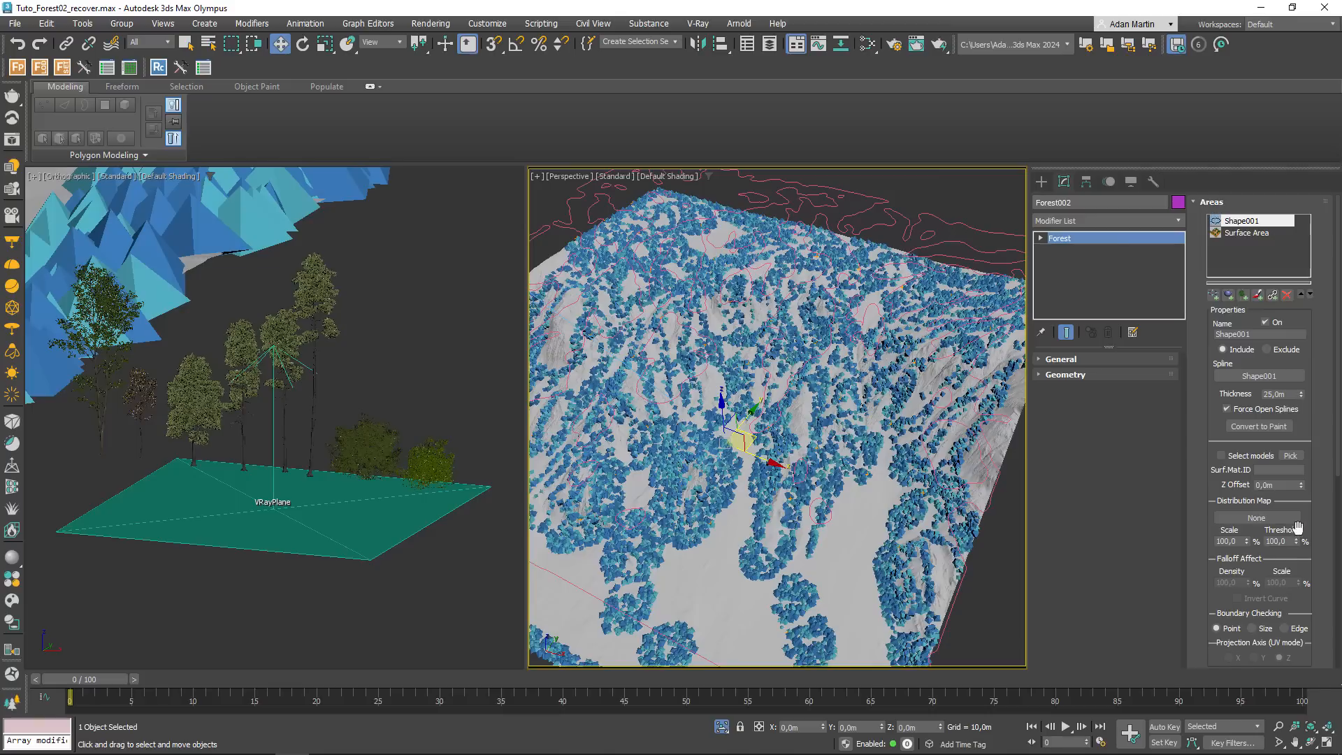
- Enable the global scale falloff for Forest002's areas with an include distance of 25 m
scroll(1300, 580, "down", 5)
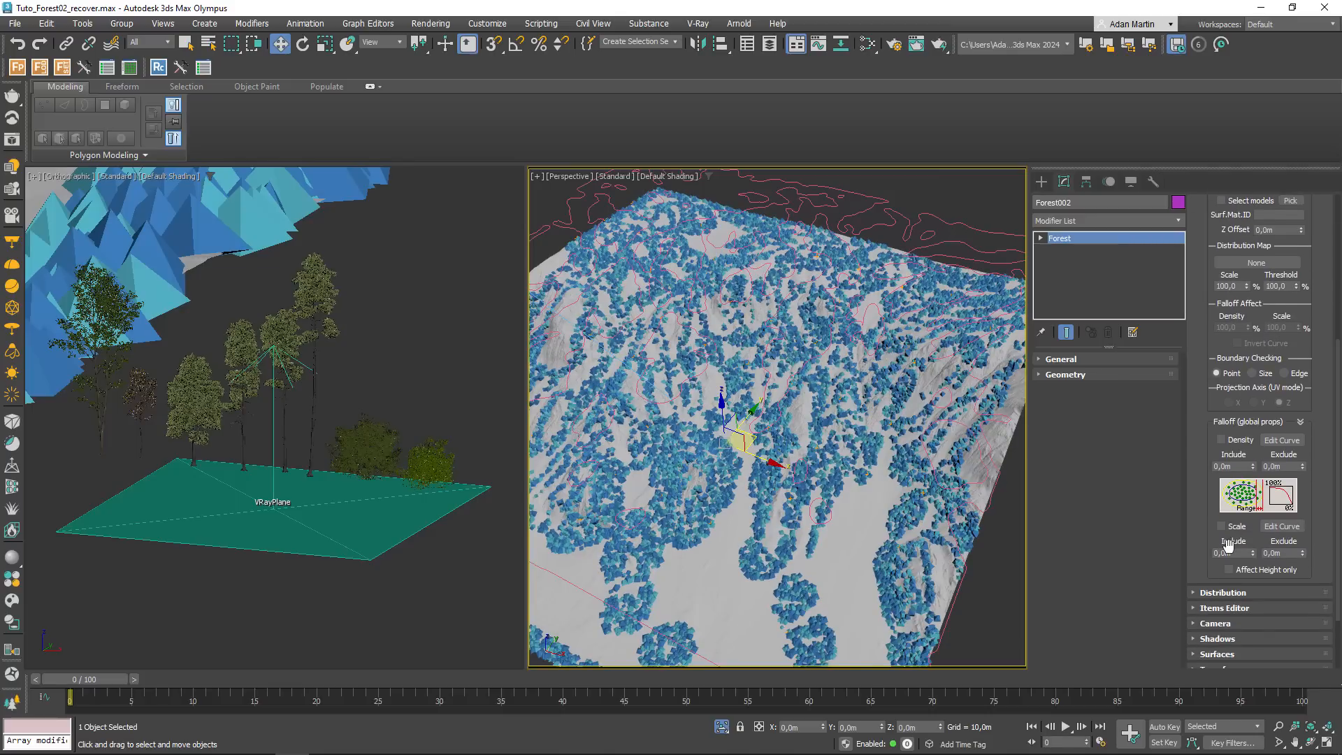
scroll(951, 496, "up", 5)
left_click(1228, 527)
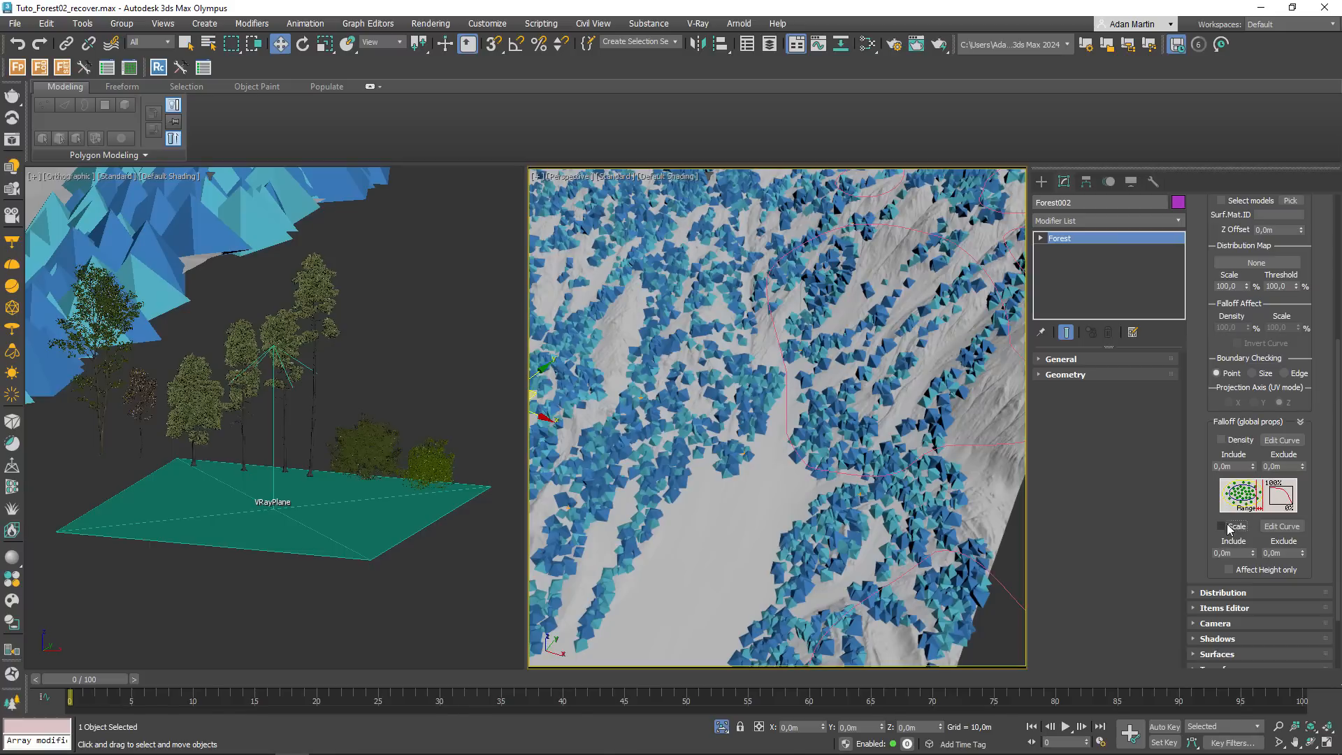
left_click(1233, 553)
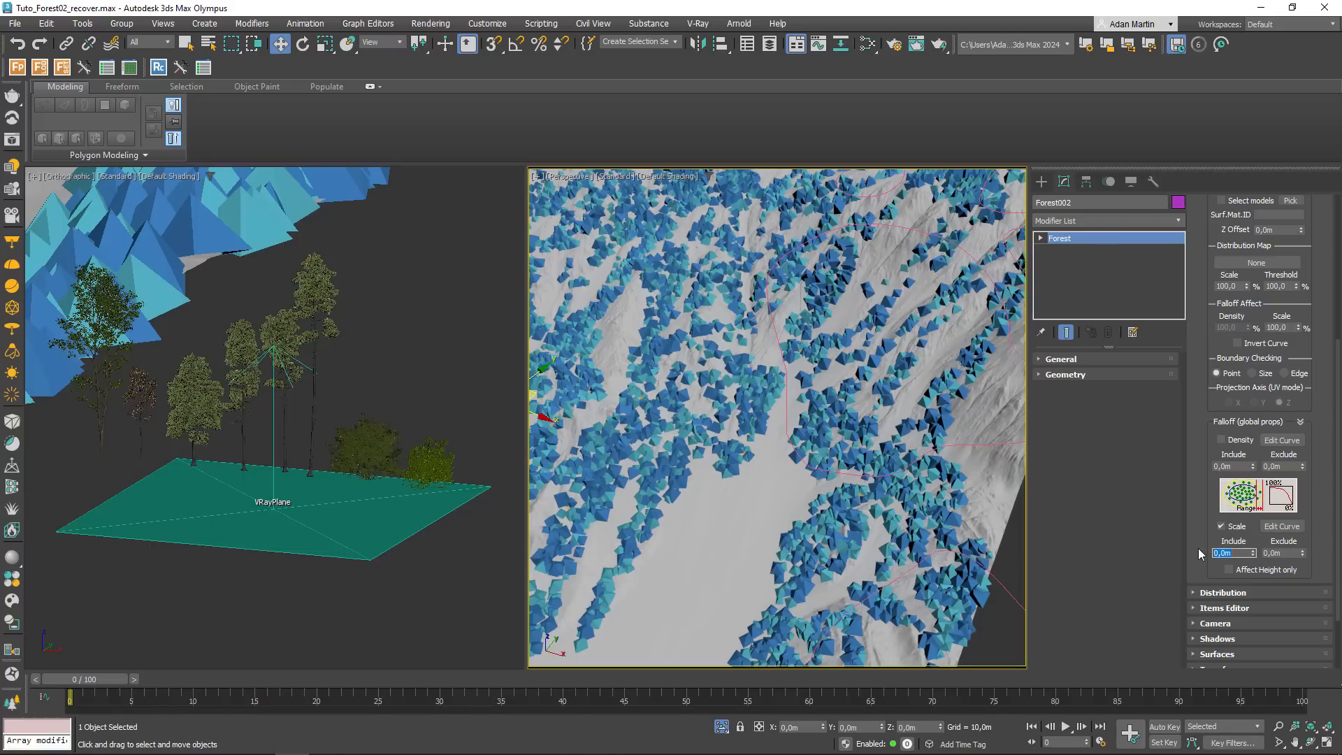
scroll(936, 484, "down", 8)
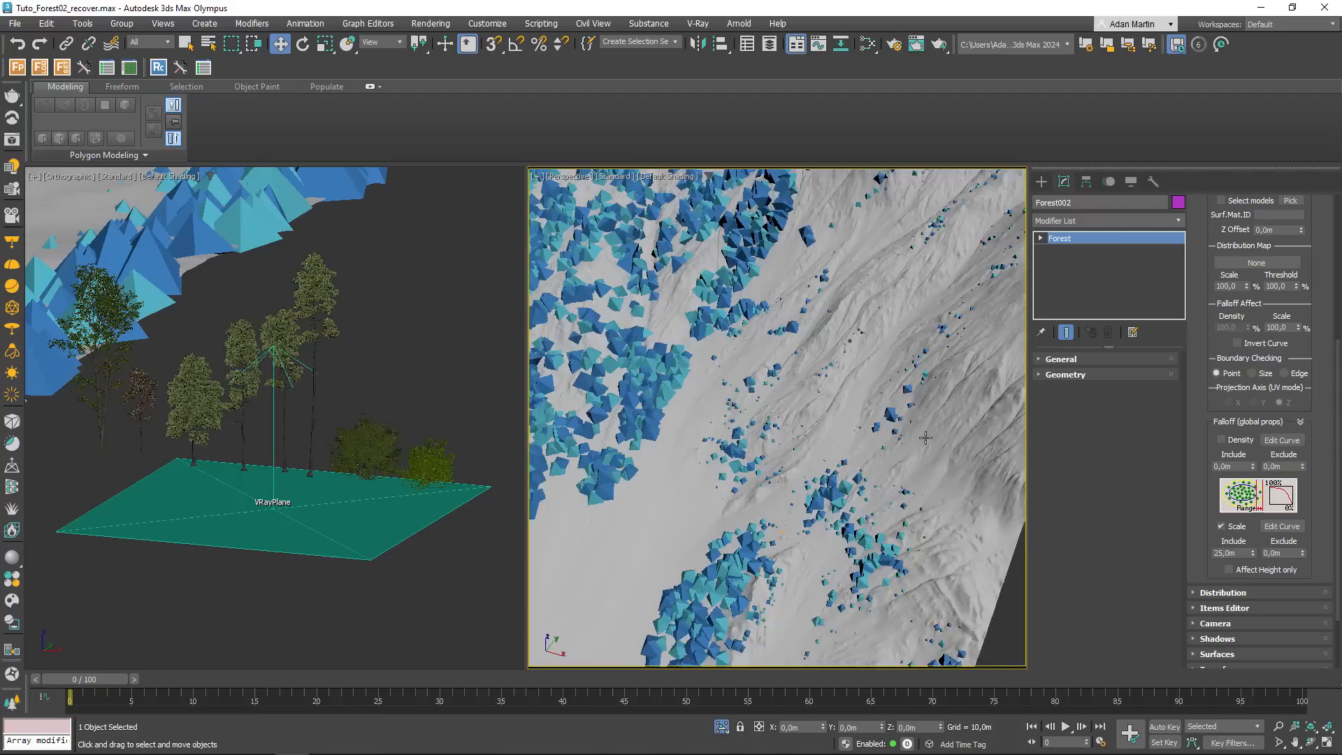
- Raise the end point of the area scale falloff curve to about 61 and bow the curve upward near its end
left_click(1282, 527)
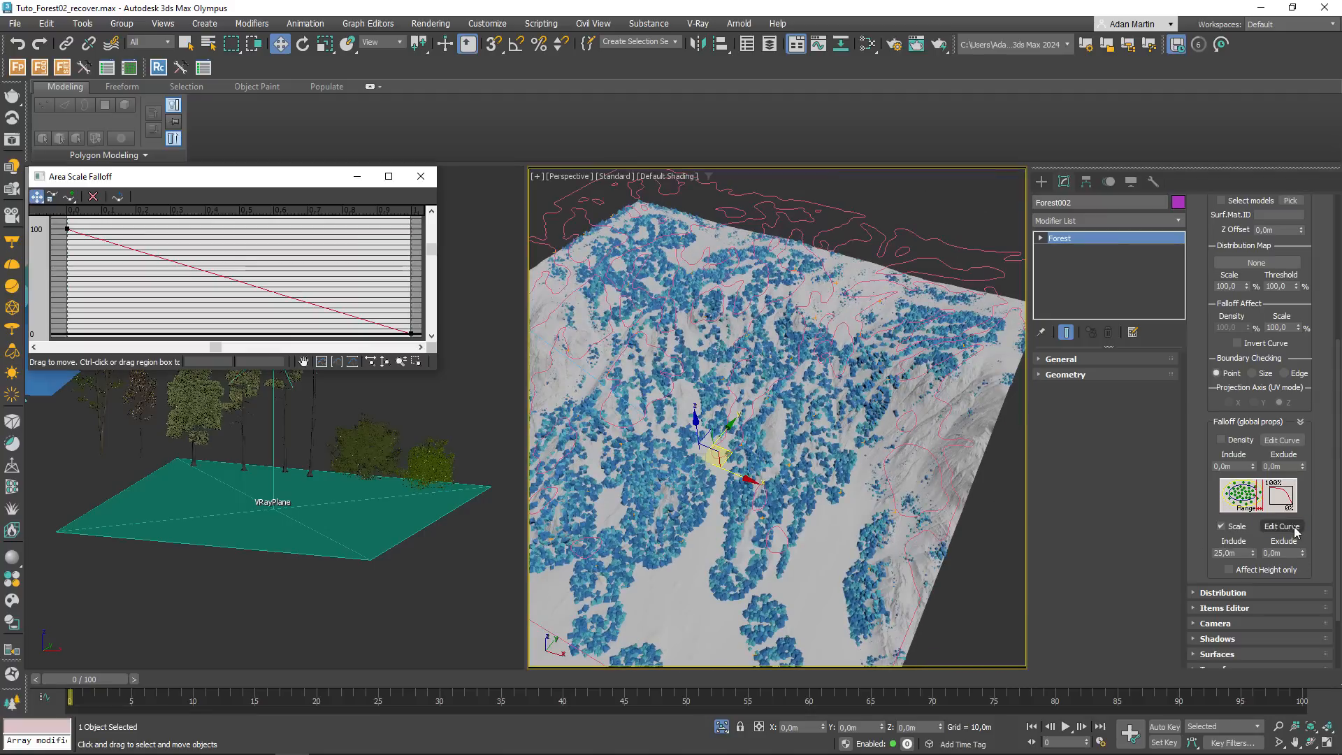
left_click_drag(411, 334, 410, 271)
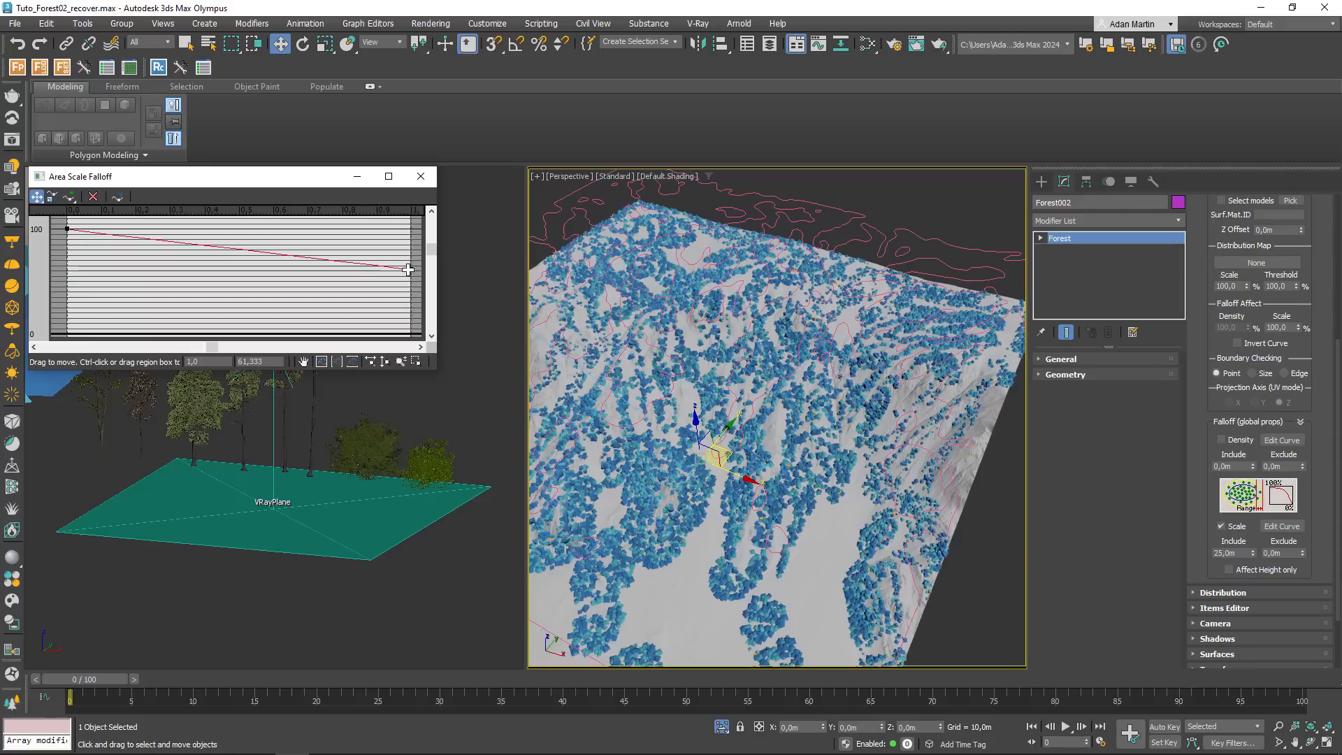
right_click(409, 270)
left_click(409, 269)
right_click(410, 270)
left_click(459, 299)
left_click_drag(369, 266, 343, 236)
left_click(421, 176)
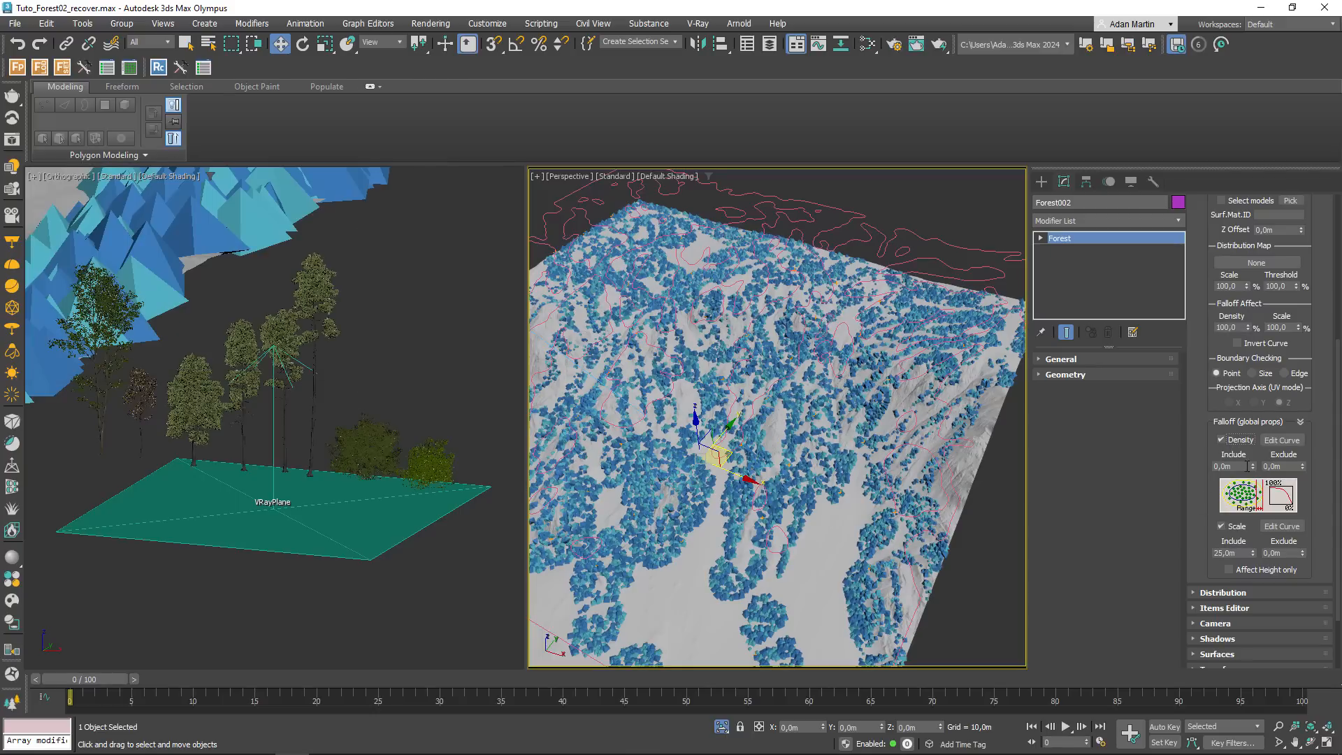
- Enable the area density falloff with an include distance of 25 m
left_click_drag(1238, 467, 1183, 466)
type("25")
key("Return")
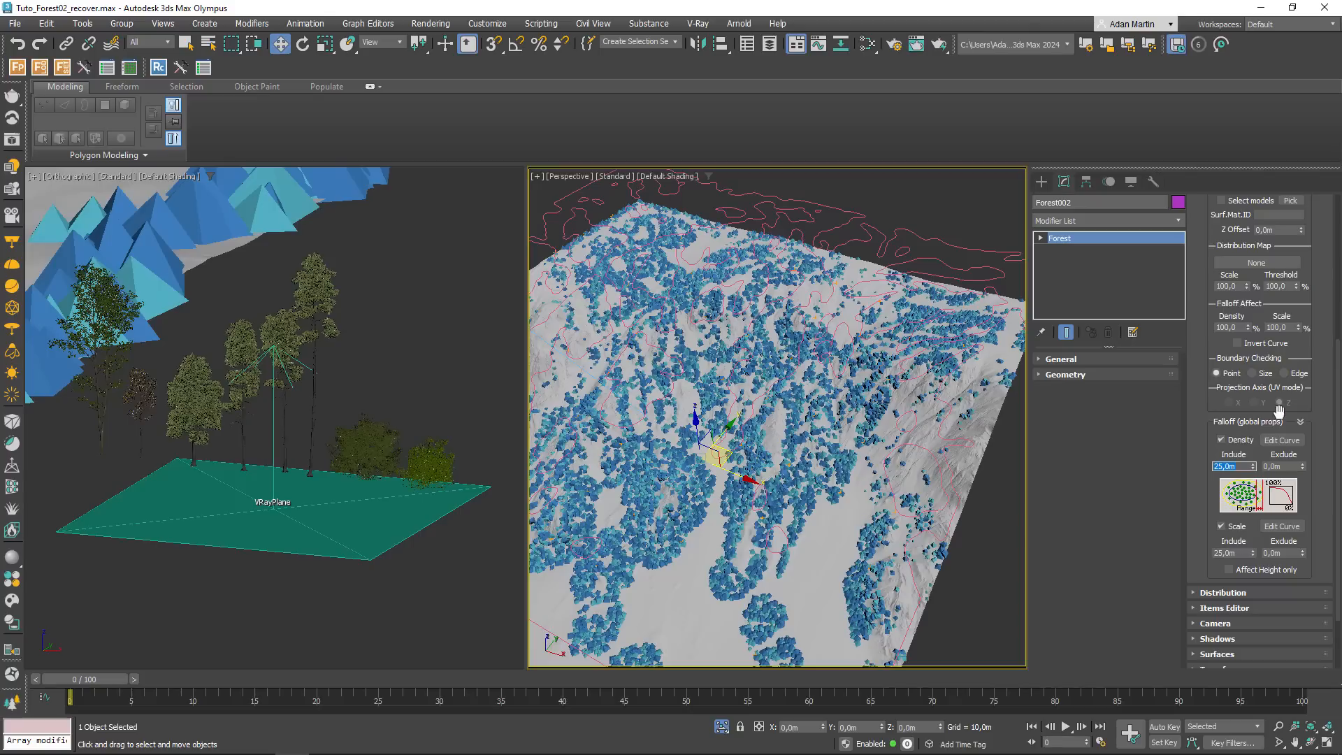
- Raise the end point of the area density falloff curve to about 229
left_click(1282, 439)
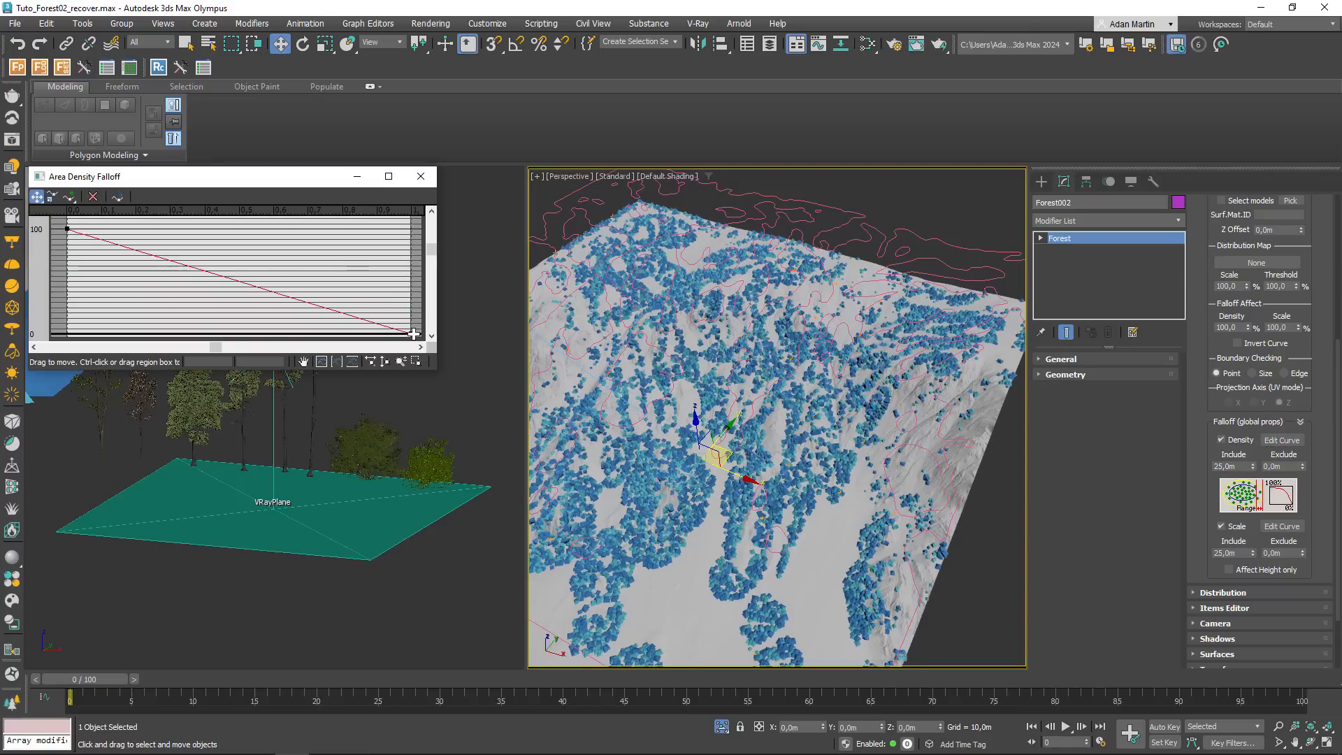
left_click_drag(411, 333, 411, 223)
middle_click_drag(371, 269, 364, 331)
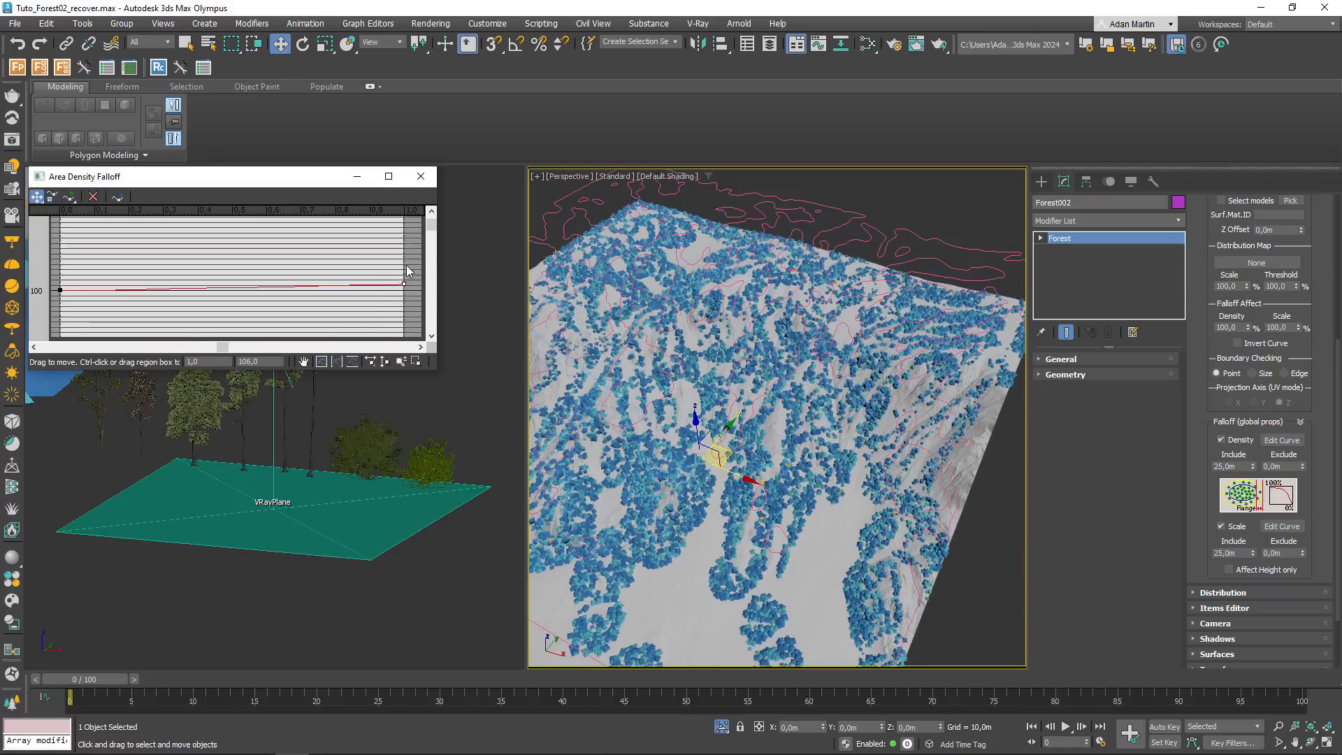
left_click_drag(405, 281, 401, 199)
middle_click_drag(397, 255, 400, 329)
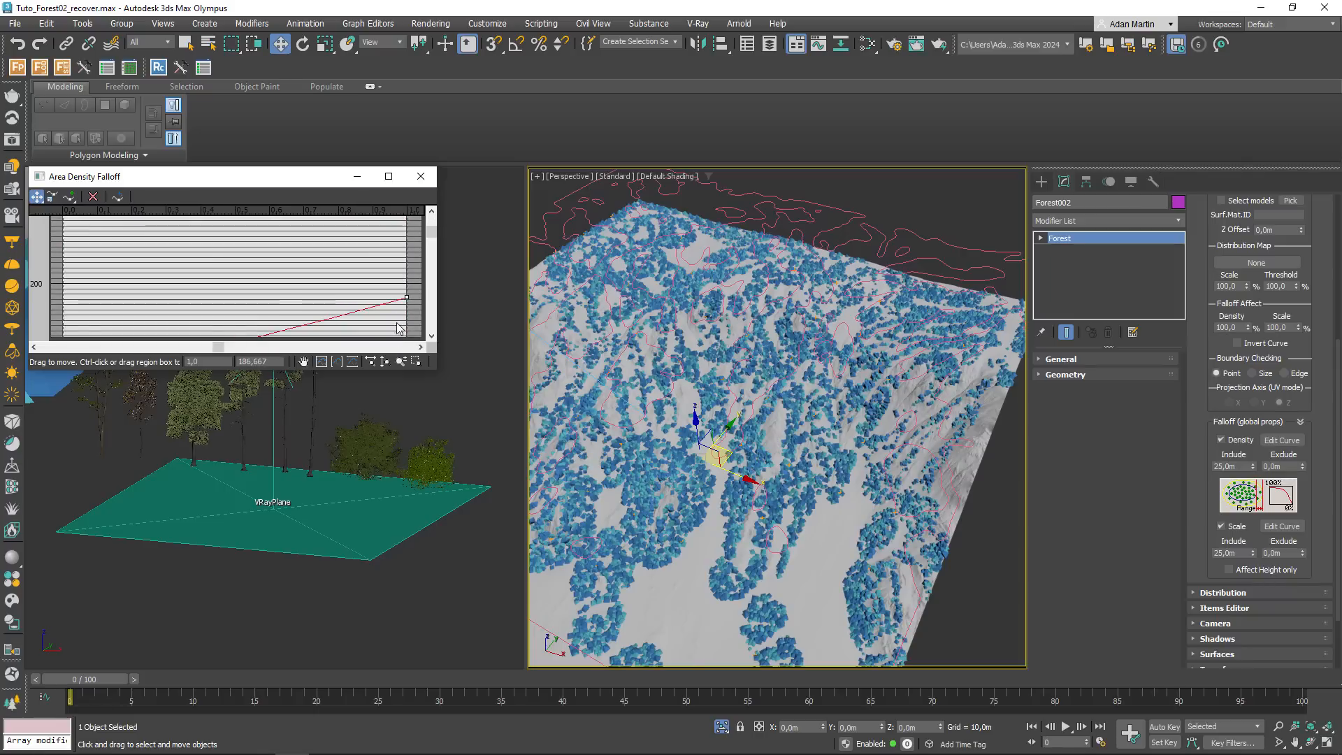
scroll(398, 329, "down", 2)
left_click_drag(329, 277, 330, 248)
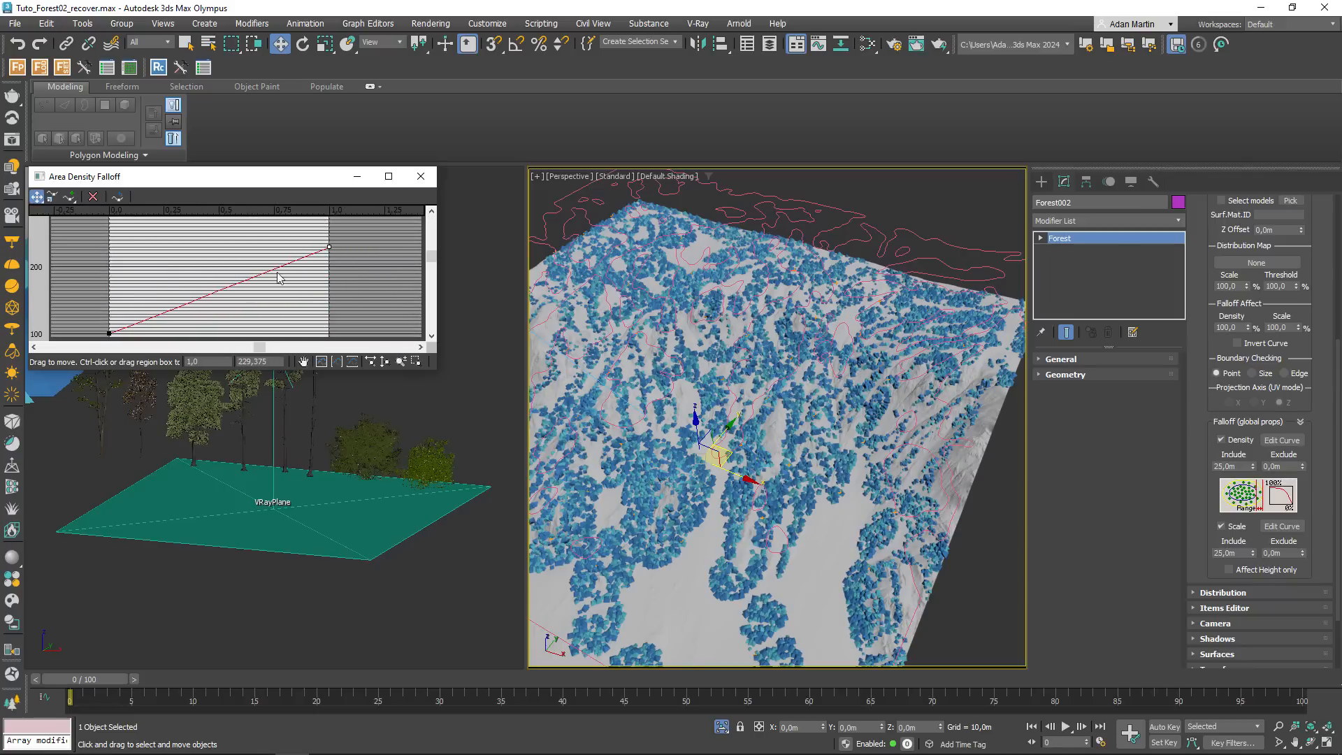
- Insert a control point near the end of the density falloff curve, pull it below the line and change its point type
left_click(68, 197)
right_click(329, 249)
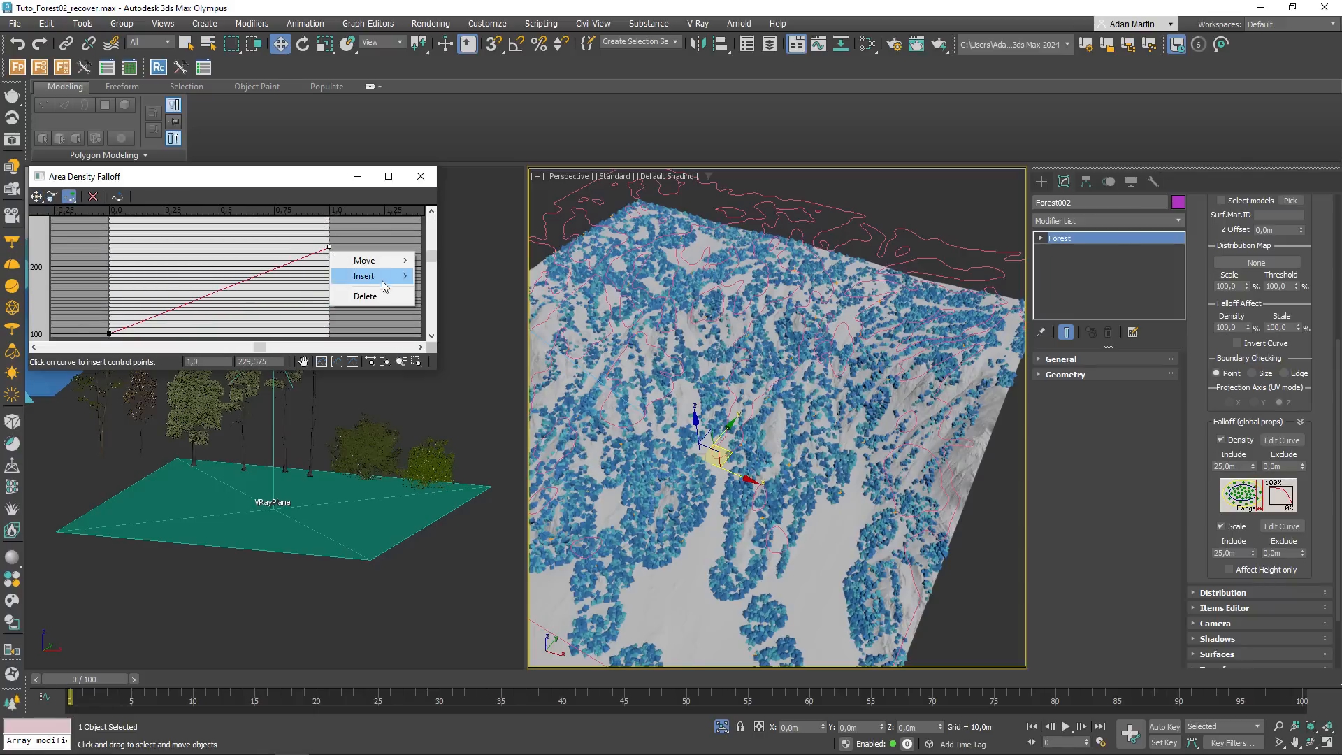
left_click(313, 253)
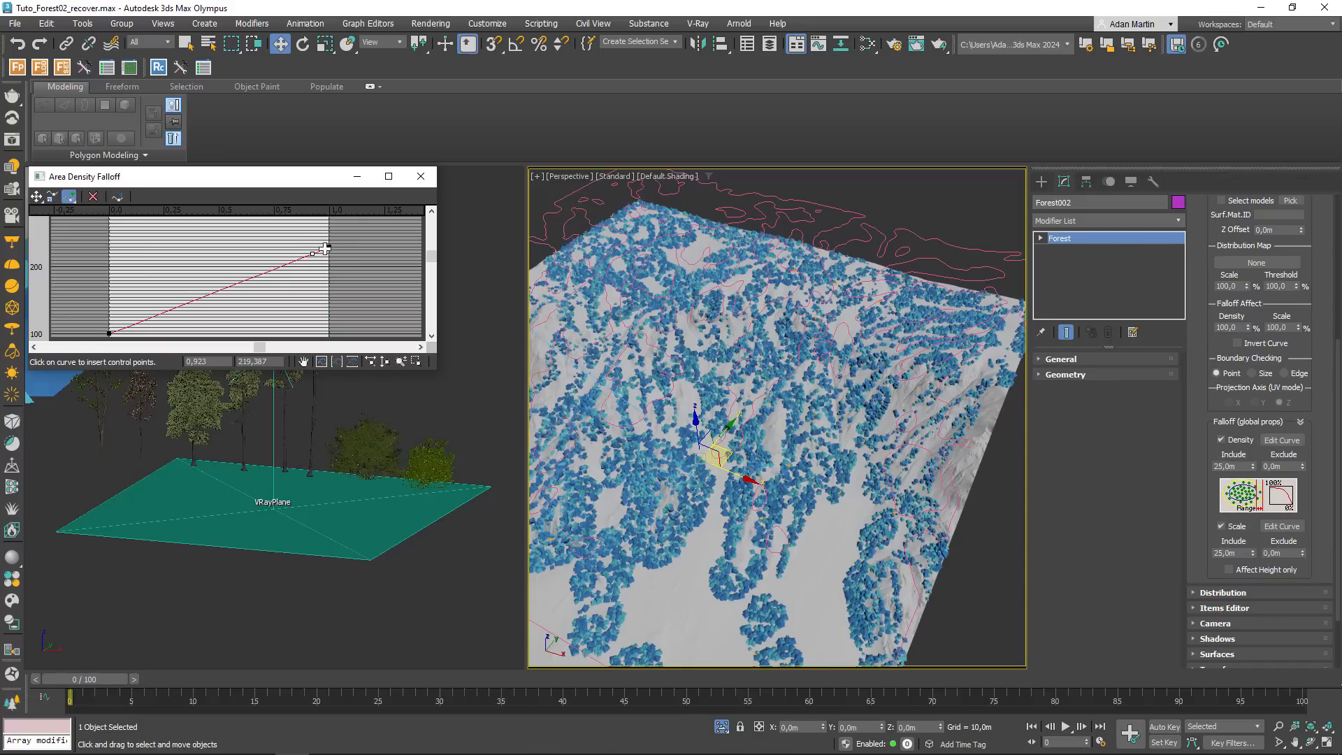
left_click(37, 196)
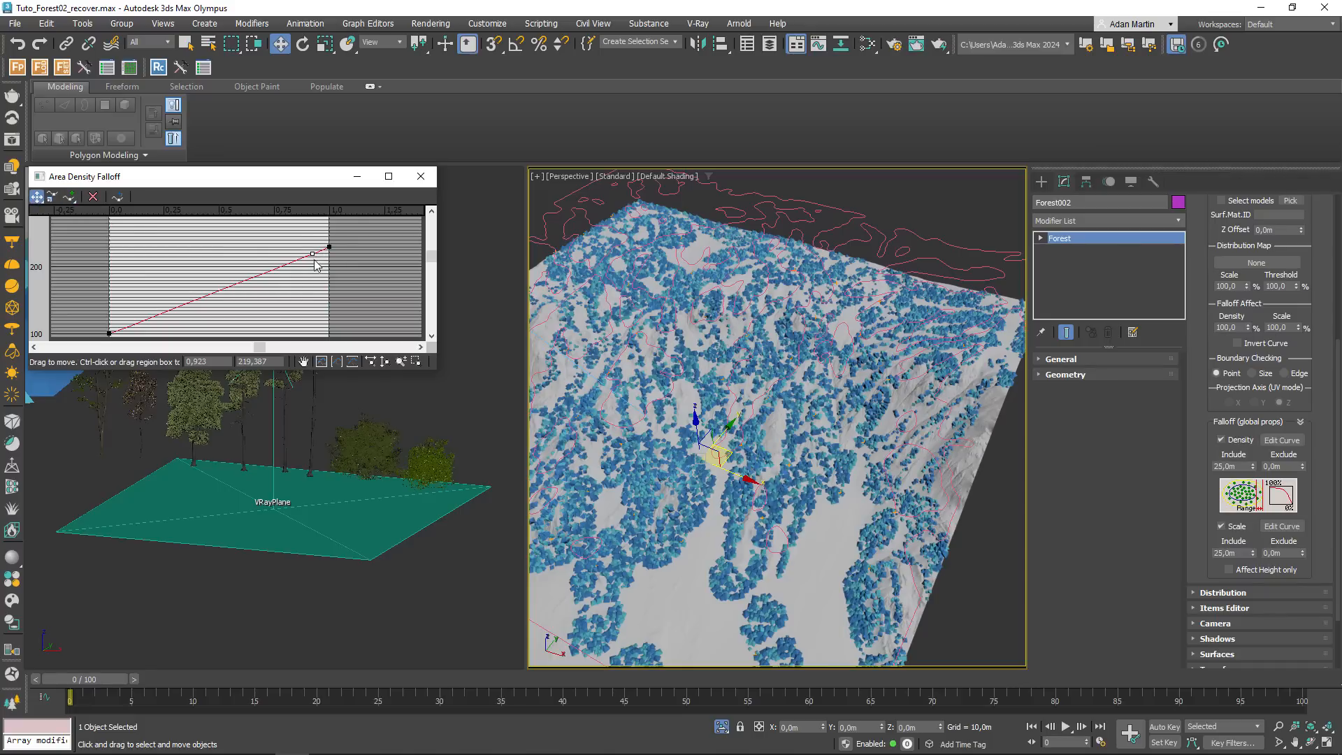
left_click_drag(313, 253, 271, 300)
right_click(271, 300)
left_click(315, 323)
left_click(421, 177)
- Maximize the perspective view and examine the shrubs' density and scale falloff across the mountain slopes
middle_click_drag(822, 430, 783, 370)
key("alt+w")
middle_click_drag(677, 419, 793, 396)
mouse_move(792, 397)
middle_mouse_down("alt")
mouse_move(841, 392)
mouse_move(818, 392)
middle_mouse_up("alt")
scroll(773, 388, "down", 5)
middle_click_drag(659, 392, 672, 412, "alt")
middle_click_drag(709, 368, 692, 400)
scroll(693, 400, "up", 5)
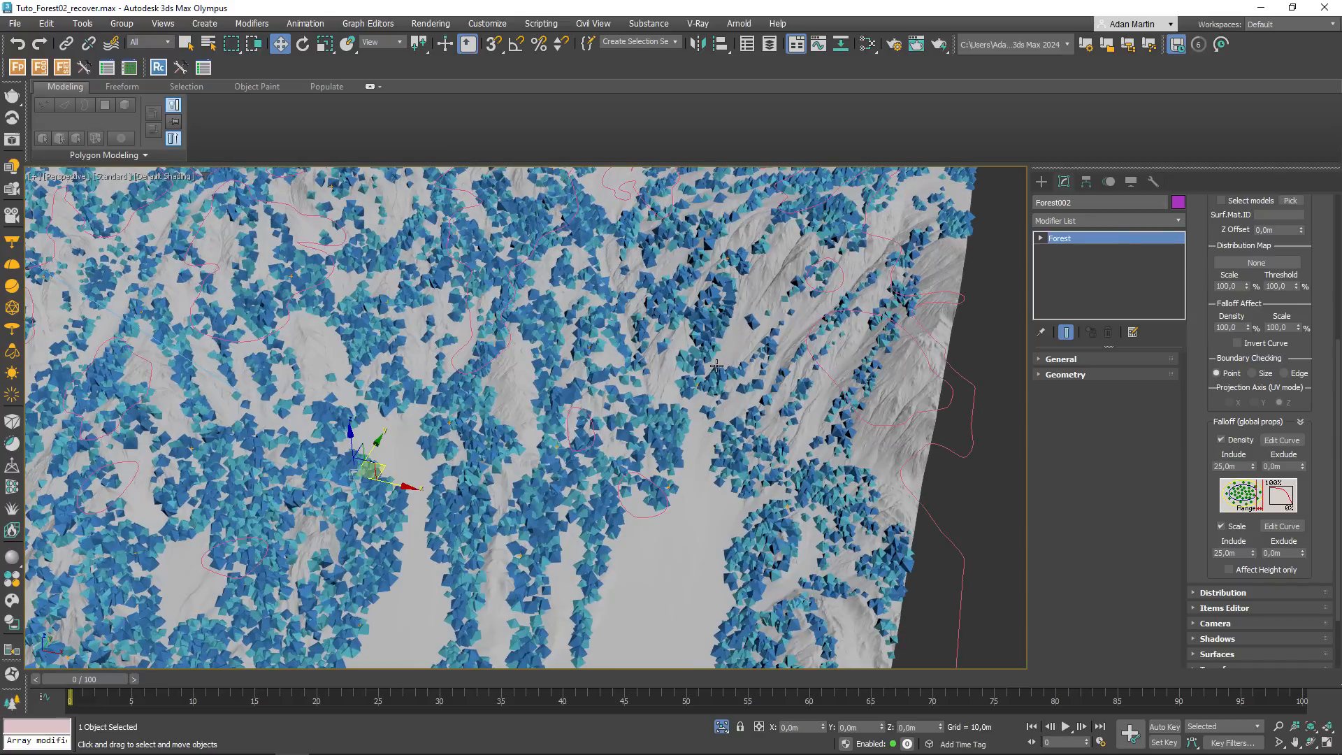
- Raise the end point of the area scale falloff curve slightly further
left_click(1282, 526)
left_click_drag(411, 270, 412, 260)
left_click(421, 177)
scroll(742, 417, "down", 4)
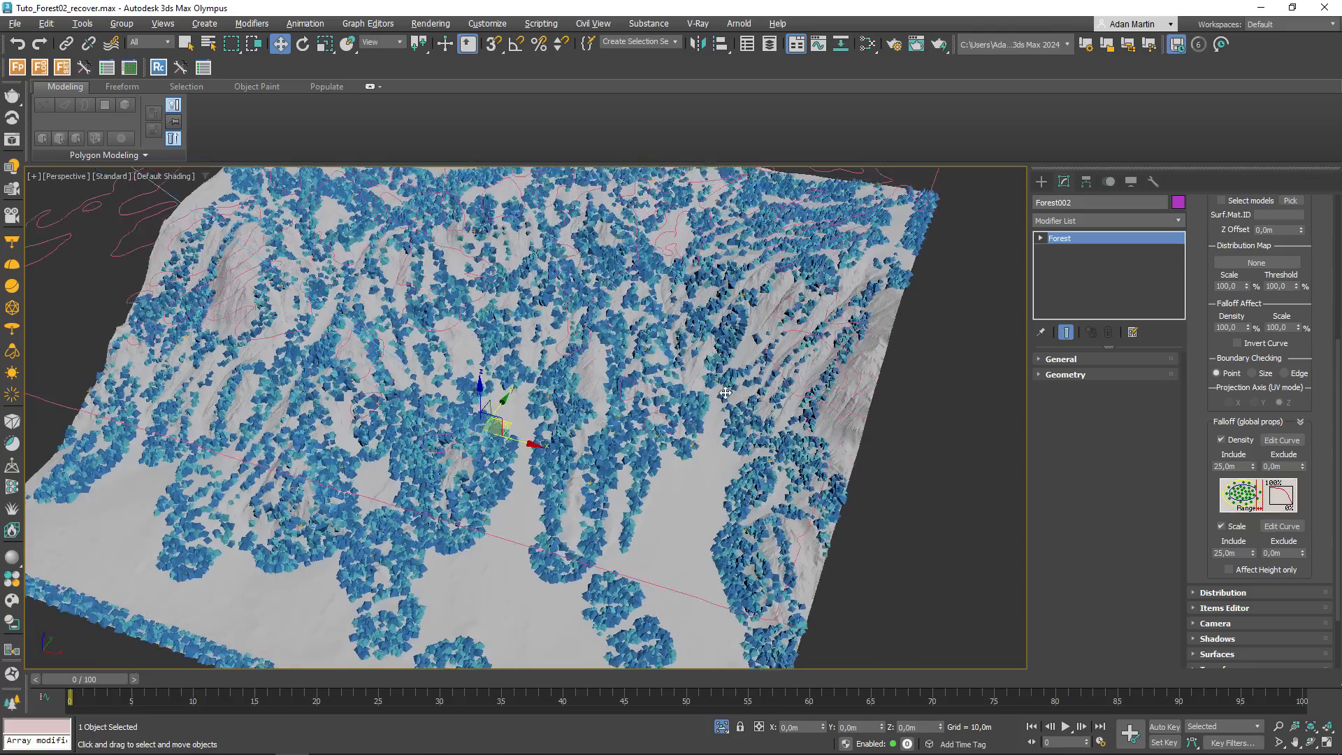
- Show Forest001 again through the Forest Lister and examine how the trees and shrubs combine along the bare slope
left_click(124, 71)
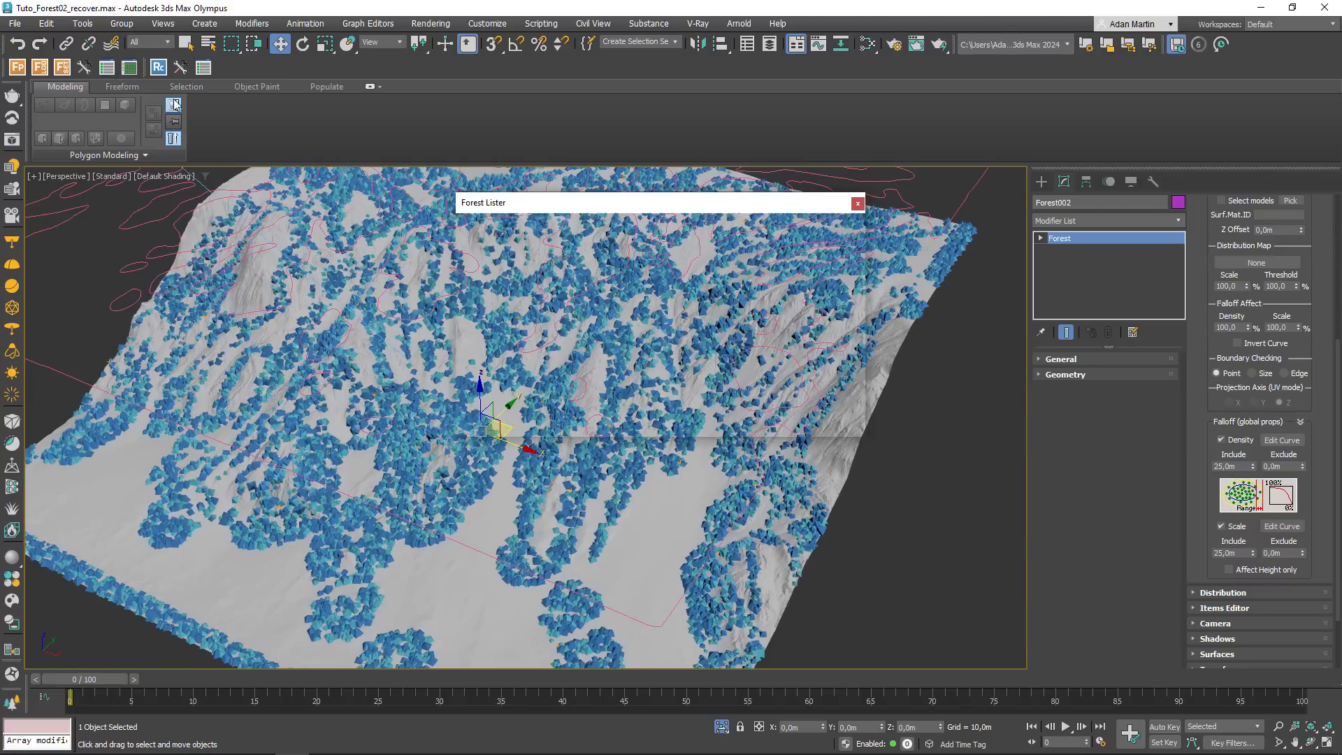
left_click(486, 244)
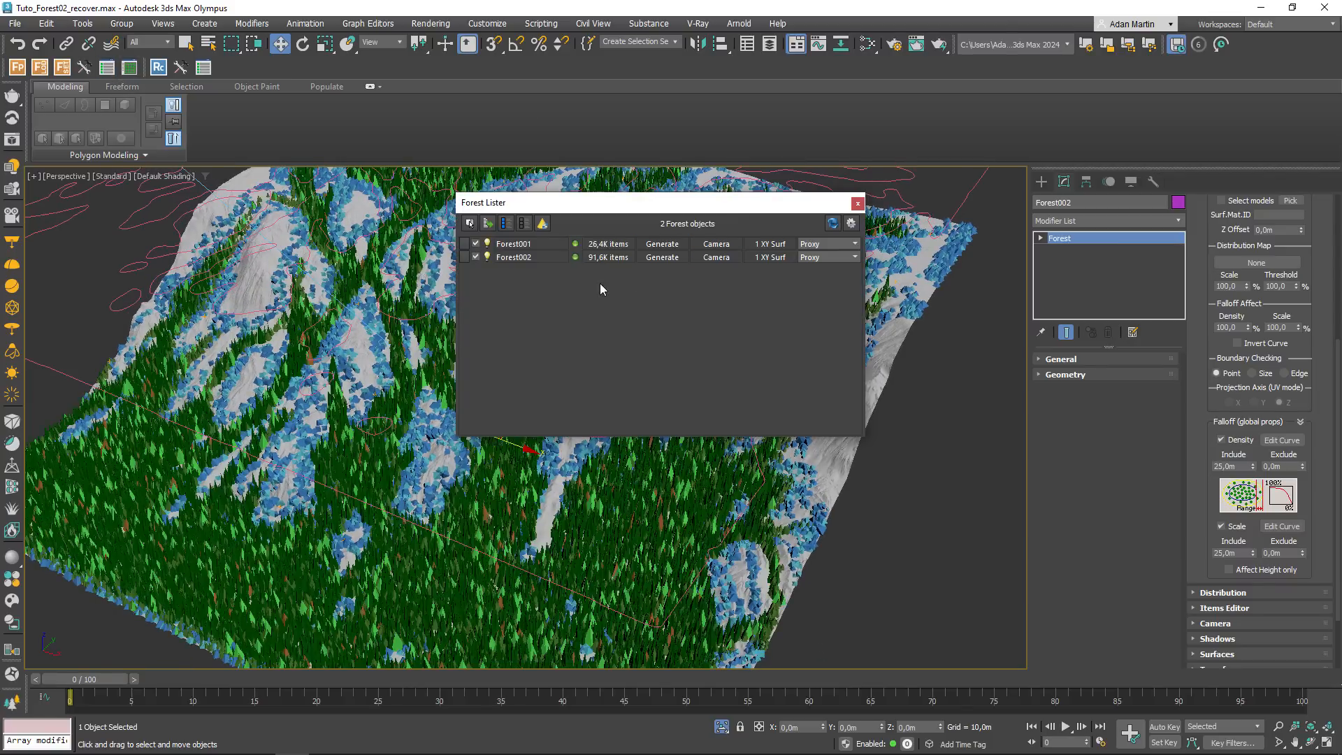
left_click_drag(689, 195, 1031, 230)
scroll(573, 335, "down", 4)
middle_click_drag(573, 336, 618, 342, "alt")
scroll(580, 409, "up", 2)
scroll(579, 410, "up", 5)
scroll(636, 300, "up", 5)
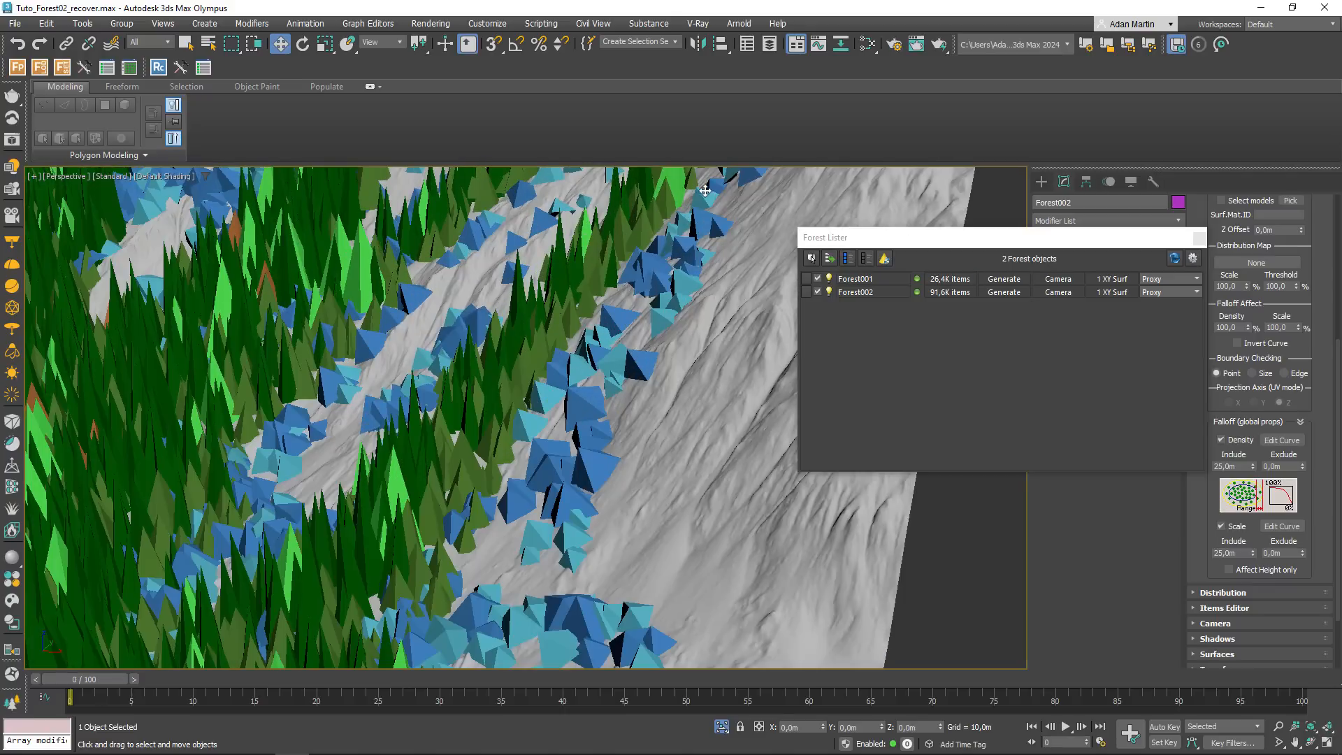
left_click(1199, 239)
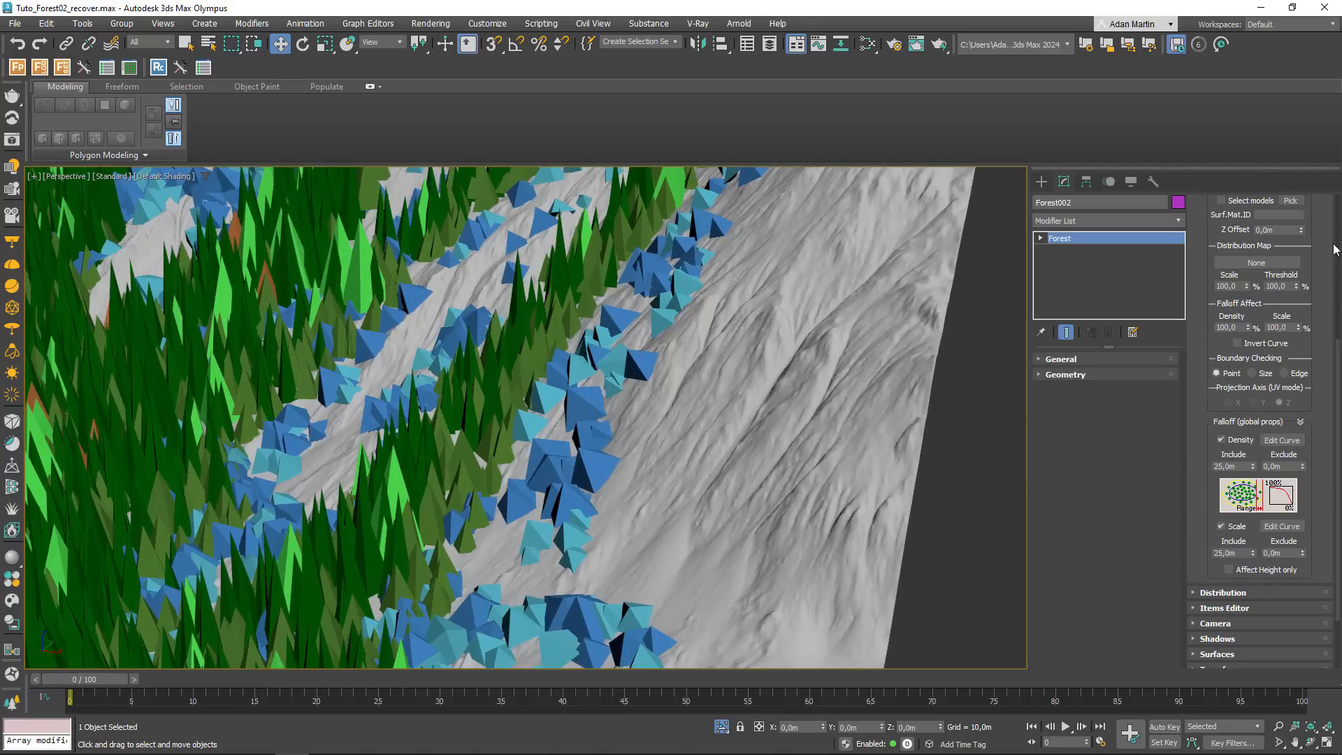
- Set the Shape001 area's thickness to 15 m and the scale falloff's include distance to 15 m
scroll(1269, 411, "up", 5)
double_click(1259, 395)
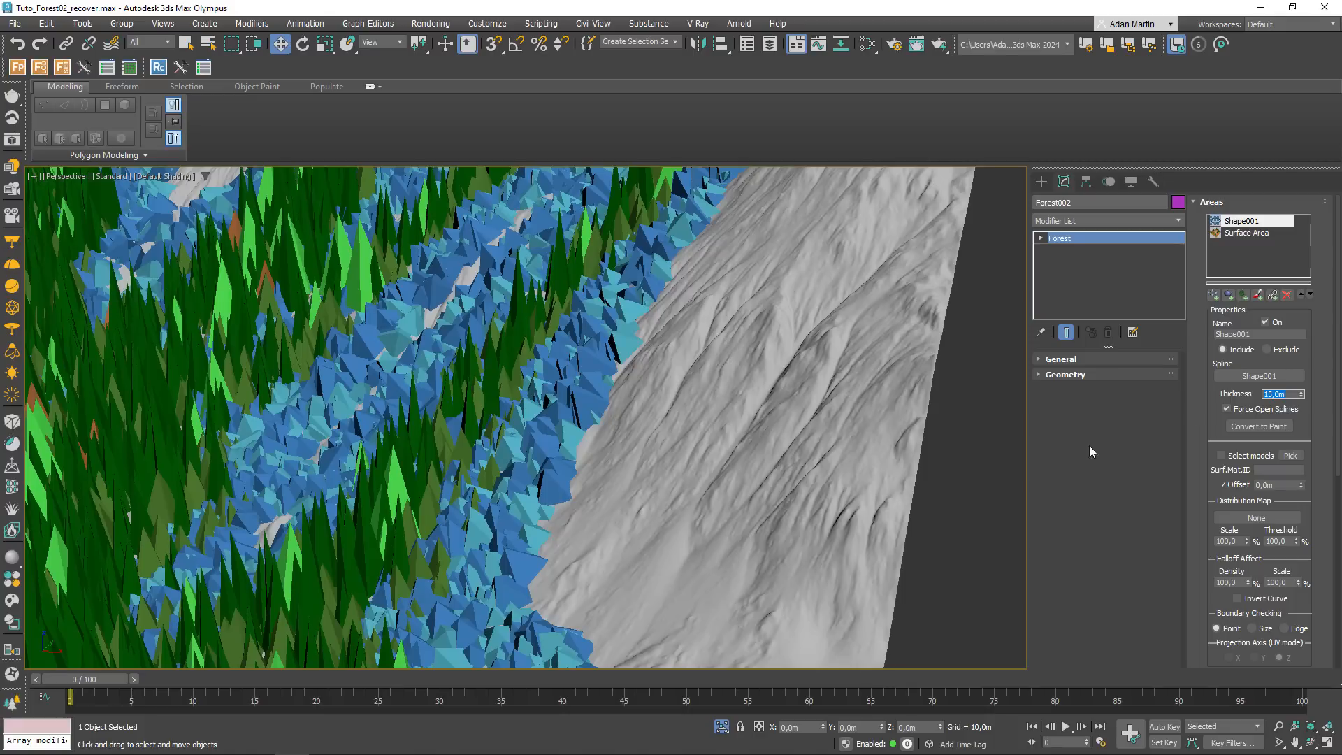
left_click_drag(1314, 540, 1318, 348)
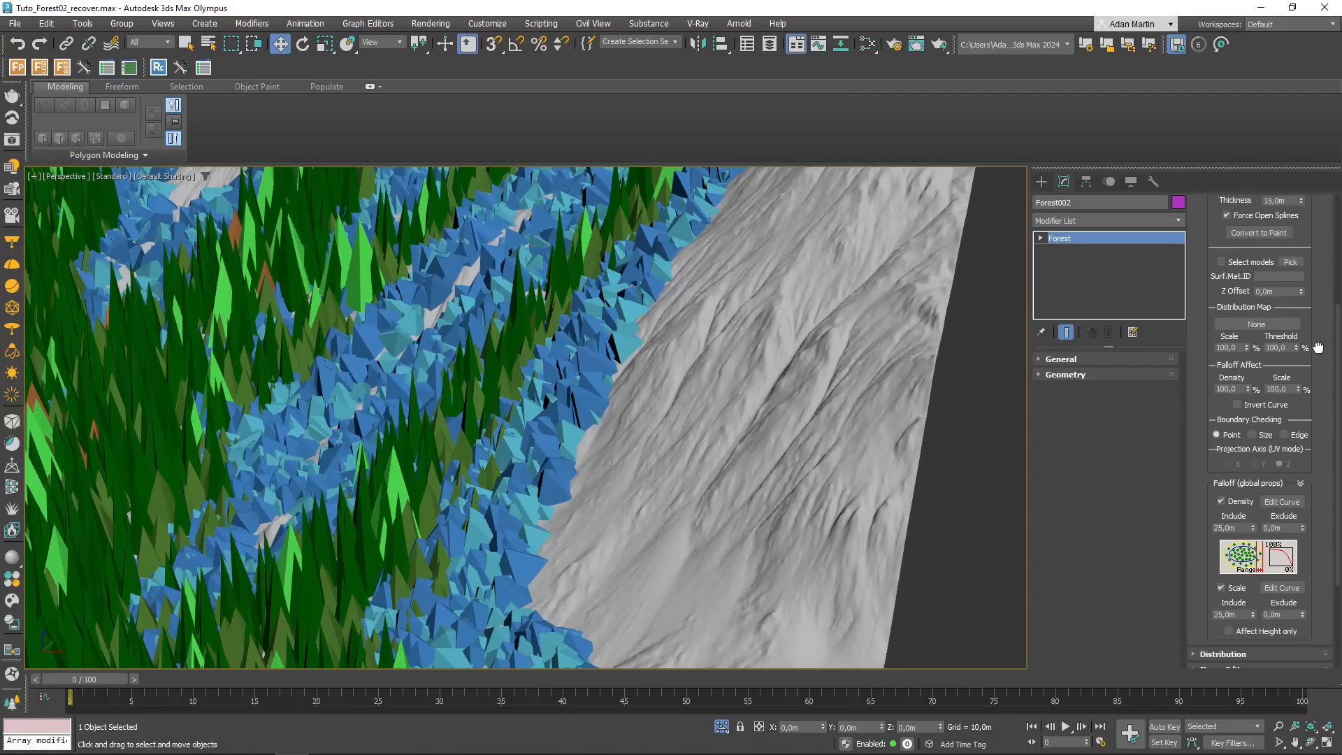
double_click(1225, 614)
type("15")
key("Return")
scroll(1328, 437, "down", 1)
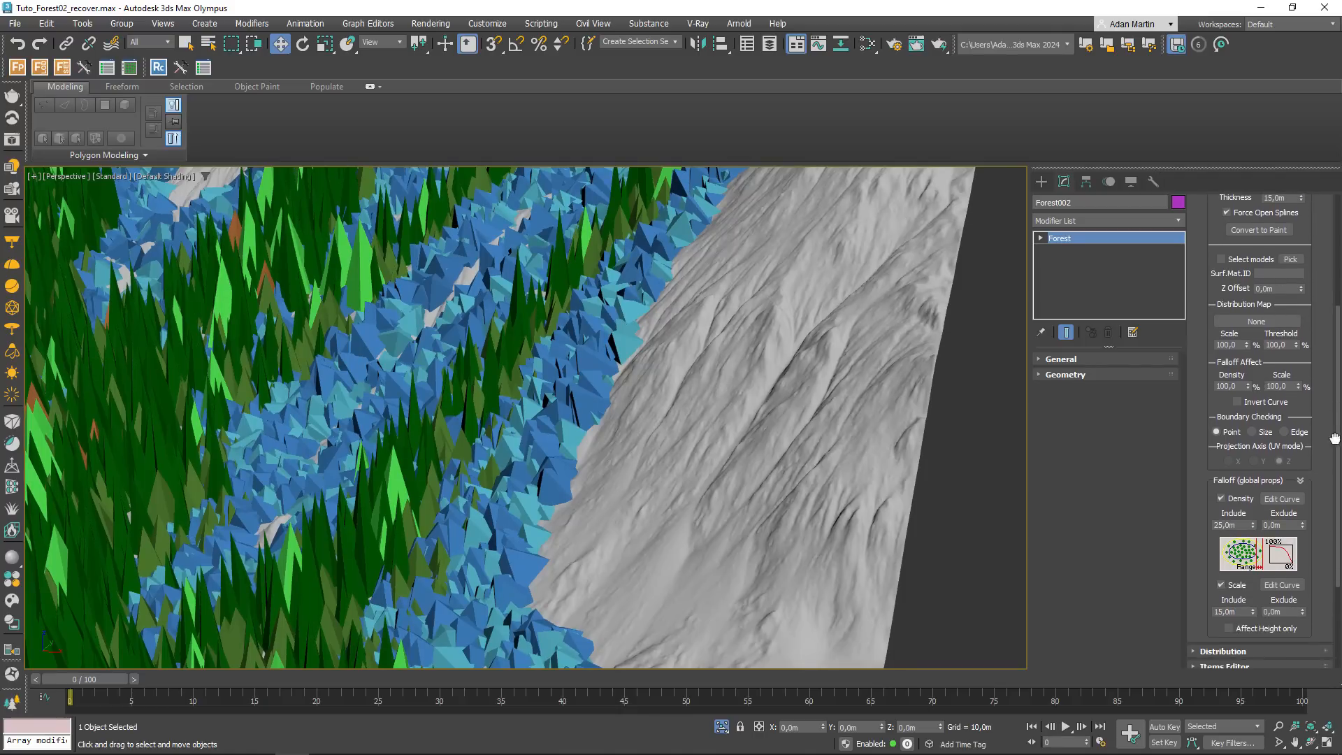
- Lower the end point of the area scale falloff curve to about 48.7
left_click(1282, 585)
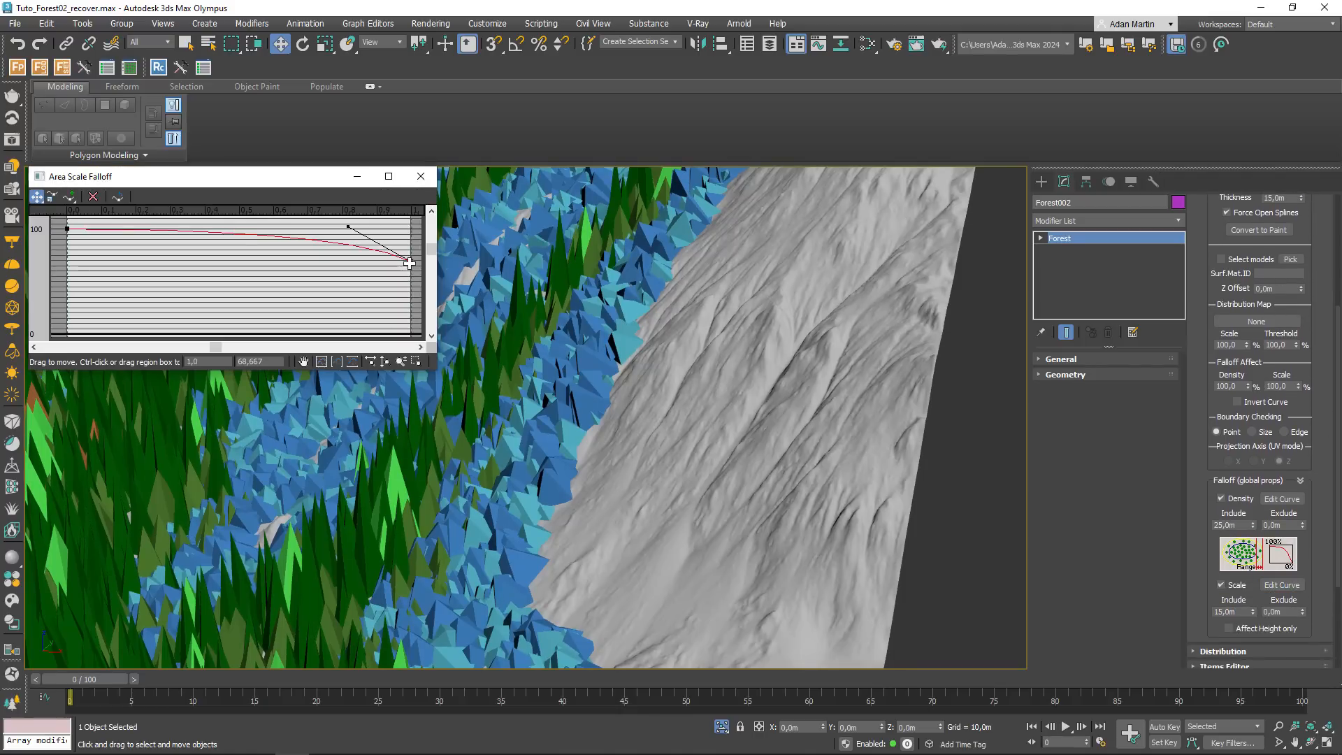
left_click_drag(410, 262, 405, 284)
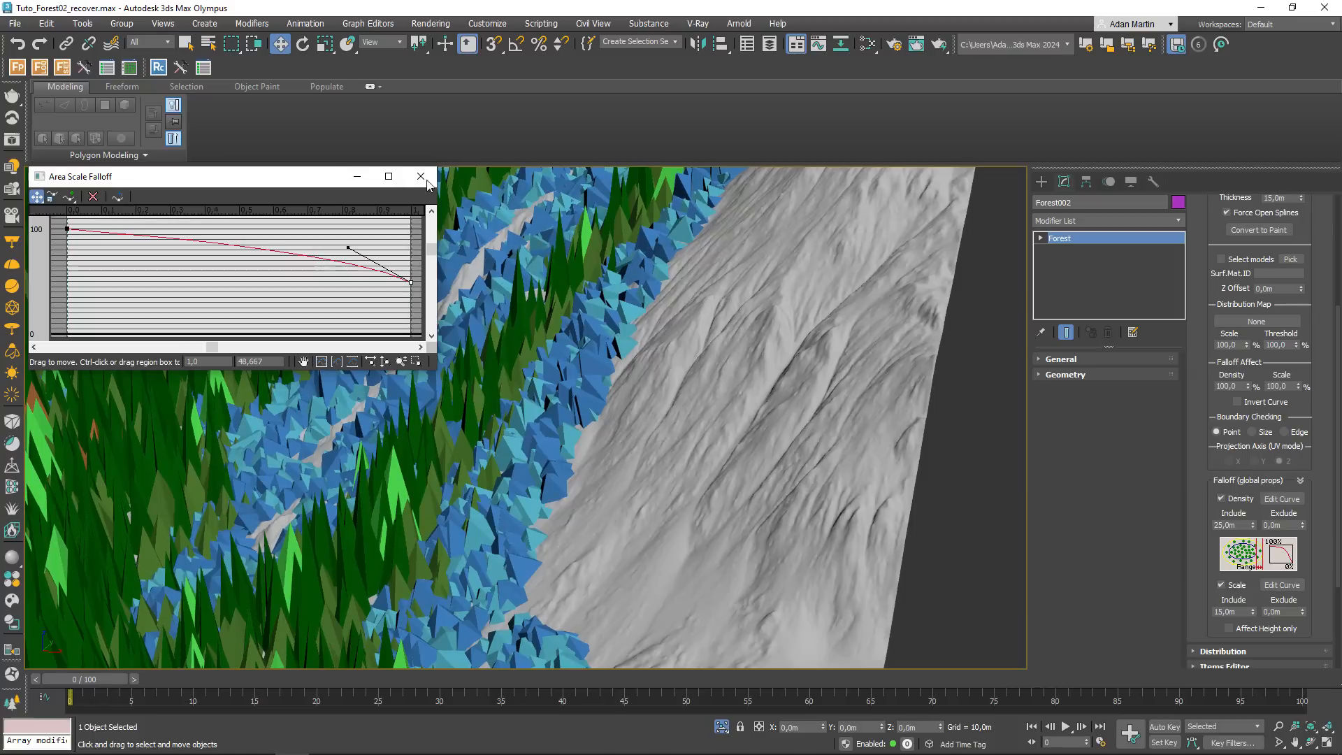
left_click(421, 176)
- Try distribution density sizes of 250 m and 150 m for the shrubs, and settle on 175 m
scroll(1266, 277, "up", 5)
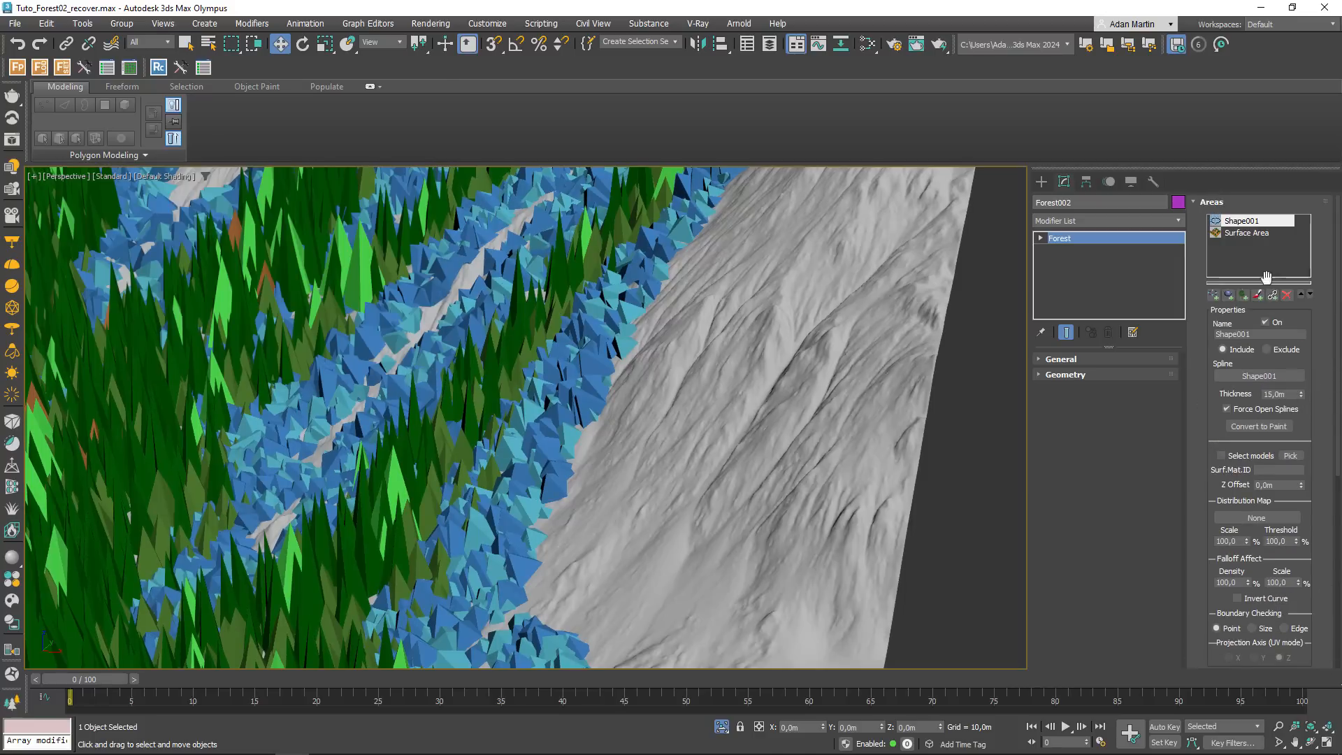
left_click(1213, 200)
left_click(1061, 406)
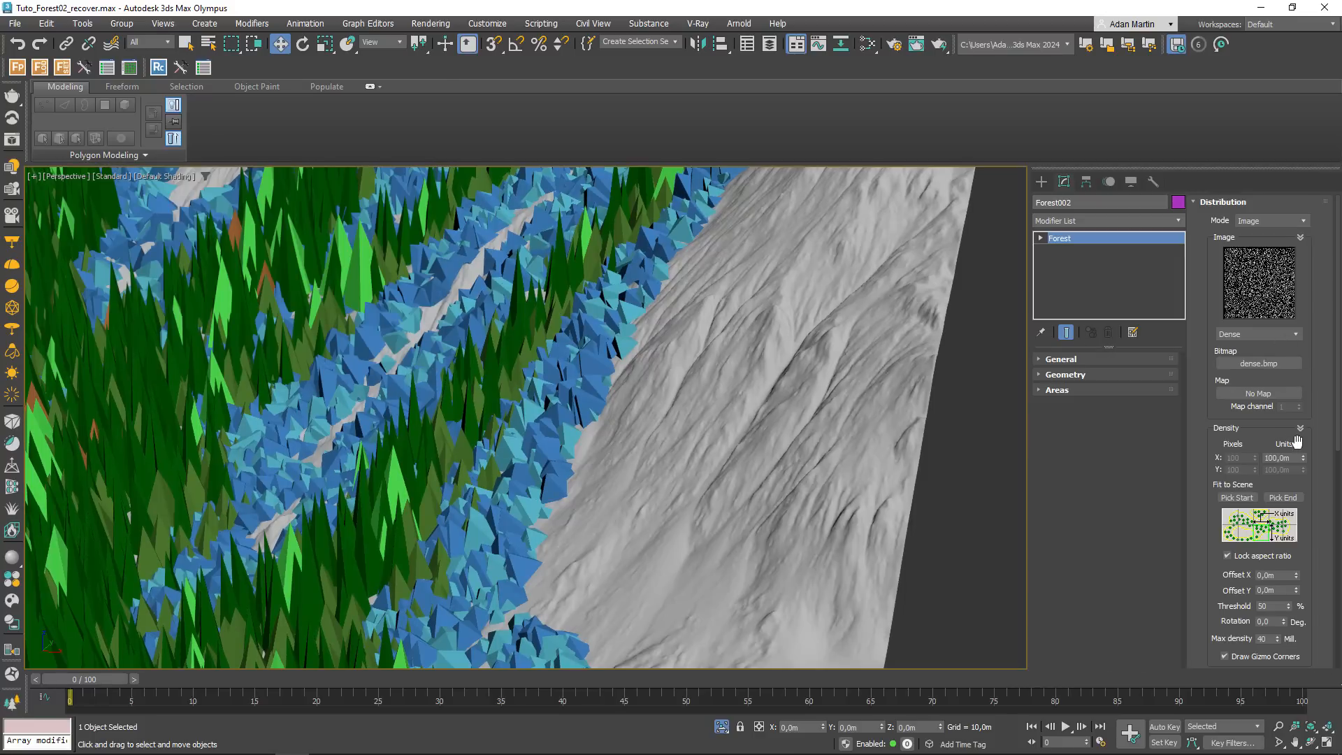
double_click(1279, 457)
type("250")
key("Return")
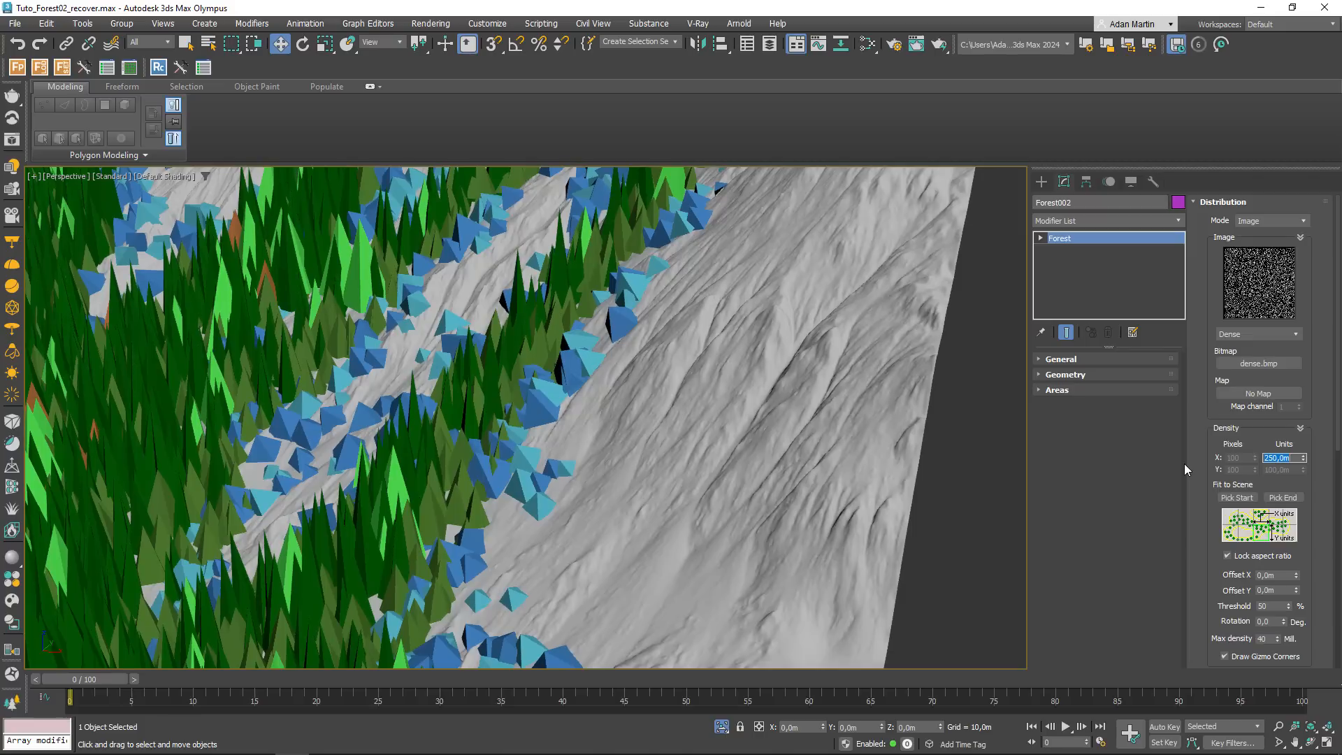
type("150")
key("Return")
type("175")
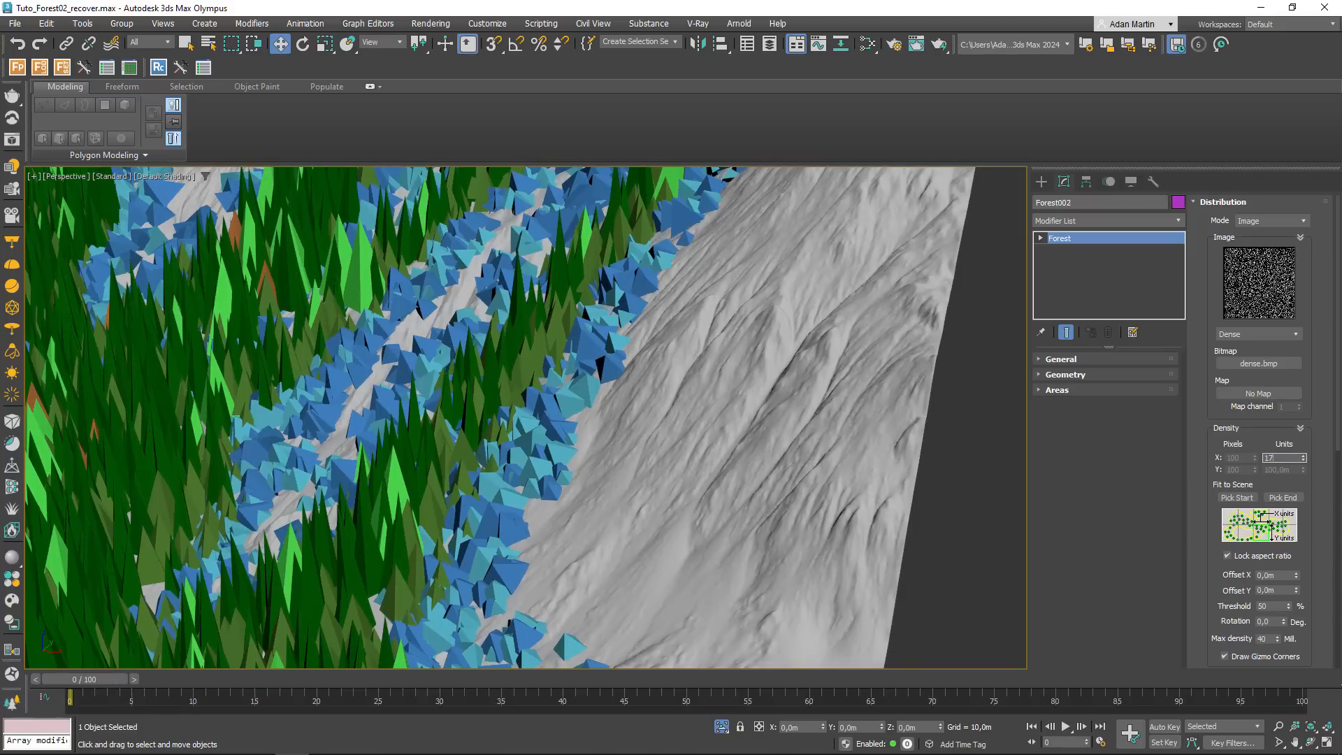
key("Return")
- Enable shrub collisions with viewport preview, set the collision radius to 50%, and toggle collisions off and on to compare
scroll(1293, 573, "down", 10)
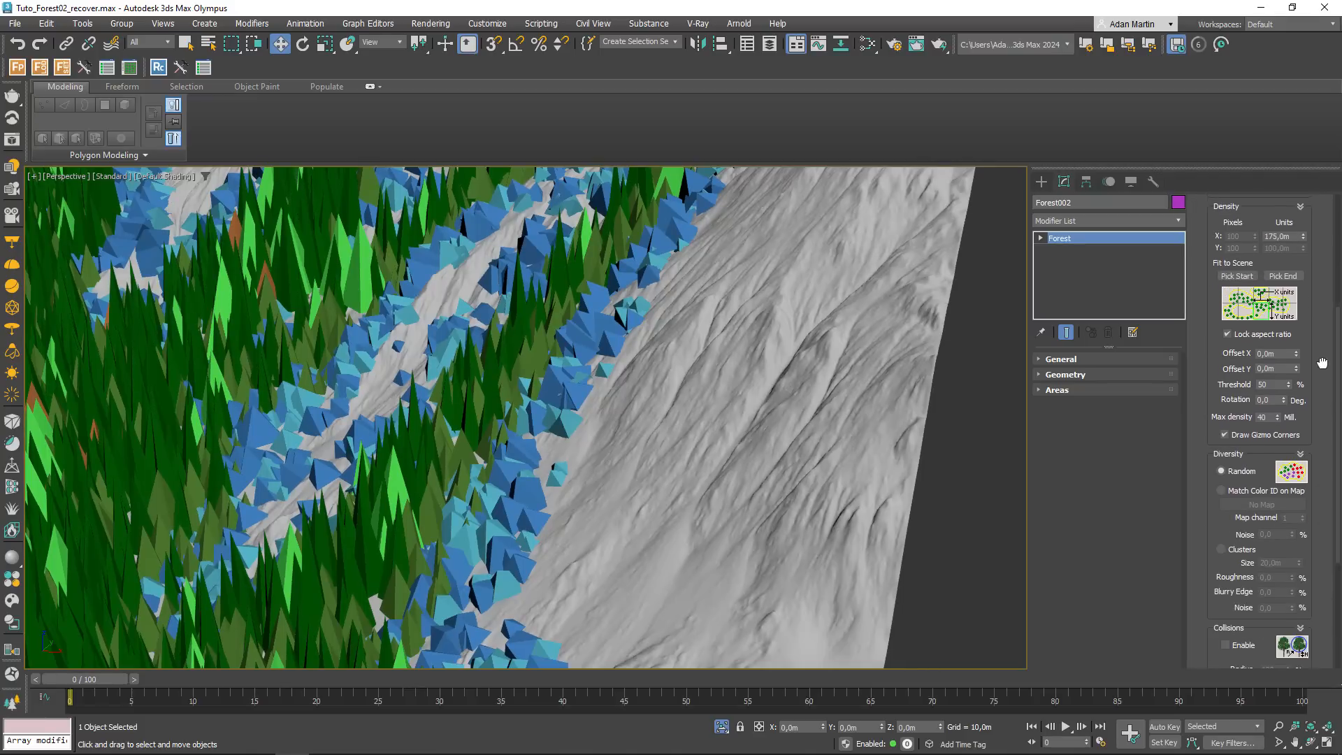
left_click(1225, 521)
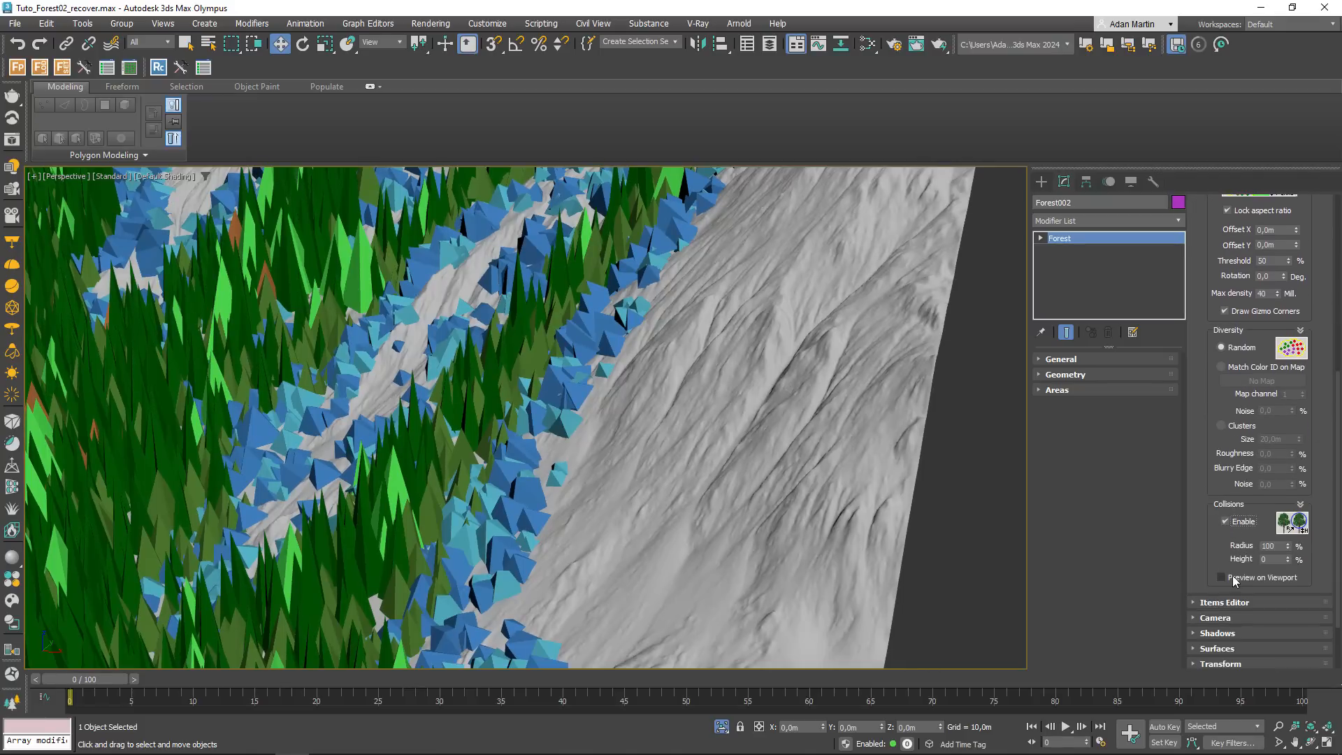
left_click(1271, 545)
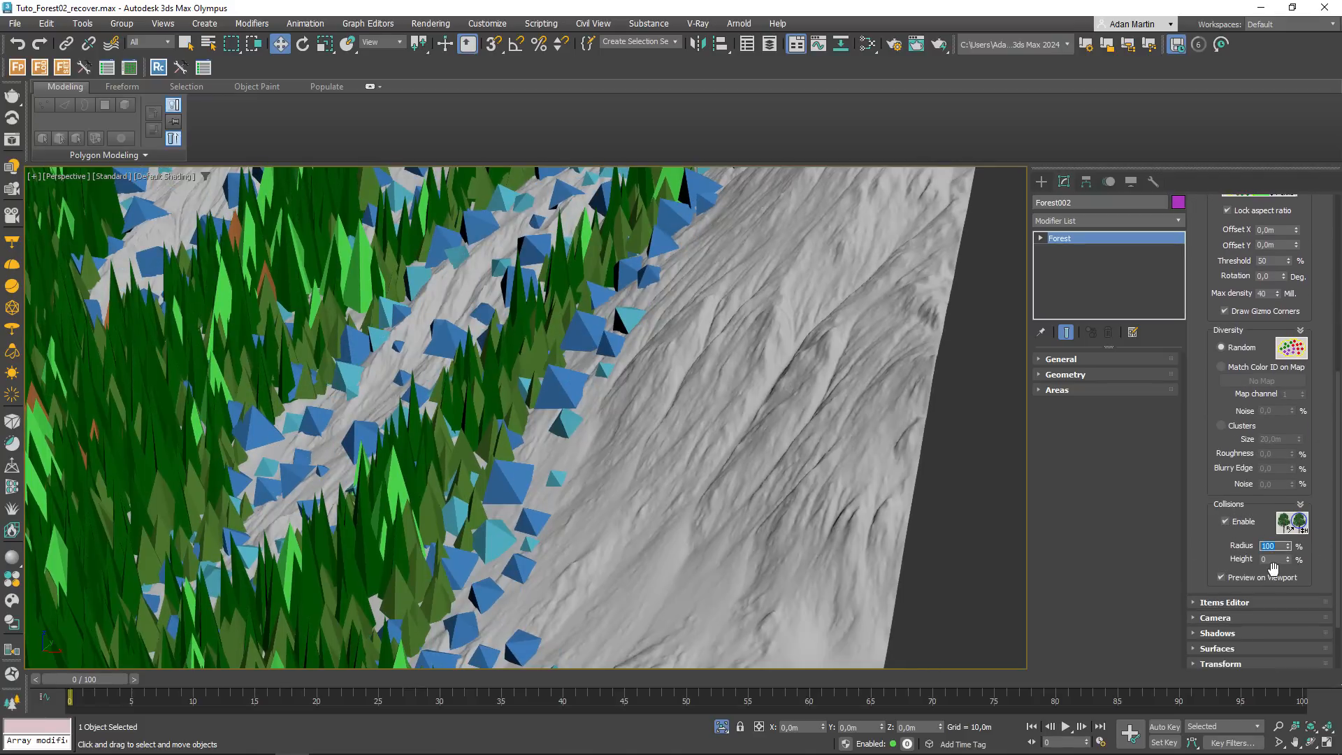
type("50")
key("Return")
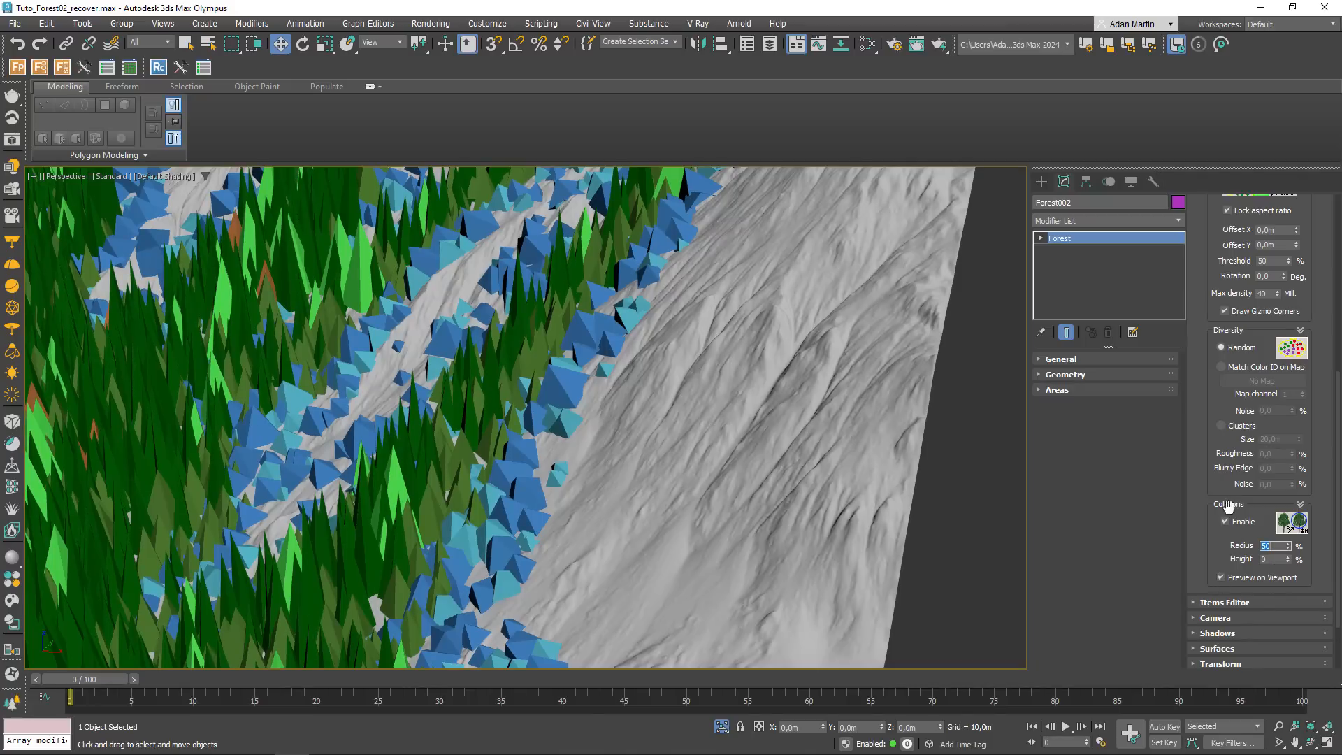
left_click(1226, 520)
left_click(1226, 520)
left_click(1226, 520)
left_click(1226, 520)
- Set the collision radius to 33% and compare the shrubs with collisions off and on, leaving collisions enabled
double_click(1267, 546)
type("33")
key("Return")
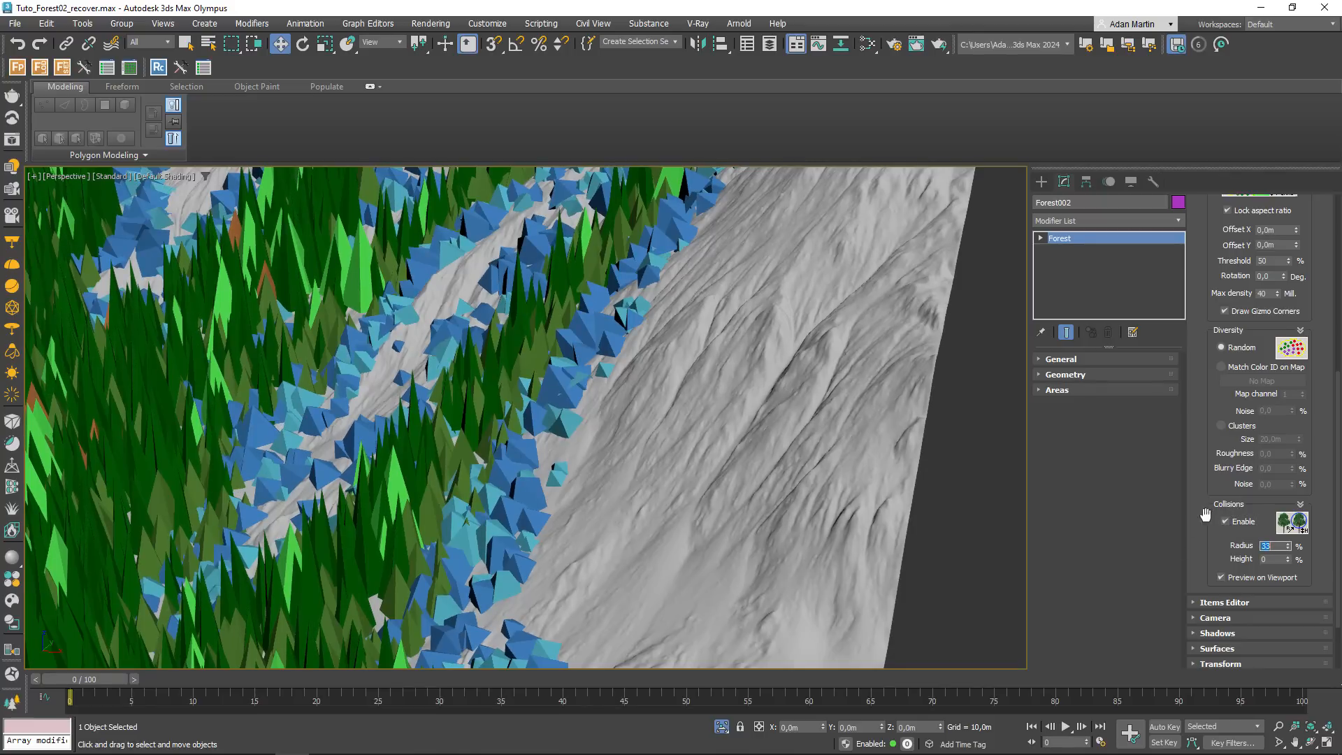
left_click(1230, 521)
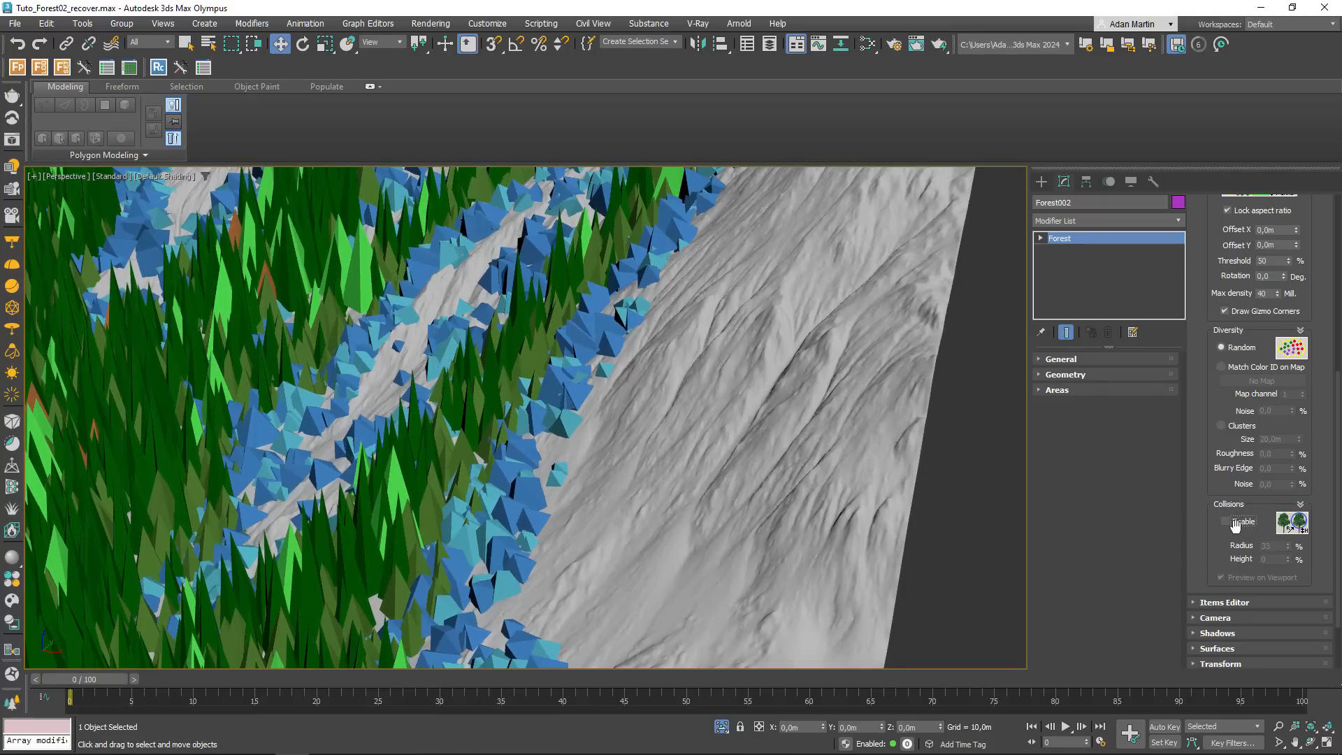
left_click(1234, 524)
left_click(1238, 523)
left_click(1237, 522)
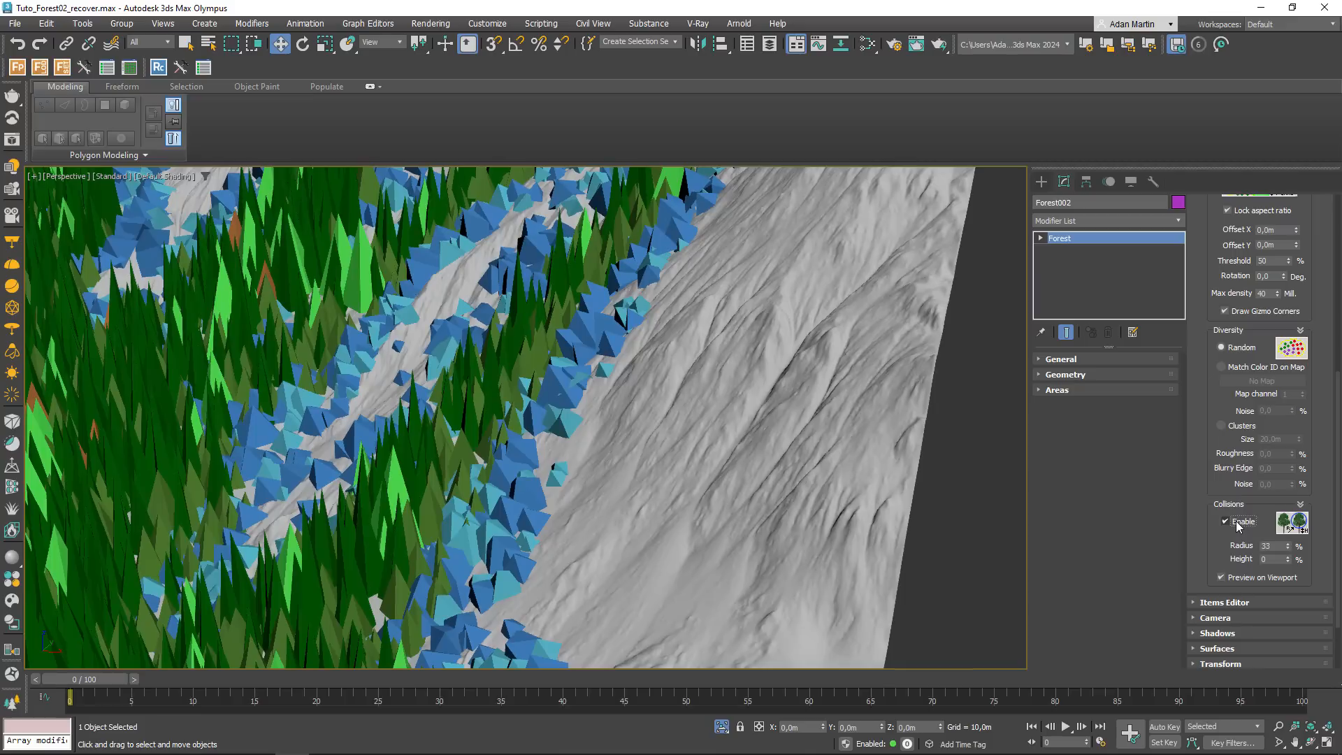
left_click(1237, 522)
- Review the distribution settings and examine the tree and shrub coverage across the whole mountain
scroll(1328, 478, "up", 5)
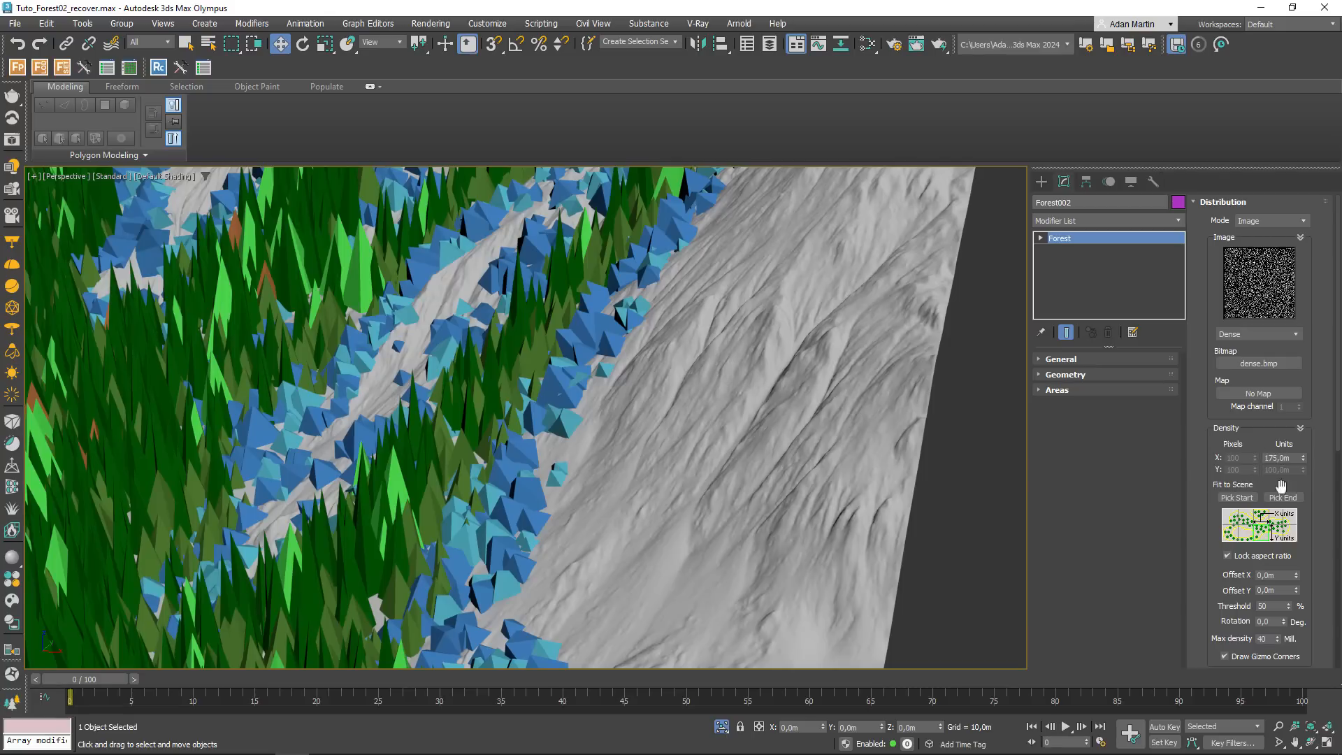
scroll(1327, 473, "down", 3)
scroll(1327, 473, "down", 7)
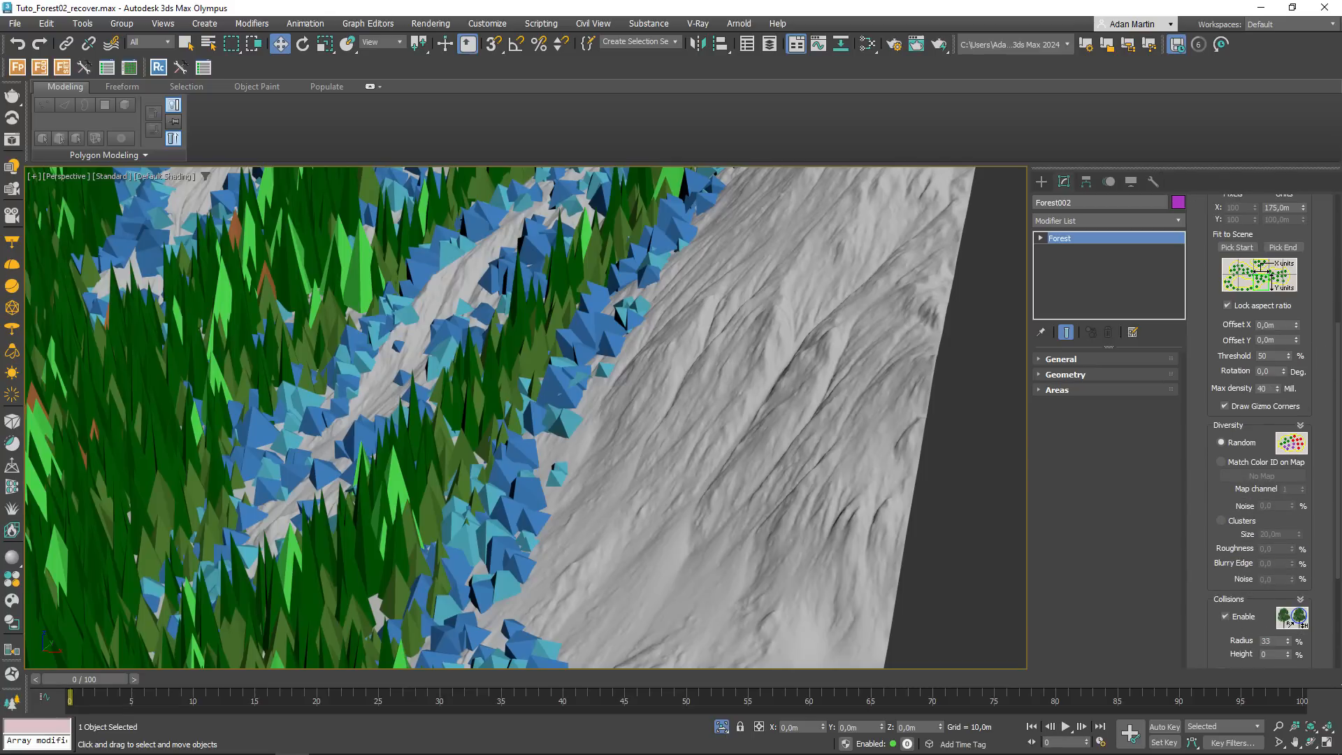
scroll(1328, 504, "up", 7)
scroll(680, 393, "down", 10)
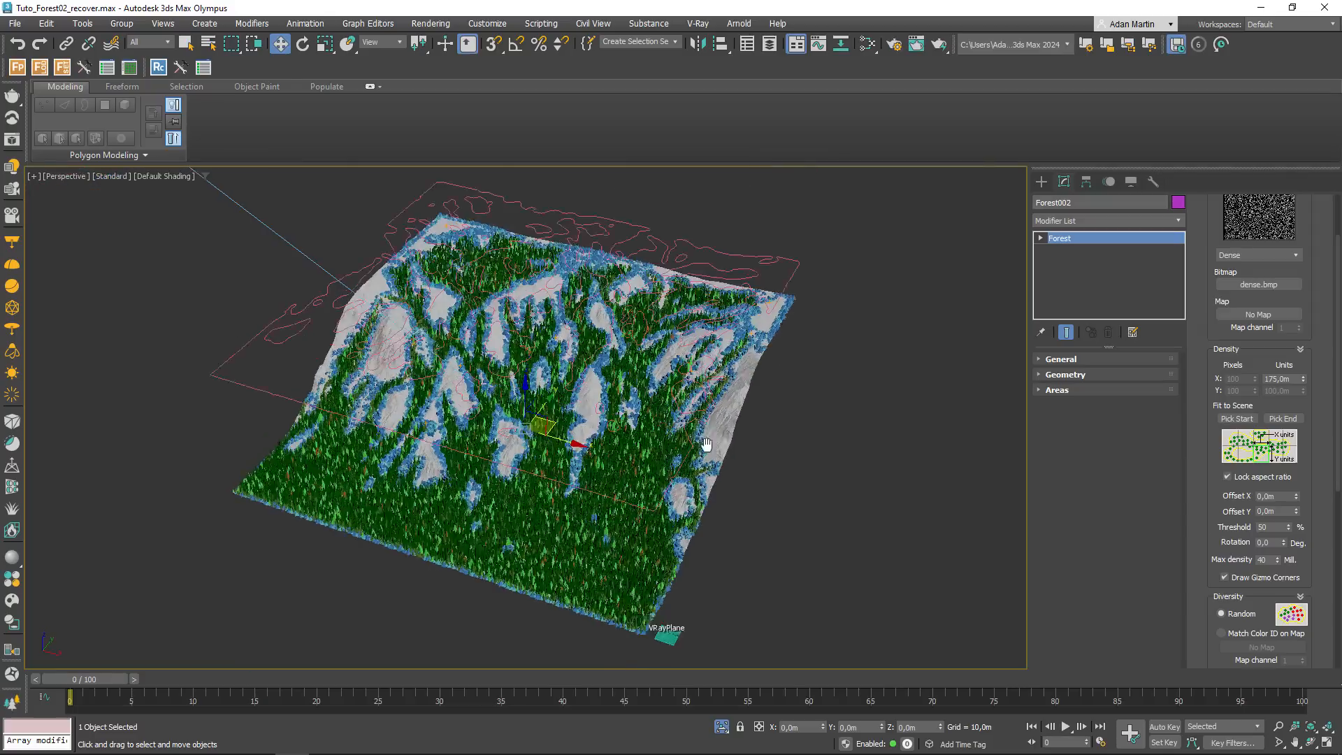
middle_click_drag(710, 428, 704, 405, "alt")
scroll(704, 405, "up", 8)
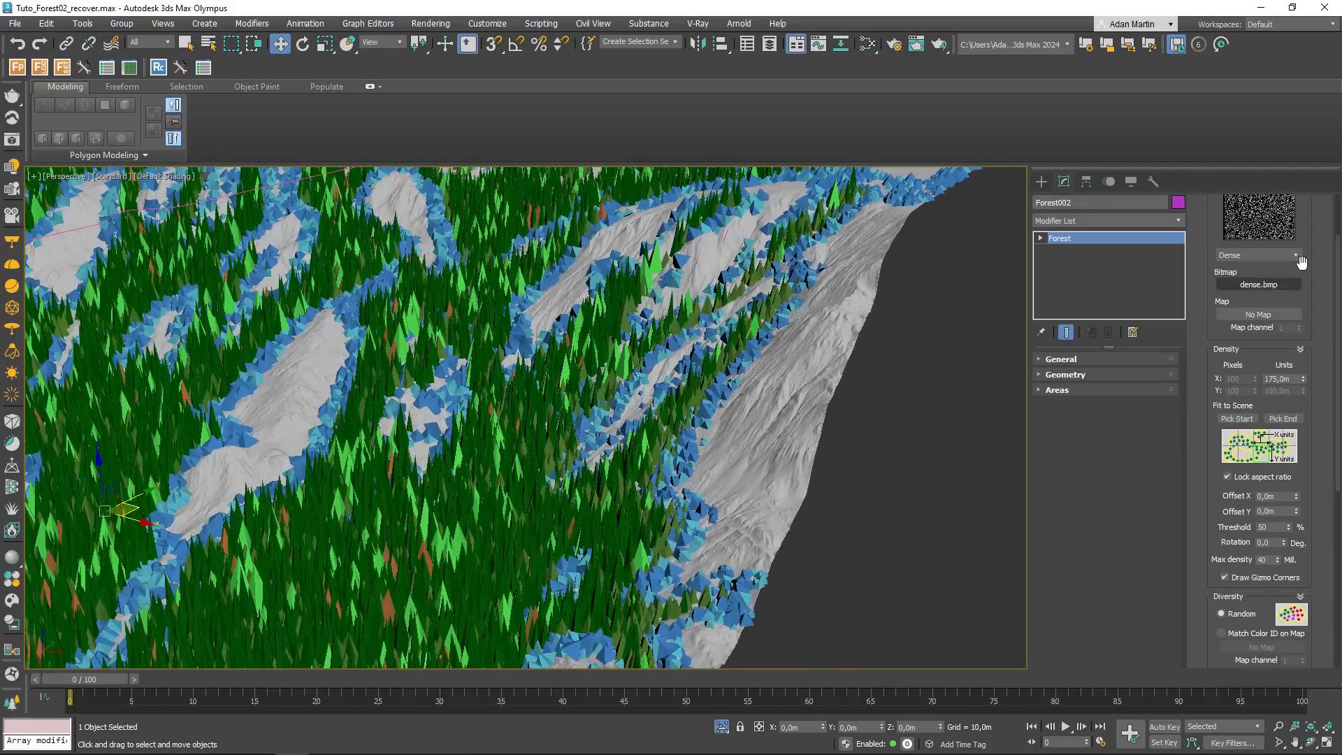
- Try a 125% scale on both shrub models in the geometry list, and return it to 100%
left_click_drag(1326, 294, 1326, 373)
left_click(1077, 375)
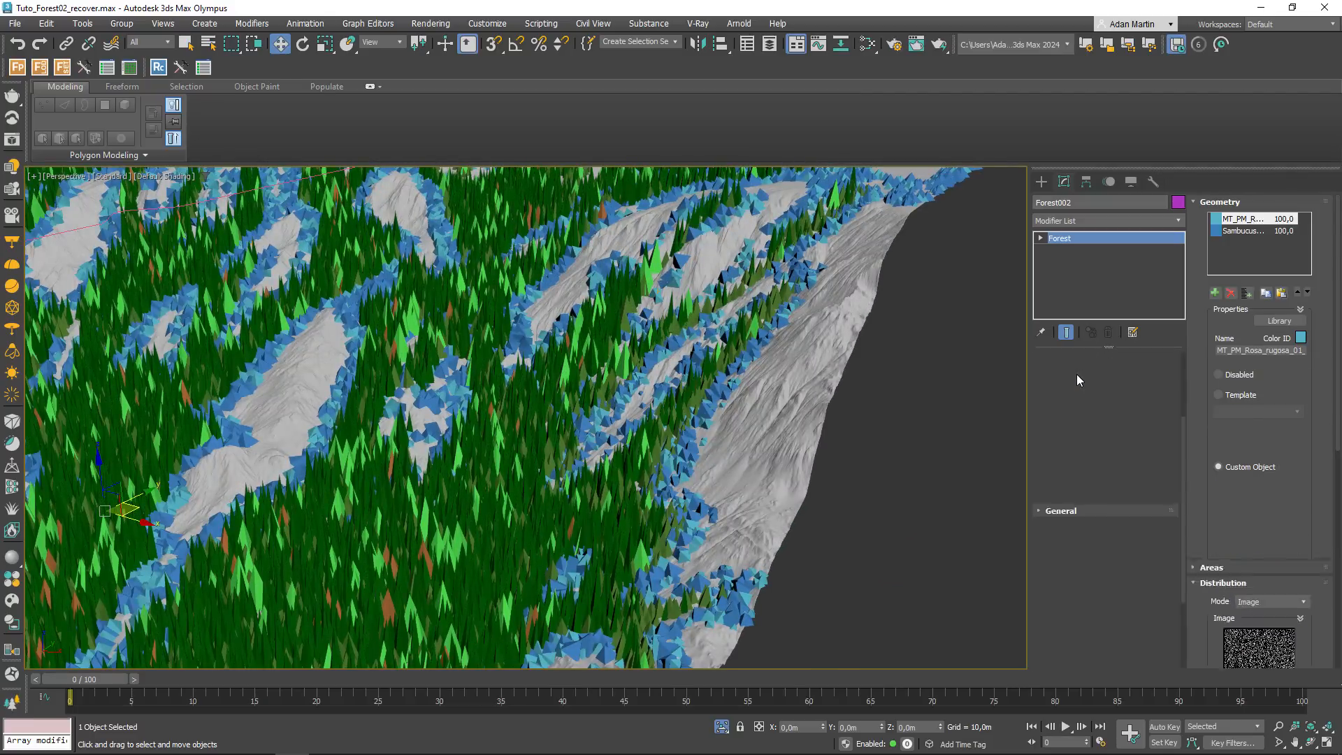
left_click_drag(1235, 232, 1241, 220)
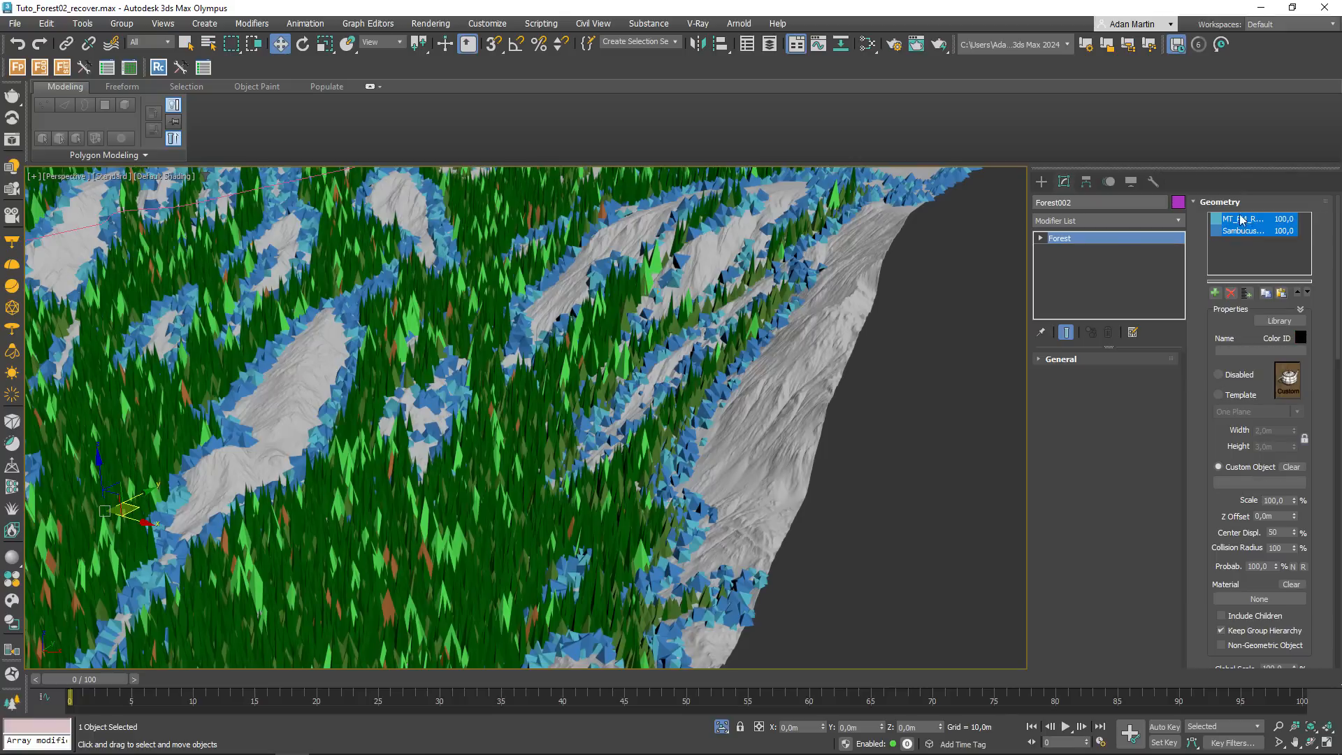
left_click_drag(1285, 501, 1213, 492)
type("125")
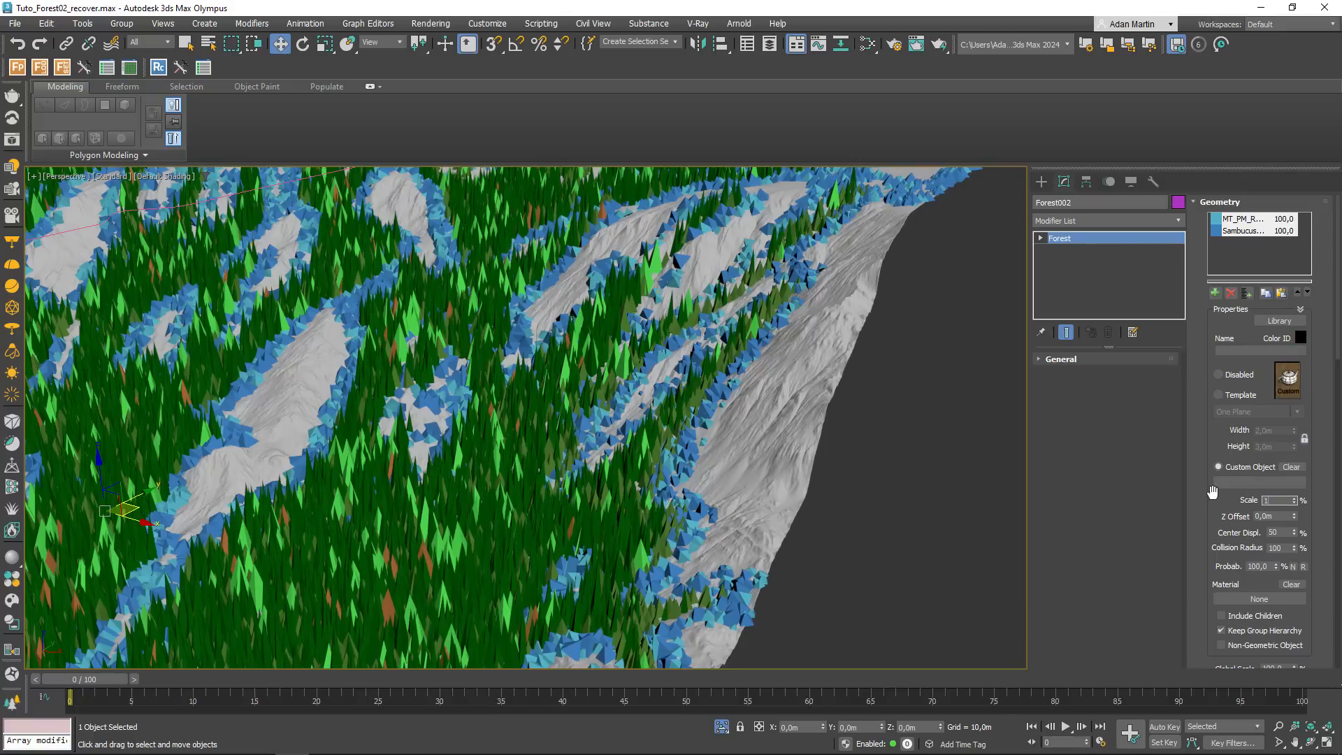
key("Return")
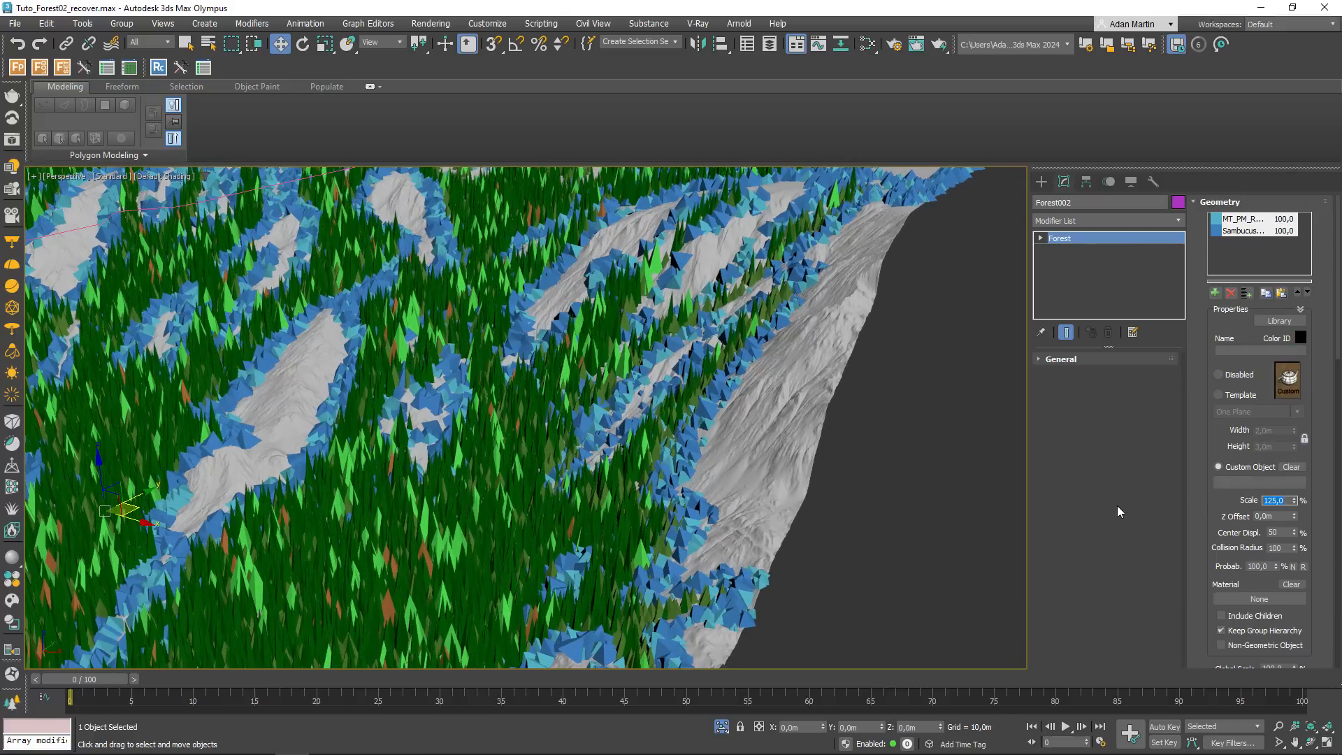
type("100")
key("Return")
- Examine the shrub borders around the forest clearings from close up and from a distance
scroll(678, 445, "up", 5)
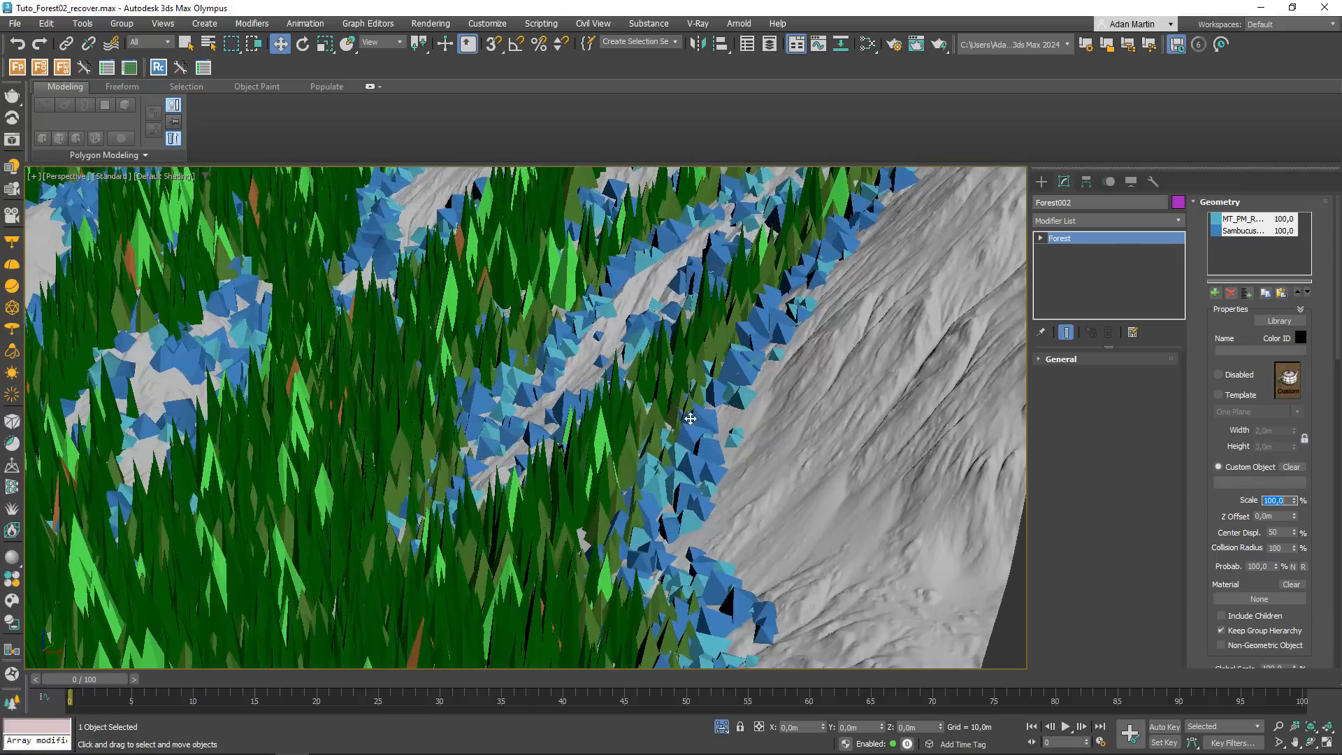
scroll(678, 444, "down", 5)
middle_click_drag(678, 444, 720, 439, "alt")
scroll(720, 439, "down", 10)
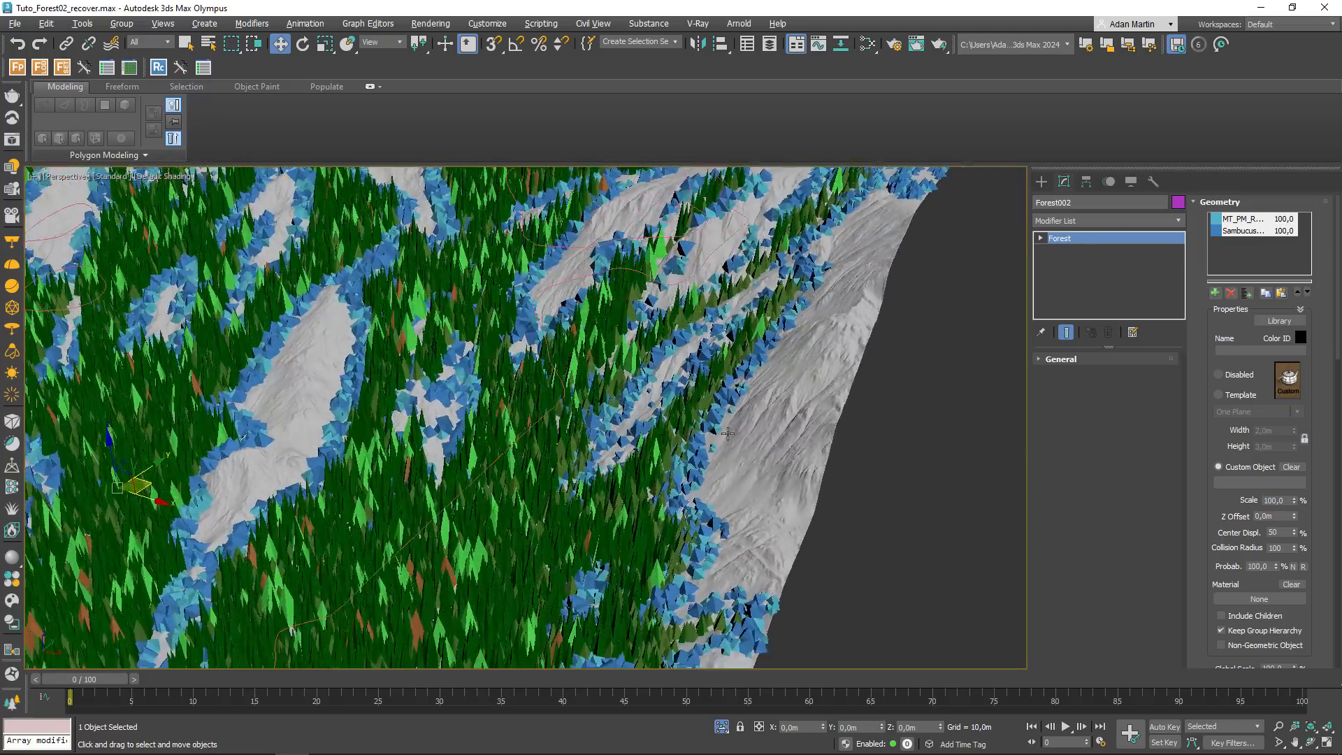
scroll(739, 425, "up", 10)
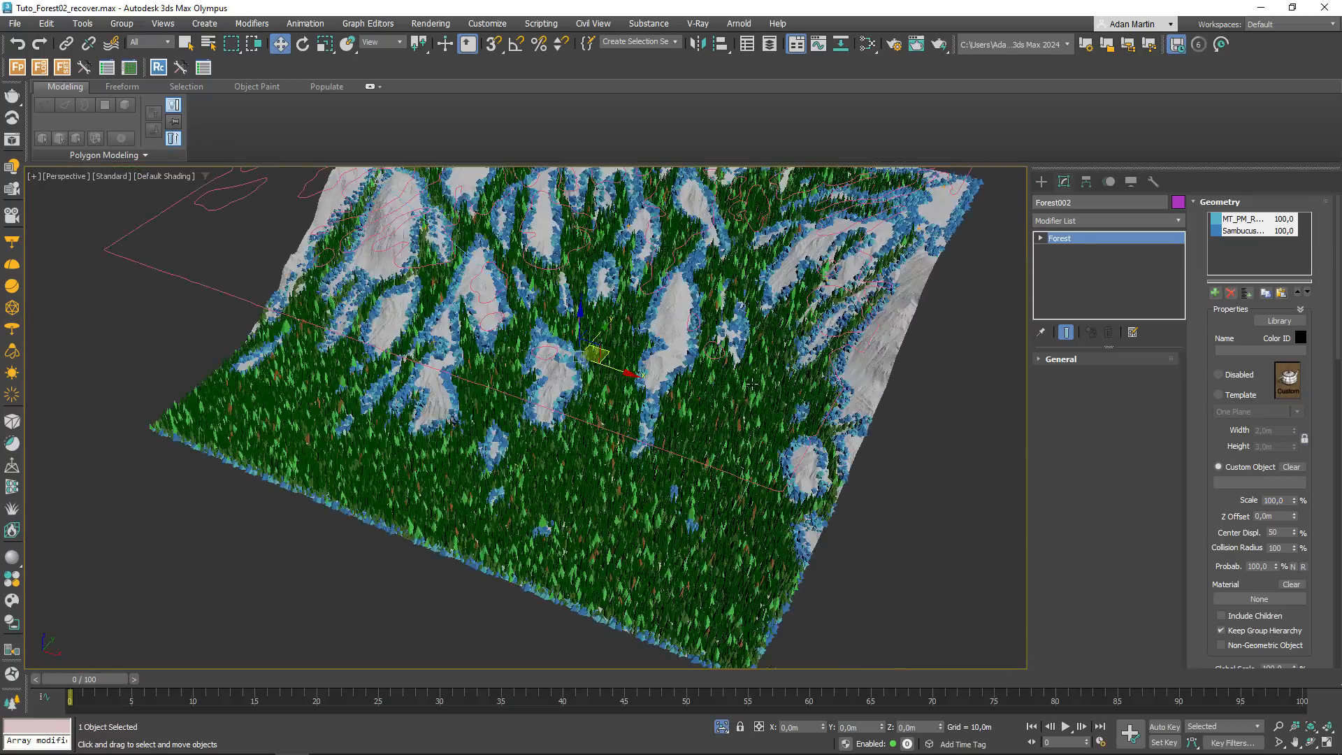
scroll(742, 401, "down", 5)
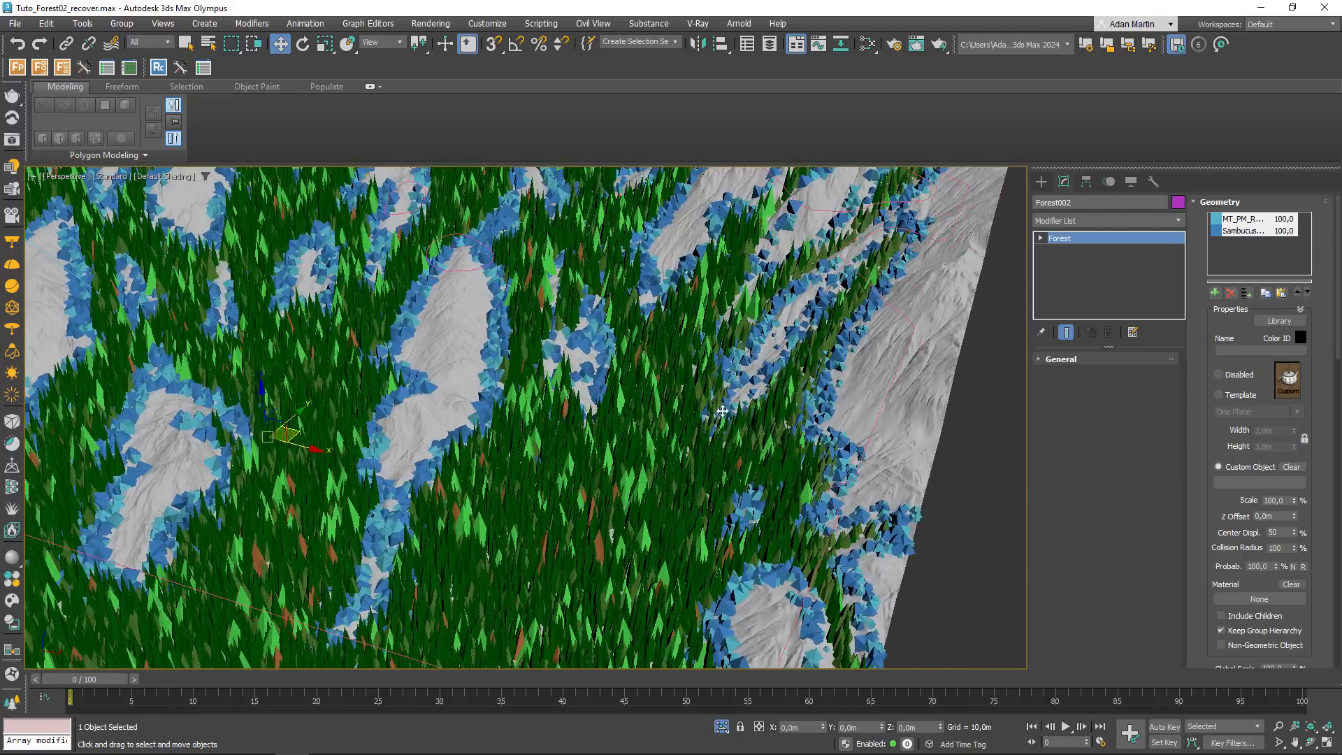